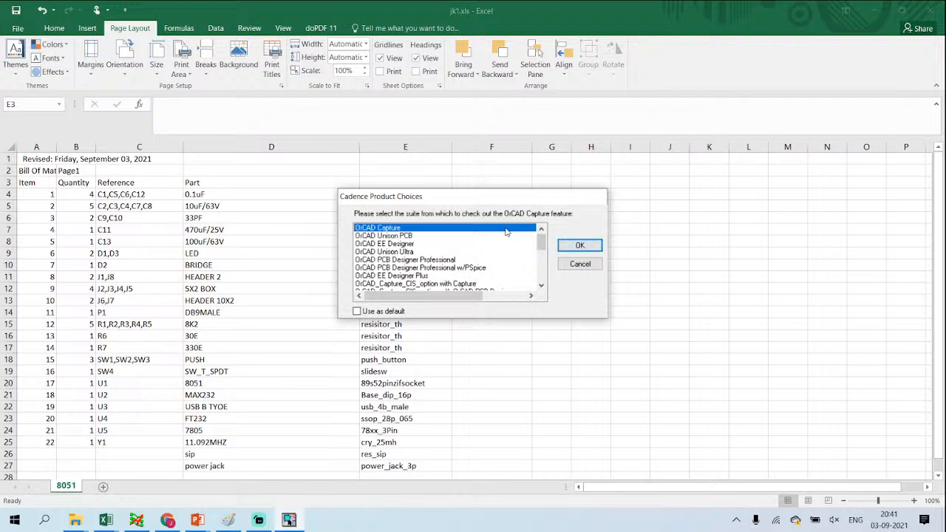
# Step: Start the program with the OrCAD Capture suite and bring up the dialog for opening an existing design
pyautogui.click(570, 246)
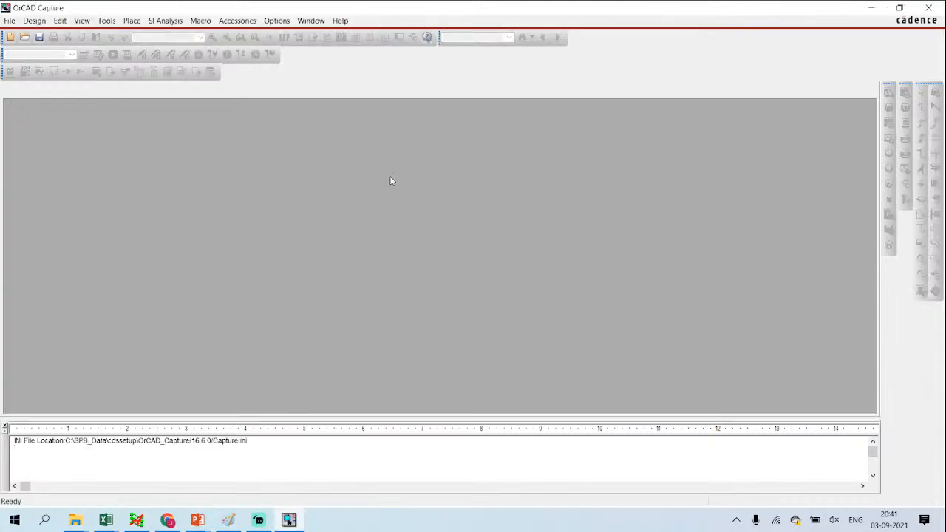
pyautogui.click(10, 20)
pyautogui.moveTo(26, 47)
pyautogui.click(181, 59)
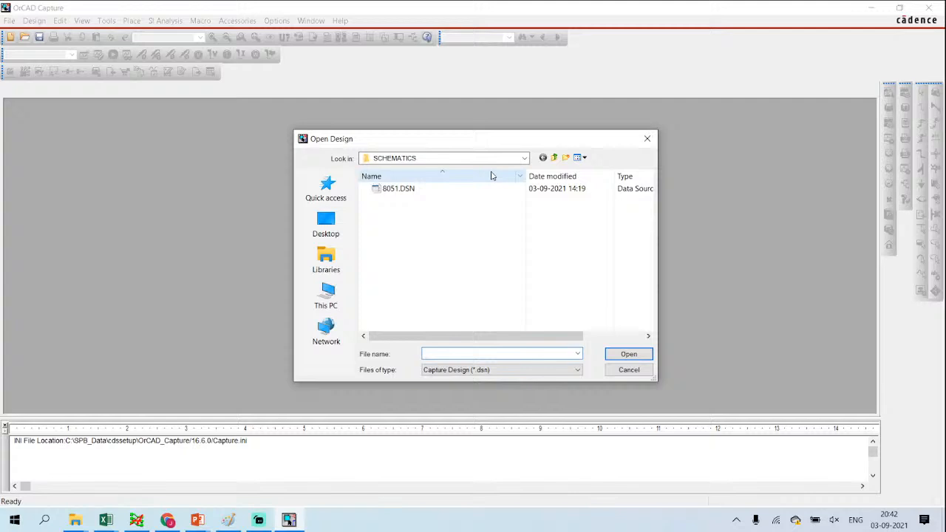
# Step: Browse to the Day 9 folder inside PCB DESIGN WORKSHOP in the Open Design dialog
pyautogui.click(554, 158)
pyautogui.click(555, 158)
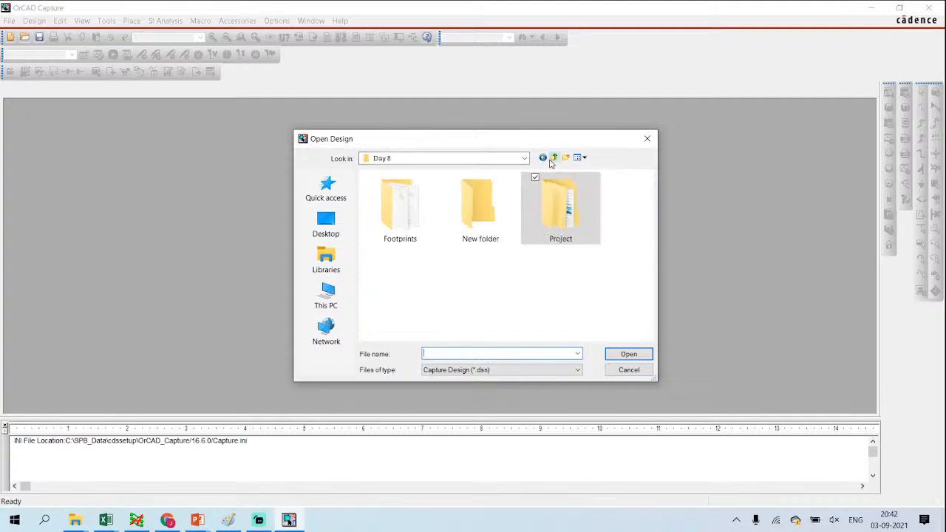
pyautogui.click(524, 159)
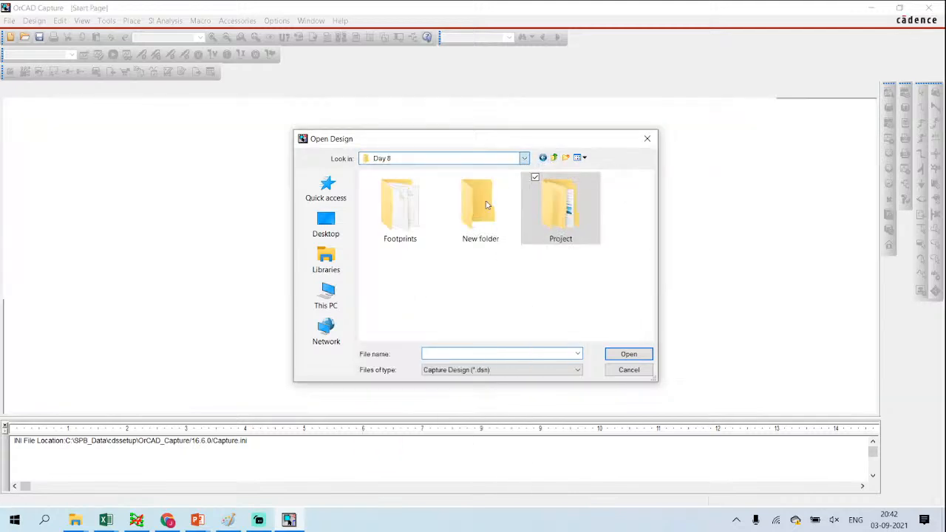
pyautogui.click(524, 159)
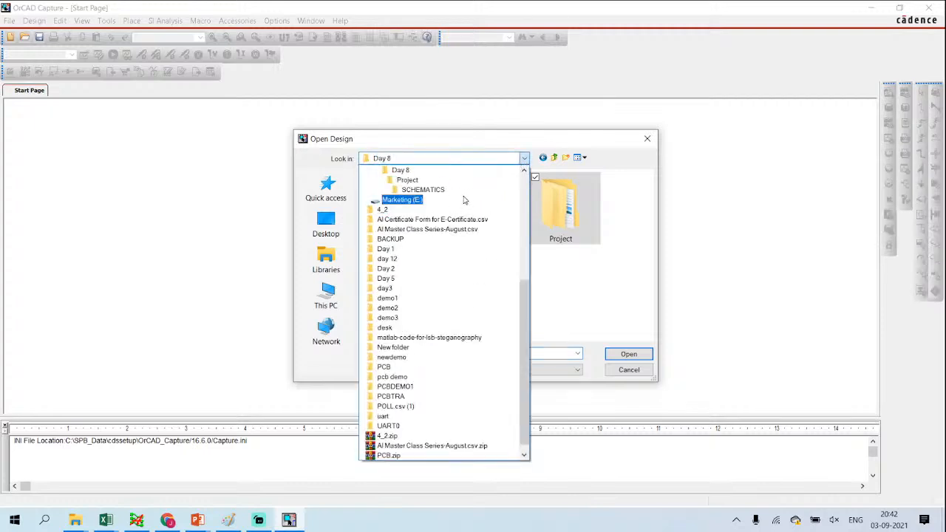
pyautogui.scroll(1, 443, 192)
pyautogui.click(436, 185)
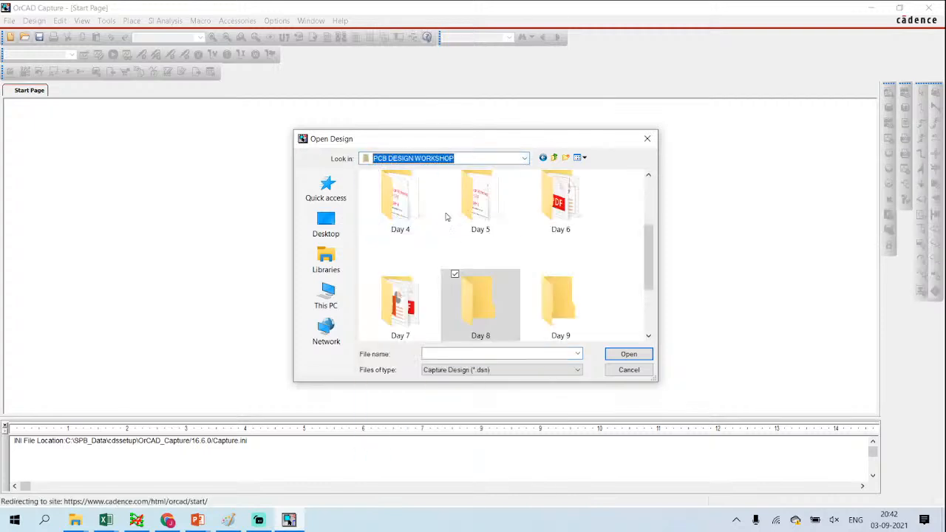
pyautogui.scroll(-1, 446, 216)
pyautogui.doubleClick(558, 215)
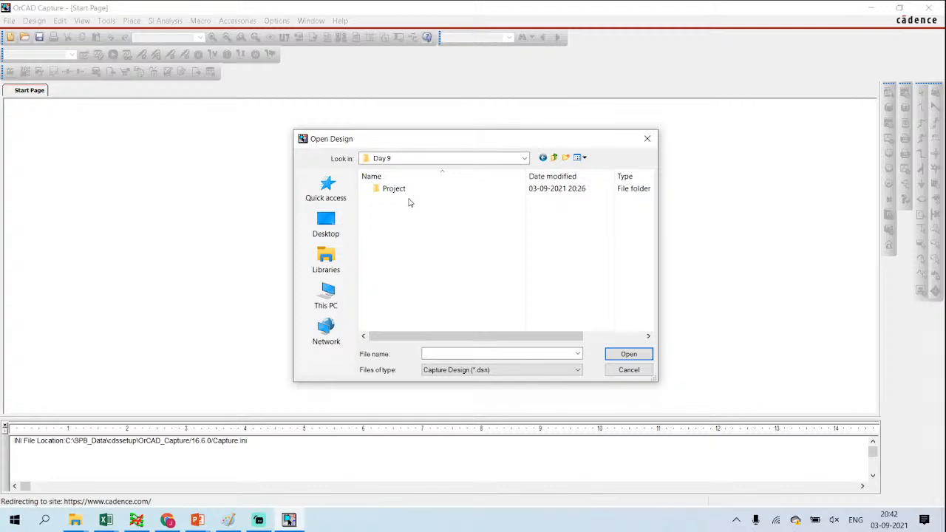
# Step: Open 8051.DSN from the Project folder's SCHEMATICS subfolder and display its schematic page PAGE1 maximized
pyautogui.doubleClick(402, 189)
pyautogui.doubleClick(403, 201)
pyautogui.click(412, 191)
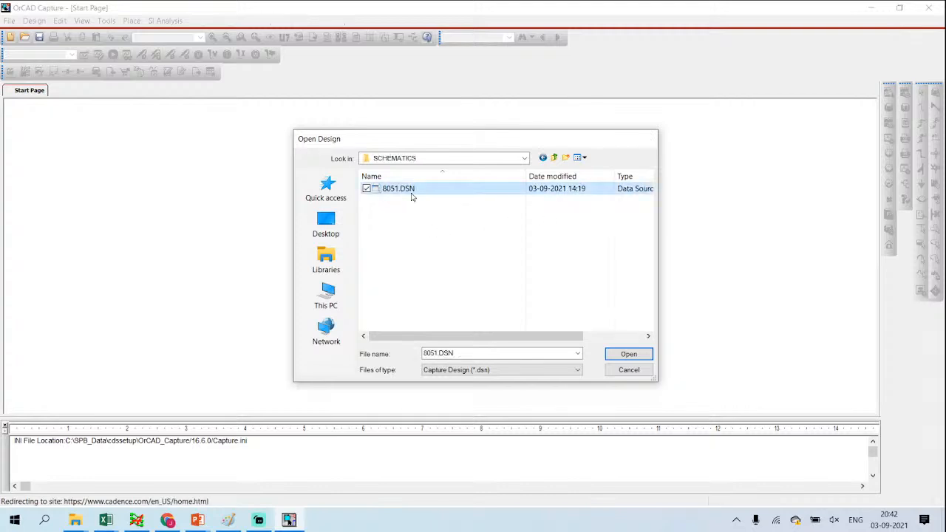
pyautogui.doubleClick(412, 193)
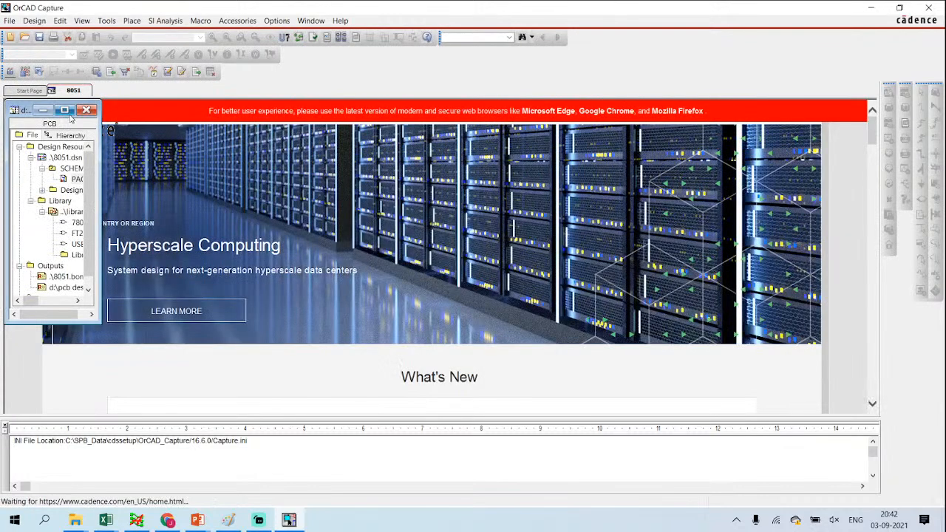
pyautogui.click(64, 110)
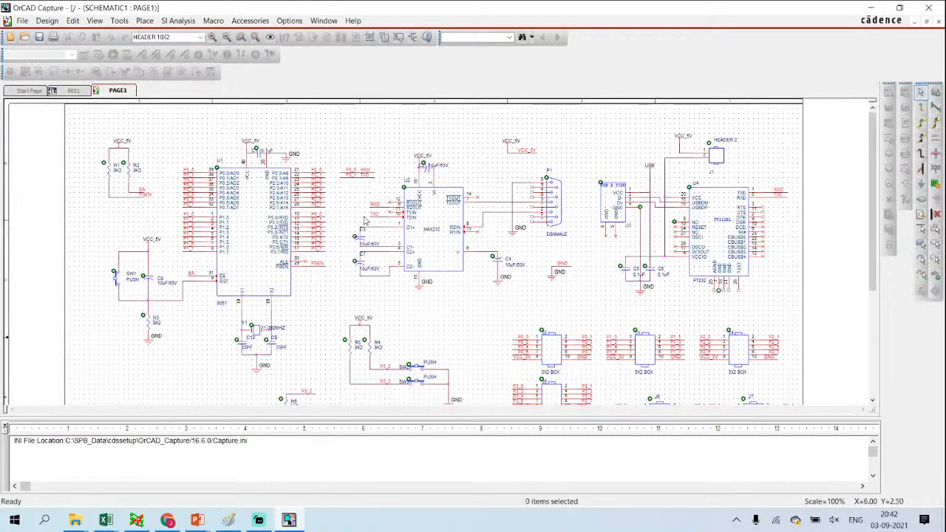
# Step: Switch to File Explorer and look through the PCB DESIGN WORKSHOP and Day 8 folders
pyautogui.click(75, 520)
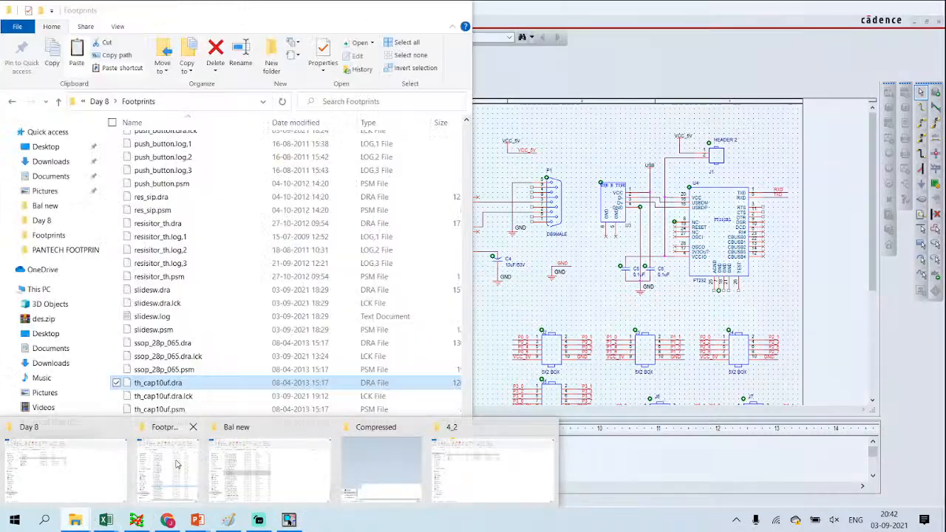
pyautogui.moveTo(106, 469)
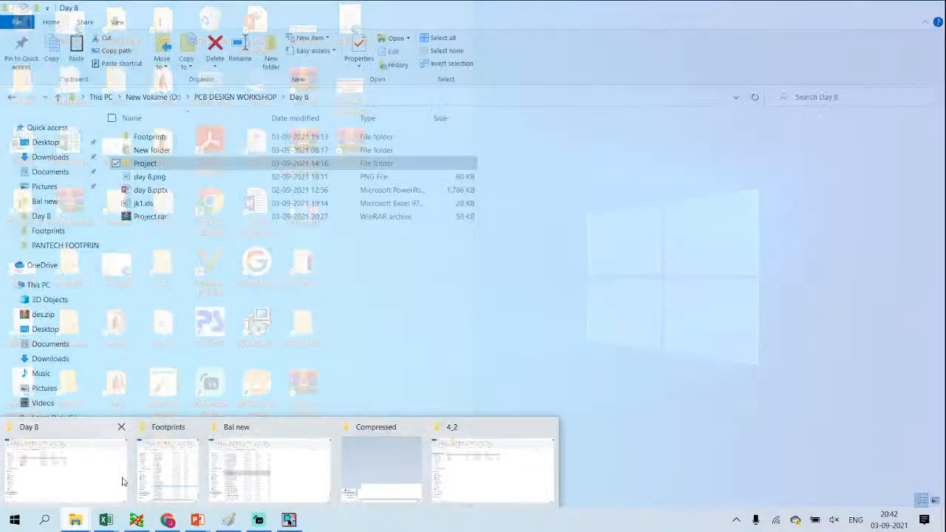
pyautogui.click(110, 475)
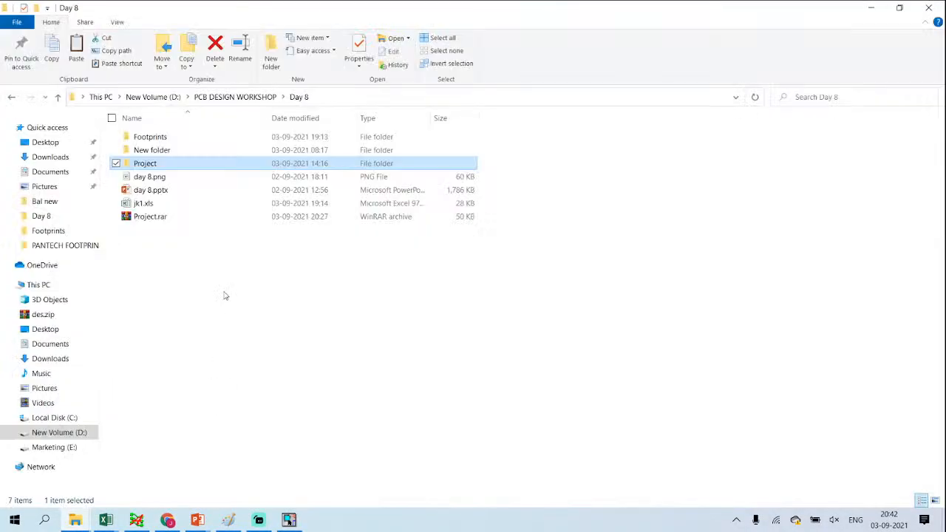
pyautogui.click(235, 97)
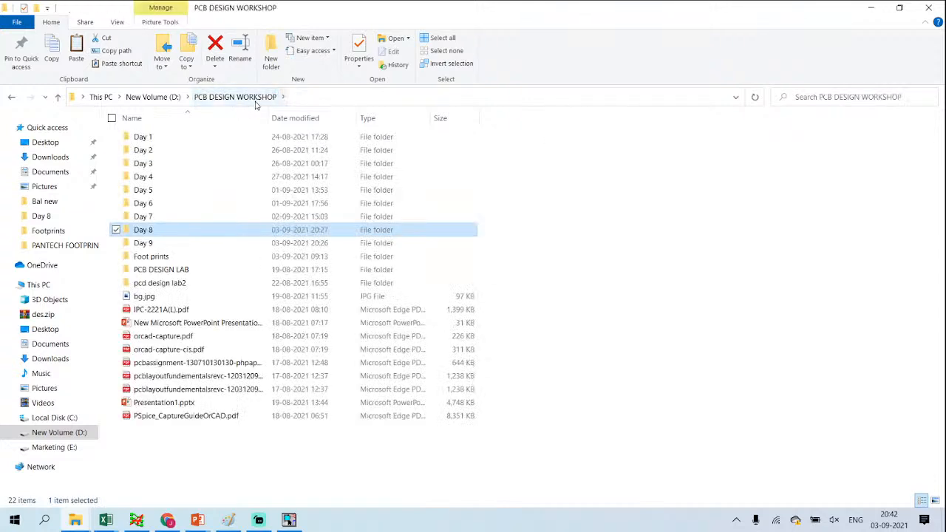
pyautogui.doubleClick(143, 234)
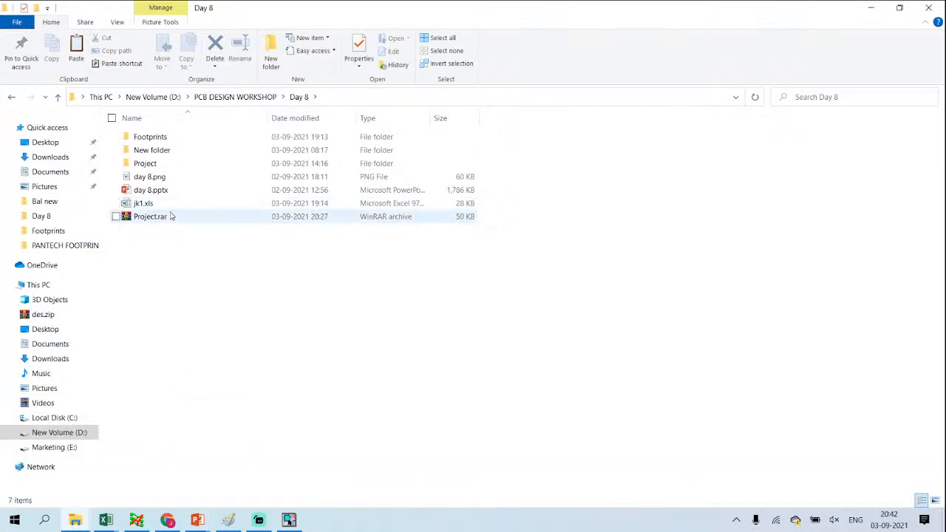
# Step: Search Windows for the schematic, open SCHEMATIC1 _ PAGE1.pdf from the Telegram Desktop folder and enlarge its microcontroller section
pyautogui.click(46, 522)
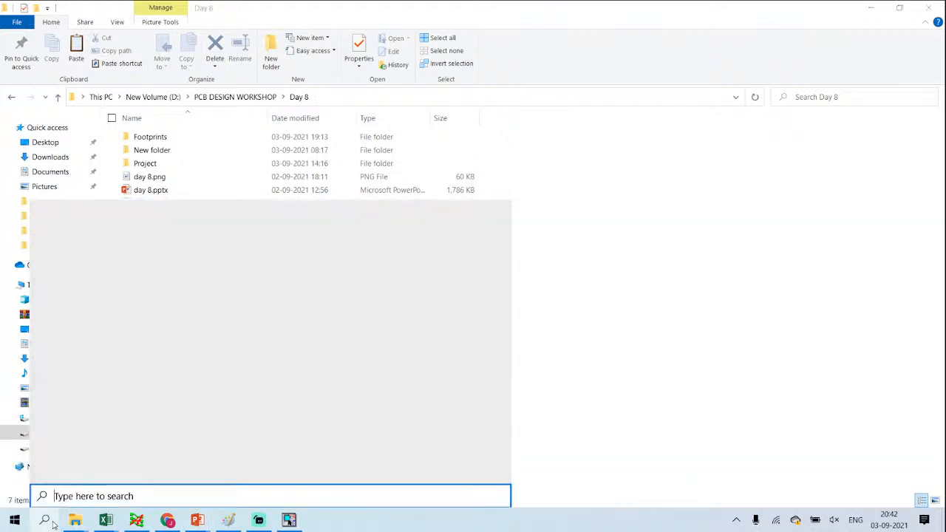
pyautogui.write('Sc')
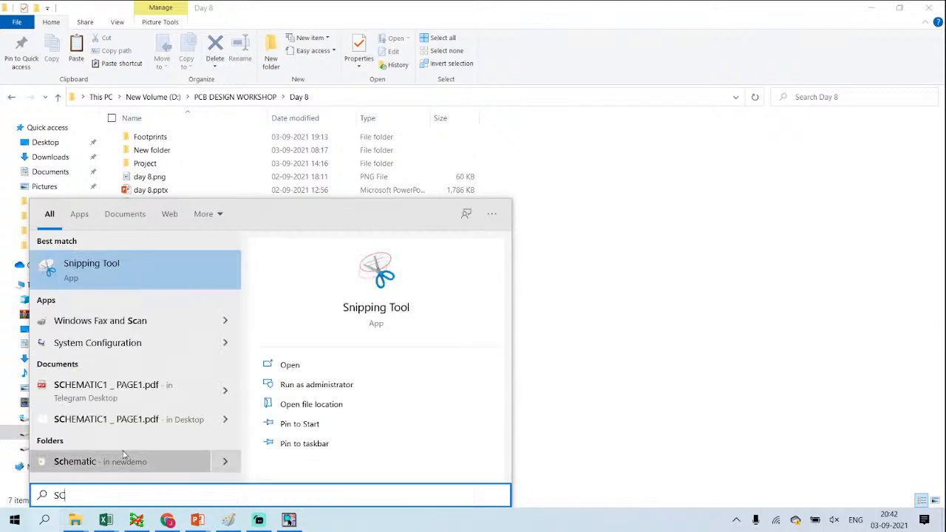
pyautogui.click(155, 391)
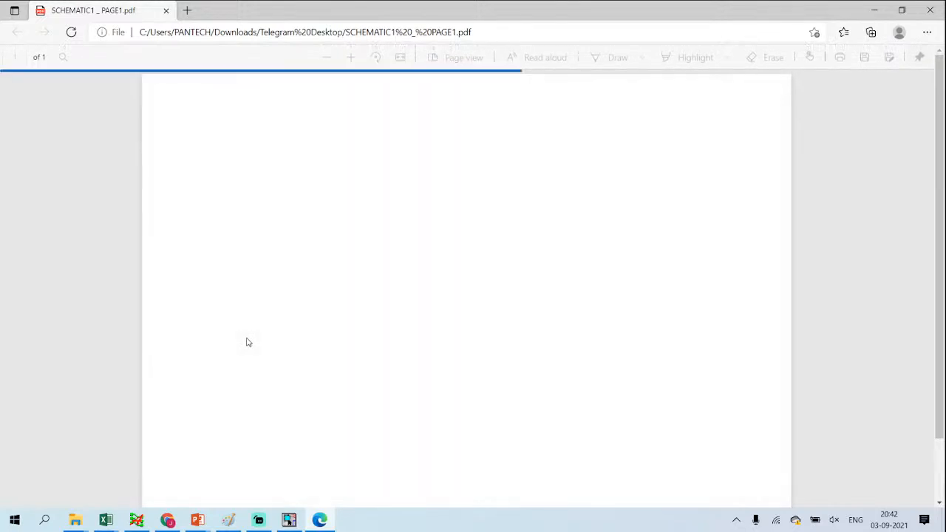
pyautogui.keyDown('ctrl'); pyautogui.scroll(4, 146, 227); pyautogui.keyUp('ctrl')
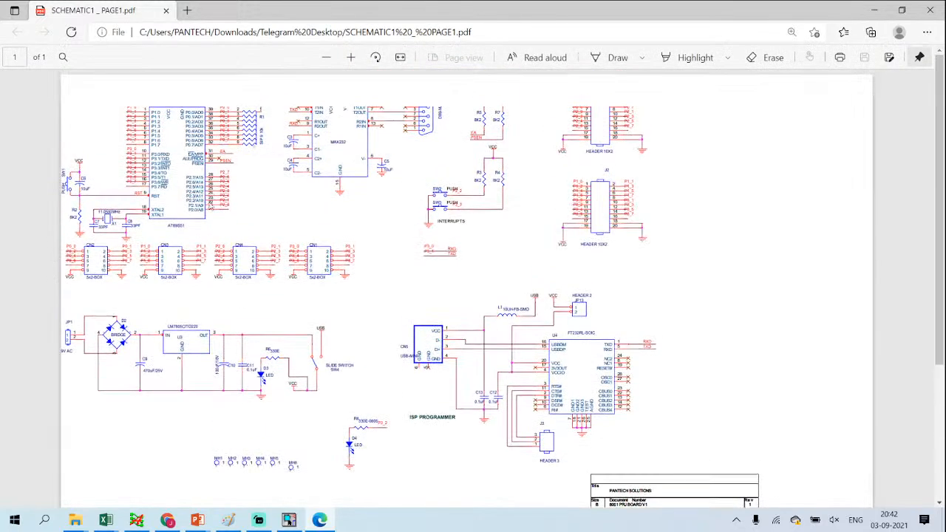
pyautogui.hscroll(2, 145, 227)
pyautogui.moveTo(403, 504); pyautogui.dragTo(340, 503)
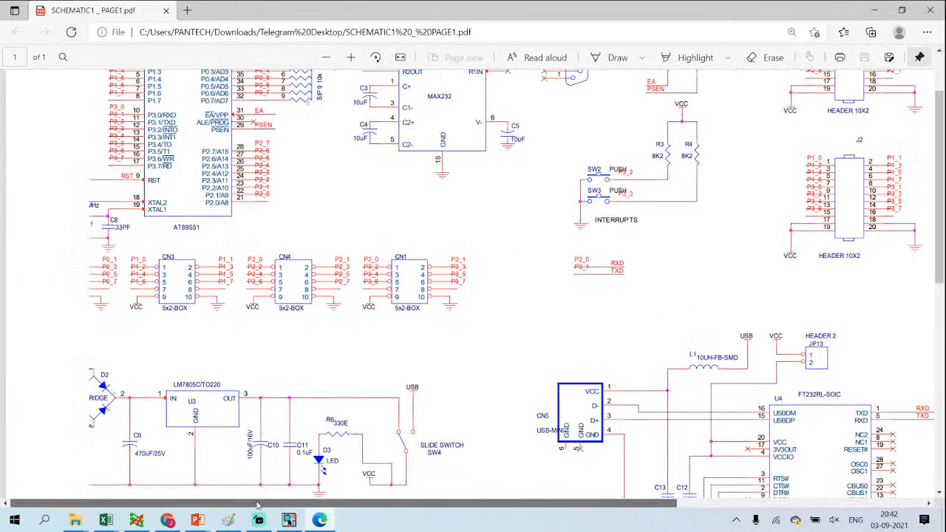
pyautogui.scroll(2, 106, 262)
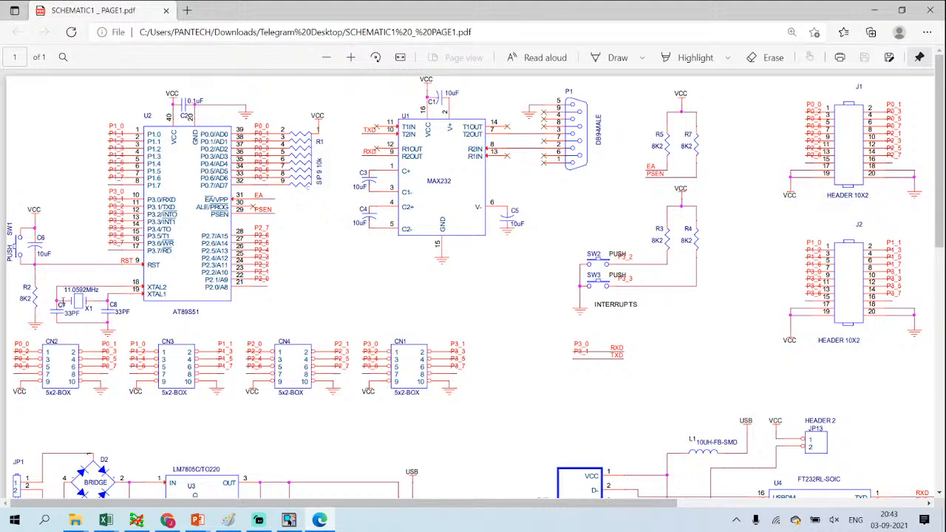
# Step: Switch to OrCAD Capture and examine the reset circuit with SW1, C8 and R3 at the 8051's RST pin
pyautogui.click(289, 473)
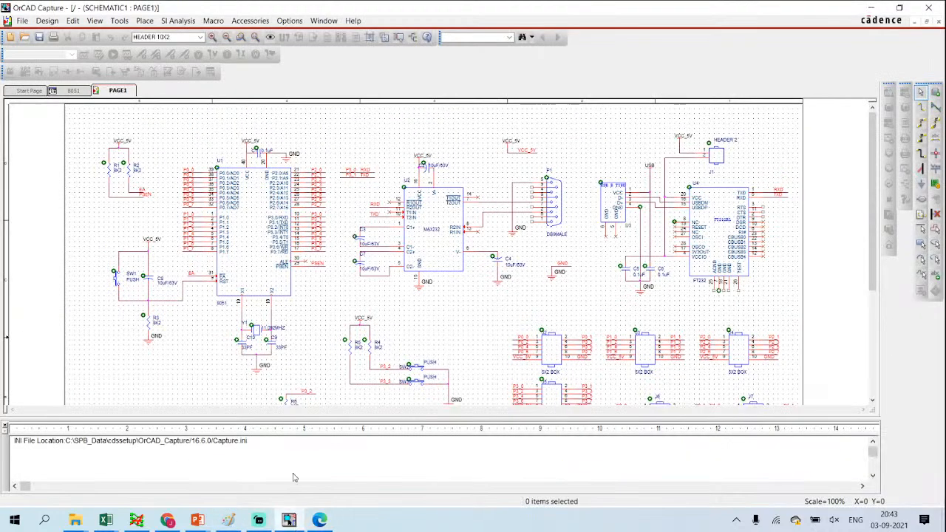
pyautogui.keyDown('ctrl'); pyautogui.scroll(2, 195, 290); pyautogui.keyUp('ctrl')
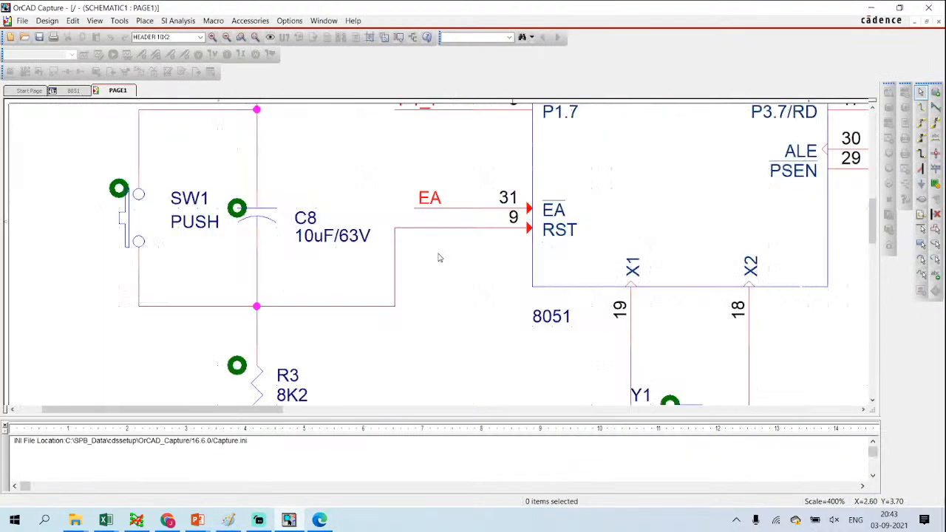
pyautogui.scroll(-3, 440, 258)
pyautogui.scroll(4, 428, 255)
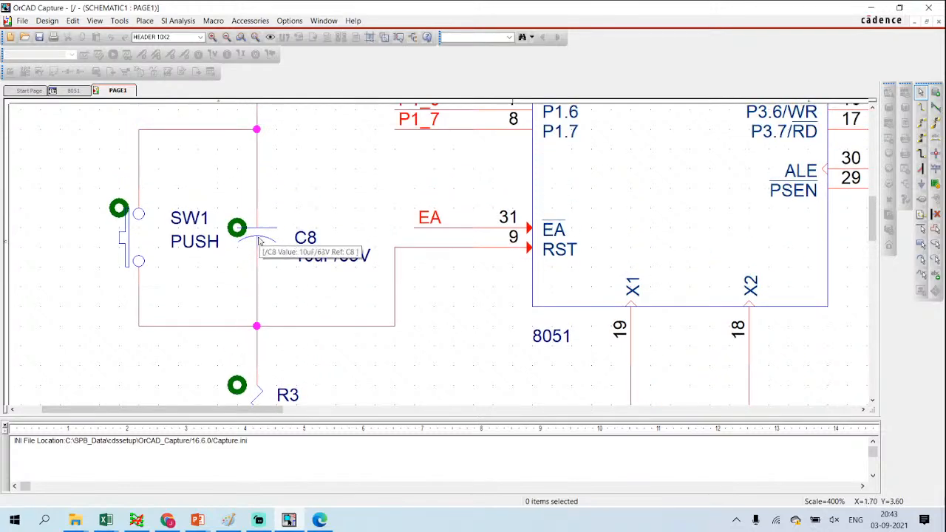
pyautogui.moveTo(239, 226)
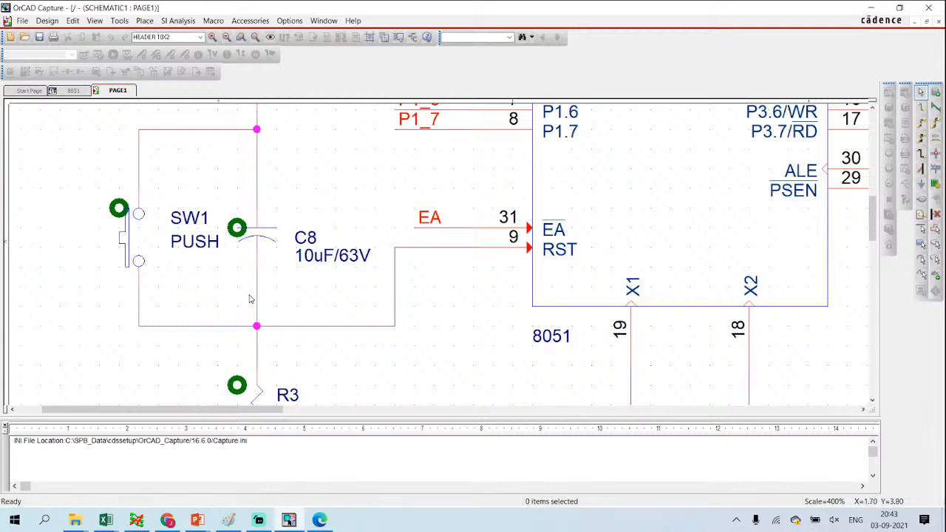
pyautogui.keyDown('ctrl'); pyautogui.scroll(-2, 238, 241); pyautogui.keyUp('ctrl')
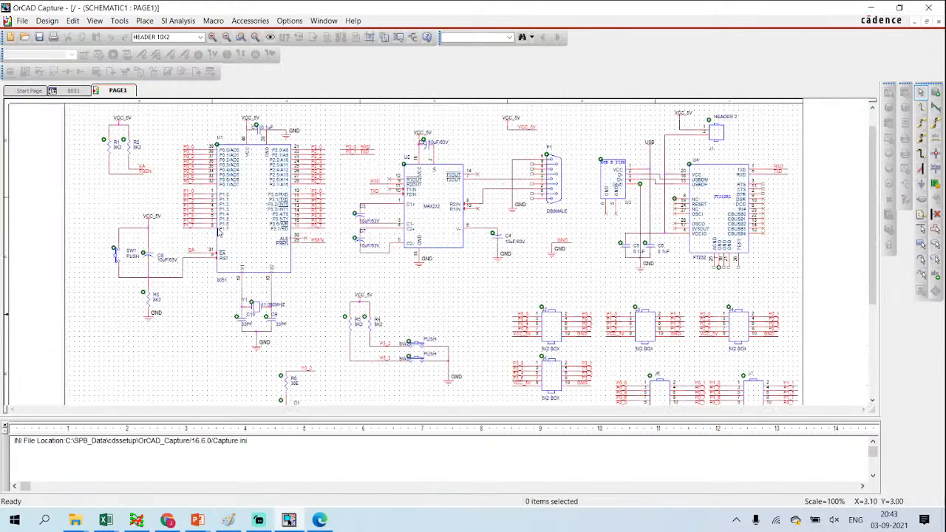
pyautogui.keyDown('ctrl'); pyautogui.scroll(2, 218, 314); pyautogui.keyUp('ctrl')
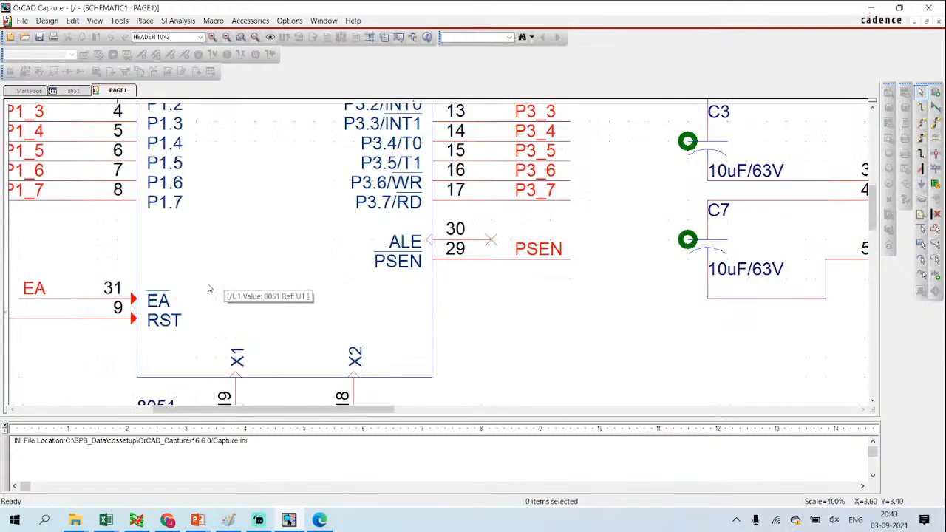
pyautogui.keyDown('ctrl'); pyautogui.scroll(-1, 209, 320); pyautogui.keyUp('ctrl')
pyautogui.hscroll(-1, 178, 289)
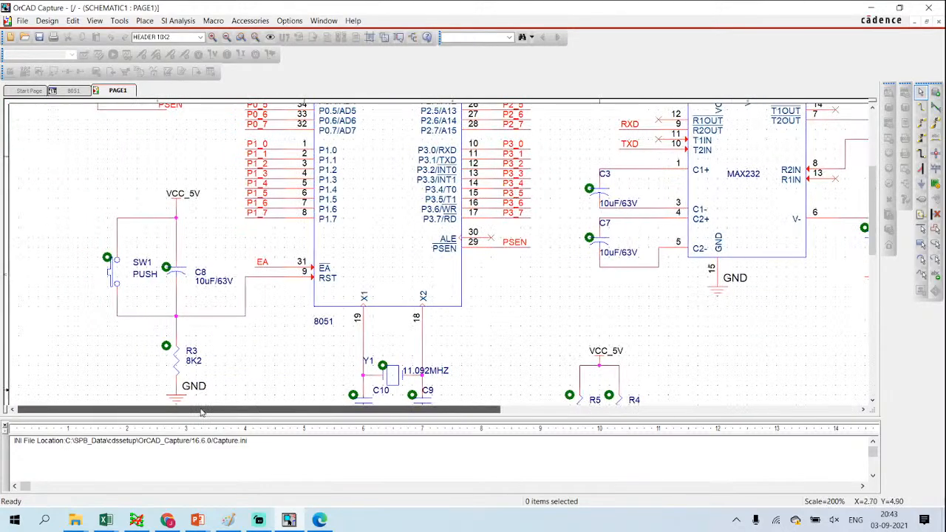
pyautogui.scroll(-3, 176, 286)
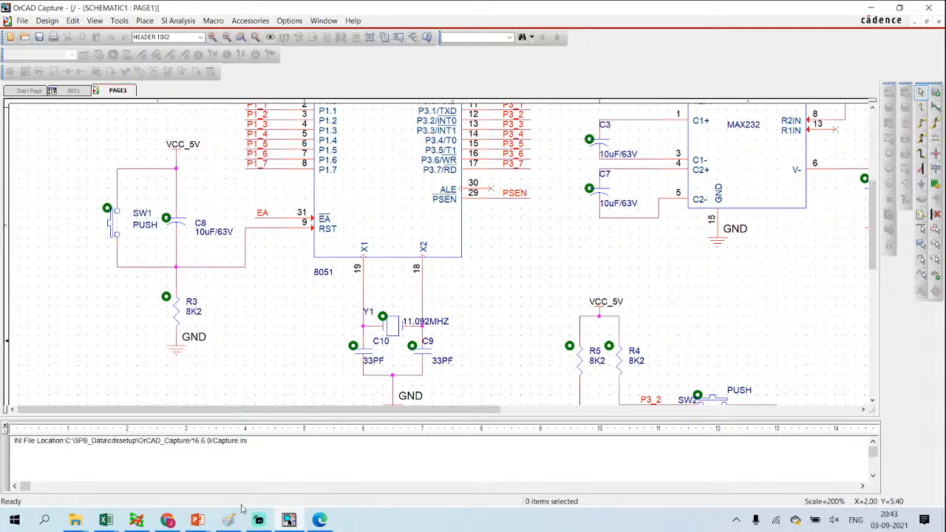
# Step: Switch to the schematic PDF in Edge and check the crystal circuit at the AT89S51's XTAL pins
pyautogui.moveTo(199, 523)
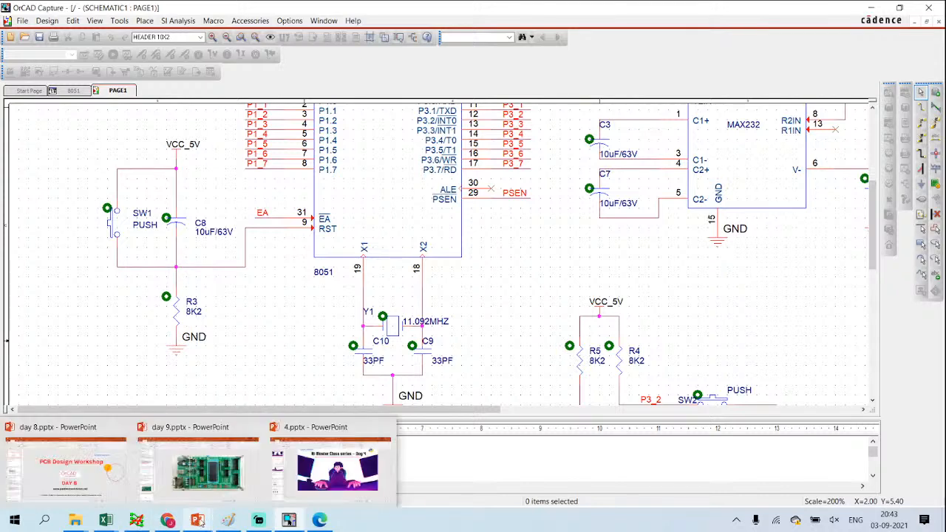
pyautogui.moveTo(319, 521)
pyautogui.click(292, 479)
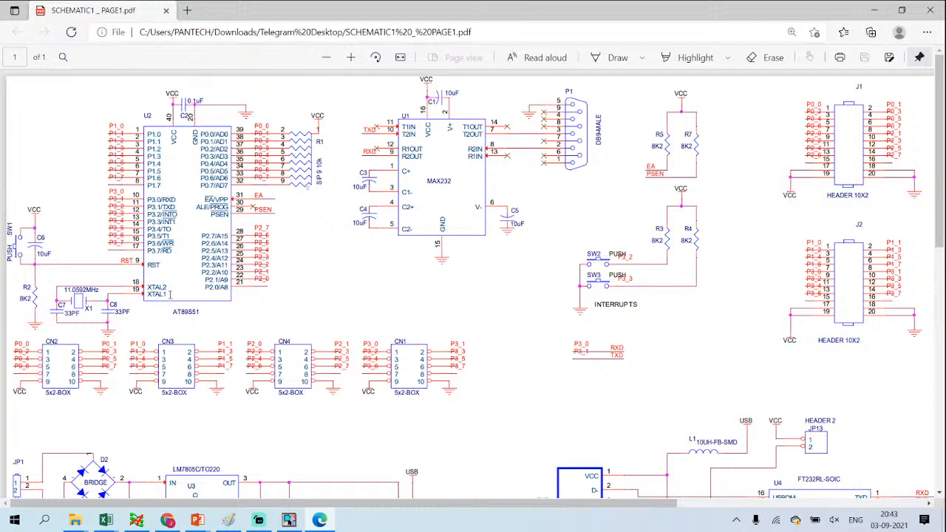
pyautogui.moveTo(330, 521)
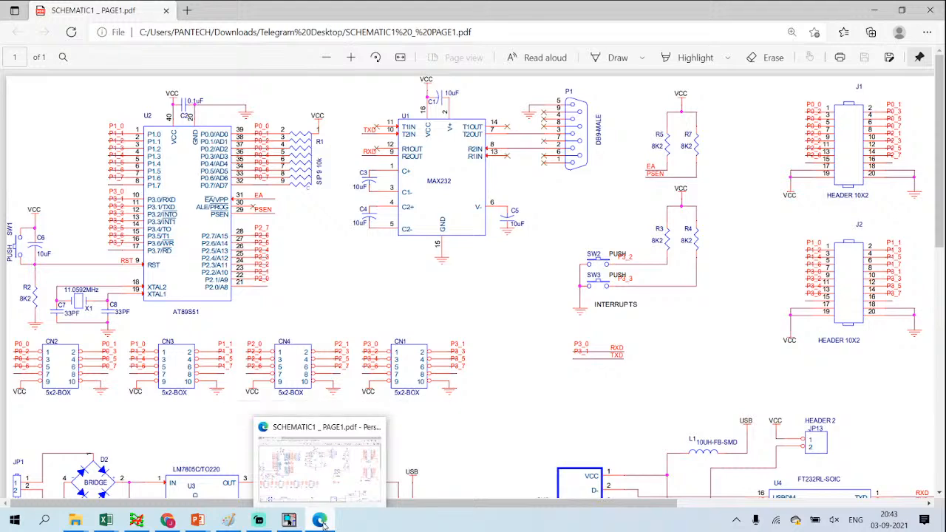
# Step: Return to OrCAD Capture and examine crystal Y1 with capacitors C9 and C10 at the 8051's X1 and X2 pins
pyautogui.click(289, 520)
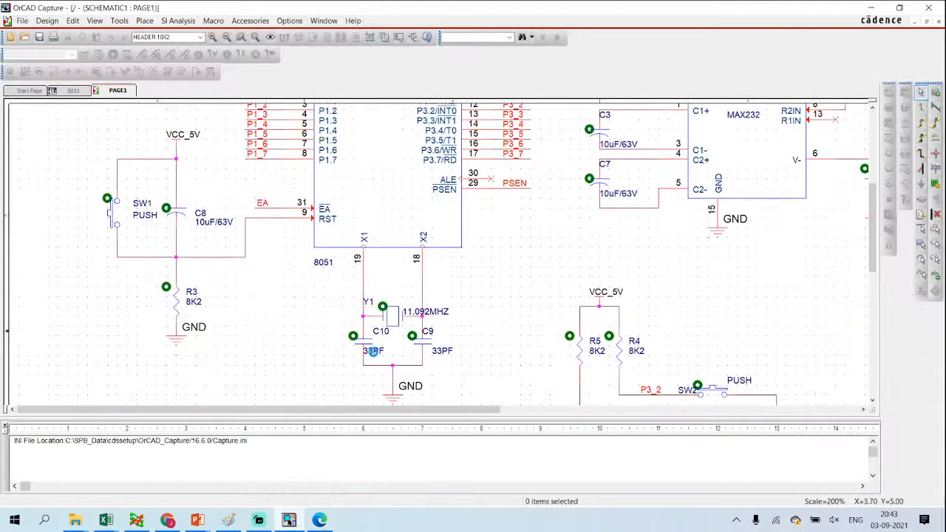
pyautogui.scroll(-1, 382, 322)
pyautogui.keyDown('ctrl'); pyautogui.scroll(2, 379, 292); pyautogui.keyUp('ctrl')
pyautogui.keyDown('ctrl'); pyautogui.scroll(-1, 634, 228); pyautogui.keyUp('ctrl')
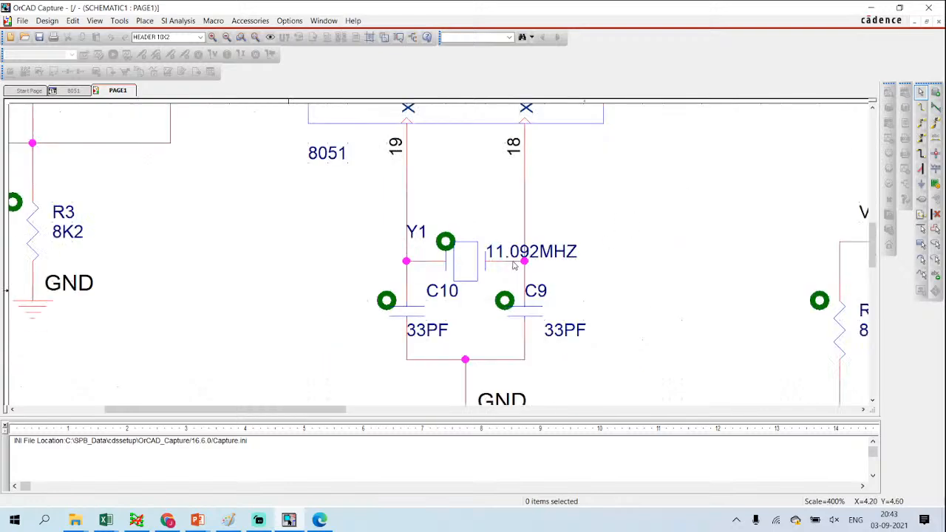
pyautogui.scroll(1, 503, 323)
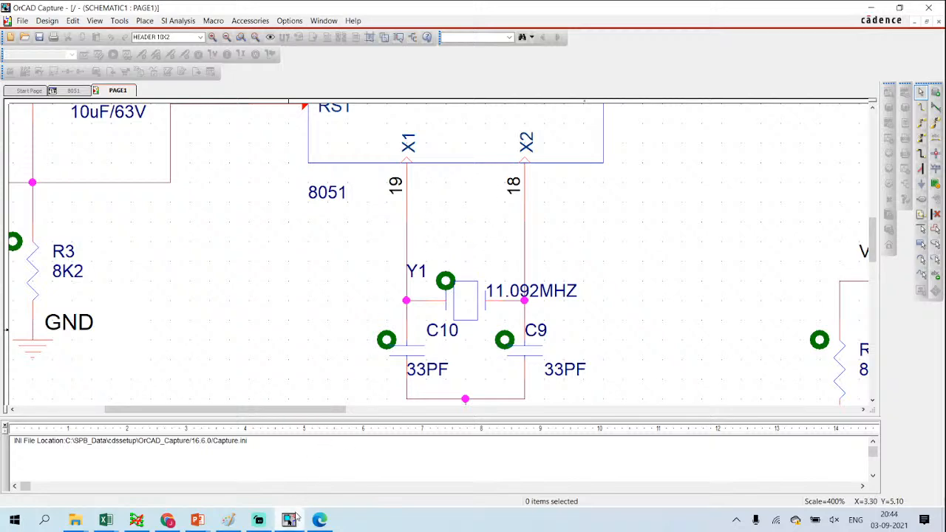
# Step: Compare the crystal circuit in the schematic PDF in Edge with Y1, C9, C10 and their GND connection in OrCAD Capture
pyautogui.click(320, 520)
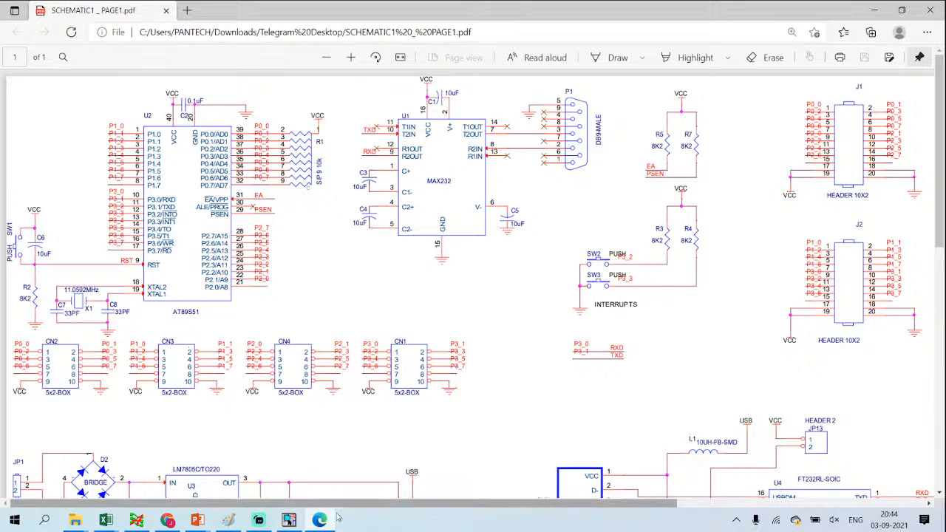
pyautogui.click(289, 520)
pyautogui.scroll(-1, 480, 359)
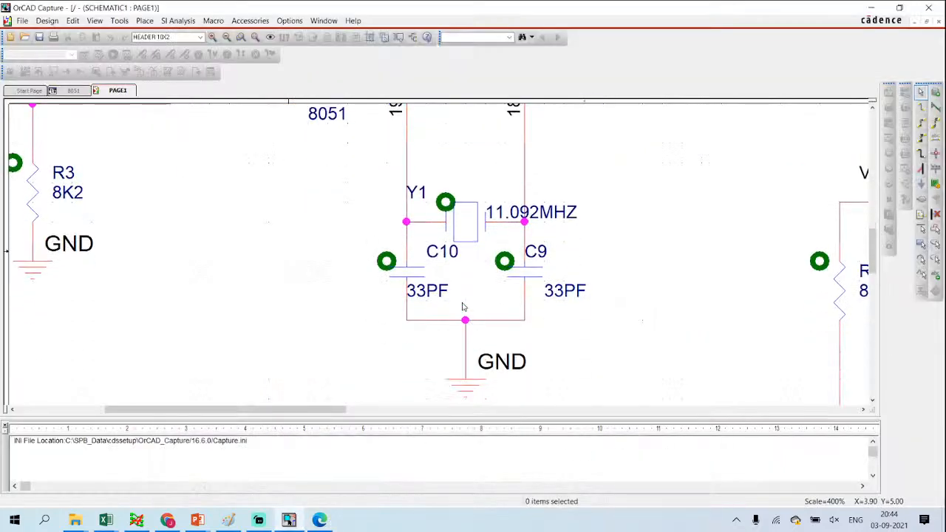
# Step: Compare the 0.1uF capacitor across the microcontroller's VCC and GND pins between OrCAD Capture and the schematic PDF in Edge
pyautogui.keyDown('ctrl'); pyautogui.scroll(1, 463, 306); pyautogui.keyUp('ctrl')
pyautogui.keyDown('ctrl'); pyautogui.scroll(-2, 439, 256); pyautogui.keyUp('ctrl')
pyautogui.scroll(2, 426, 218)
pyautogui.scroll(4, 425, 215)
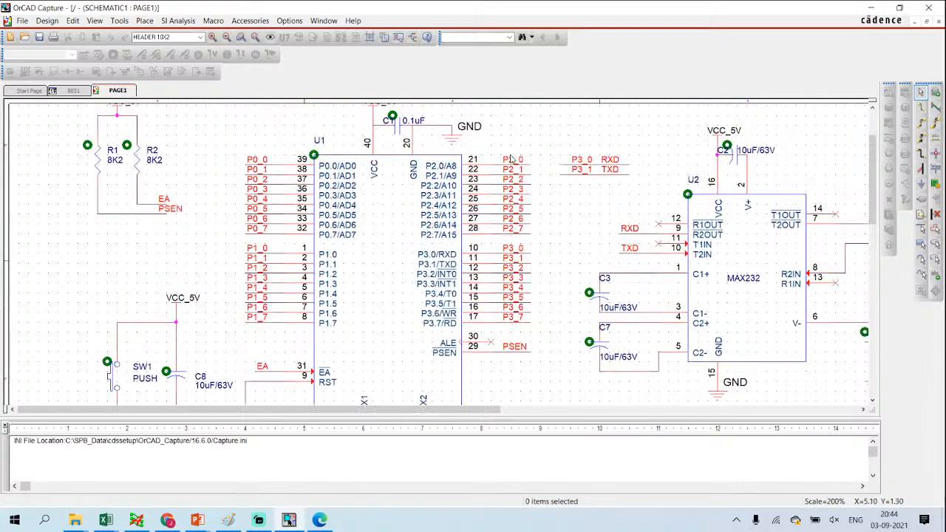
pyautogui.click(329, 525)
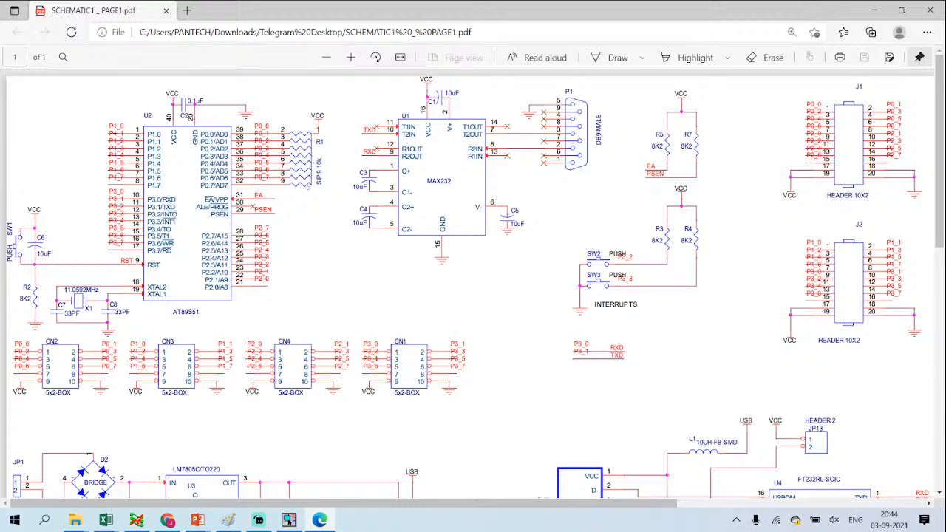
pyautogui.keyDown('ctrl'); pyautogui.scroll(2, 120, 141); pyautogui.keyUp('ctrl')
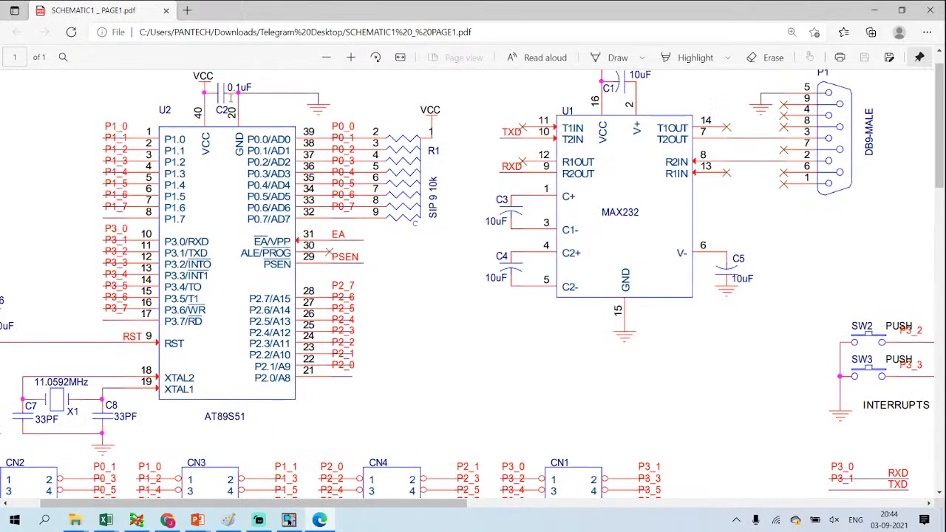
pyautogui.click(288, 521)
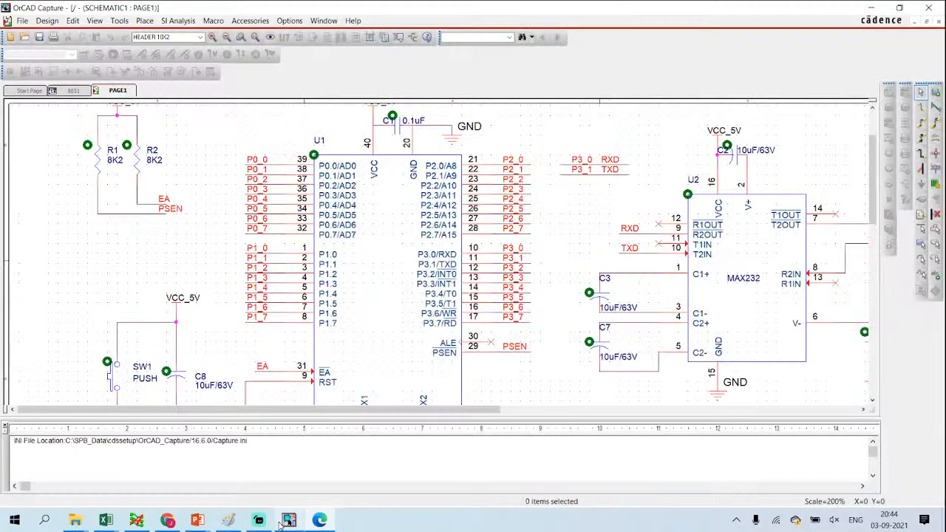
pyautogui.scroll(1, 407, 164)
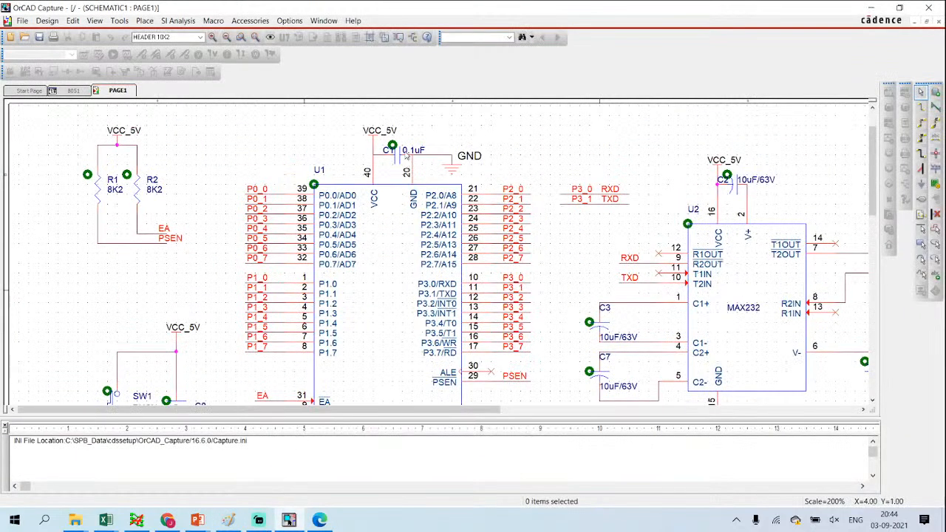
# Step: Switch to the schematic PDF in Edge and examine the SIP 9 10k resistor network R1 on the AT89S51's port 0 pins
pyautogui.click(320, 521)
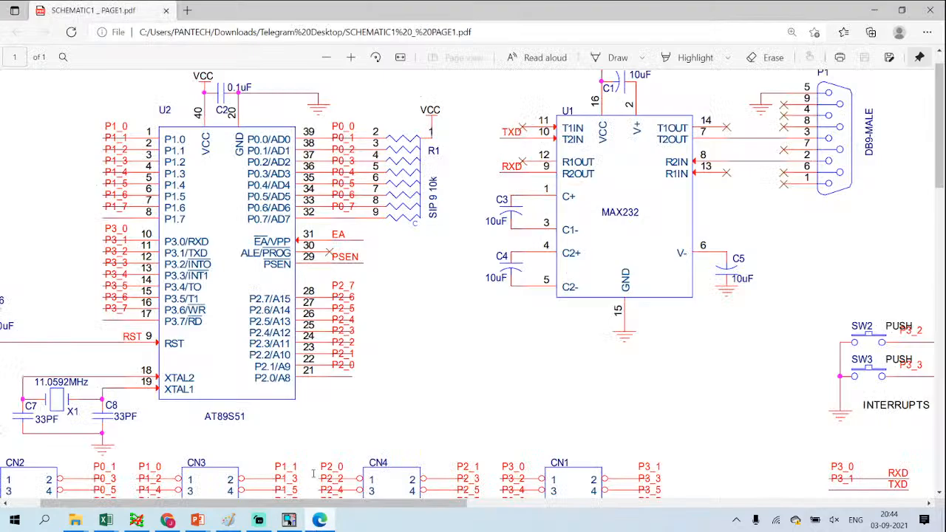
pyautogui.keyDown('ctrl'); pyautogui.scroll(-3, 156, 301); pyautogui.keyUp('ctrl')
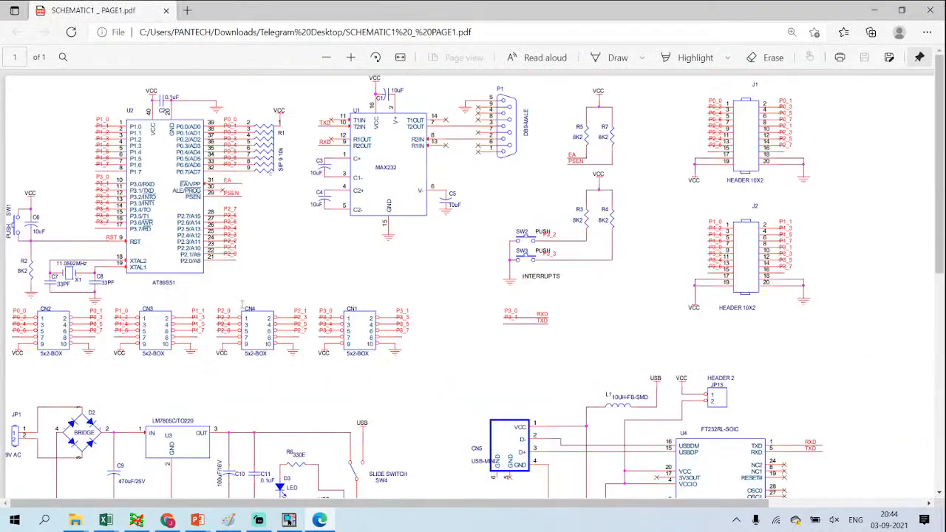
pyautogui.keyDown('ctrl'); pyautogui.scroll(3, 281, 200); pyautogui.keyUp('ctrl')
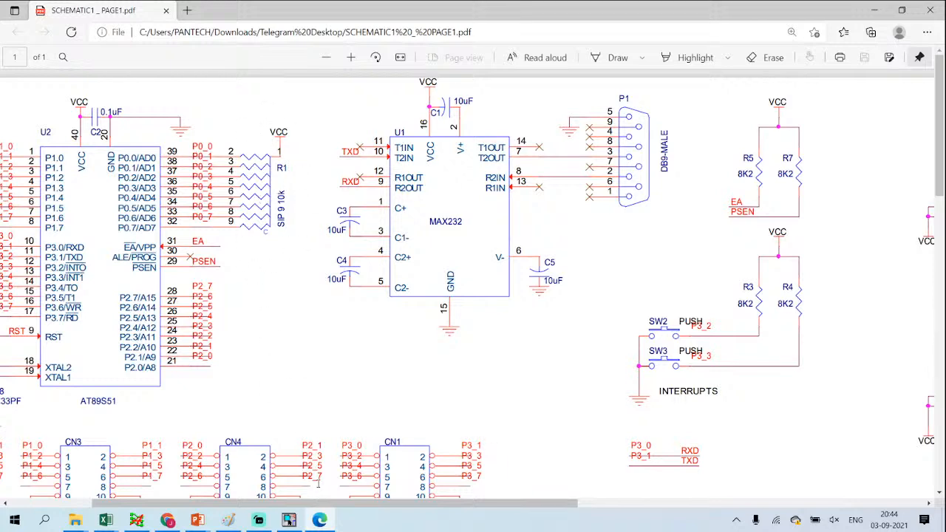
# Step: Return to OrCAD Capture, start placing a part and search the libraries for SIP
pyautogui.click(290, 520)
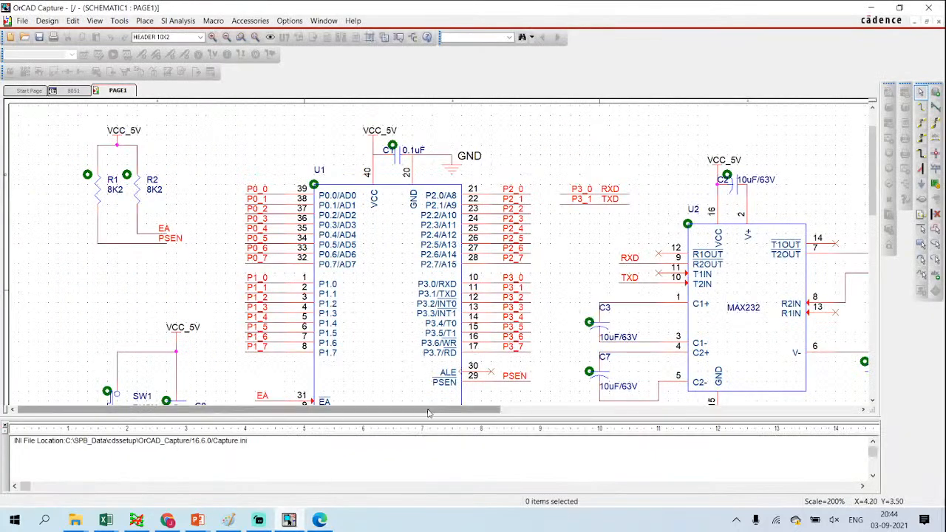
pyautogui.moveTo(427, 413); pyautogui.dragTo(544, 414)
pyautogui.click(936, 94)
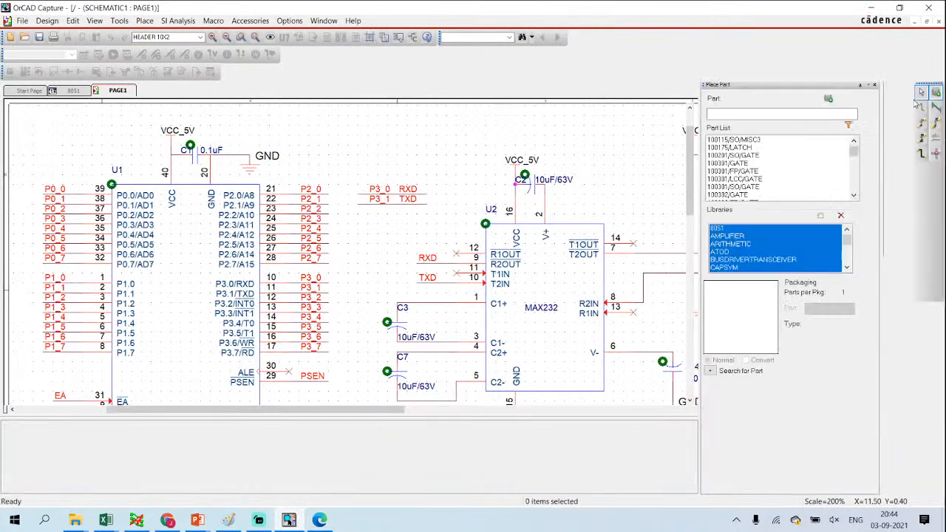
pyautogui.write('SIP')
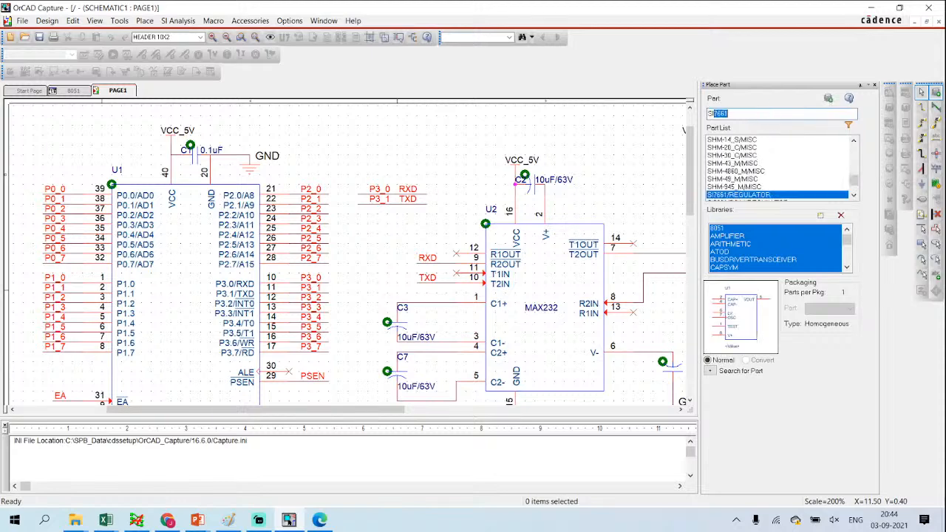
pyautogui.press('BackSpace')
pyautogui.press('BackSpace')
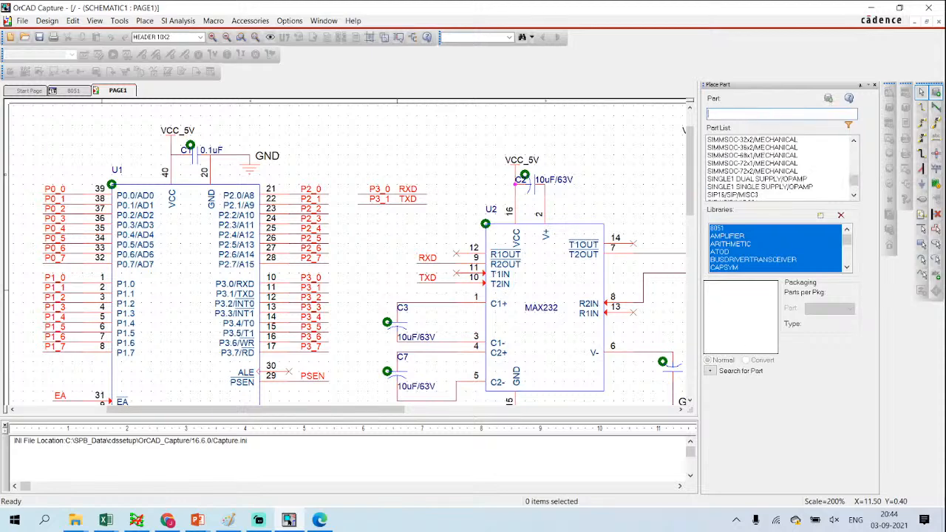
# Step: Search the part libraries for RESIS and compare the symbol previews of the multi-resistor parts such as RESISTOR 8PACK and RESISTOR DIP 11
pyautogui.write('RES')
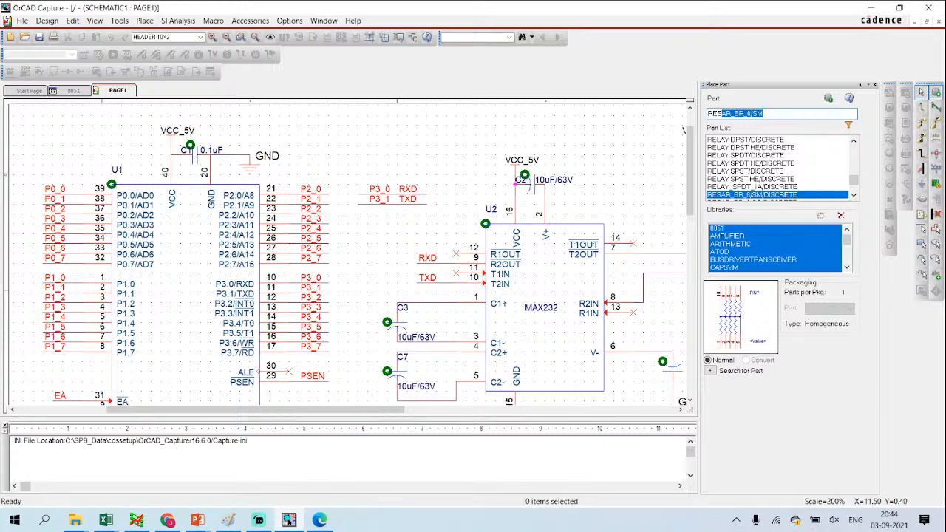
pyautogui.write('IS')
pyautogui.press('Down')
pyautogui.press('Down')
pyautogui.press('Down')
pyautogui.press('Down')
pyautogui.press('Down')
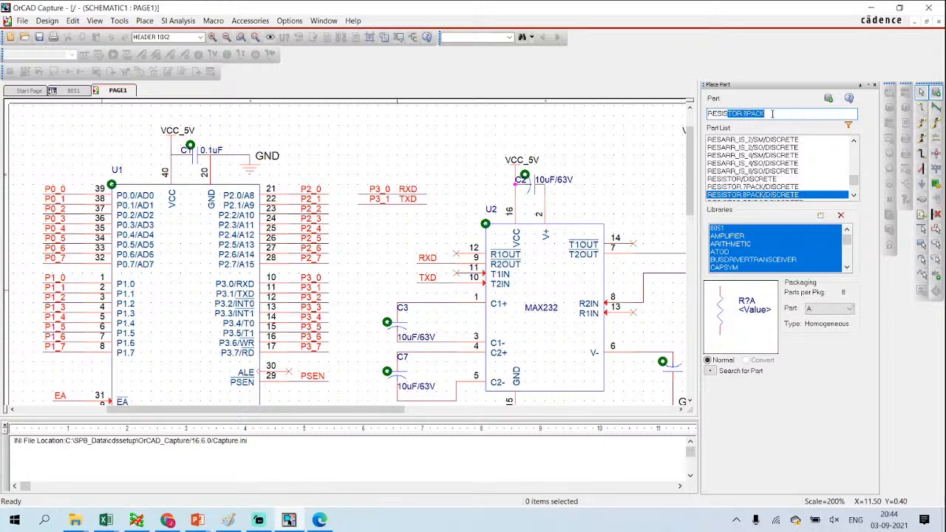
pyautogui.press('Down')
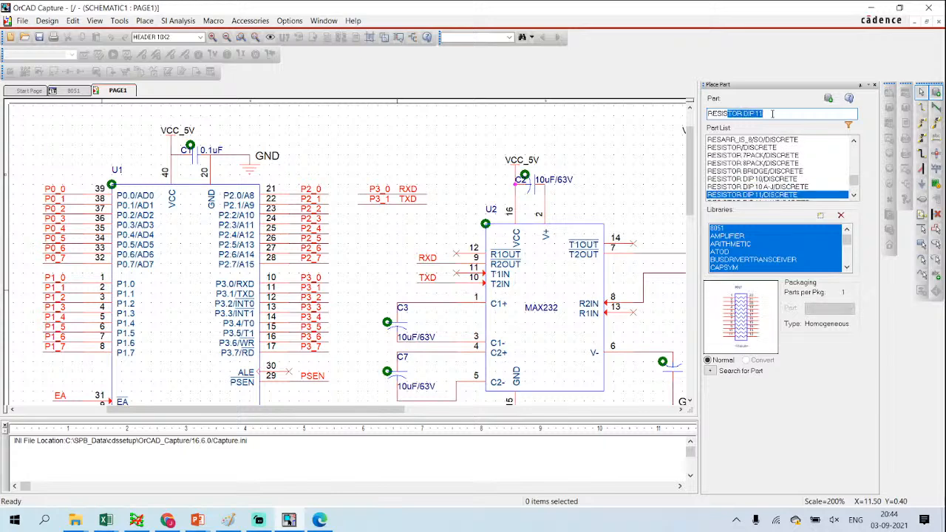
pyautogui.press('Down')
pyautogui.press('Down')
pyautogui.press('Up')
pyautogui.press('Up')
pyautogui.press('Up')
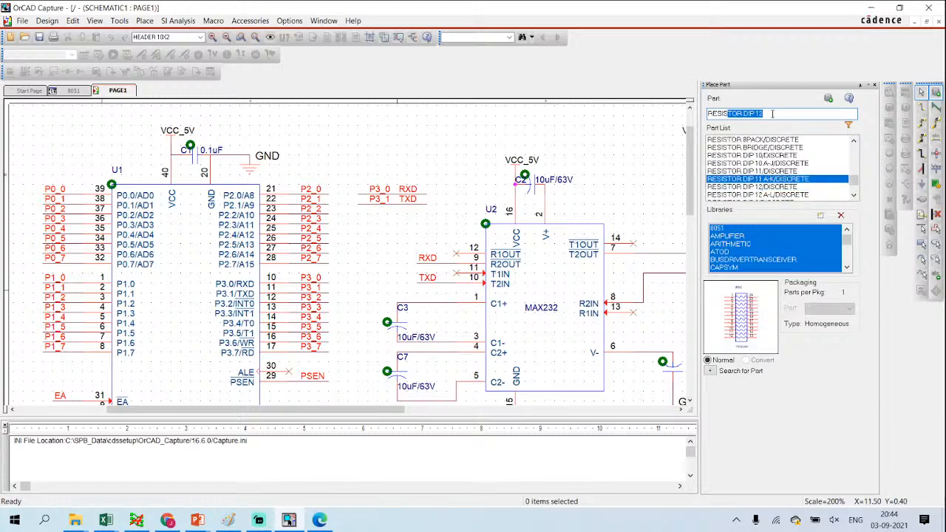
pyautogui.press('Up')
pyautogui.press('Up')
pyautogui.press('Up')
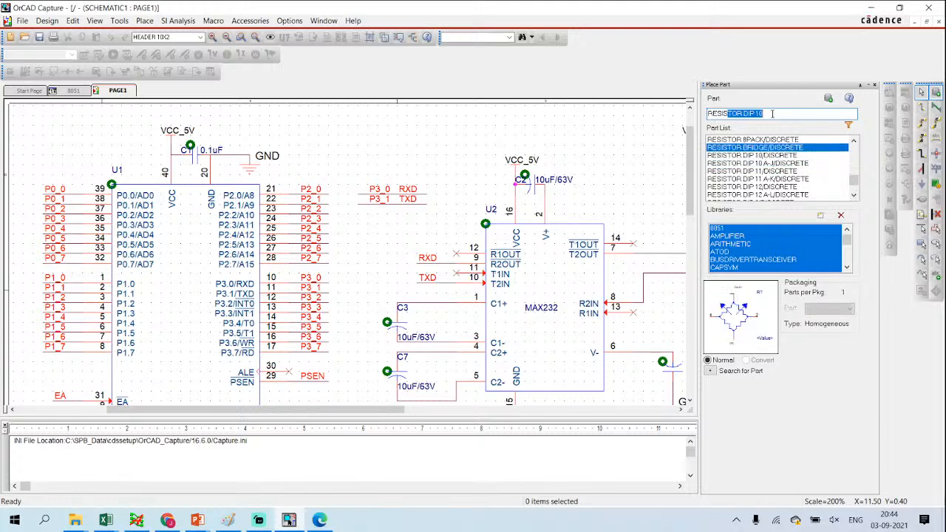
pyautogui.press('Down')
pyautogui.press('Down')
pyautogui.press('Down')
pyautogui.press('Down')
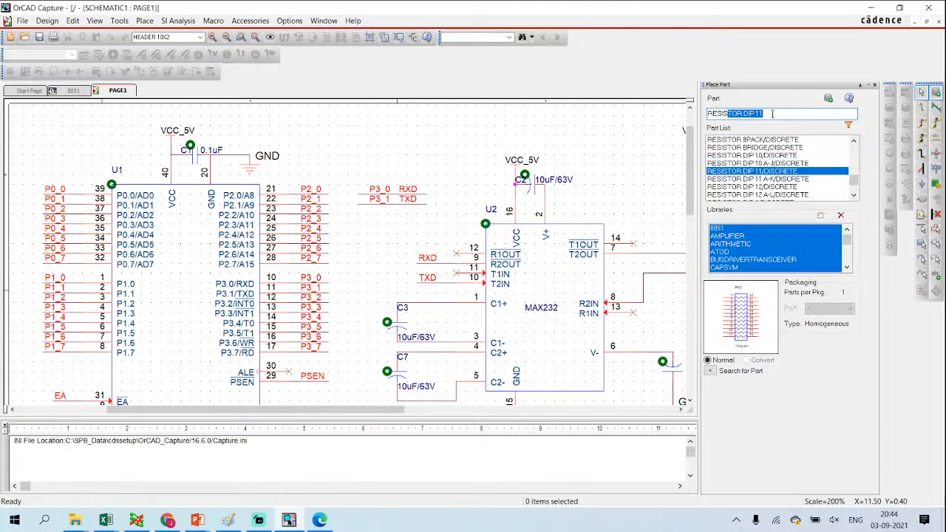
# Step: Check the resistor network R1 in the schematic PDF in Edge, then return to OrCAD Capture and select the part RESISTOR DIP 8
pyautogui.click(320, 520)
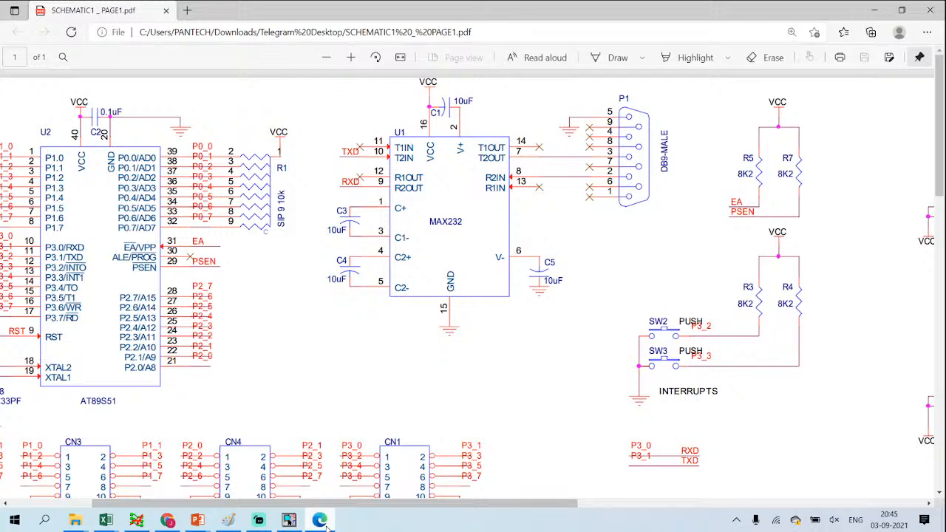
pyautogui.click(326, 525)
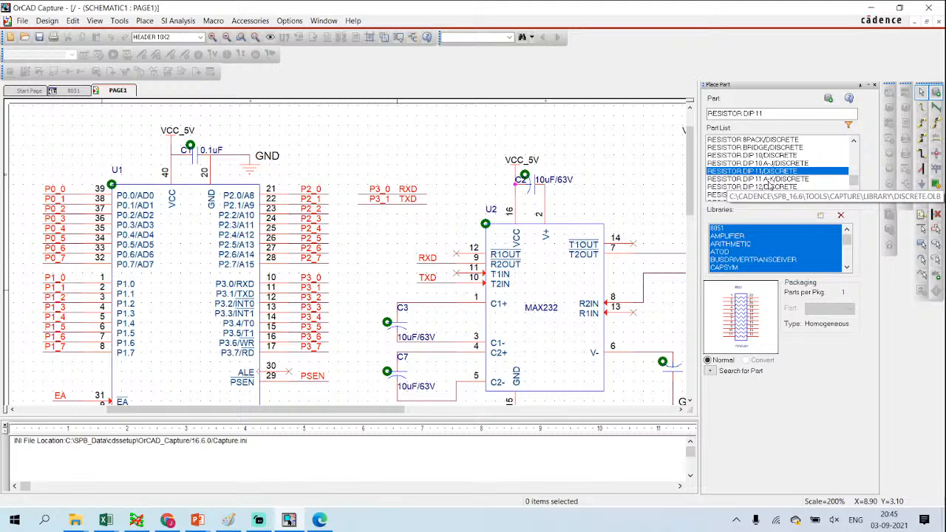
pyautogui.click(768, 180)
pyautogui.press('Down')
pyautogui.press('Down')
pyautogui.press('Down')
pyautogui.press('Down')
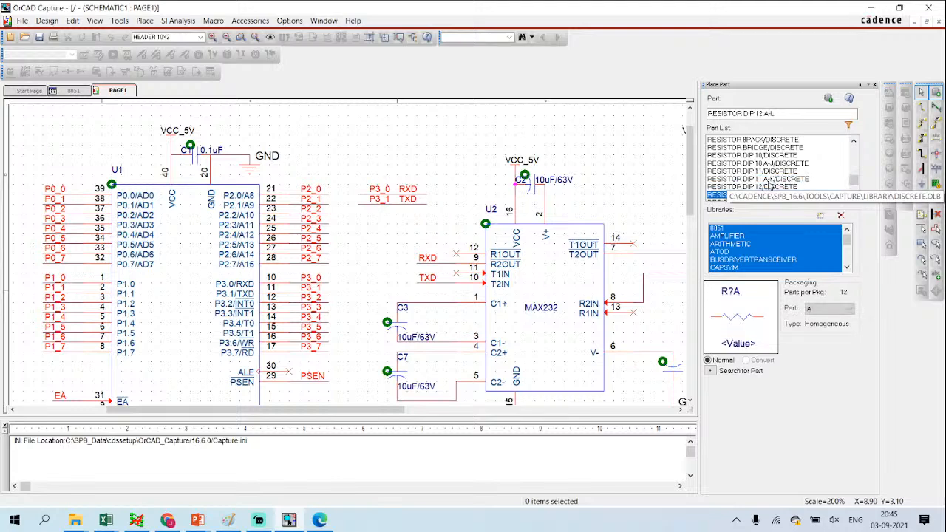
pyautogui.press('Down')
pyautogui.press('Down')
pyautogui.press('Down')
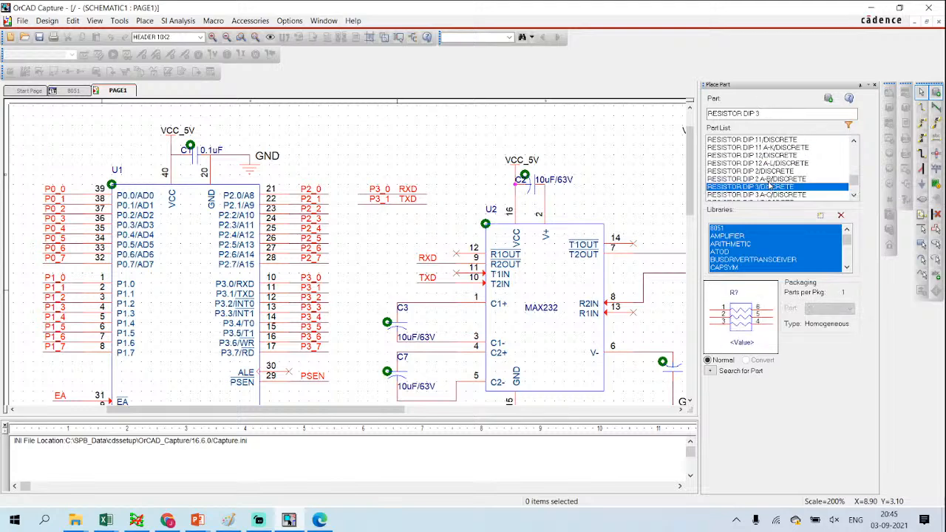
pyautogui.press('Down')
pyautogui.press('Down')
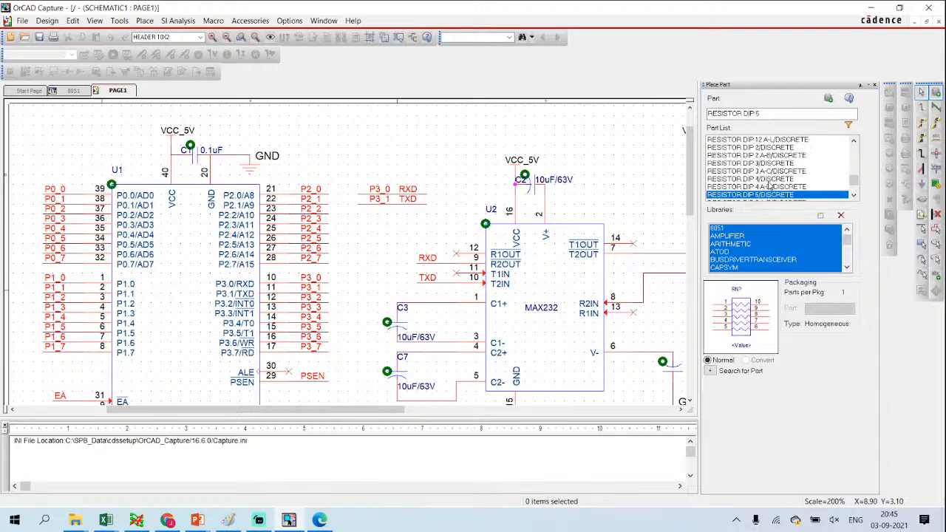
pyautogui.press('Down')
pyautogui.press('Down')
pyautogui.press('Down')
pyautogui.press('Down')
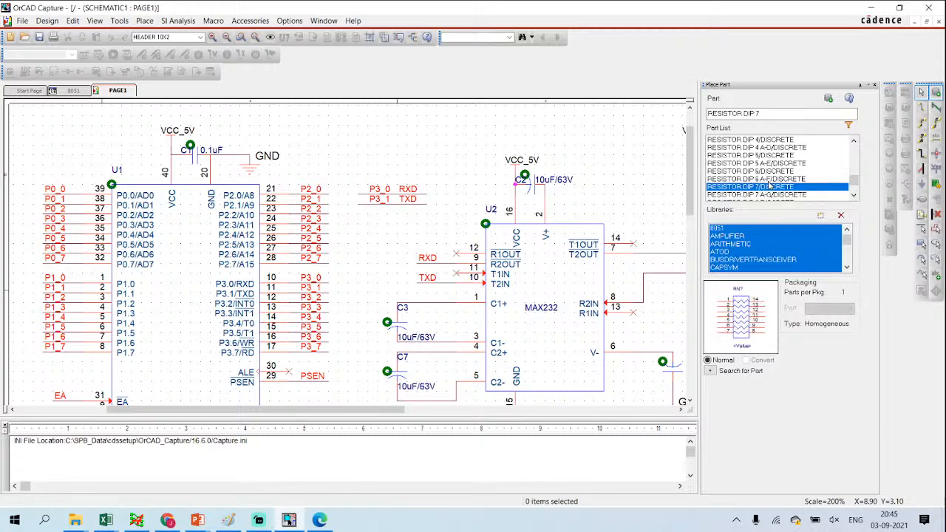
pyautogui.press('Down')
pyautogui.press('Down')
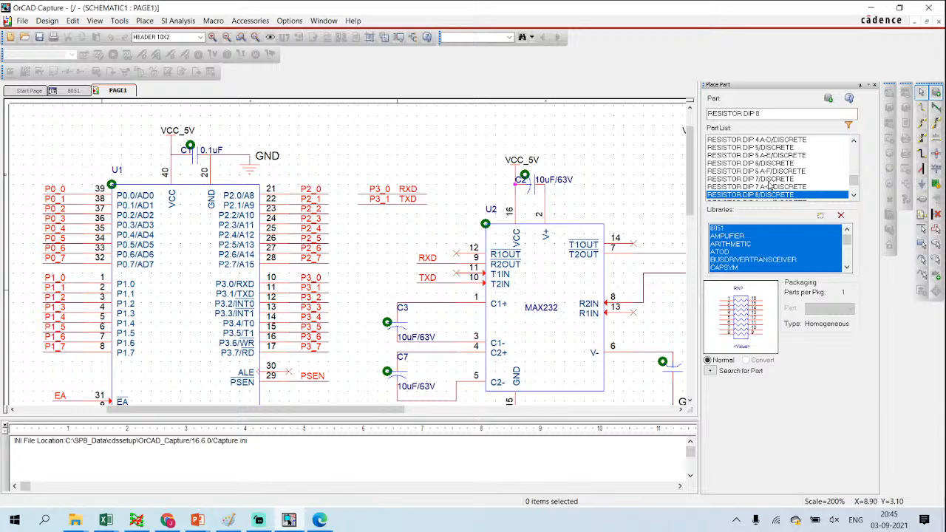
# Step: Place one RESISTOR DIP 8 in the free area above the USB connector and end placement
pyautogui.press('Return')
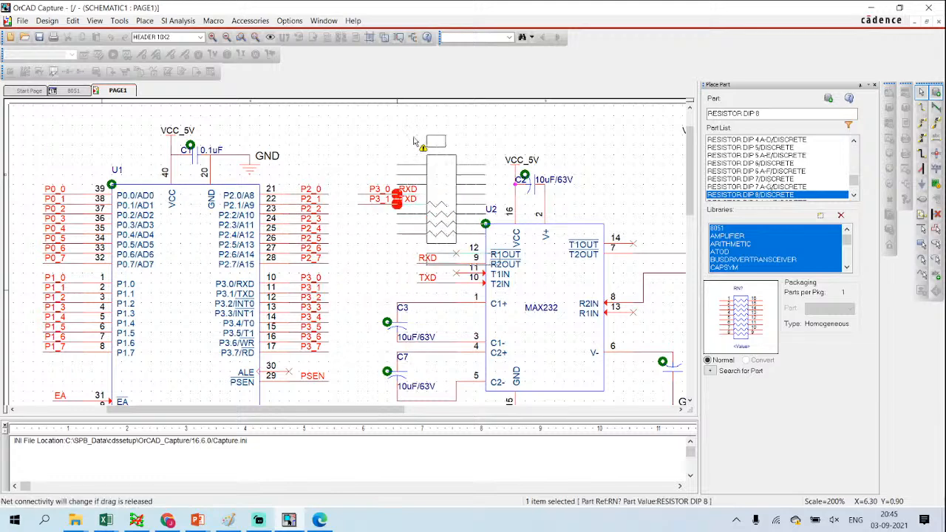
pyautogui.press('o')
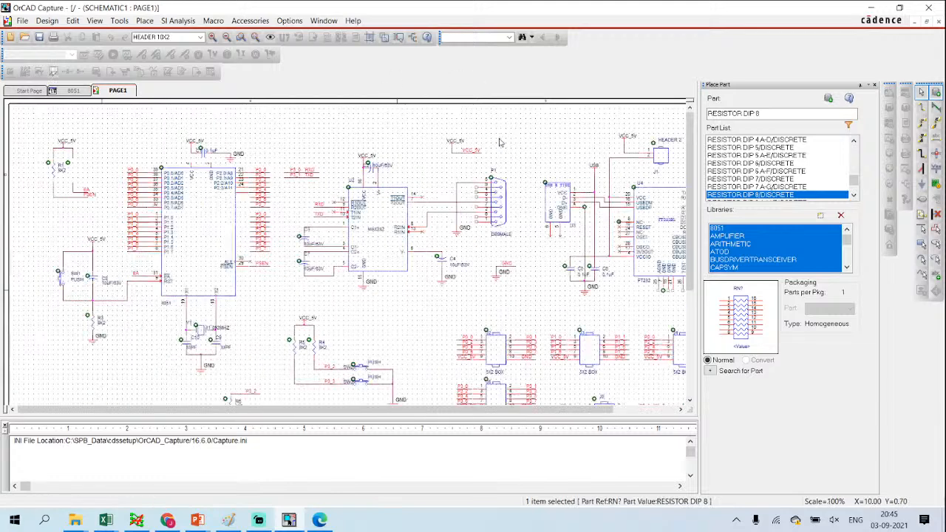
pyautogui.click(546, 117)
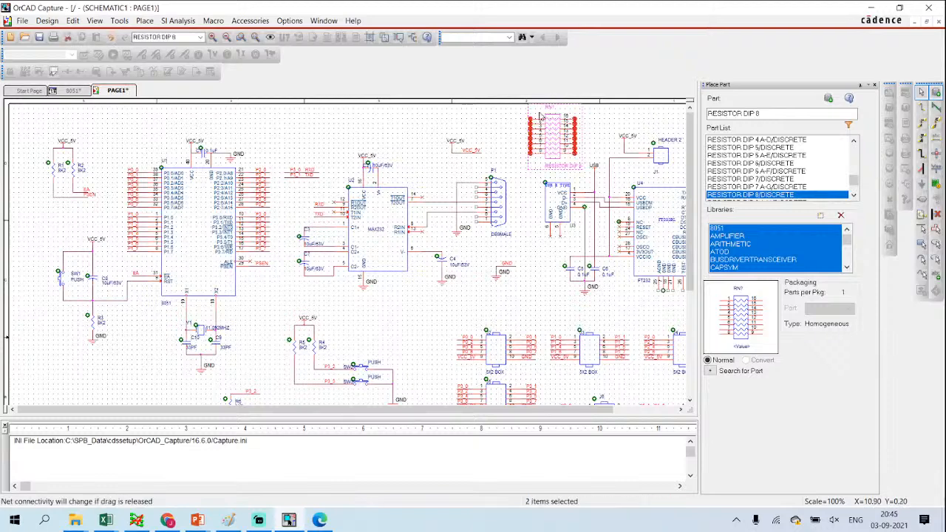
pyautogui.press('Escape')
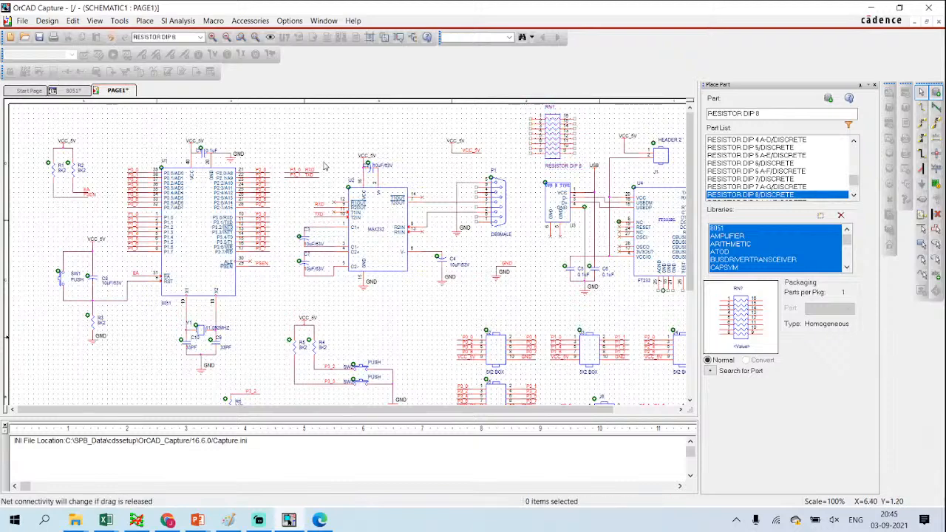
# Step: Move the 8051 with its R1/R2 pull-up, reset and crystal circuits a little to the left, away from the MAX232 section
pyautogui.moveTo(23, 124); pyautogui.dragTo(282, 393)
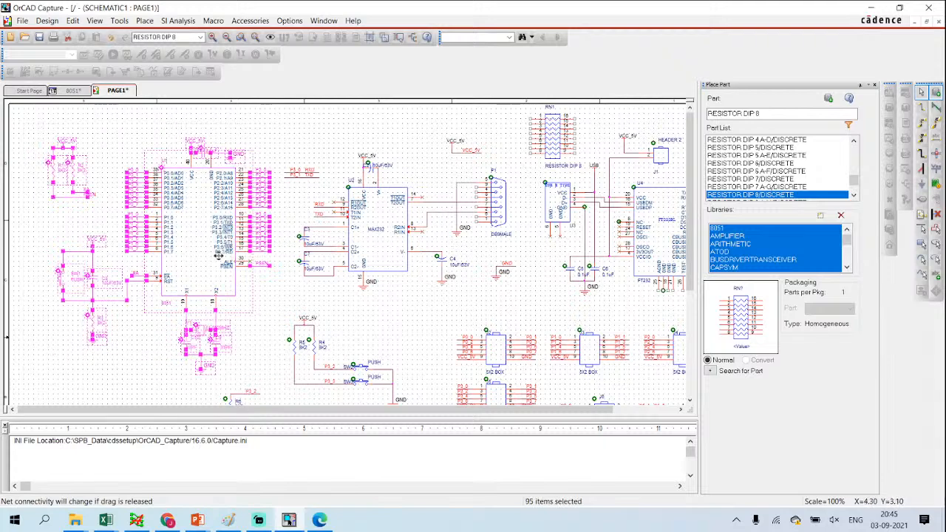
pyautogui.moveTo(218, 256); pyautogui.dragTo(229, 181)
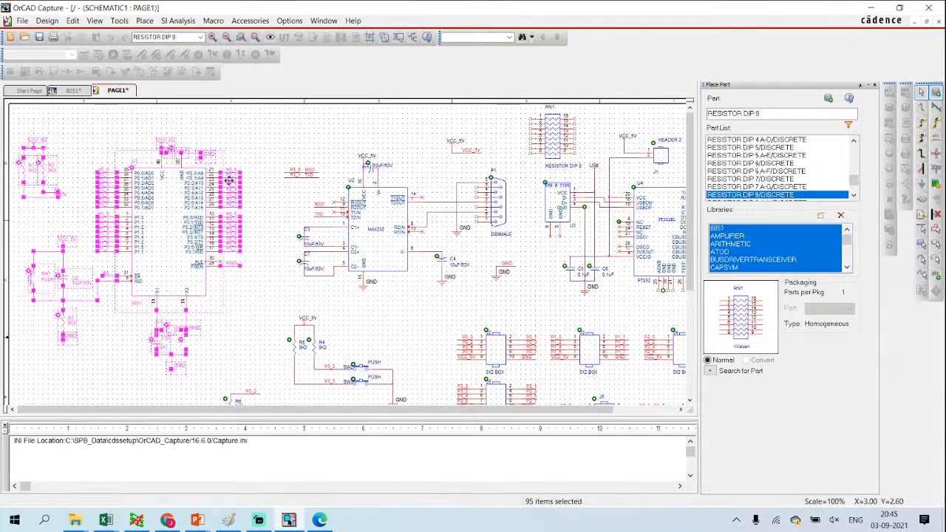
pyautogui.click(264, 131)
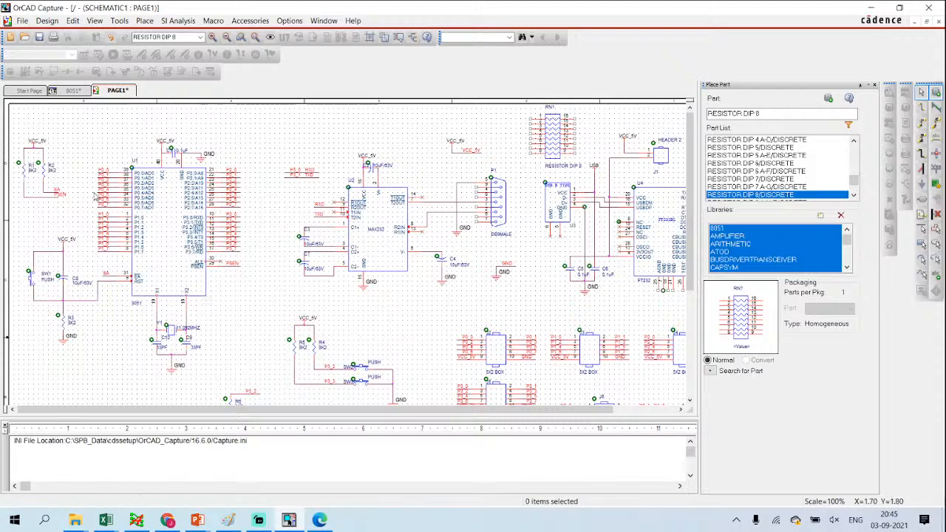
# Step: Move the R1/R2 pull-up circuit below the reset circuit and place RN1 in the freed space beside the 8051's port 0 wires
pyautogui.moveTo(77, 213); pyautogui.dragTo(21, 134)
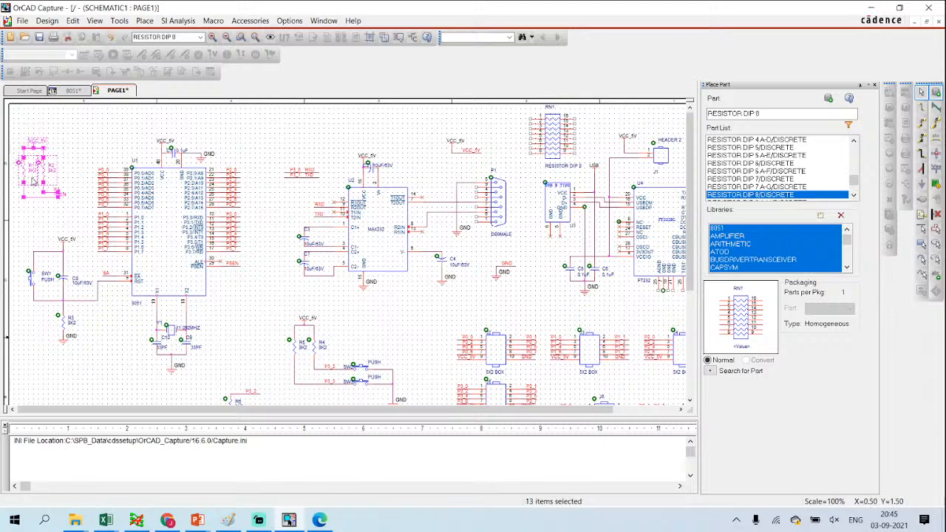
pyautogui.scroll(-1, 34, 175)
pyautogui.moveTo(32, 169); pyautogui.dragTo(10, 129)
pyautogui.click(69, 209)
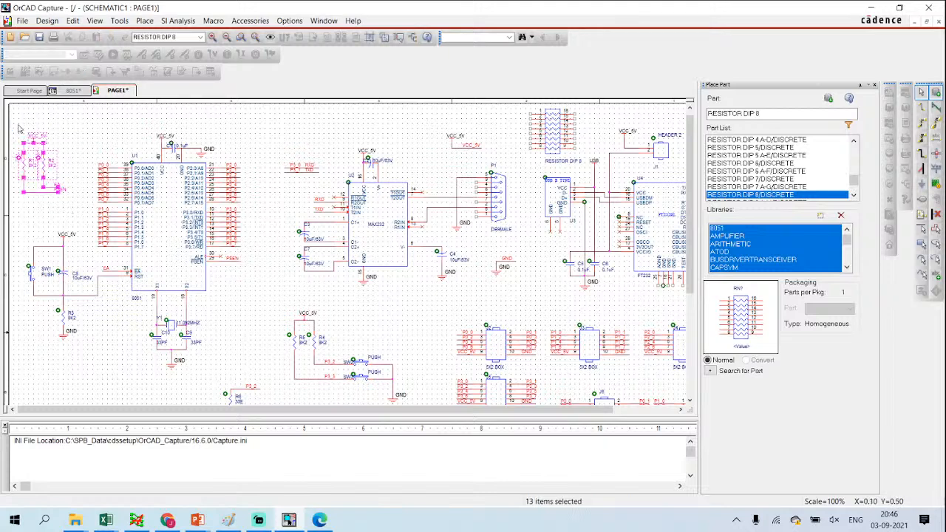
pyautogui.press('Delete')
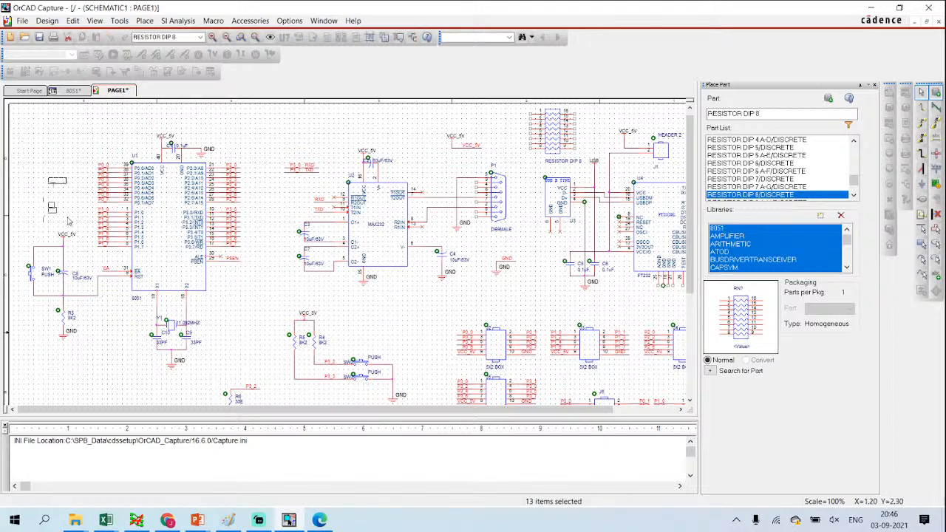
pyautogui.hotkey('ctrl', 'v')
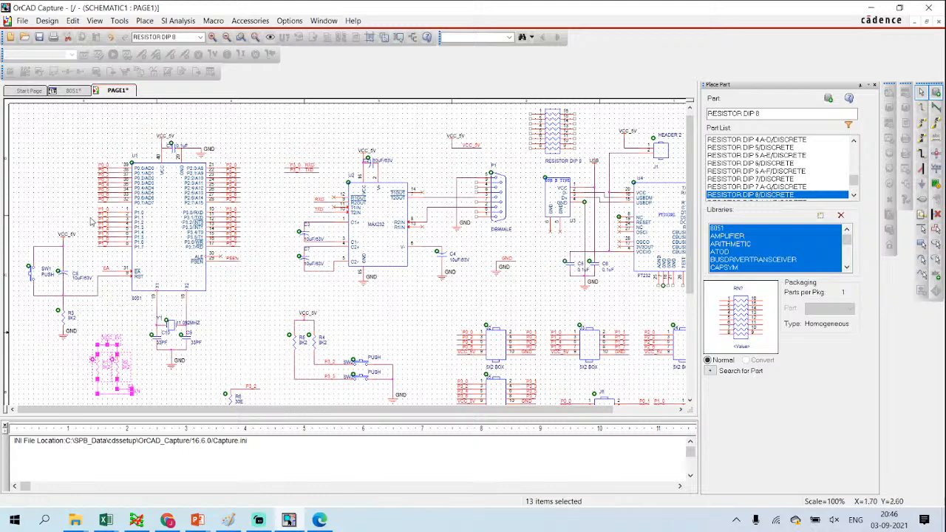
pyautogui.click(67, 171)
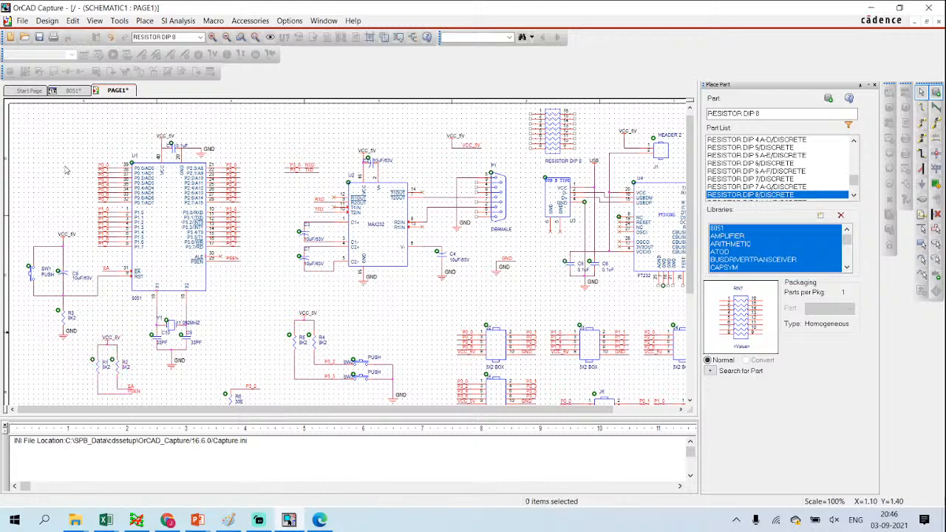
pyautogui.moveTo(551, 133); pyautogui.dragTo(54, 172)
pyautogui.click(106, 129)
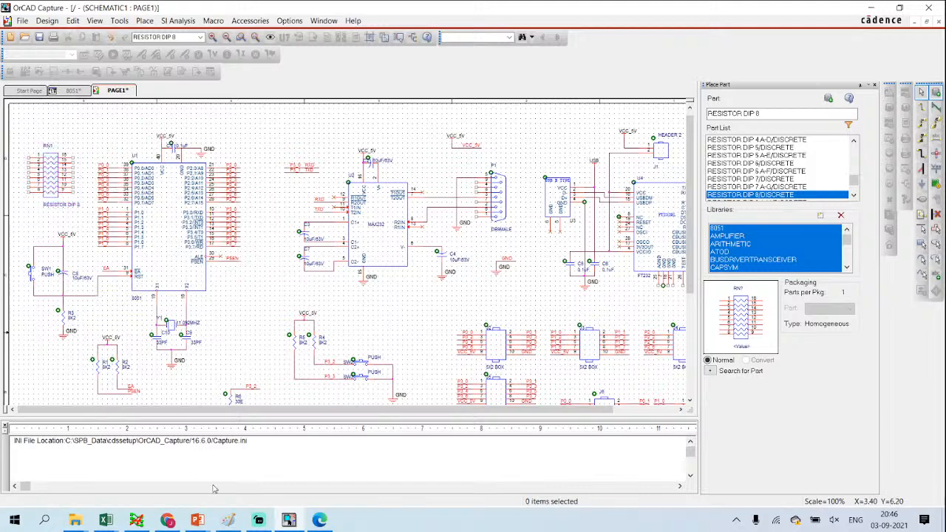
# Step: Examine how resistor network R1 connects to port 0 and VCC in the schematic PDF in Edge, and return to OrCAD Capture
pyautogui.click(319, 521)
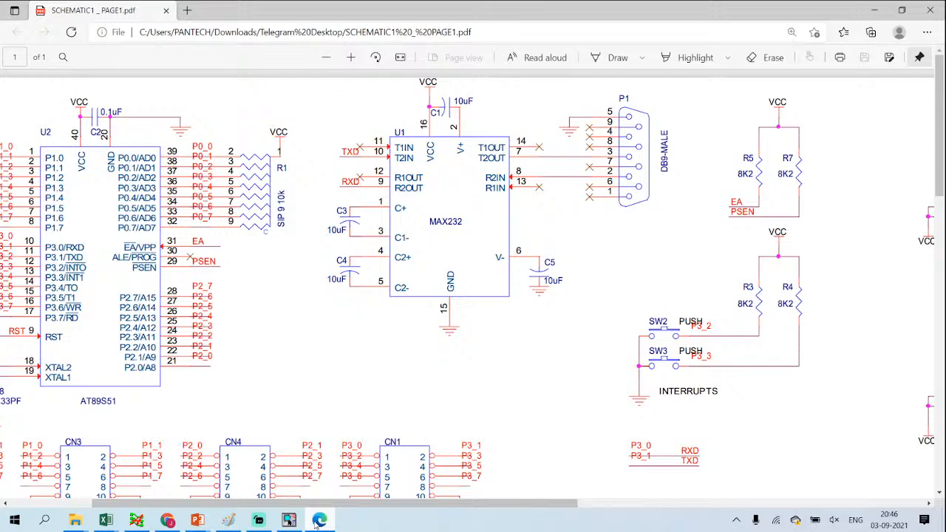
pyautogui.click(316, 522)
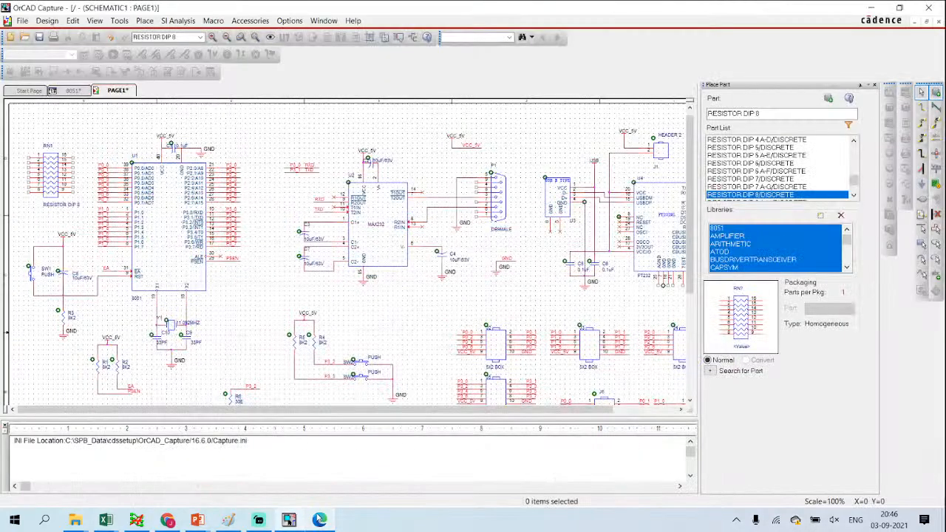
pyautogui.click(319, 521)
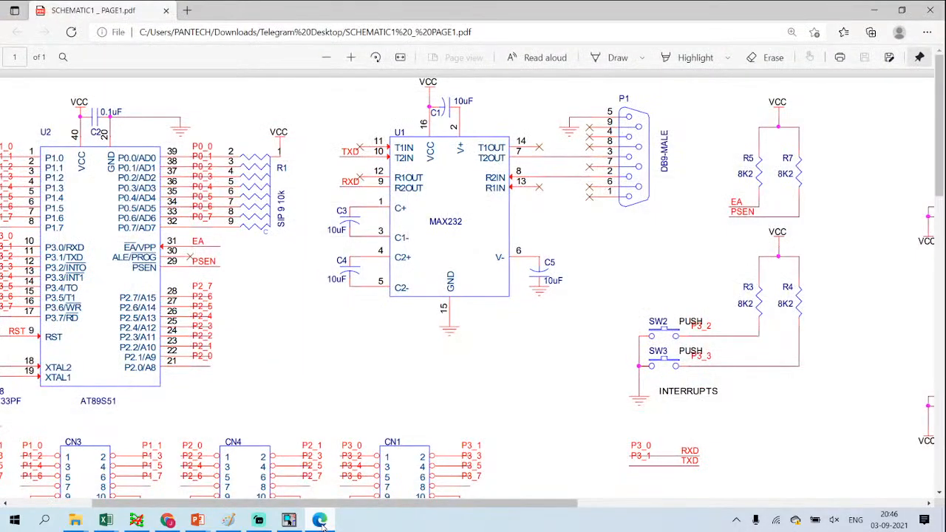
pyautogui.click(319, 522)
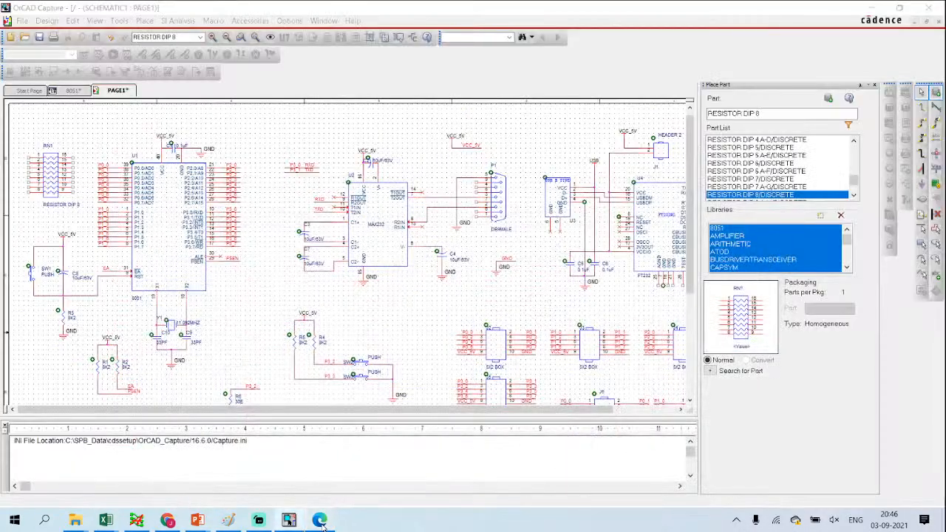
pyautogui.click(320, 521)
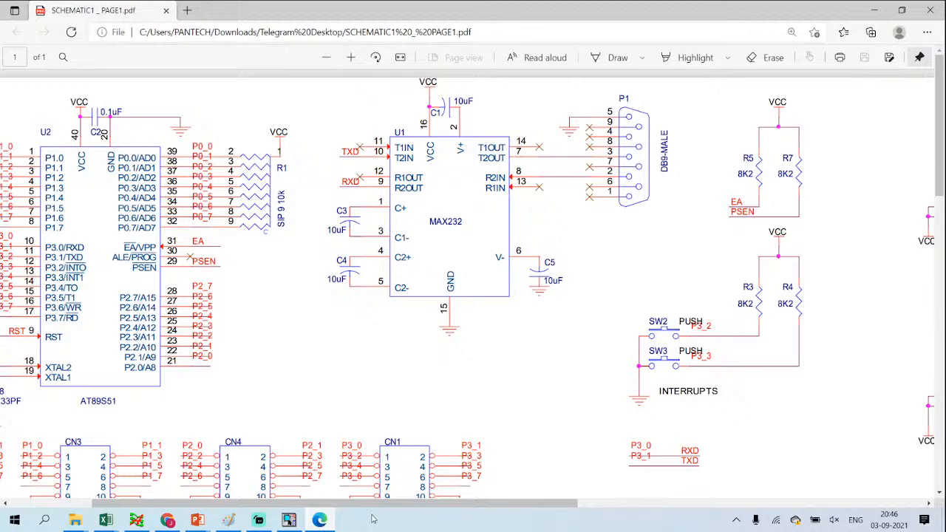
pyautogui.moveTo(411, 508); pyautogui.dragTo(330, 507)
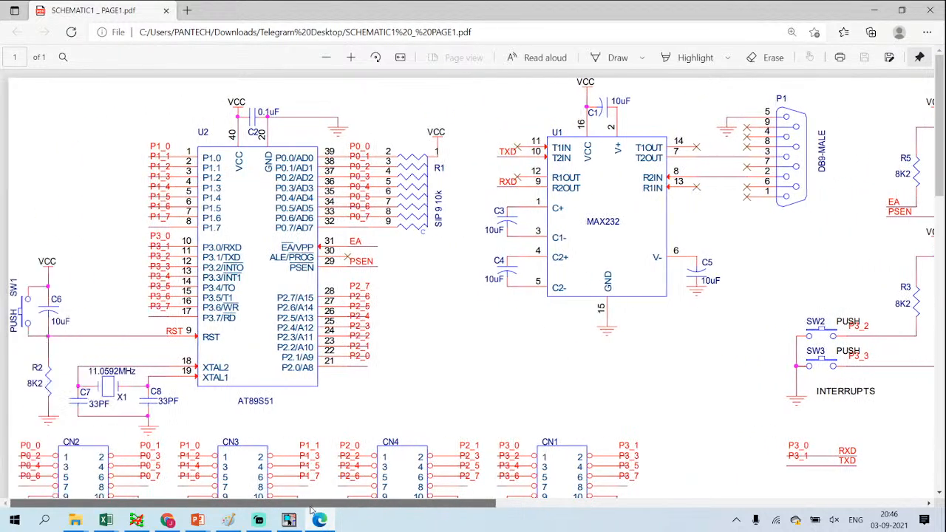
pyautogui.click(325, 524)
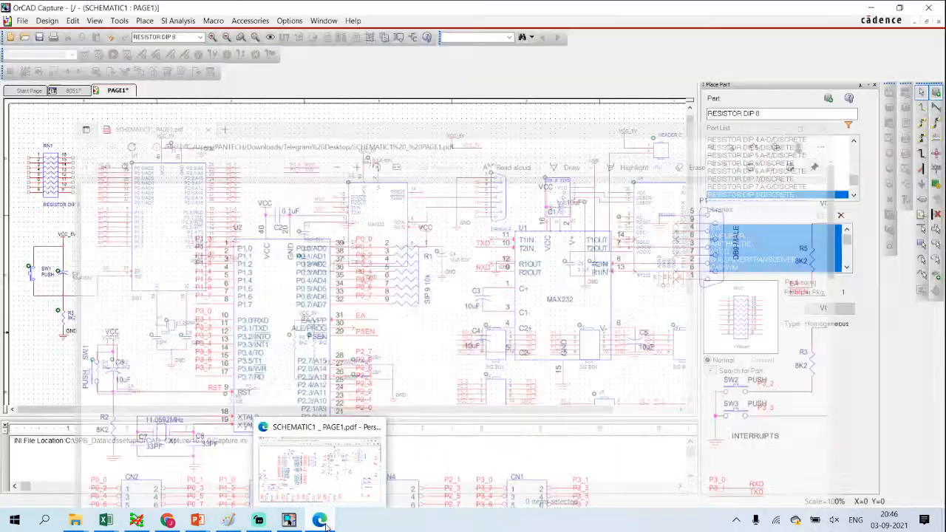
pyautogui.scroll(-1, 104, 198)
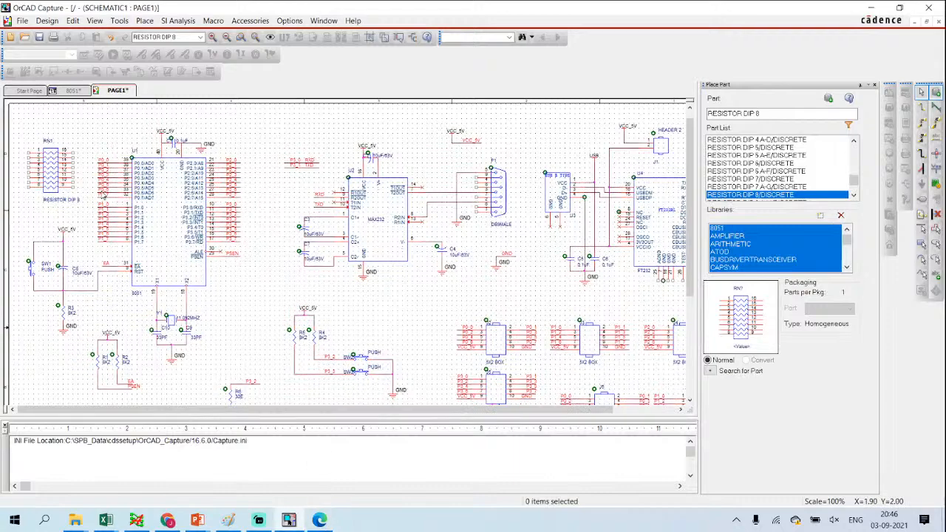
pyautogui.click(320, 520)
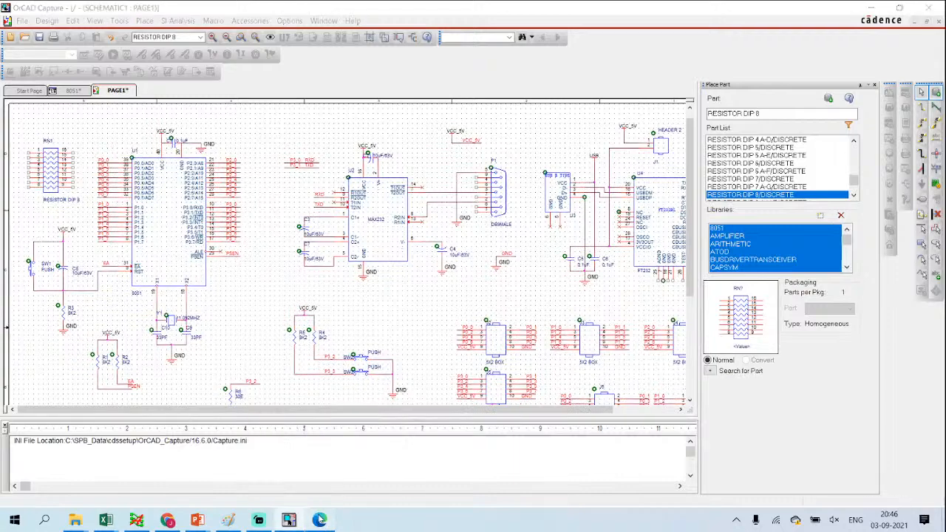
pyautogui.click(288, 521)
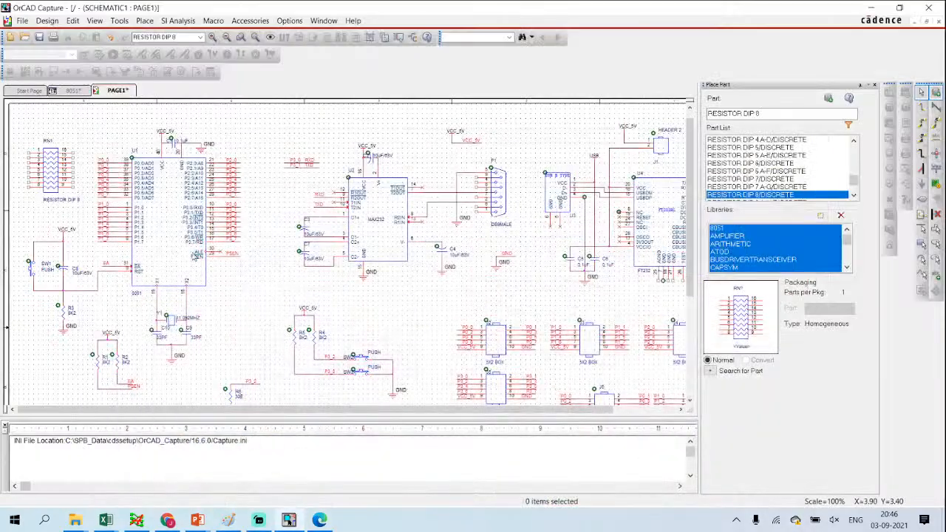
# Step: Cut the eight labelled wires P0_0 to P0_7 from the 8051's port 0 pins
pyautogui.moveTo(93, 151); pyautogui.dragTo(111, 204)
pyautogui.click(111, 203)
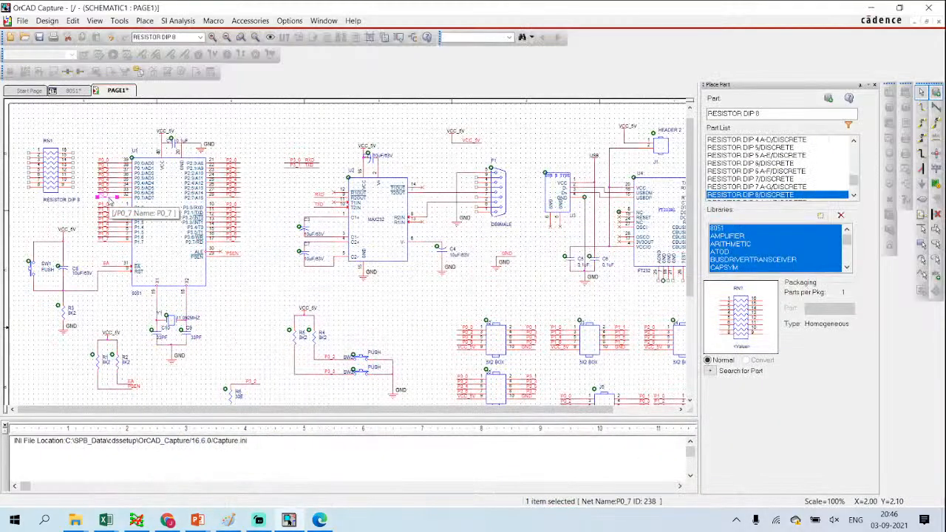
pyautogui.moveTo(87, 149); pyautogui.dragTo(113, 204)
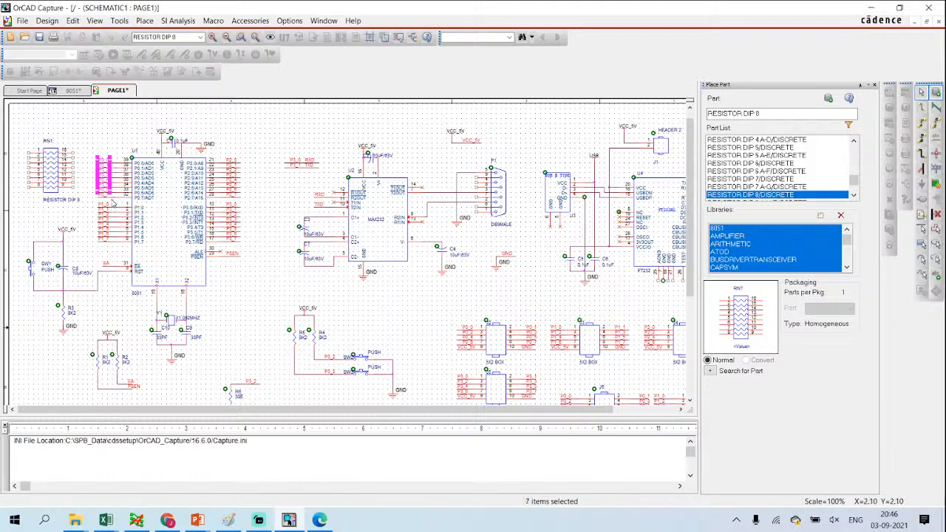
pyautogui.keyDown('ctrl'); pyautogui.scroll(1, 113, 203); pyautogui.keyUp('ctrl')
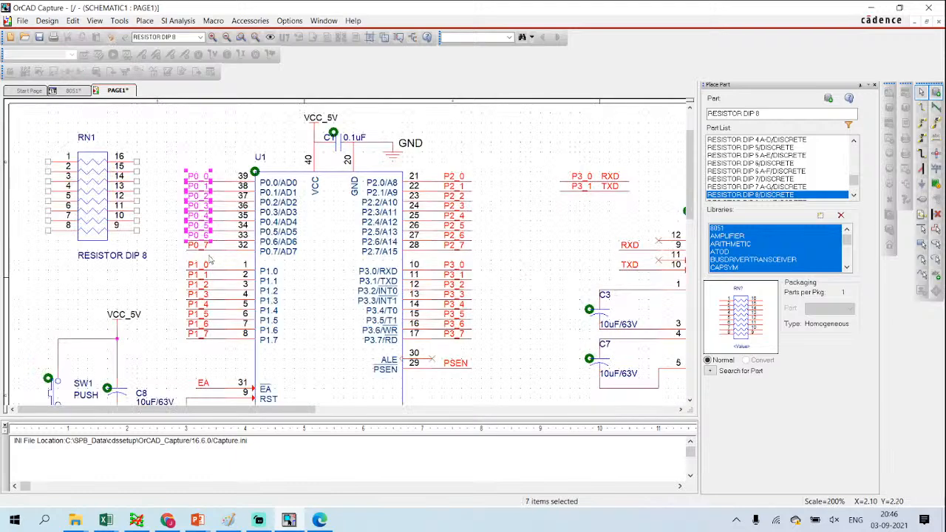
pyautogui.click(210, 252)
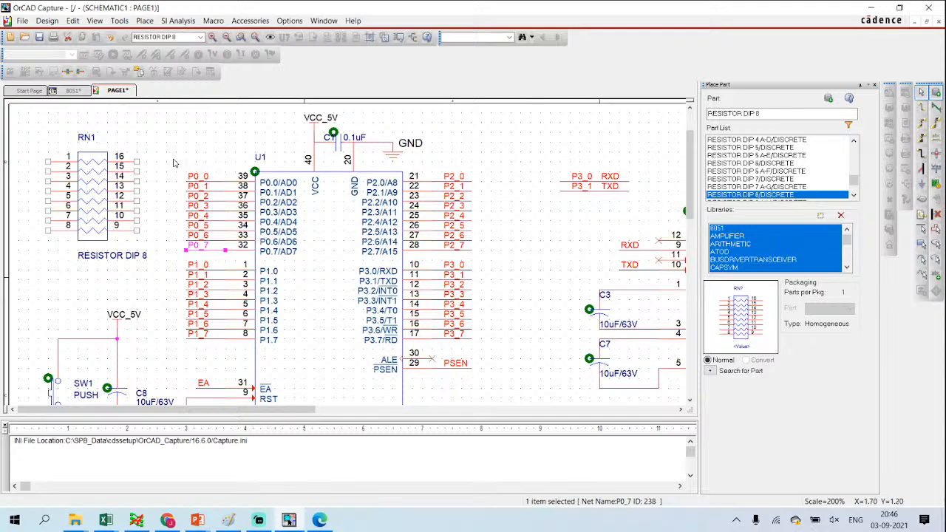
pyautogui.moveTo(175, 163); pyautogui.dragTo(221, 256)
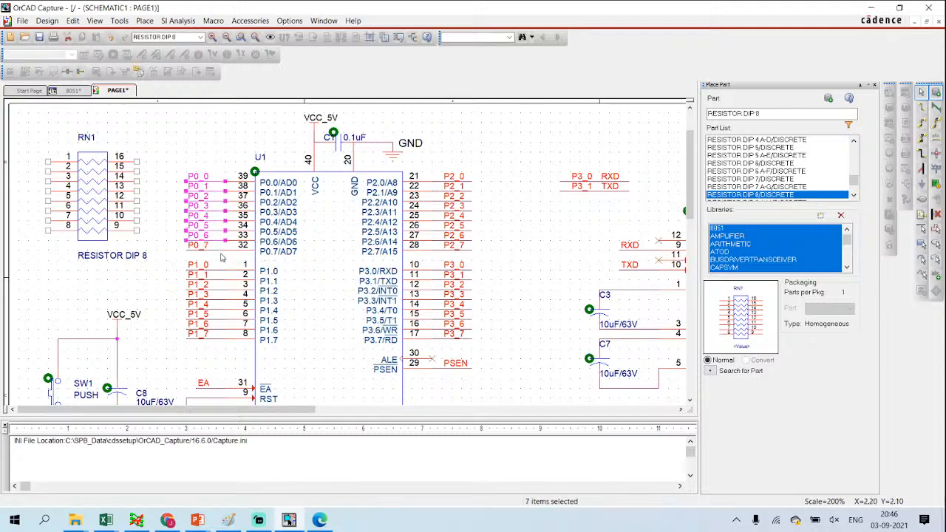
pyautogui.click(221, 252)
pyautogui.keyDown('ctrl'); pyautogui.click(219, 239); pyautogui.keyUp('ctrl')
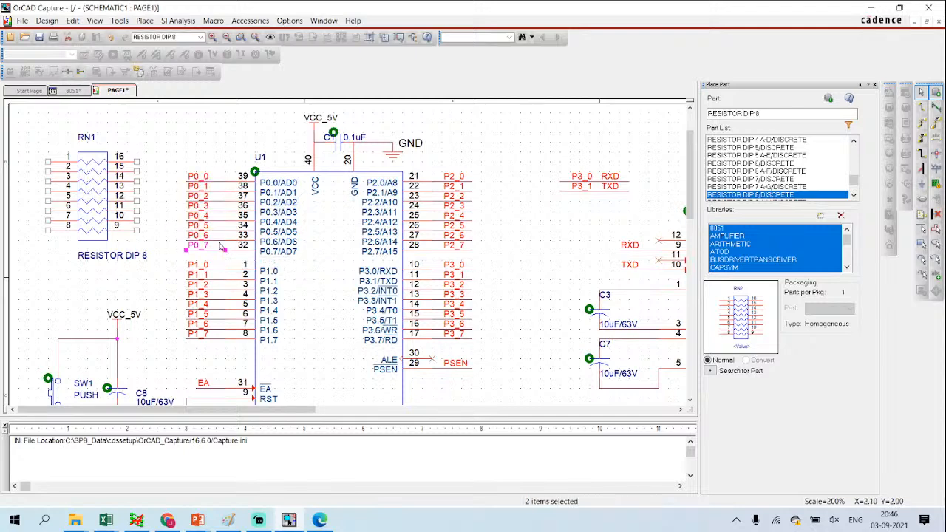
pyautogui.keyDown('ctrl'); pyautogui.click(219, 230); pyautogui.keyUp('ctrl')
pyautogui.keyDown('ctrl'); pyautogui.click(218, 216); pyautogui.keyUp('ctrl')
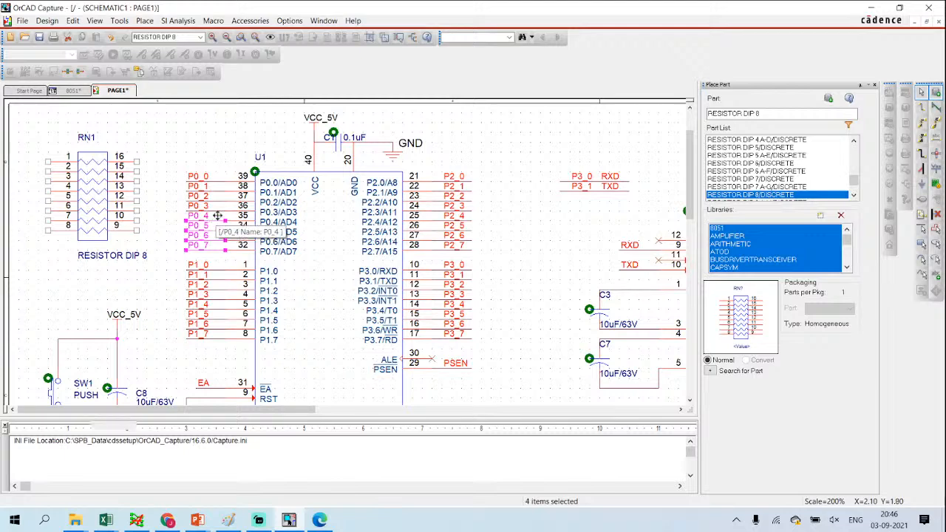
pyautogui.keyDown('ctrl'); pyautogui.click(218, 207); pyautogui.keyUp('ctrl')
pyautogui.keyDown('ctrl'); pyautogui.click(218, 196); pyautogui.keyUp('ctrl')
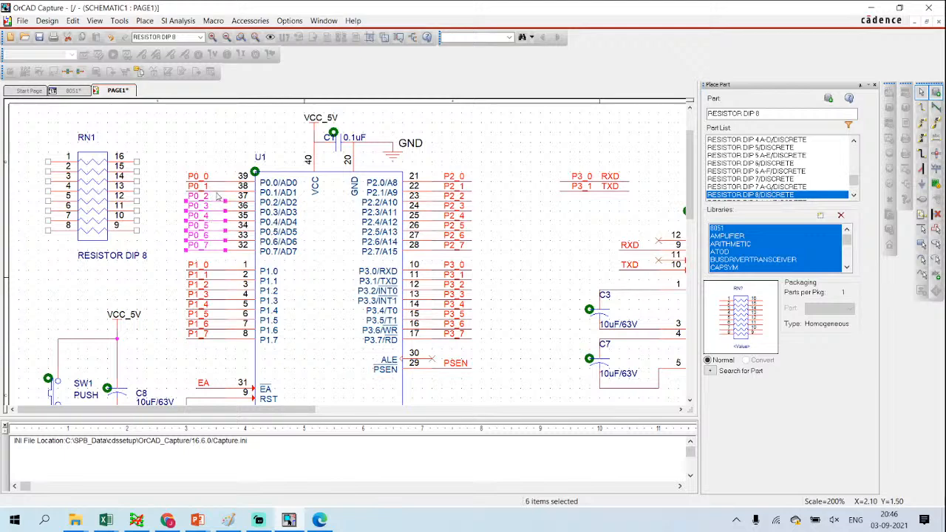
pyautogui.keyDown('ctrl'); pyautogui.click(218, 186); pyautogui.keyUp('ctrl')
pyautogui.keyDown('ctrl'); pyautogui.click(216, 177); pyautogui.keyUp('ctrl')
pyautogui.press('Delete')
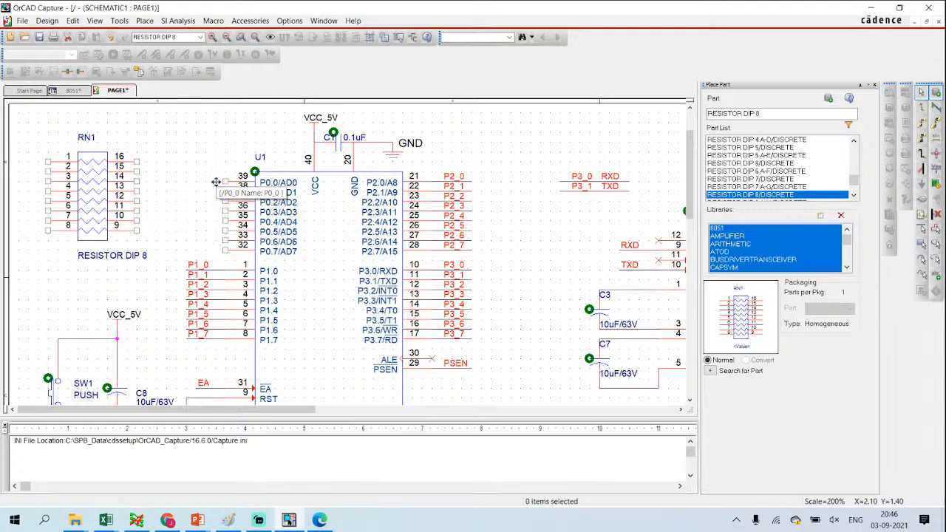
# Step: Attach RN1 directly to the 8051's port 0 pins and paste the P0_0 to P0_7 wires onto its pins 1 to 8, tidying the value label
pyautogui.moveTo(89, 190); pyautogui.dragTo(178, 210)
pyautogui.click(70, 195)
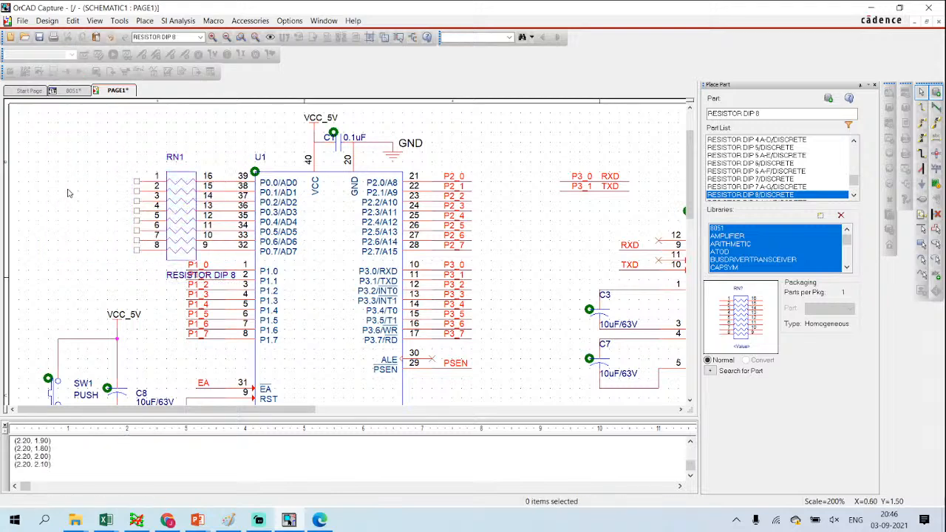
pyautogui.hotkey('ctrl', 'v')
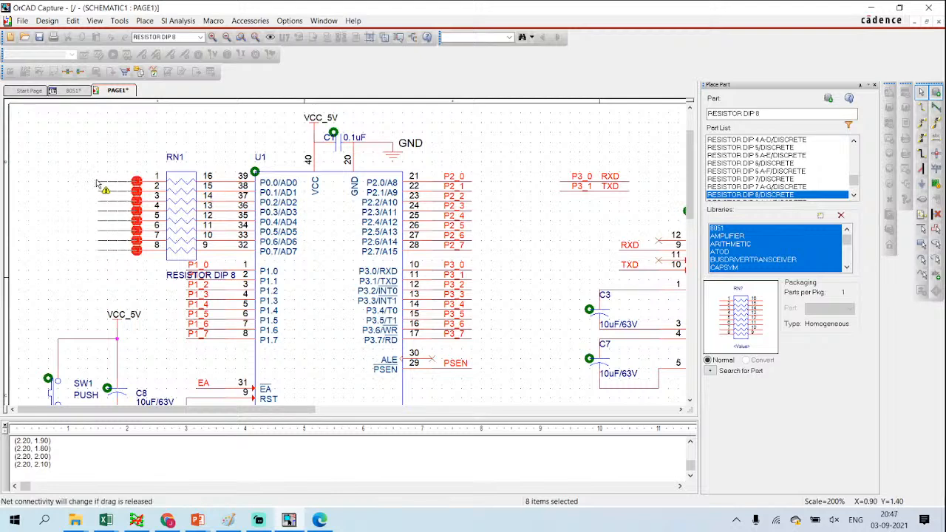
pyautogui.click(96, 183)
pyautogui.click(127, 153)
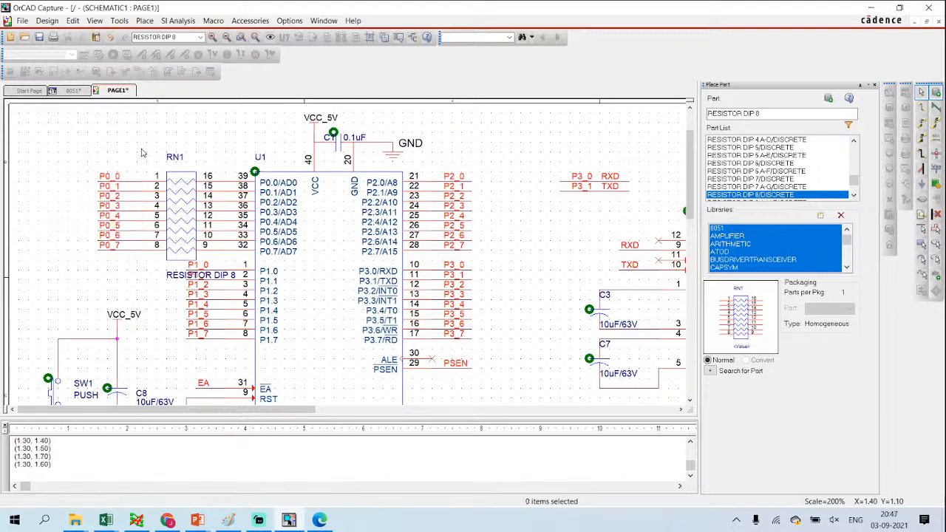
pyautogui.click(174, 278)
pyautogui.moveTo(175, 280); pyautogui.dragTo(128, 269)
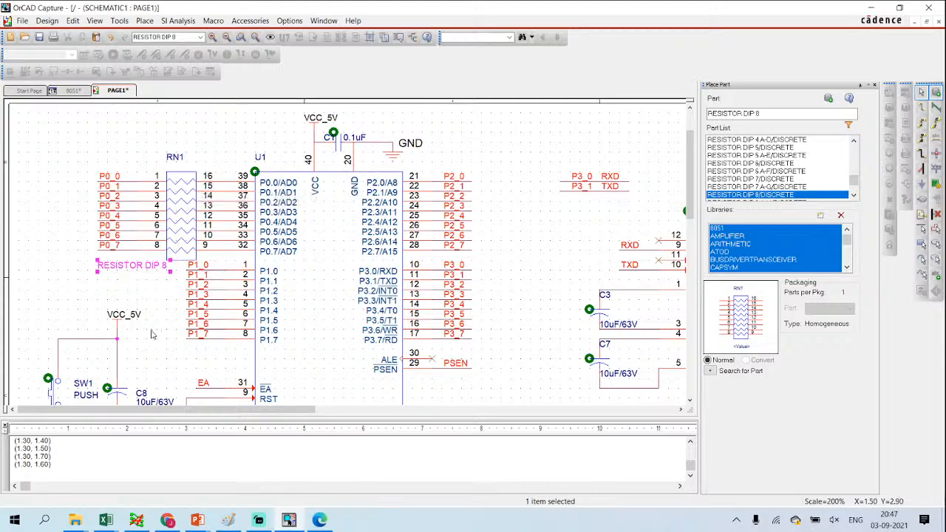
# Step: Recheck R1 in the schematic PDF in Edge, then undo the RN1 and port 0 wire edits in OrCAD Capture back to the original wiring
pyautogui.click(320, 521)
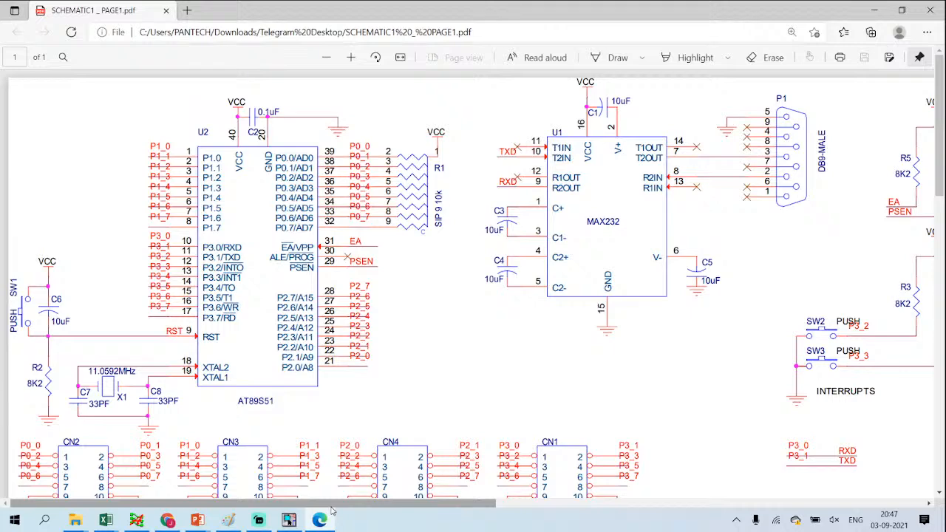
pyautogui.click(319, 521)
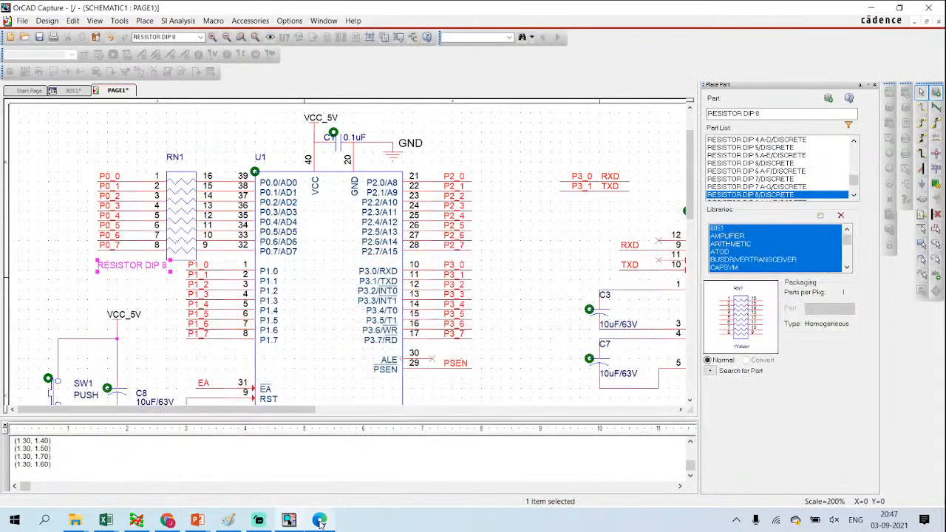
pyautogui.hotkey('ctrl', 'z')
pyautogui.hotkey('ctrl', 'z')
pyautogui.hotkey('ctrl', 'z')
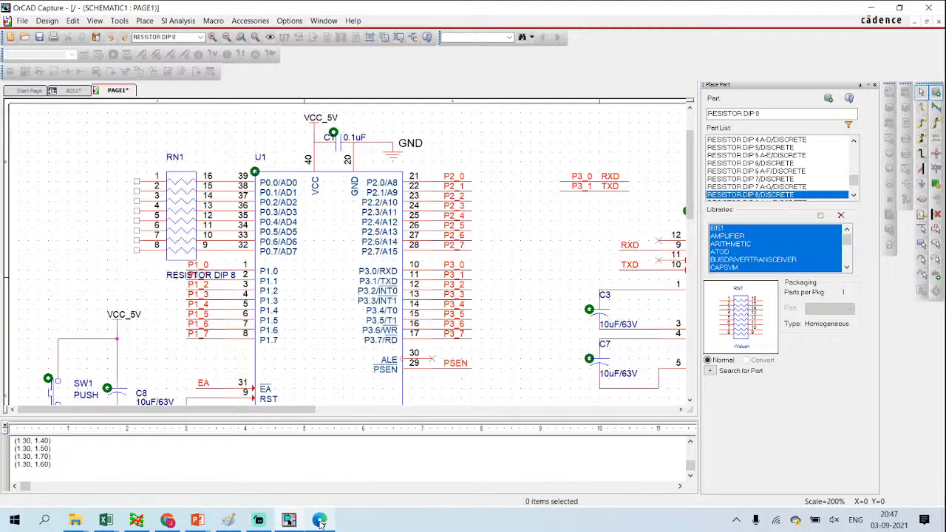
pyautogui.hotkey('ctrl', 'y')
pyautogui.hotkey('ctrl', 'y')
pyautogui.hotkey('ctrl', 'y')
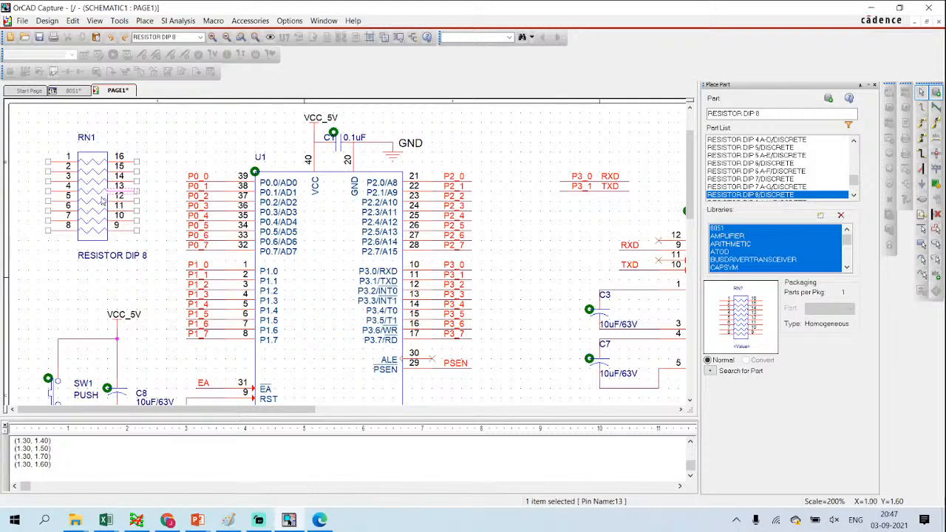
# Step: Move RN1 against the port 0 wires so its pins 16 to 9 connect to P0_0 through P0_7
pyautogui.moveTo(102, 200); pyautogui.dragTo(149, 215)
pyautogui.click(84, 172)
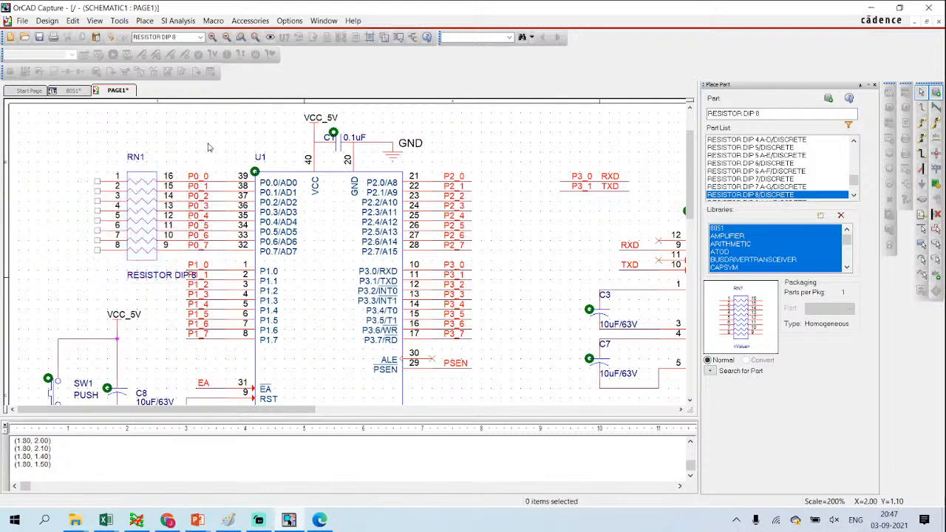
# Step: Copy the VCC_5V power symbol above U1 and place the copy just above and to the left of RN1
pyautogui.click(314, 120)
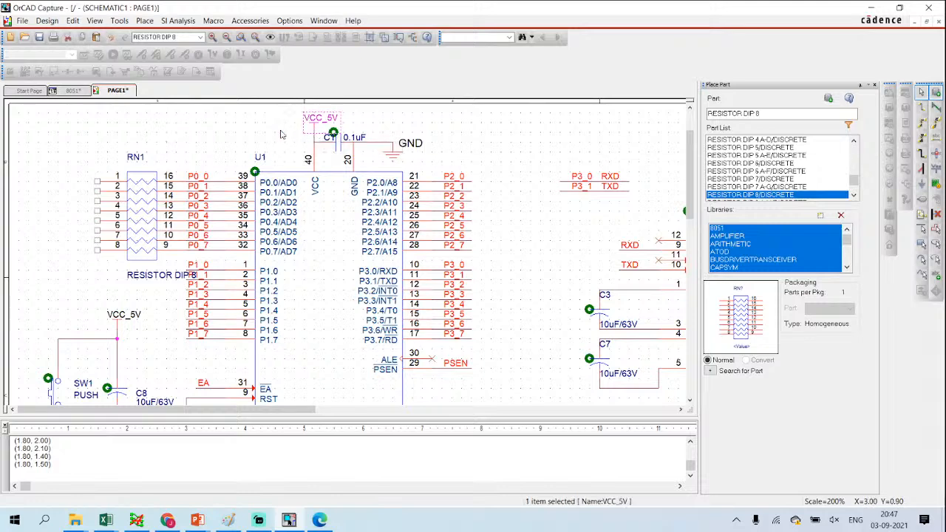
pyautogui.hotkey('ctrl', 'v')
pyautogui.click(62, 123)
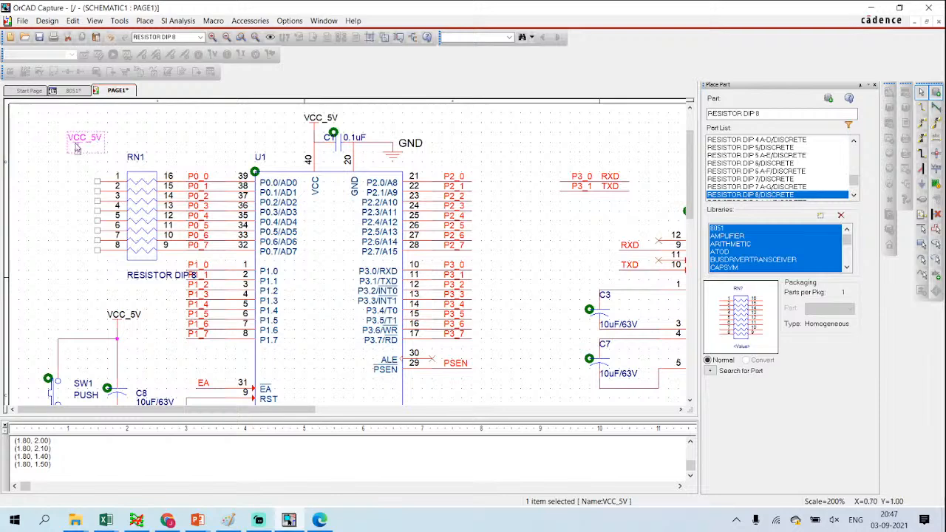
pyautogui.click(96, 159)
# Step: Wire the new VCC_5V symbol to RN1's pins 1 through 8 along one shared vertical line
pyautogui.press('w')
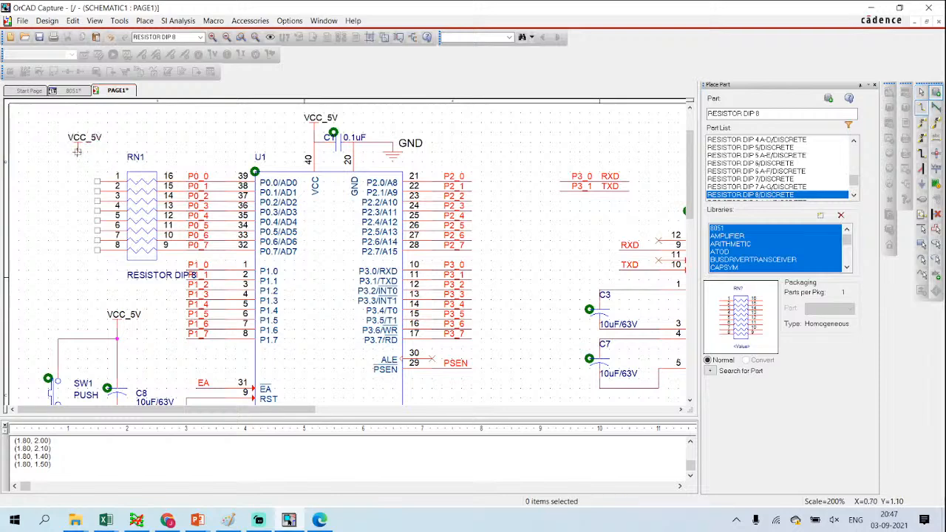
pyautogui.click(77, 151)
pyautogui.click(97, 181)
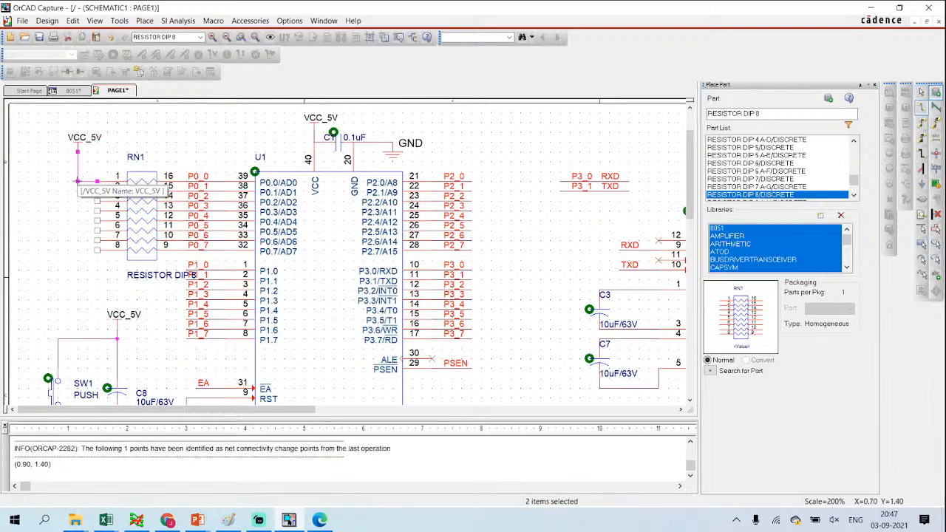
pyautogui.moveTo(77, 182); pyautogui.dragTo(96, 250)
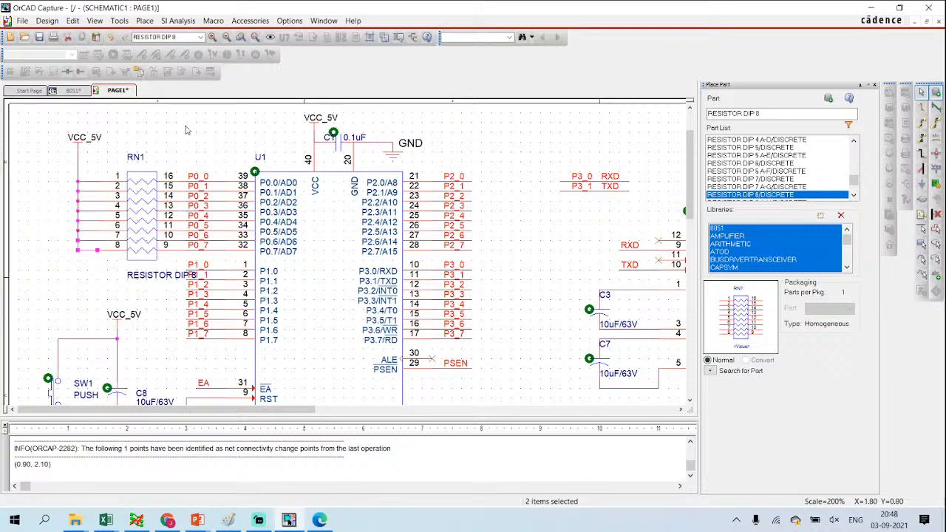
# Step: Move RN1's value label beneath the pack and set it to SIP10K, checking R1's value in the schematic PDF in Edge
pyautogui.click(147, 279)
pyautogui.moveTo(146, 280); pyautogui.dragTo(117, 269)
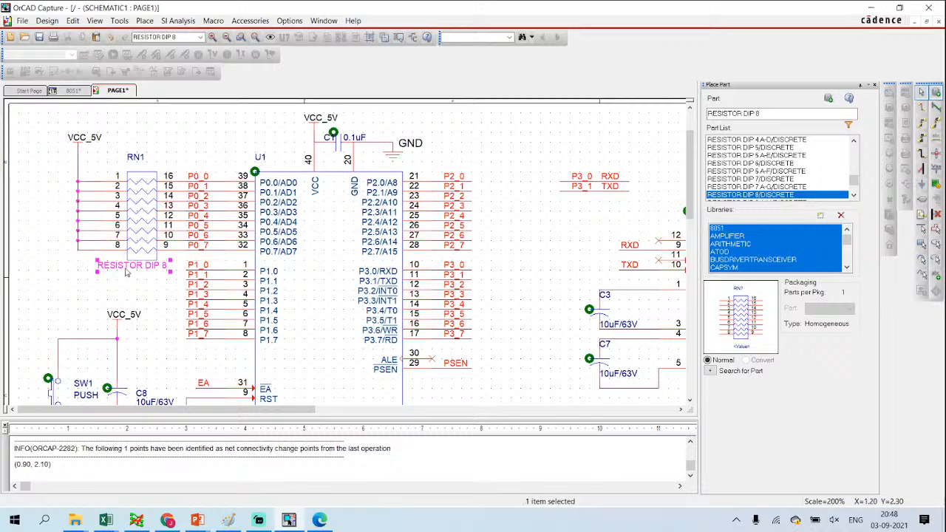
pyautogui.doubleClick(117, 267)
pyautogui.click(320, 521)
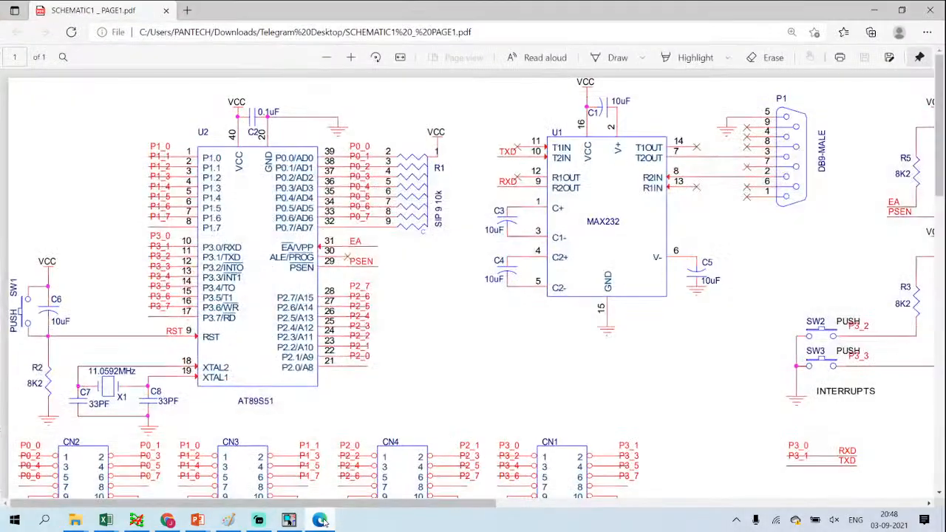
pyautogui.click(320, 520)
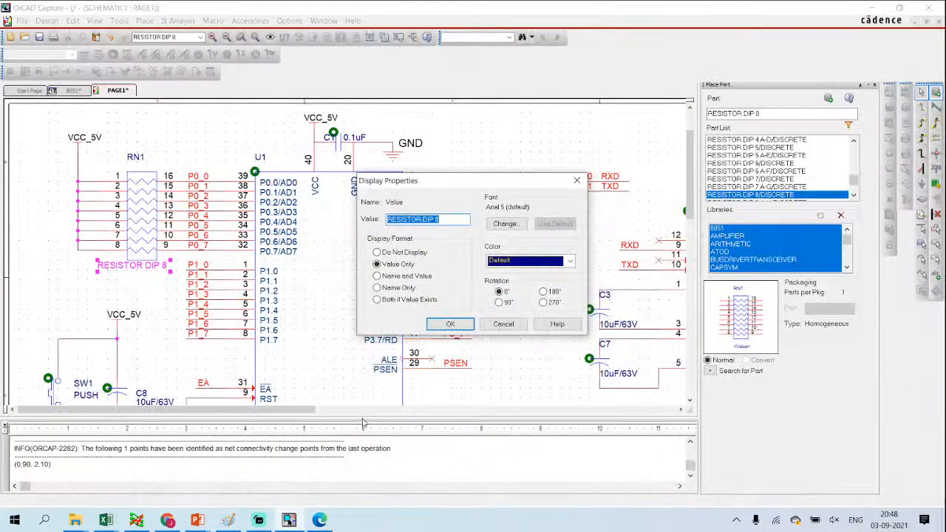
pyautogui.write('SIP')
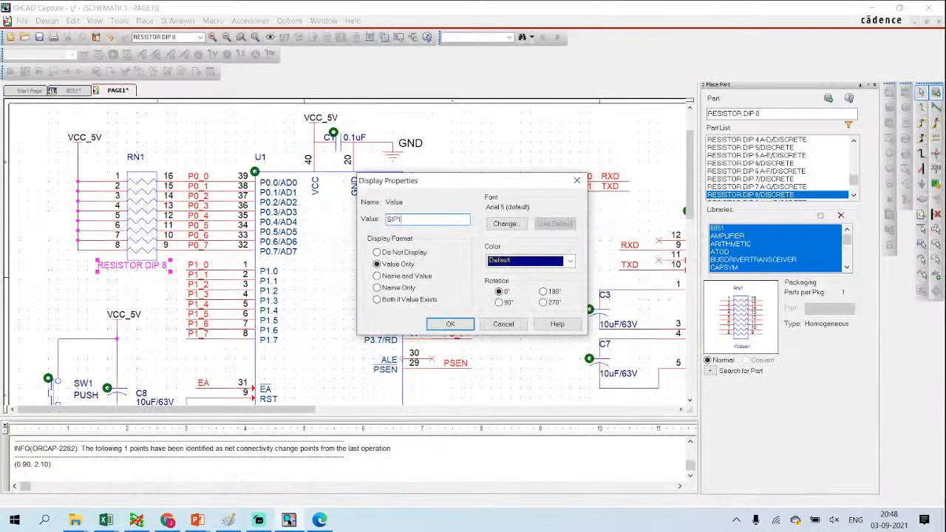
pyautogui.write('10K')
pyautogui.press('Return')
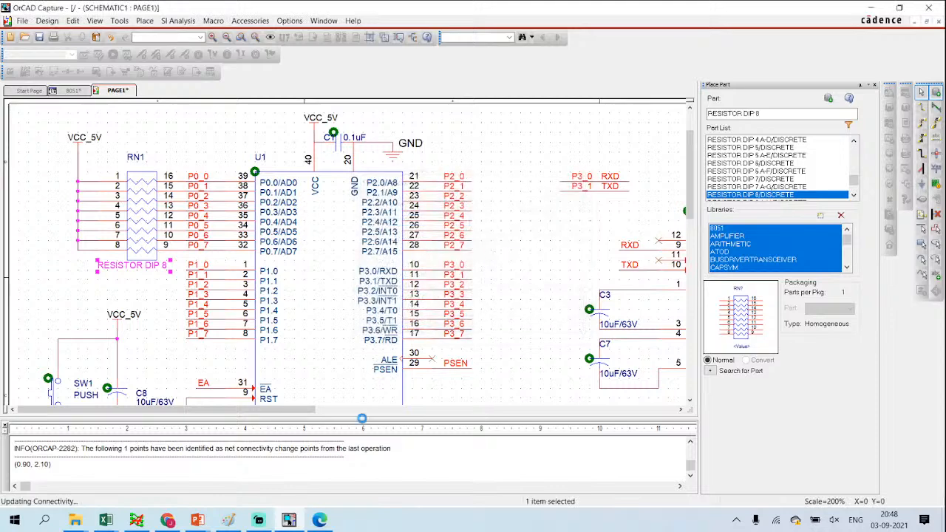
pyautogui.click(320, 520)
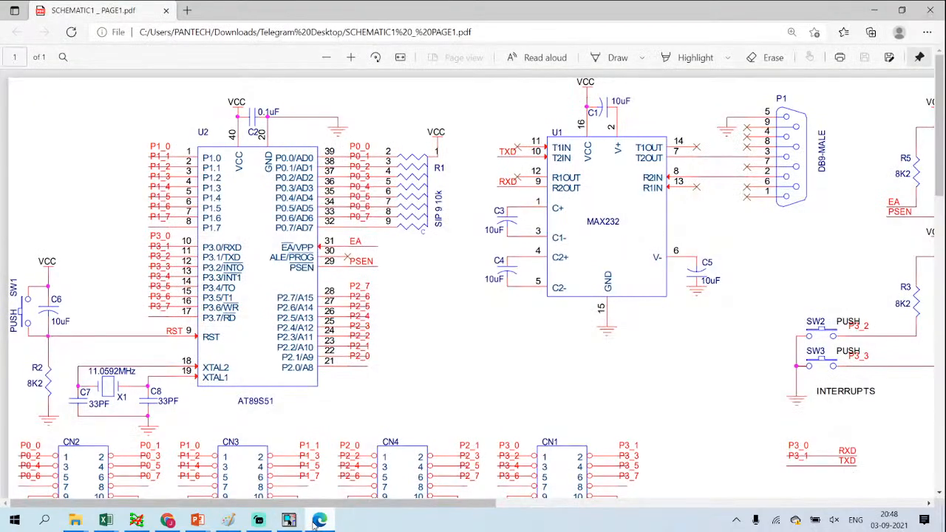
pyautogui.click(316, 524)
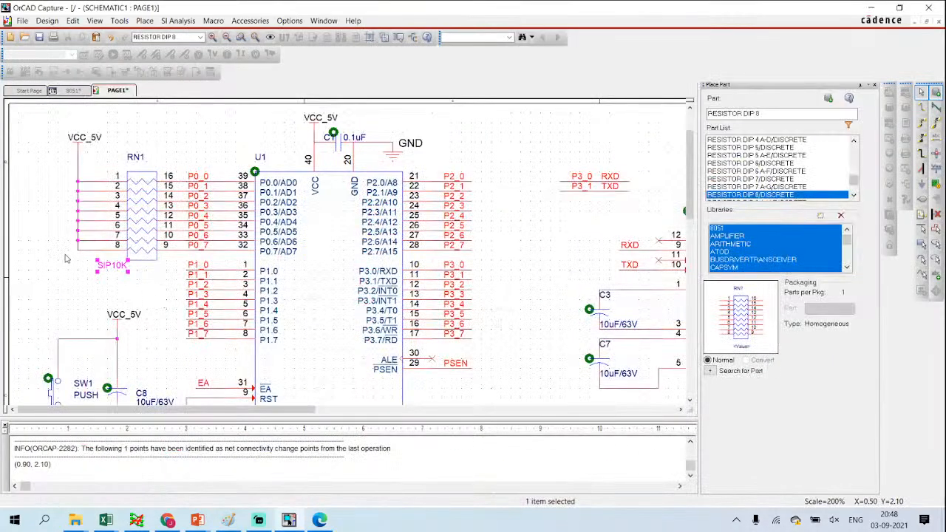
# Step: Place the RN1 label close above the resistor pack and the SIP10K label close below it, and save the schematic
pyautogui.moveTo(104, 268); pyautogui.dragTo(134, 278)
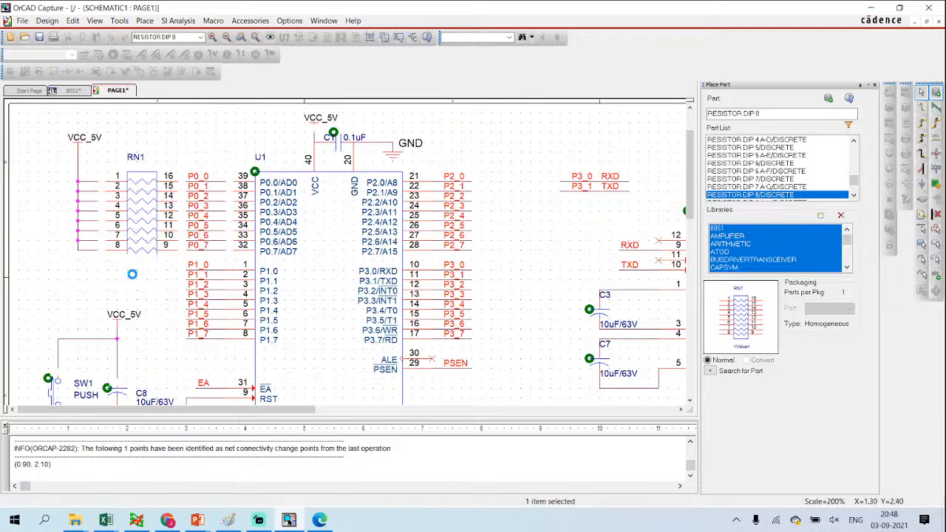
pyautogui.click(140, 164)
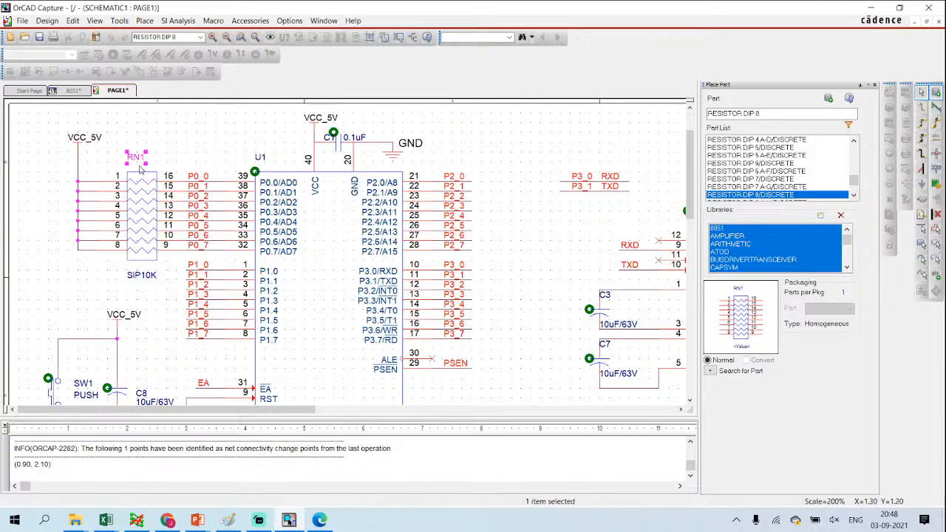
pyautogui.moveTo(139, 168); pyautogui.dragTo(150, 179)
pyautogui.click(176, 152)
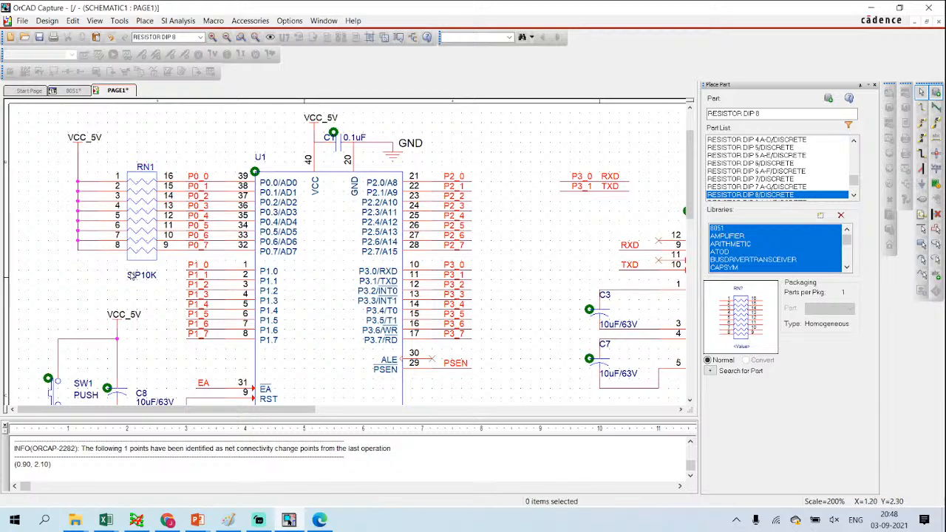
pyautogui.click(135, 277)
pyautogui.moveTo(140, 276); pyautogui.dragTo(141, 265)
pyautogui.click(170, 138)
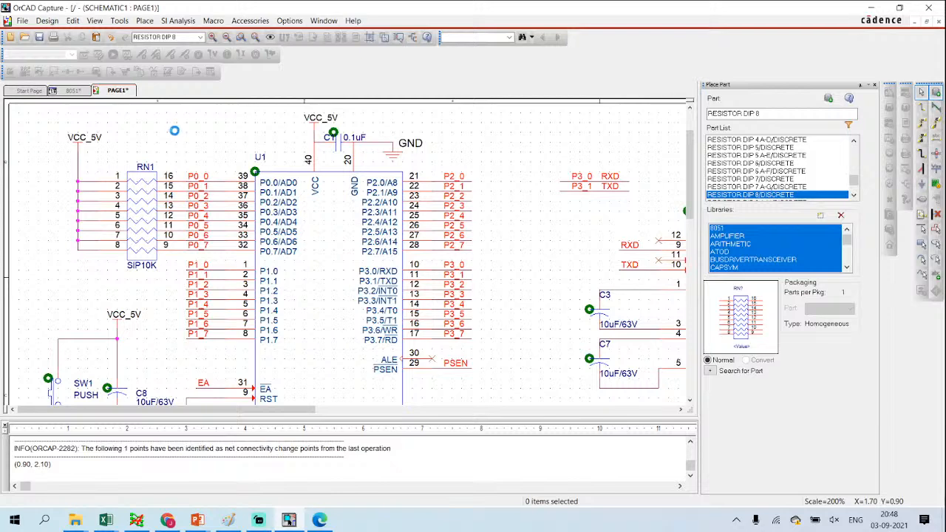
pyautogui.hotkey('ctrl', 's')
# Step: Compare the 8051 section and the MAX232's VCC and V+ connections in OrCAD Capture with the reference PDF in Edge
pyautogui.scroll(-1, 246, 155)
pyautogui.keyDown('ctrl'); pyautogui.scroll(-5, 246, 155); pyautogui.keyUp('ctrl')
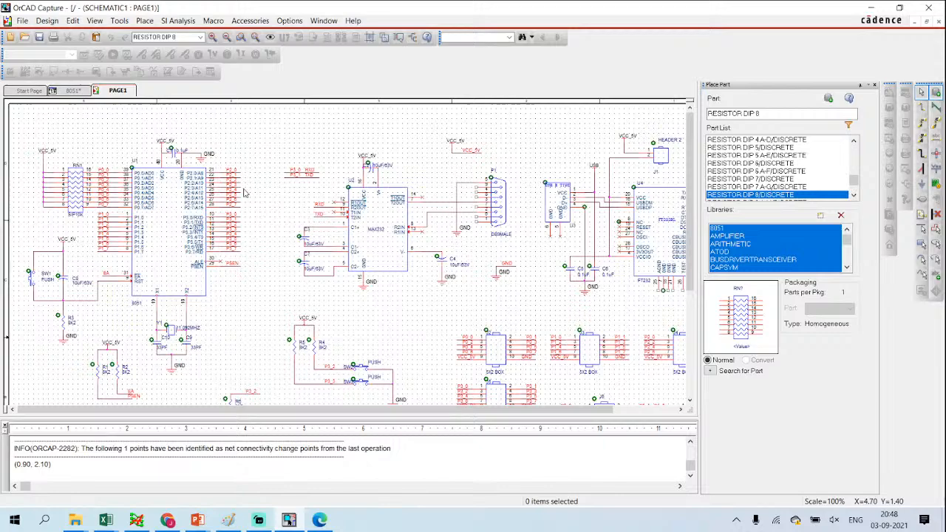
pyautogui.click(319, 520)
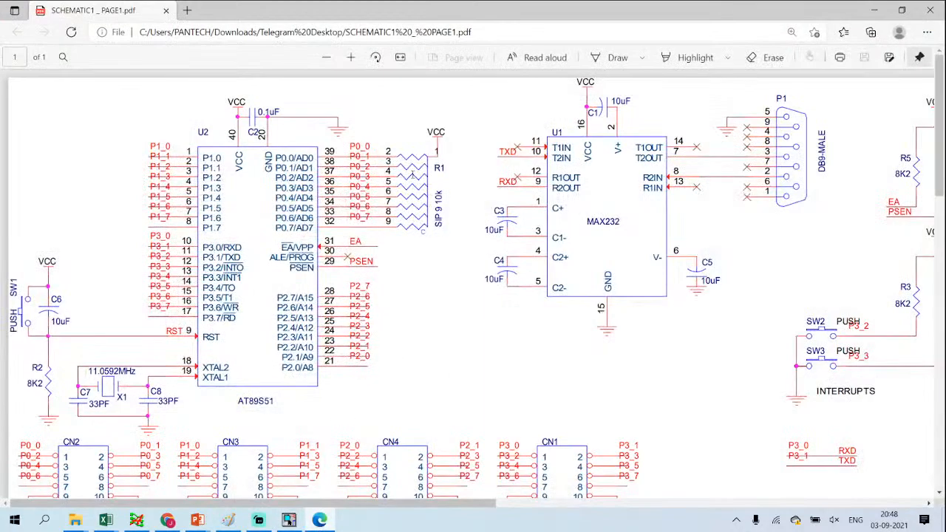
pyautogui.keyDown('ctrl'); pyautogui.scroll(-1, 395, 179); pyautogui.keyUp('ctrl')
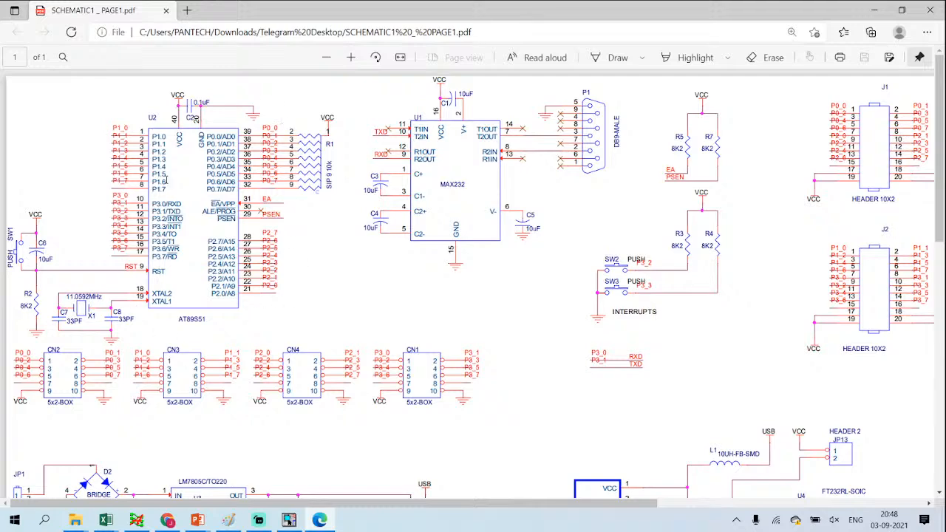
pyautogui.keyDown('ctrl'); pyautogui.scroll(3, 458, 170); pyautogui.keyUp('ctrl')
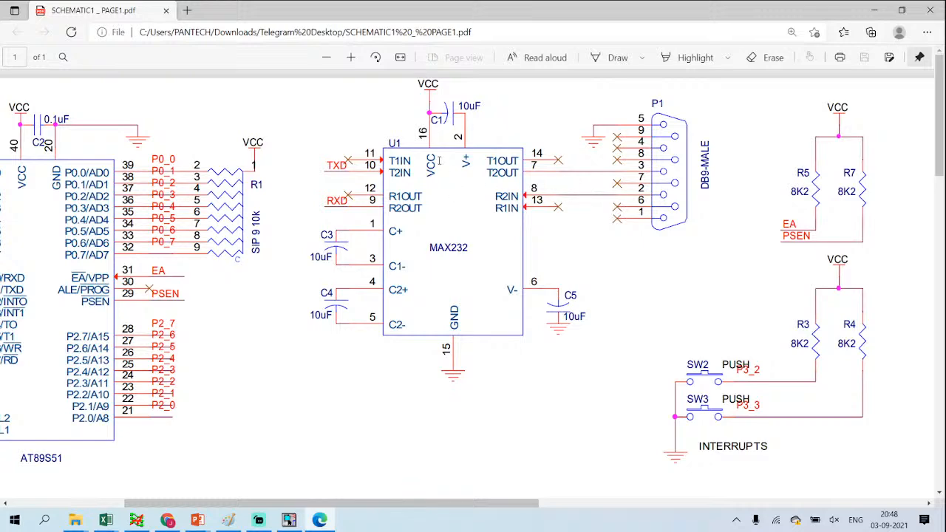
pyautogui.click(289, 522)
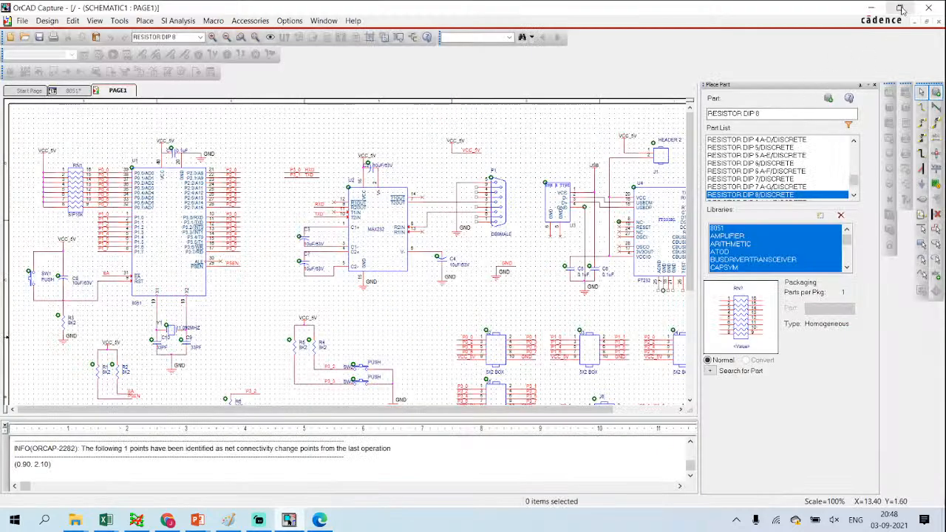
pyautogui.keyDown('ctrl'); pyautogui.scroll(3, 349, 254); pyautogui.keyUp('ctrl')
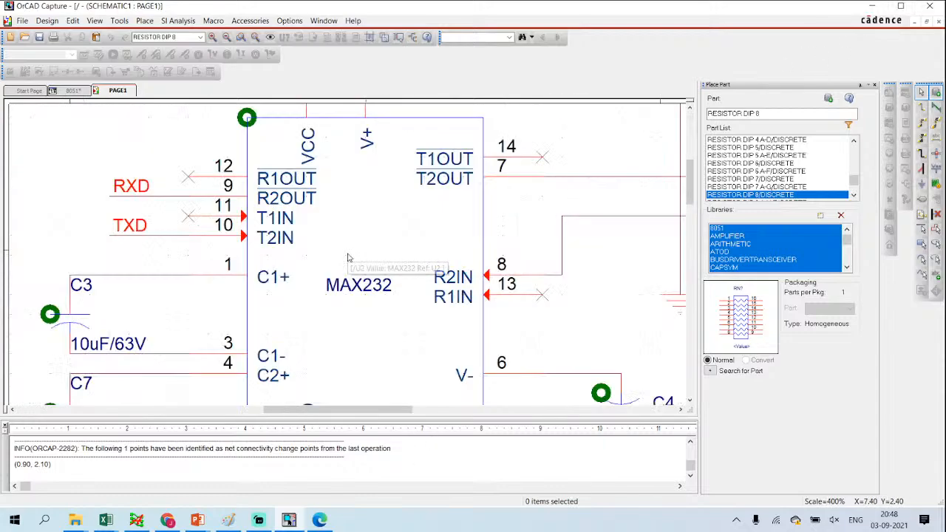
pyautogui.keyDown('ctrl'); pyautogui.scroll(-1, 347, 253); pyautogui.keyUp('ctrl')
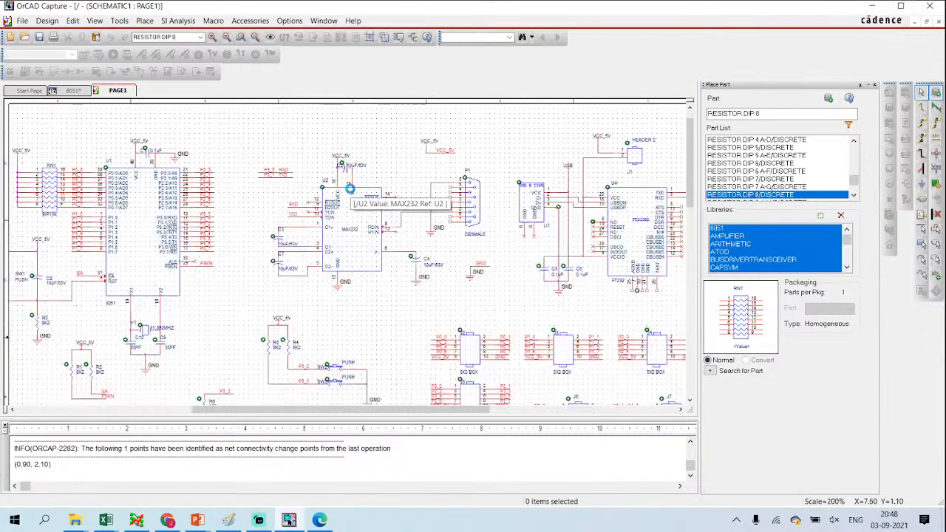
pyautogui.keyDown('ctrl'); pyautogui.scroll(2, 349, 255); pyautogui.keyUp('ctrl')
pyautogui.scroll(1, 348, 257)
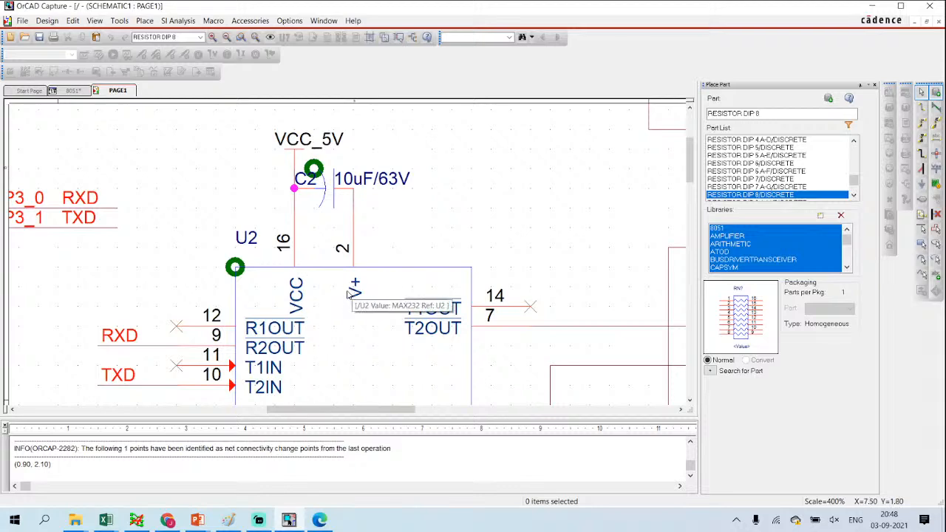
pyautogui.click(318, 520)
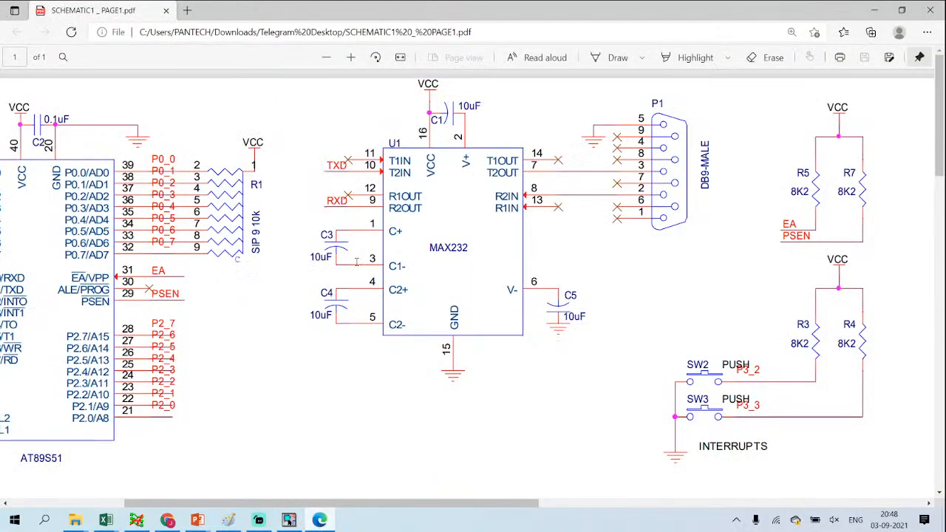
pyautogui.click(322, 521)
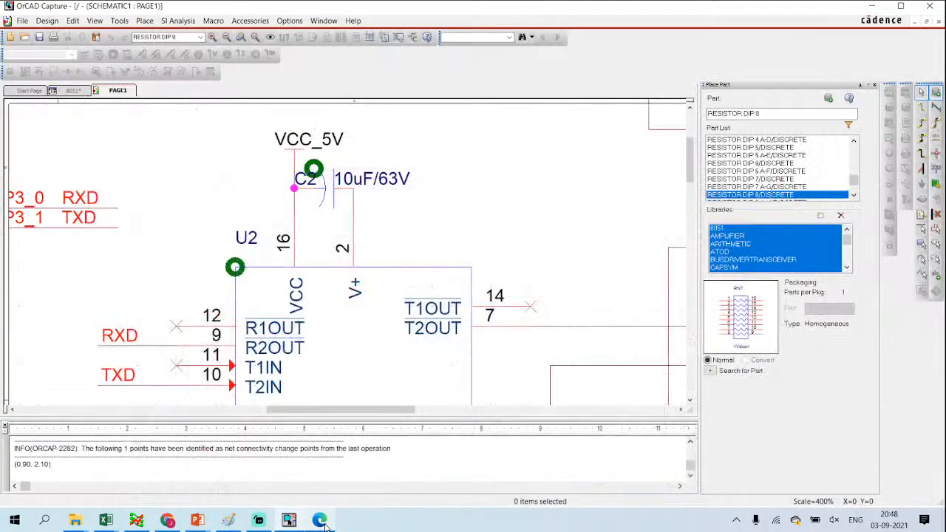
pyautogui.click(319, 521)
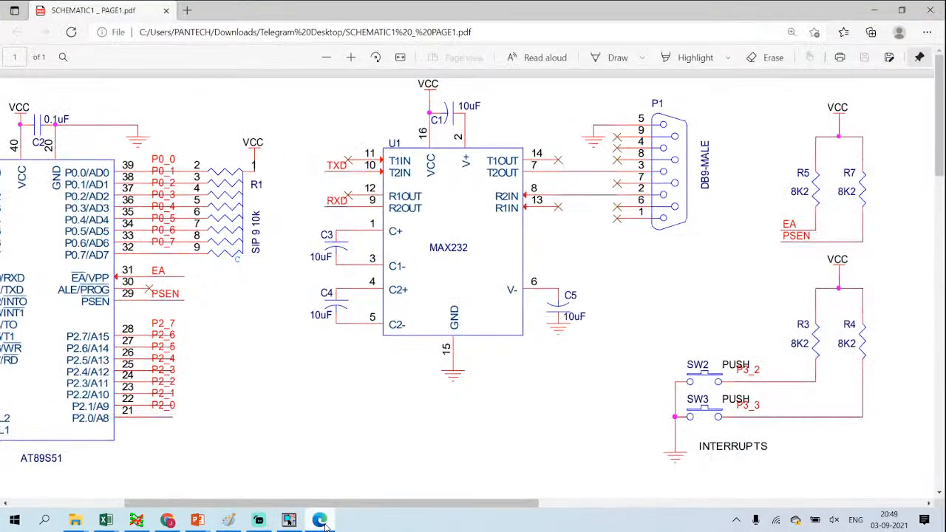
pyautogui.click(320, 521)
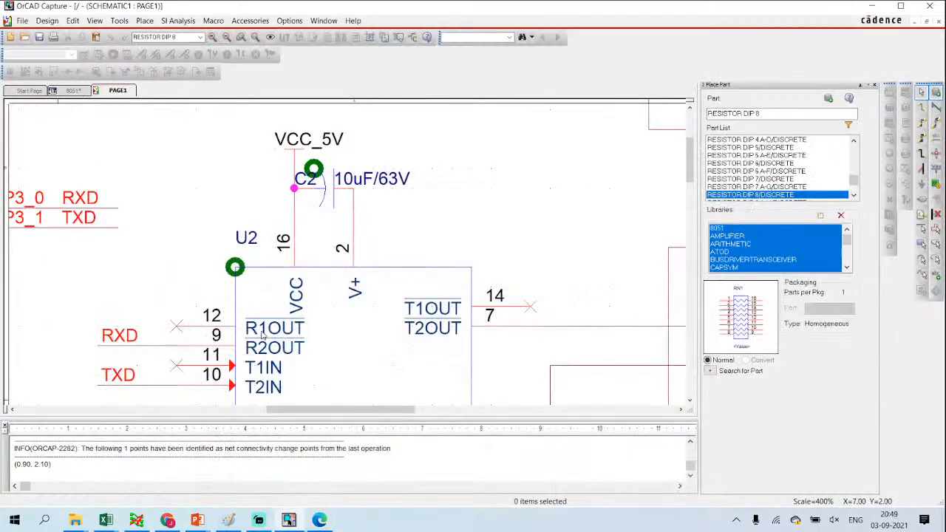
# Step: Check the MAX232's RXD/TXD pins, capacitors C3, C7 and C4, and ground connections against the reference PDF in Edge
pyautogui.scroll(-1, 262, 321)
pyautogui.click(323, 519)
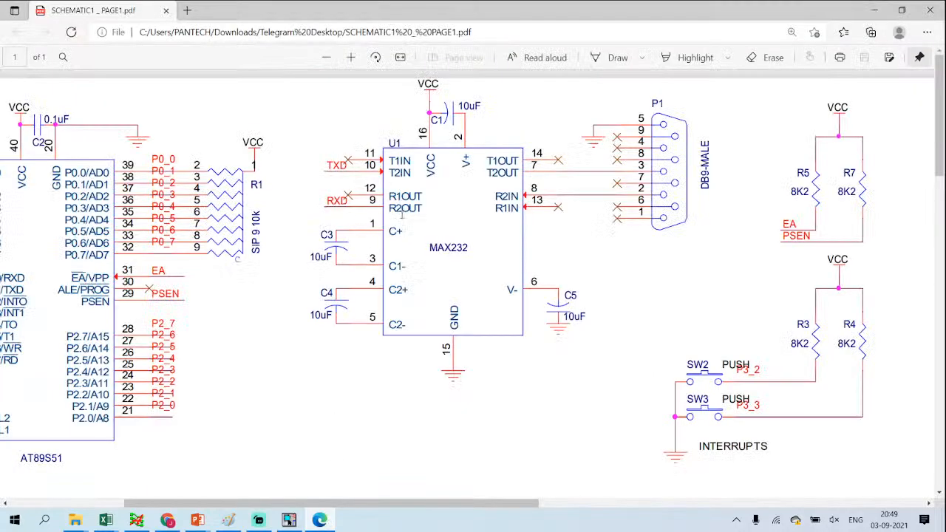
pyautogui.click(319, 522)
pyautogui.scroll(-1, 242, 246)
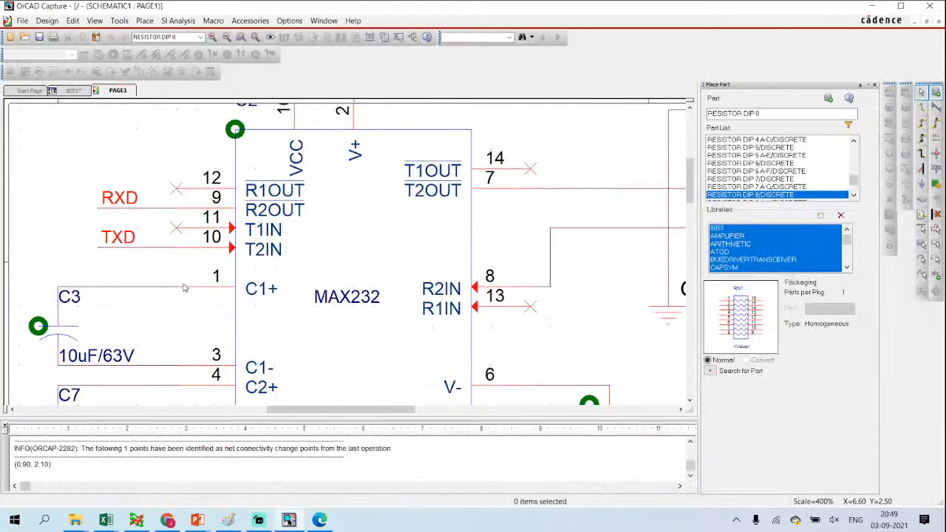
pyautogui.scroll(-2, 244, 244)
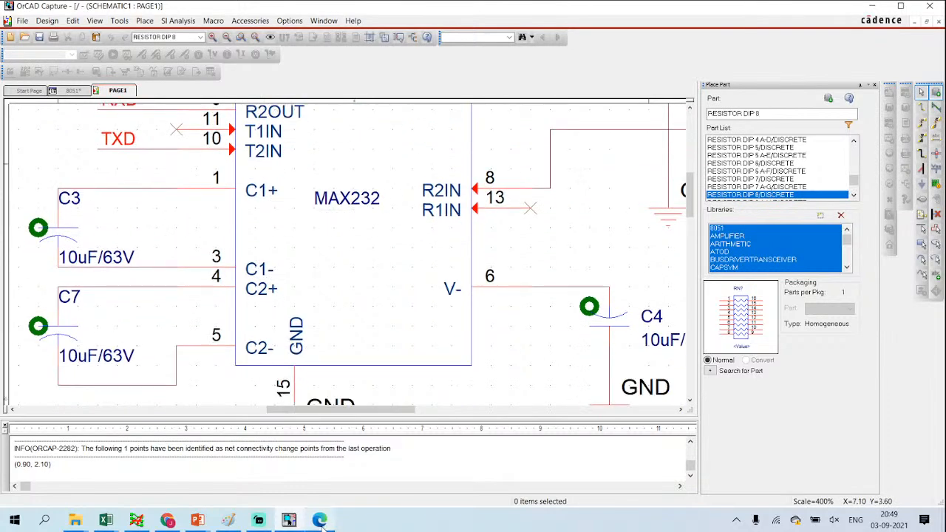
pyautogui.click(319, 521)
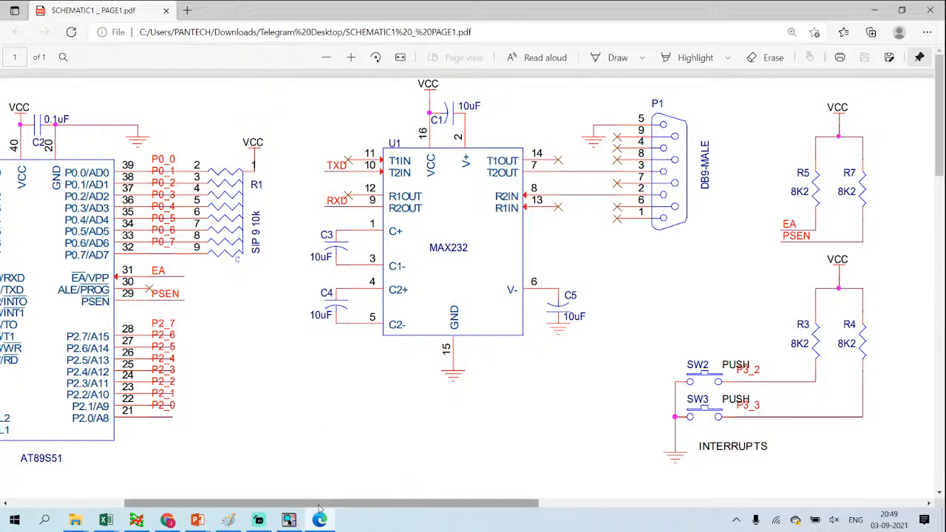
pyautogui.hotkey('alt', 'Tab')
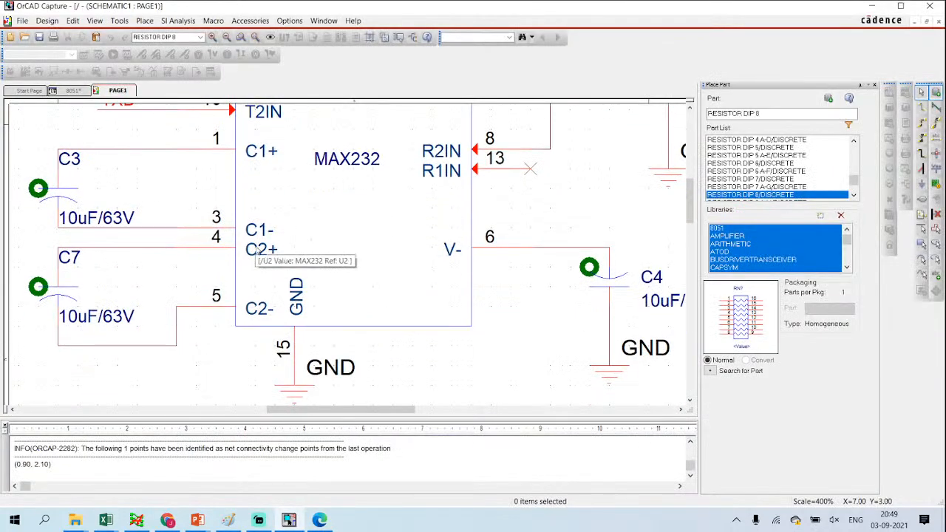
pyautogui.click(319, 521)
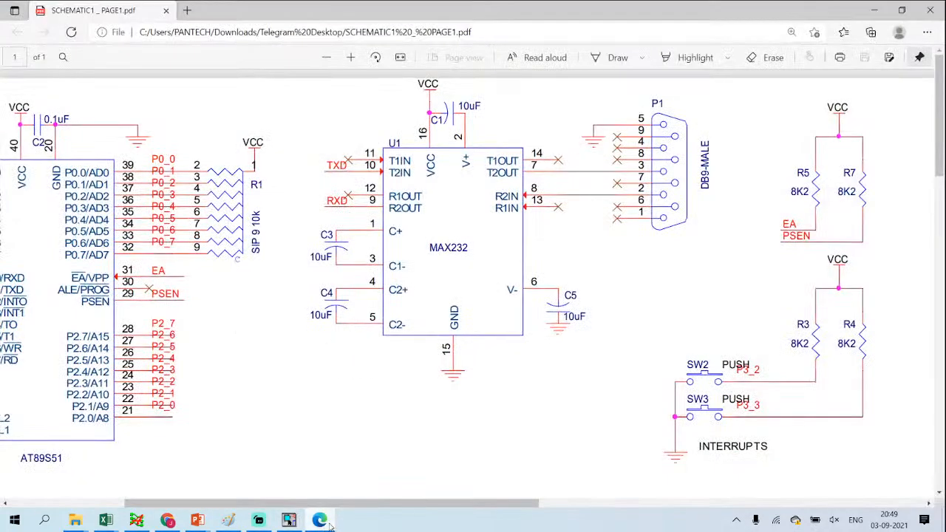
pyautogui.click(329, 523)
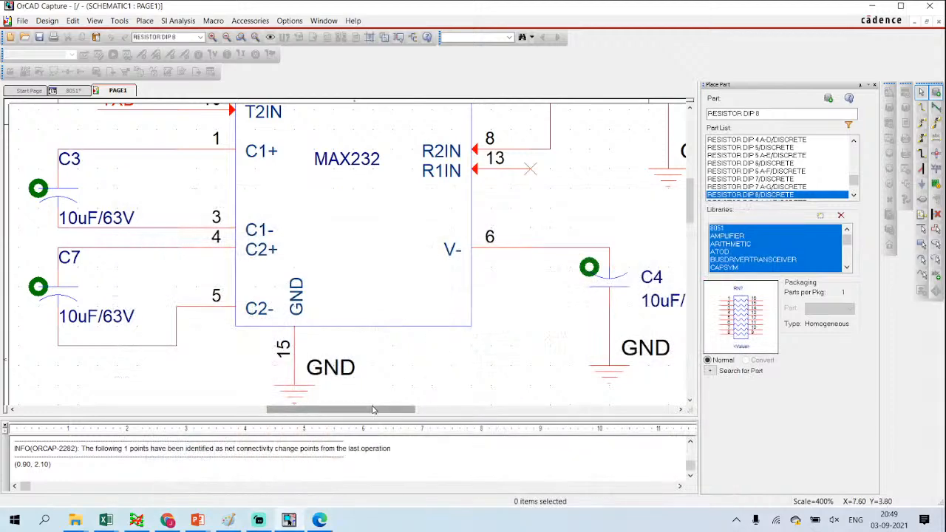
# Step: Compare the MAX232's C4 and T2OUT/R2IN wiring and the DB9 connector's pins in OrCAD Capture with the reference PDF in Edge
pyautogui.moveTo(375, 407); pyautogui.dragTo(445, 407)
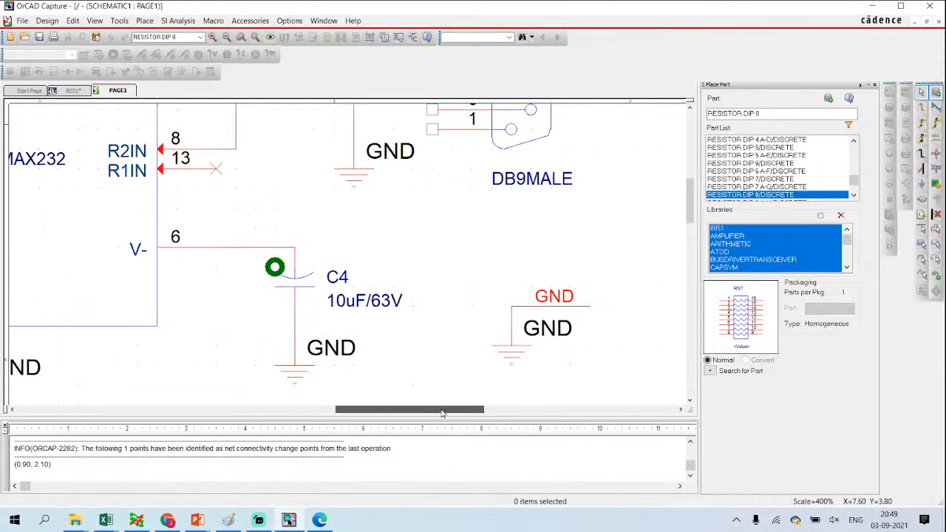
pyautogui.click(322, 523)
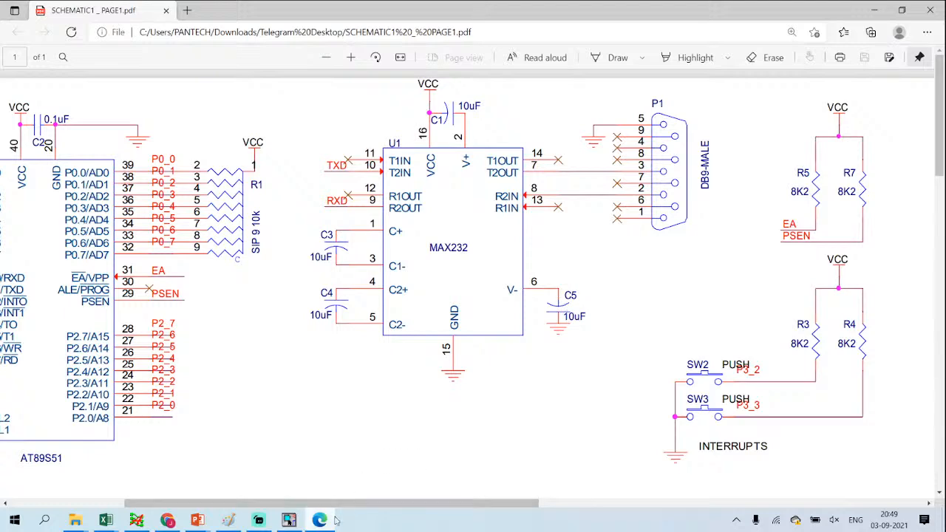
pyautogui.click(332, 521)
pyautogui.scroll(5, 326, 318)
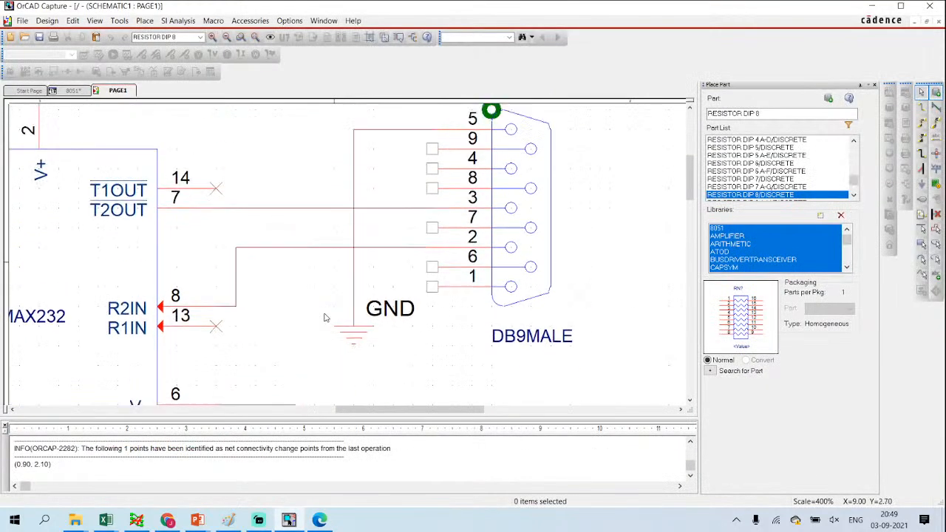
pyautogui.scroll(2, 326, 317)
pyautogui.scroll(-2, 513, 244)
pyautogui.click(325, 521)
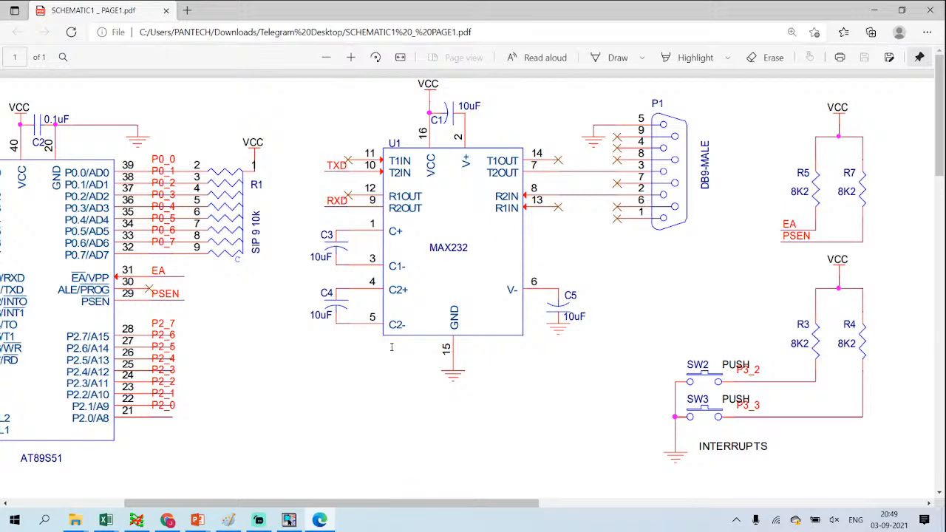
pyautogui.click(320, 521)
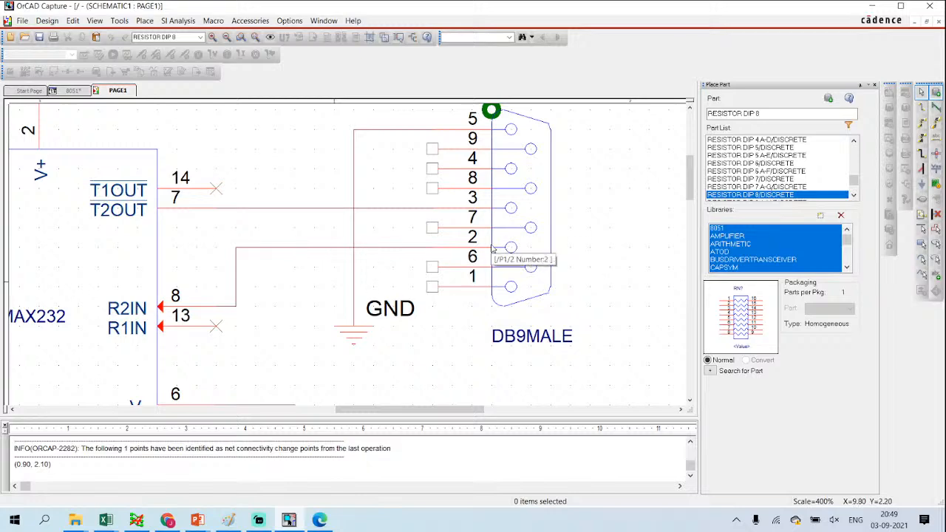
pyautogui.press('o')
pyautogui.scroll(-1, 455, 226)
pyautogui.keyDown('ctrl'); pyautogui.scroll(-1, 418, 226); pyautogui.keyUp('ctrl')
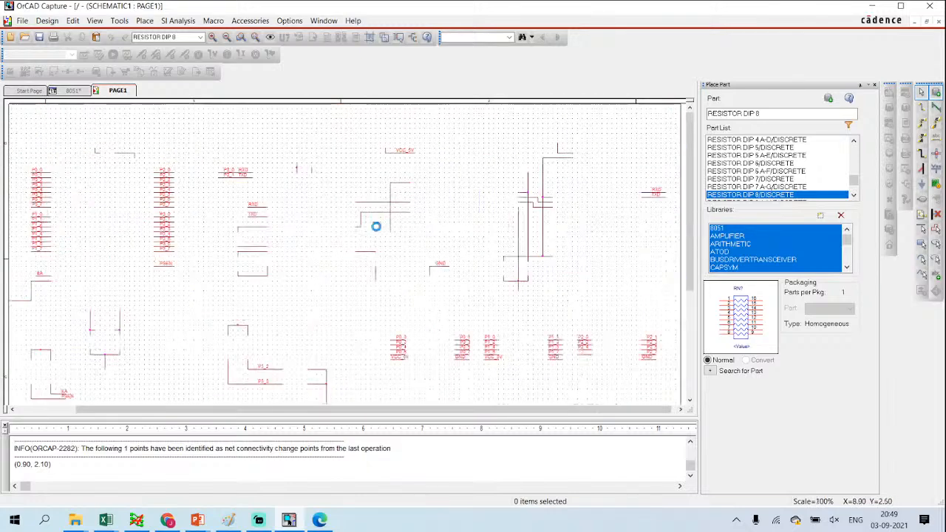
pyautogui.keyDown('ctrl'); pyautogui.scroll(1, 370, 232); pyautogui.keyUp('ctrl')
pyautogui.scroll(-1, 397, 362)
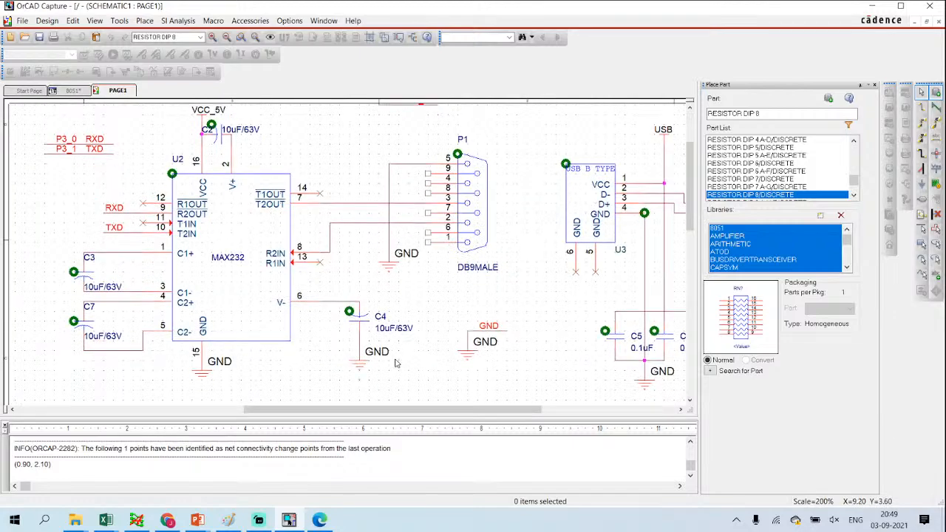
# Step: Check the EA and PSEN pull-up resistors R1 and R2 in OrCAD Capture against the reference PDF in Edge
pyautogui.moveTo(319, 520)
pyautogui.click(338, 482)
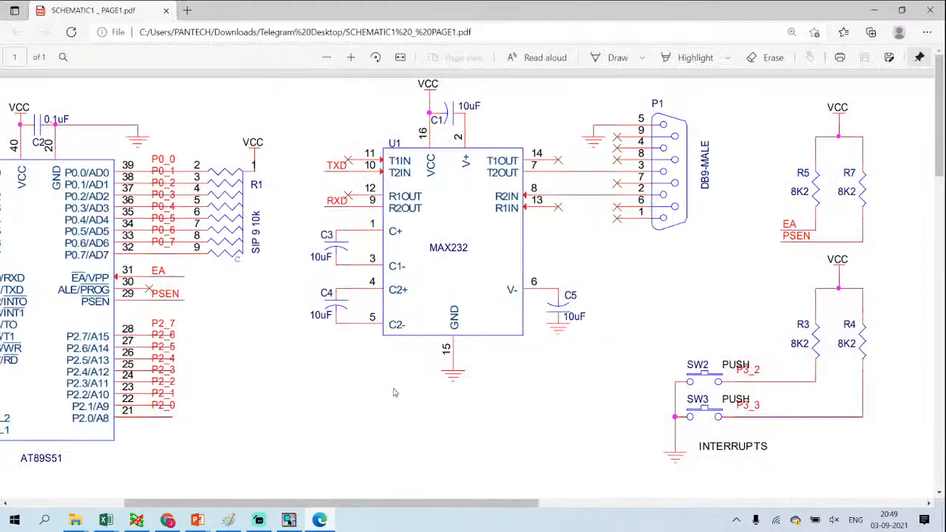
pyautogui.keyDown('ctrl'); pyautogui.scroll(-1, 394, 392); pyautogui.keyUp('ctrl')
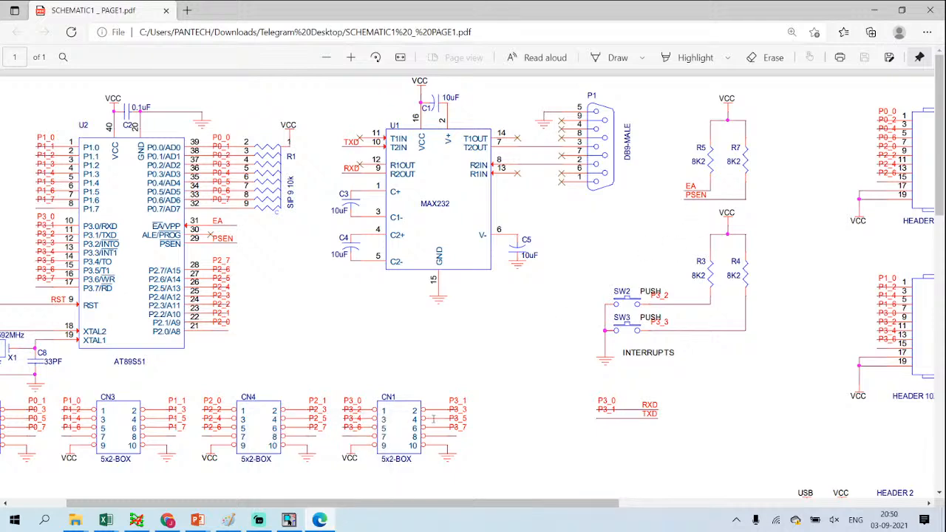
pyautogui.click(288, 520)
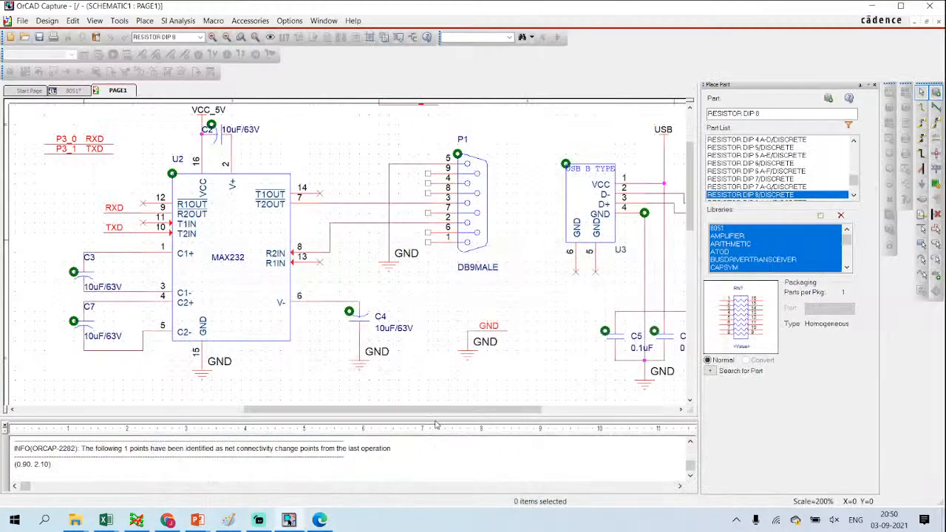
pyautogui.moveTo(436, 410); pyautogui.dragTo(192, 413)
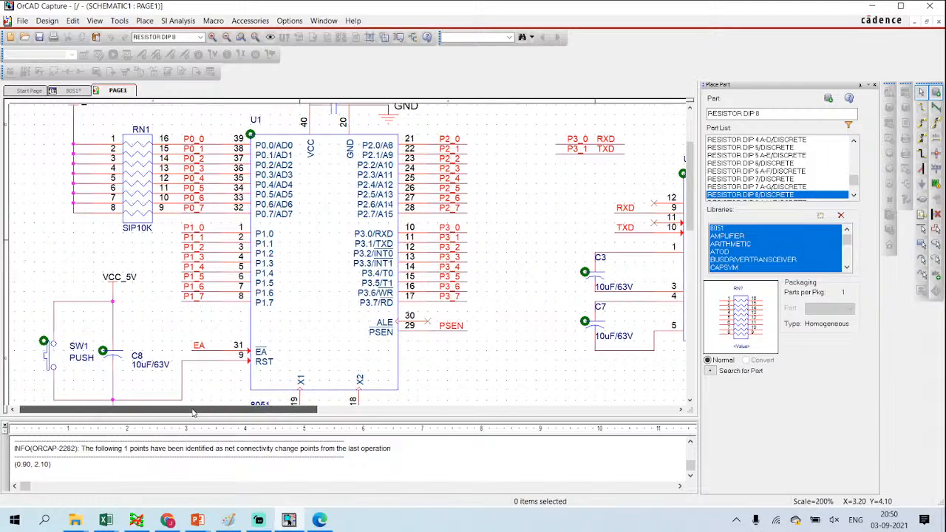
pyautogui.scroll(-8, 231, 334)
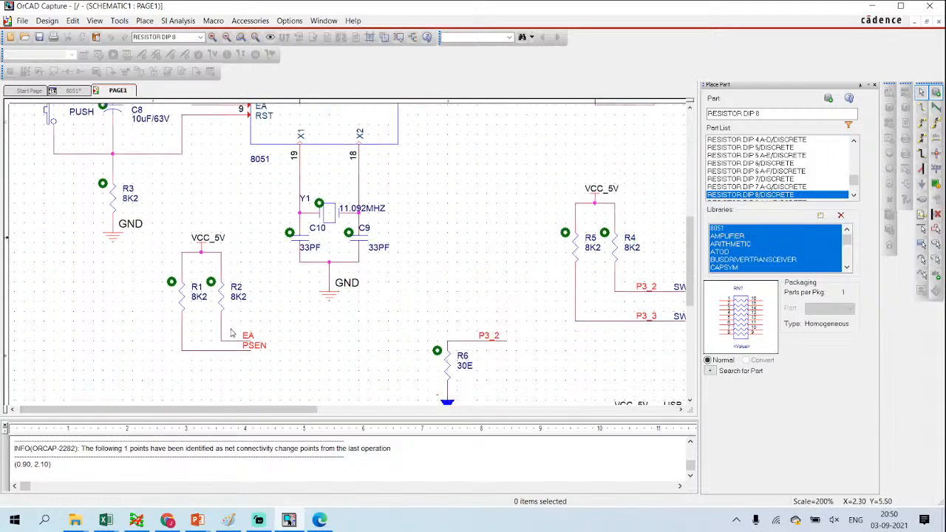
pyautogui.scroll(-1, 246, 337)
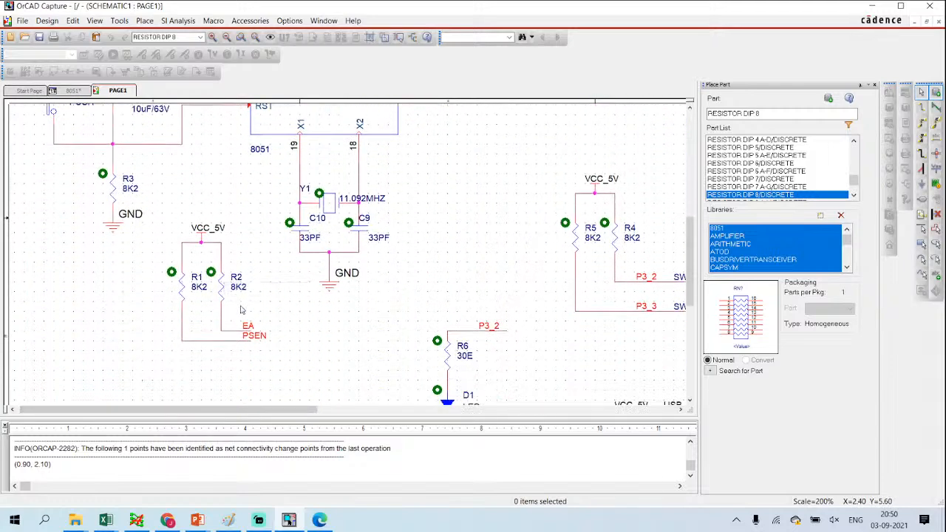
pyautogui.click(332, 520)
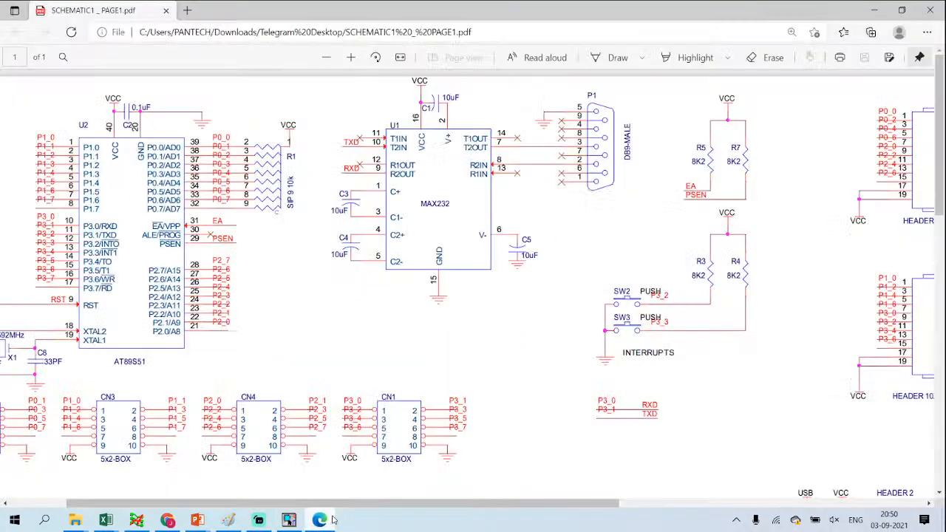
# Step: Compare the interrupt switches SW2 and SW3, their pull-ups R5 and R4, and their P3_2/P3_3 nets with the reference PDF in Edge
pyautogui.scroll(-2, 660, 294)
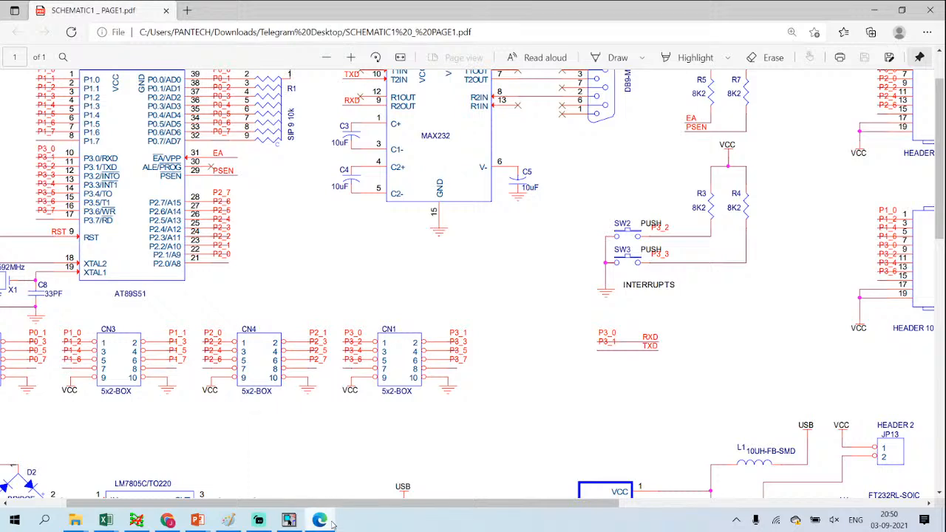
pyautogui.click(289, 519)
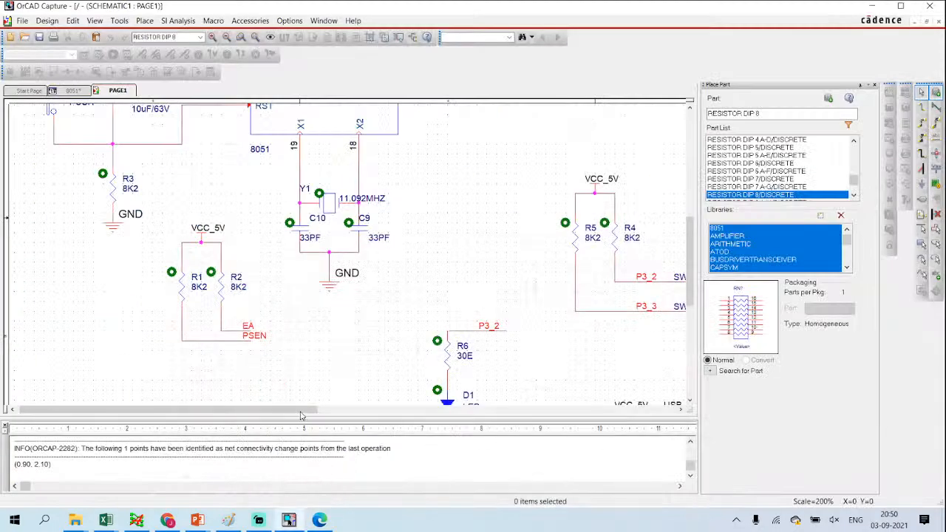
pyautogui.moveTo(301, 411); pyautogui.dragTo(439, 411)
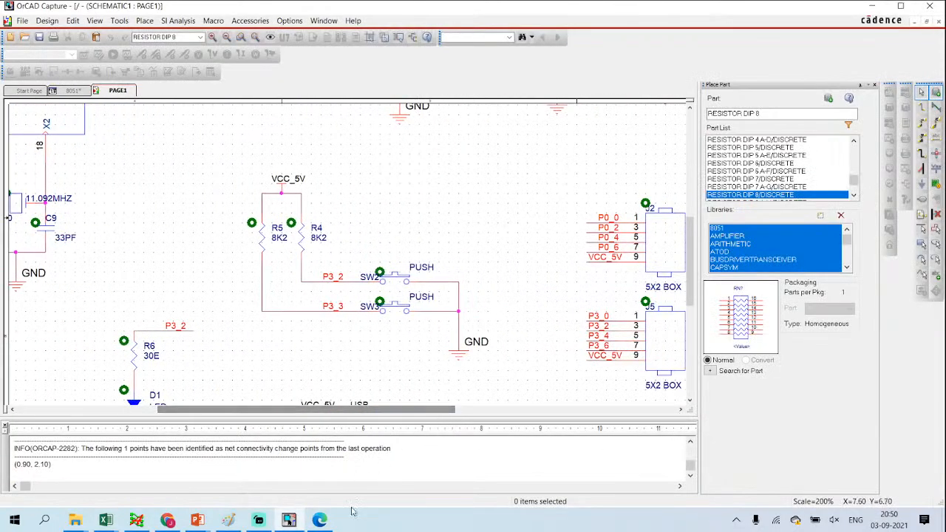
pyautogui.click(321, 521)
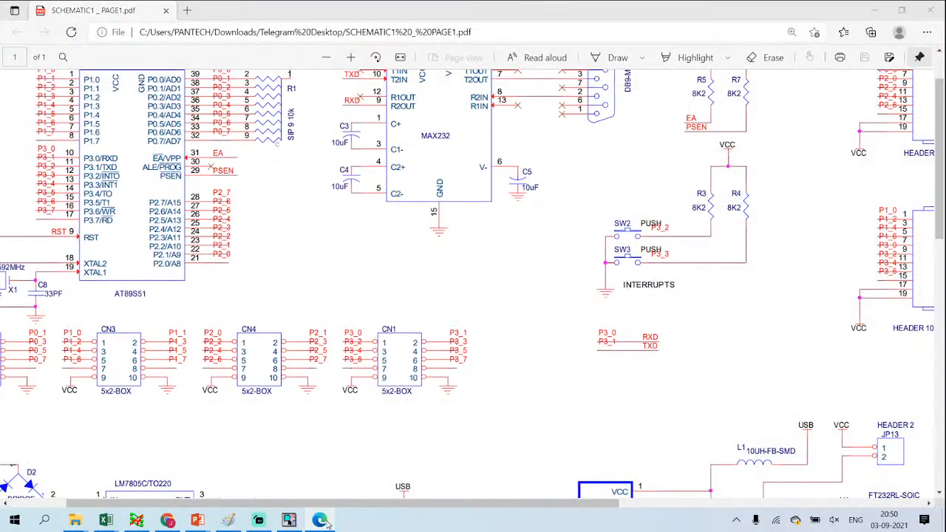
pyautogui.click(321, 521)
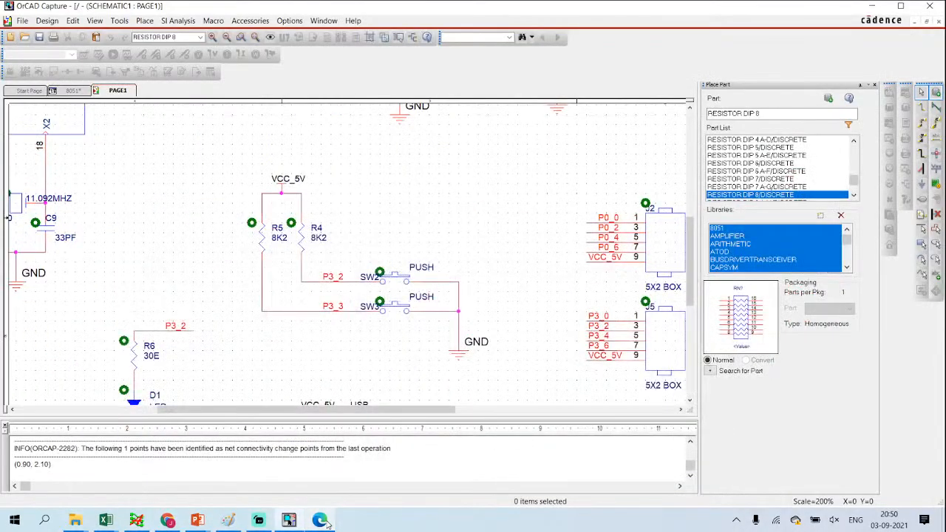
pyautogui.click(322, 521)
pyautogui.click(326, 522)
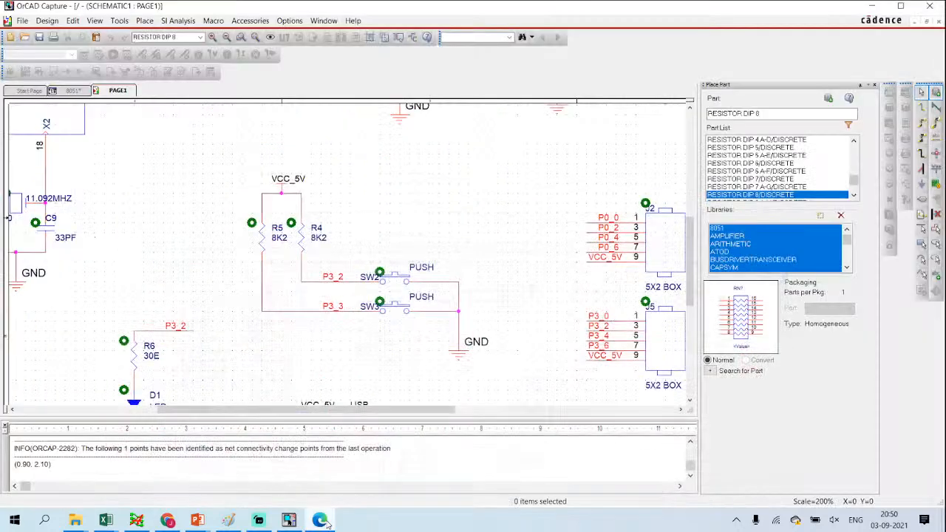
pyautogui.click(326, 521)
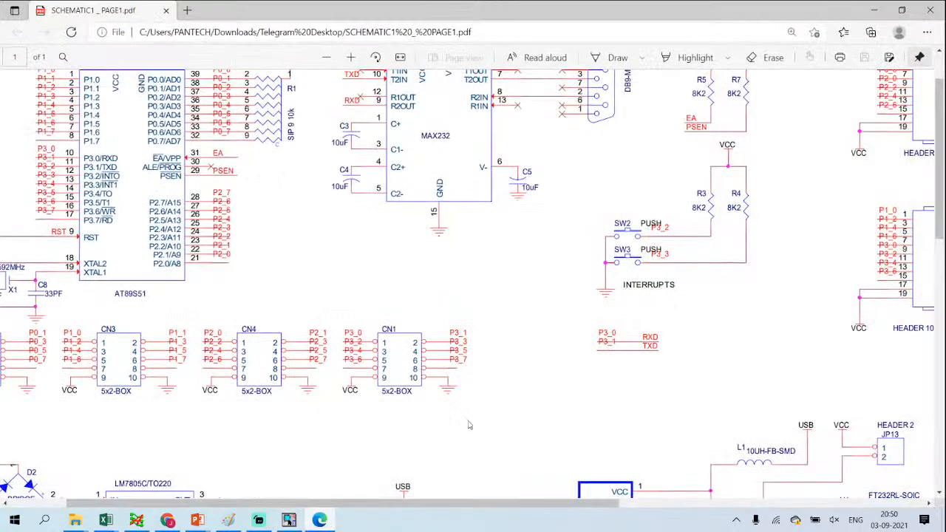
pyautogui.click(322, 521)
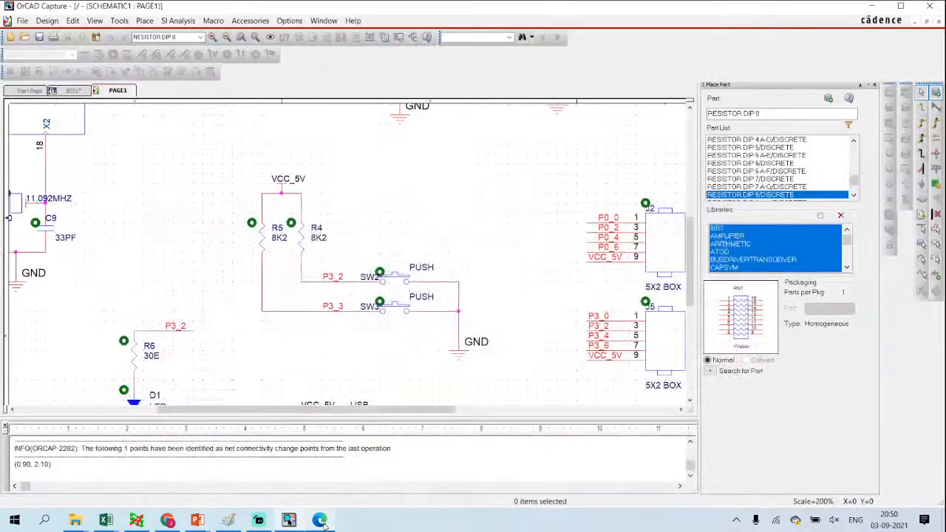
# Step: Check the P3_0/RXD and P3_1/TXD net labels beside the 8051 in OrCAD Capture against the reference PDF in Edge
pyautogui.moveTo(372, 409); pyautogui.dragTo(229, 410)
pyautogui.scroll(2, 492, 274)
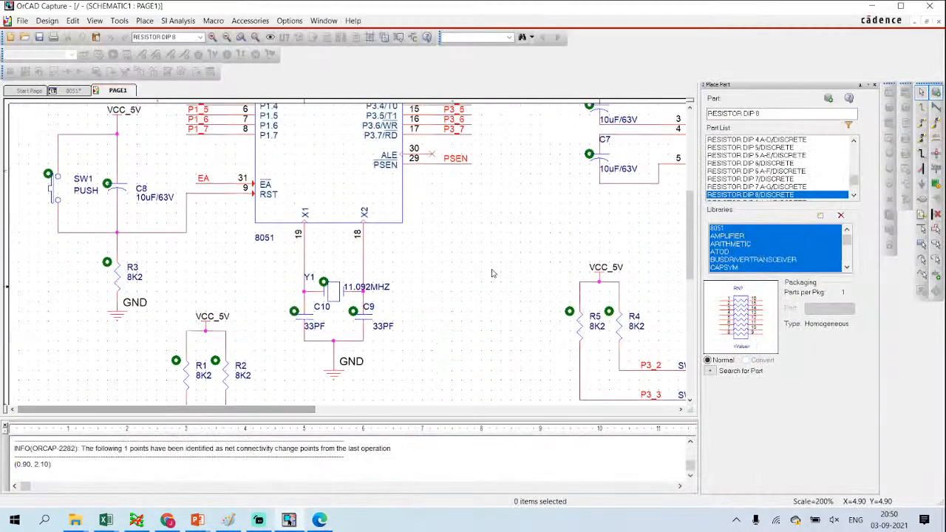
pyautogui.scroll(4, 492, 274)
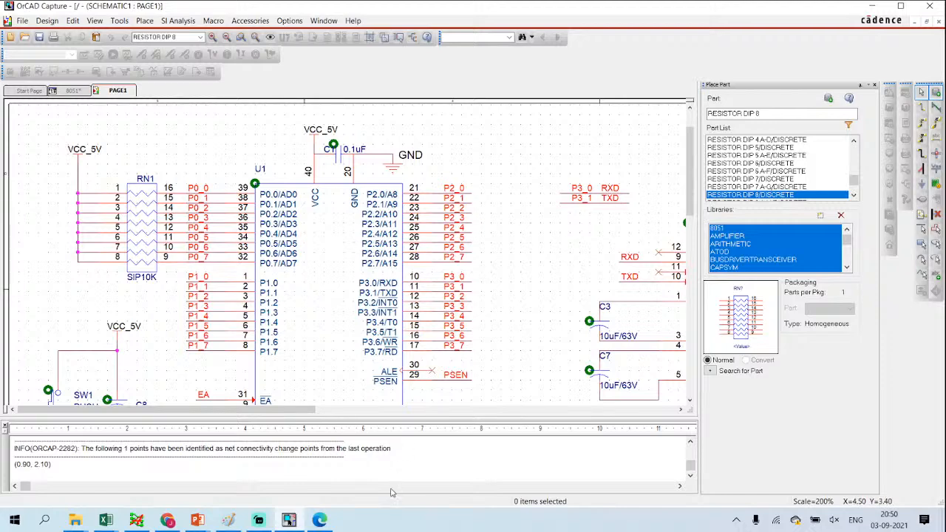
pyautogui.click(320, 521)
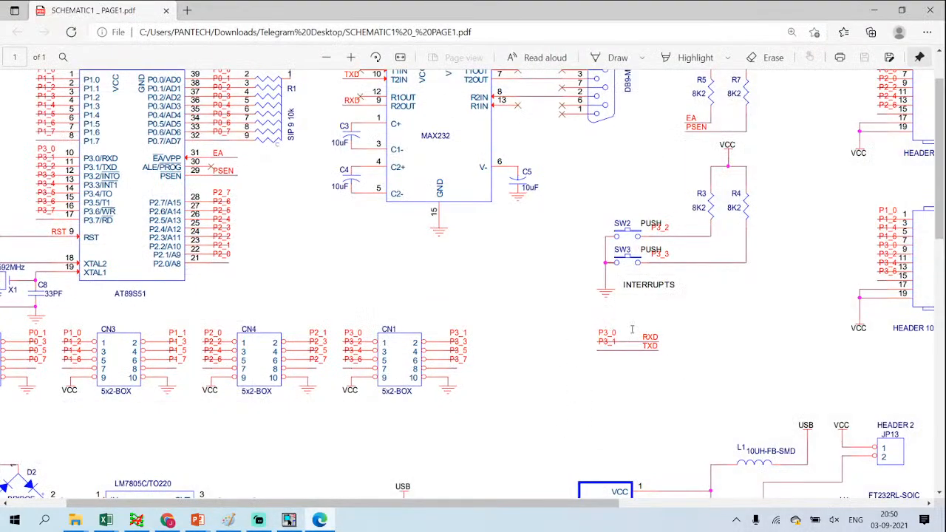
pyautogui.click(329, 523)
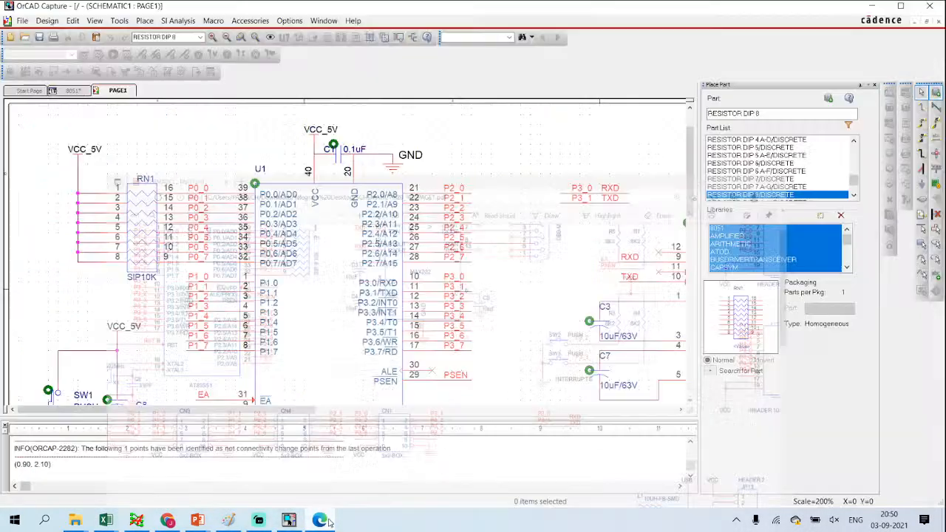
# Step: Locate the USB connector and FT232RL section in OrCAD Capture and in the reference PDF in Edge
pyautogui.scroll(-1, 383, 394)
pyautogui.keyDown('ctrl'); pyautogui.scroll(-5, 444, 343); pyautogui.keyUp('ctrl')
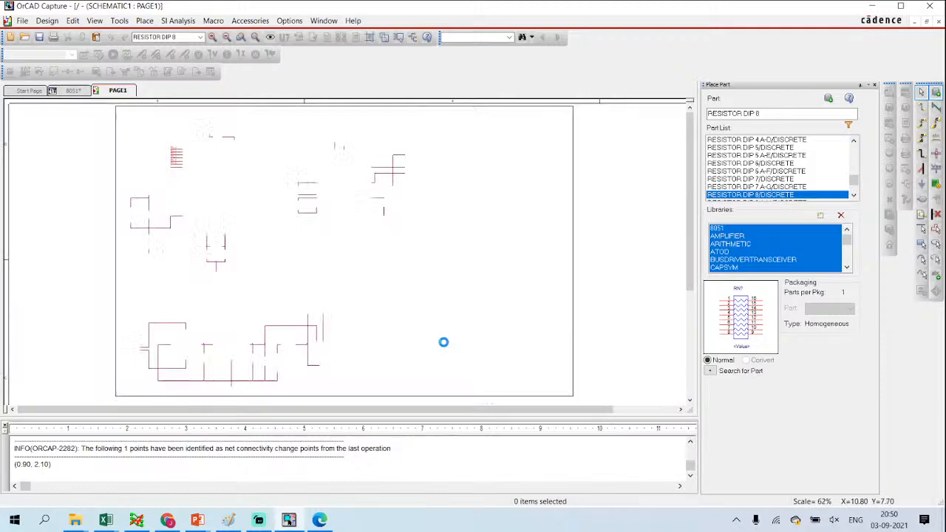
pyautogui.keyDown('ctrl'); pyautogui.scroll(4, 489, 201); pyautogui.keyUp('ctrl')
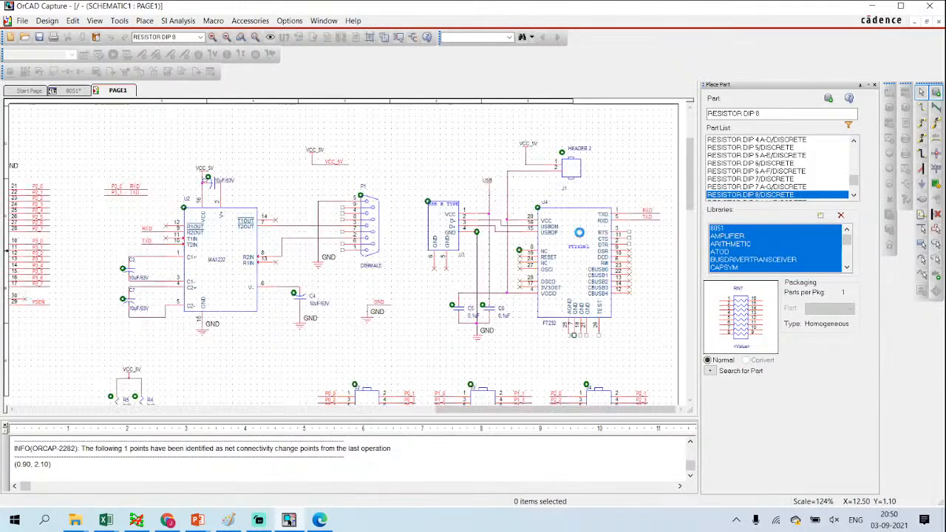
pyautogui.scroll(2, 429, 285)
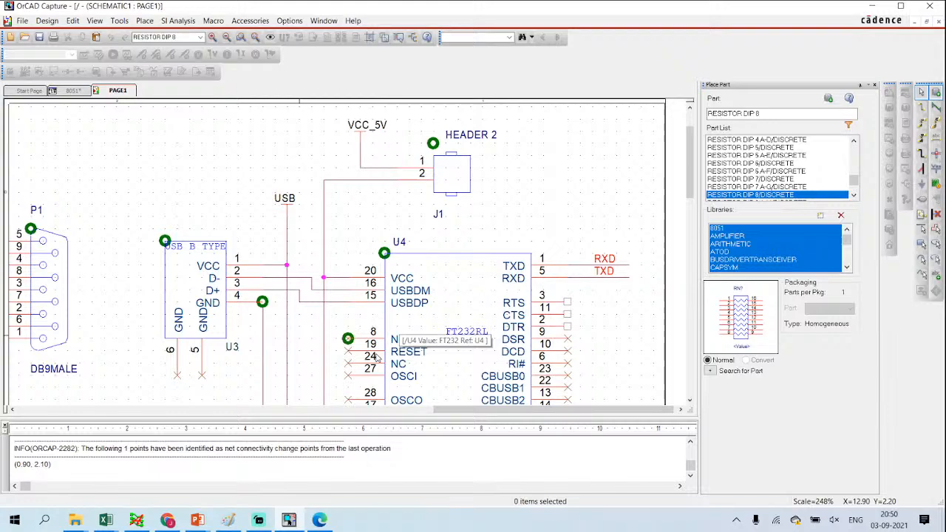
pyautogui.click(319, 520)
pyautogui.scroll(-8, 378, 351)
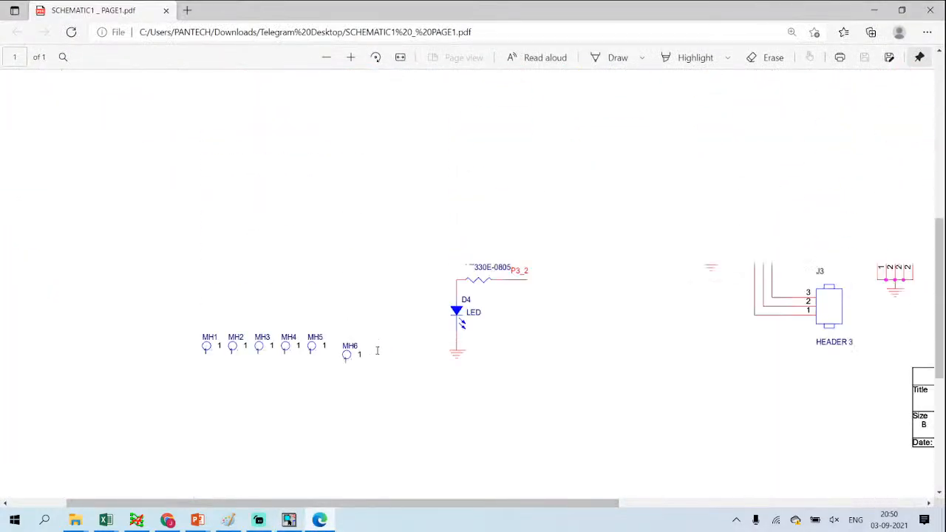
pyautogui.scroll(5, 378, 350)
pyautogui.scroll(4, 373, 381)
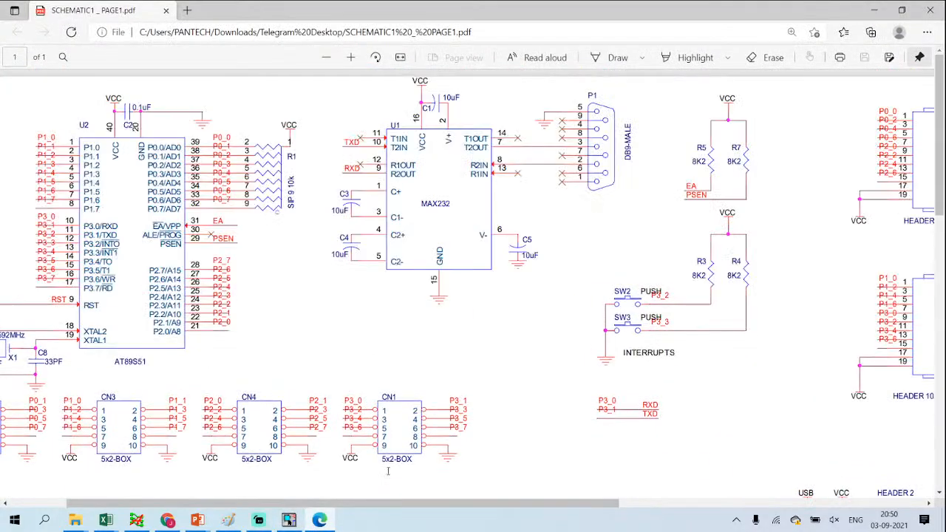
pyautogui.moveTo(447, 504); pyautogui.dragTo(528, 476)
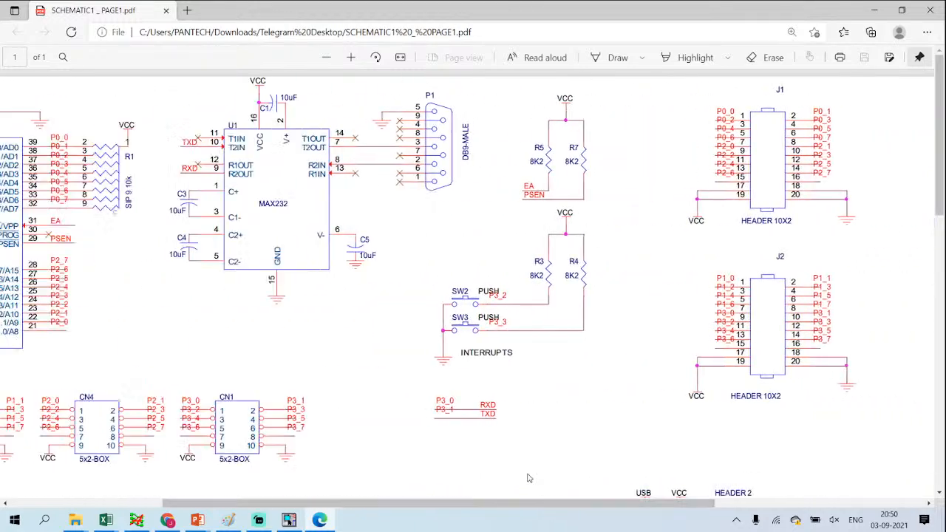
pyautogui.scroll(-6, 527, 475)
pyautogui.scroll(5, 537, 471)
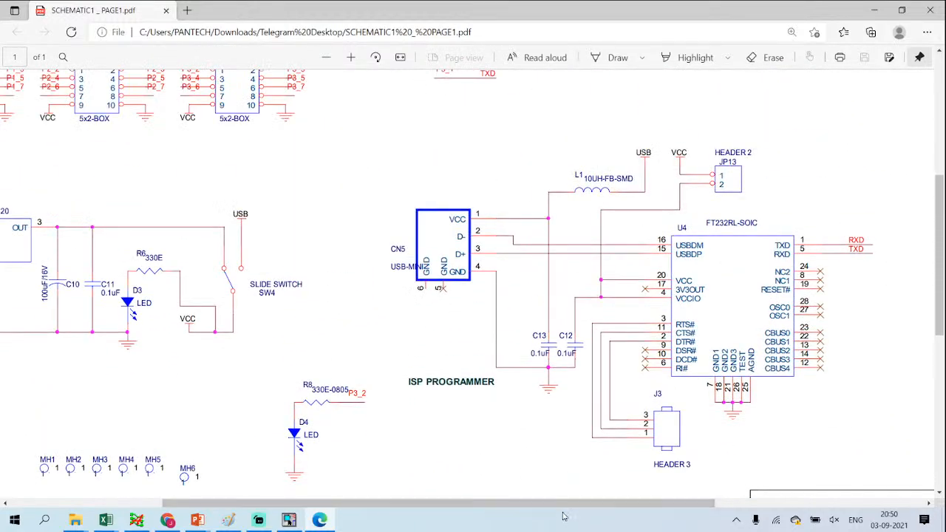
pyautogui.moveTo(568, 506); pyautogui.dragTo(684, 501)
pyautogui.scroll(1, 434, 322)
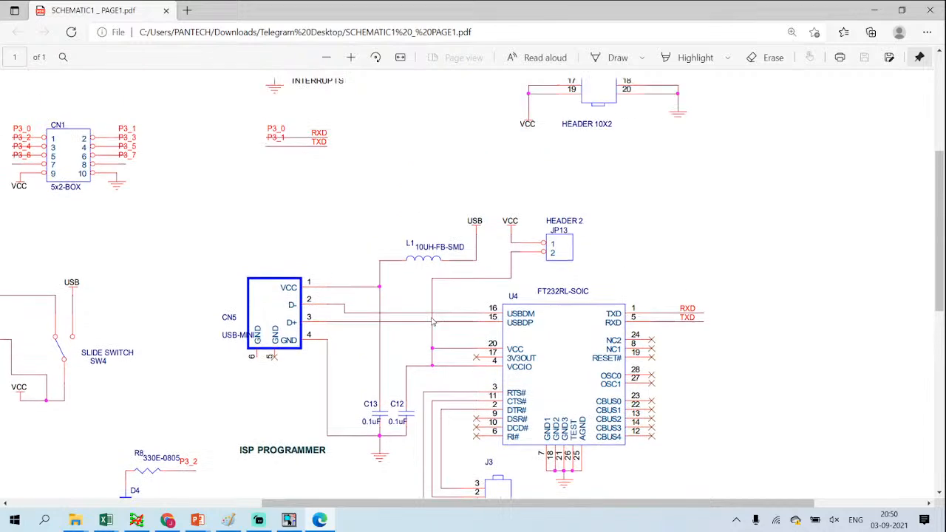
pyautogui.scroll(-2, 434, 317)
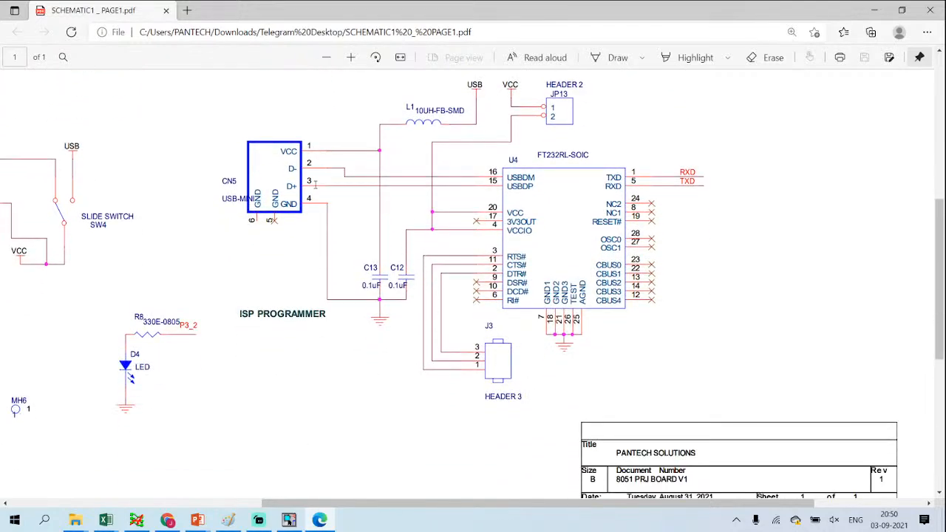
# Step: Compare the USB connector's VCC, D- and D+ wiring in OrCAD Capture with the reference PDF in Edge, including inductor L1
pyautogui.click(288, 520)
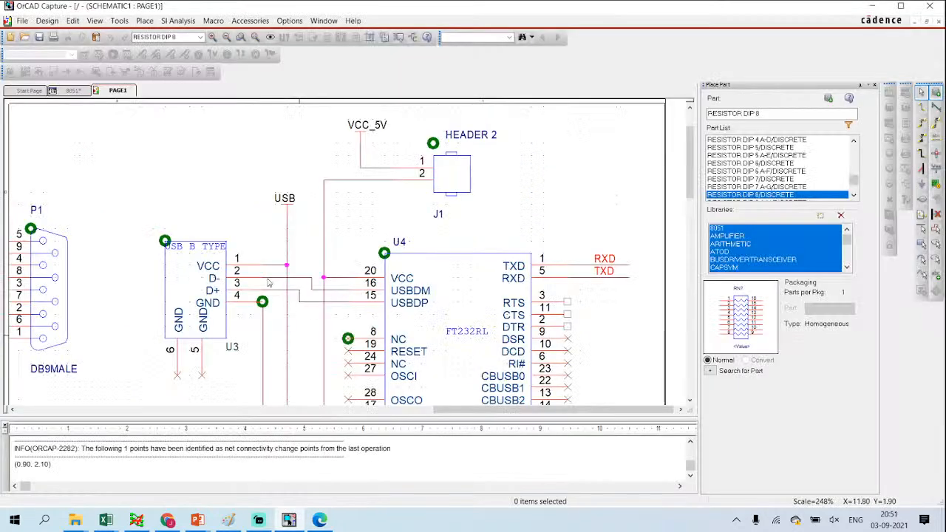
pyautogui.click(326, 517)
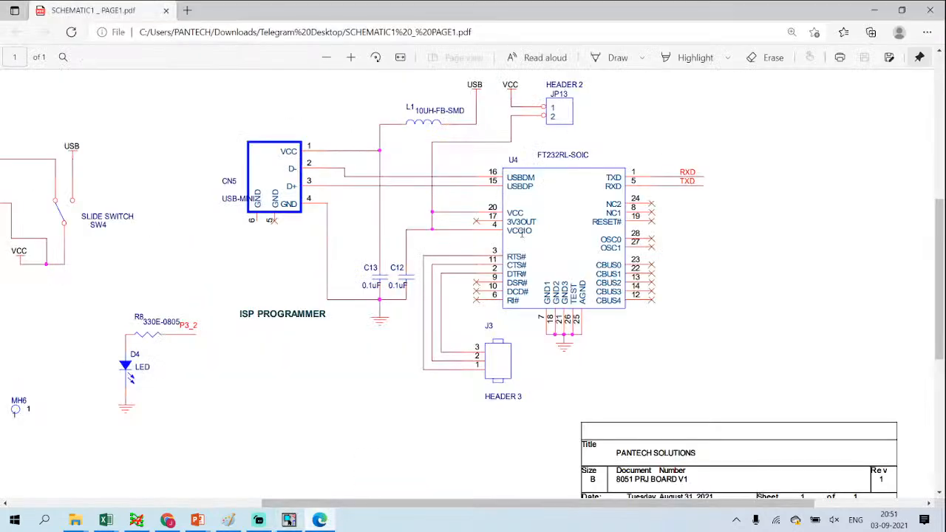
pyautogui.scroll(1, 422, 196)
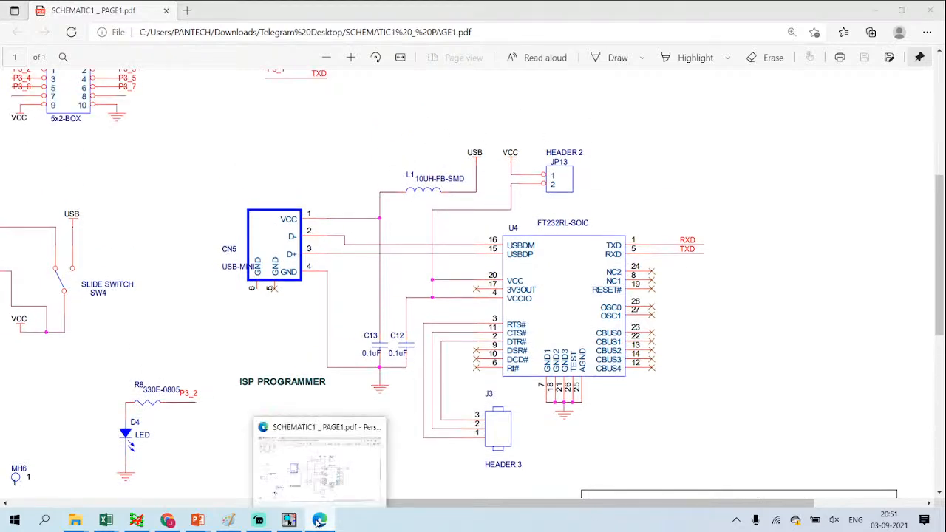
pyautogui.click(319, 520)
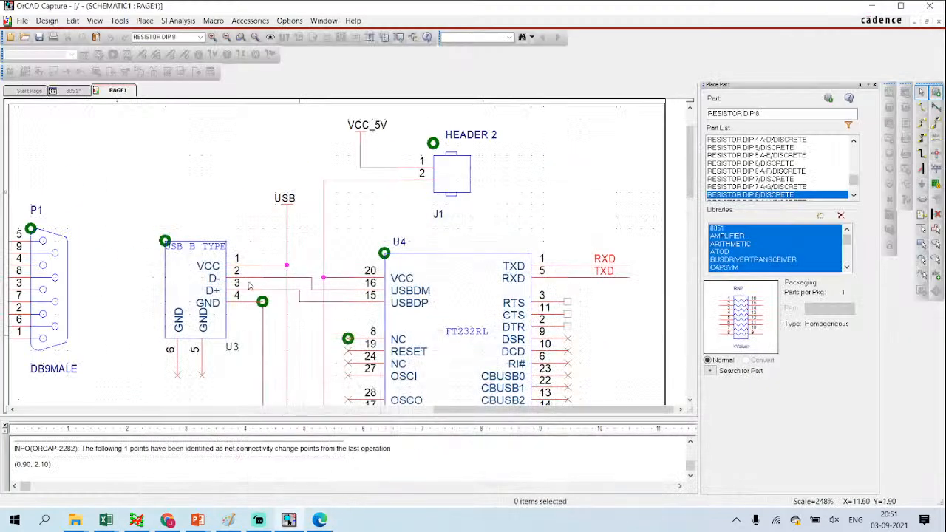
pyautogui.click(319, 521)
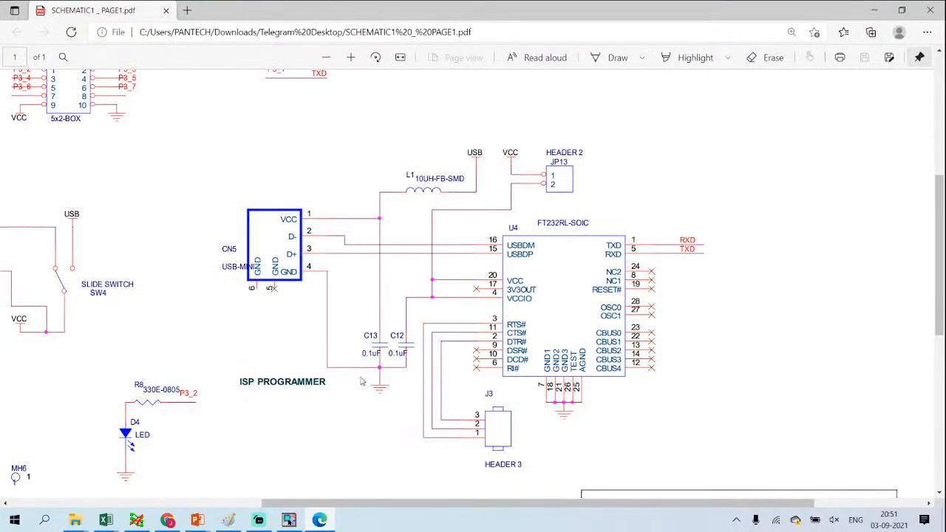
pyautogui.moveTo(459, 185); pyautogui.dragTo(407, 174)
pyautogui.click(322, 521)
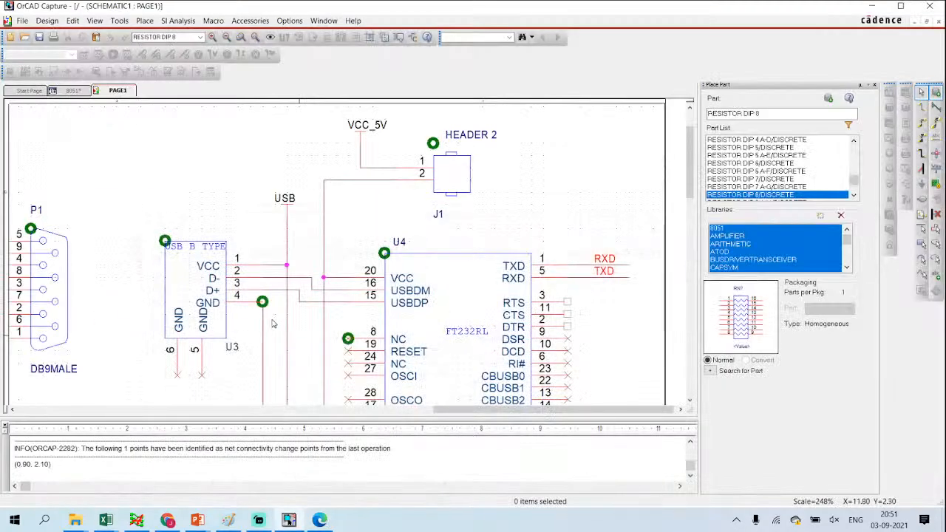
pyautogui.click(319, 521)
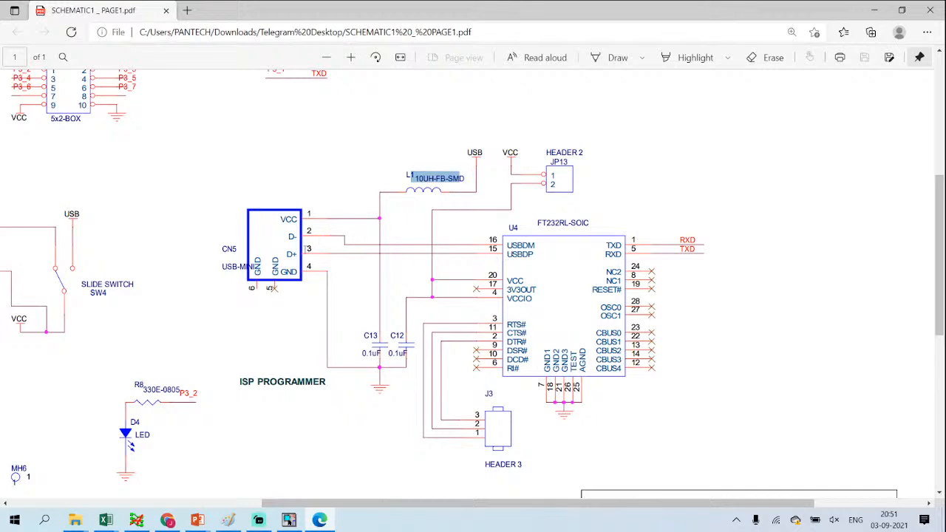
pyautogui.click(320, 521)
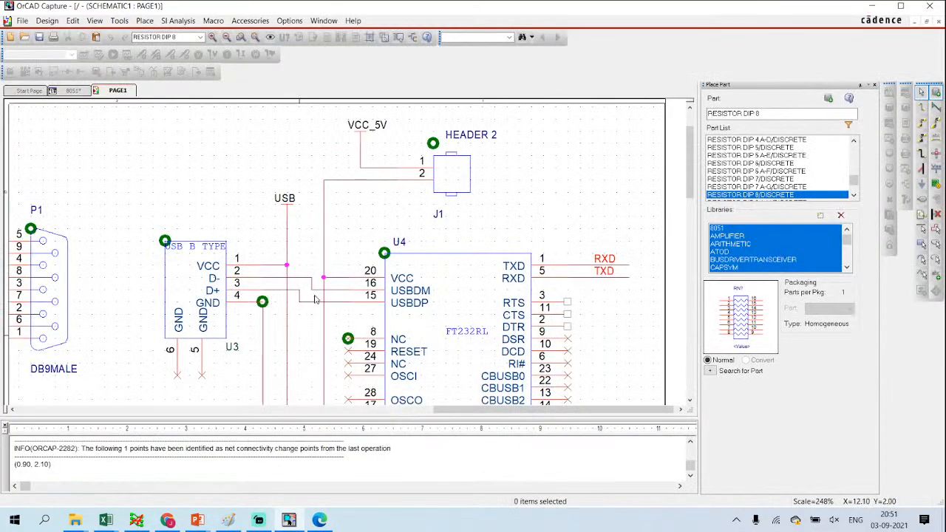
# Step: Compare the two-pin header's VCC_5V feed and its wiring to the FT232RL's VCC pin 20 with the reference PDF in Edge
pyautogui.click(319, 521)
pyautogui.scroll(-2, 415, 333)
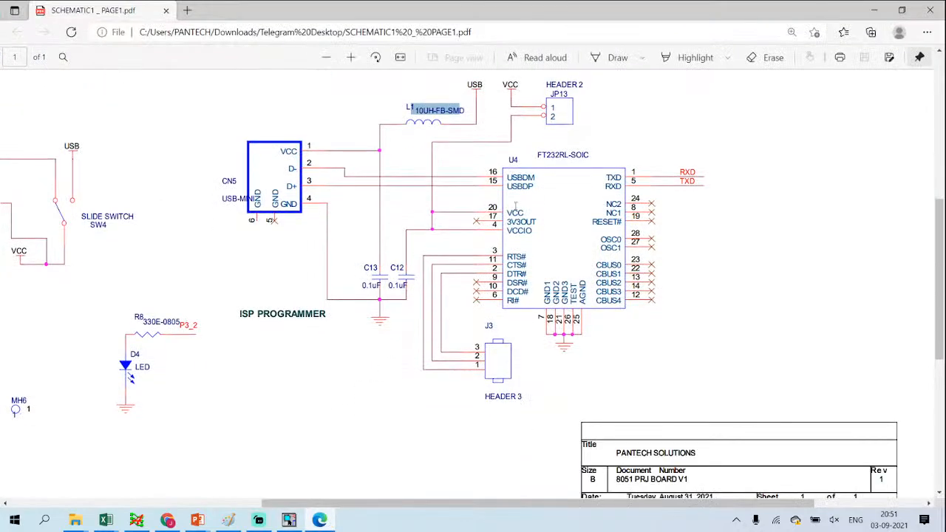
pyautogui.scroll(2, 505, 226)
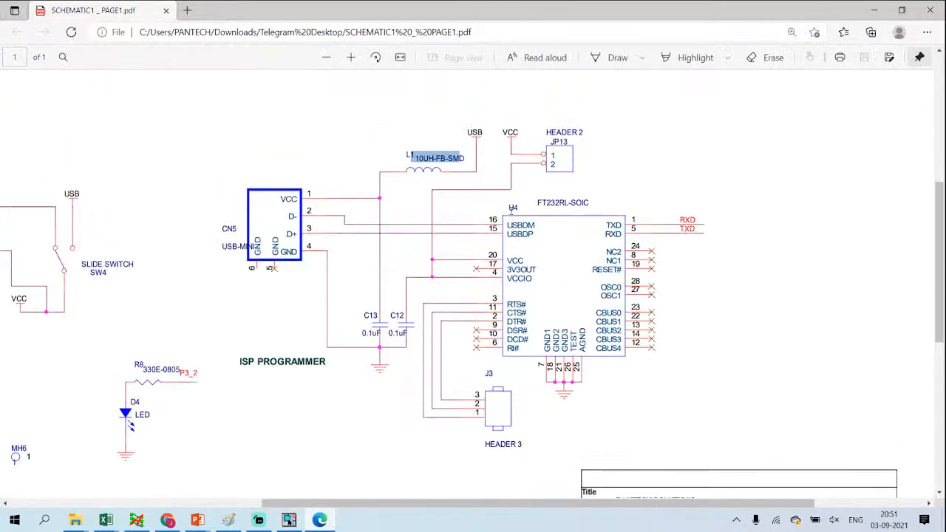
pyautogui.click(289, 520)
pyautogui.scroll(-2, 369, 331)
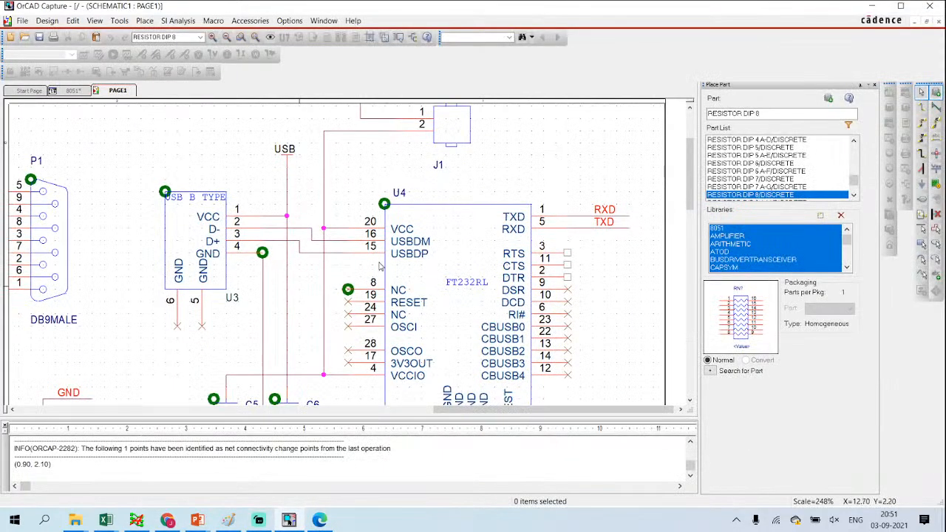
pyautogui.scroll(2, 399, 263)
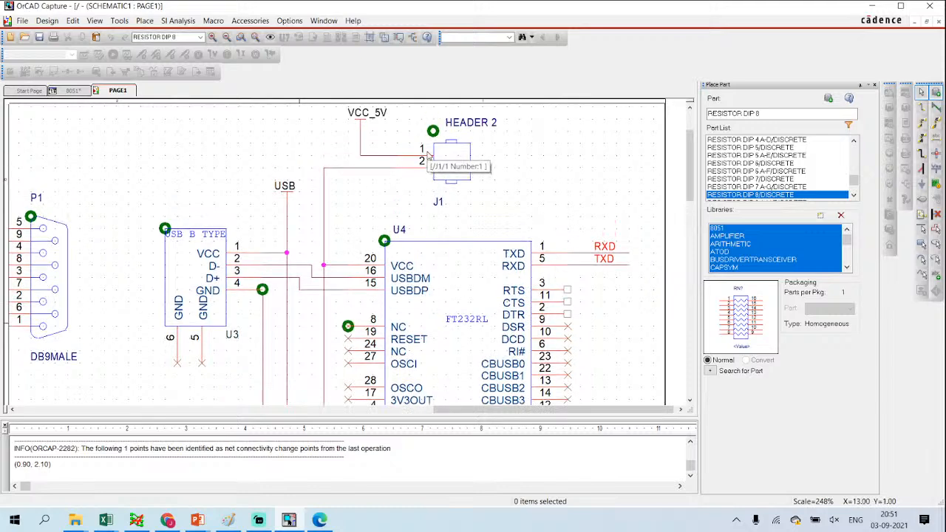
pyautogui.click(320, 521)
pyautogui.click(316, 526)
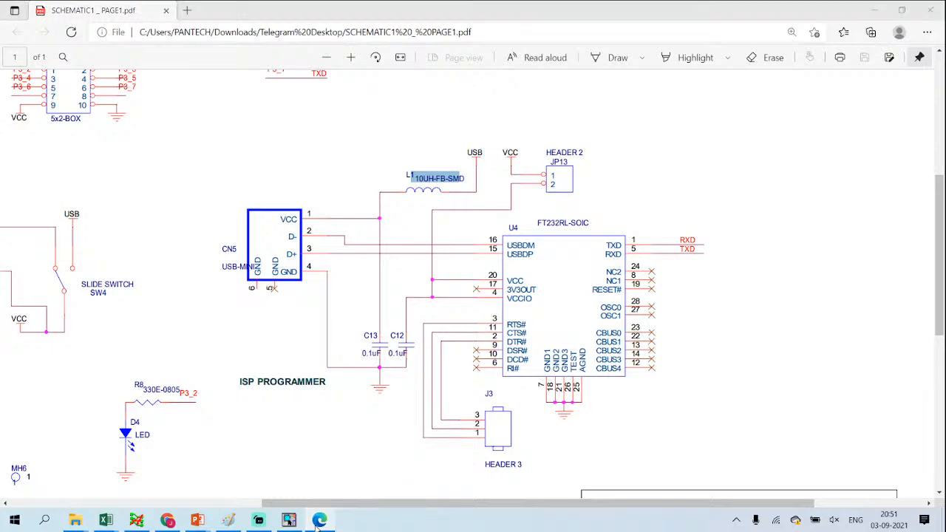
pyautogui.click(316, 526)
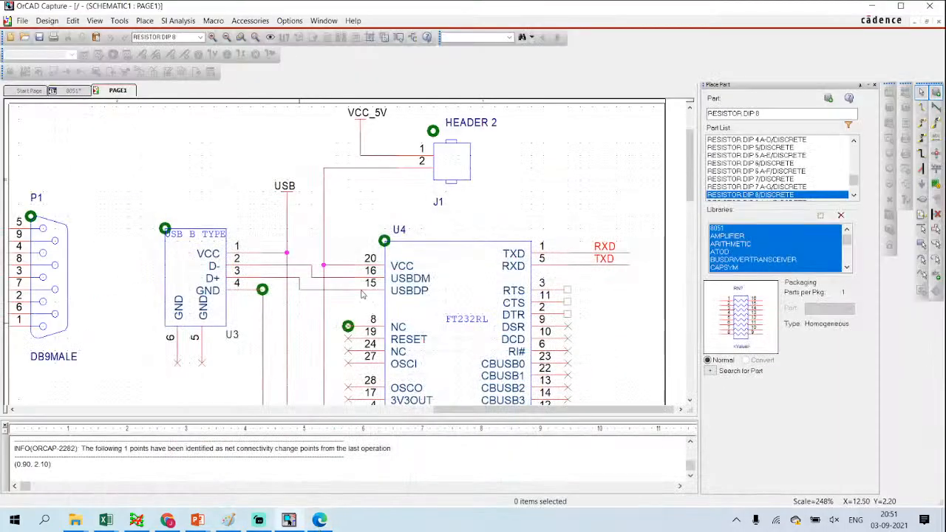
# Step: Check capacitors C5 and C6 and the FT232RL's VCCIO wiring in OrCAD Capture against the reference PDF in Edge
pyautogui.scroll(-1, 342, 281)
pyautogui.scroll(-4, 258, 347)
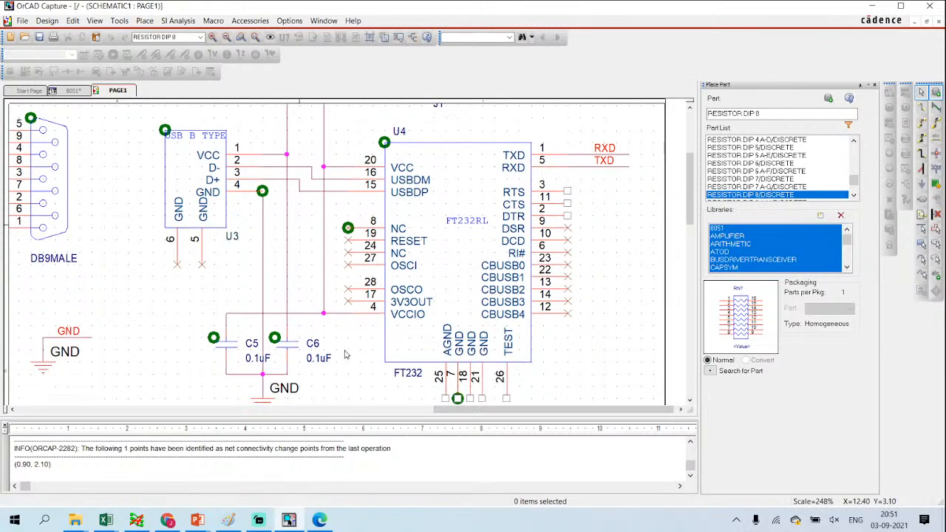
pyautogui.click(319, 523)
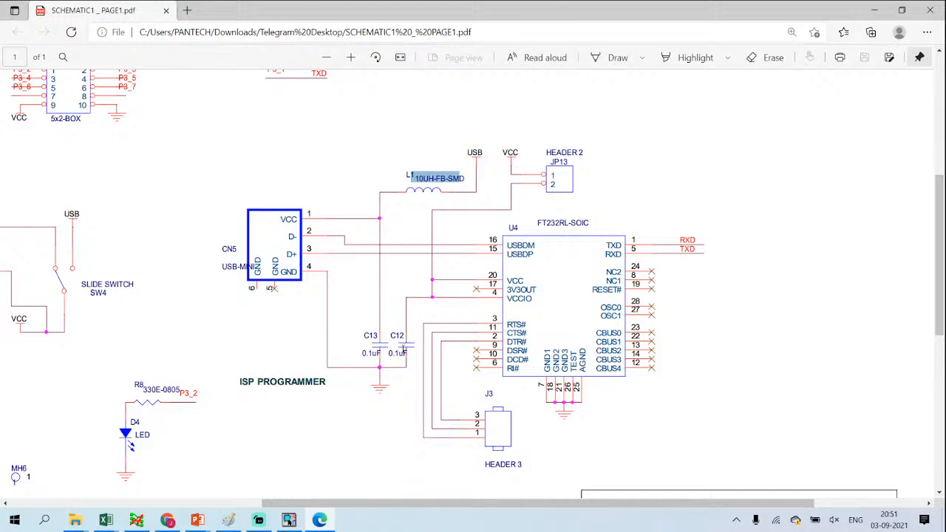
pyautogui.click(326, 520)
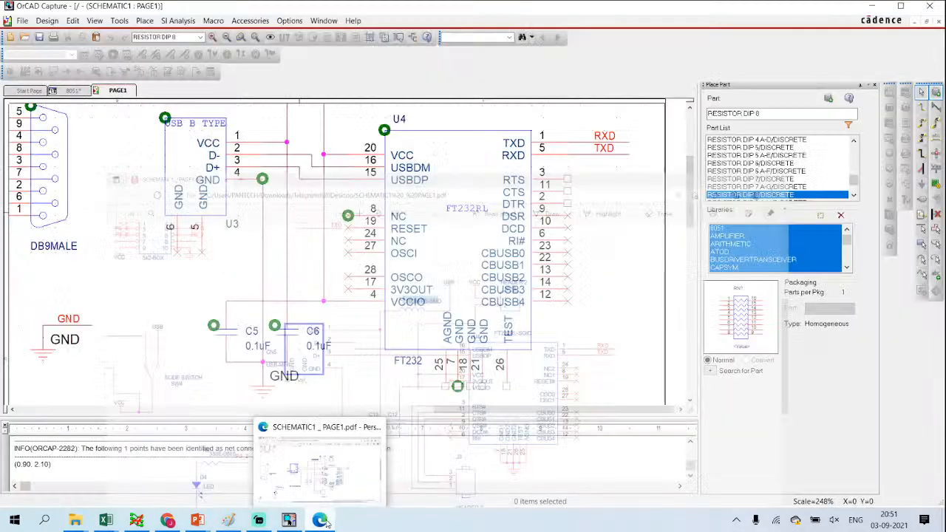
pyautogui.scroll(1, 300, 233)
pyautogui.scroll(-1, 301, 233)
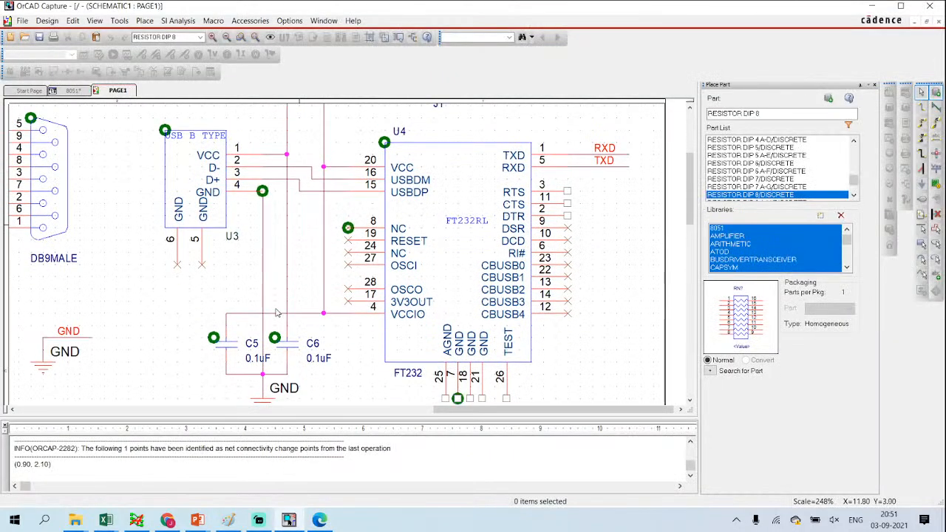
# Step: Shift the vertical ground wire from the USB connector's pin 4 and its GND symbol one grid step to the right
pyautogui.scroll(1, 292, 222)
pyautogui.scroll(-1, 296, 279)
pyautogui.scroll(-1, 263, 378)
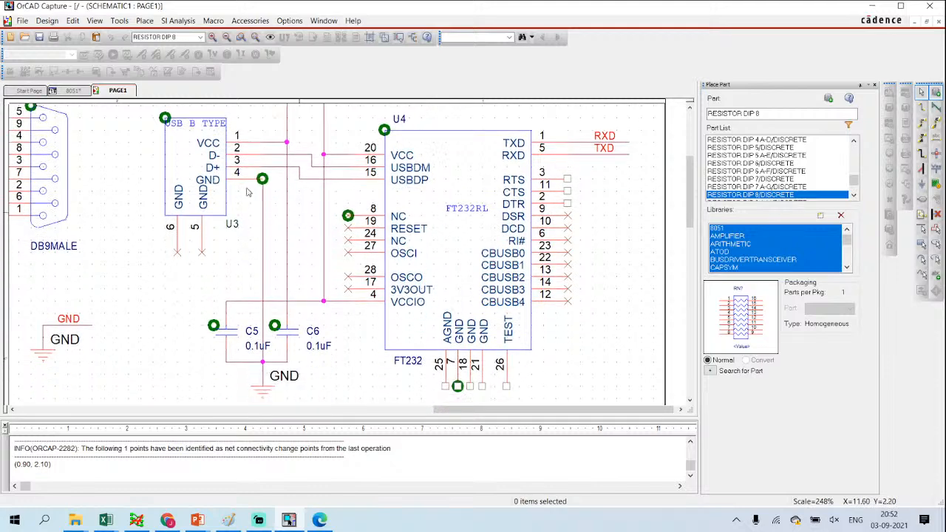
pyautogui.click(264, 210)
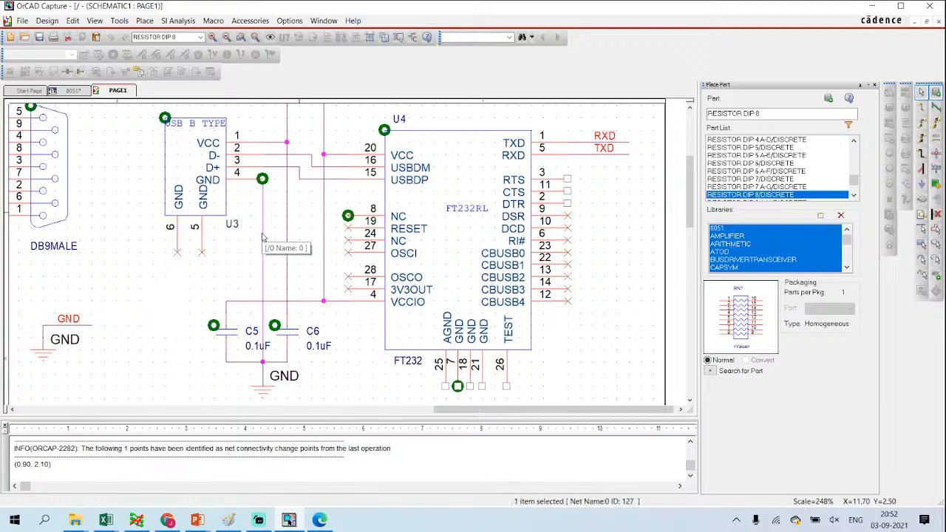
pyautogui.moveTo(262, 236); pyautogui.dragTo(274, 238)
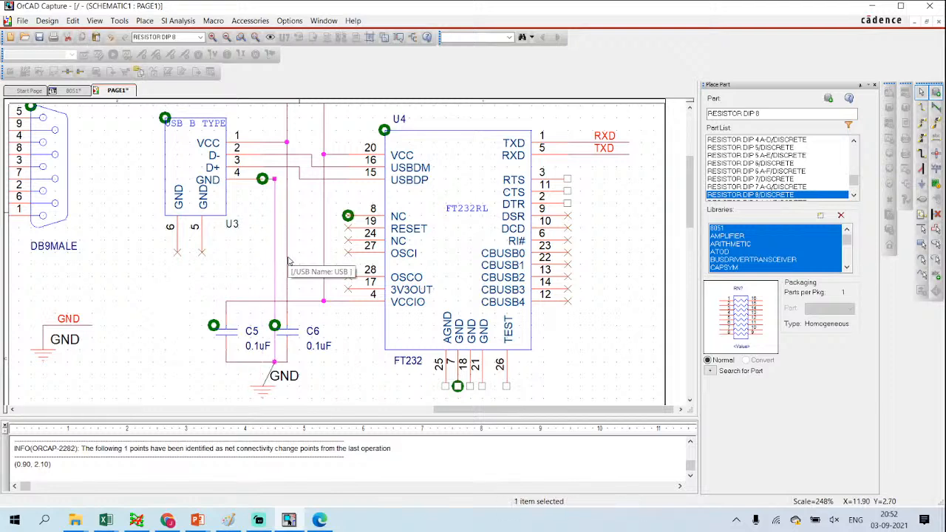
pyautogui.moveTo(265, 382); pyautogui.dragTo(276, 382)
pyautogui.click(249, 238)
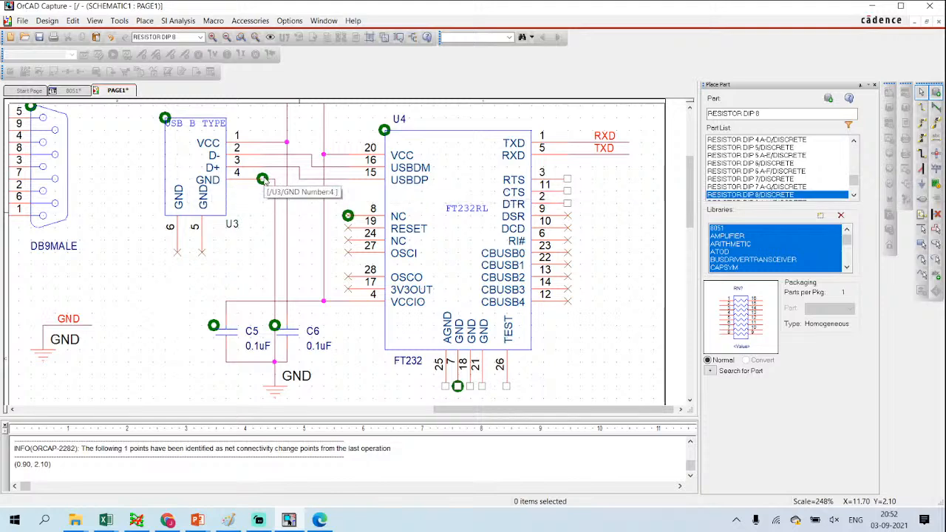
# Step: Check the USB connector's pin 4 ground and the FT232RL's ground pin wiring in the reference PDF in Edge
pyautogui.moveTo(264, 187)
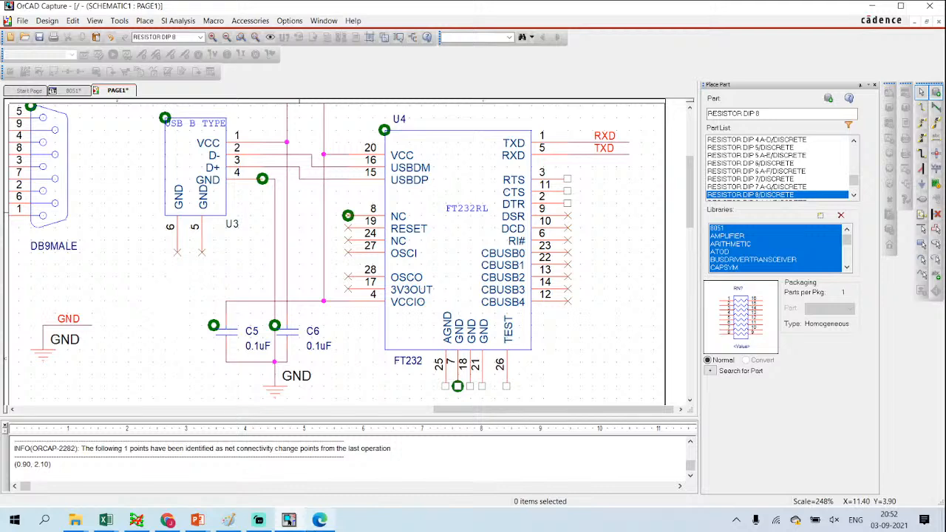
pyautogui.click(319, 521)
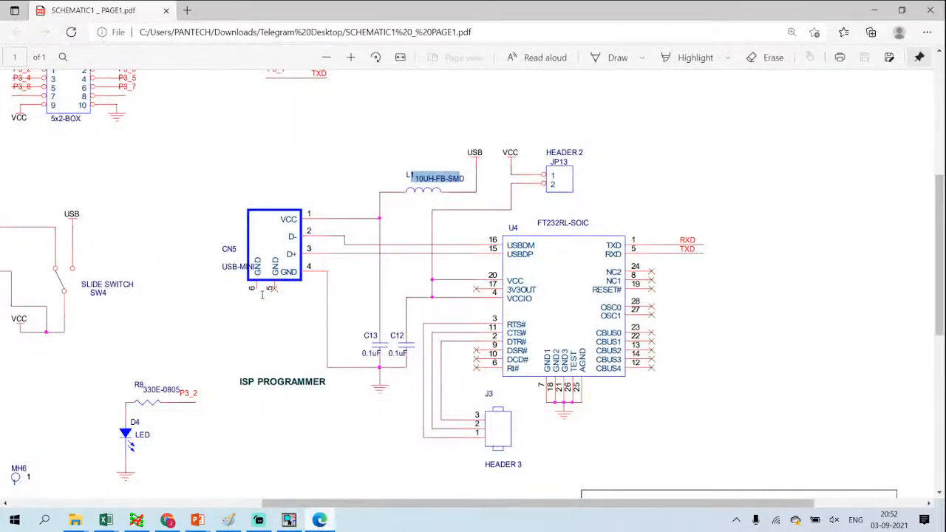
pyautogui.click(288, 521)
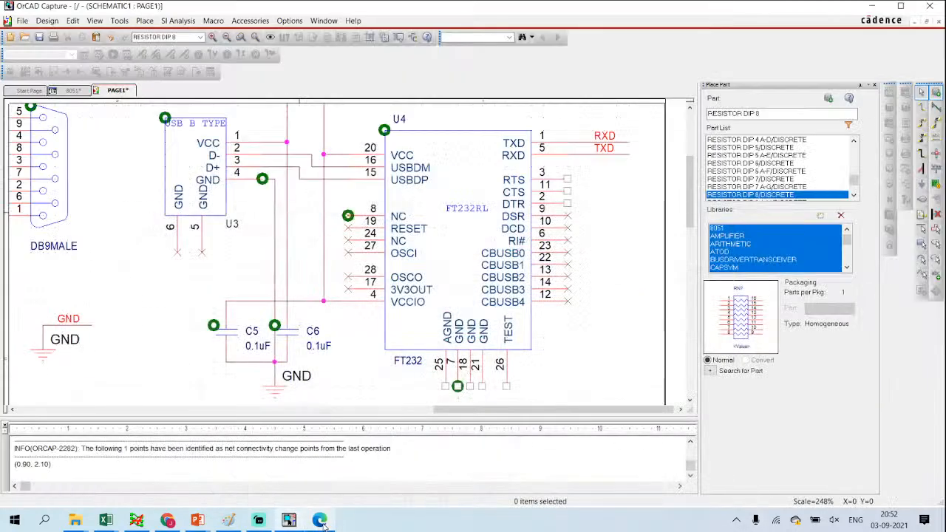
pyautogui.click(320, 521)
pyautogui.scroll(-3, 518, 326)
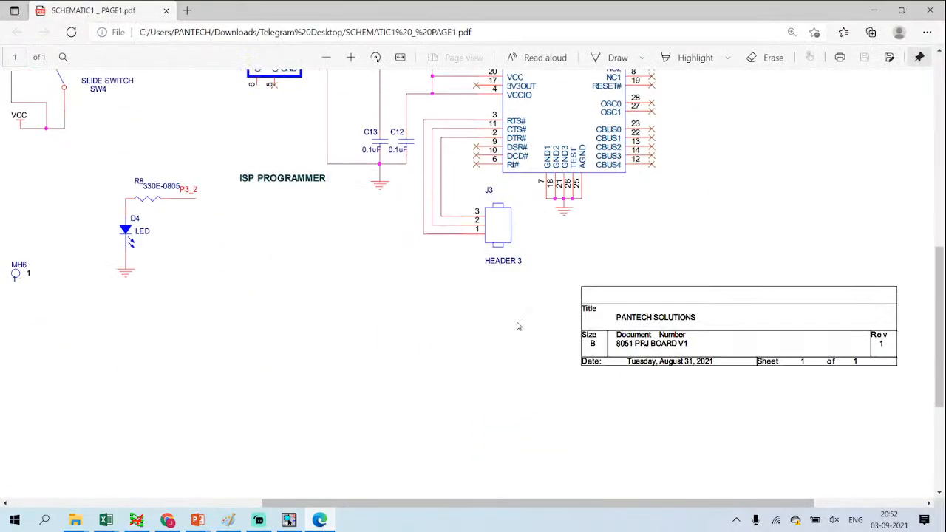
pyautogui.scroll(1, 581, 192)
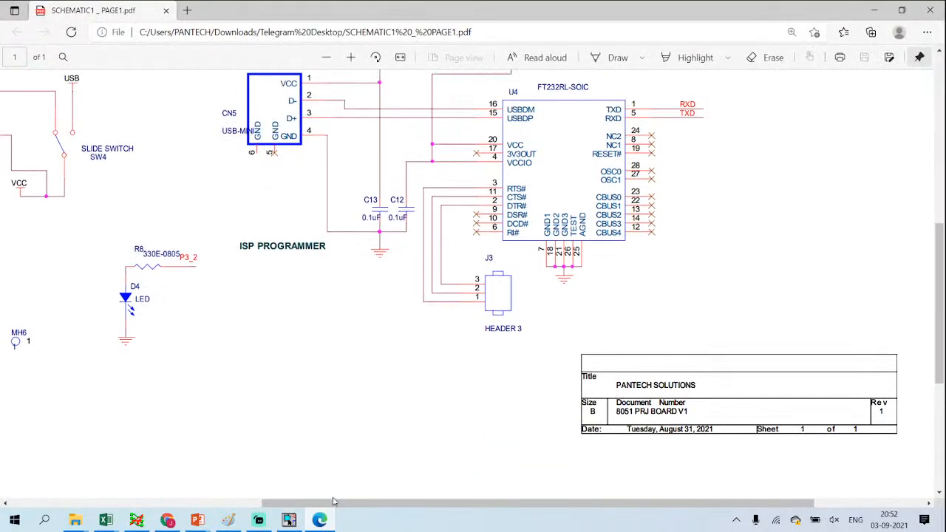
# Step: In OrCAD Capture, copy the GND symbol under C5 and C6 and place the copy below the FT232RL's ground pins
pyautogui.click(289, 521)
pyautogui.scroll(-1, 442, 386)
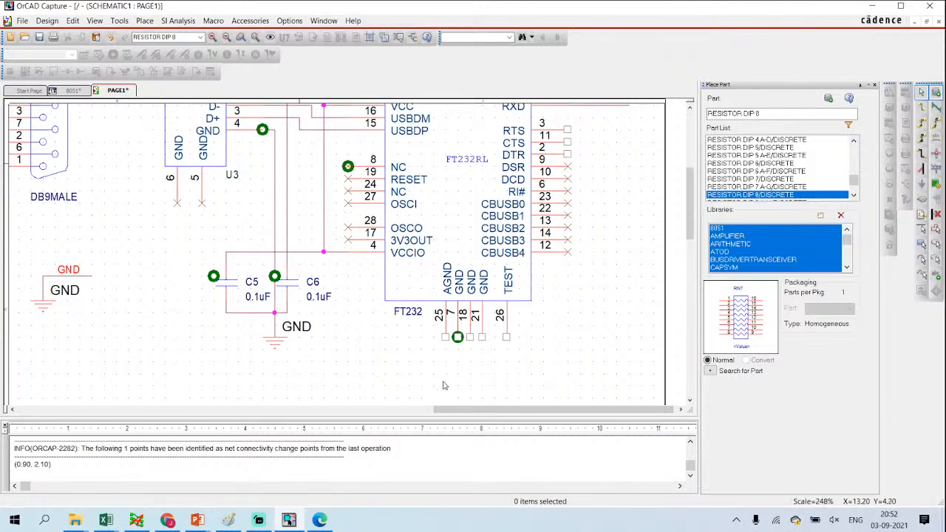
pyautogui.scroll(-1, 434, 366)
pyautogui.moveTo(313, 339); pyautogui.dragTo(251, 303)
pyautogui.click(473, 338)
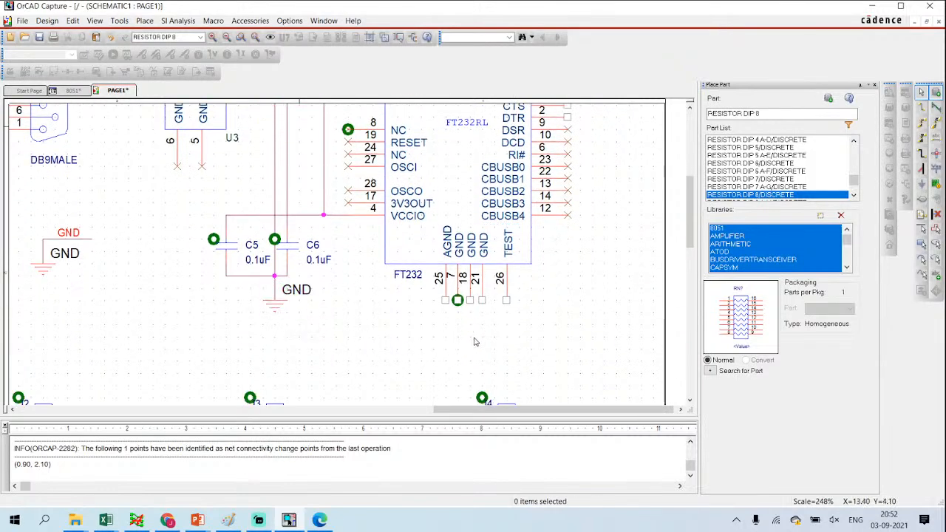
pyautogui.hotkey('ctrl', 'v')
pyautogui.click(454, 319)
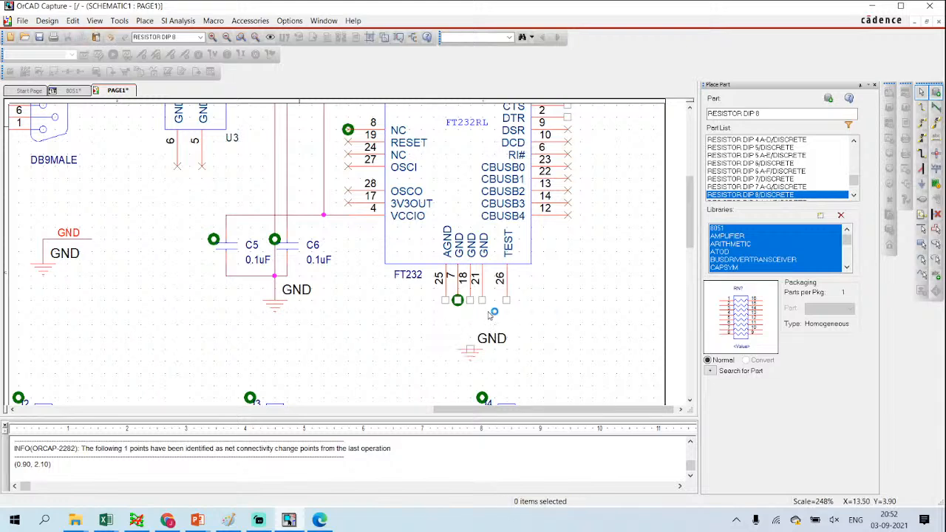
# Step: Wire the FT232RL's AGND pin 25 to the new GND symbol and join GND pin 7 to that wire
pyautogui.press('w')
pyautogui.click(445, 301)
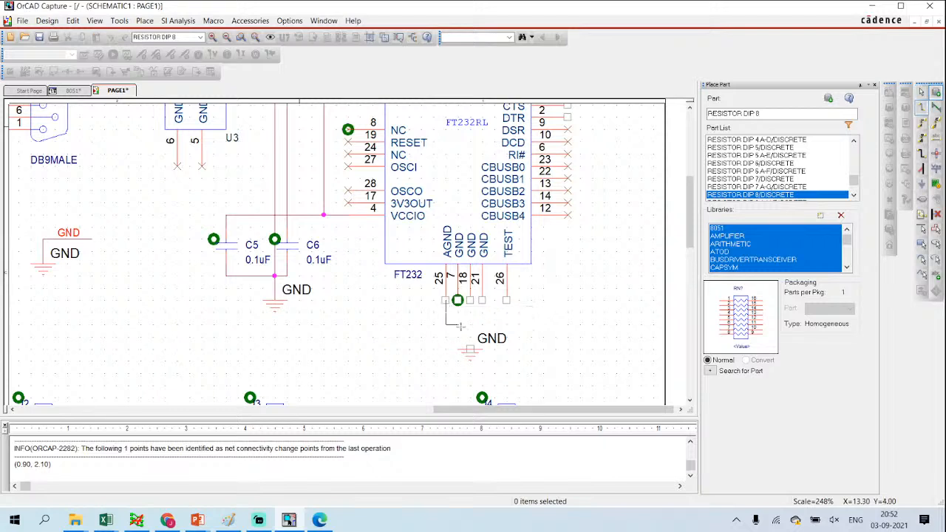
pyautogui.click(470, 324)
pyautogui.click(470, 347)
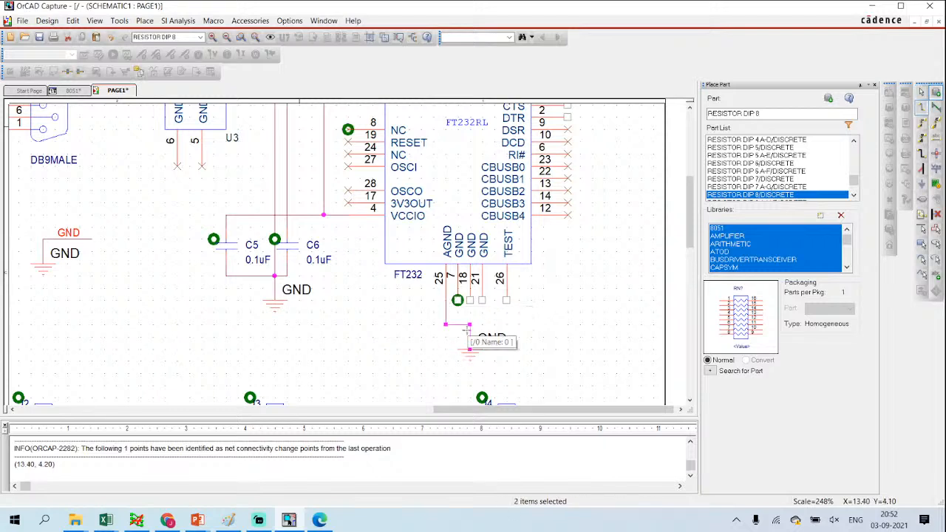
pyautogui.click(457, 324)
pyautogui.click(458, 300)
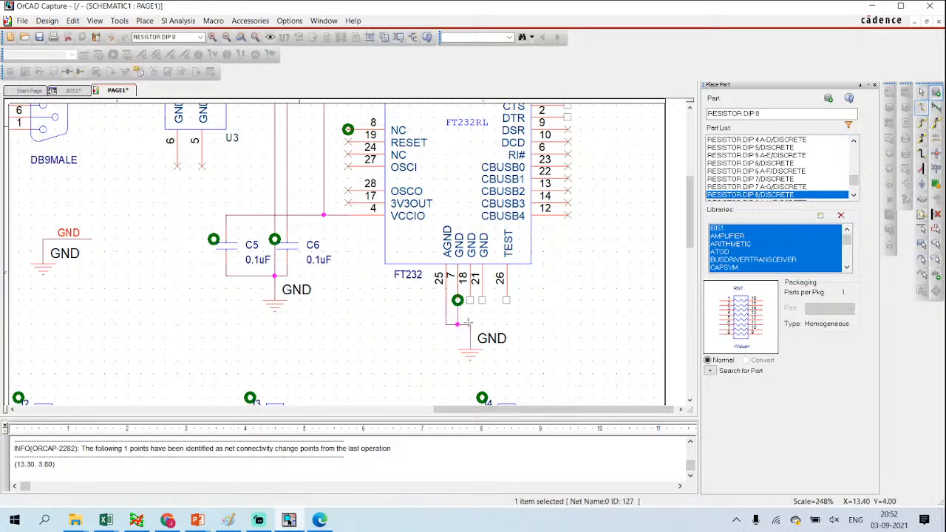
# Step: Wire the FT232RL's GND pins 18 and 21 and TEST pin 26 to the same ground line
pyautogui.click(470, 301)
pyautogui.click(470, 323)
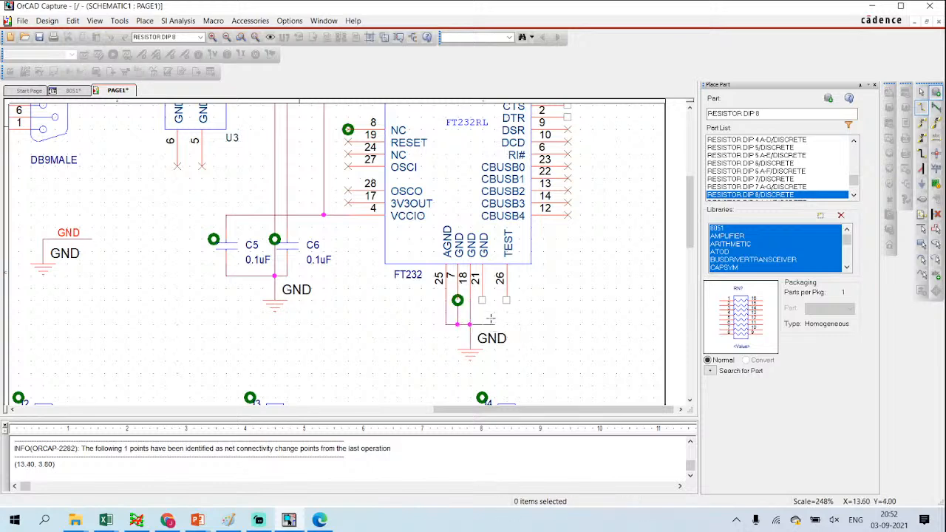
pyautogui.click(482, 300)
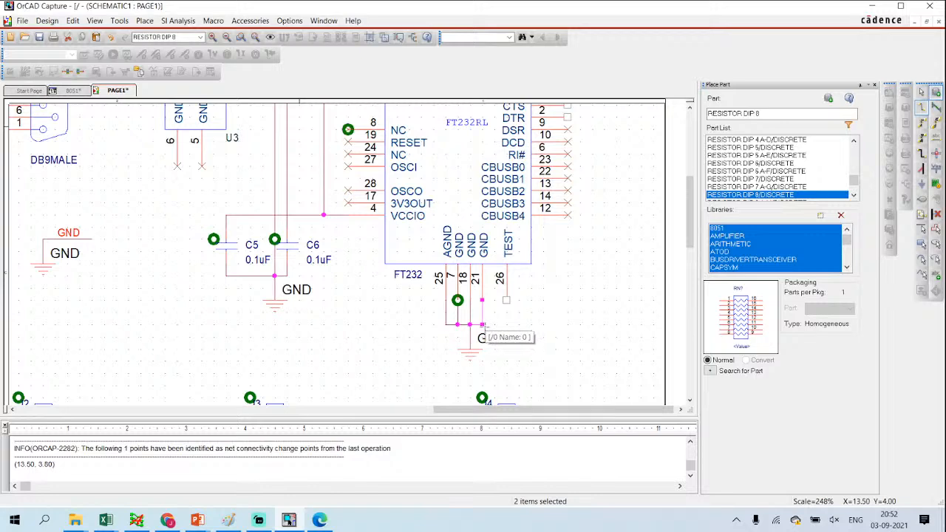
pyautogui.click(506, 299)
pyautogui.press('Escape')
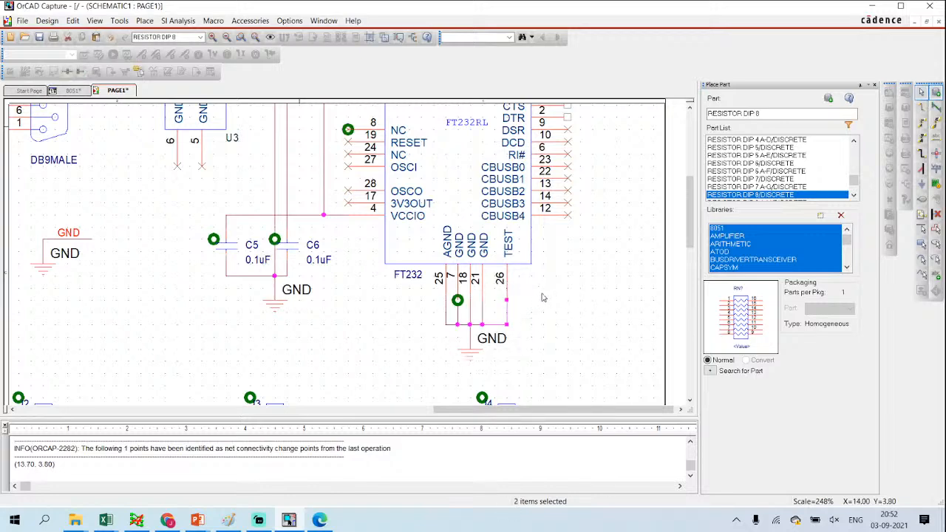
# Step: Compare the FT232RL's ground and TEST wiring and its TXD and RXD nets with the reference PDF in Edge
pyautogui.scroll(-1, 547, 295)
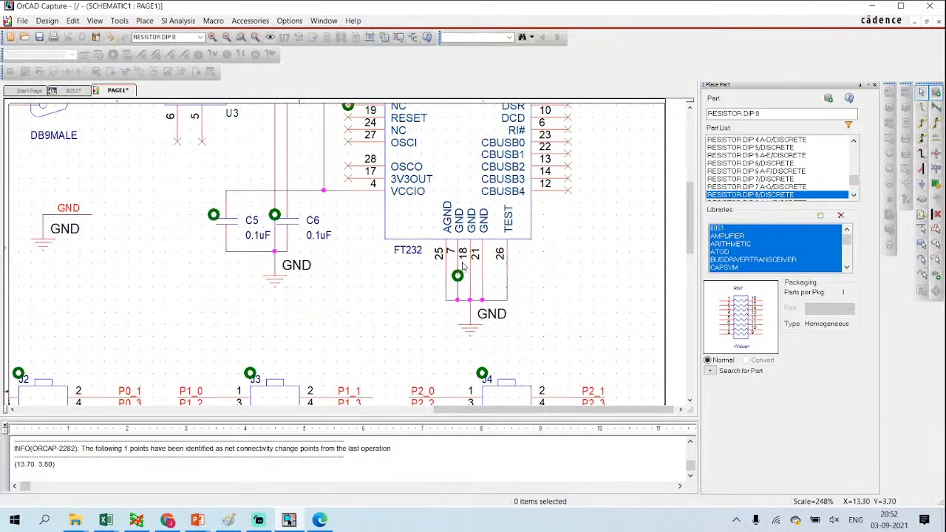
pyautogui.click(320, 520)
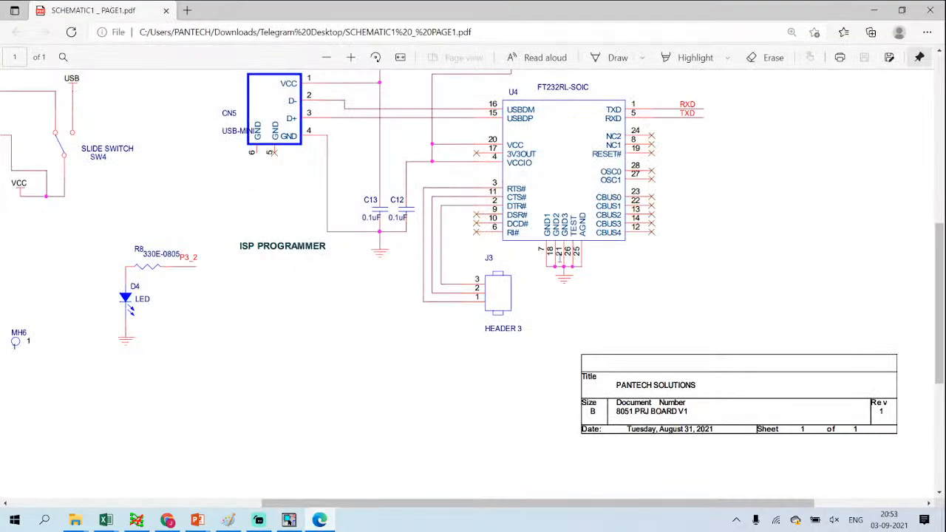
pyautogui.click(321, 520)
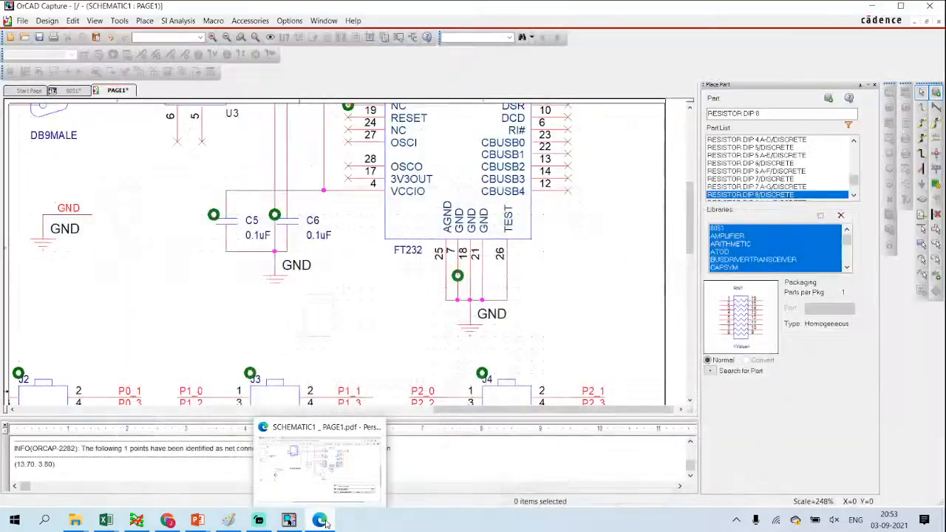
pyautogui.scroll(3, 467, 311)
pyautogui.scroll(3, 467, 308)
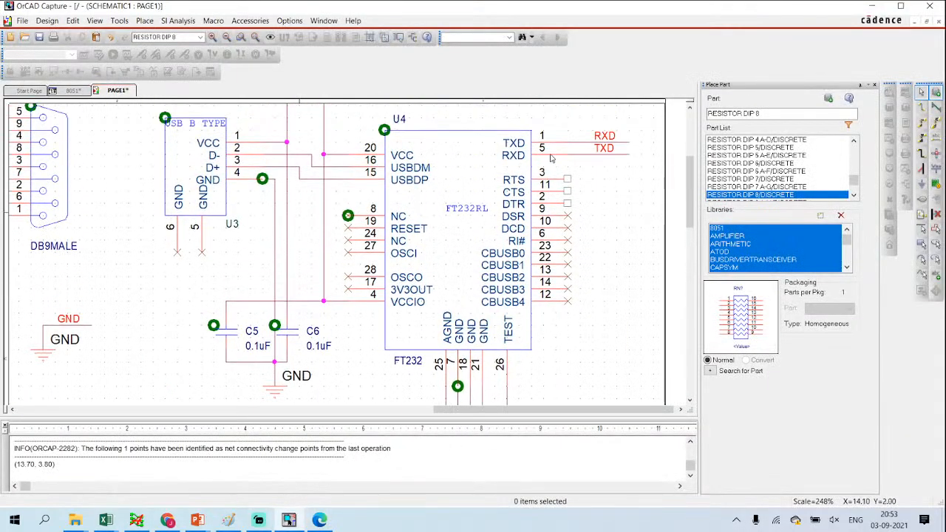
pyautogui.click(320, 520)
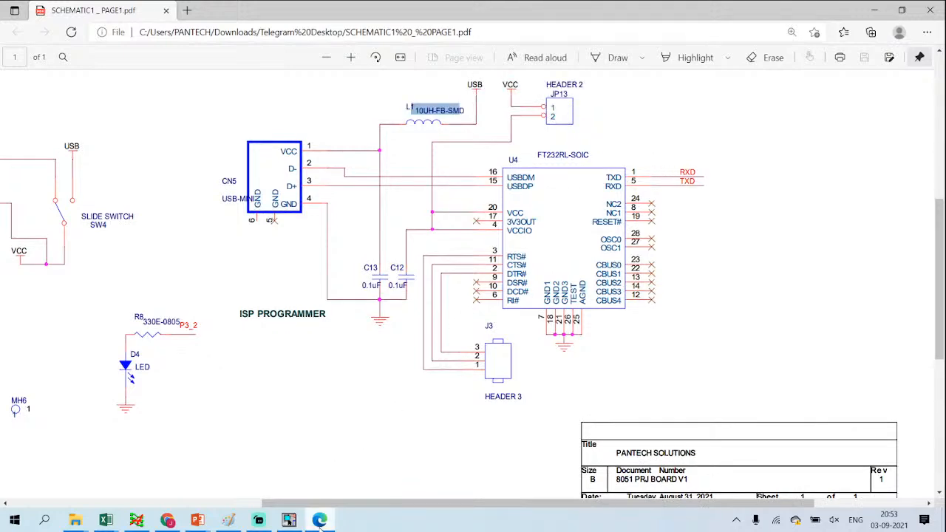
pyautogui.click(320, 520)
# Step: Review the FT232RL's RXD and TXD nets, the two-pin header and the surrounding USB and MAX232 sections in OrCAD Capture
pyautogui.scroll(3, 605, 171)
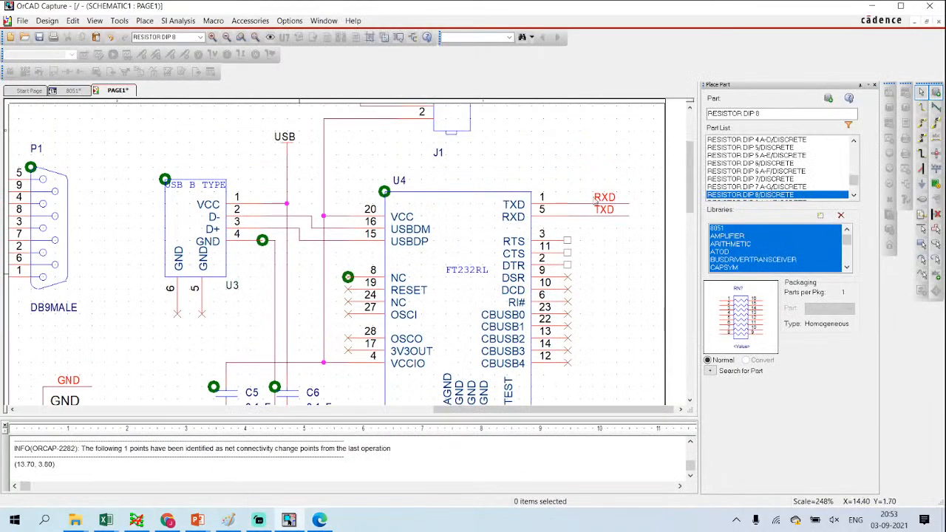
pyautogui.scroll(-2, 603, 170)
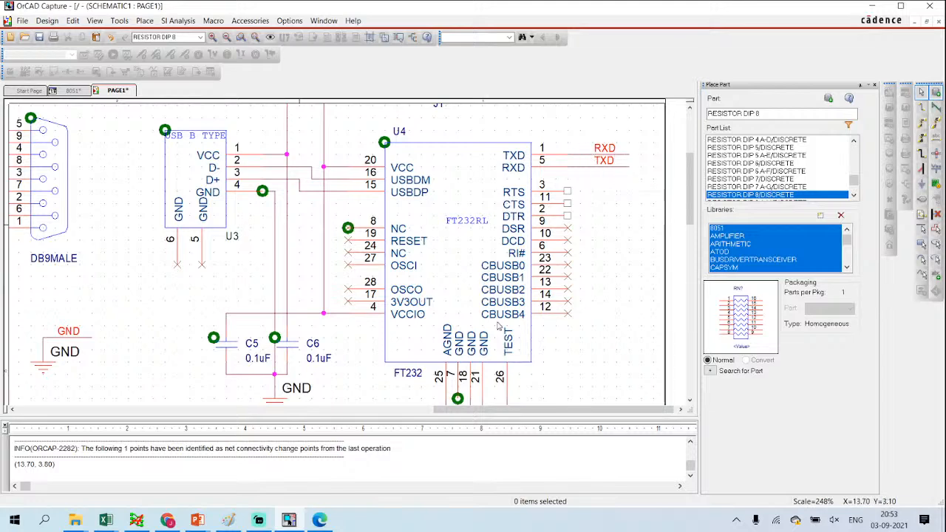
pyautogui.scroll(-1, 498, 326)
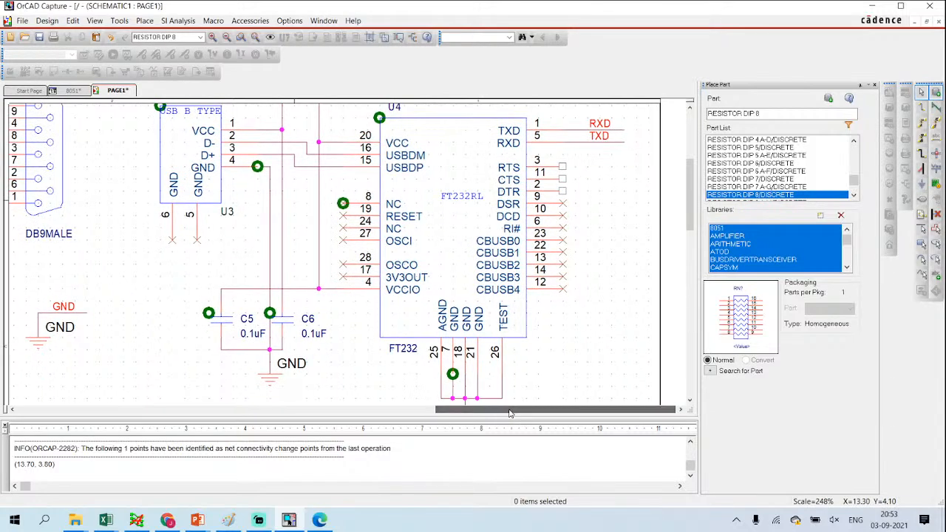
pyautogui.scroll(3, 578, 217)
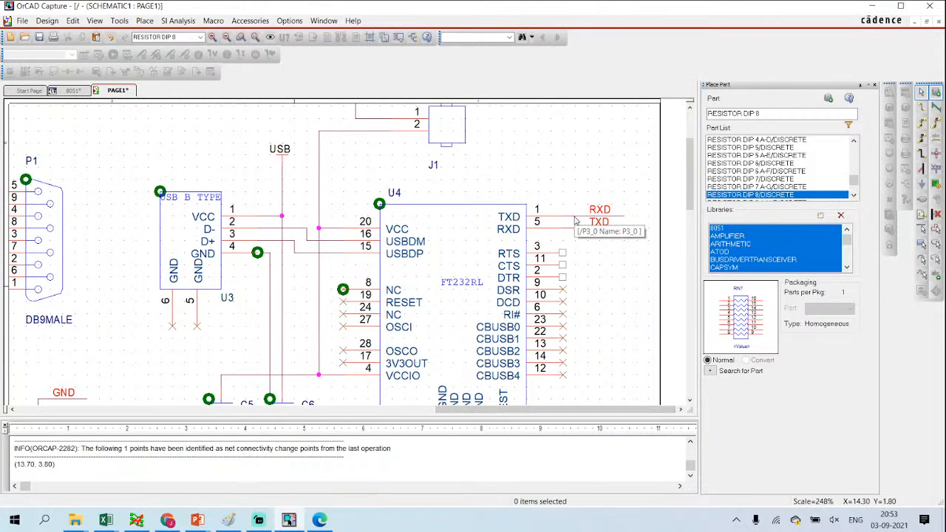
pyautogui.scroll(2, 584, 214)
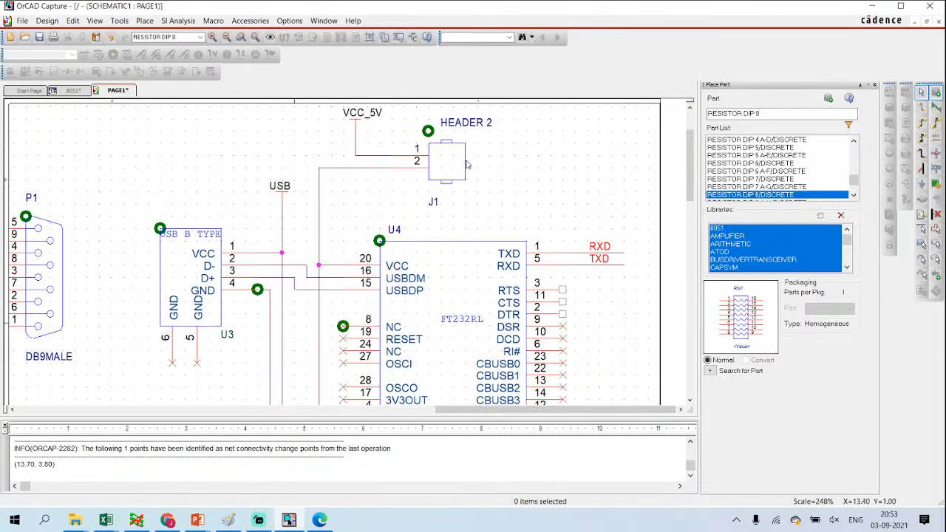
pyautogui.scroll(1, 462, 165)
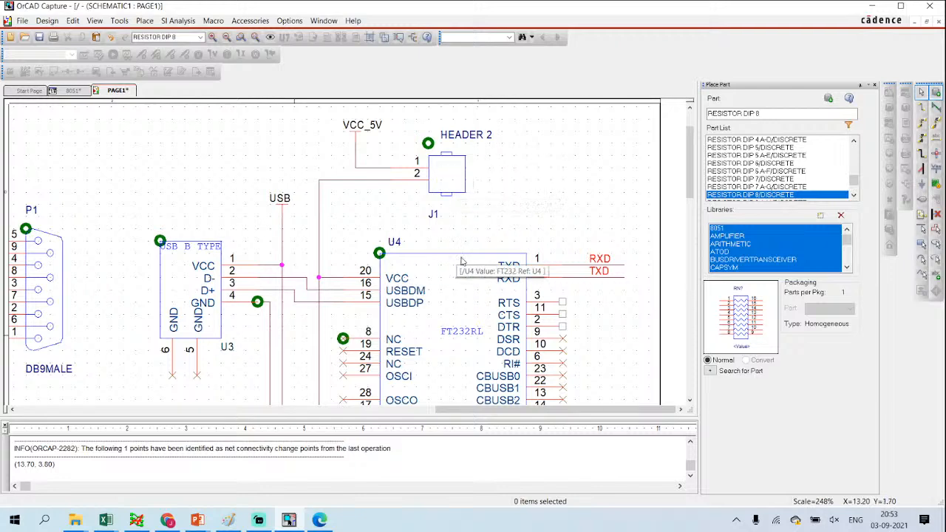
pyautogui.scroll(-1, 443, 325)
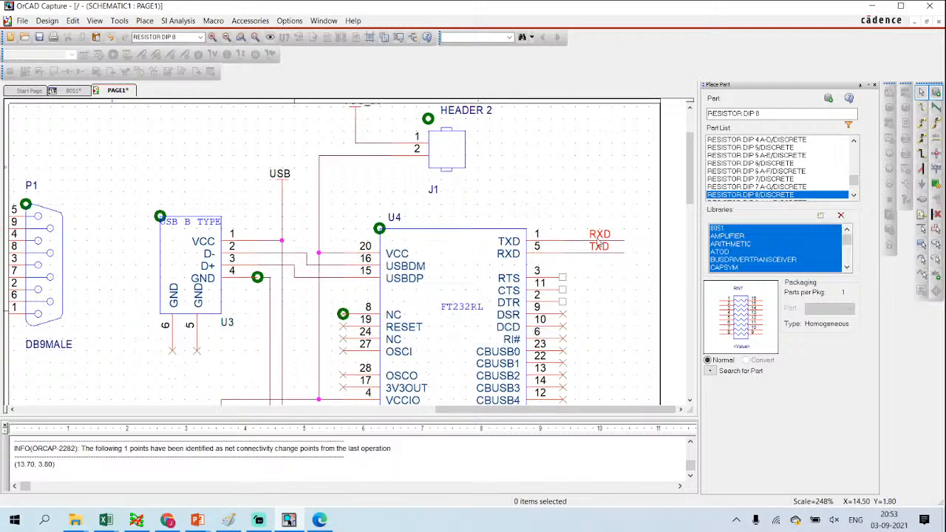
pyautogui.scroll(-2, 453, 279)
pyautogui.keyDown('ctrl'); pyautogui.scroll(-1, 431, 279); pyautogui.keyUp('ctrl')
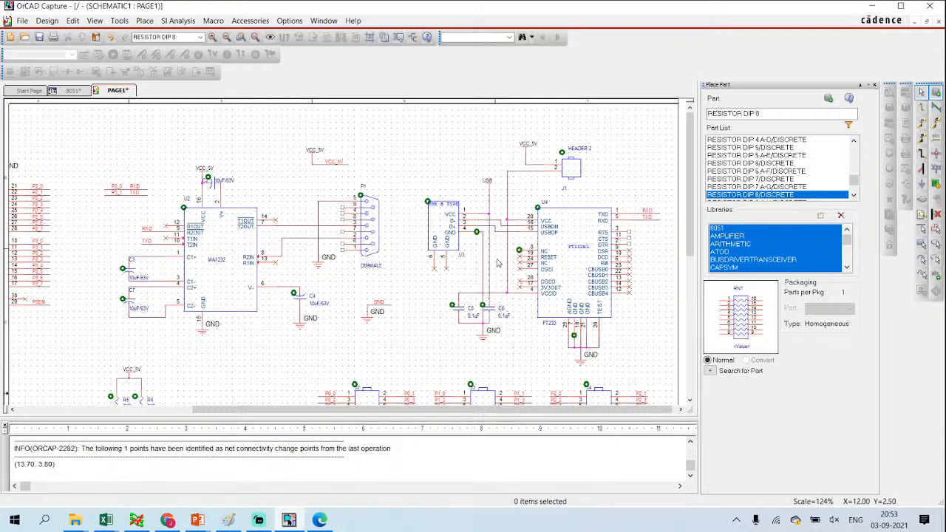
pyautogui.scroll(-1, 261, 361)
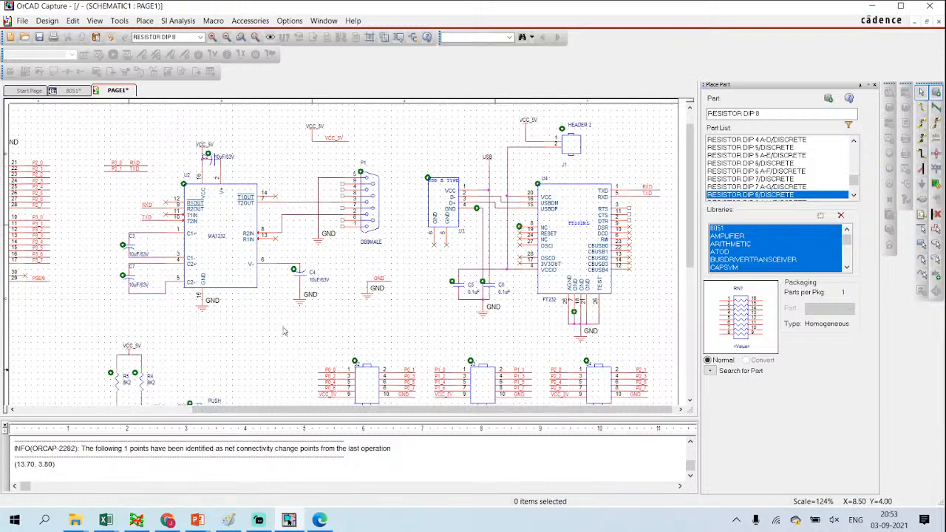
pyautogui.moveTo(375, 410); pyautogui.dragTo(454, 411)
pyautogui.keyDown('ctrl'); pyautogui.scroll(1, 603, 256); pyautogui.keyUp('ctrl')
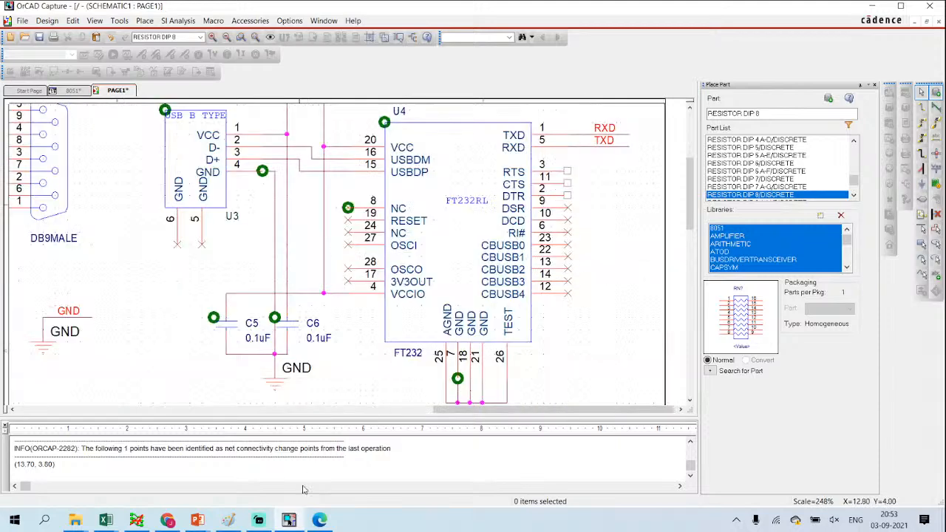
# Step: Check in the reference PDF how the three-pin header connects to the FT232RL's RTS, CTS and DTR pins, returning to OrCAD Capture
pyautogui.click(319, 522)
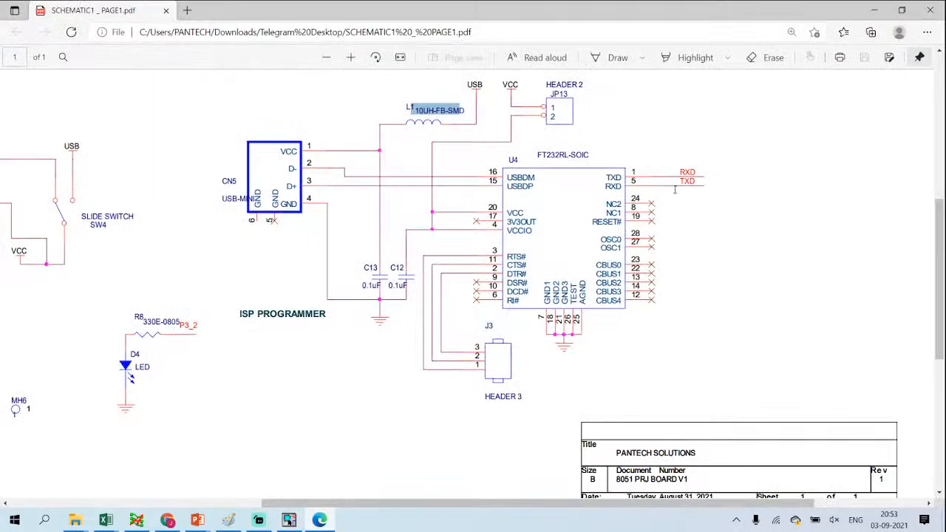
pyautogui.scroll(1, 624, 244)
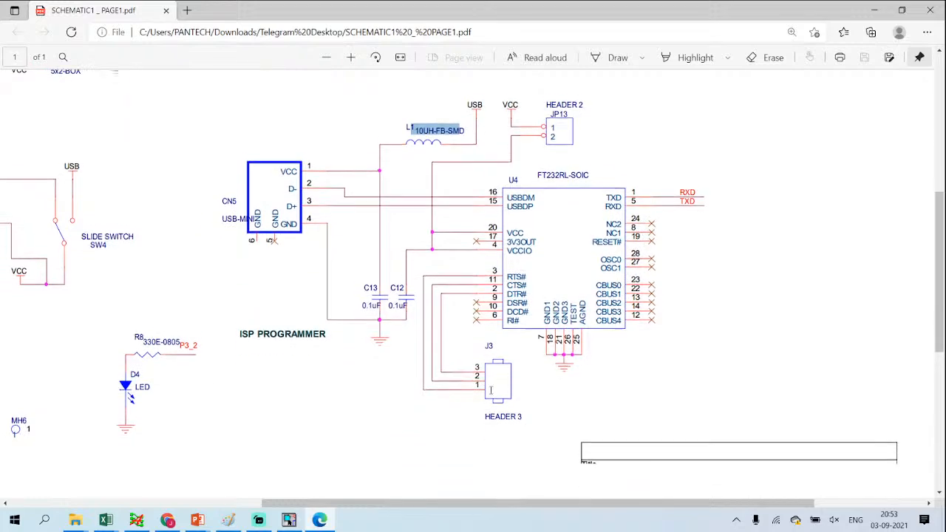
pyautogui.click(288, 521)
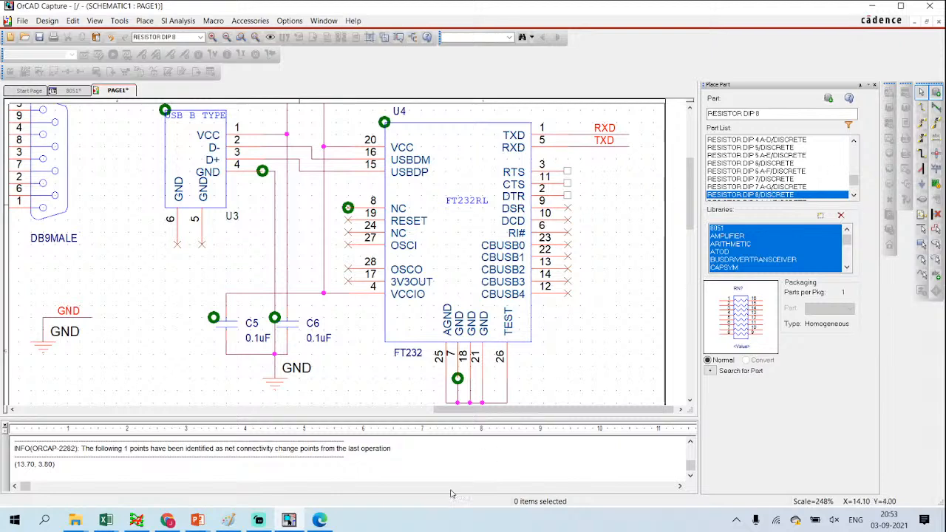
pyautogui.click(330, 522)
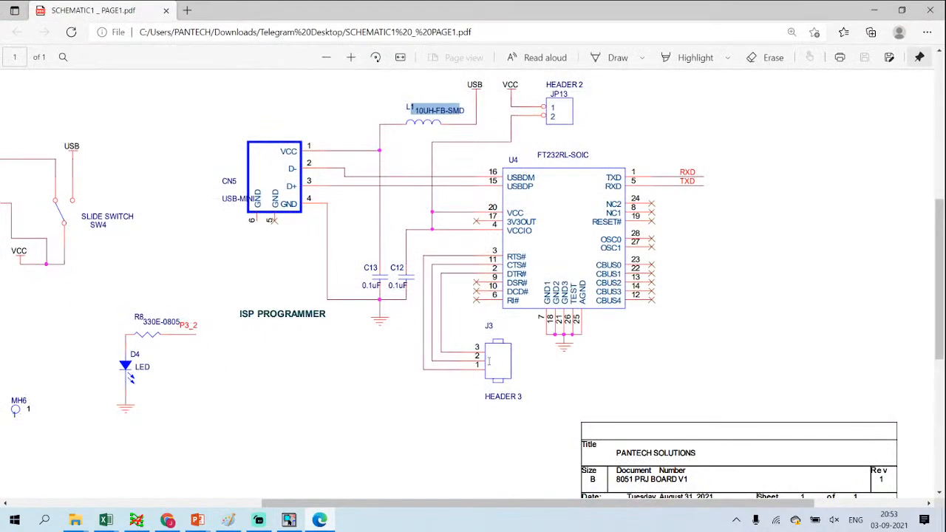
pyautogui.moveTo(318, 522)
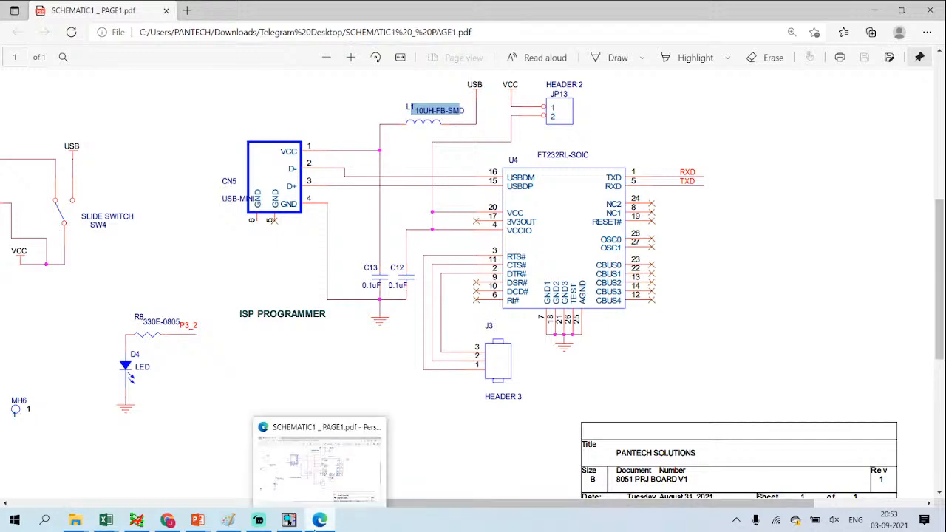
pyautogui.click(321, 521)
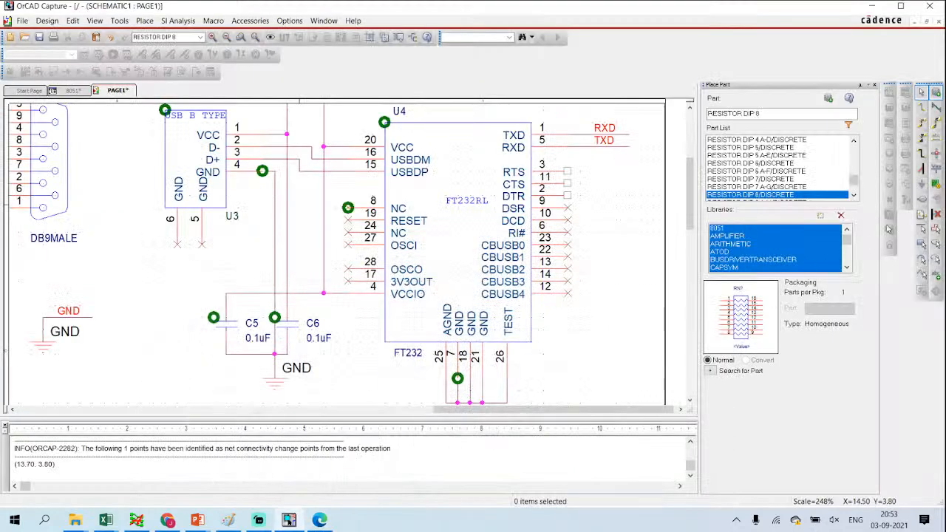
# Step: Place no-connect markers on the FT232RL's unused RTS, CTS and DTR pins
pyautogui.click(937, 214)
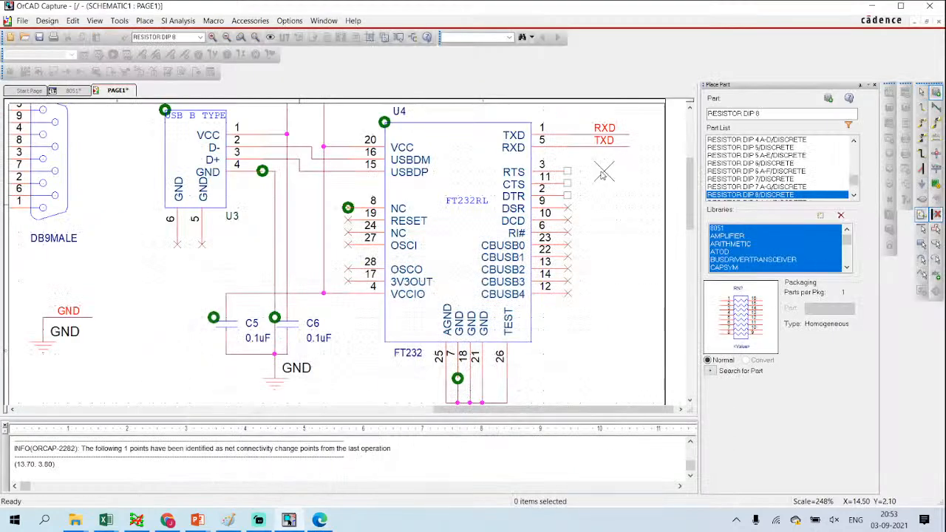
pyautogui.click(568, 172)
pyautogui.click(568, 183)
pyautogui.click(568, 196)
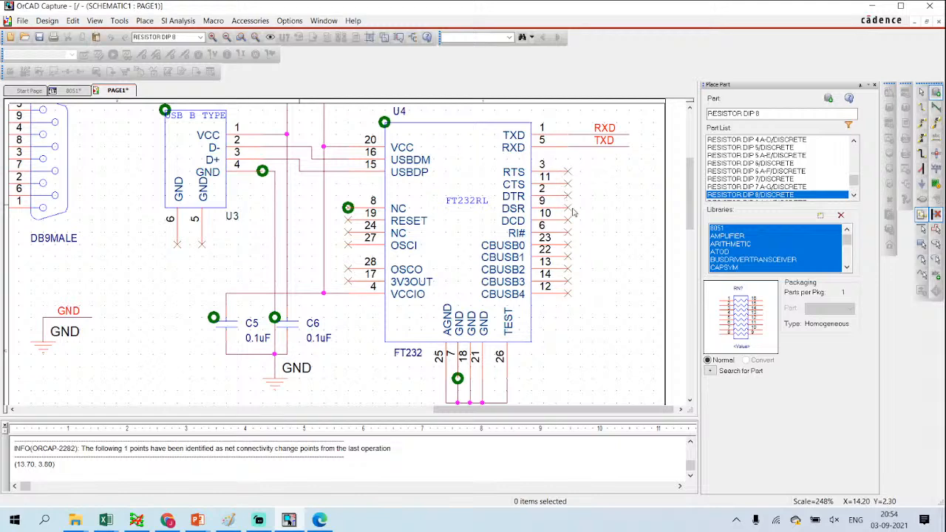
# Step: Compare the FT232RL's RTS, CTS, DTR, NC, RESET and oscillator pins between the reference PDF in Edge and OrCAD Capture
pyautogui.click(322, 521)
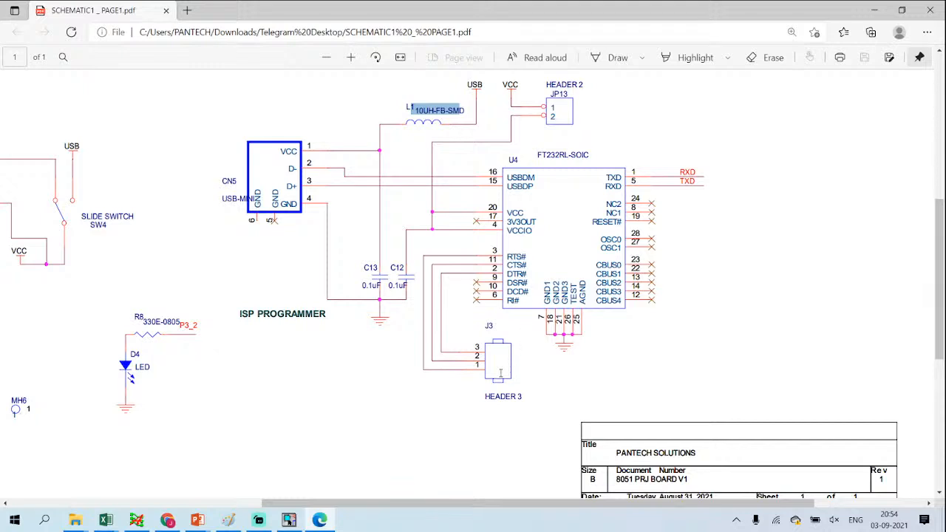
pyautogui.click(288, 521)
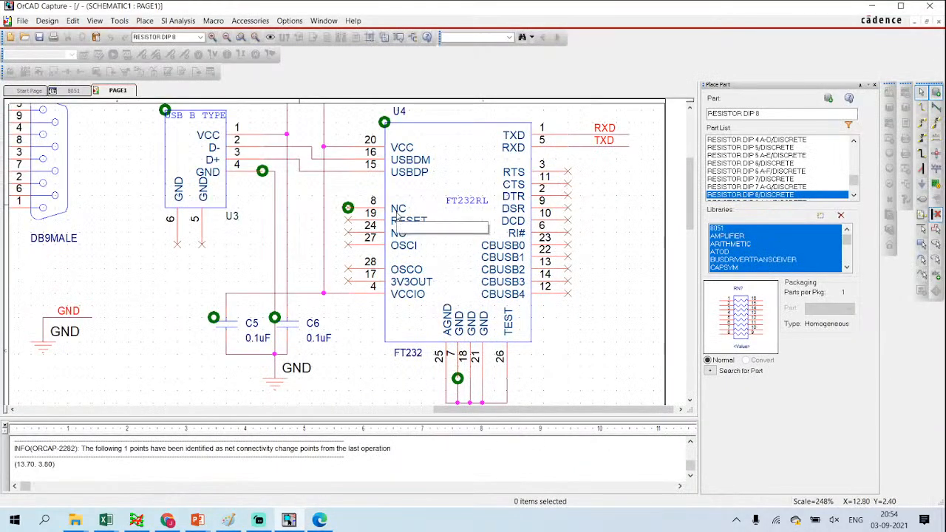
pyautogui.click(320, 521)
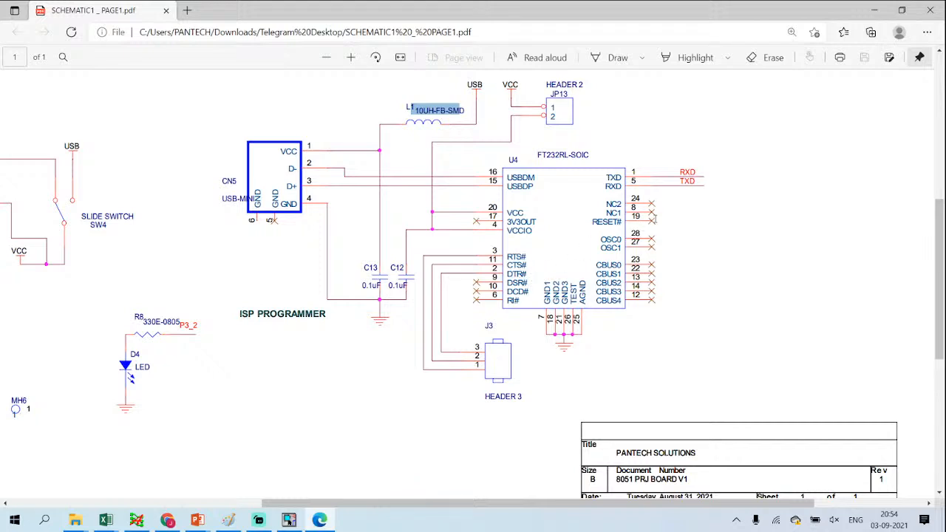
pyautogui.click(323, 519)
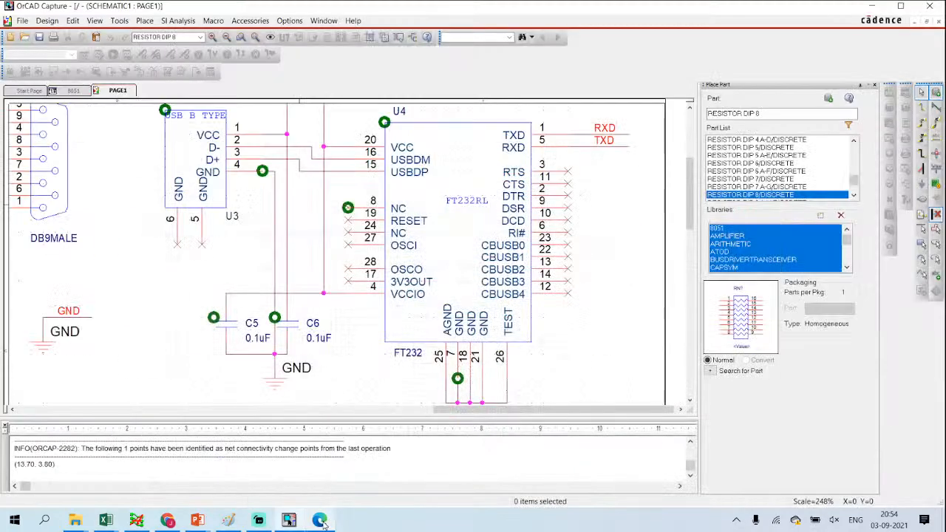
pyautogui.click(322, 520)
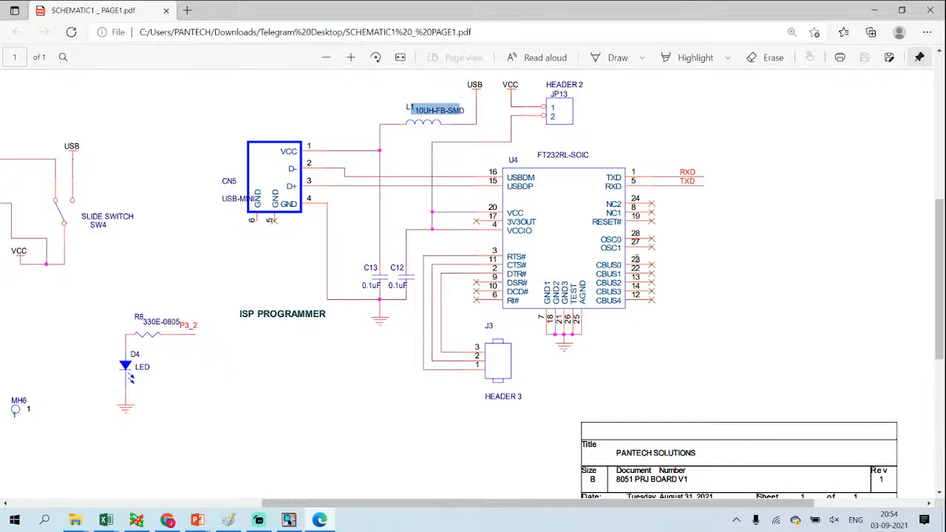
pyautogui.click(319, 520)
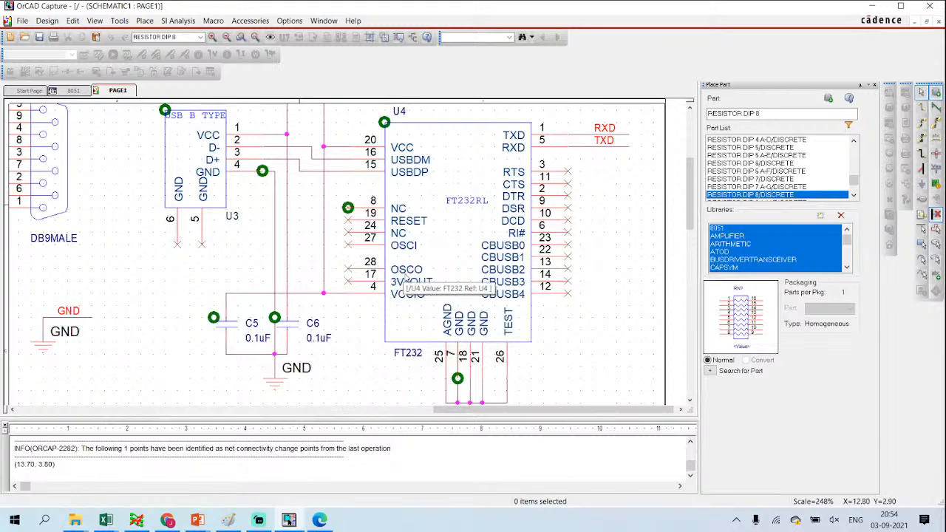
# Step: Check the FT232RL's 3V3OUT, VCCIO and remaining unconnected pins in the Edge reference PDF against the OrCAD Capture schematic
pyautogui.click(289, 521)
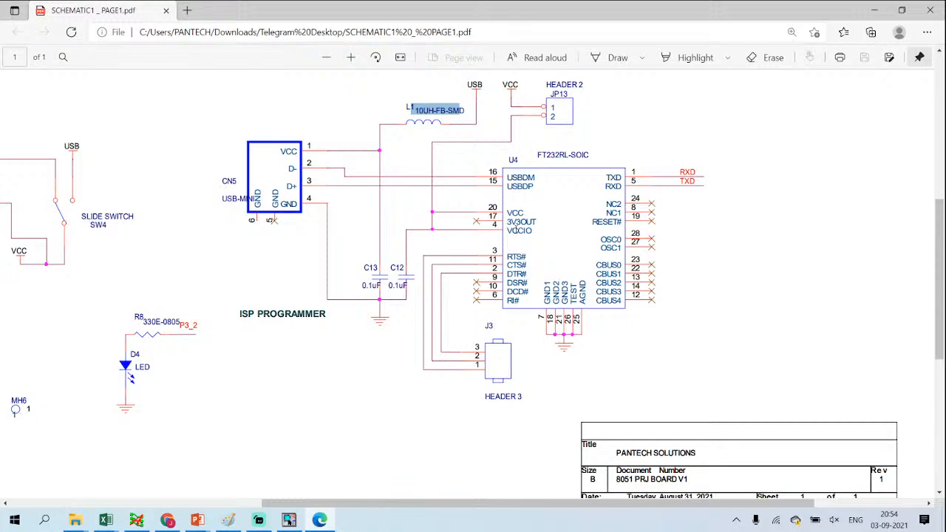
pyautogui.moveTo(510, 222); pyautogui.dragTo(538, 222)
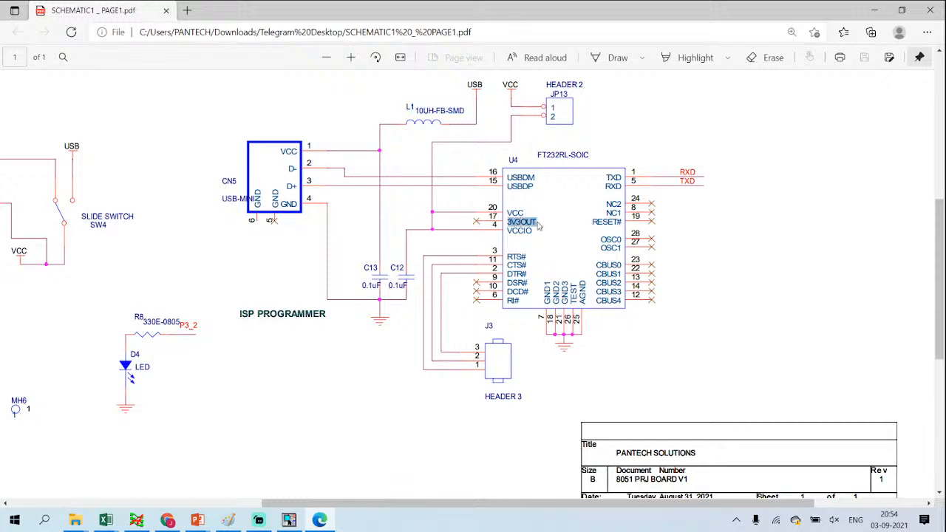
pyautogui.click(608, 259)
pyautogui.click(320, 521)
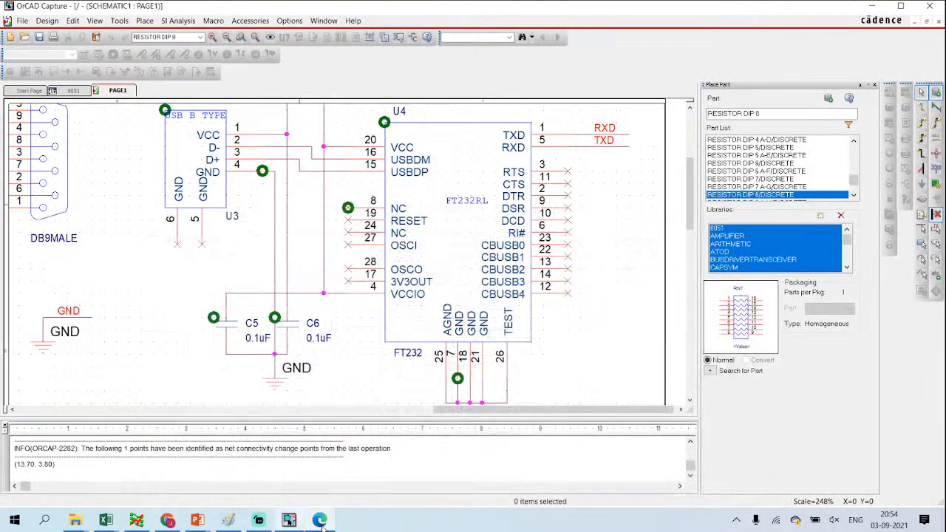
pyautogui.click(320, 521)
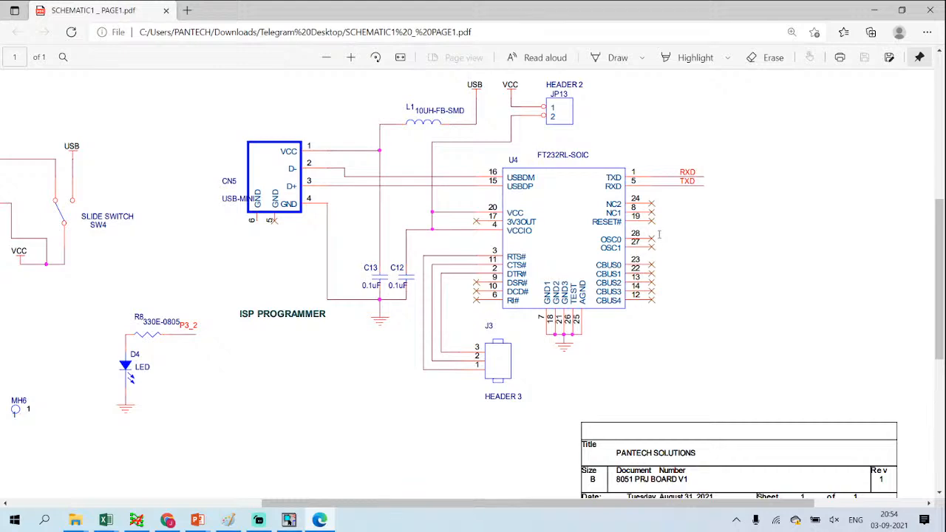
pyautogui.click(319, 521)
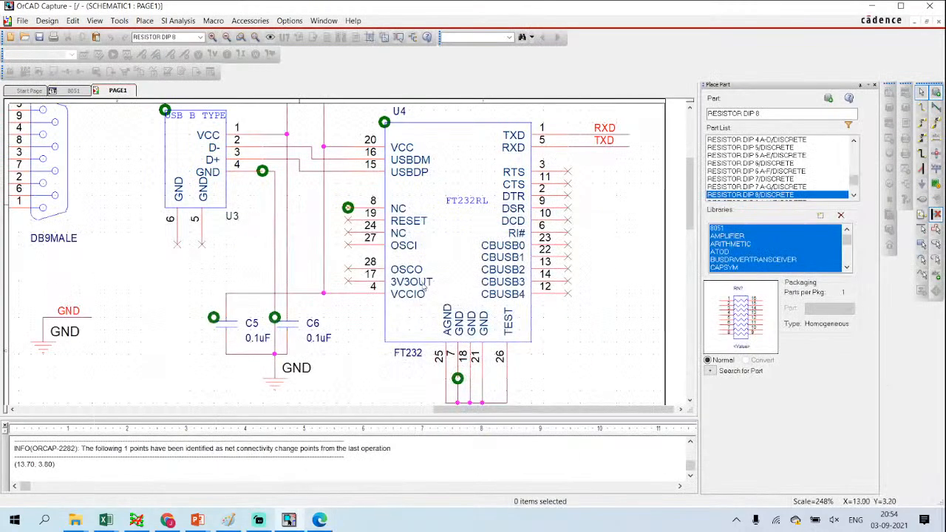
# Step: Examine the rest of the reference schematic in Edge, focusing on the mounting-hole symbols MH1 to MH6
pyautogui.click(319, 520)
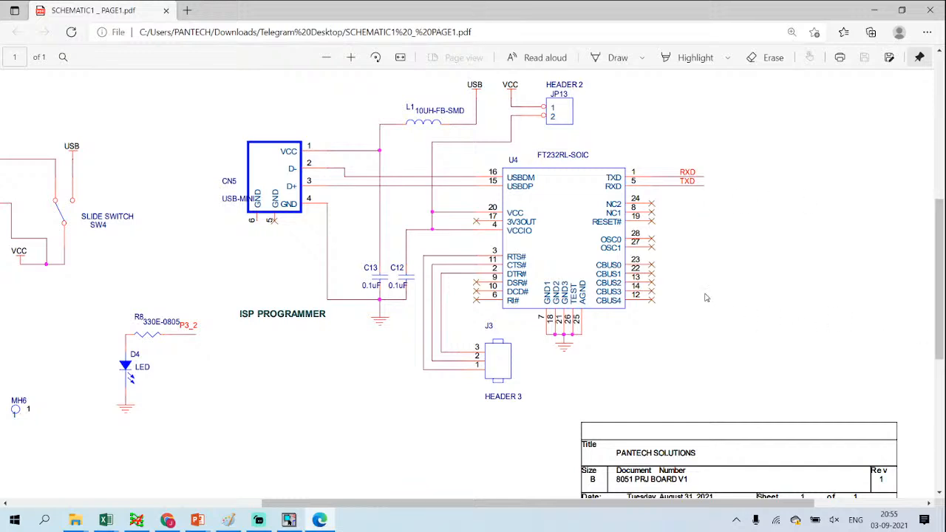
pyautogui.scroll(-1, 635, 283)
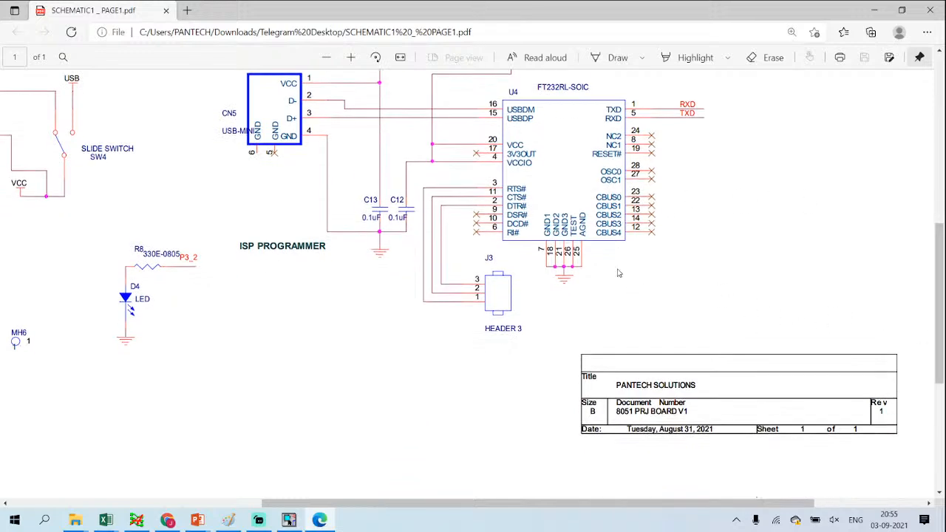
pyautogui.scroll(2, 545, 252)
pyautogui.keyDown('ctrl'); pyautogui.scroll(-4, 544, 251); pyautogui.keyUp('ctrl')
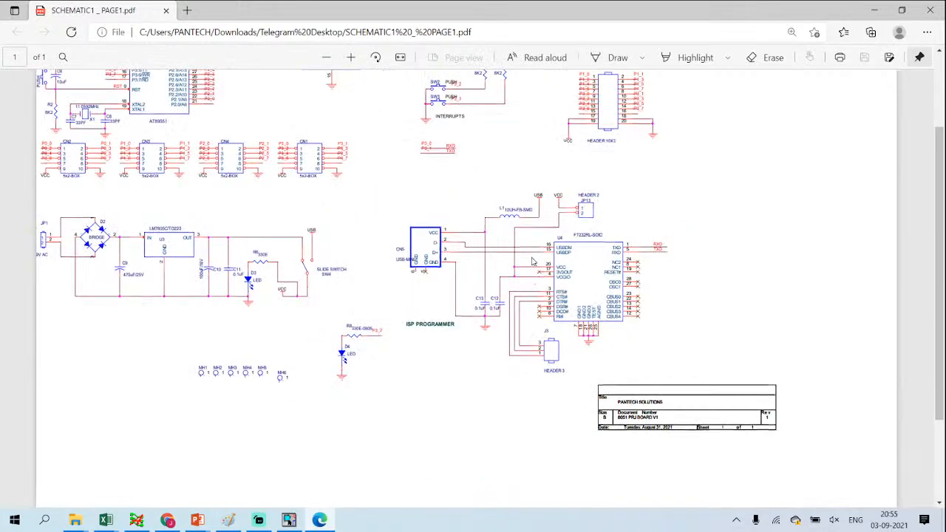
pyautogui.keyDown('ctrl'); pyautogui.scroll(-1, 426, 399); pyautogui.keyUp('ctrl')
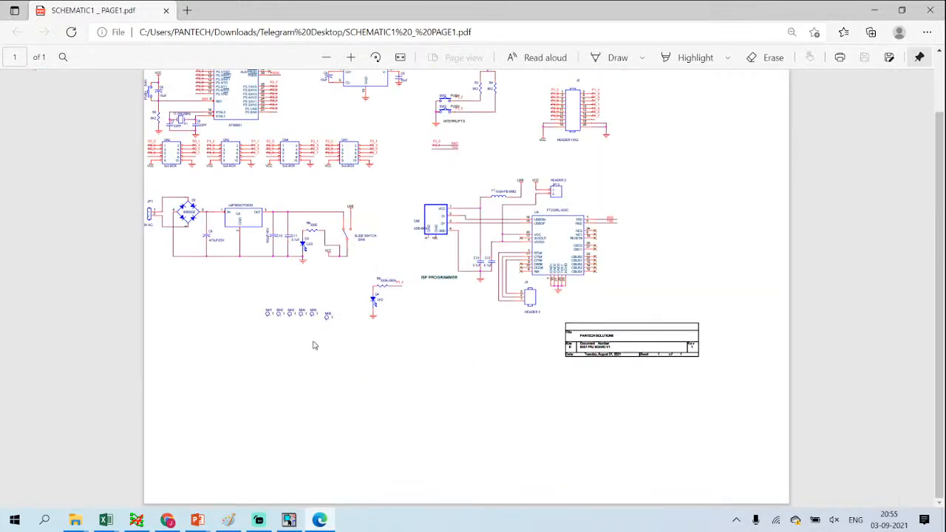
pyautogui.keyDown('ctrl'); pyautogui.scroll(2, 314, 345); pyautogui.keyUp('ctrl')
pyautogui.scroll(2, 148, 348)
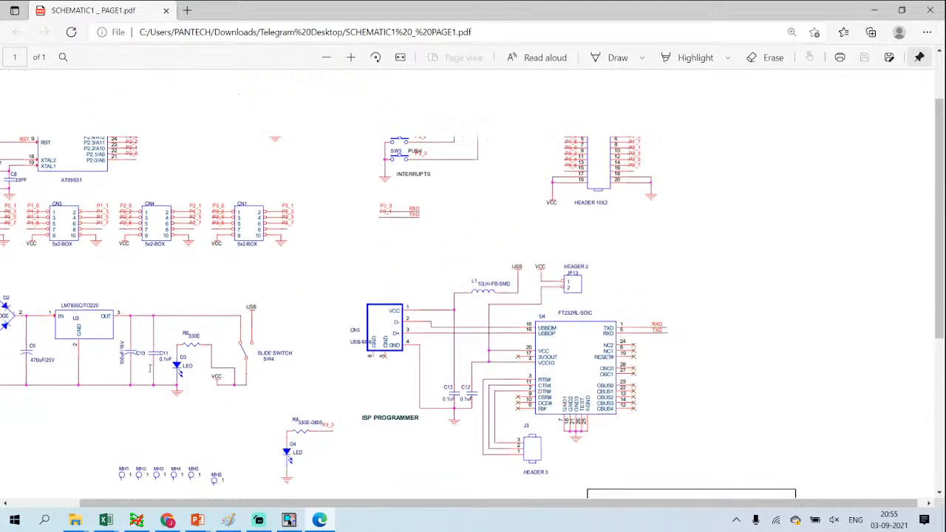
pyautogui.scroll(-3, 140, 369)
pyautogui.keyDown('ctrl'); pyautogui.scroll(3, 130, 296); pyautogui.keyUp('ctrl')
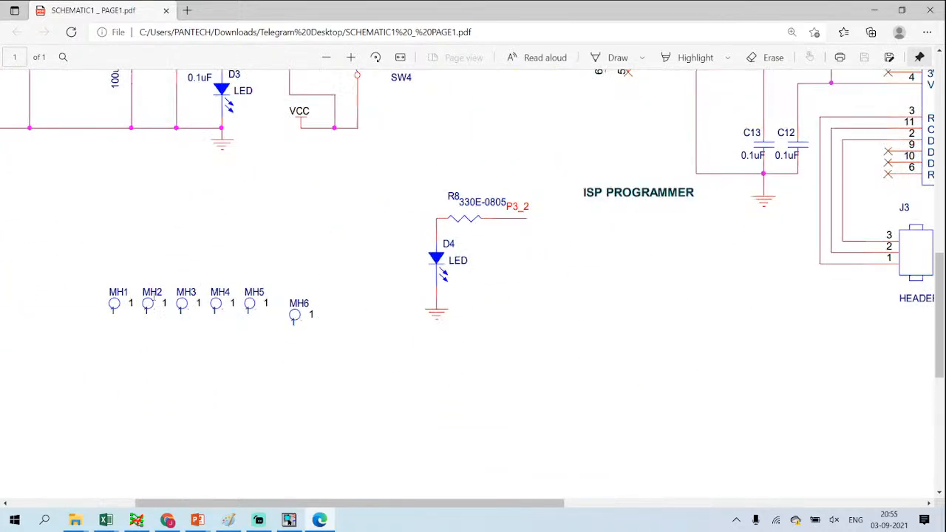
pyautogui.keyDown('ctrl'); pyautogui.scroll(1, 172, 297); pyautogui.keyUp('ctrl')
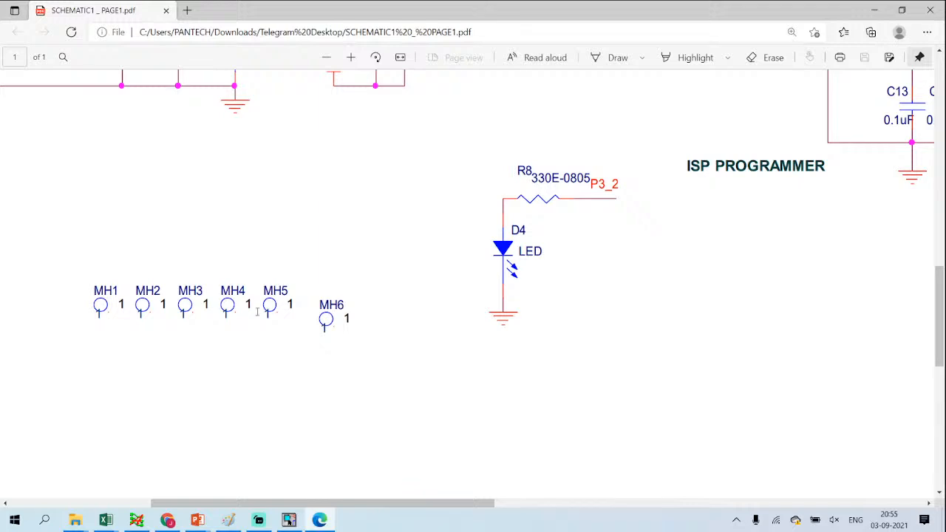
pyautogui.keyDown('ctrl'); pyautogui.scroll(-3, 317, 380); pyautogui.keyUp('ctrl')
# Step: Switch to OrCAD Capture and create a new part named MH with reference prefix MH in the 8051.olb library
pyautogui.hotkey('alt', 'Tab')
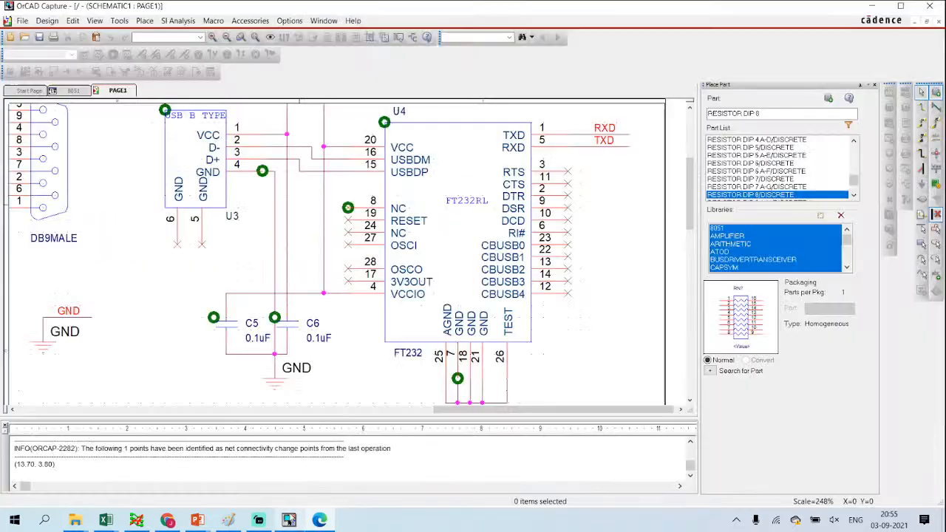
pyautogui.click(73, 90)
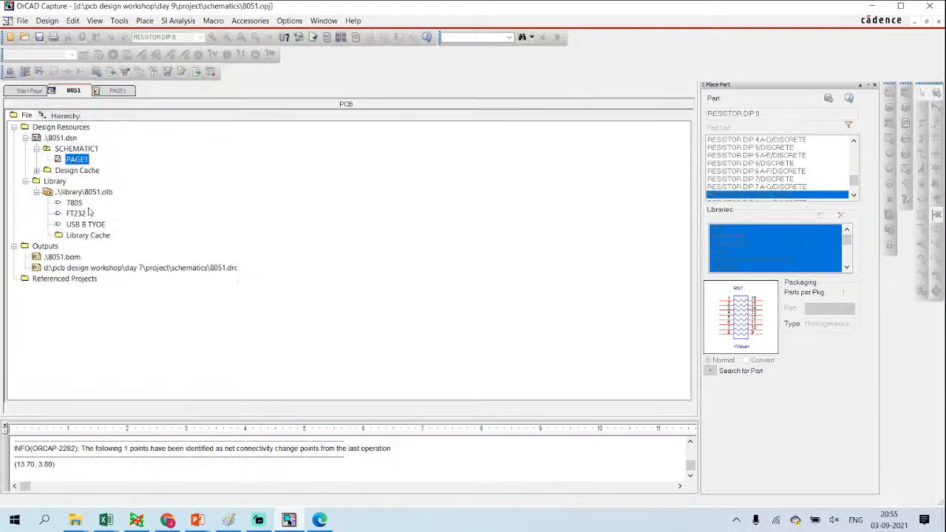
pyautogui.rightClick(114, 193)
pyautogui.click(185, 203)
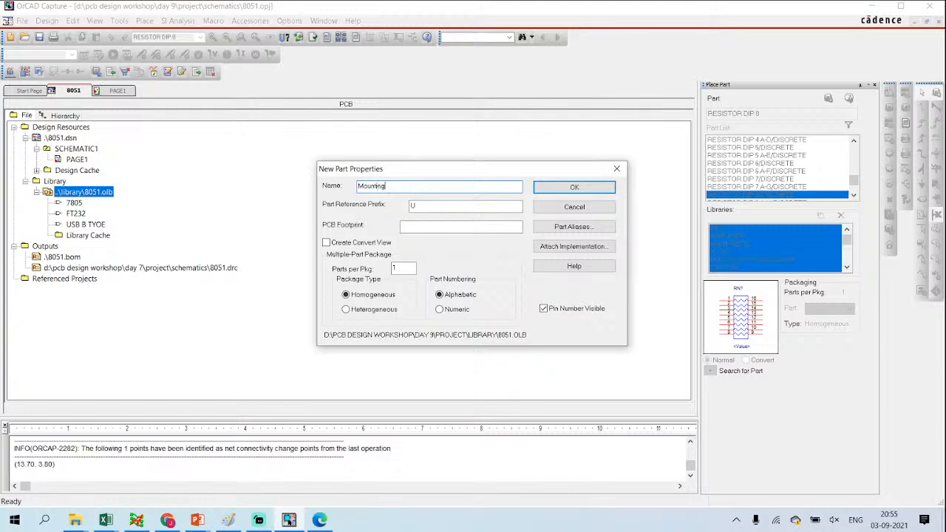
pyautogui.click(319, 520)
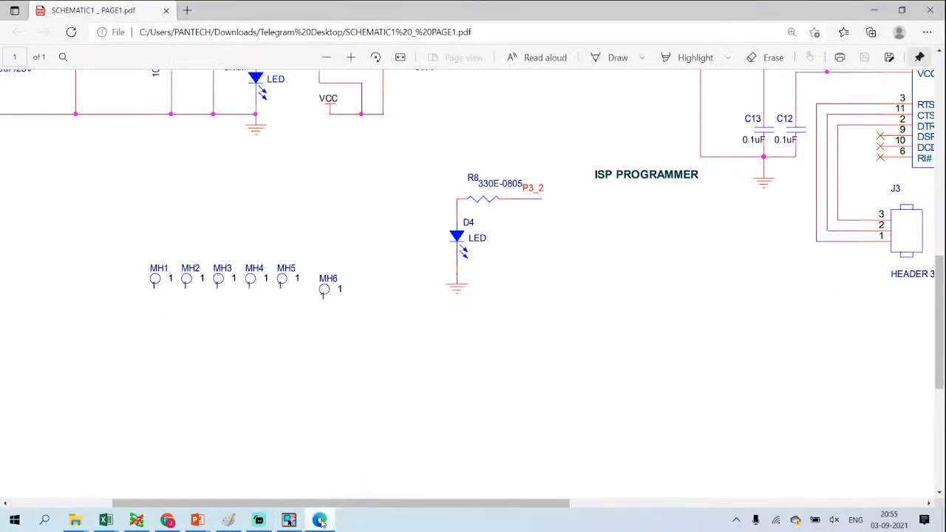
pyautogui.click(320, 522)
pyautogui.moveTo(420, 207); pyautogui.dragTo(391, 206)
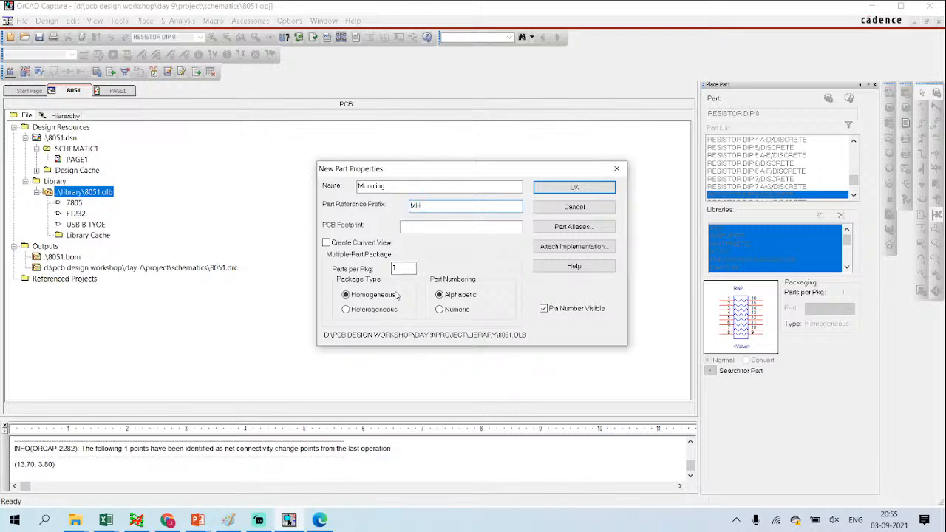
pyautogui.click(324, 521)
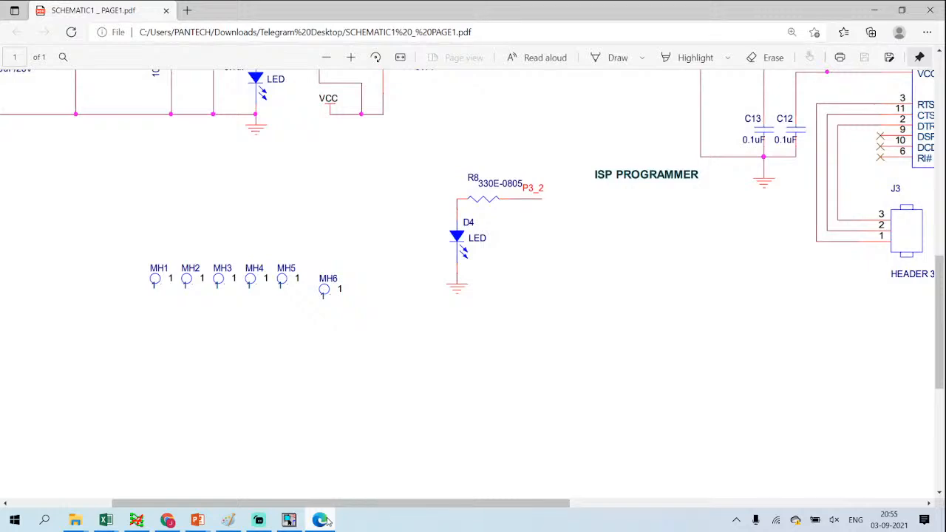
pyautogui.click(326, 521)
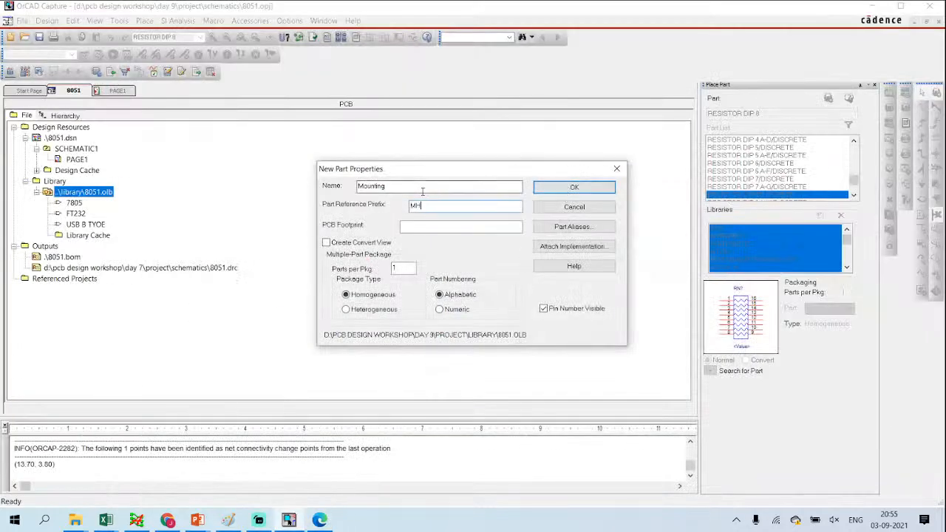
pyautogui.moveTo(390, 187); pyautogui.dragTo(334, 189)
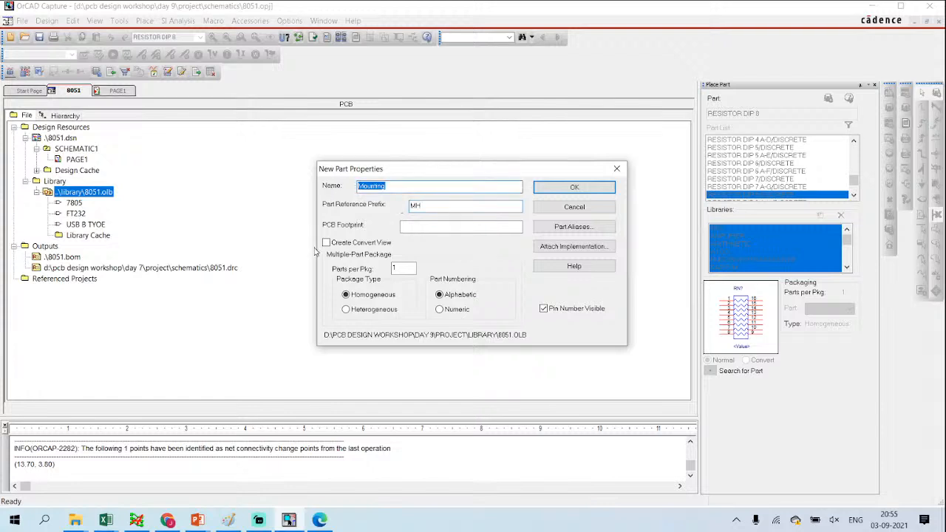
pyautogui.write('m')
pyautogui.click(571, 188)
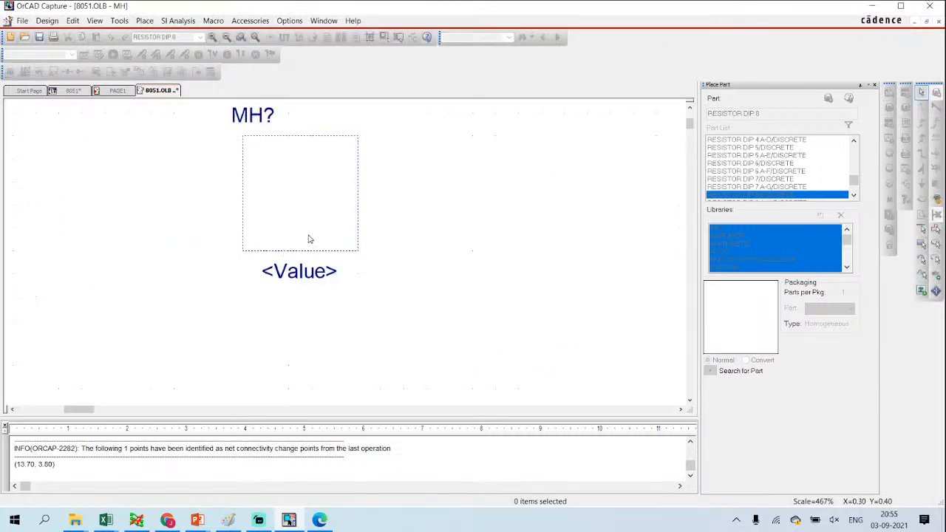
# Step: Draw a rectangle about 0.50 by 0.40 inside the MH part's body outline
pyautogui.press('o')
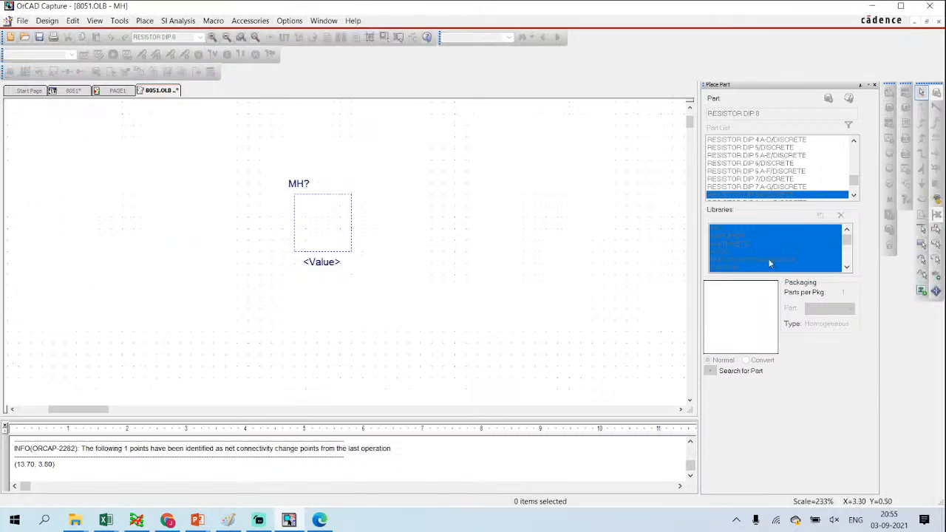
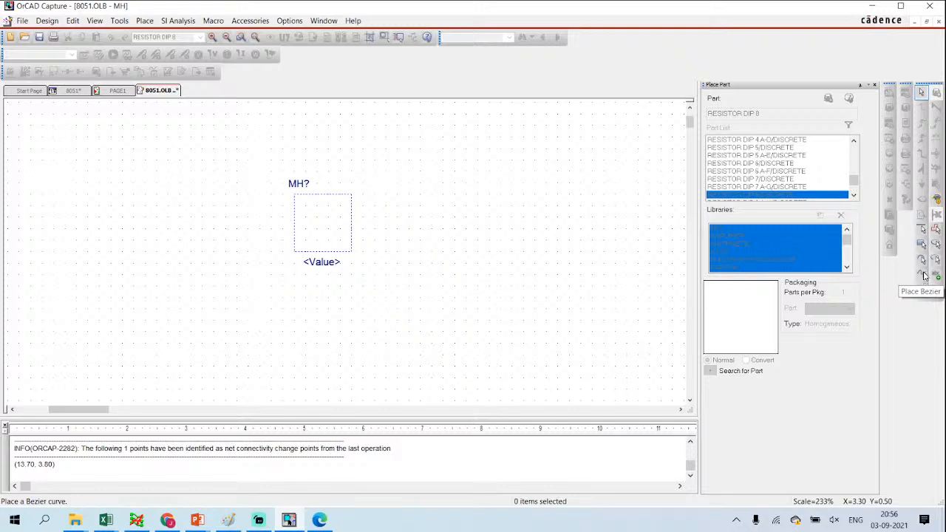
pyautogui.click(922, 244)
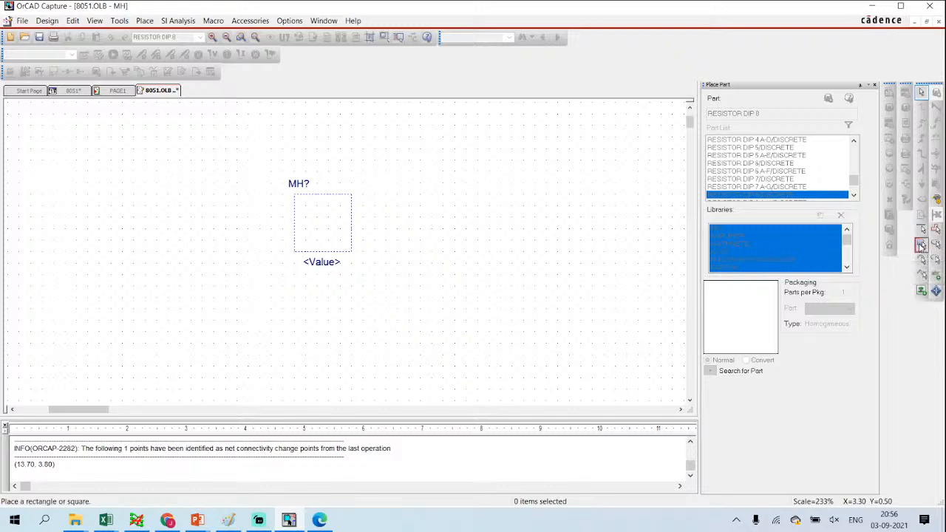
pyautogui.moveTo(299, 200); pyautogui.dragTo(351, 240)
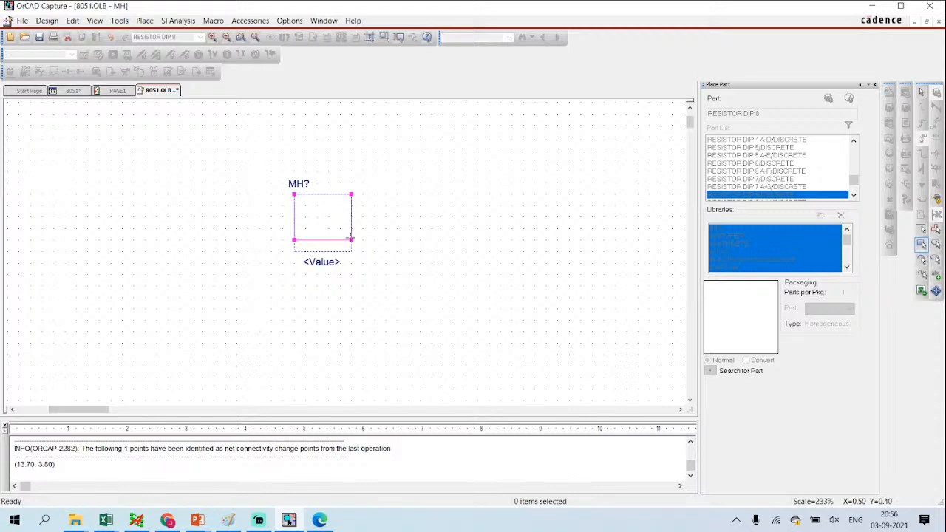
pyautogui.press('Escape')
pyautogui.click(370, 256)
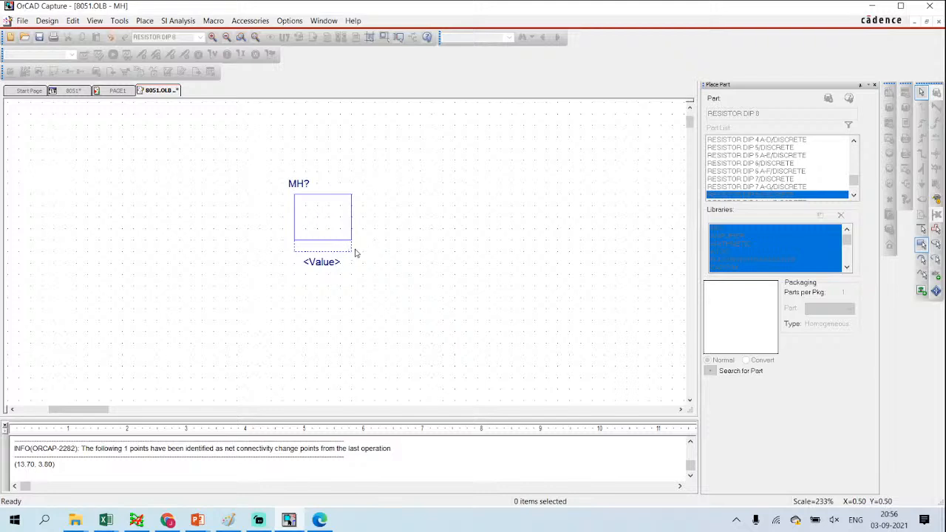
# Step: Shrink the MH part's dashed body outline to the rectangle's lower edge and check the mounting-hole symbols in the reference PDF
pyautogui.click(340, 254)
pyautogui.moveTo(351, 253); pyautogui.dragTo(351, 240)
pyautogui.click(319, 520)
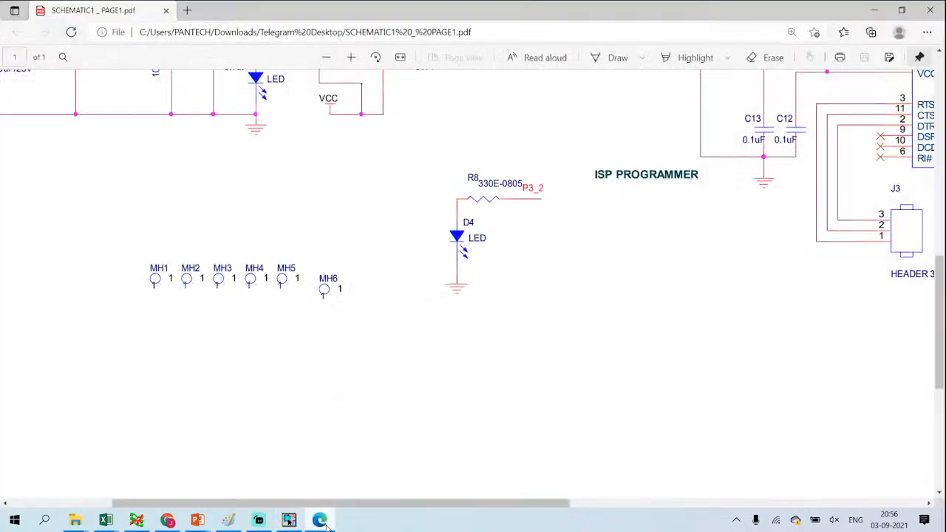
# Step: Examine the shape of the mounting-hole symbols MH1 to MH6 in the reference PDF and return to OrCAD Capture
pyautogui.keyDown('ctrl'); pyautogui.scroll(5, 233, 332); pyautogui.keyUp('ctrl')
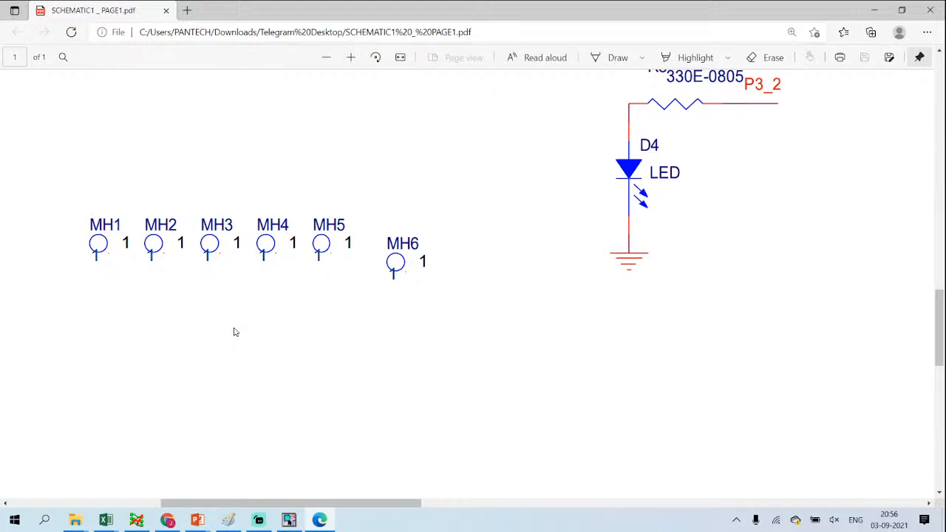
pyautogui.keyDown('ctrl'); pyautogui.scroll(-5, 233, 332); pyautogui.keyUp('ctrl')
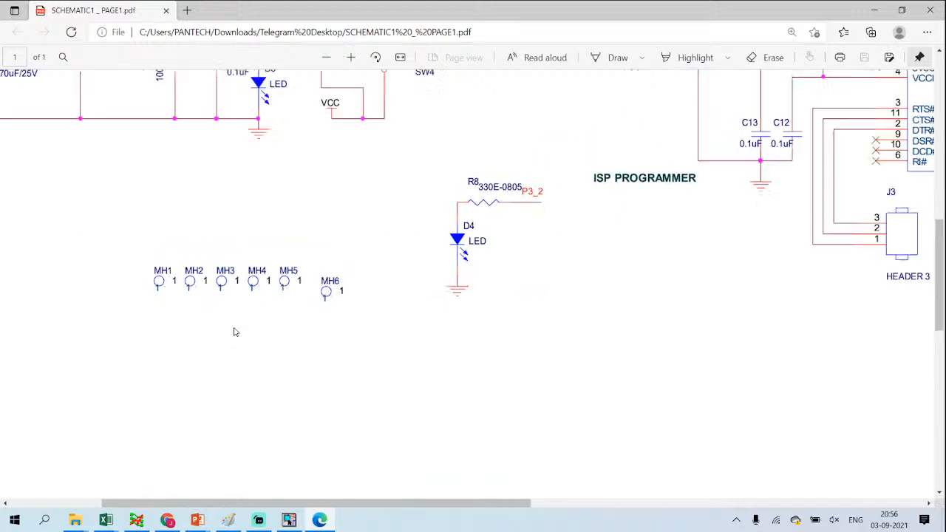
pyautogui.click(319, 520)
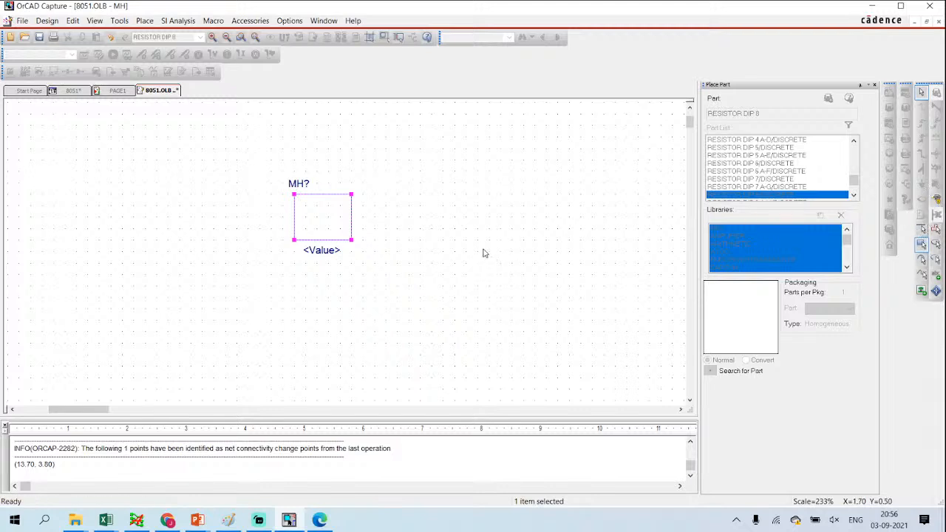
# Step: Save the MH part and draw an ellipse about 0.40 by 0.30 inside its rectangle
pyautogui.press('o')
pyautogui.hotkey('ctrl', 's')
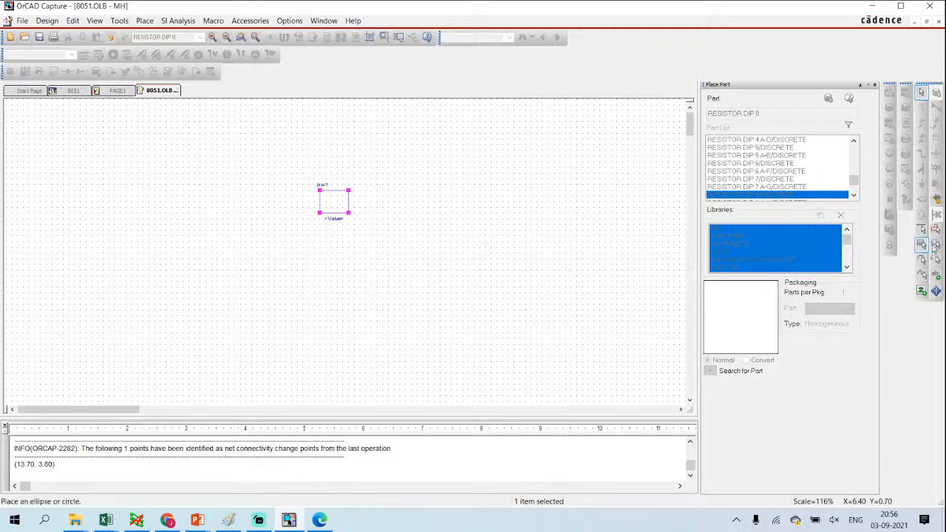
pyautogui.click(937, 245)
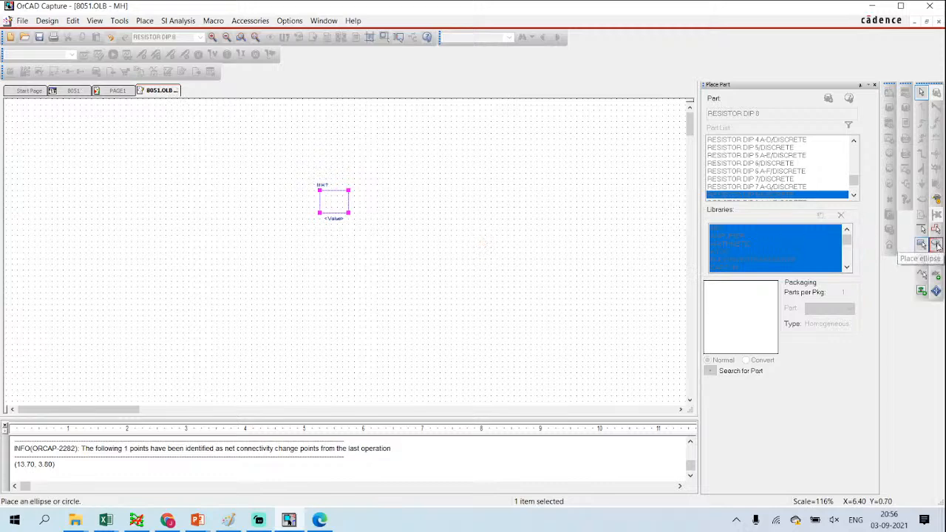
pyautogui.moveTo(326, 195)
pyautogui.mouseDown()
pyautogui.moveTo(349, 215)
pyautogui.moveTo(325, 195)
pyautogui.mouseUp()
pyautogui.hotkey('ctrl', 'z')
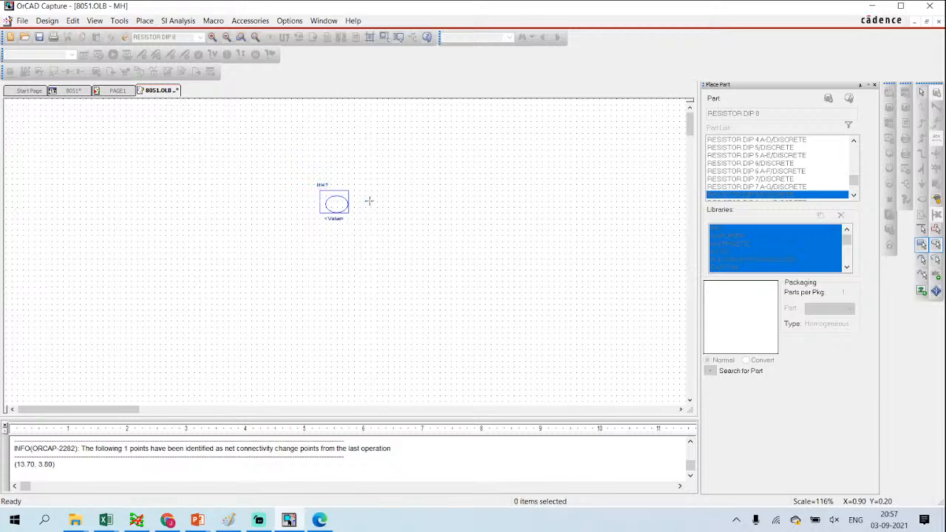
pyautogui.press('i')
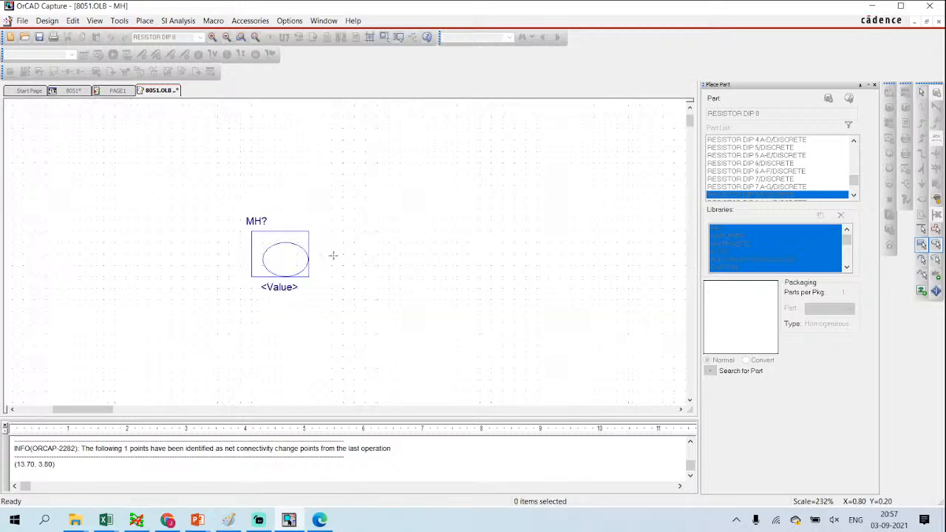
pyautogui.press('Escape')
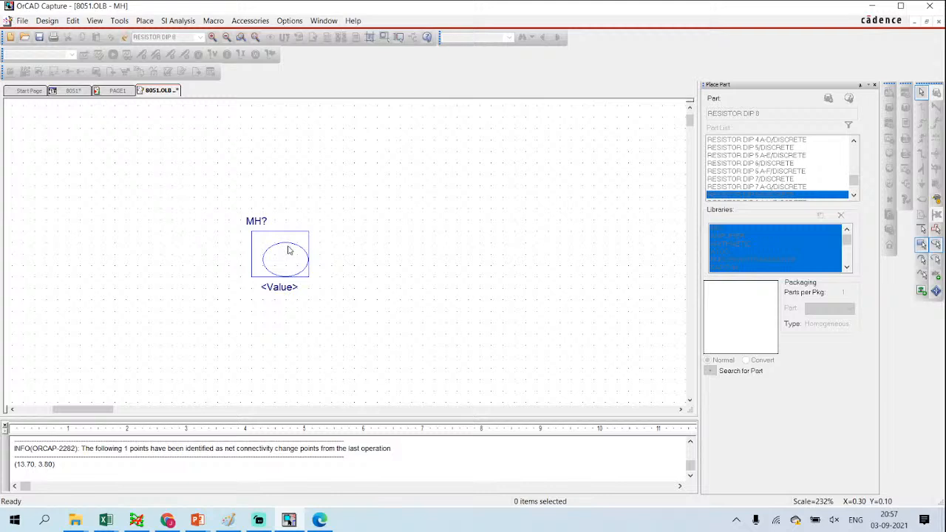
# Step: Centre the ellipse inside the MH part's rectangle with grid snapping temporarily off, and save the part
pyautogui.click(289, 247)
pyautogui.moveTo(289, 247); pyautogui.dragTo(282, 244)
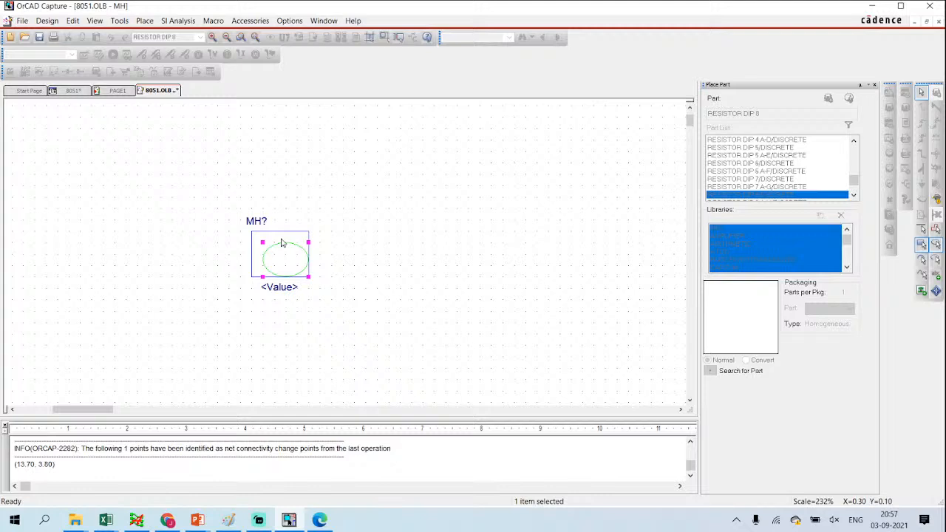
pyautogui.click(347, 241)
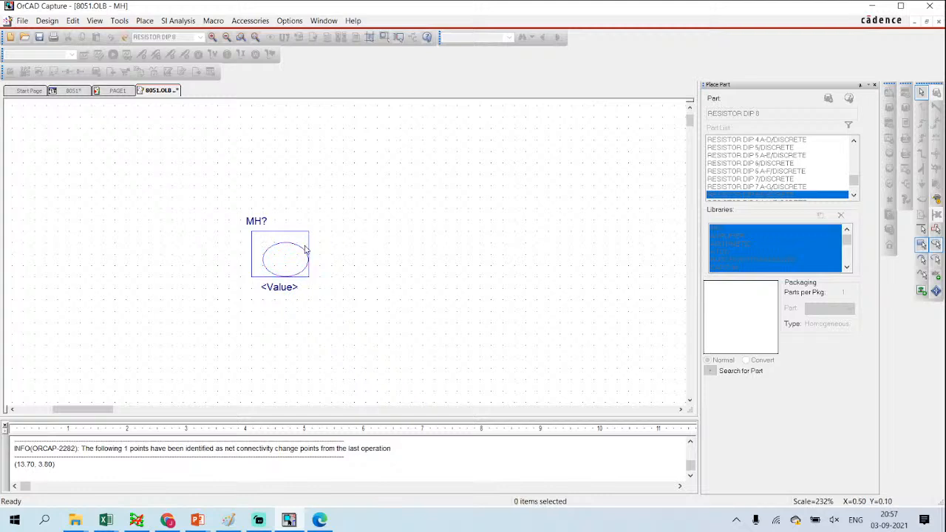
pyautogui.click(370, 37)
pyautogui.moveTo(294, 247); pyautogui.dragTo(290, 243)
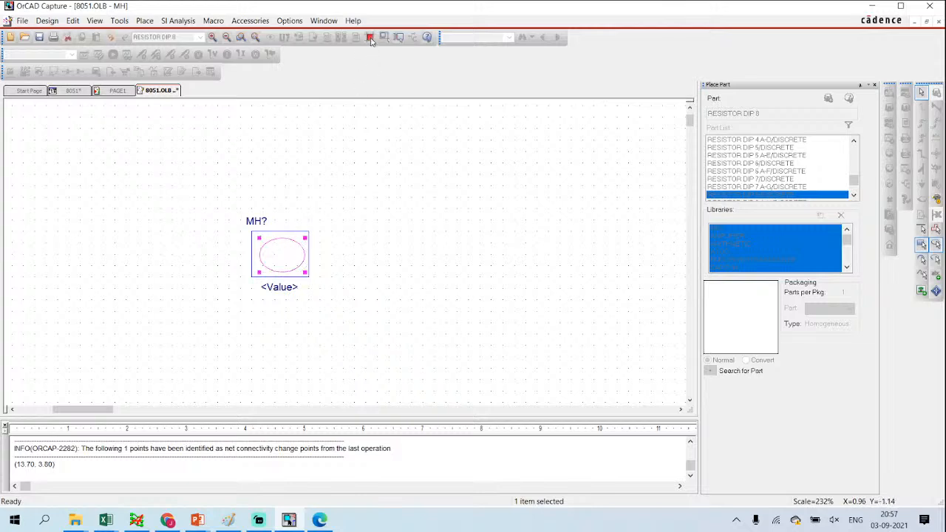
pyautogui.click(361, 200)
pyautogui.hotkey('ctrl', 's')
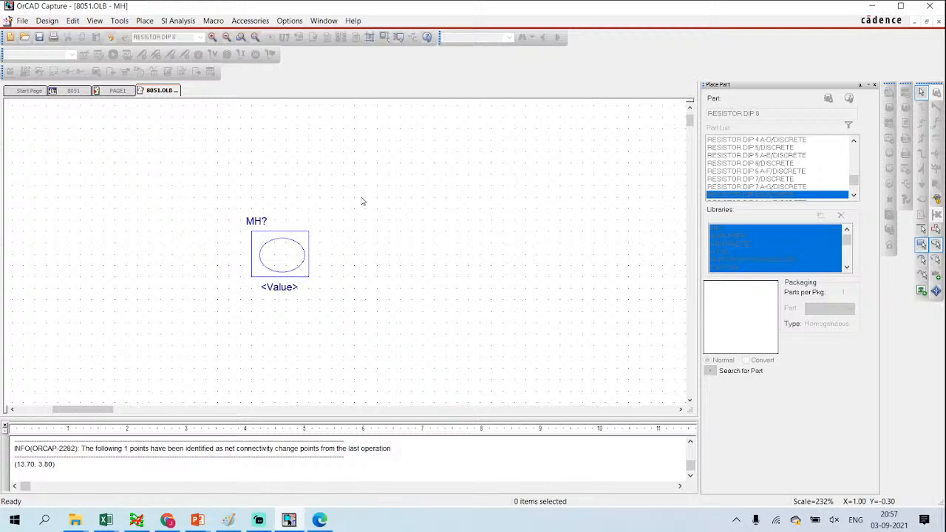
# Step: Close the MH part editor and open schematic page PAGE1 from the 8051 project
pyautogui.rightClick(159, 90)
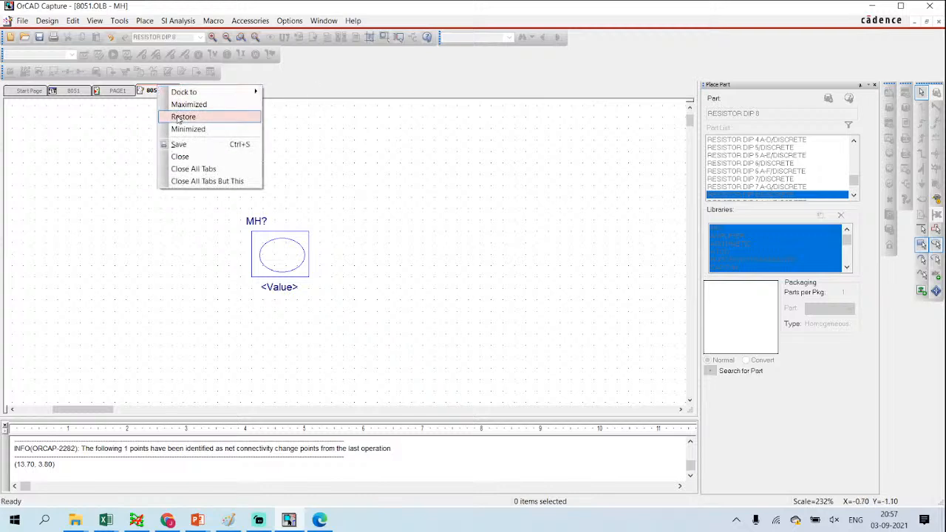
pyautogui.click(182, 156)
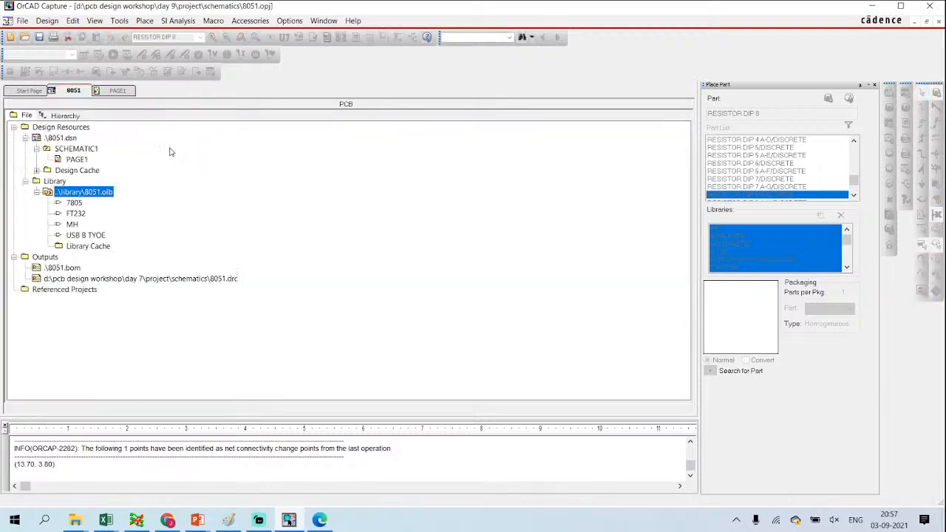
pyautogui.doubleClick(77, 160)
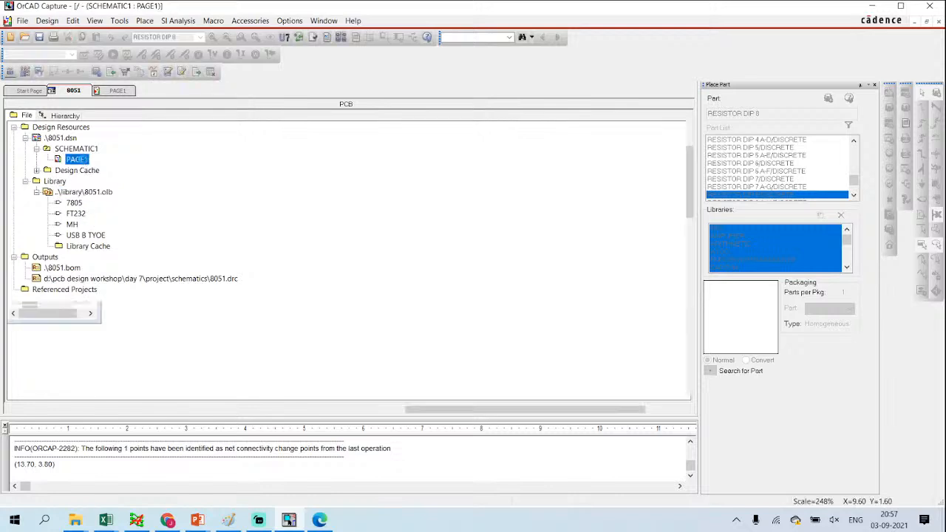
# Step: Place four MH parts from the 8051 library in the empty area between switch SW4 and the title block, and save
pyautogui.click(731, 230)
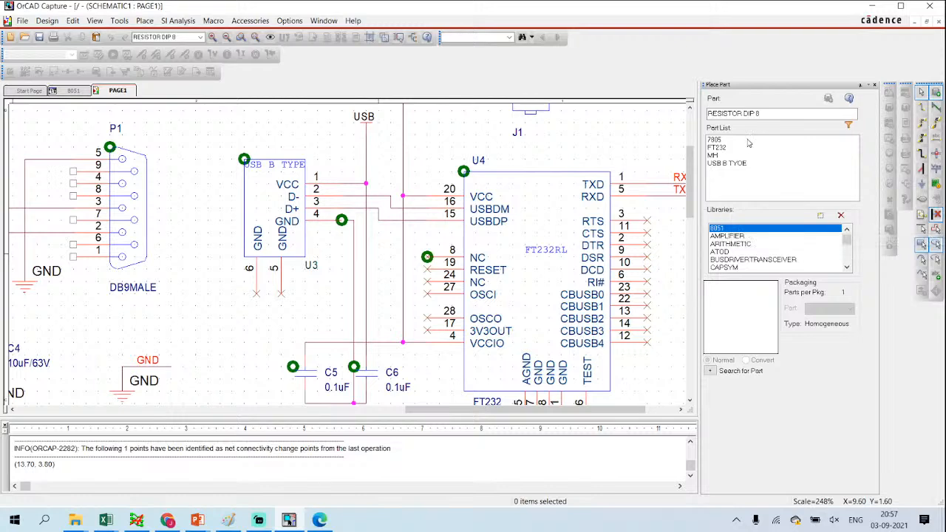
pyautogui.click(713, 156)
pyautogui.scroll(-2, 405, 302)
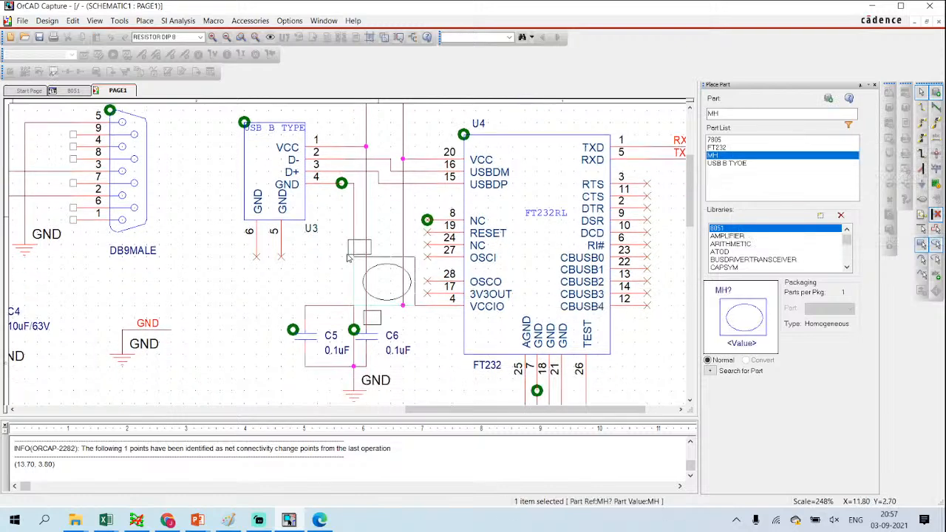
pyautogui.keyDown('ctrl'); pyautogui.scroll(-4, 348, 257); pyautogui.keyUp('ctrl')
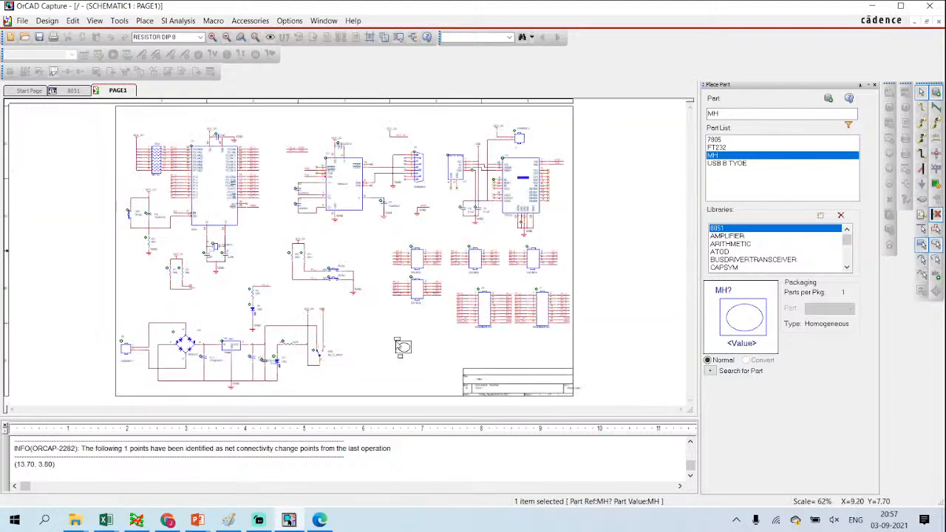
pyautogui.click(375, 349)
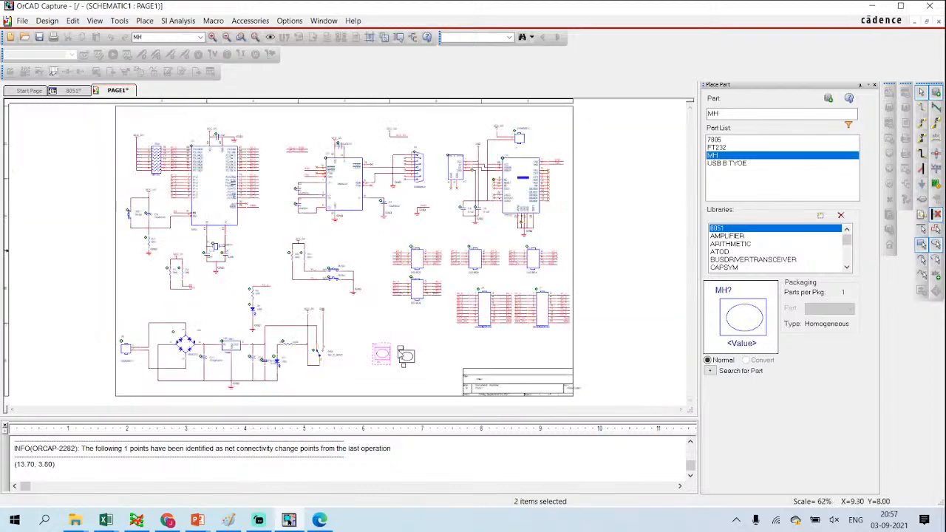
pyautogui.click(399, 351)
pyautogui.click(427, 351)
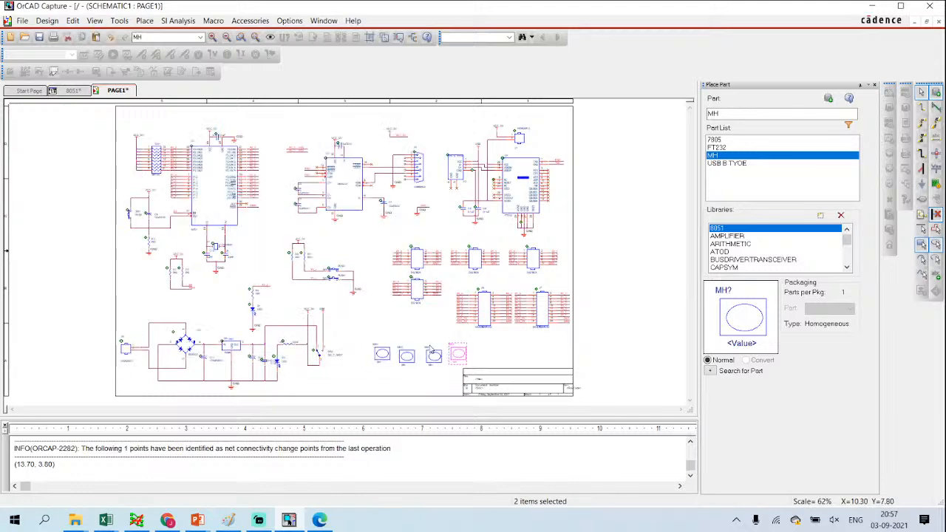
pyautogui.hotkey('ctrl', 's')
pyautogui.keyDown('ctrl'); pyautogui.scroll(2, 473, 359); pyautogui.keyUp('ctrl')
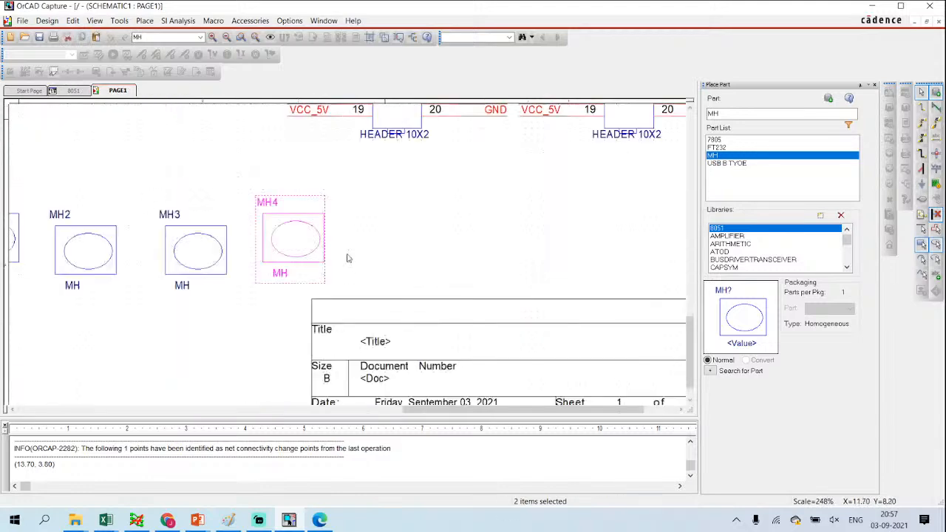
pyautogui.click(439, 234)
# Step: Move MH1 level with MH2 and bring MH3 and MH4 closer to form a compact group of mounting holes
pyautogui.scroll(-1, 439, 235)
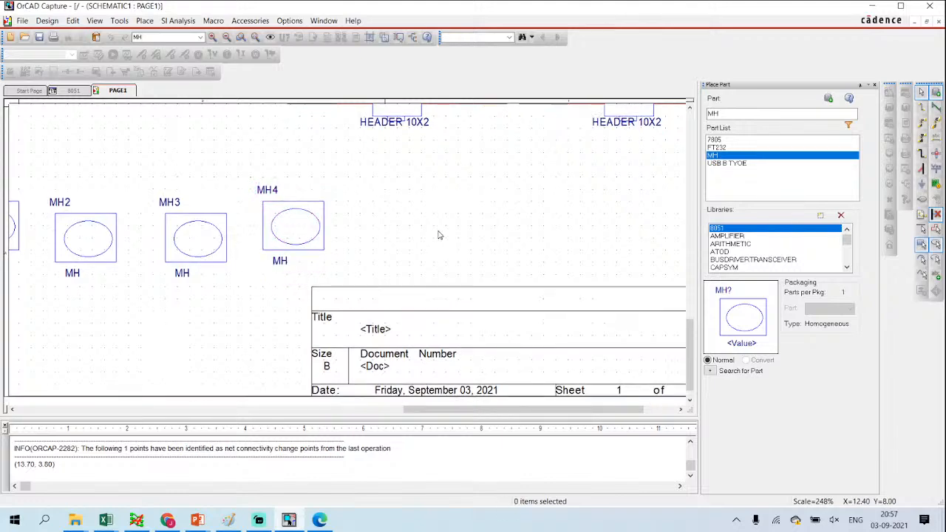
pyautogui.scroll(-1, 305, 272)
pyautogui.keyDown('ctrl'); pyautogui.scroll(-1, 304, 272); pyautogui.keyUp('ctrl')
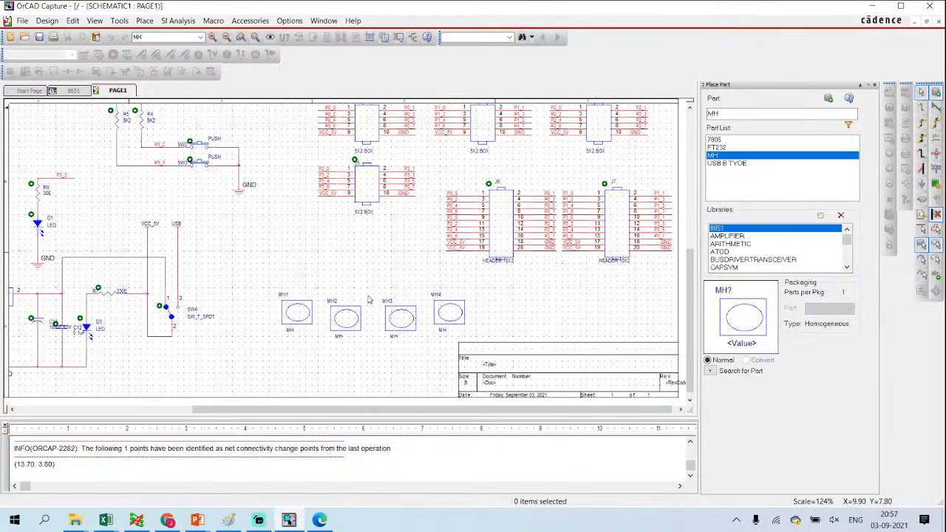
pyautogui.moveTo(303, 321); pyautogui.dragTo(303, 327)
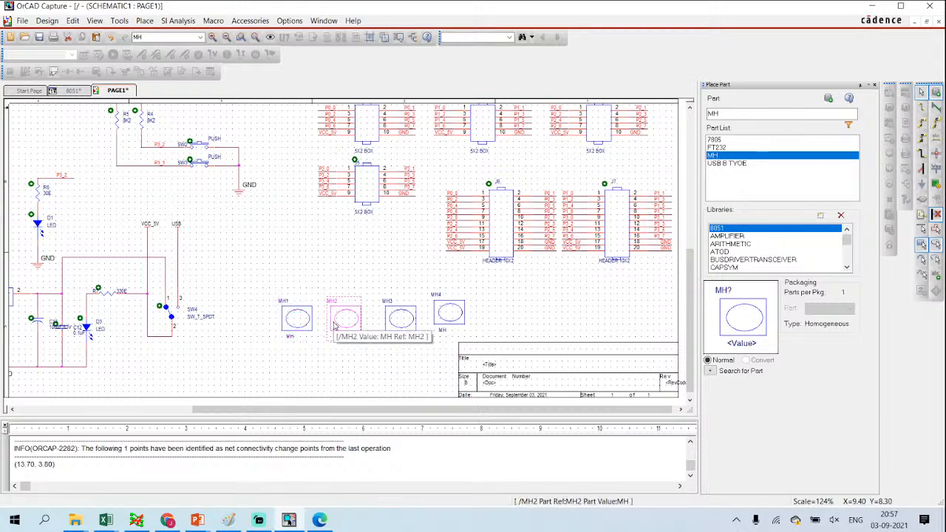
pyautogui.moveTo(400, 325); pyautogui.dragTo(387, 331)
pyautogui.moveTo(456, 324); pyautogui.dragTo(431, 329)
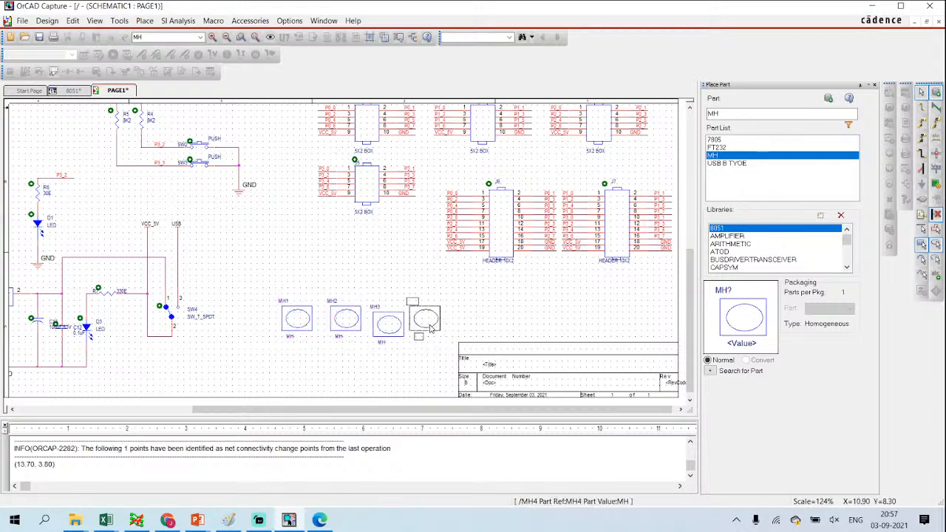
pyautogui.click(462, 306)
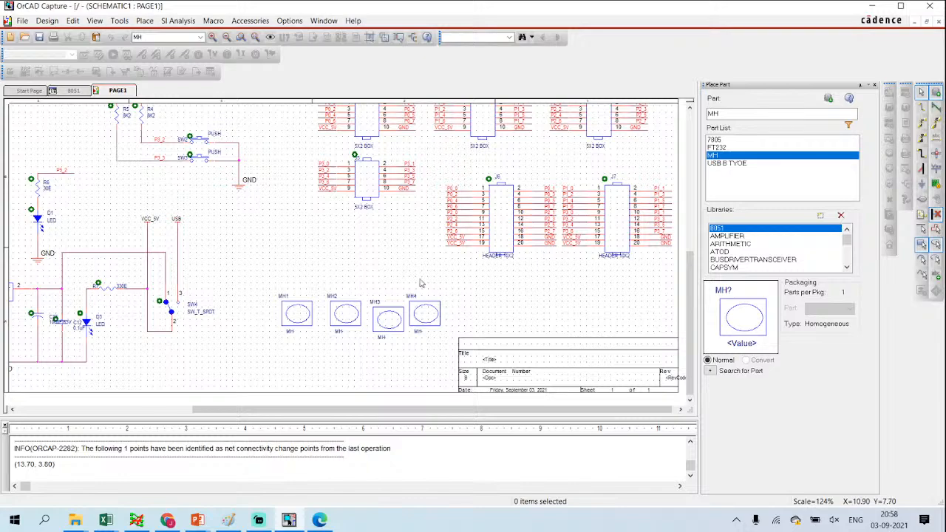
# Step: Switch to the reference PDF in Edge and examine the whole sheet, focusing on the power supply and the 5x2 box connectors
pyautogui.click(319, 521)
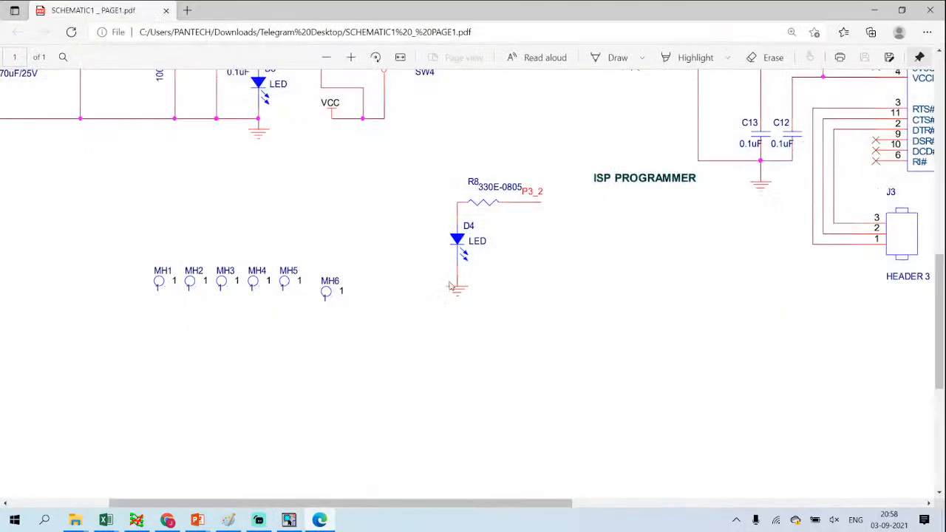
pyautogui.keyDown('ctrl'); pyautogui.scroll(-5, 449, 286); pyautogui.keyUp('ctrl')
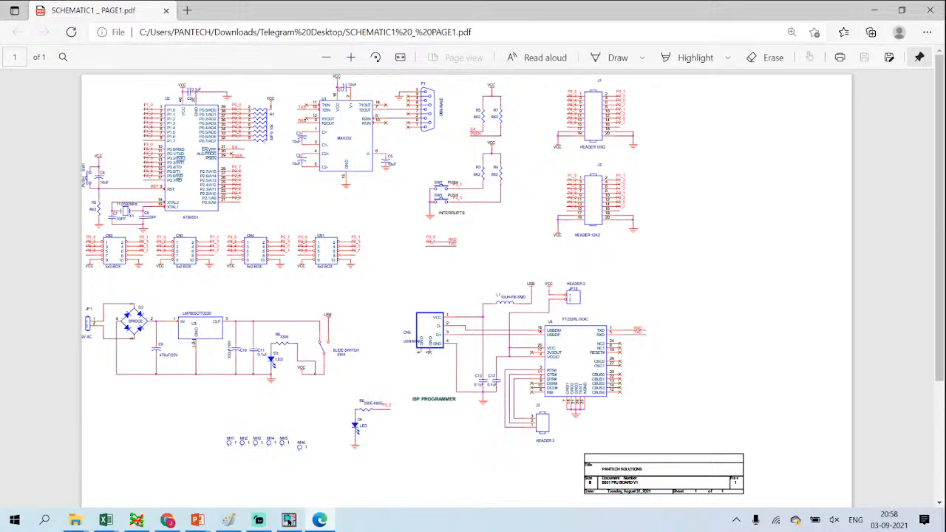
pyautogui.keyDown('ctrl'); pyautogui.scroll(3, 303, 310); pyautogui.keyUp('ctrl')
pyautogui.keyDown('ctrl'); pyautogui.scroll(-2, 306, 318); pyautogui.keyUp('ctrl')
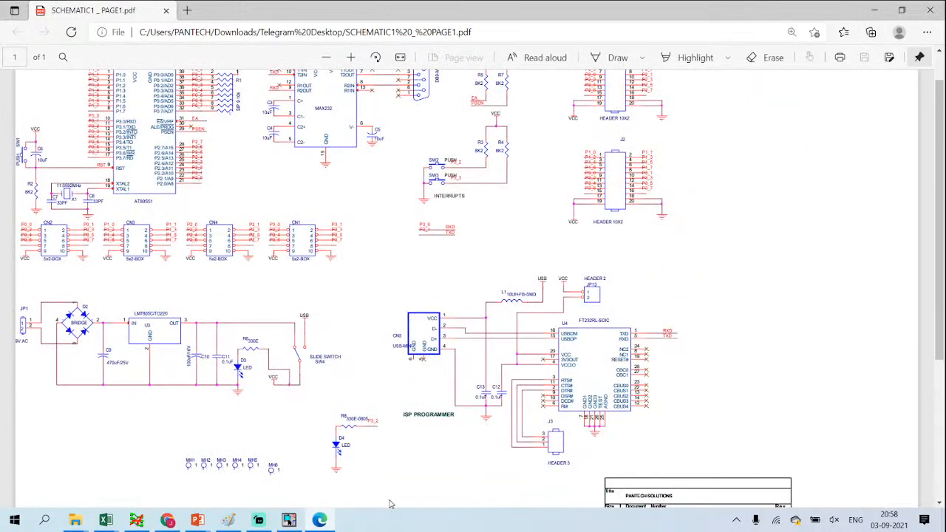
pyautogui.scroll(-2, 267, 363)
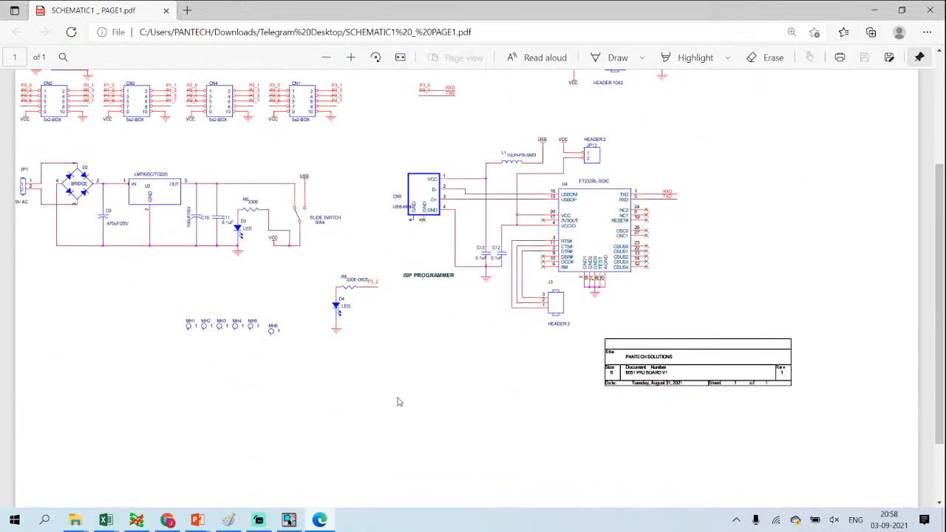
pyautogui.keyDown('ctrl'); pyautogui.scroll(2, 82, 276); pyautogui.keyUp('ctrl')
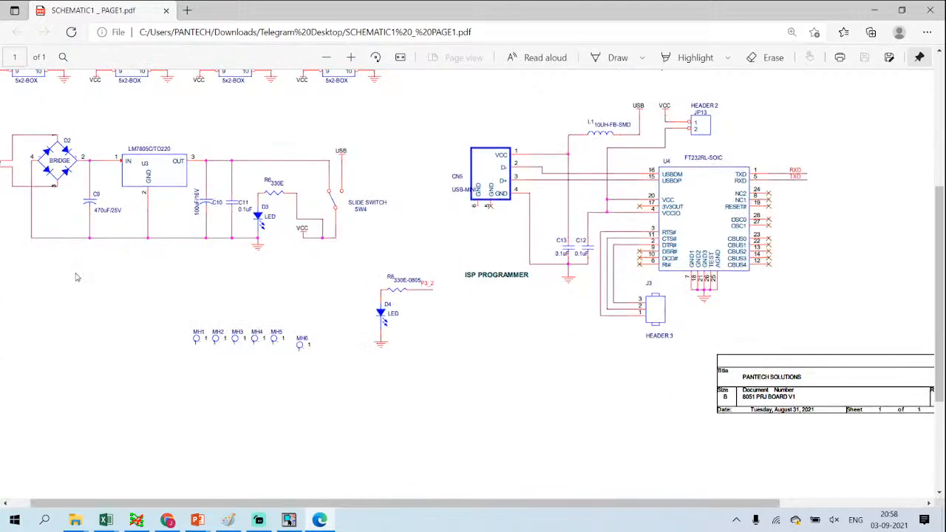
pyautogui.keyDown('ctrl'); pyautogui.scroll(-3, 76, 251); pyautogui.keyUp('ctrl')
pyautogui.keyDown('ctrl'); pyautogui.scroll(3, 71, 195); pyautogui.keyUp('ctrl')
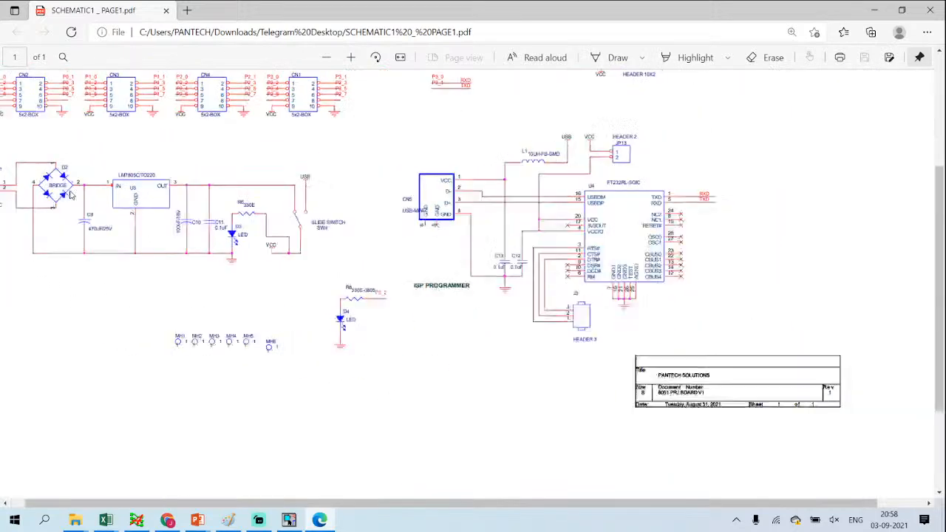
pyautogui.keyDown('ctrl'); pyautogui.scroll(-2, 71, 194); pyautogui.keyUp('ctrl')
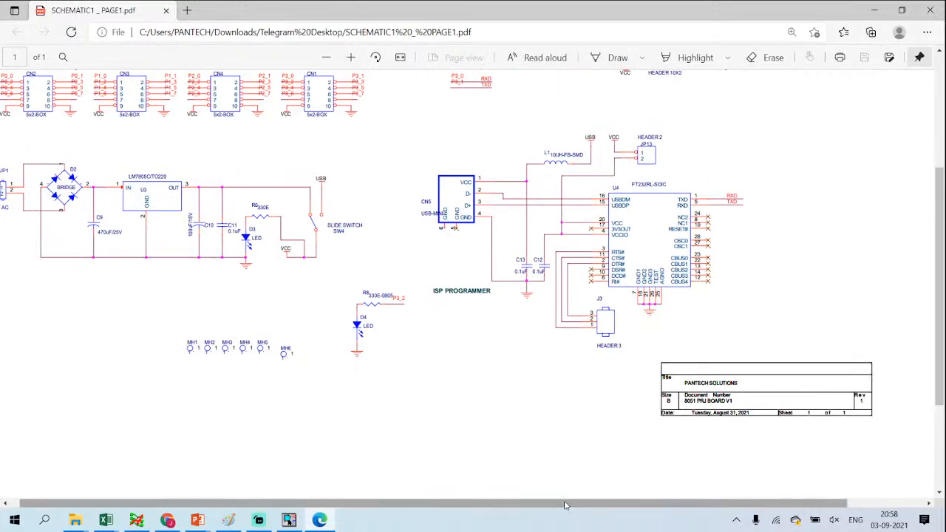
pyautogui.moveTo(565, 504); pyautogui.dragTo(449, 495)
pyautogui.keyDown('ctrl'); pyautogui.scroll(3, 48, 223); pyautogui.keyUp('ctrl')
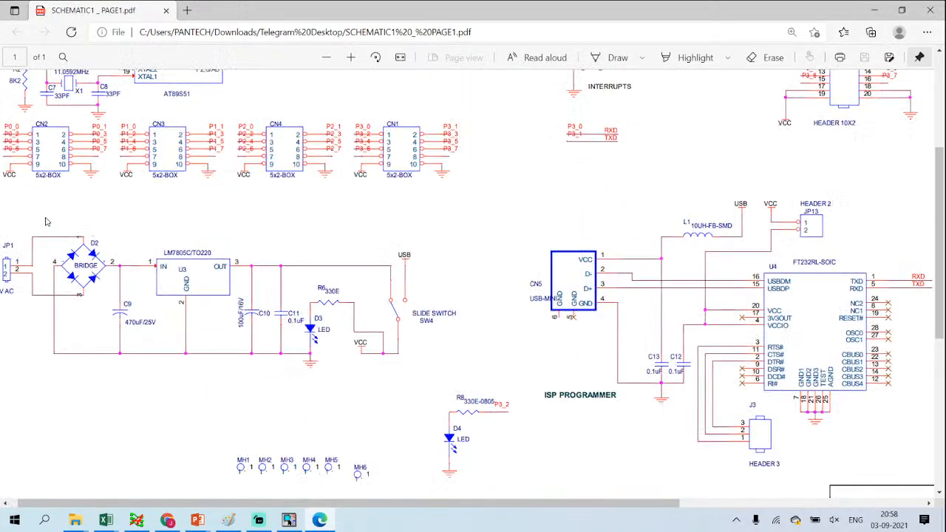
pyautogui.moveTo(354, 500); pyautogui.dragTo(333, 500)
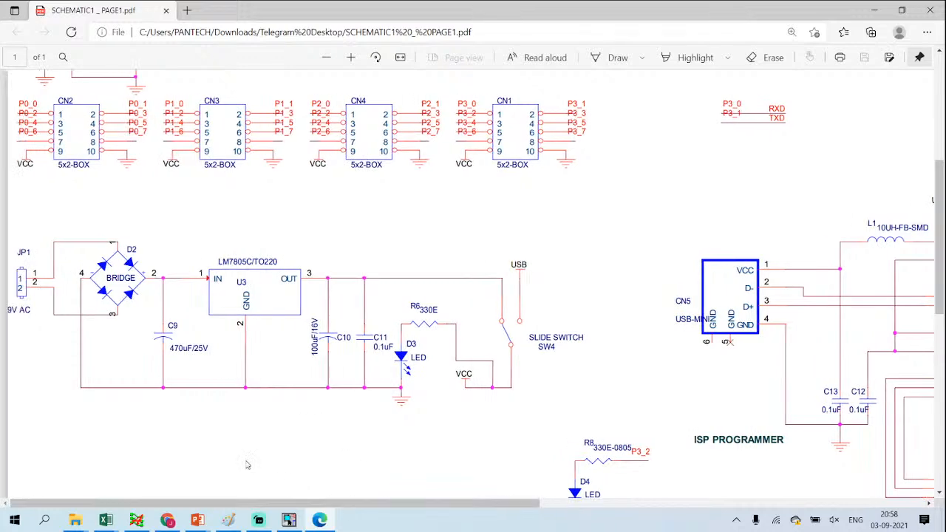
# Step: Compare the bridge, 7805 regulator and capacitors of the power supply in OrCAD Capture with the reference PDF in Edge
pyautogui.click(288, 521)
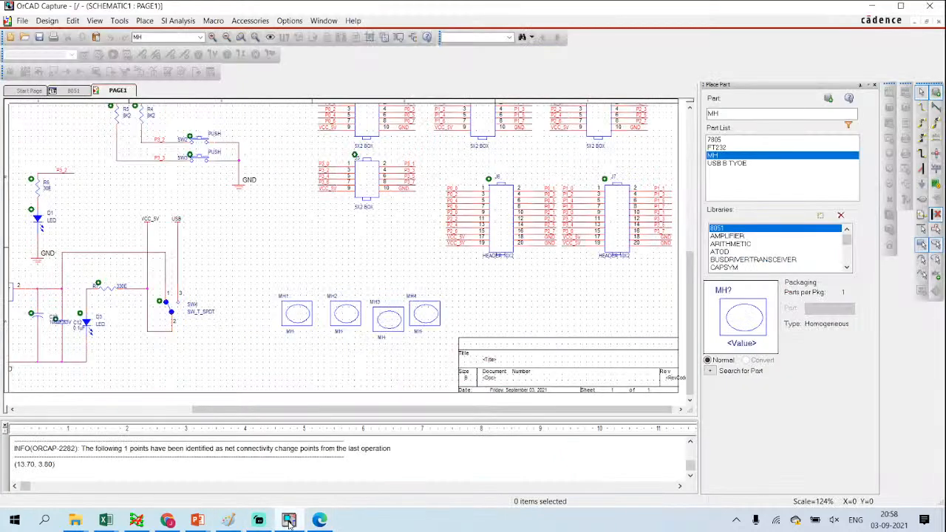
pyautogui.moveTo(211, 409); pyautogui.dragTo(31, 398)
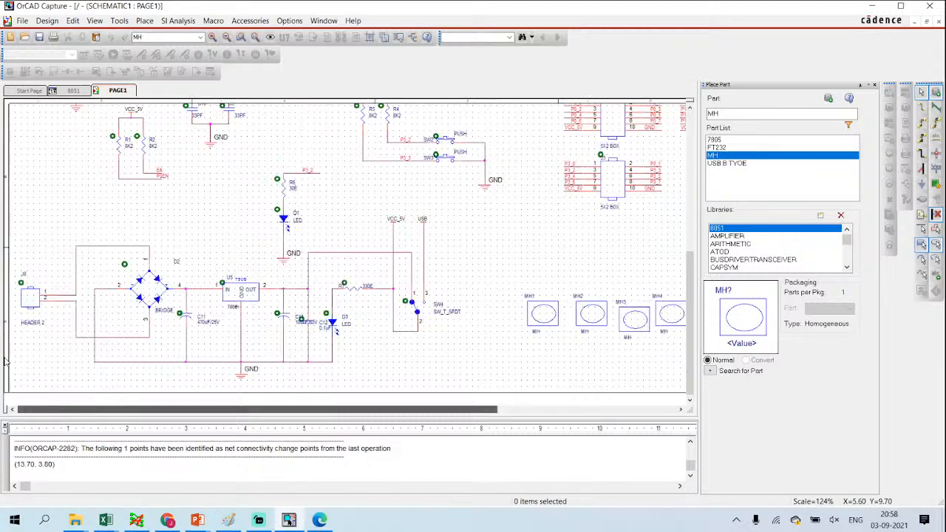
pyautogui.click(319, 520)
pyautogui.click(319, 521)
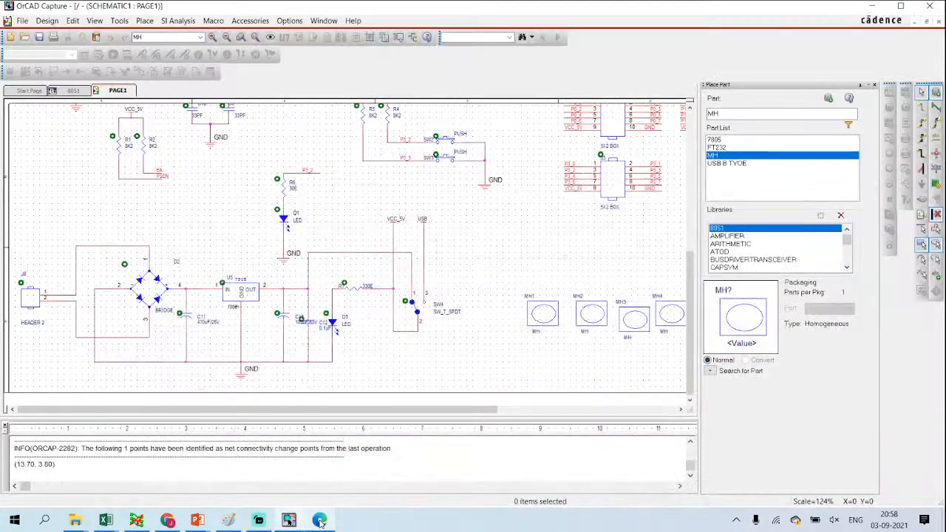
pyautogui.click(320, 520)
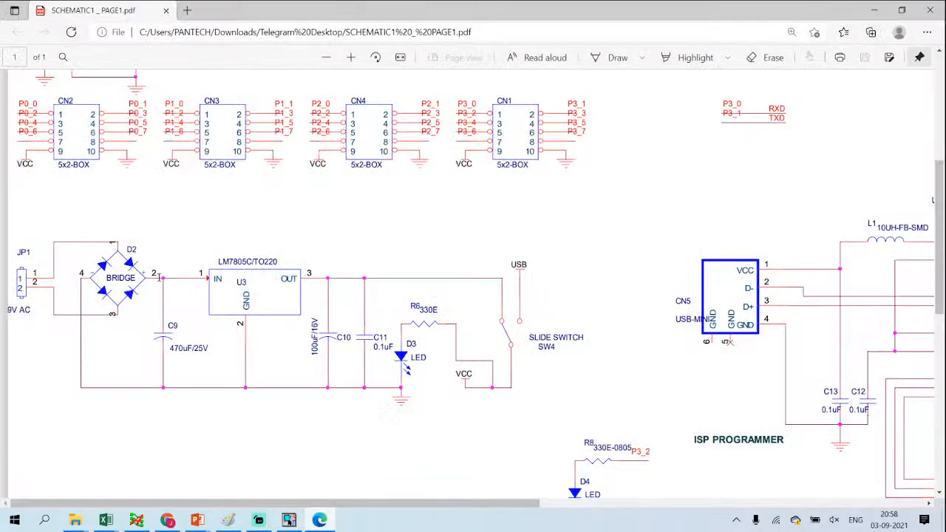
pyautogui.click(319, 521)
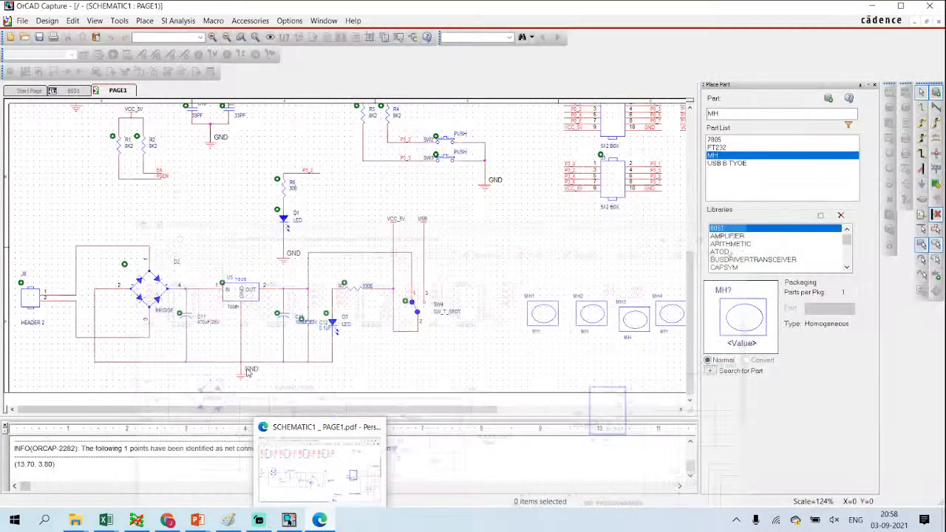
pyautogui.keyDown('ctrl'); pyautogui.scroll(4, 215, 295); pyautogui.keyUp('ctrl')
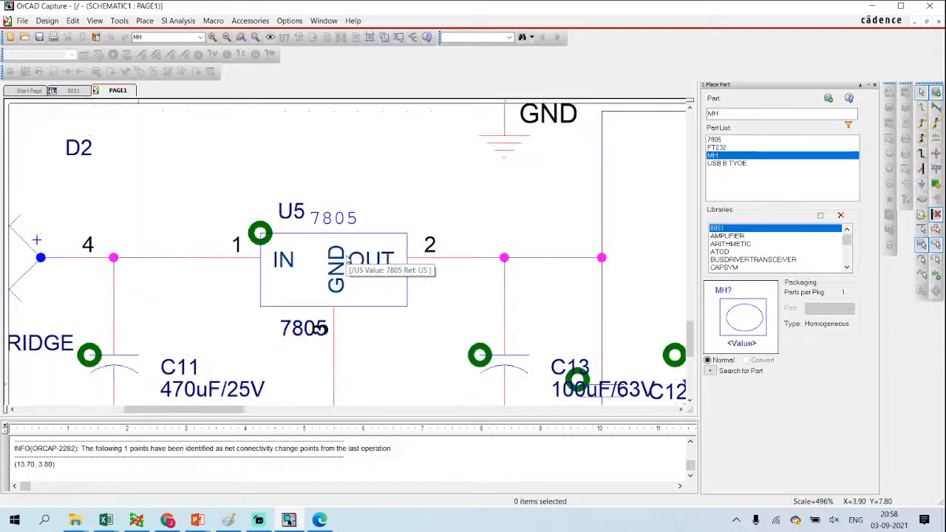
pyautogui.scroll(-1, 392, 281)
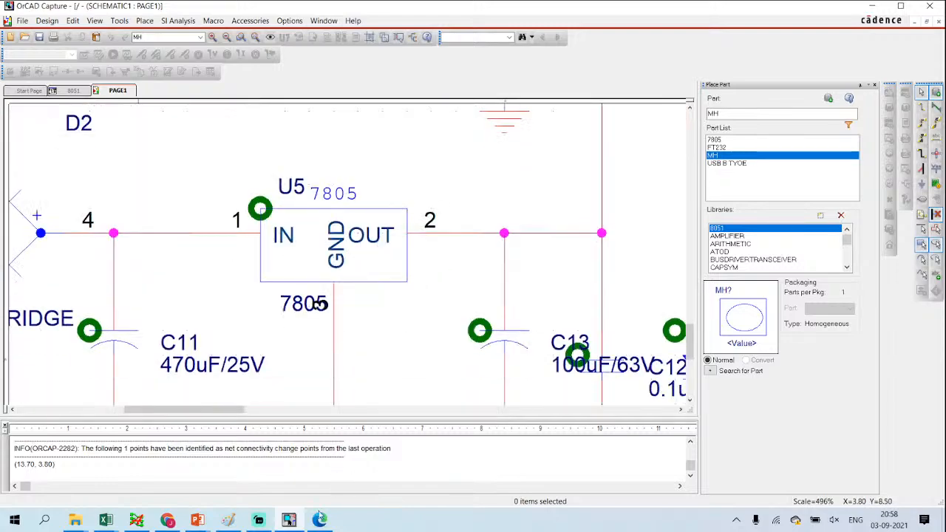
pyautogui.click(316, 522)
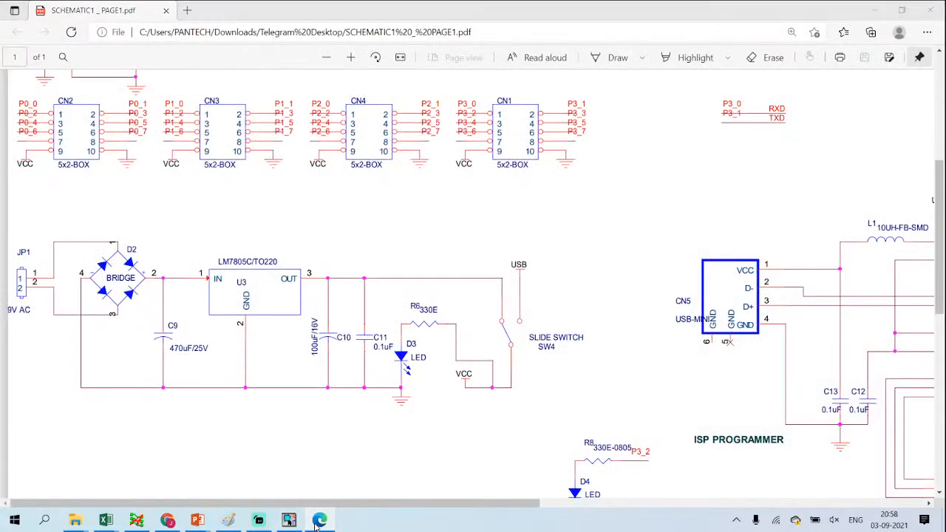
pyautogui.click(318, 522)
pyautogui.scroll(-1, 258, 382)
pyautogui.press('o')
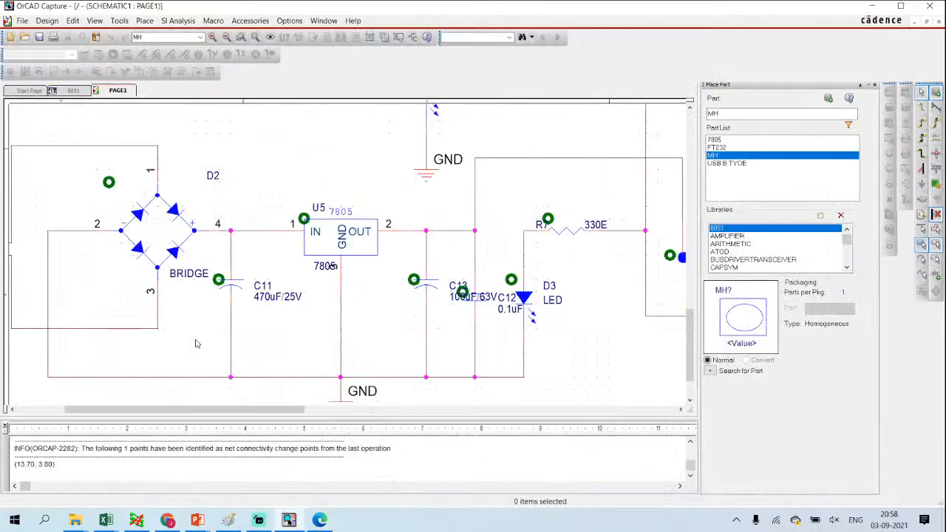
pyautogui.click(320, 522)
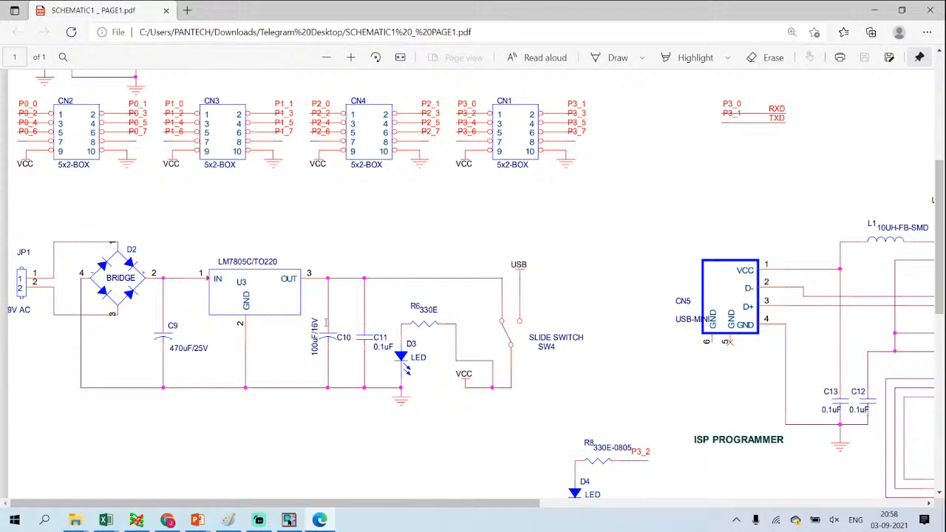
pyautogui.click(325, 522)
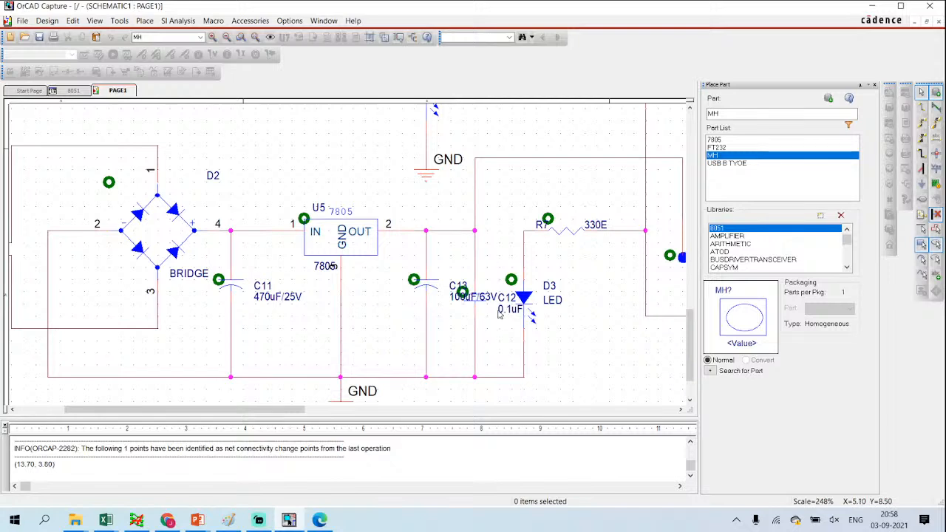
# Step: Rotate the C13 reference and its 100uF/63V value to vertical, placing the value below the capacitor along its wire
pyautogui.click(459, 286)
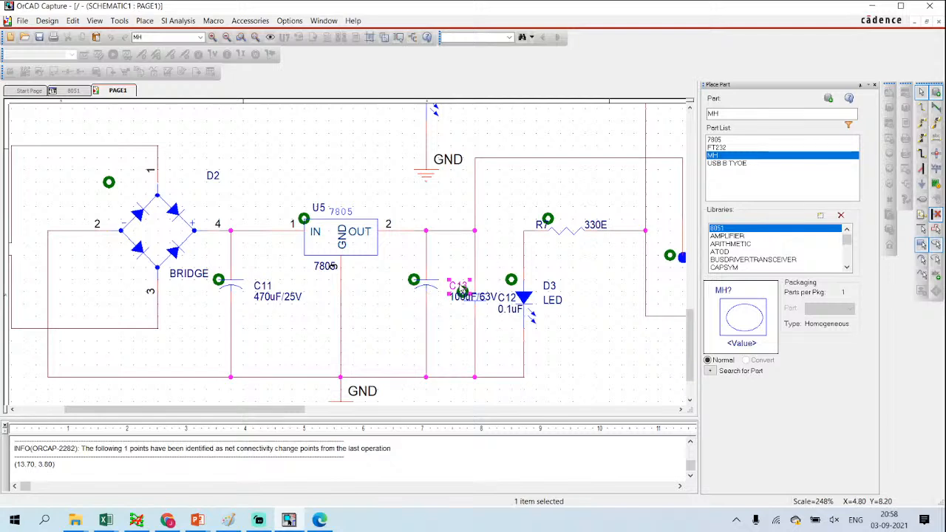
pyautogui.press('r')
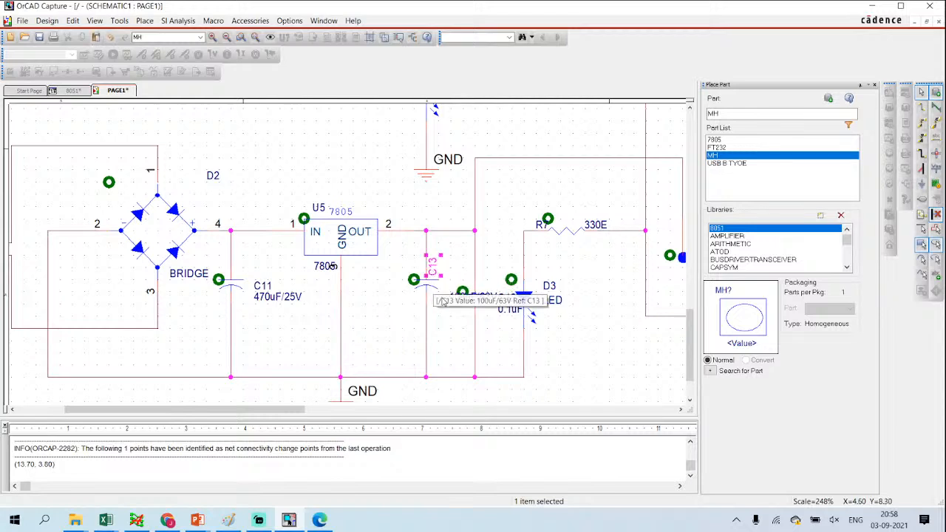
pyautogui.click(453, 297)
pyautogui.press('r')
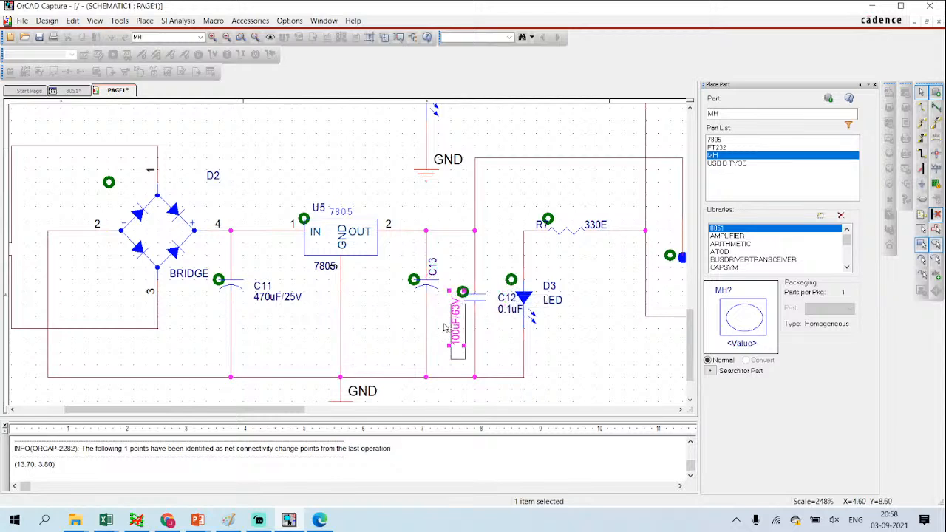
pyautogui.moveTo(446, 327); pyautogui.dragTo(422, 339)
pyautogui.click(491, 316)
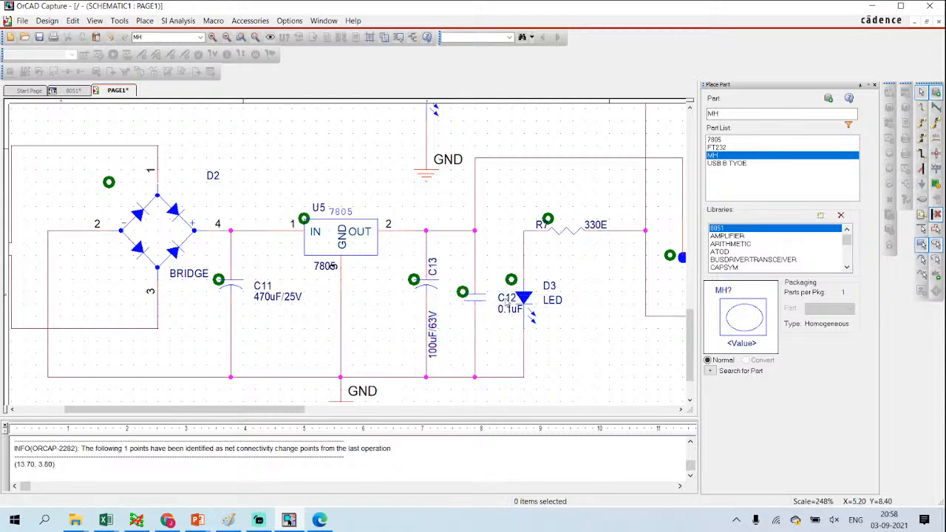
# Step: Rotate the C12 reference and its 0.1uF value to vertical and align them along the capacitor's wire
pyautogui.click(508, 303)
pyautogui.press('r')
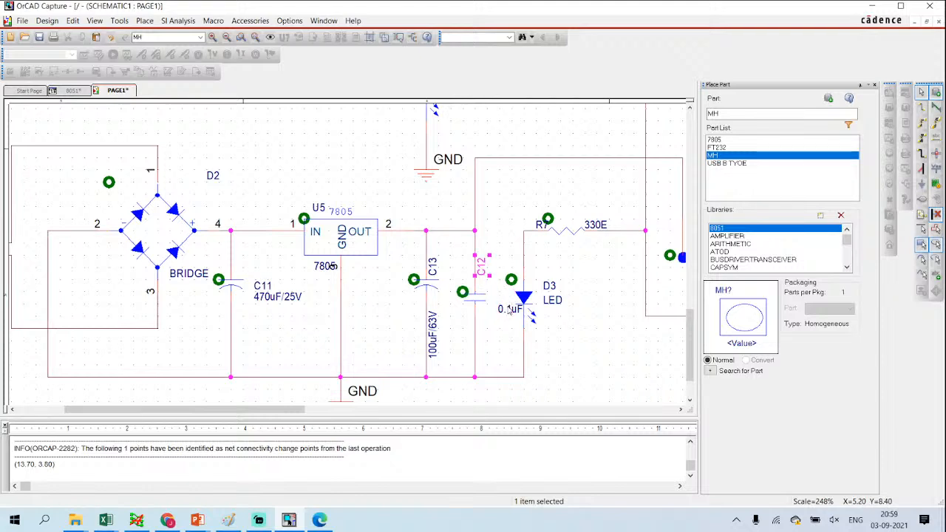
pyautogui.click(509, 311)
pyautogui.press('r')
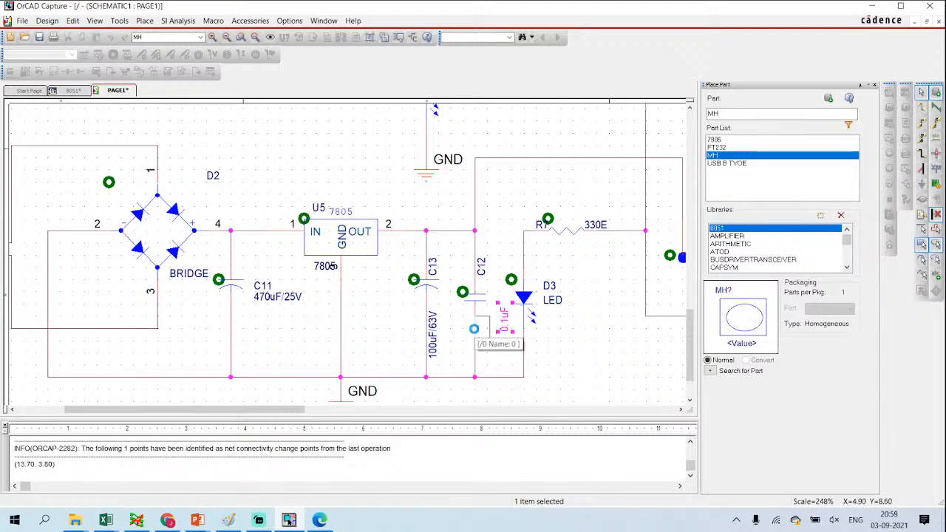
# Step: Rotate the D3 reference and LED value to vertical, placing the reference above the diode and the value below it
pyautogui.click(553, 288)
pyautogui.press('r')
pyautogui.moveTo(549, 287); pyautogui.dragTo(529, 277)
pyautogui.click(551, 300)
pyautogui.press('r')
pyautogui.moveTo(539, 311); pyautogui.dragTo(525, 345)
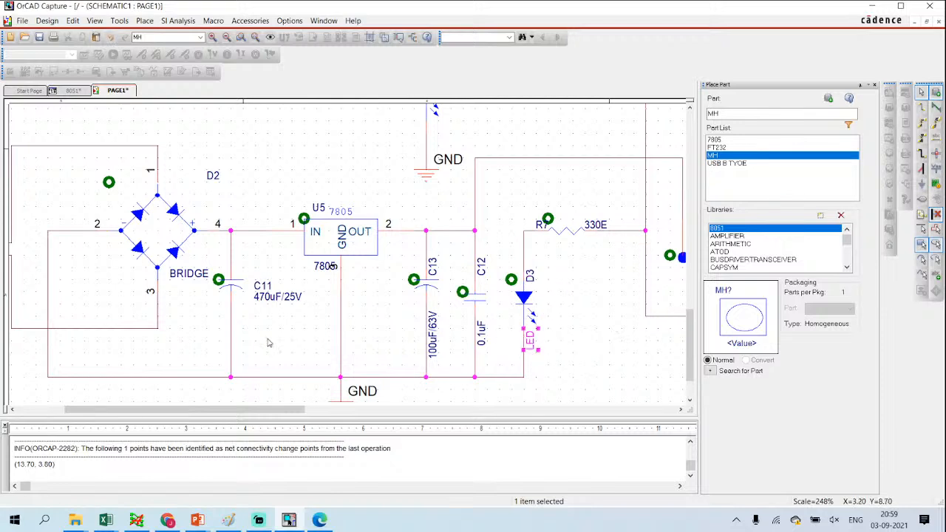
# Step: Rotate the C11 reference and its 470uF/25V value to vertical, placing them above and below the capacitor along its wire
pyautogui.click(263, 286)
pyautogui.press('r')
pyautogui.moveTo(260, 288); pyautogui.dragTo(237, 264)
pyautogui.click(272, 297)
pyautogui.press('r')
pyautogui.moveTo(263, 322); pyautogui.dragTo(235, 323)
pyautogui.click(290, 299)
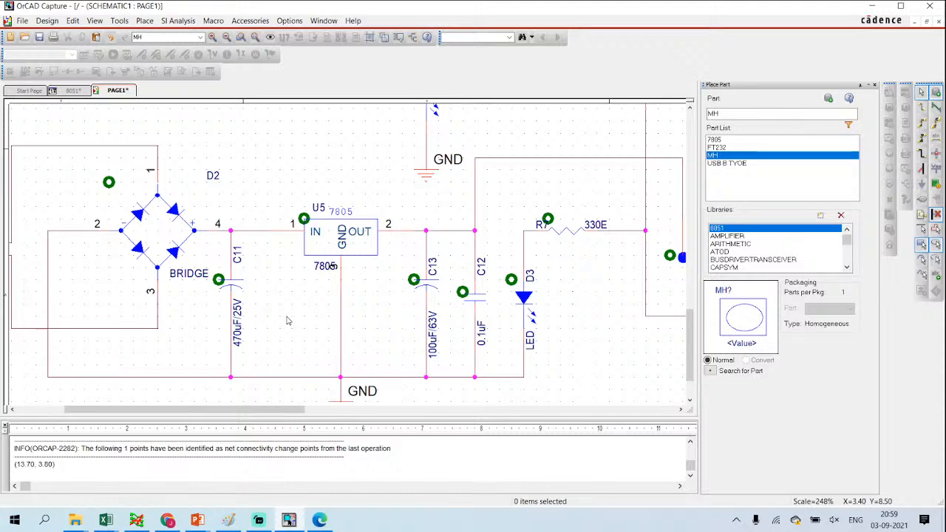
# Step: Check the SW4 slide switch wiring with its VCC_5V and USB connections against the power supply in the reference PDF
pyautogui.press('o')
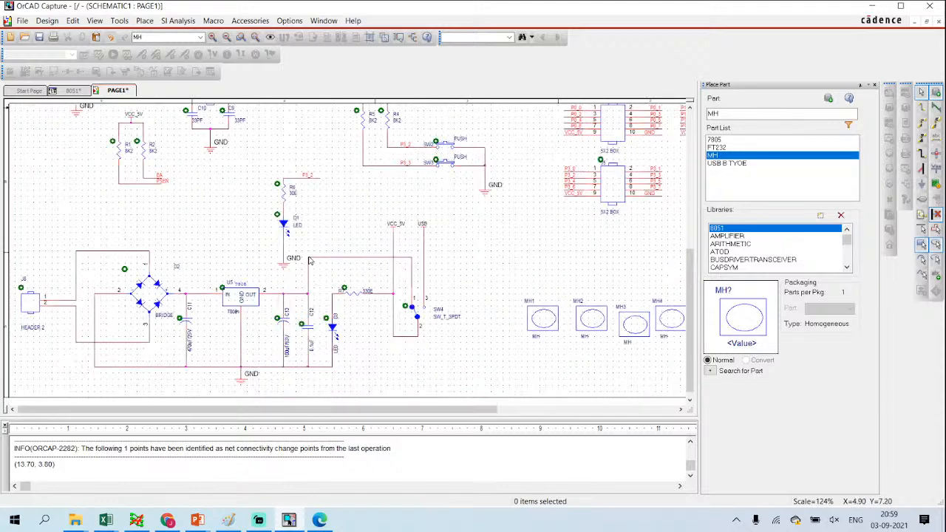
pyautogui.press('i')
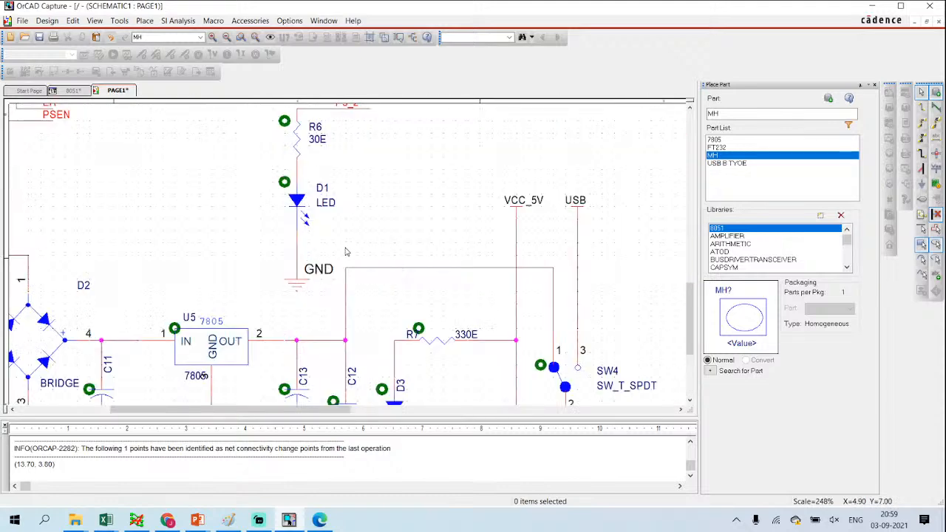
pyautogui.press('o')
pyautogui.press('i')
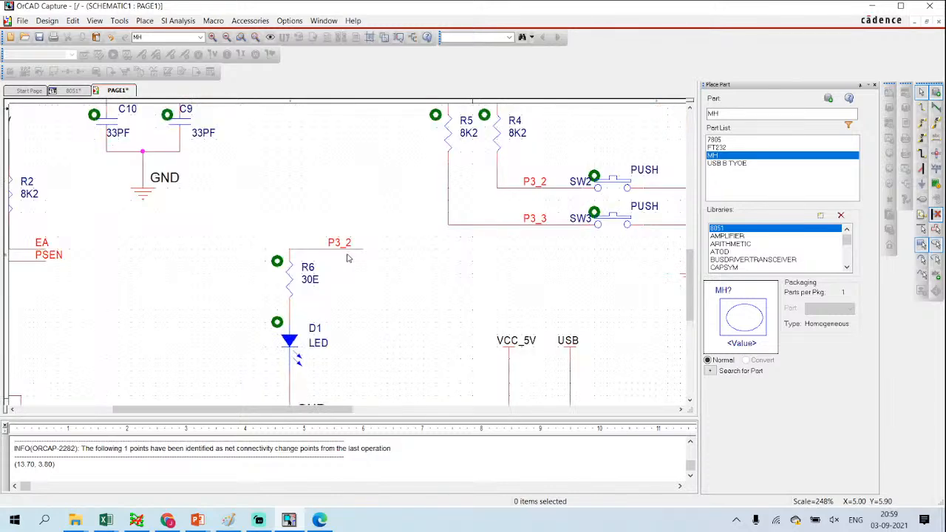
pyautogui.scroll(-5, 348, 259)
pyautogui.scroll(-5, 397, 303)
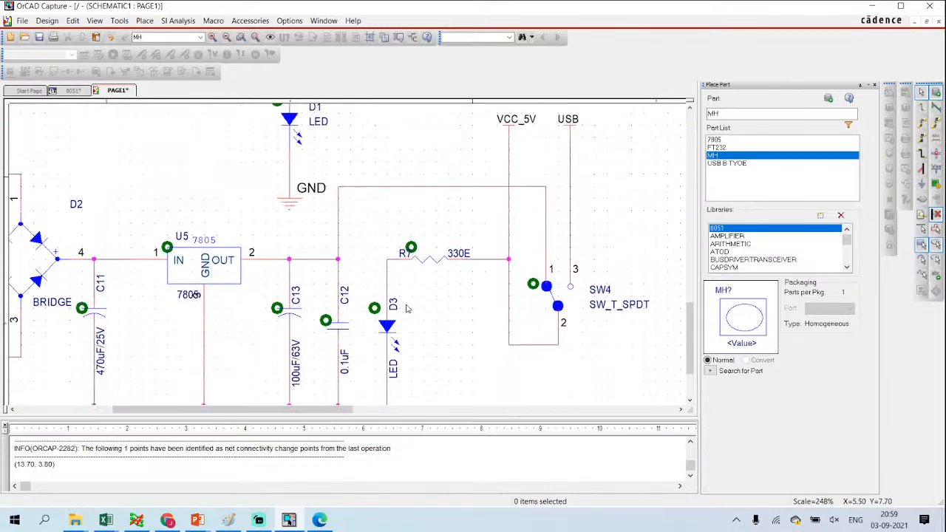
pyautogui.click(325, 524)
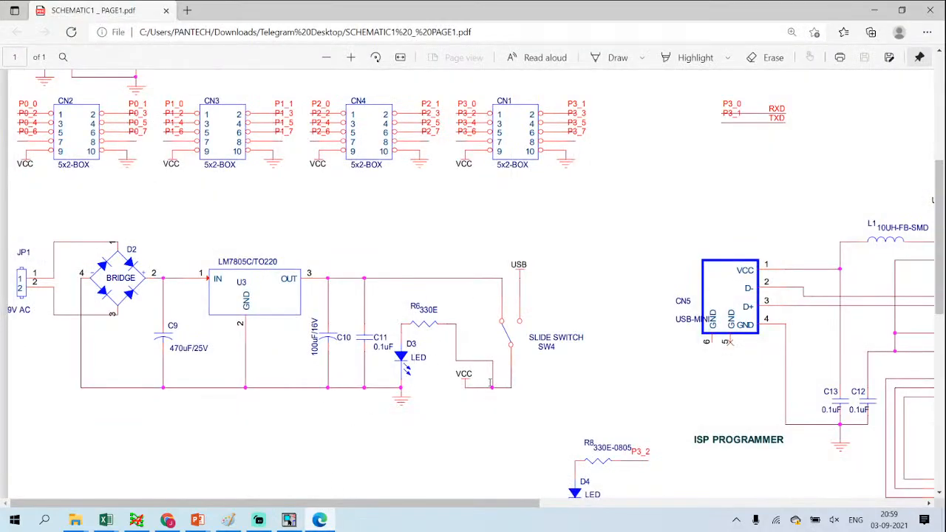
pyautogui.click(330, 521)
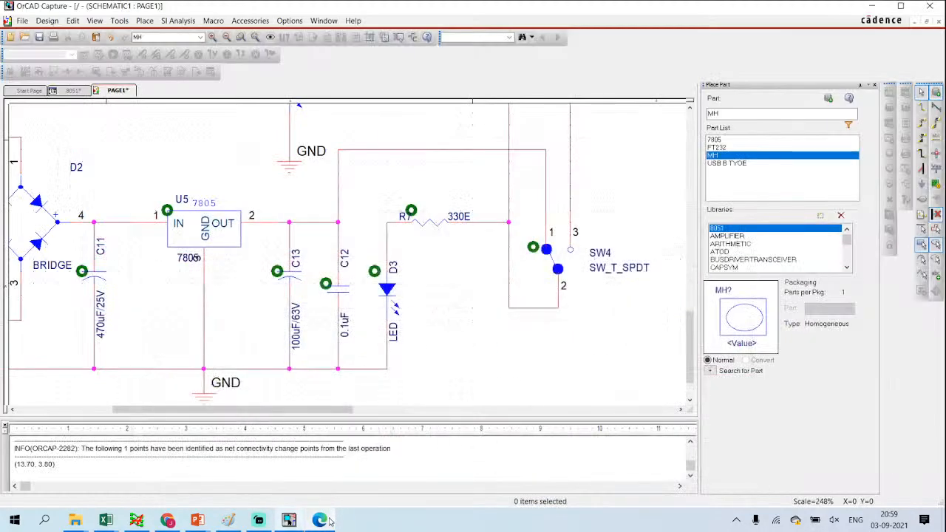
pyautogui.scroll(3, 500, 307)
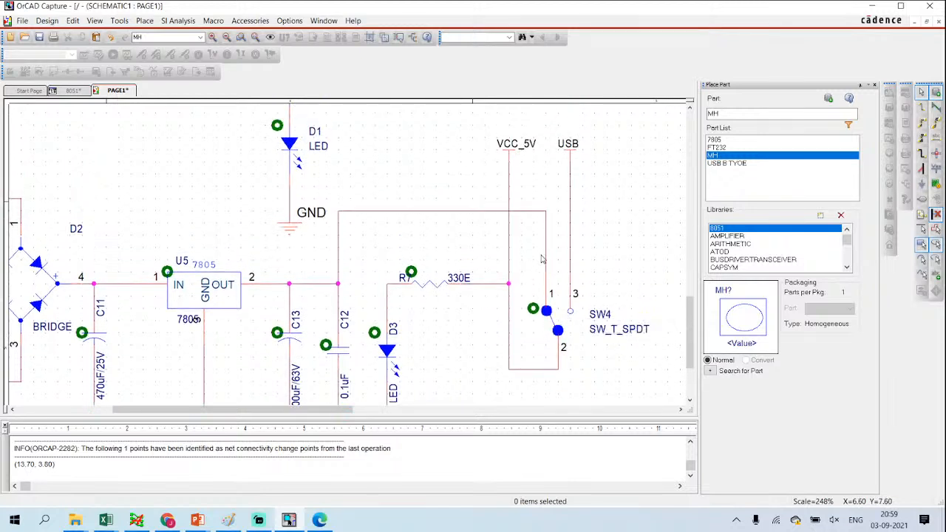
pyautogui.scroll(-1, 217, 289)
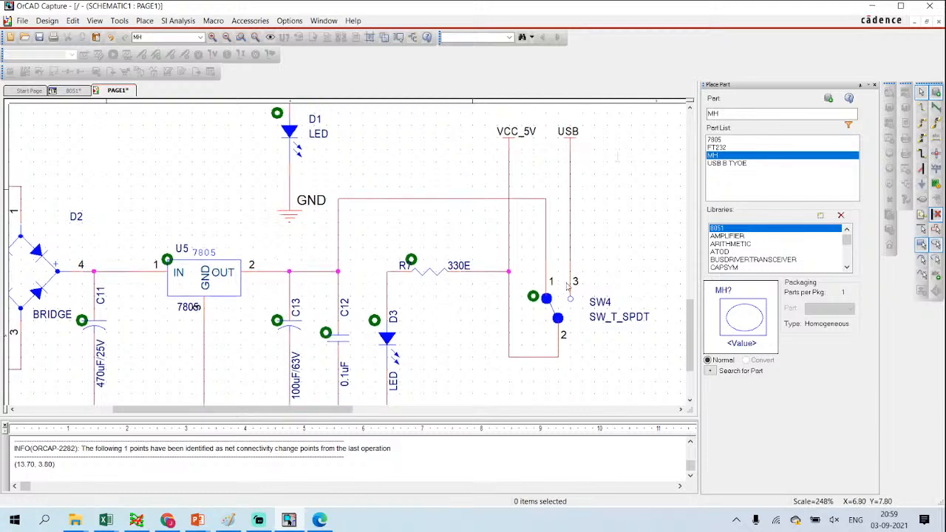
pyautogui.scroll(1, 575, 325)
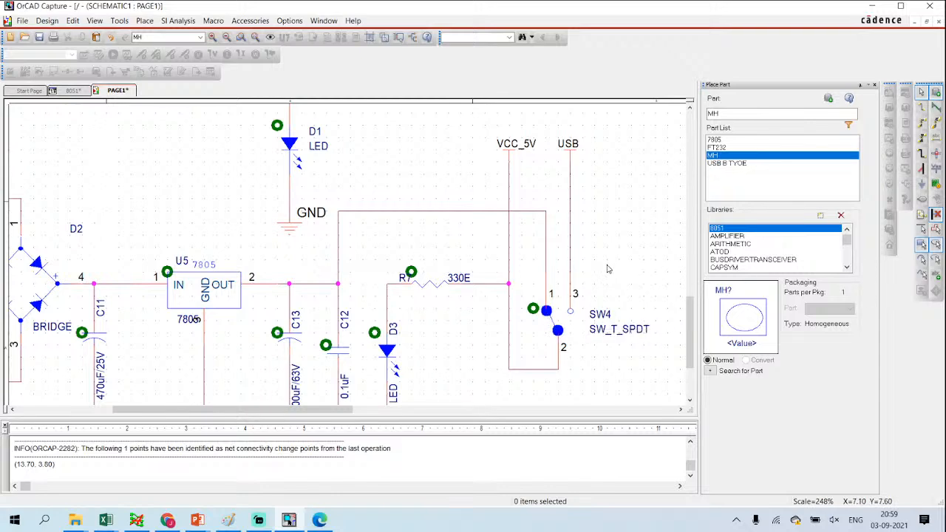
# Step: Switch to the reference PDF in Edge and view the complete schematic sheet
pyautogui.press('o')
pyautogui.click(319, 520)
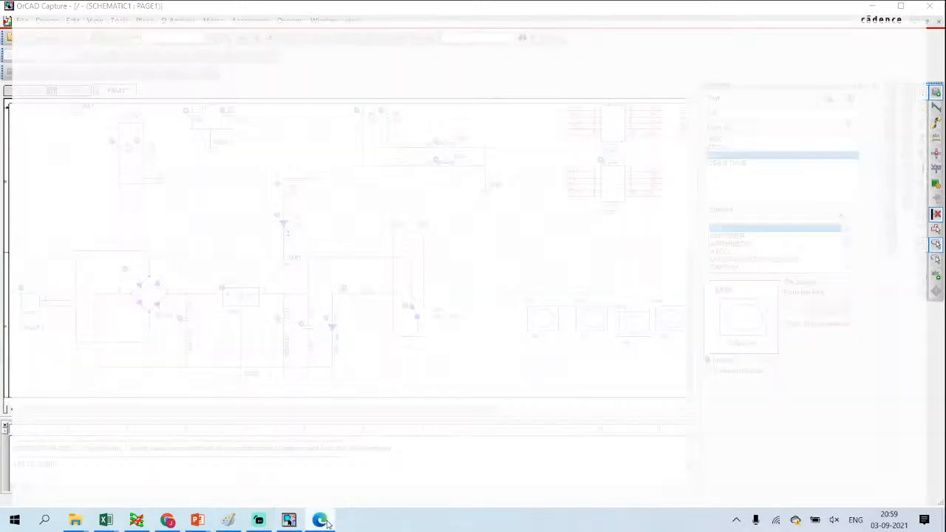
pyautogui.scroll(-2, 417, 304)
pyautogui.keyDown('ctrl'); pyautogui.scroll(-3, 418, 303); pyautogui.keyUp('ctrl')
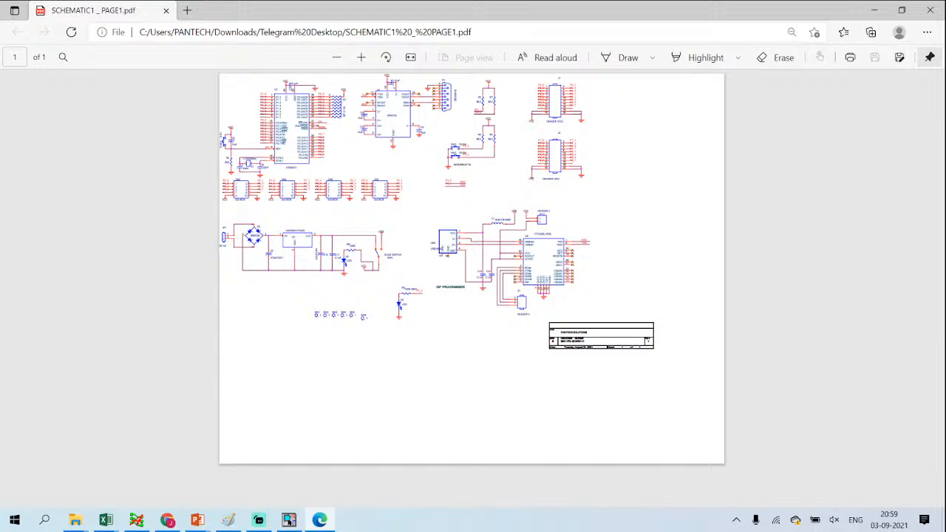
pyautogui.click(289, 522)
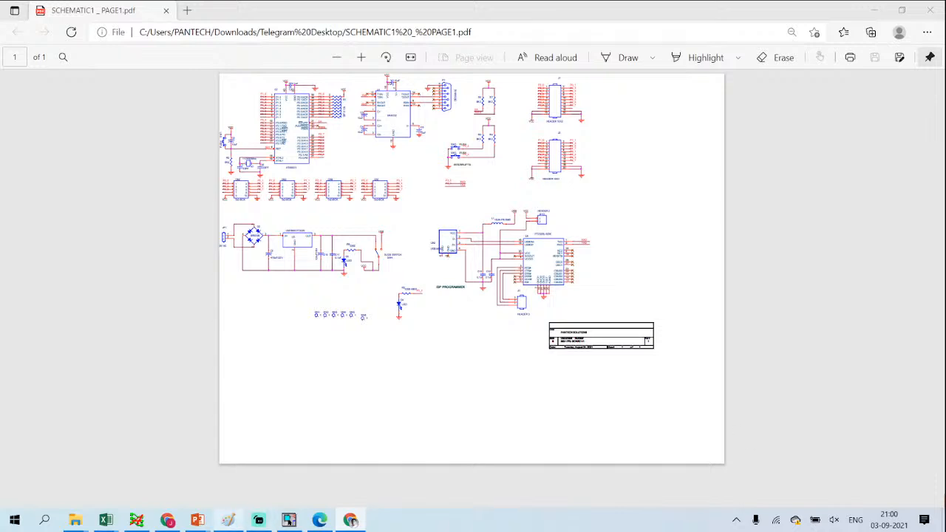
pyautogui.click(354, 516)
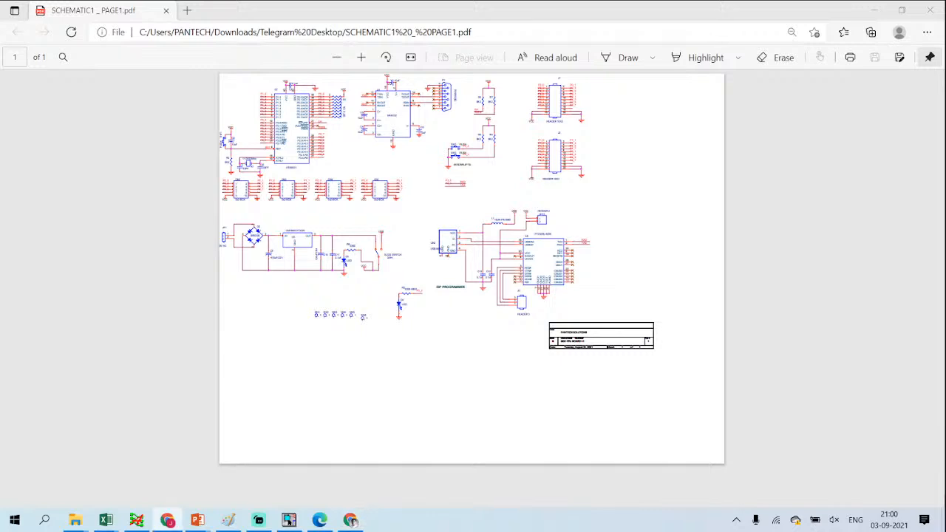
pyautogui.click(319, 520)
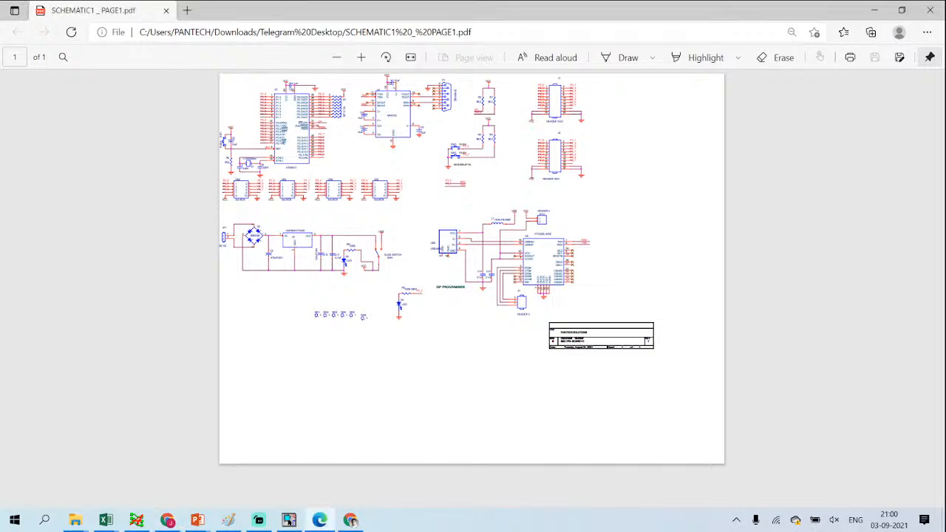
pyautogui.click(168, 521)
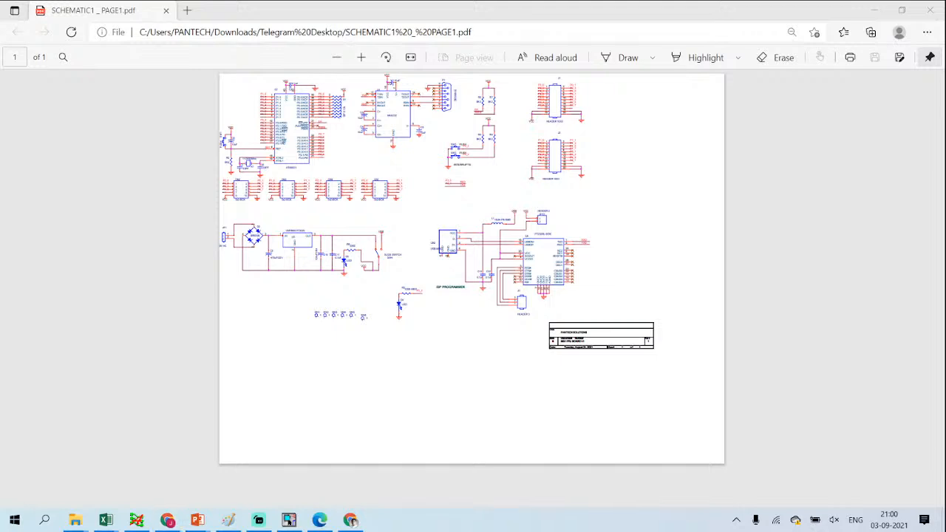
# Step: Switch to the day 9.pptx presentation in PowerPoint and look through its slides
pyautogui.click(197, 520)
pyautogui.scroll(4, 358, 348)
pyautogui.scroll(-2, 359, 349)
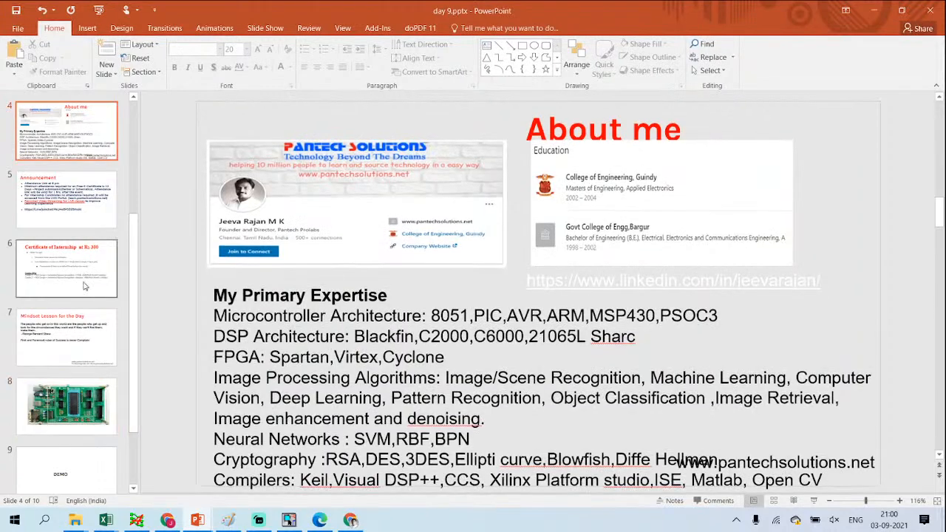
# Step: Show the Announcement slide, highlight its group join link, and minimize the presentation
pyautogui.click(365, 361)
pyautogui.moveTo(642, 359); pyautogui.dragTo(257, 362)
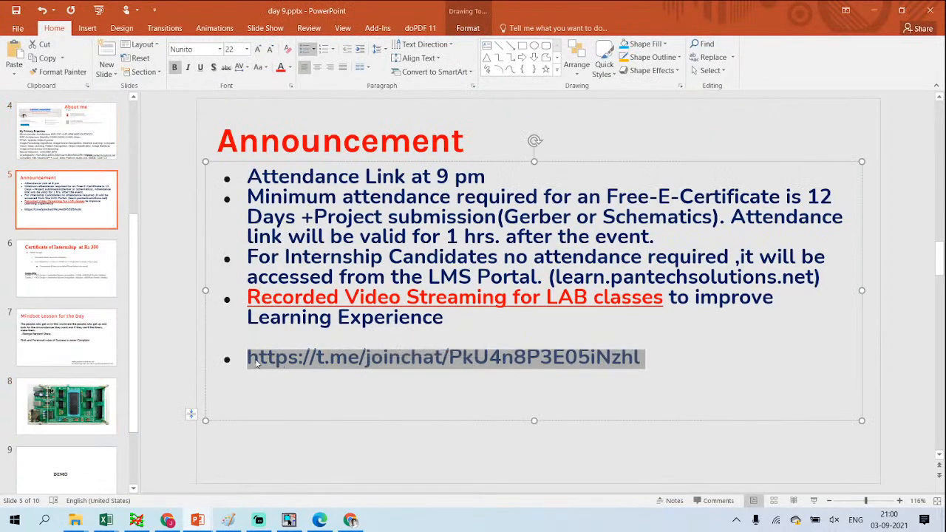
pyautogui.click(874, 10)
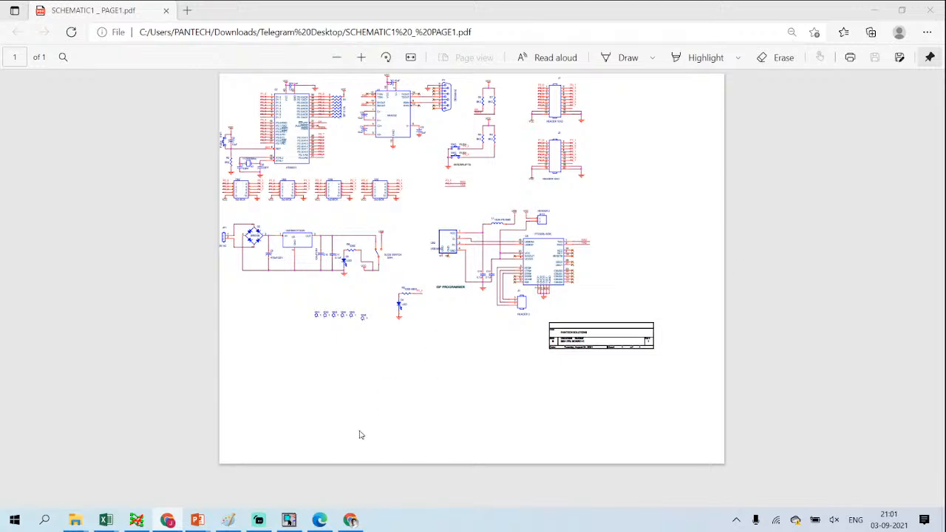
# Step: Switch via the reference PDF to OrCAD Capture, review the whole schematic page, and save the design
pyautogui.moveTo(320, 521)
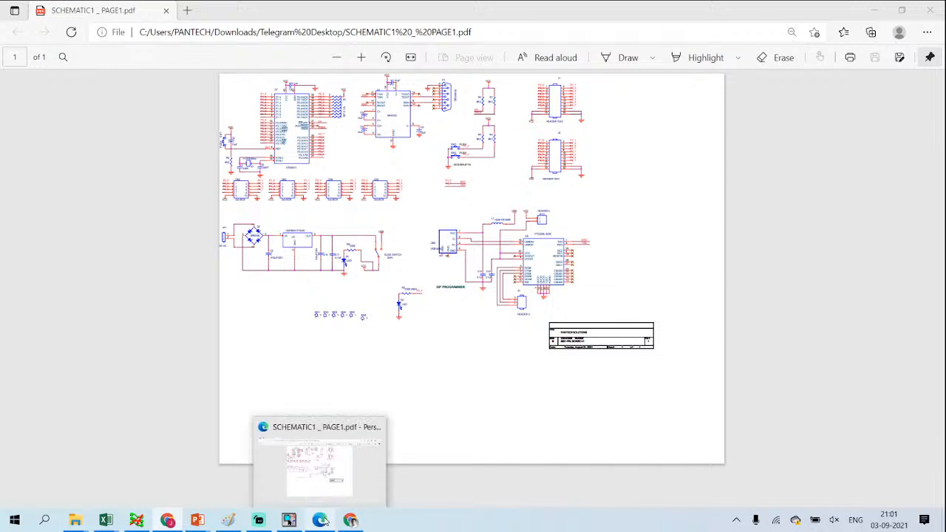
pyautogui.click(355, 444)
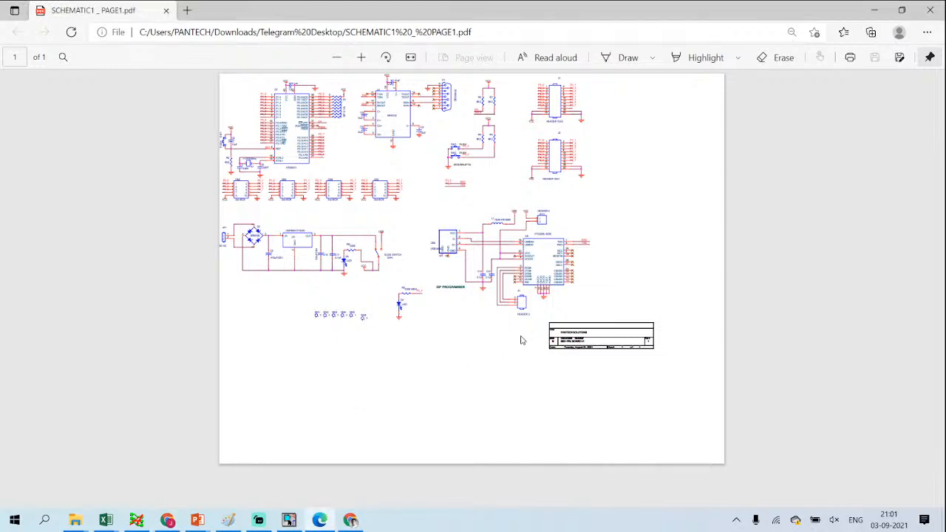
pyautogui.click(288, 520)
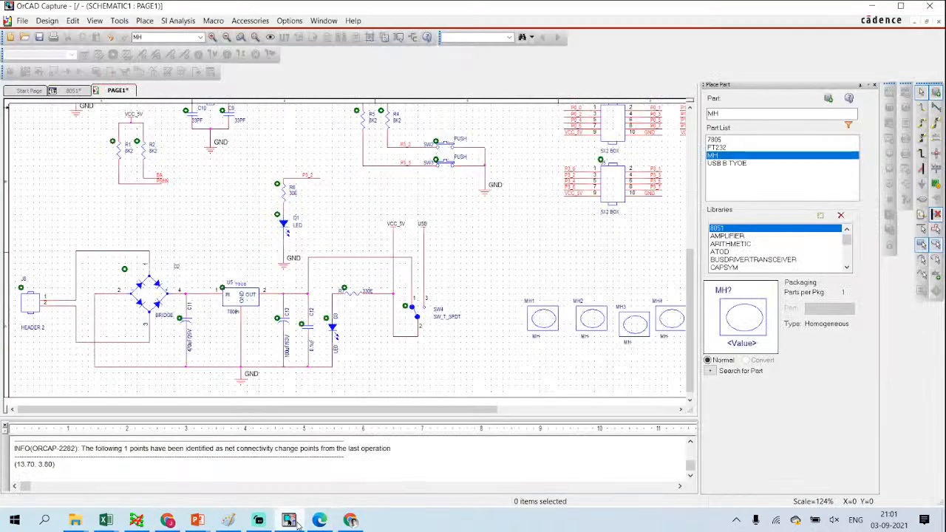
pyautogui.keyDown('ctrl'); pyautogui.scroll(-1, 363, 350); pyautogui.keyUp('ctrl')
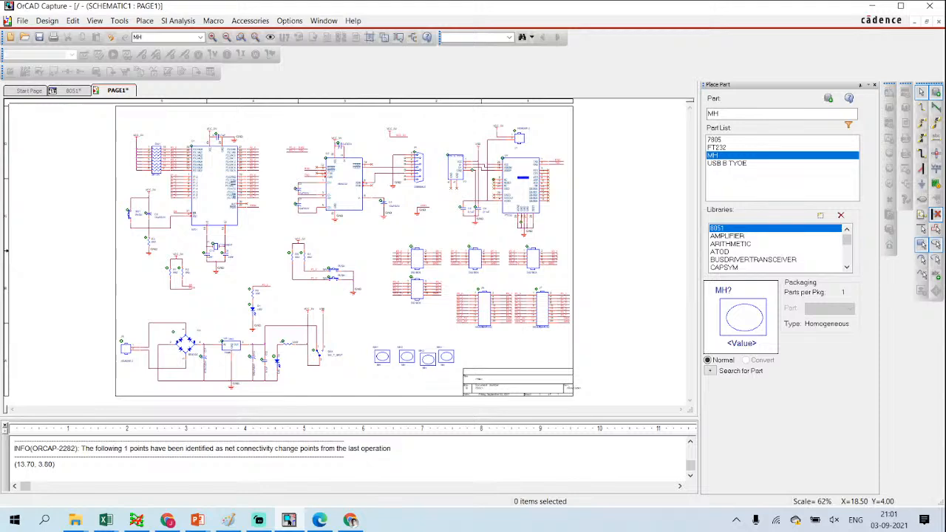
pyautogui.keyDown('ctrl'); pyautogui.scroll(1, 328, 235); pyautogui.keyUp('ctrl')
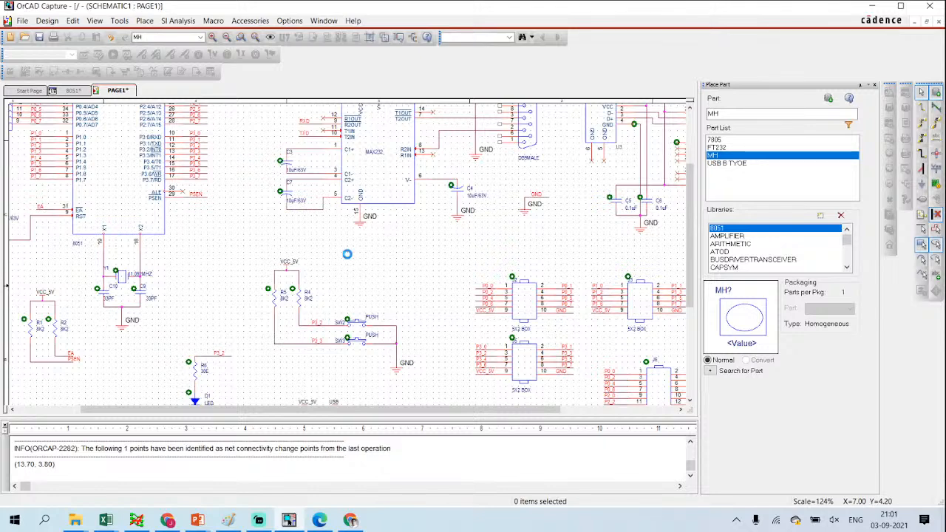
pyautogui.hotkey('ctrl', 's')
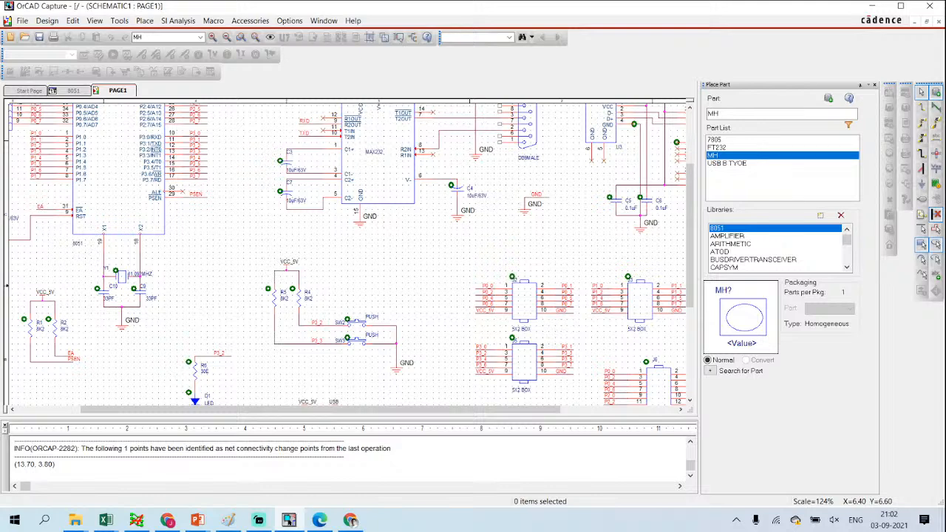
# Step: Go to the 8051 project view and reset the part references of the entire design to "?"
pyautogui.click(289, 521)
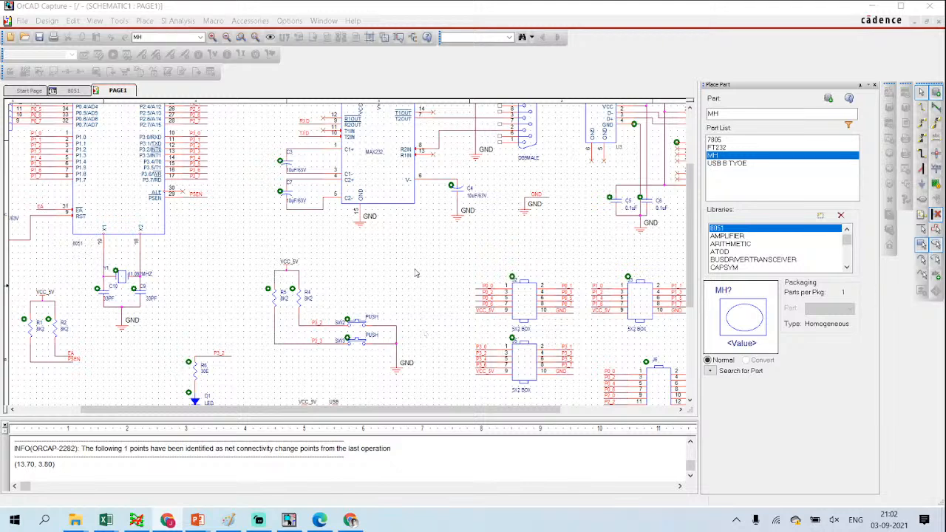
pyautogui.scroll(-1, 416, 274)
pyautogui.click(33, 90)
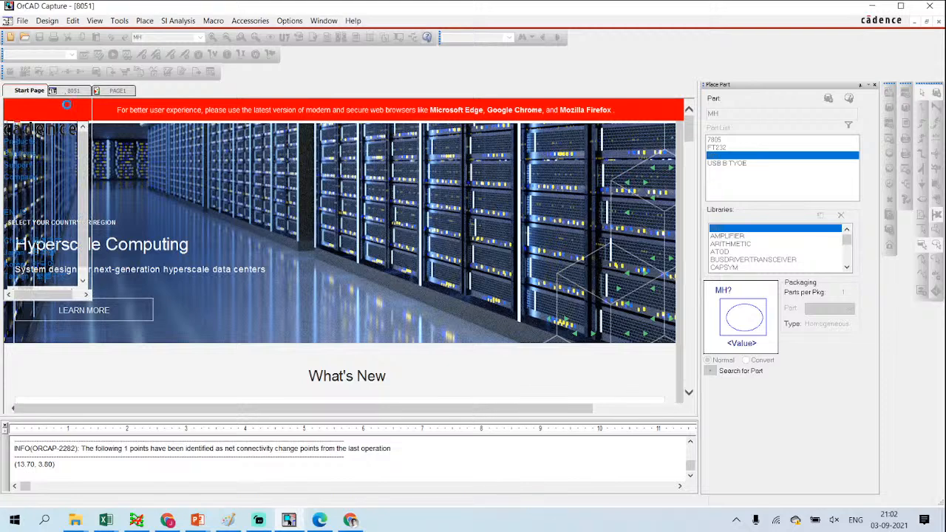
pyautogui.click(68, 91)
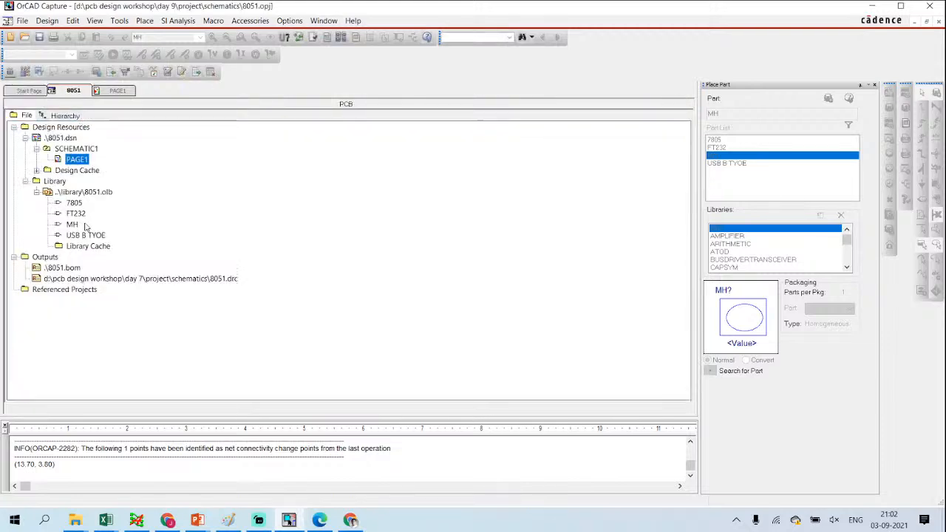
pyautogui.click(283, 38)
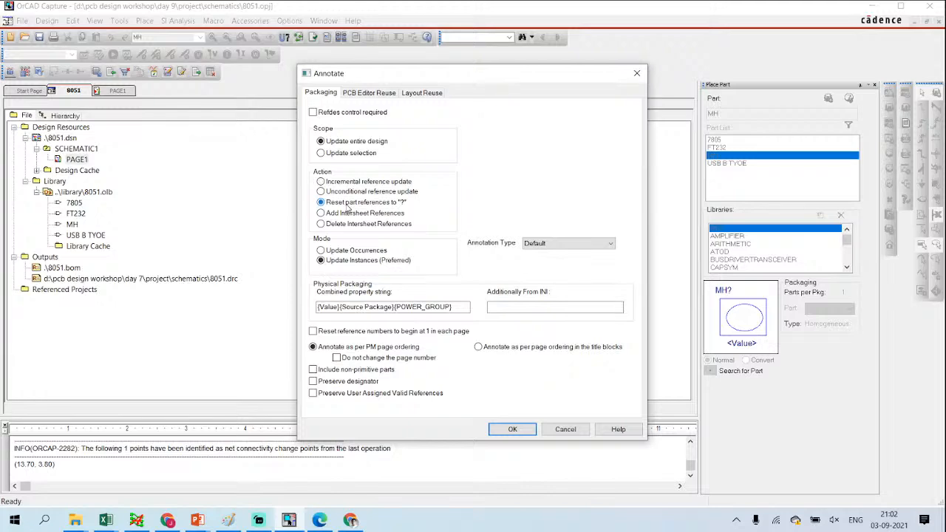
pyautogui.click(513, 430)
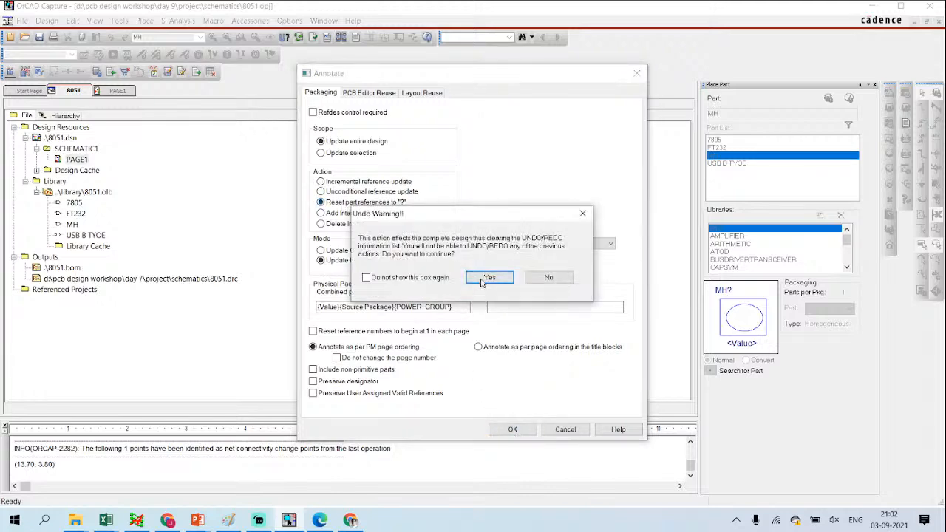
pyautogui.click(484, 278)
pyautogui.click(509, 287)
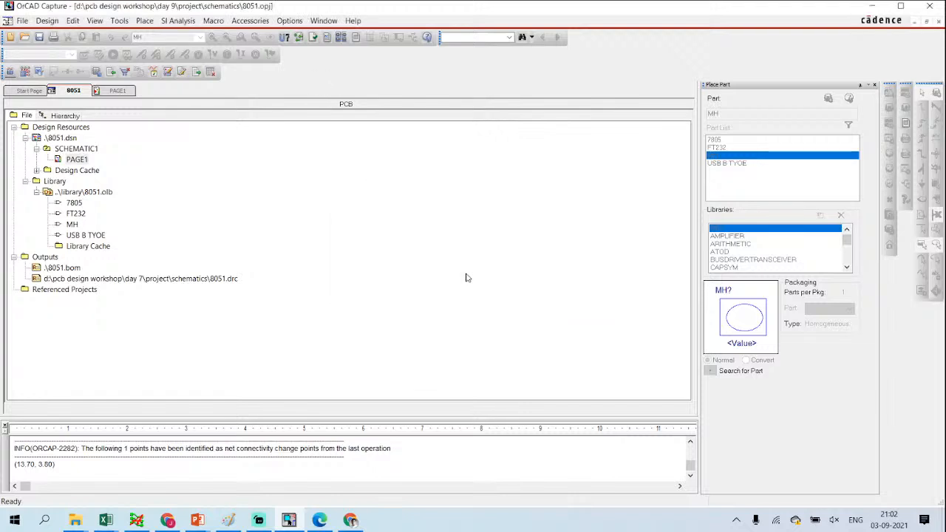
# Step: Annotate the entire design with an incremental reference update and let the design be saved
pyautogui.click(288, 41)
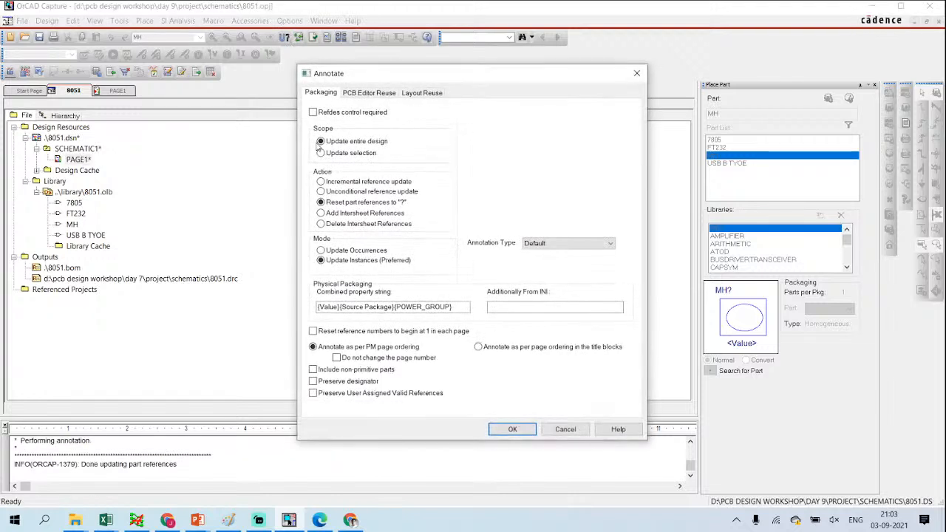
pyautogui.click(343, 183)
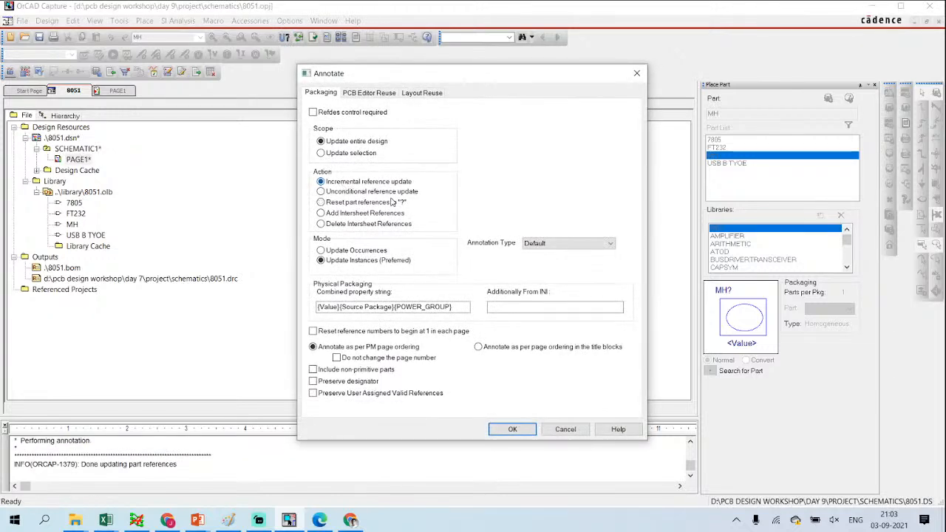
pyautogui.click(513, 430)
pyautogui.click(499, 278)
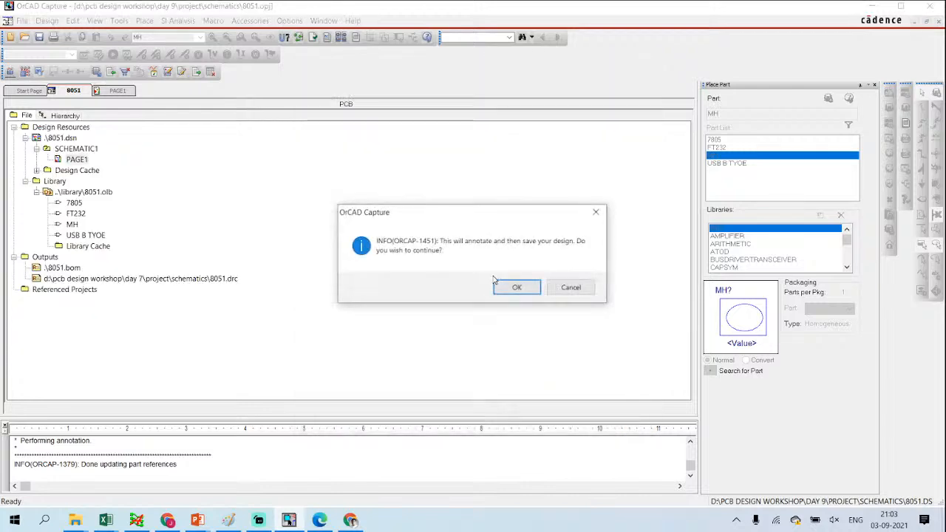
pyautogui.click(512, 289)
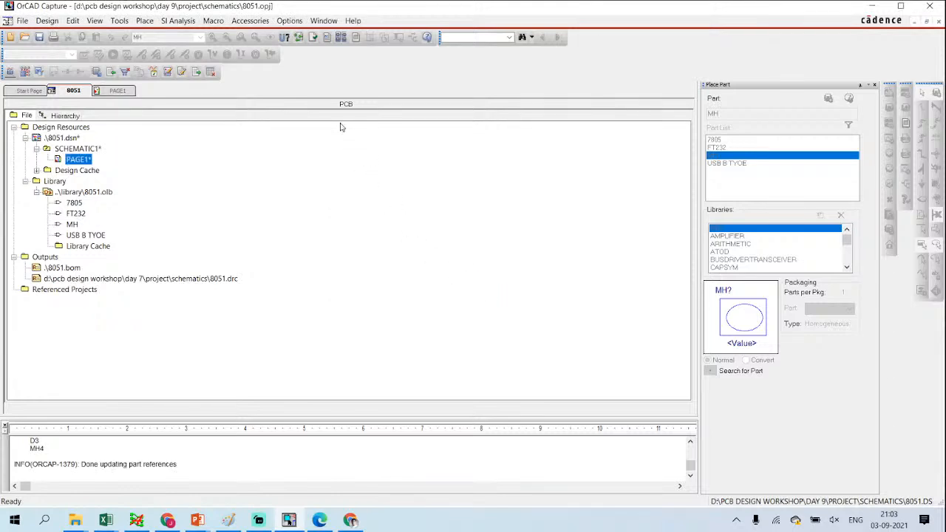
# Step: Run a design rules check on the entire design with electrical and physical rules, and review the globals in its report
pyautogui.click(315, 43)
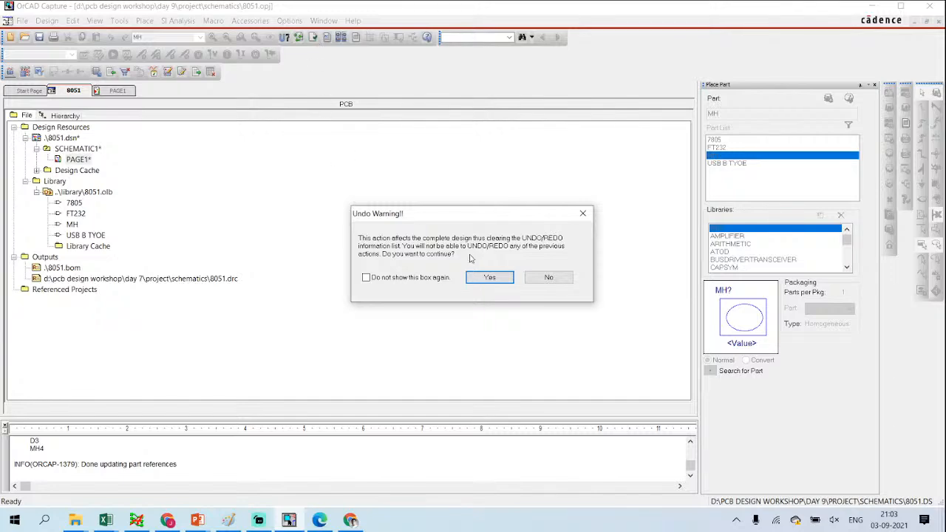
pyautogui.click(489, 277)
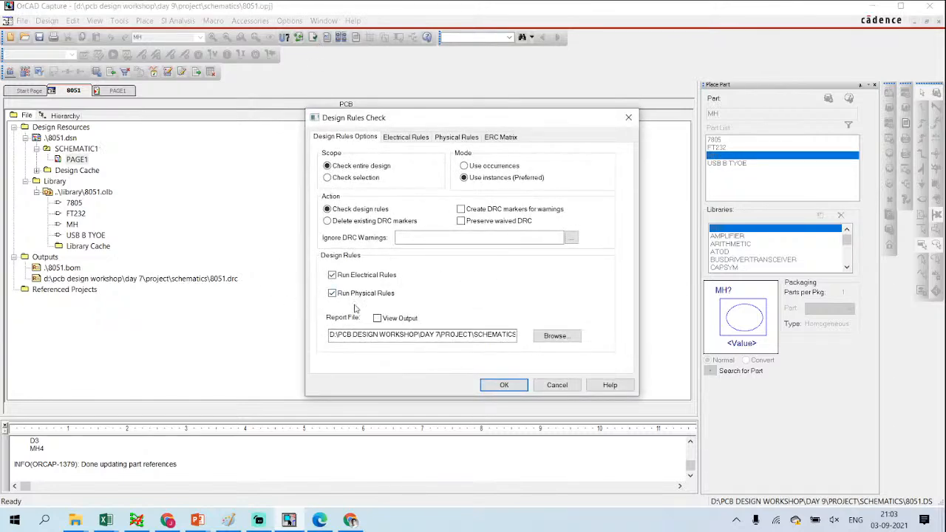
pyautogui.click(407, 137)
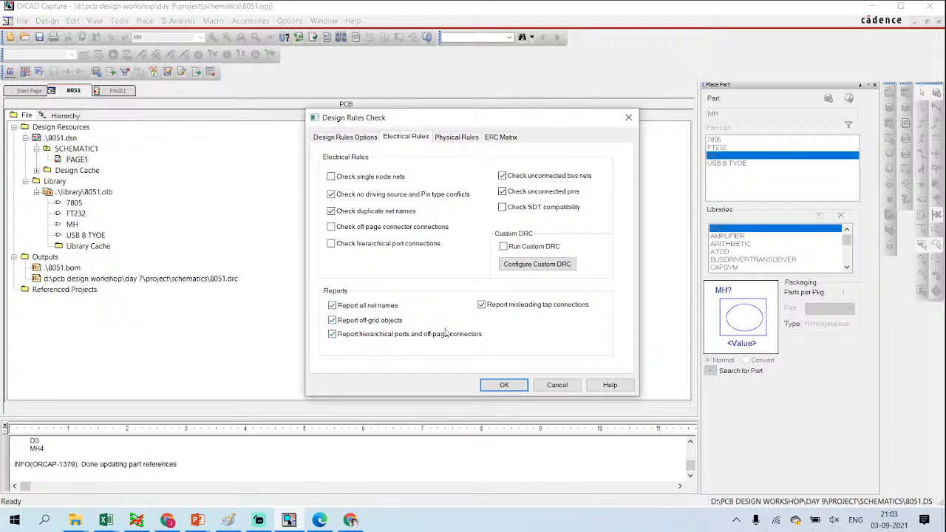
pyautogui.click(518, 390)
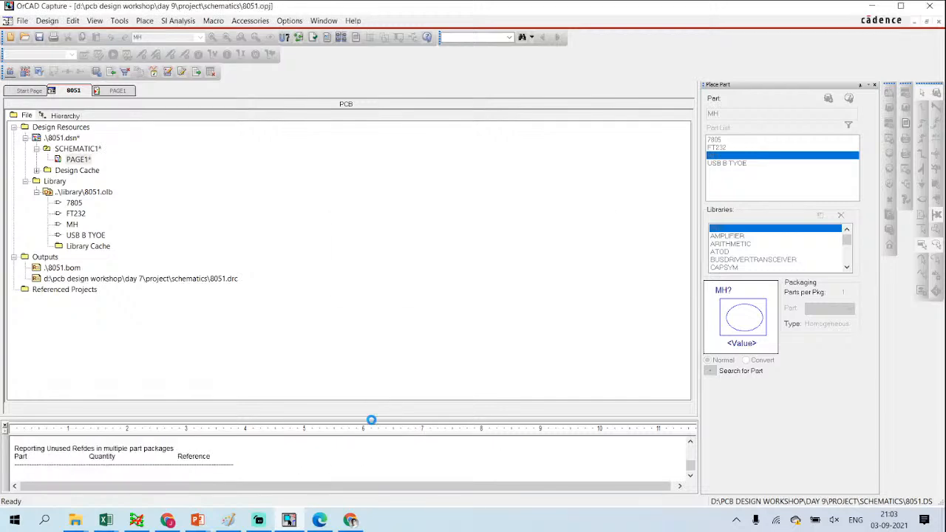
pyautogui.scroll(-2, 275, 274)
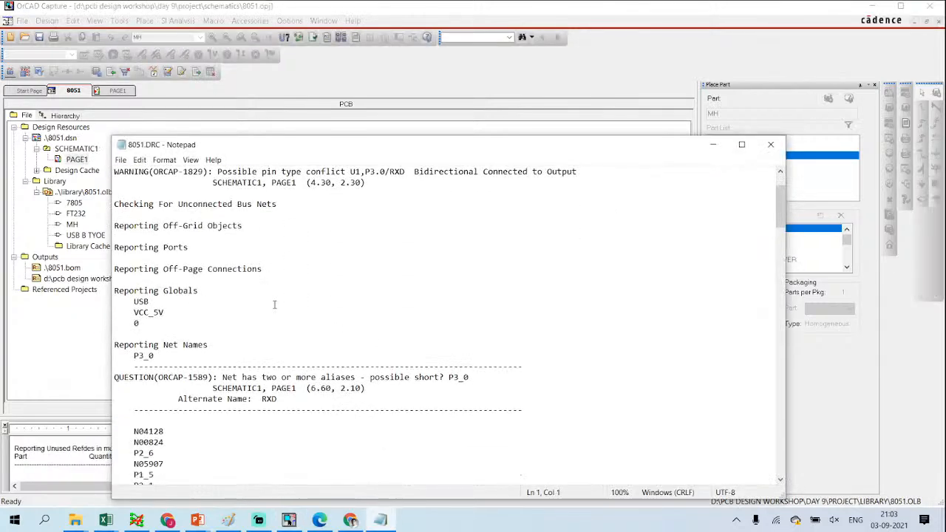
pyautogui.moveTo(189, 292); pyautogui.dragTo(190, 299)
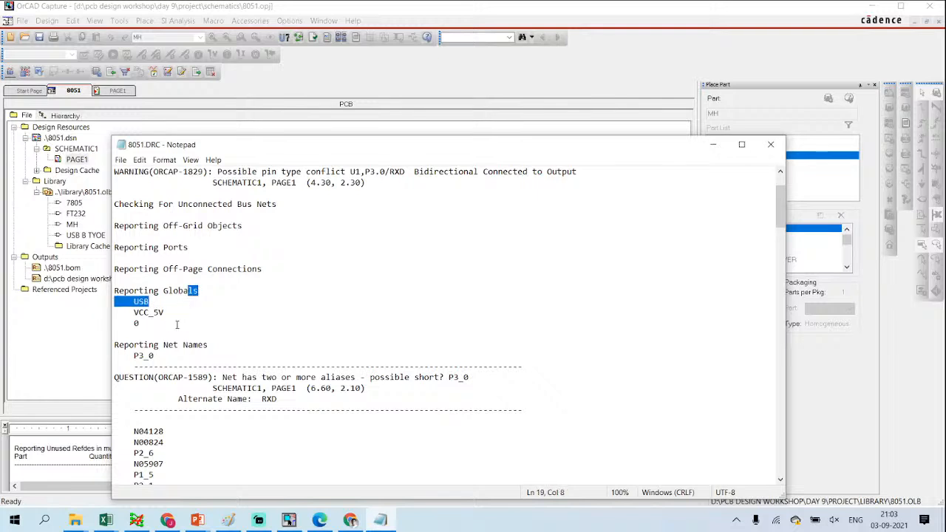
# Step: Examine the globals, net names and multiple-alias questions in the 8051.DRC report
pyautogui.click(178, 323)
pyautogui.moveTo(143, 327); pyautogui.dragTo(119, 325)
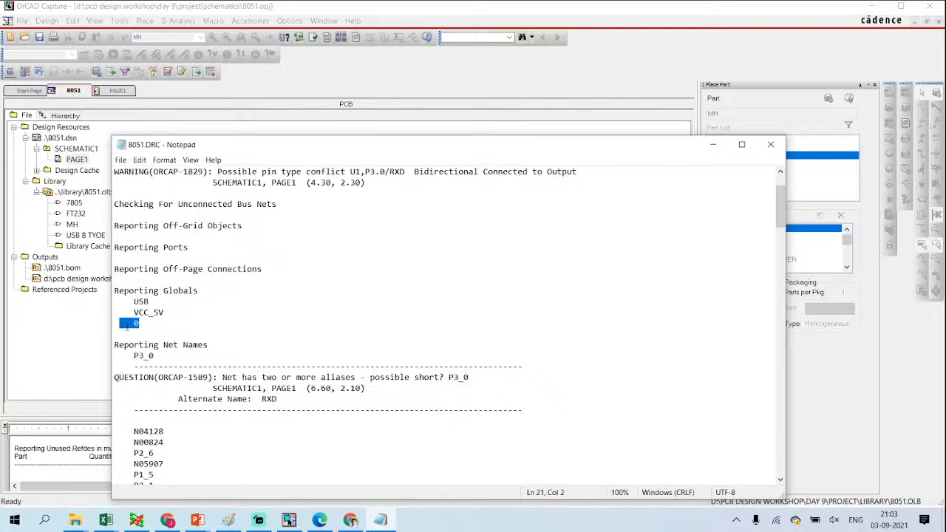
pyautogui.click(146, 326)
pyautogui.scroll(-3, 194, 338)
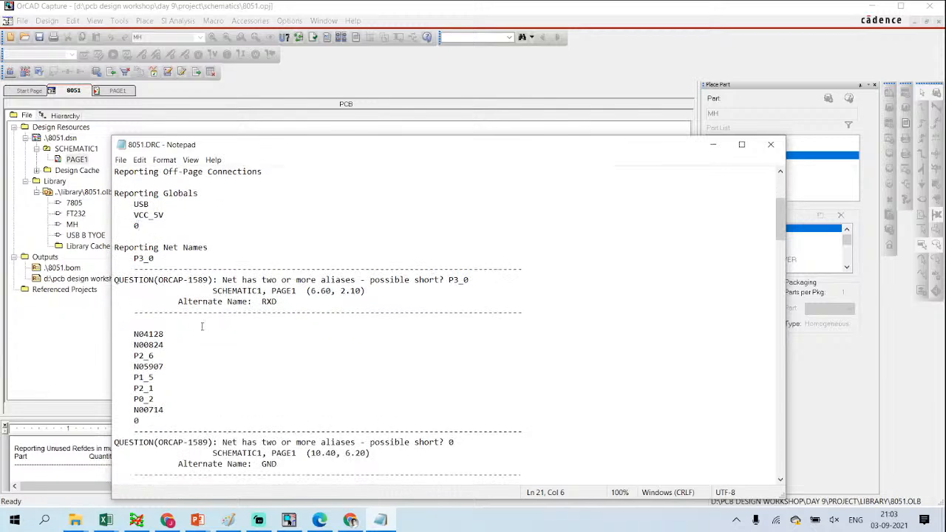
pyautogui.scroll(1, 202, 326)
pyautogui.scroll(-7, 205, 310)
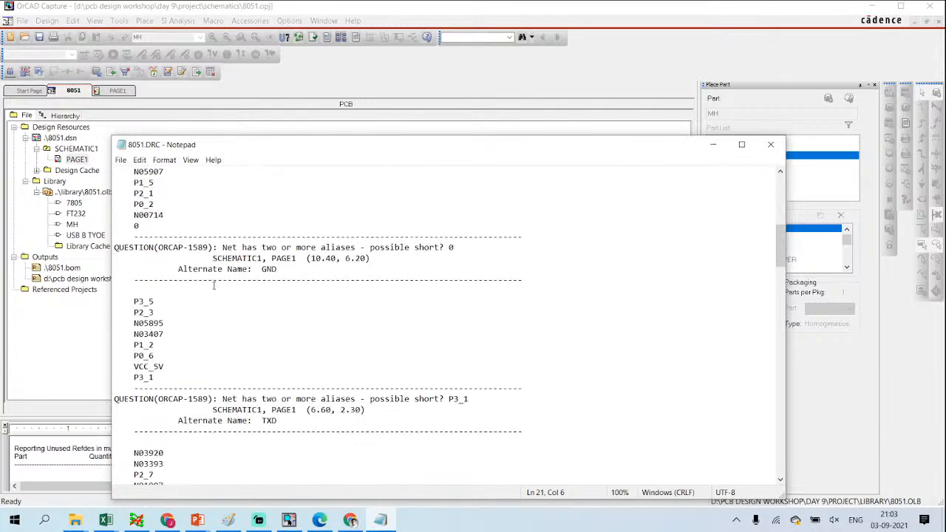
pyautogui.scroll(-1, 214, 286)
pyautogui.scroll(7, 230, 275)
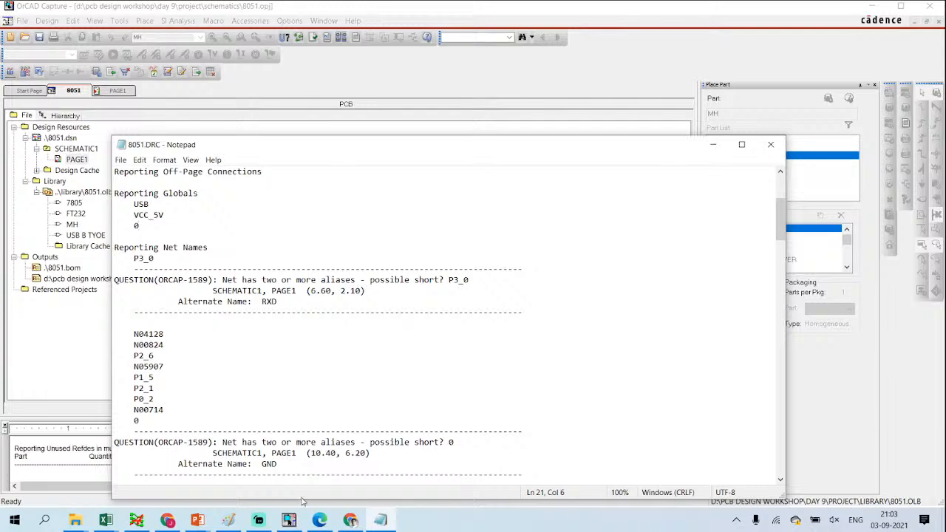
# Step: On schematic PAGE1, inspect the properties of the ground symbols below capacitor C4 and below the MAX232
pyautogui.click(289, 519)
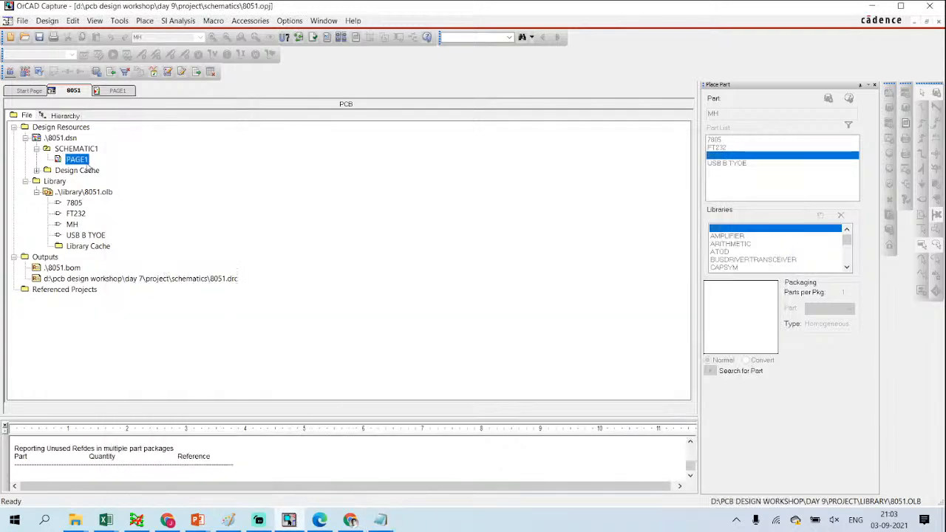
pyautogui.doubleClick(83, 160)
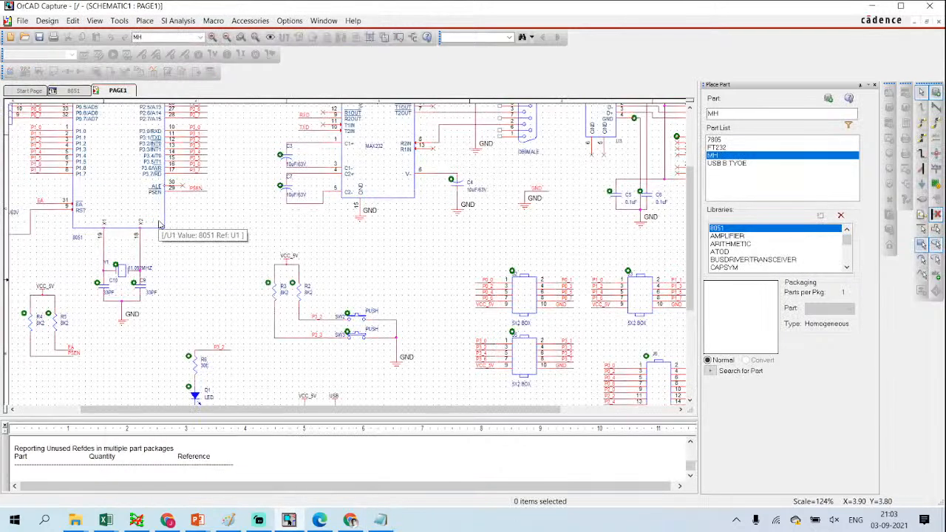
pyautogui.doubleClick(459, 215)
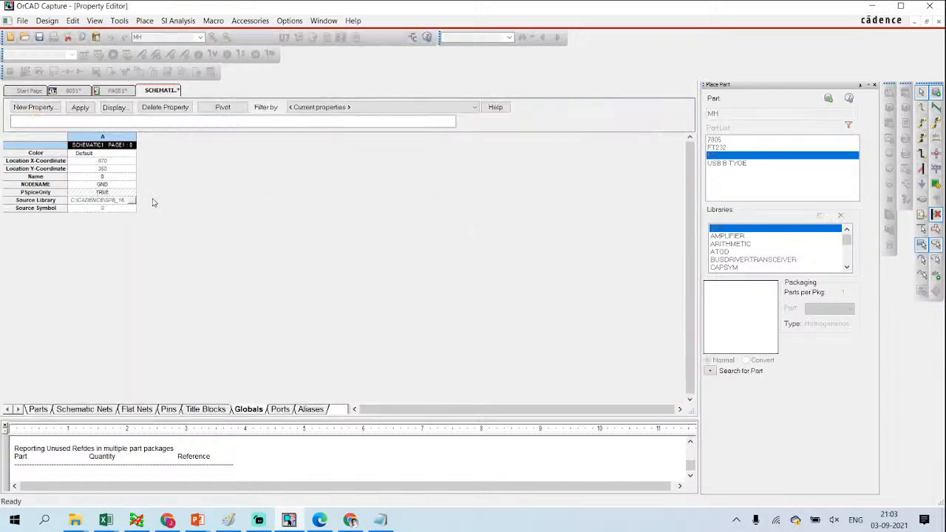
pyautogui.click(118, 178)
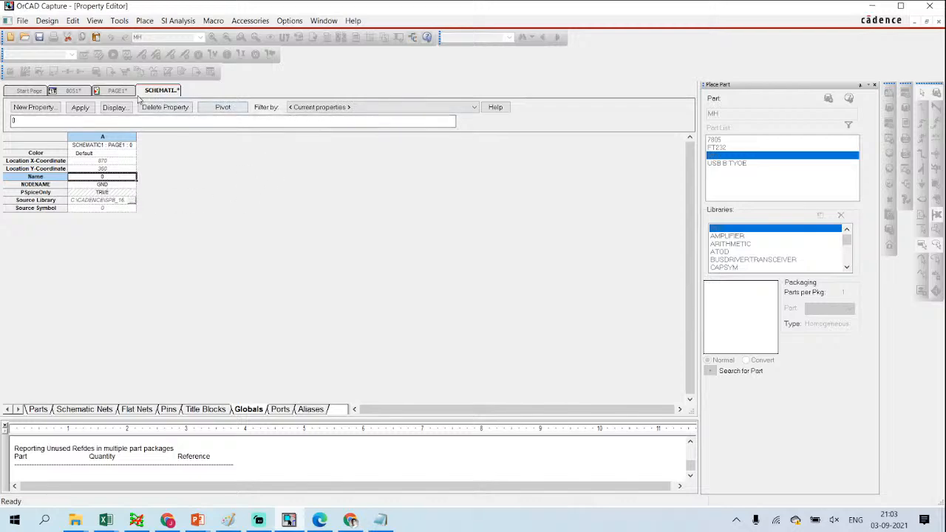
pyautogui.click(116, 90)
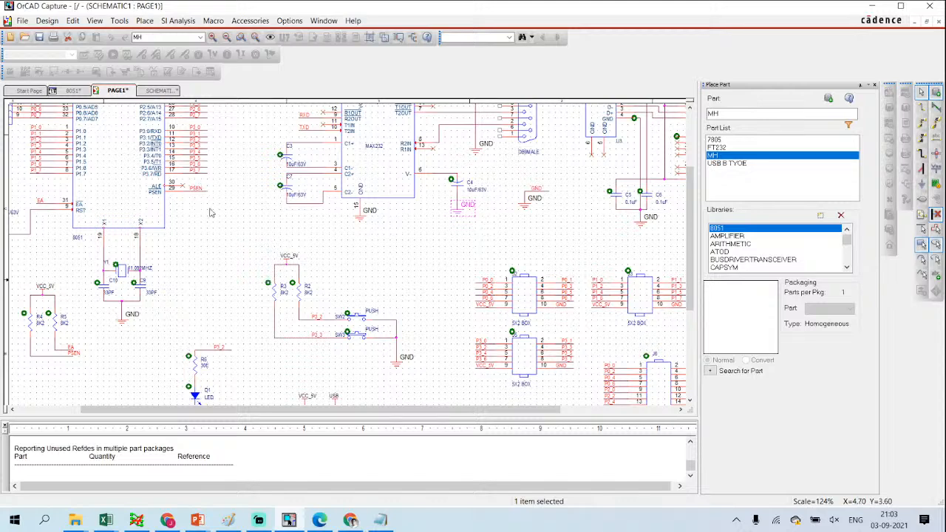
pyautogui.doubleClick(361, 213)
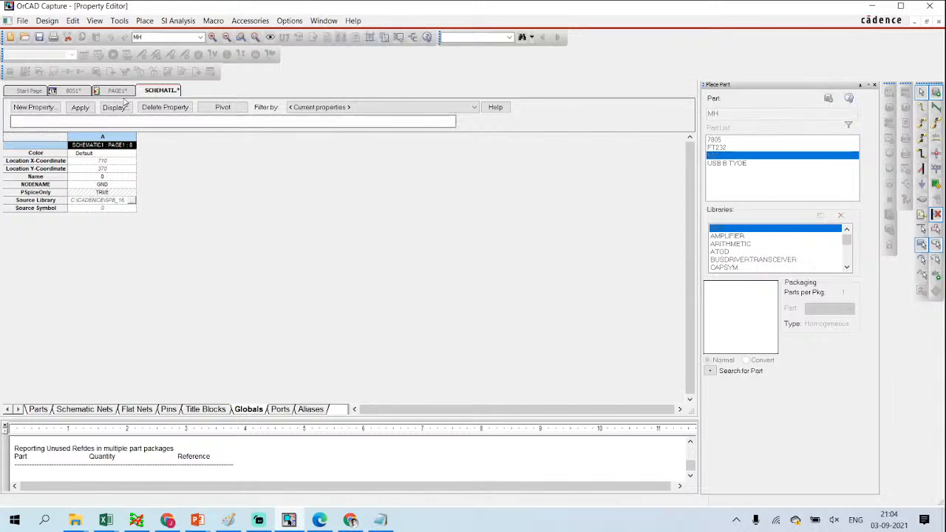
pyautogui.click(116, 90)
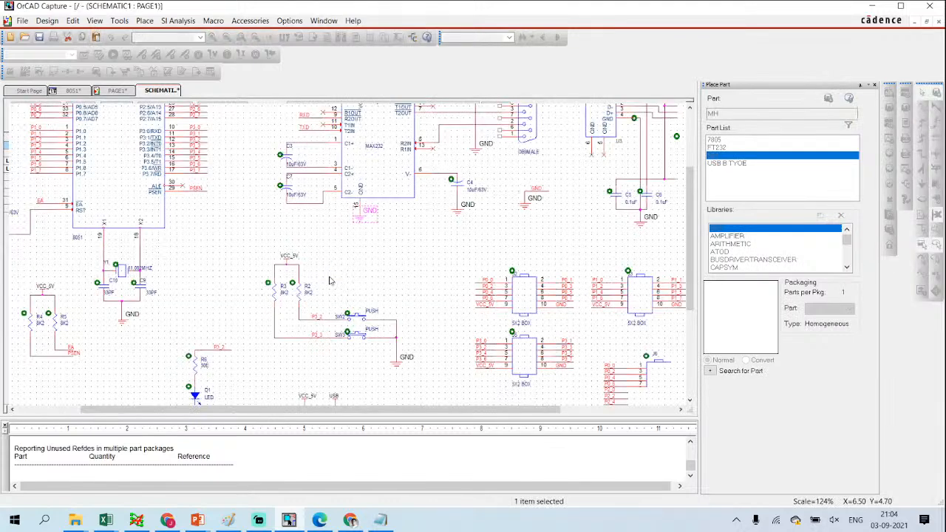
# Step: Set the Name property of the ground symbol below the MAX232 to GND and apply the change to the design
pyautogui.rightClick(373, 225)
pyautogui.click(360, 221)
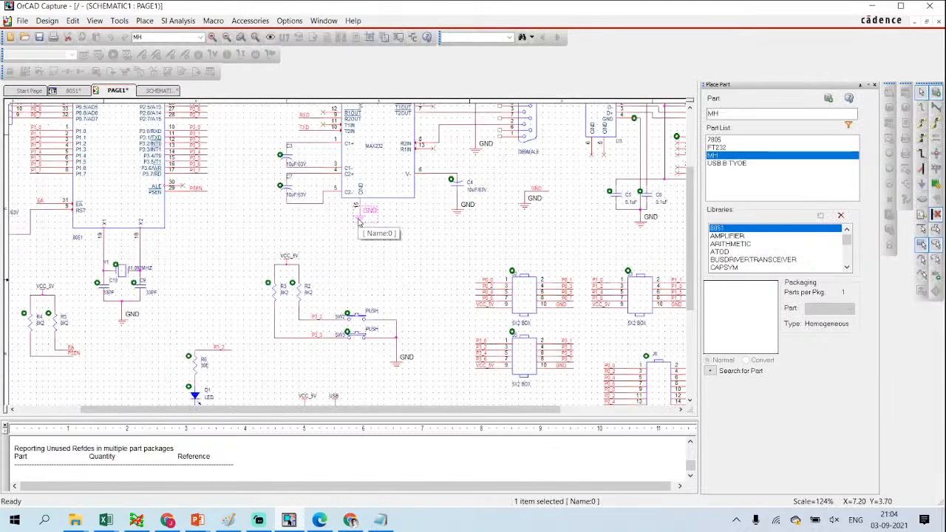
pyautogui.rightClick(359, 222)
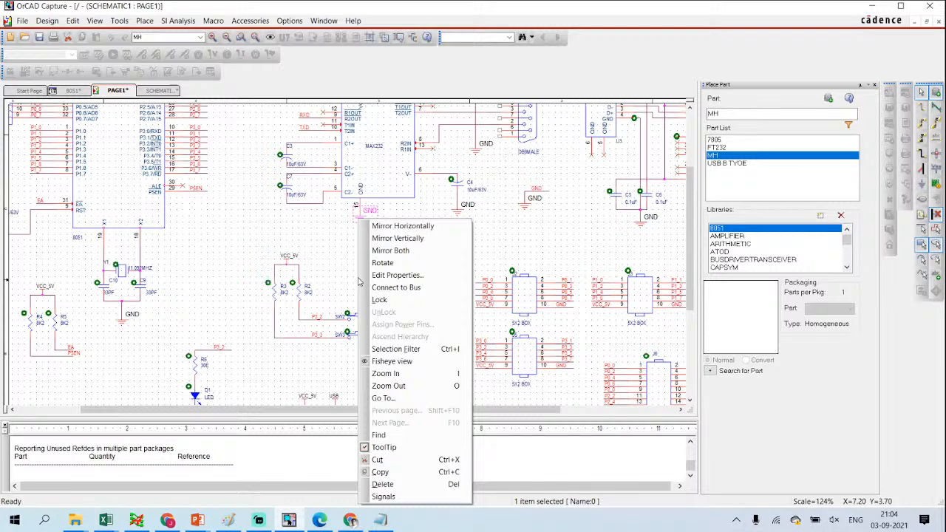
pyautogui.click(400, 275)
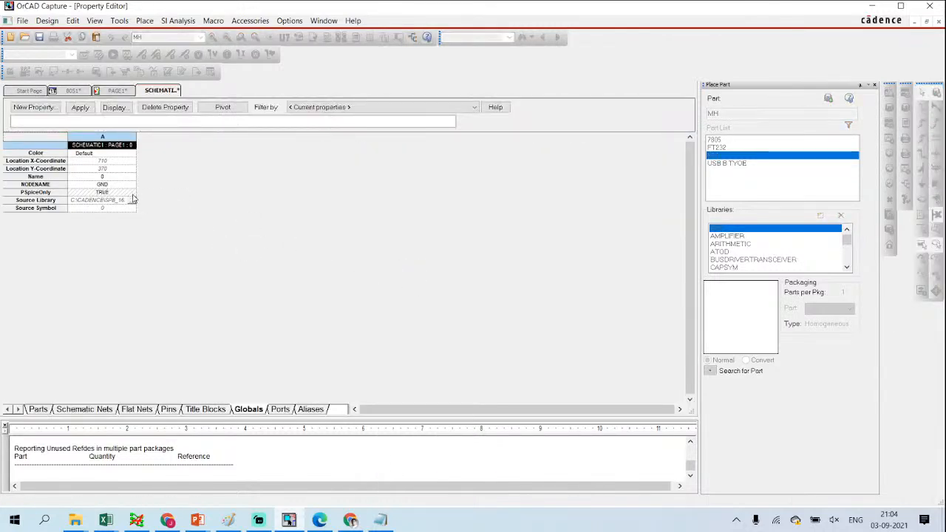
pyautogui.click(121, 177)
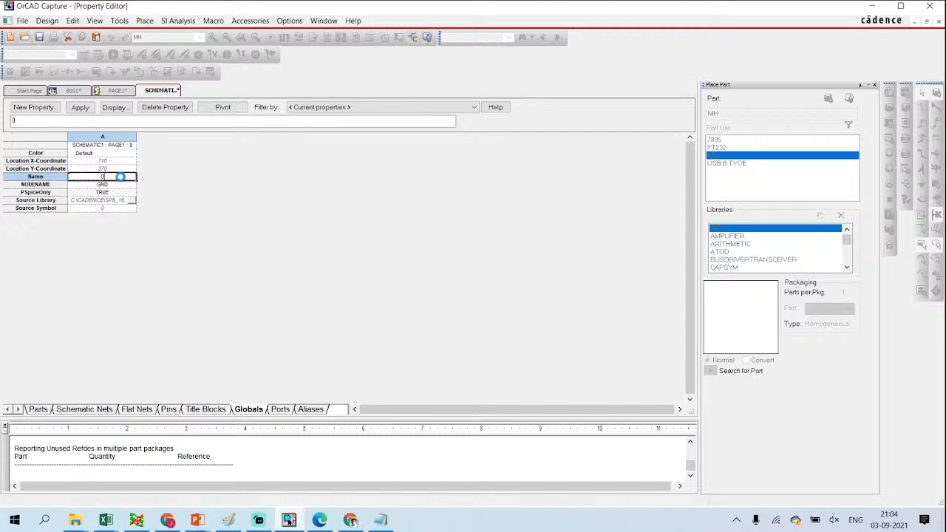
pyautogui.write('GND')
pyautogui.click(119, 90)
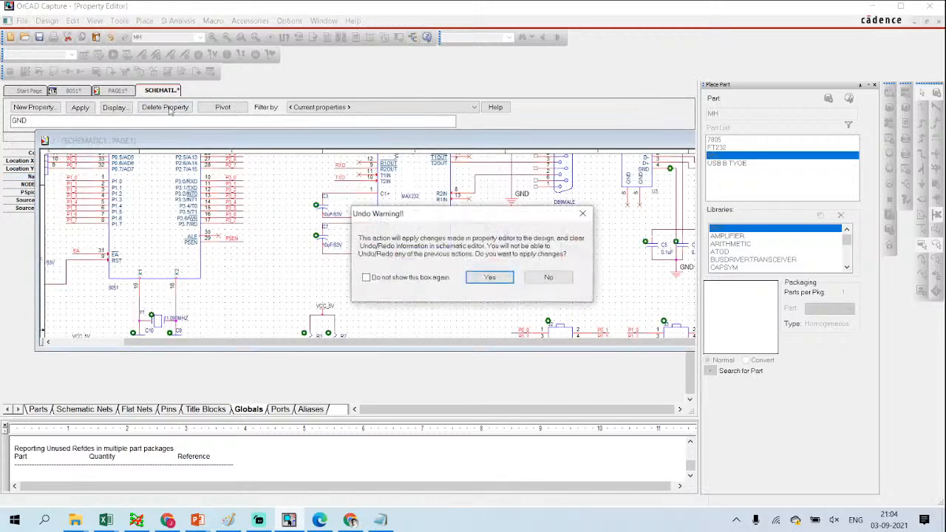
pyautogui.click(489, 278)
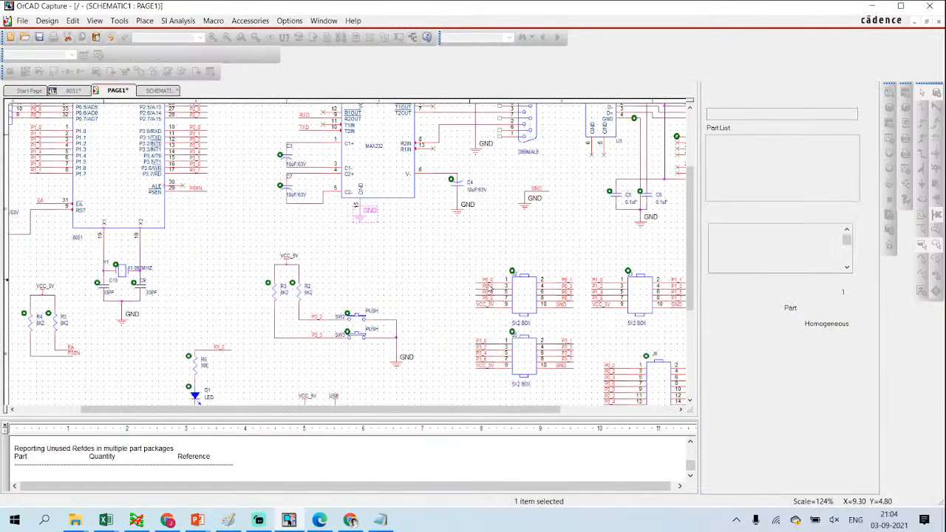
pyautogui.click(461, 273)
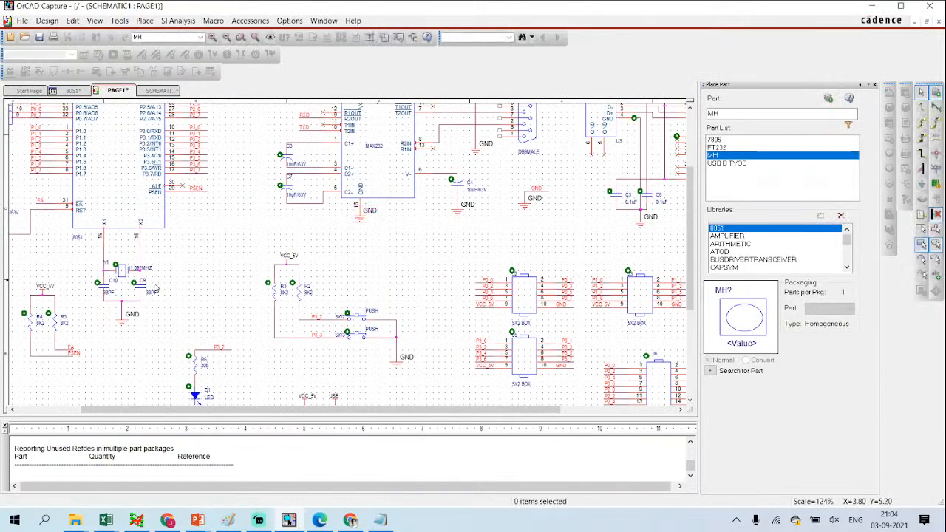
# Step: Save the 8051 design and rerun the design rules check on the entire design with View Output enabled
pyautogui.click(72, 92)
pyautogui.click(28, 92)
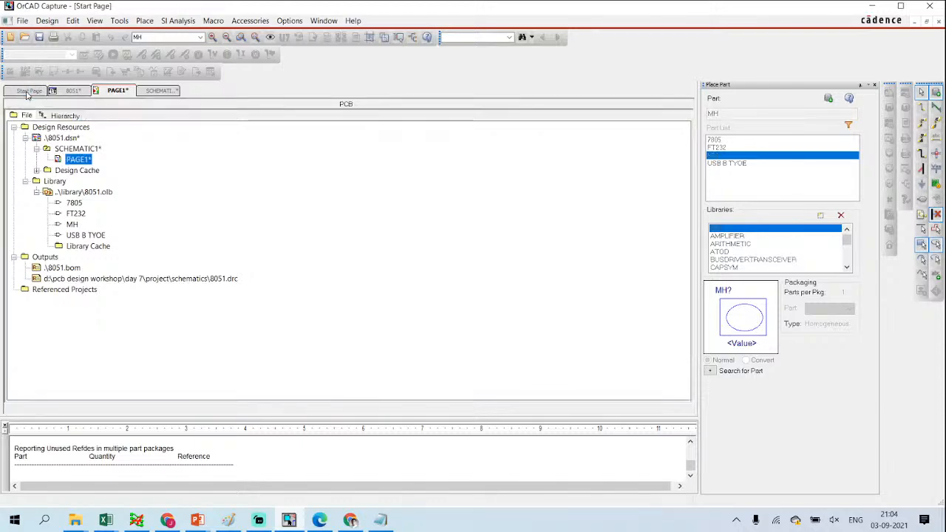
pyautogui.click(74, 92)
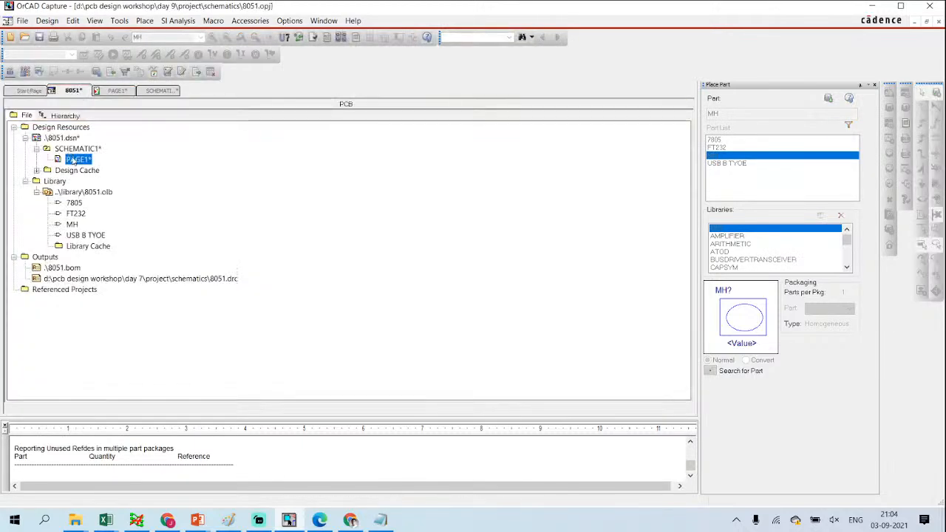
pyautogui.click(313, 37)
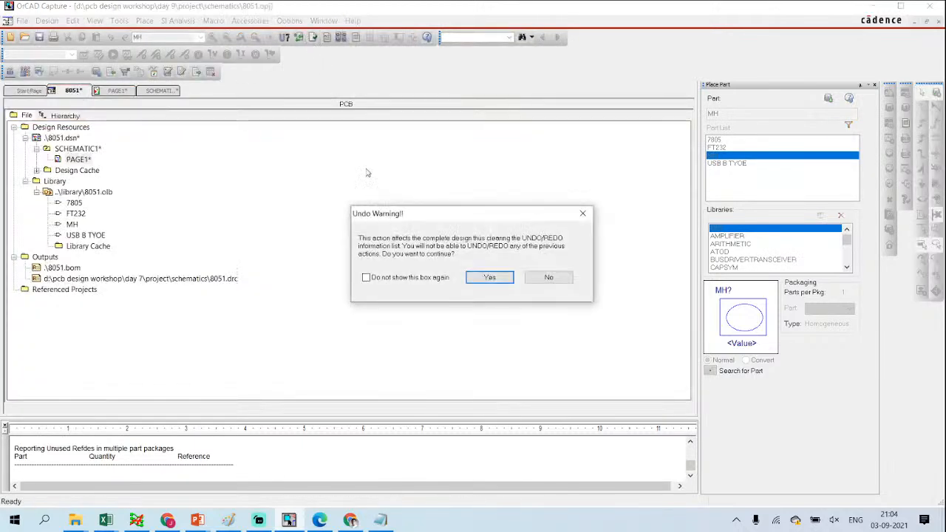
pyautogui.click(491, 277)
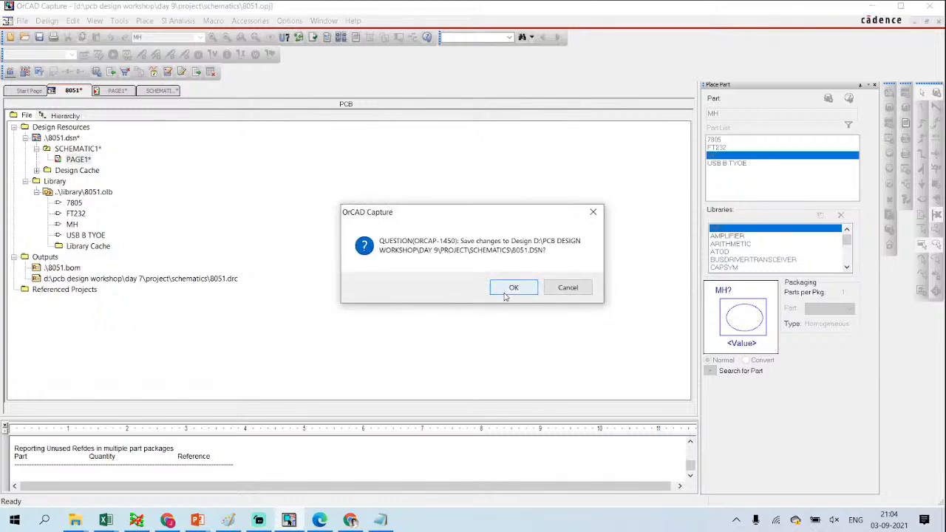
pyautogui.click(505, 295)
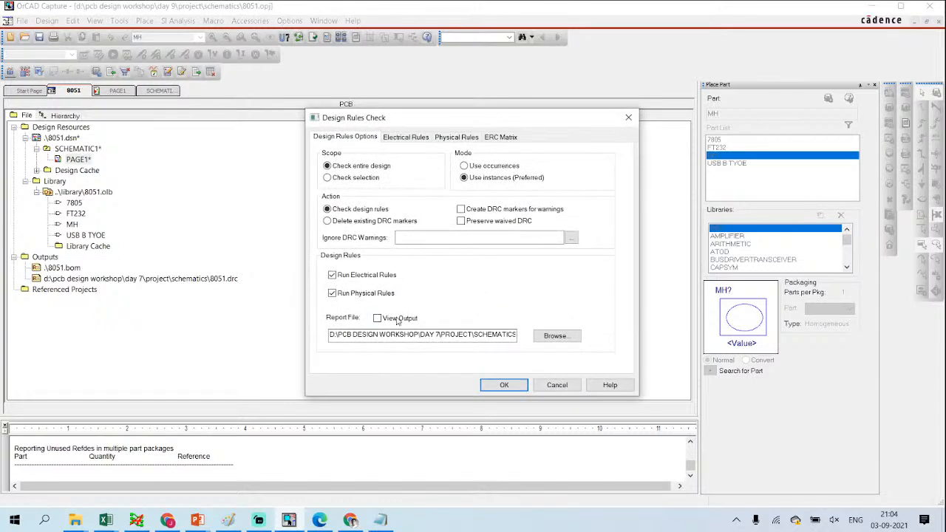
pyautogui.click(397, 319)
pyautogui.click(501, 384)
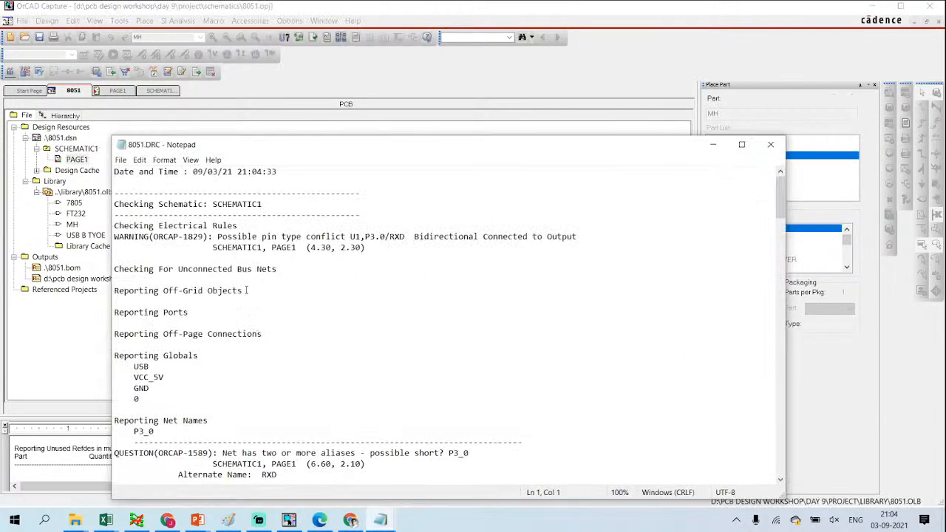
# Step: Check the Reporting Globals list in the new DRC report for separate ground net names
pyautogui.scroll(-1, 247, 291)
pyautogui.doubleClick(137, 368)
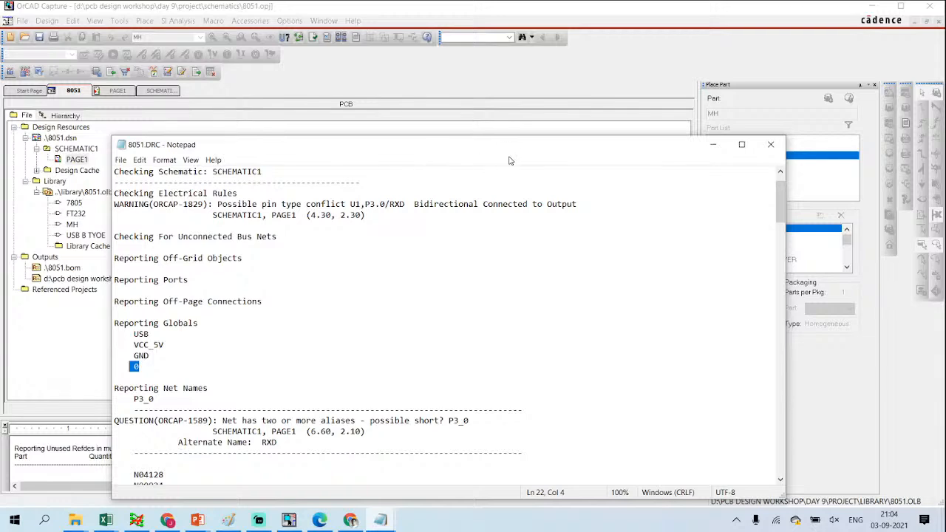
pyautogui.scroll(-2, 316, 245)
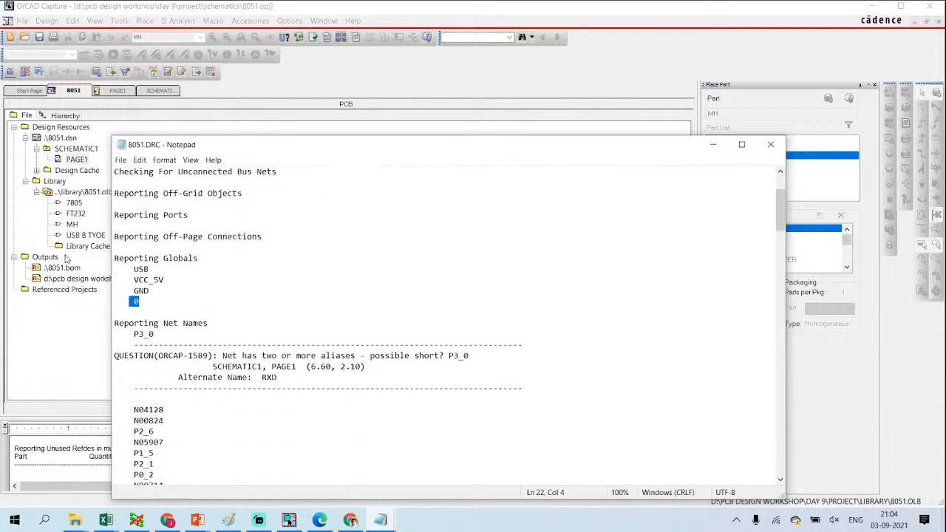
# Step: On PAGE1, compare the names of the ground symbols below the MAX232 and beside the push switches
pyautogui.doubleClick(76, 159)
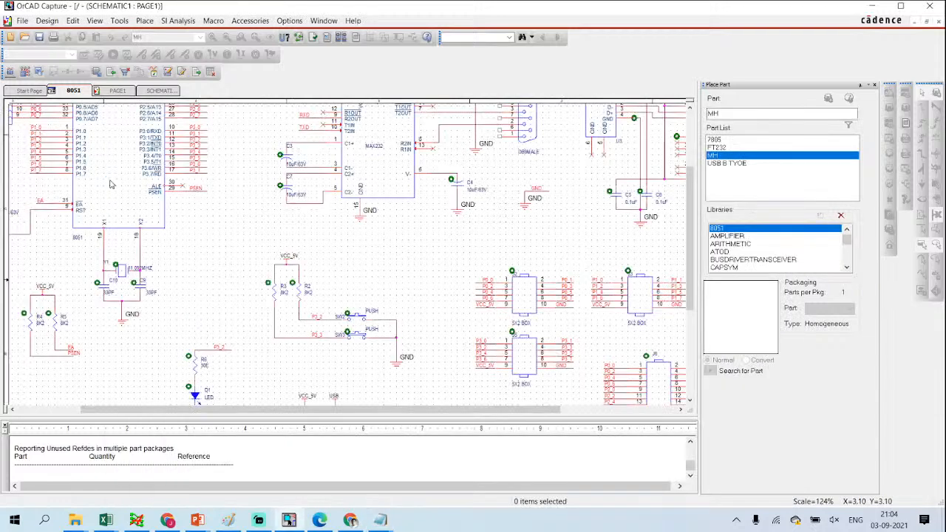
pyautogui.click(361, 222)
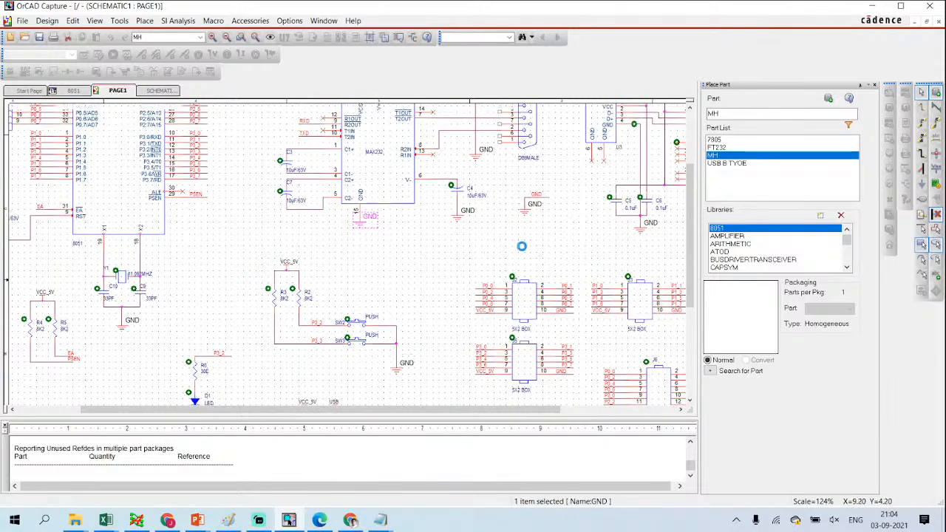
pyautogui.scroll(1, 519, 244)
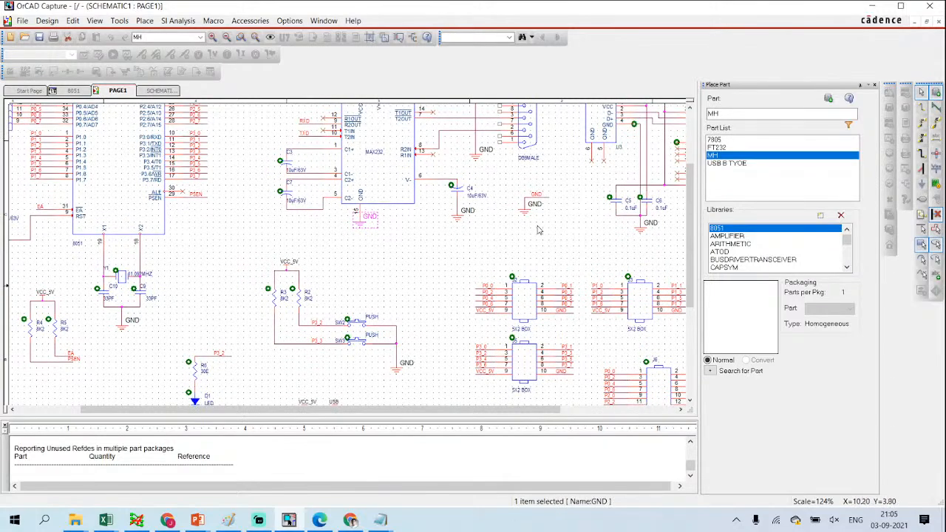
pyautogui.doubleClick(399, 371)
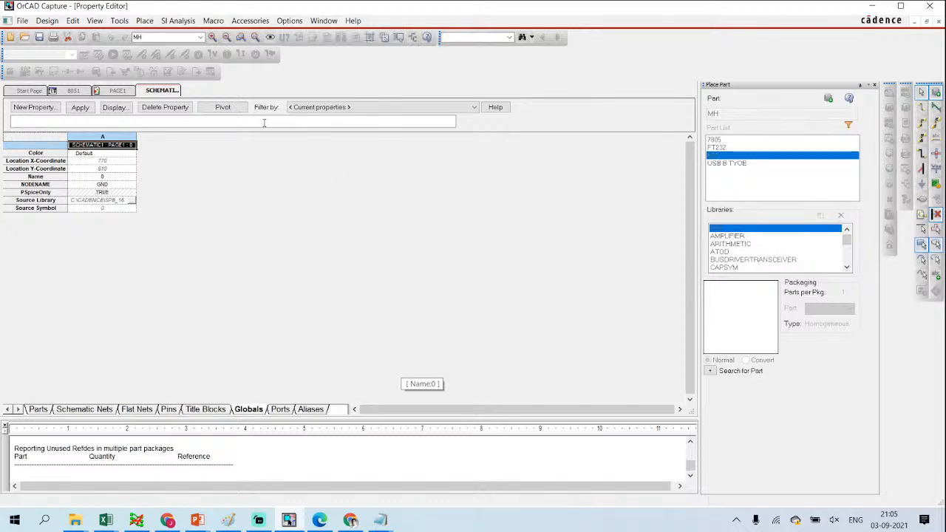
pyautogui.click(122, 92)
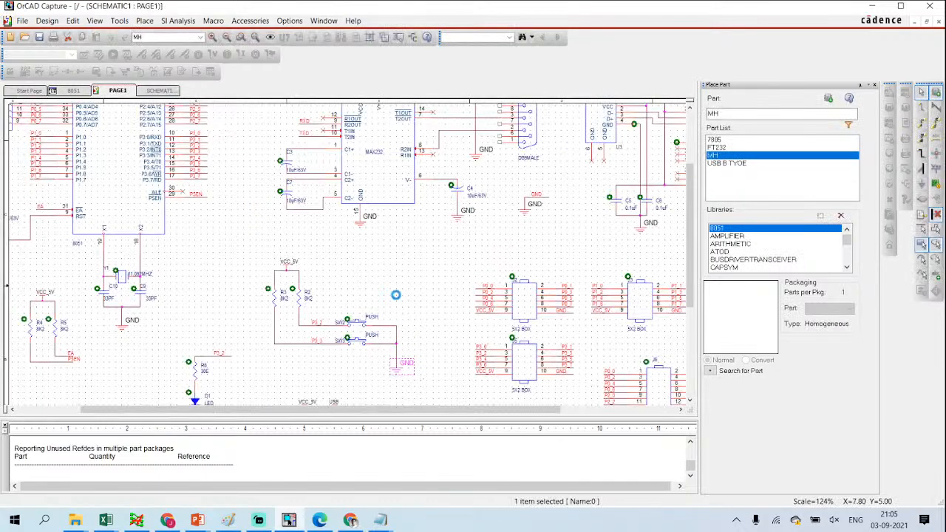
# Step: Delete the ground symbol named GND below the MAX232 and paste a ground symbol named 0 in its place
pyautogui.click(363, 226)
pyautogui.press('Delete')
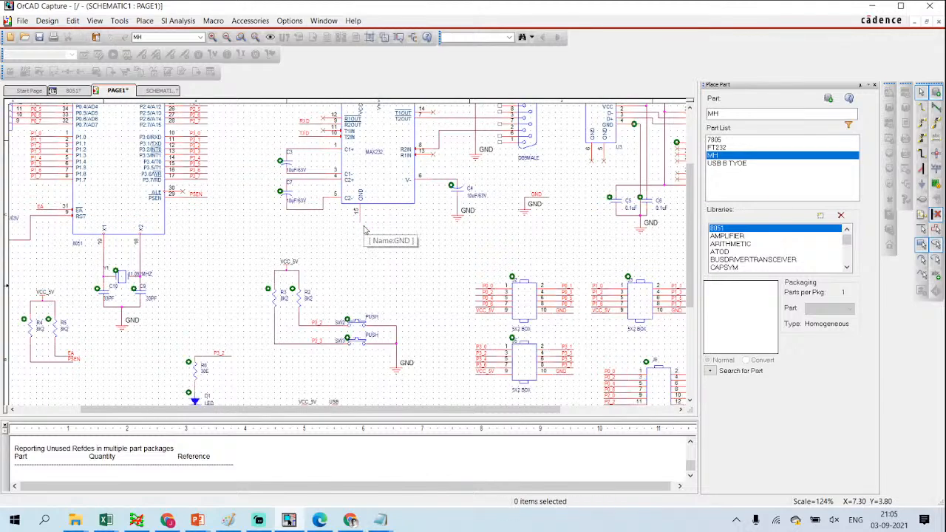
pyautogui.hotkey('ctrl', 'v')
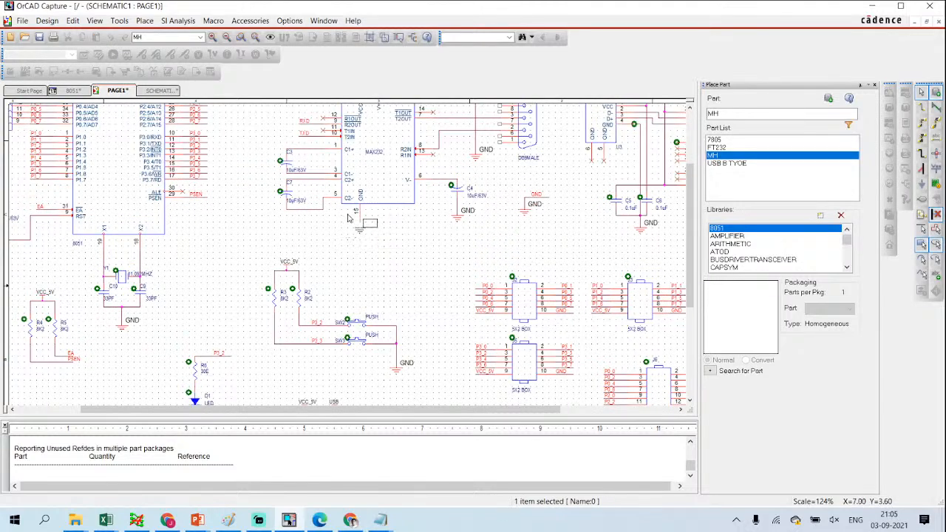
pyautogui.click(345, 216)
pyautogui.click(457, 215)
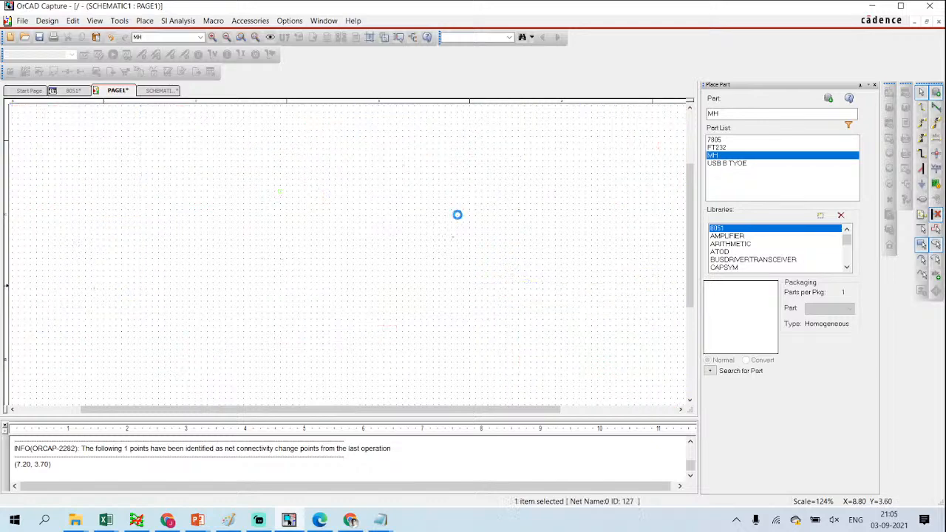
pyautogui.click(459, 226)
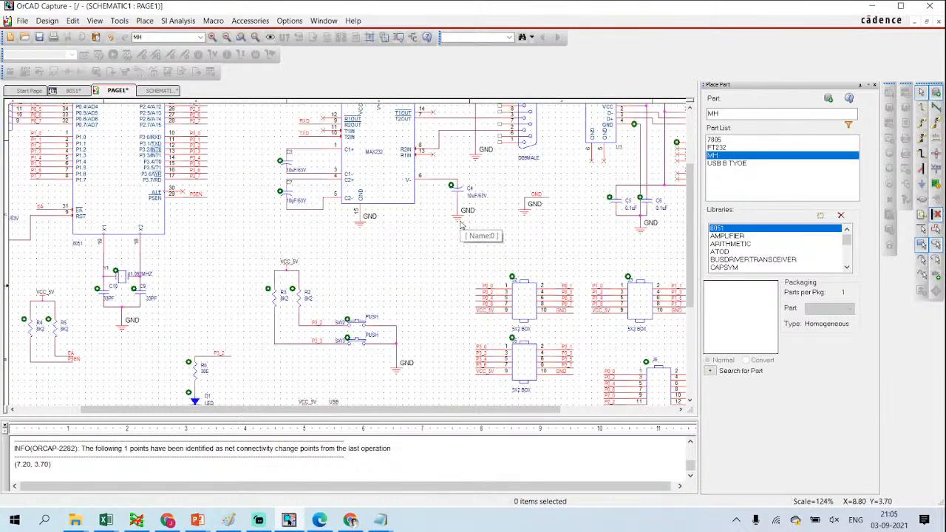
# Step: Replace the ground symbols below C4 and on the nearby GND-labelled wire with pasted ground symbols named 0
pyautogui.click(460, 219)
pyautogui.press('Delete')
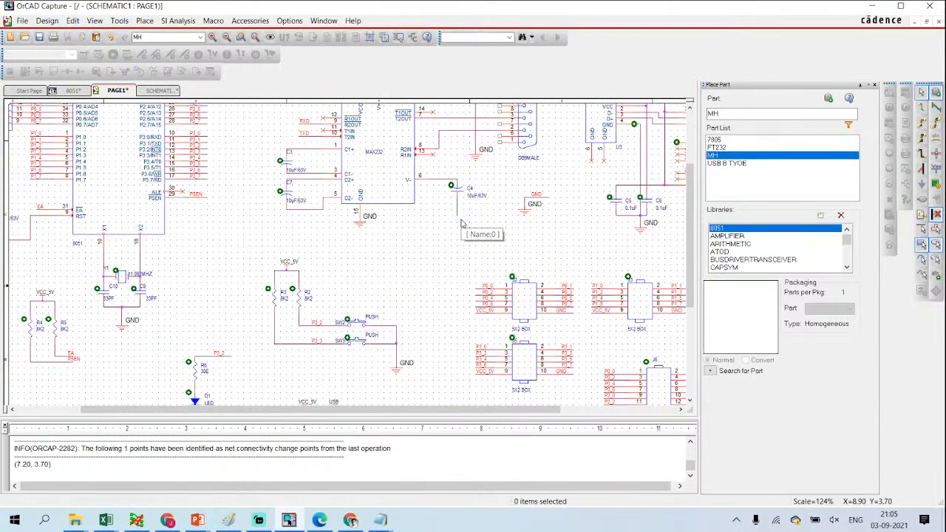
pyautogui.hotkey('ctrl', 'v')
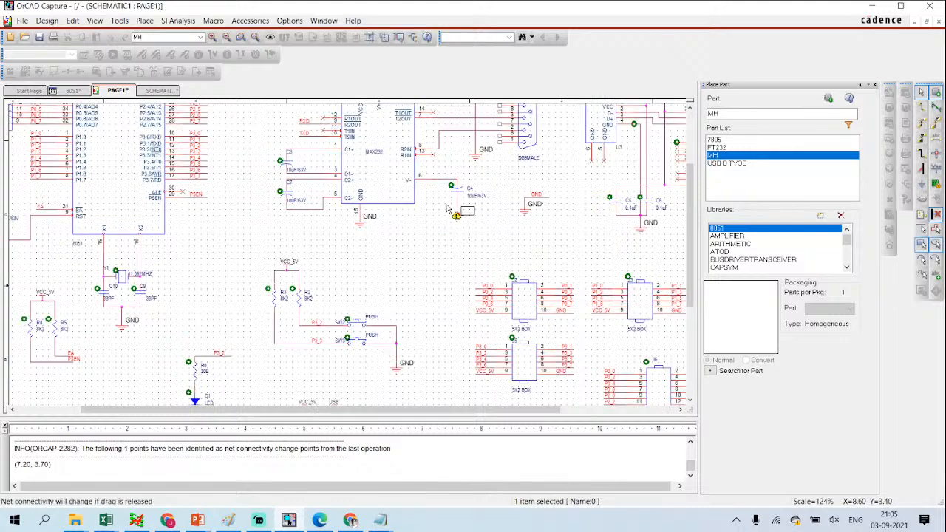
pyautogui.click(456, 214)
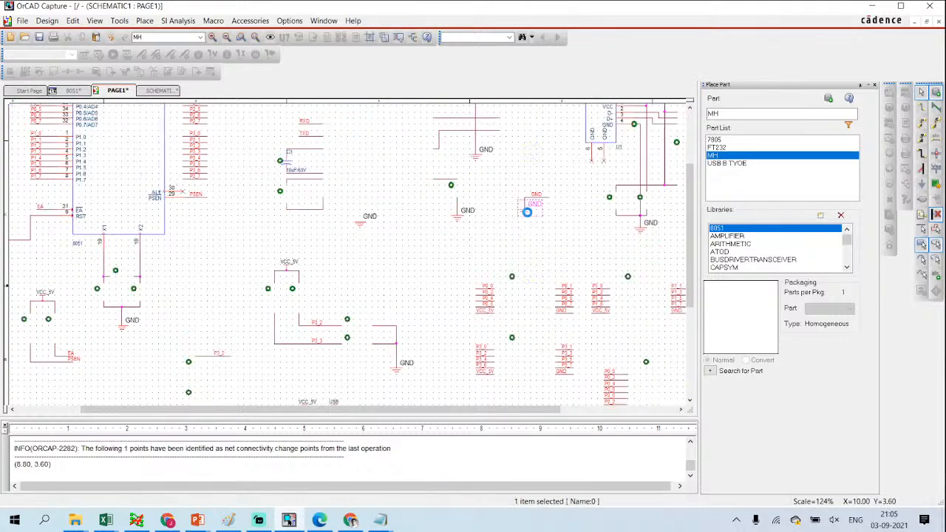
pyautogui.press('Delete')
pyautogui.hotkey('ctrl', 'v')
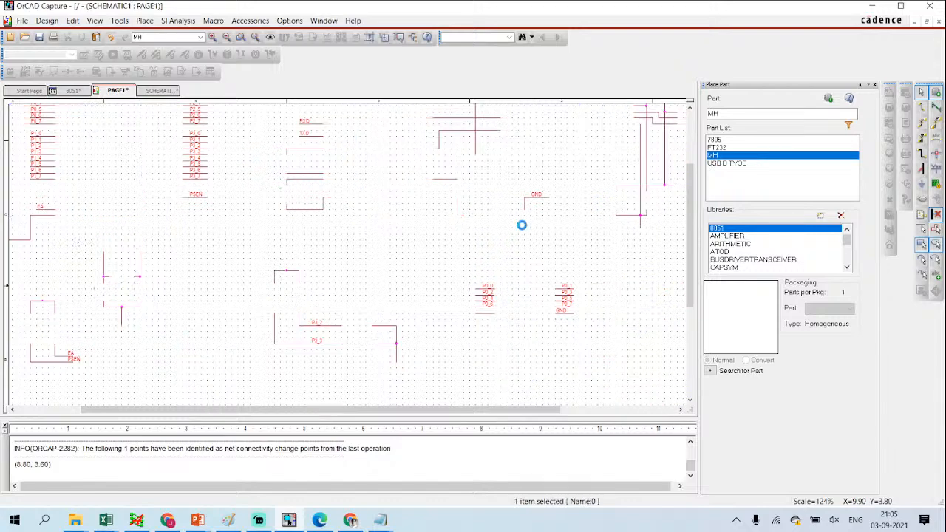
pyautogui.click(514, 198)
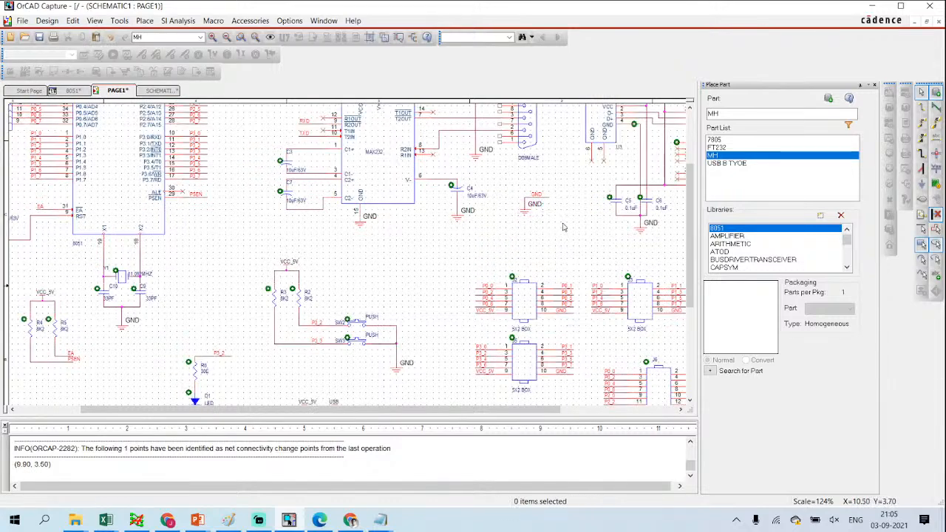
# Step: Delete the ground symbol below capacitors C5 and C6 and paste the ground symbol named 0 onto that wire
pyautogui.click(640, 234)
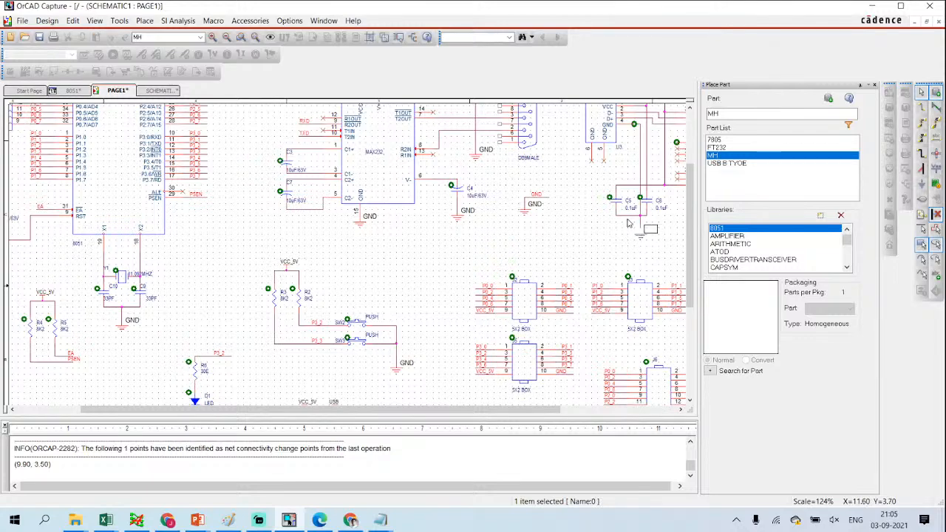
pyautogui.moveTo(628, 223); pyautogui.dragTo(625, 219)
pyautogui.click(594, 230)
# Step: Replace the ground symbol below crystal capacitors C9 and C10 with the copied ground symbol named 0
pyautogui.scroll(-2, 588, 240)
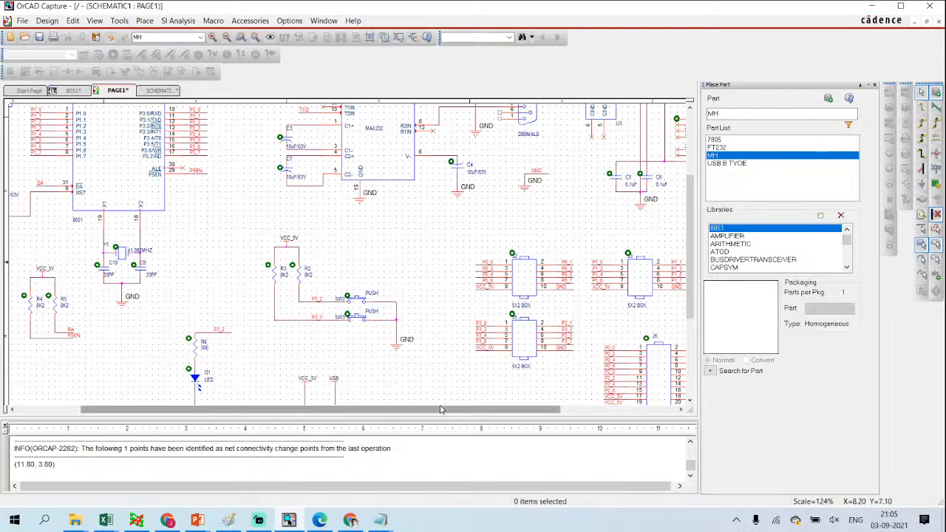
pyautogui.keyDown('shift'); pyautogui.hscroll(-3, 333, 333); pyautogui.keyUp('shift')
pyautogui.click(210, 304)
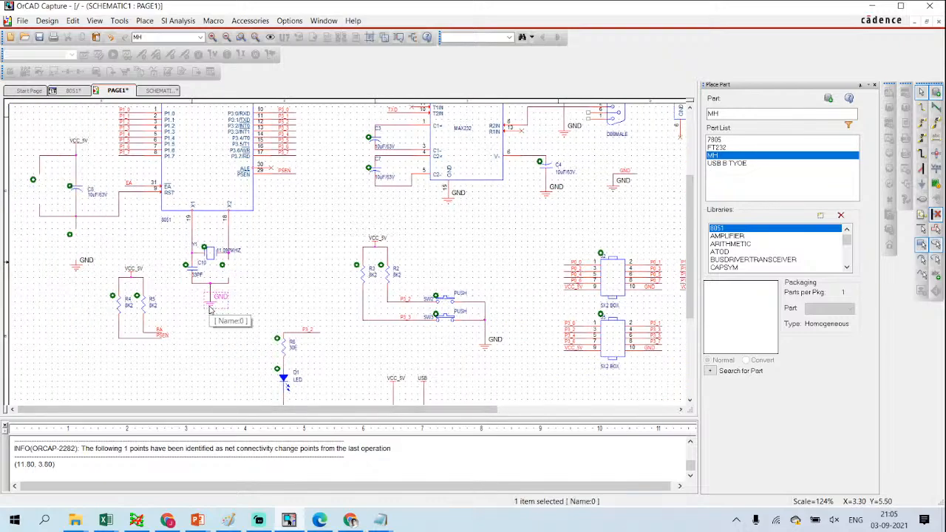
pyautogui.press('Delete')
pyautogui.moveTo(210, 311)
pyautogui.mouseDown()
pyautogui.moveTo(230, 316)
pyautogui.moveTo(195, 305)
pyautogui.moveTo(199, 297)
pyautogui.mouseUp()
pyautogui.click(257, 303)
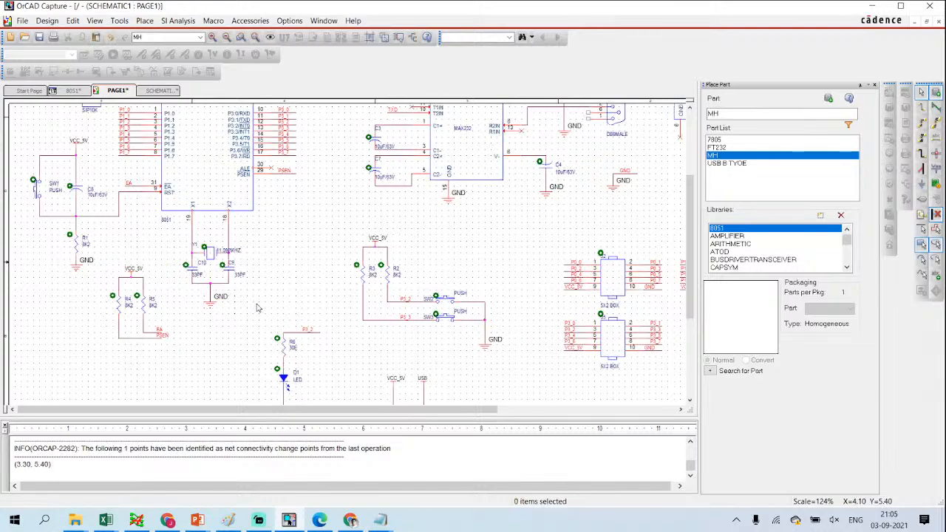
# Step: Swap the ground symbol below resistor R1 for the copied ground symbol named 0
pyautogui.scroll(1, 272, 285)
pyautogui.click(77, 279)
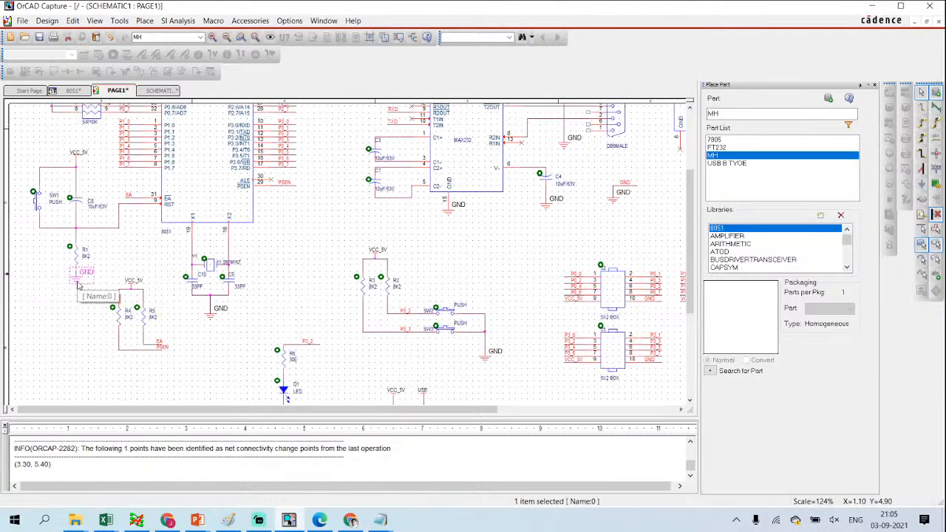
pyautogui.press('Delete')
pyautogui.hotkey('ctrl', 'z')
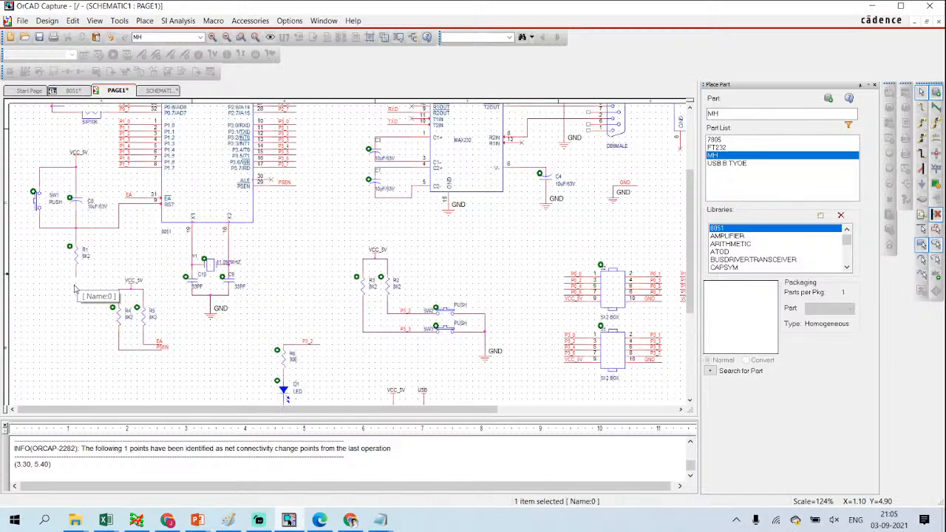
pyautogui.moveTo(62, 272); pyautogui.dragTo(62, 272)
# Step: Delete the ground symbol below LED D1 and attach the copied ground symbol named 0 to the LED's wire
pyautogui.scroll(3, 106, 257)
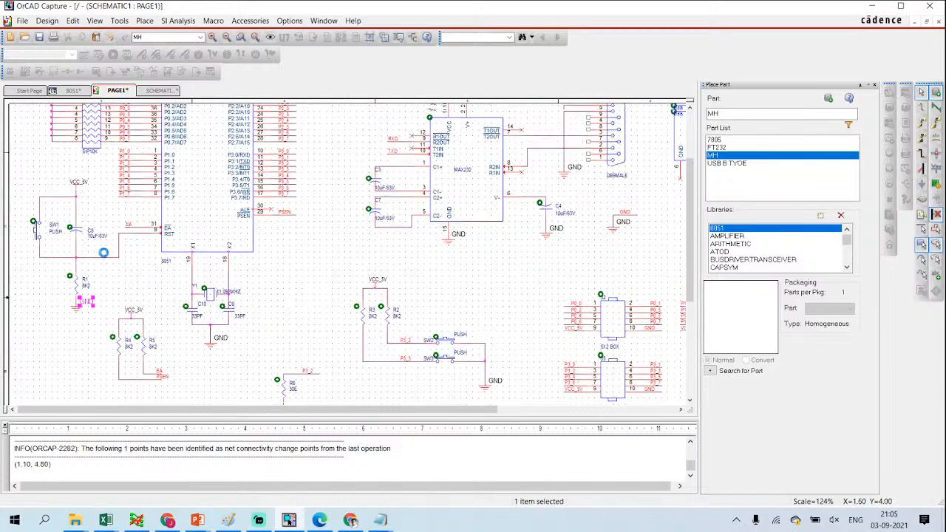
pyautogui.scroll(-7, 106, 257)
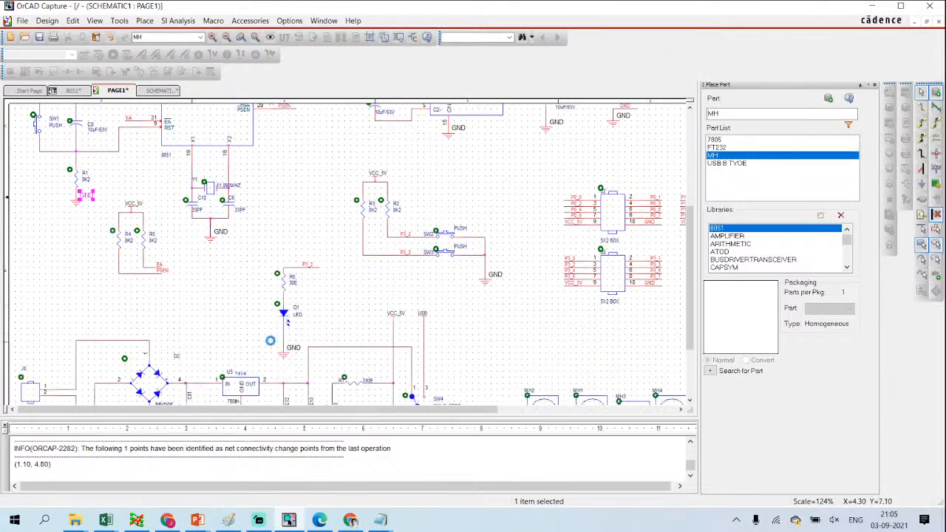
pyautogui.click(288, 339)
pyautogui.click(285, 332)
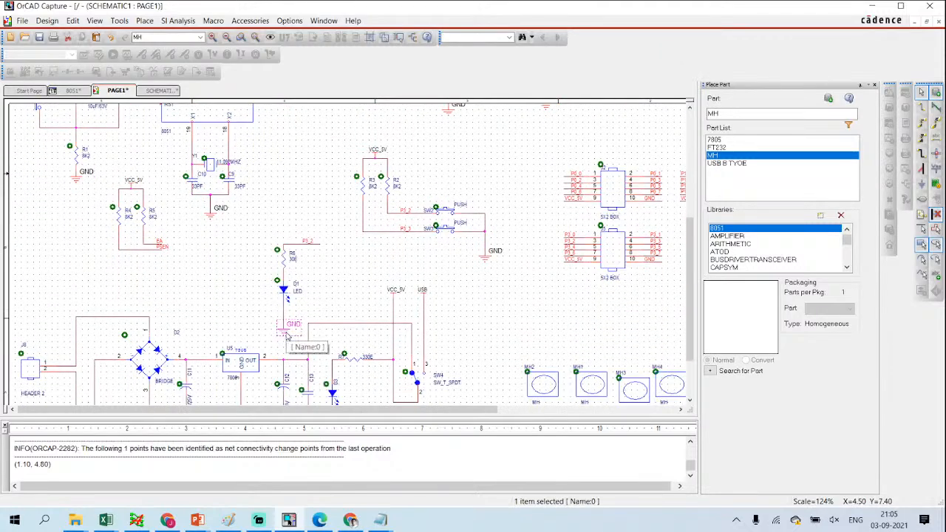
pyautogui.press('Delete')
pyautogui.moveTo(287, 337); pyautogui.dragTo(274, 319)
pyautogui.click(314, 309)
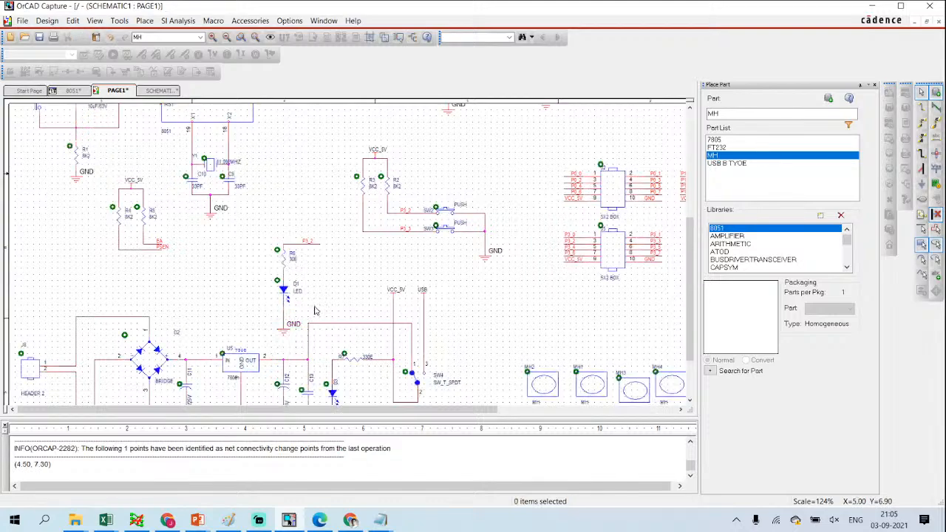
# Step: Replace the ground symbol below the 7805 regulator U5 with the copied ground symbol named 0
pyautogui.scroll(-3, 315, 310)
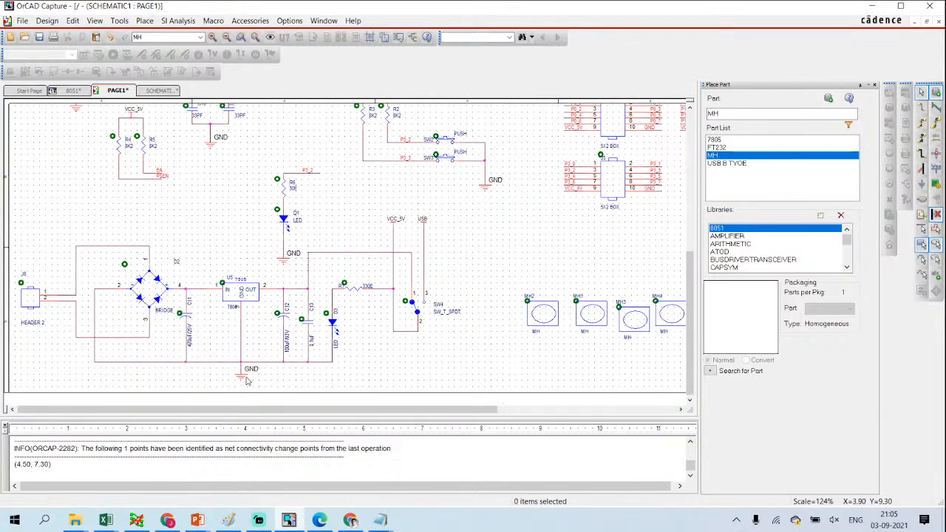
pyautogui.moveTo(247, 381); pyautogui.dragTo(229, 367)
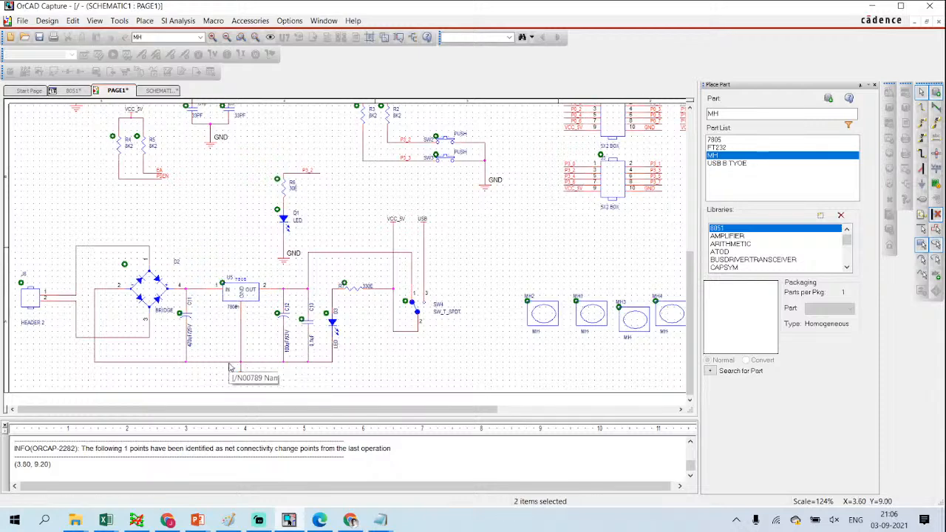
pyautogui.click(362, 378)
# Step: Save the schematic and rerun the design rules check on the entire design with View Output enabled
pyautogui.moveTo(414, 410); pyautogui.dragTo(629, 412)
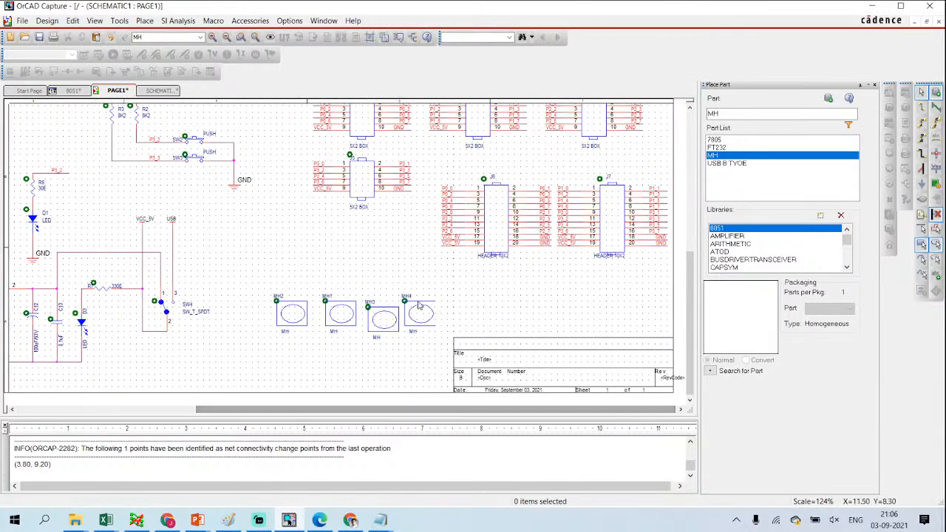
pyautogui.scroll(2, 392, 294)
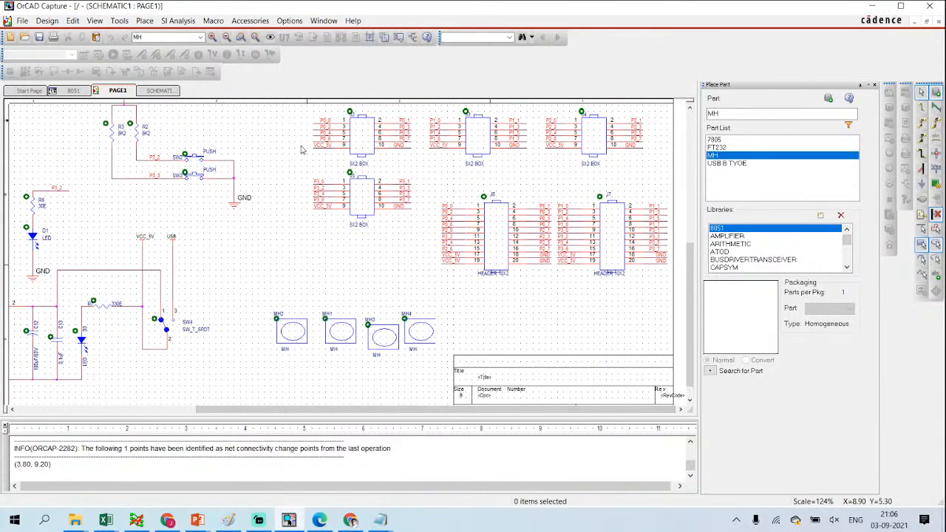
pyautogui.click(71, 92)
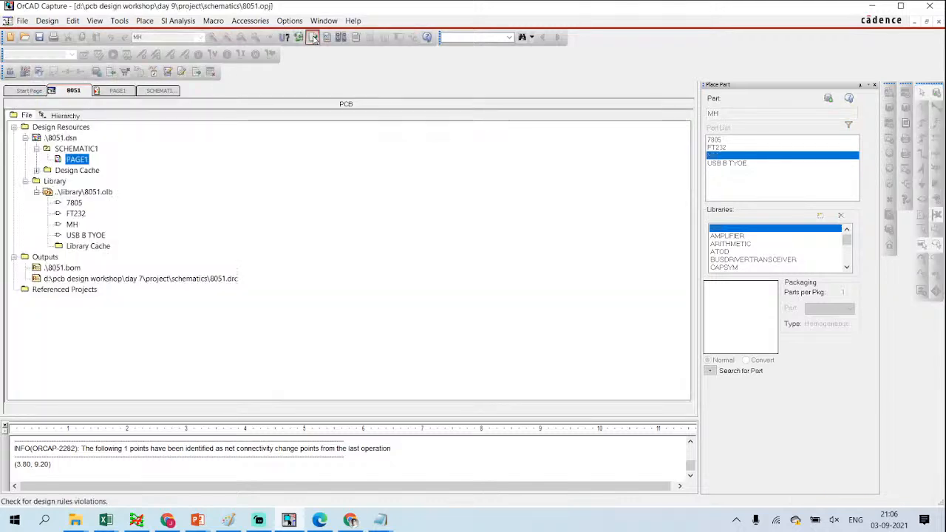
pyautogui.click(313, 37)
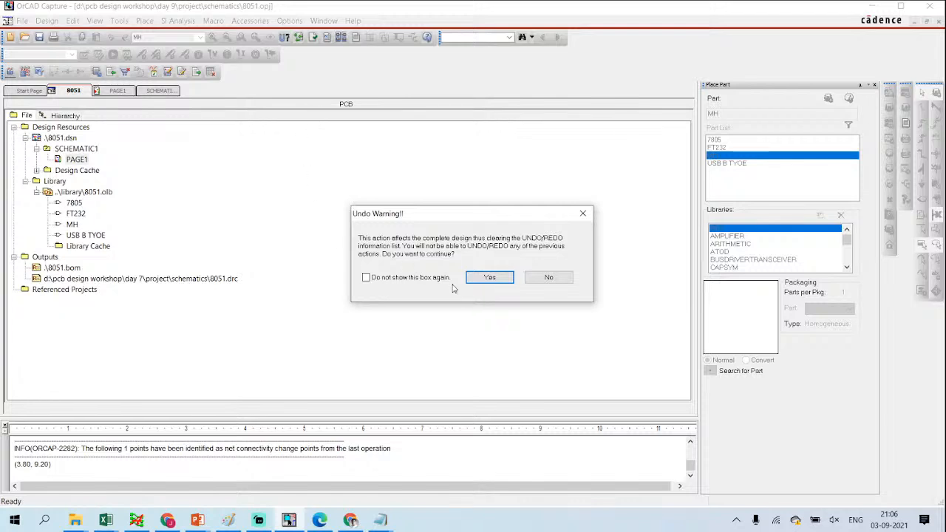
pyautogui.click(489, 280)
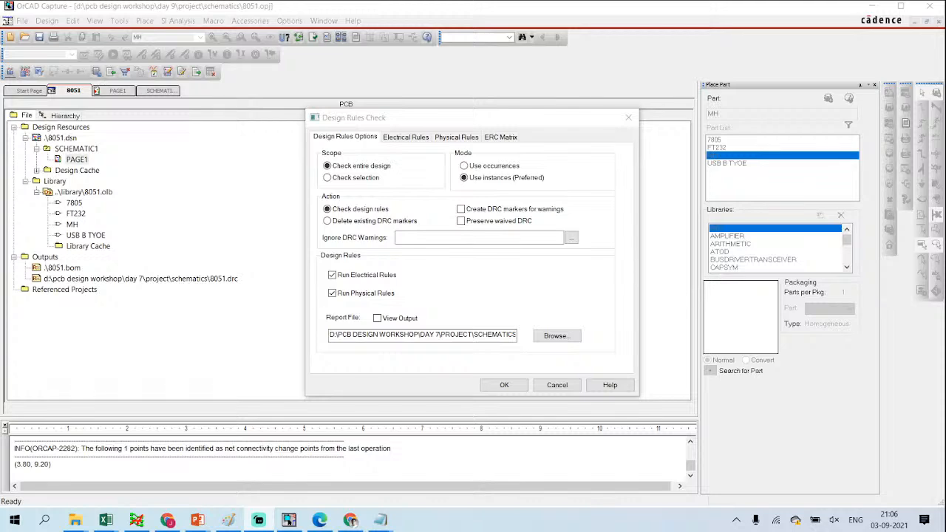
pyautogui.click(399, 318)
pyautogui.click(501, 385)
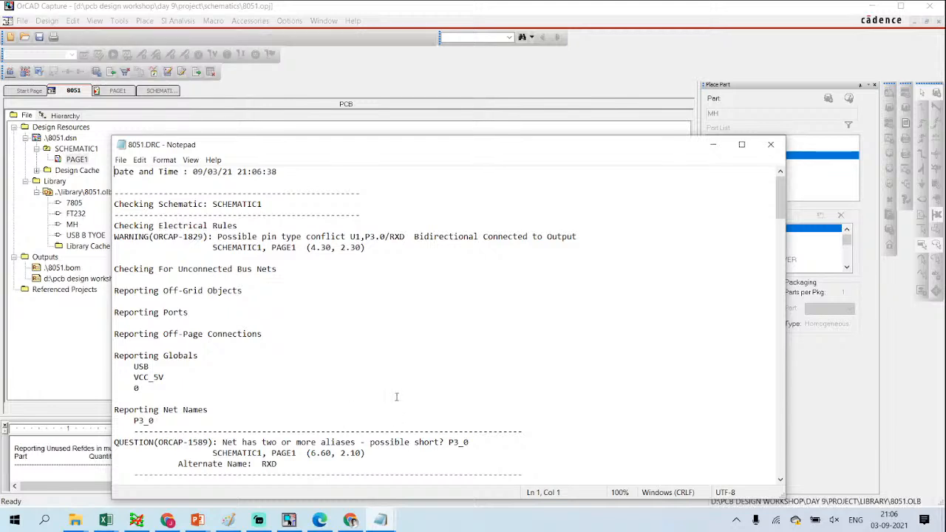
# Step: Review the Reporting Globals and Reporting Net Names sections of the new 8051.DRC report, and close the report
pyautogui.scroll(-2, 222, 340)
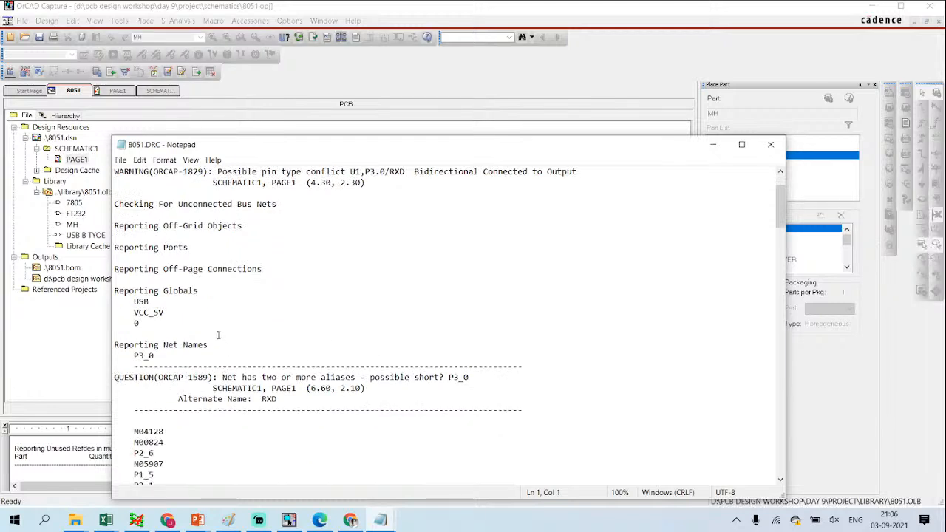
pyautogui.scroll(-2, 213, 311)
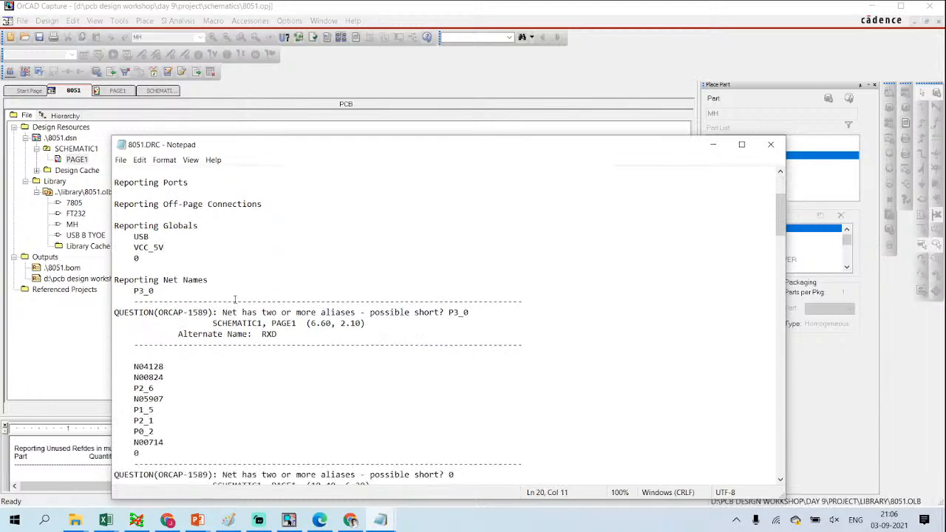
pyautogui.scroll(2, 238, 296)
pyautogui.scroll(-8, 238, 296)
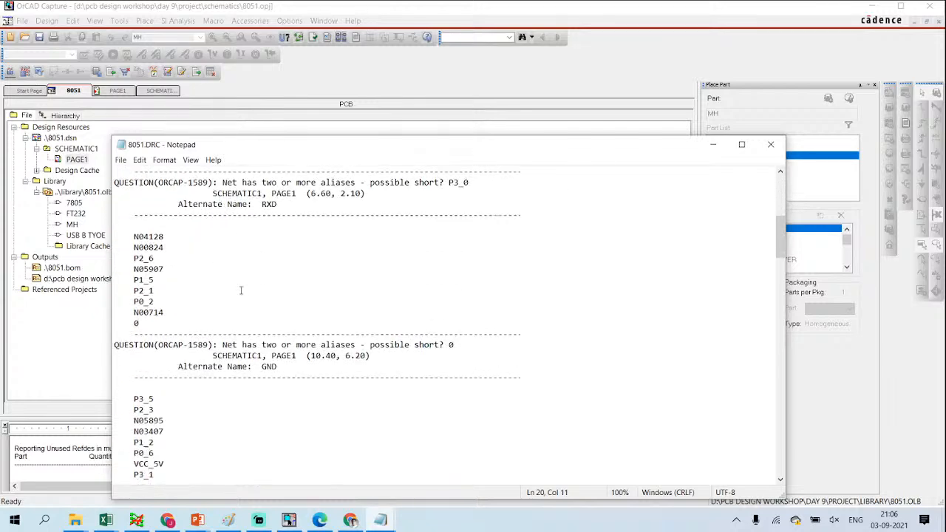
pyautogui.click(771, 145)
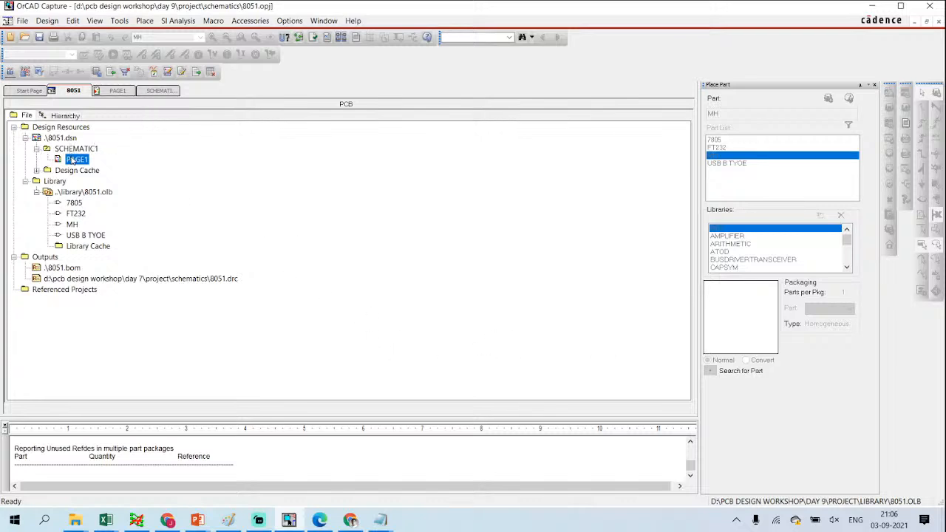
# Step: Open PAGE1 and check the Name property of the ground symbols below regulator U5 and beside the push switches
pyautogui.doubleClick(74, 160)
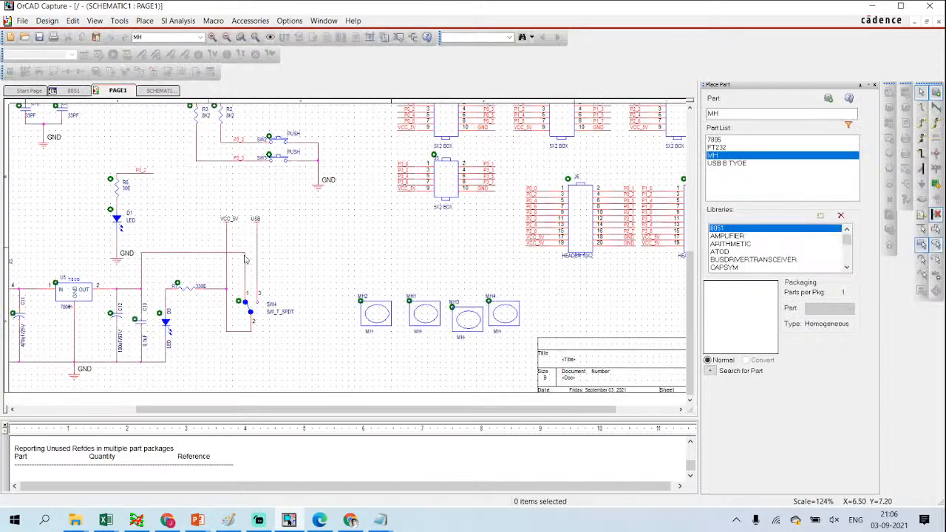
pyautogui.doubleClick(75, 380)
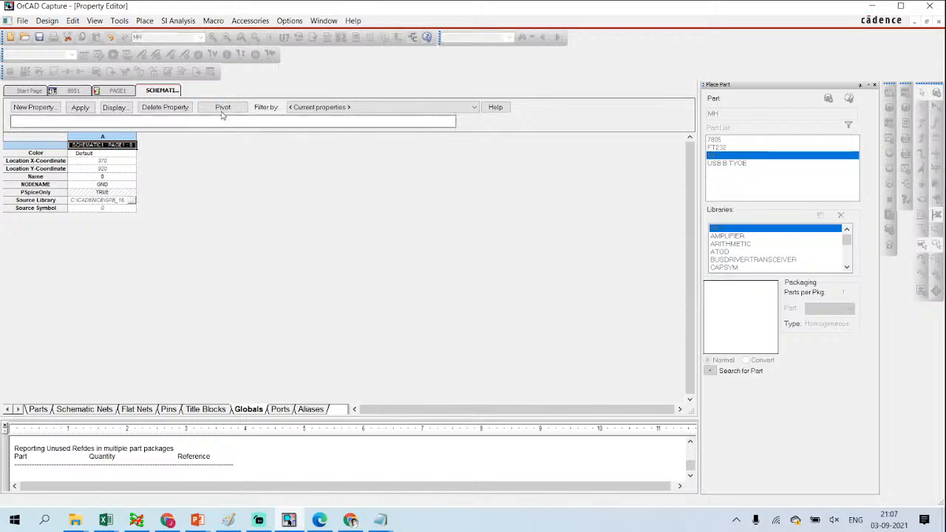
pyautogui.click(119, 90)
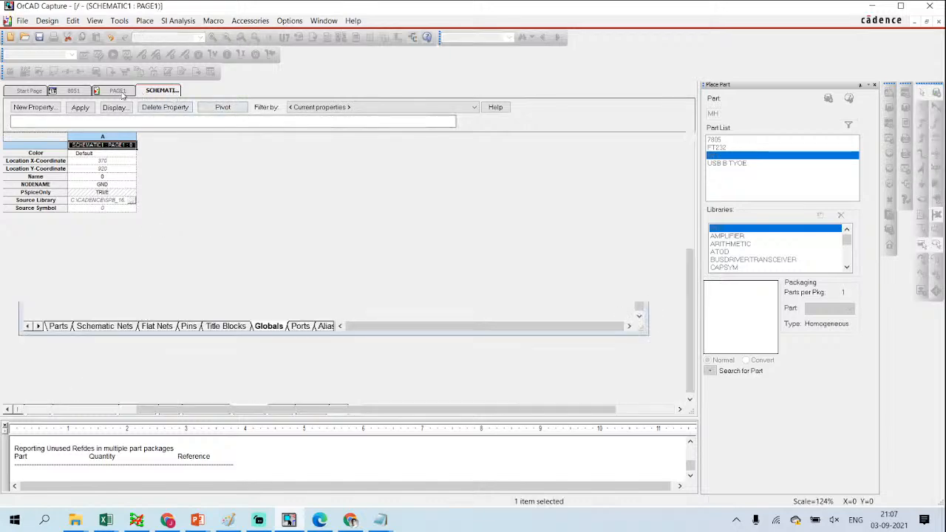
pyautogui.scroll(2, 329, 226)
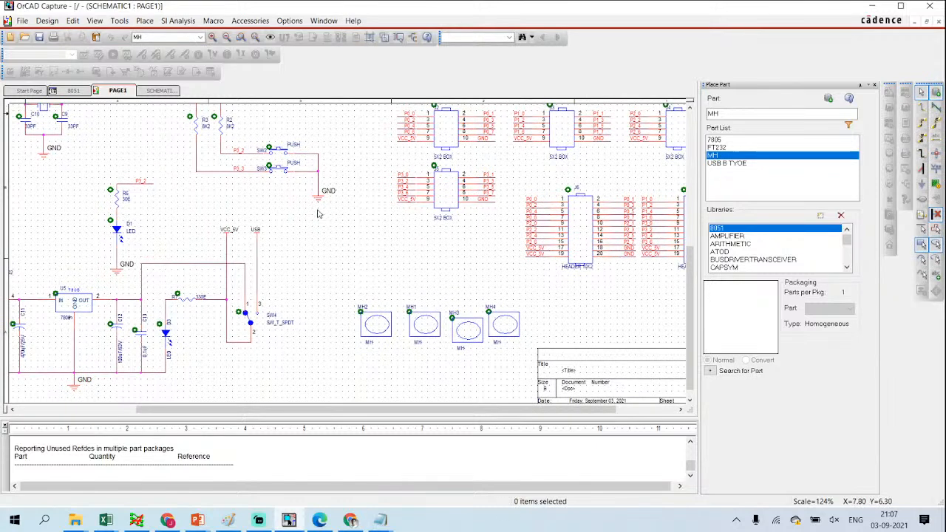
pyautogui.doubleClick(318, 216)
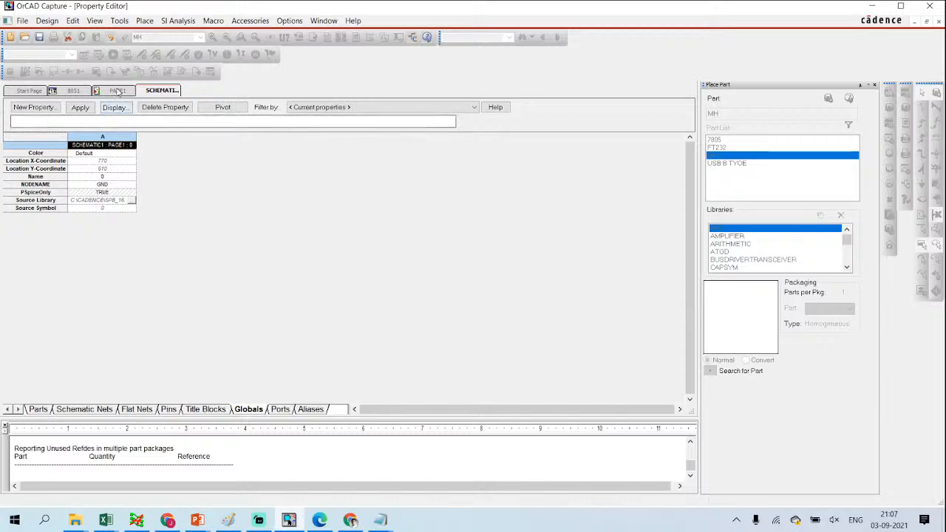
pyautogui.click(117, 90)
# Step: Set the Name property of the ground symbol beside the push switches to GND
pyautogui.rightClick(326, 215)
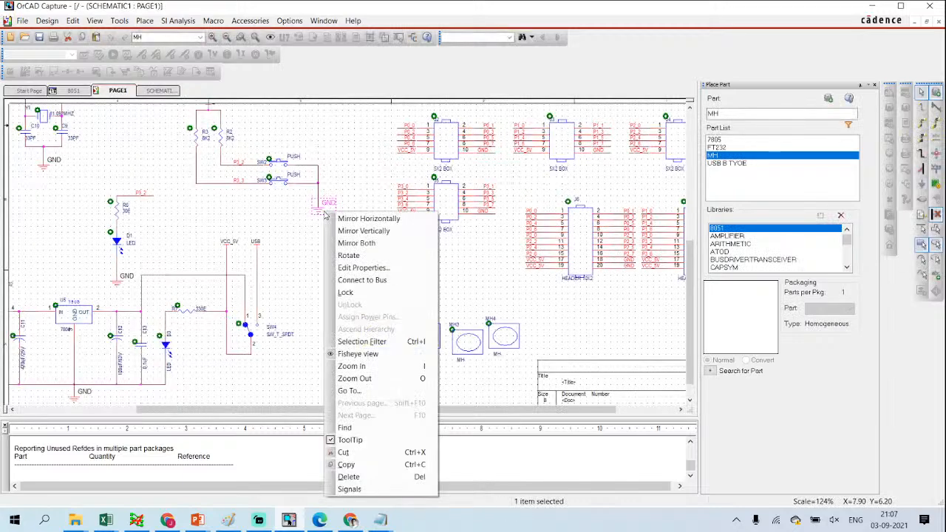
pyautogui.click(361, 268)
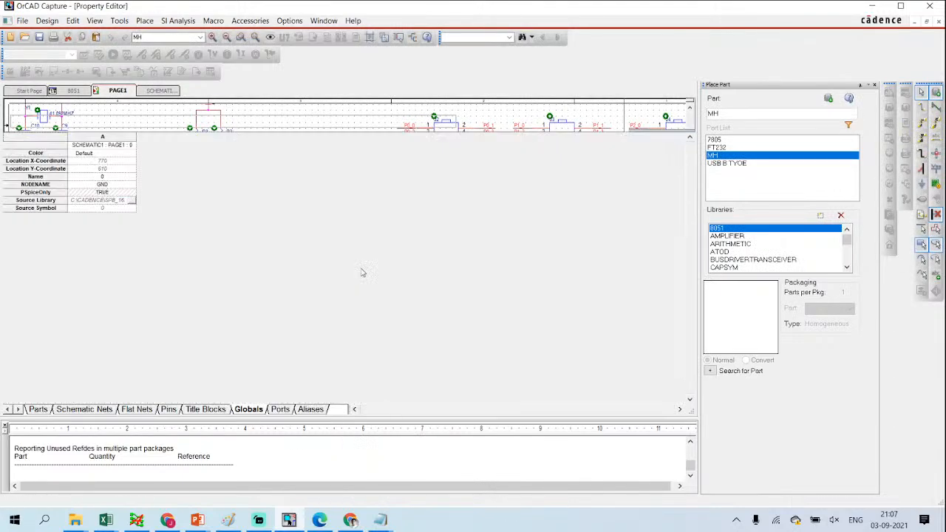
pyautogui.click(110, 177)
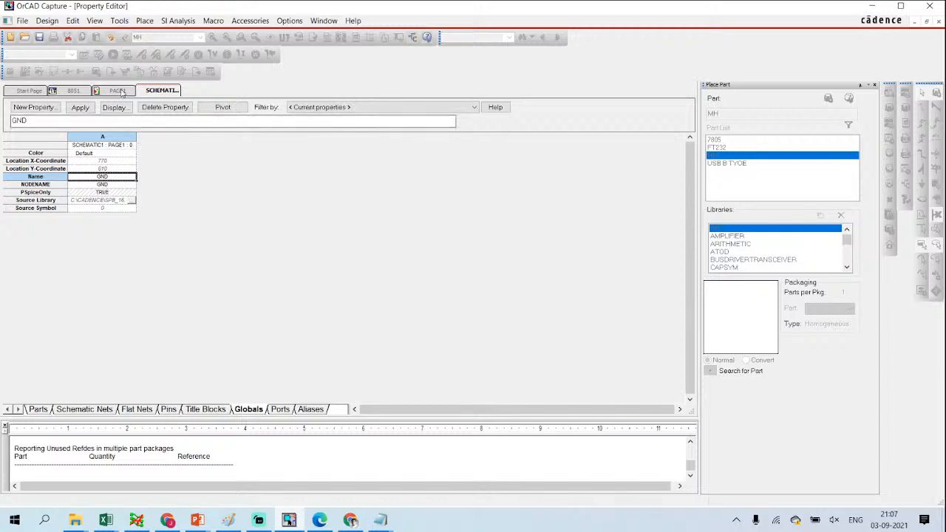
# Step: Apply the name change to the push-switch ground symbol and check the Name property of its connected net and of the symbol
pyautogui.click(118, 90)
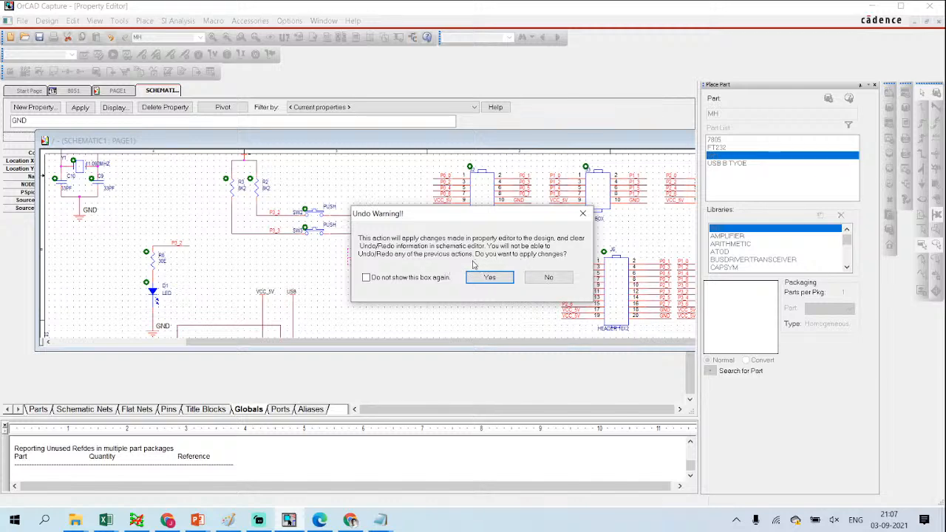
pyautogui.click(491, 277)
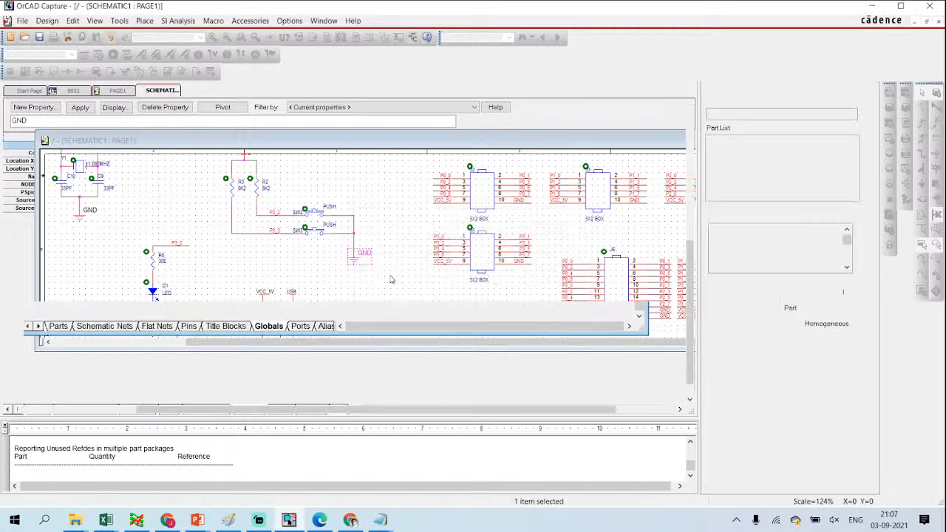
pyautogui.doubleClick(318, 208)
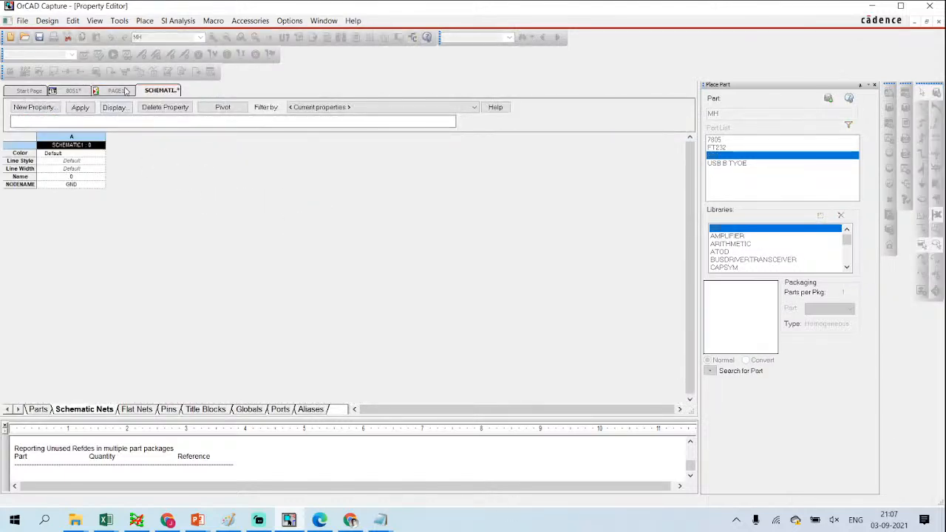
pyautogui.click(124, 91)
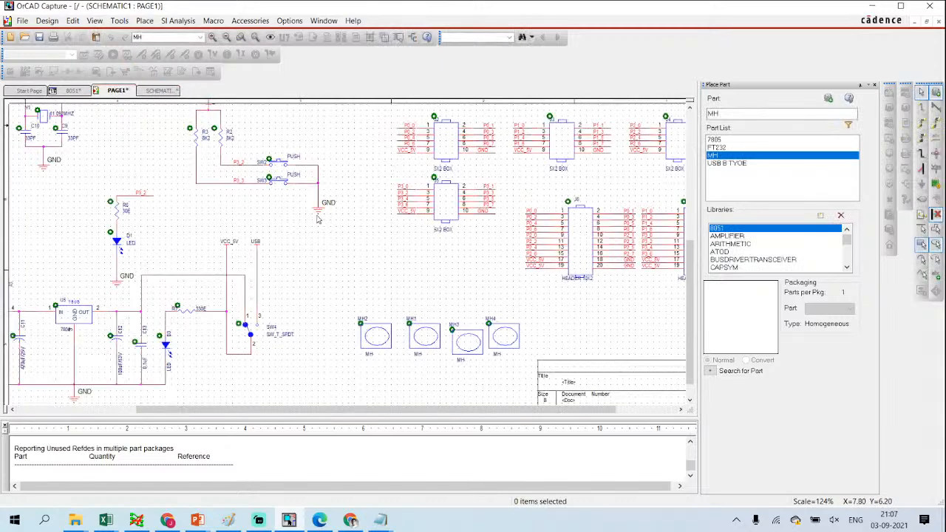
pyautogui.doubleClick(318, 216)
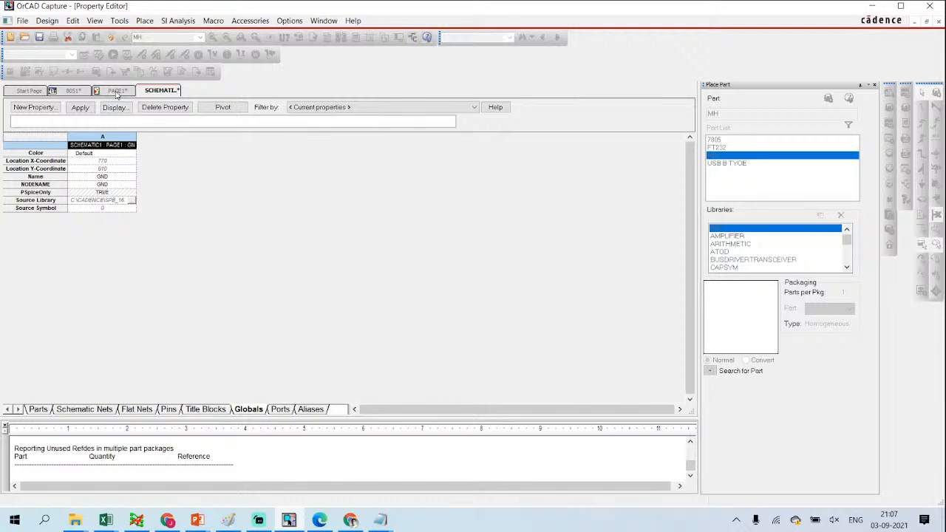
pyautogui.click(118, 90)
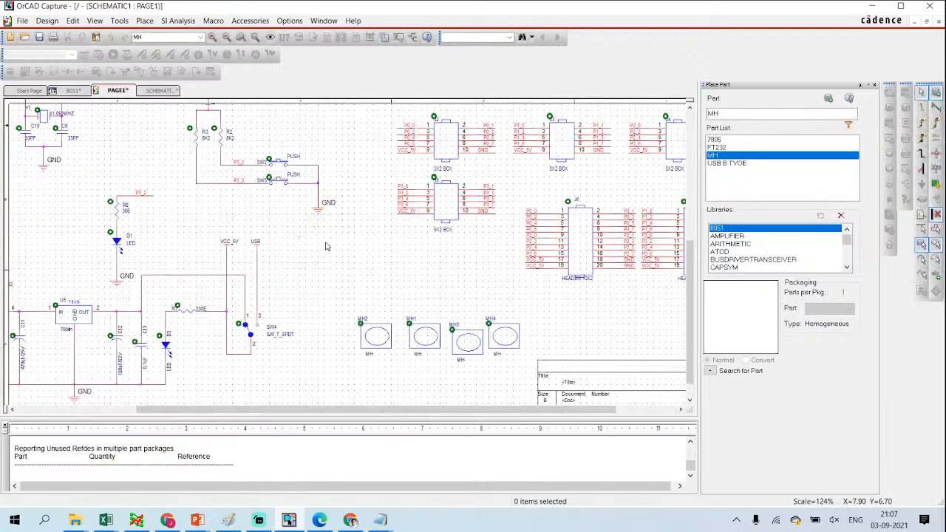
pyautogui.click(320, 216)
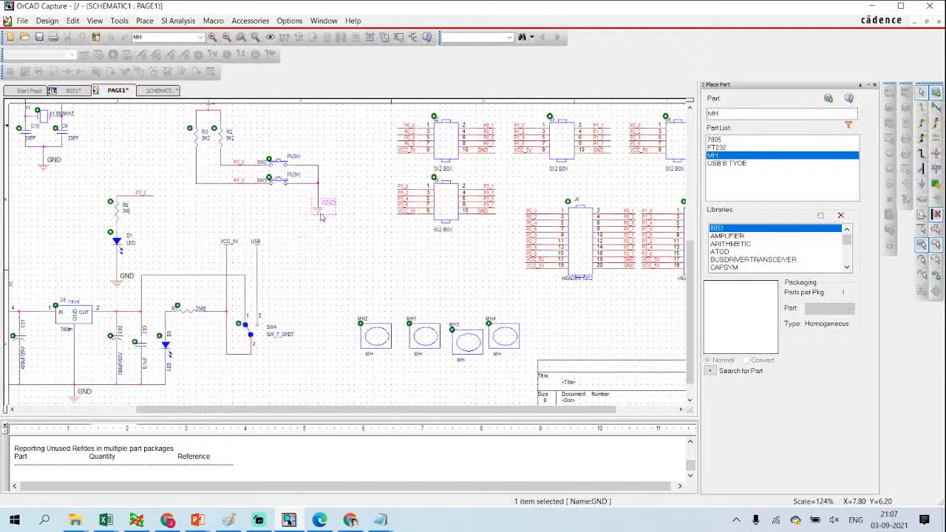
pyautogui.click(336, 257)
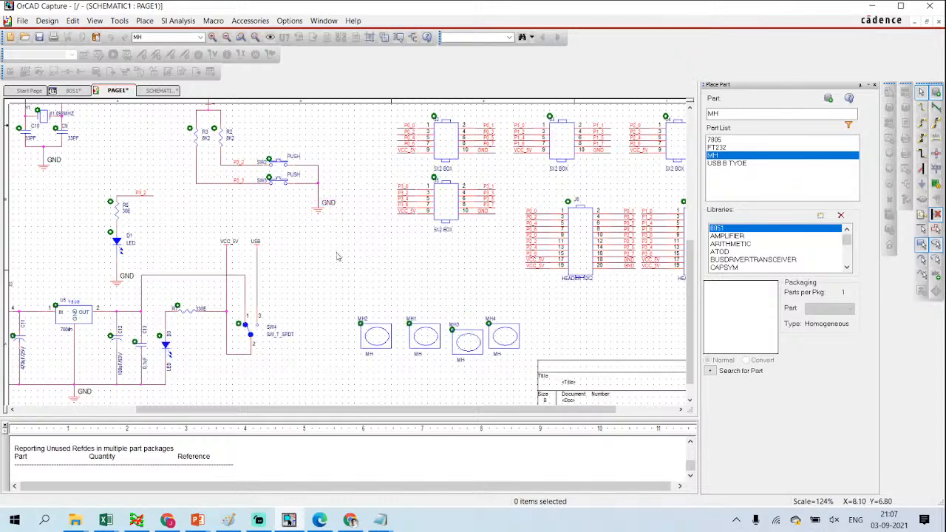
# Step: Set the Name of the schematic net between LED D1 and its ground symbol to GND, and save the design with the change applied
pyautogui.doubleClick(193, 274)
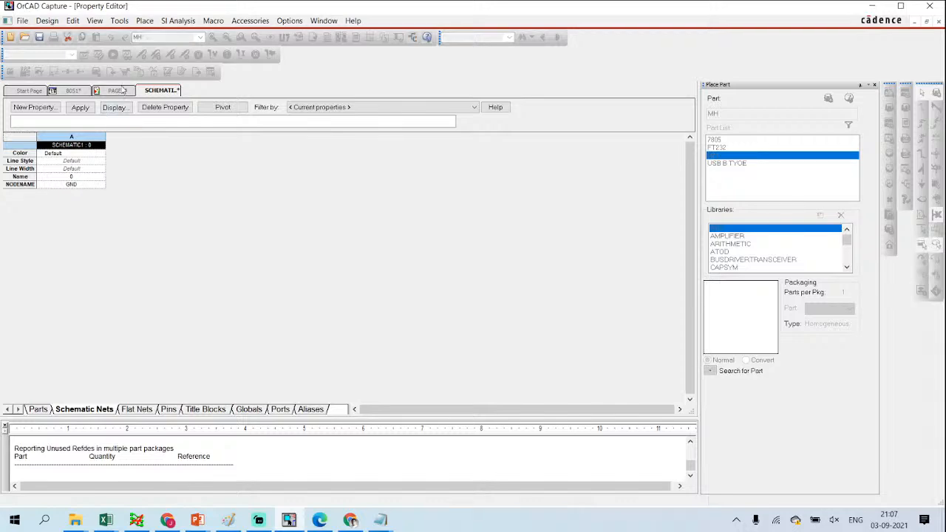
pyautogui.click(120, 91)
pyautogui.click(161, 91)
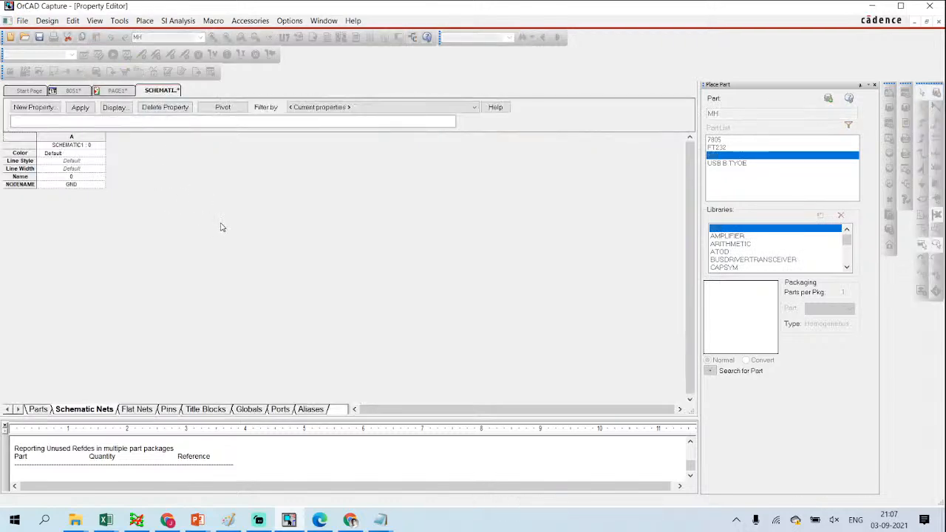
pyautogui.click(73, 177)
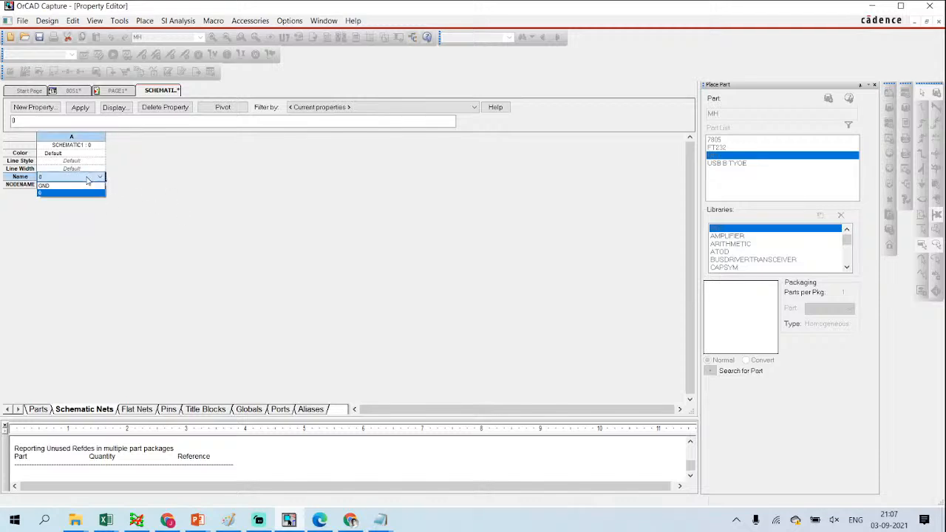
pyautogui.click(72, 185)
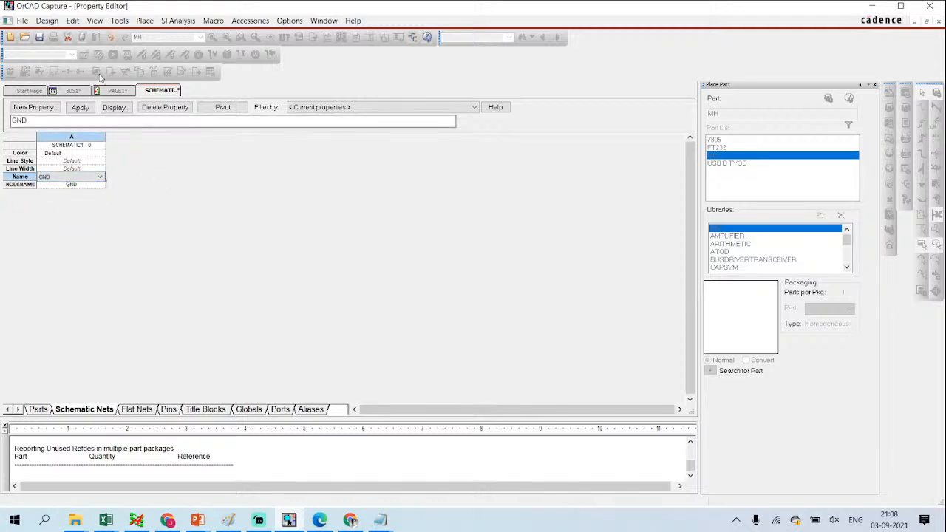
pyautogui.click(40, 37)
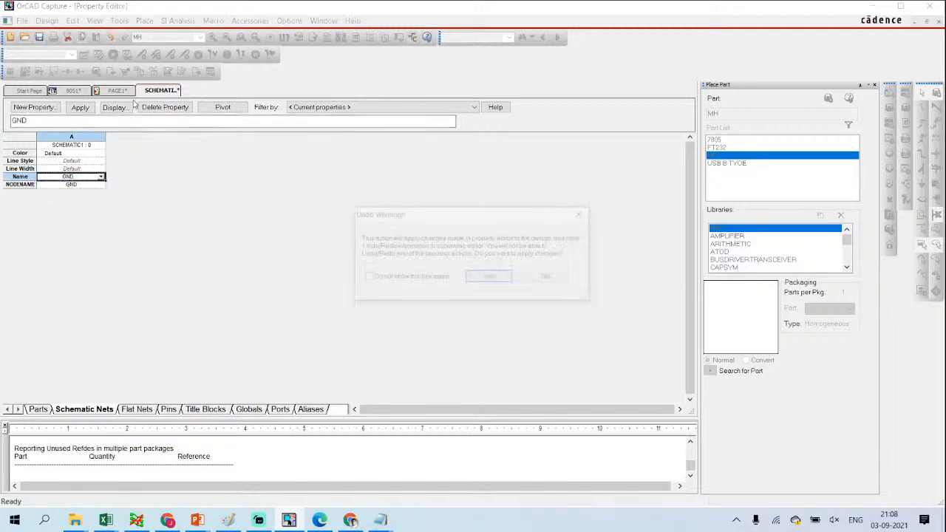
pyautogui.click(472, 279)
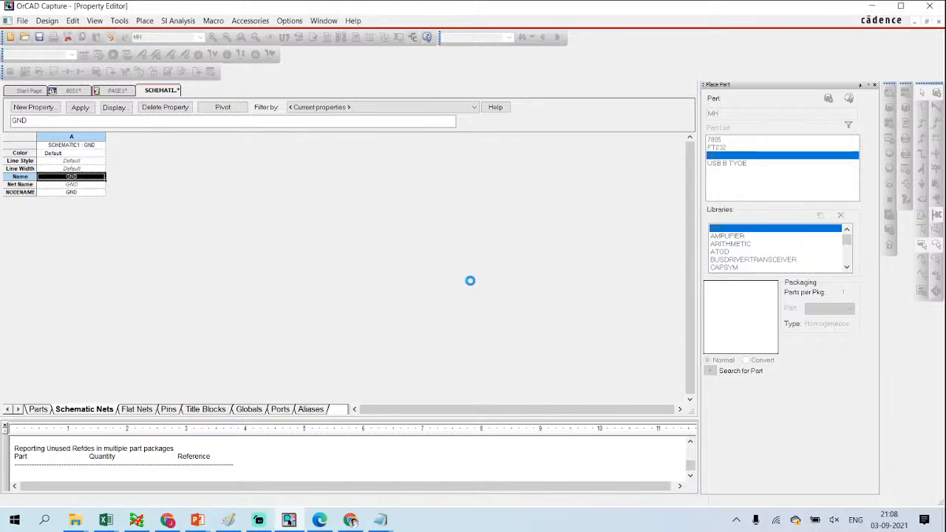
# Step: On PAGE1, set the Name property of the ground symbol below regulator U5 to GND and save with the change applied
pyautogui.click(120, 91)
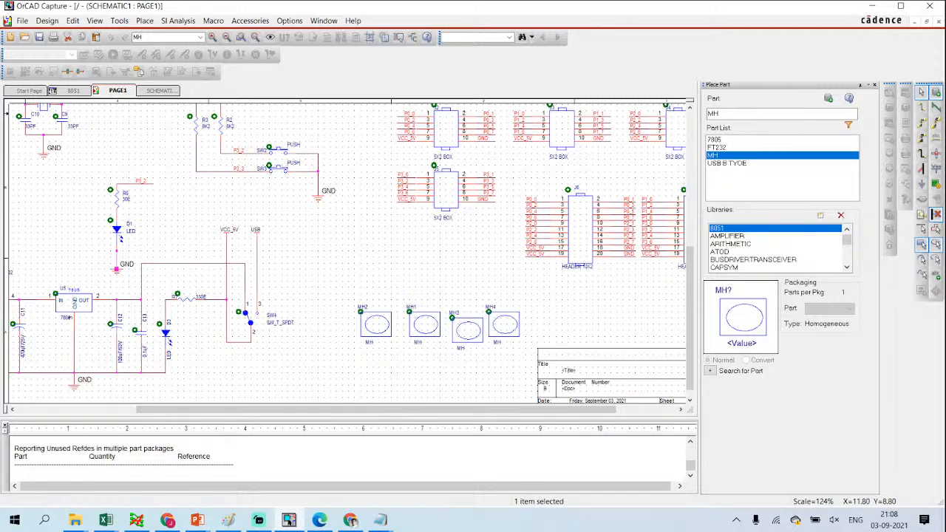
pyautogui.click(289, 519)
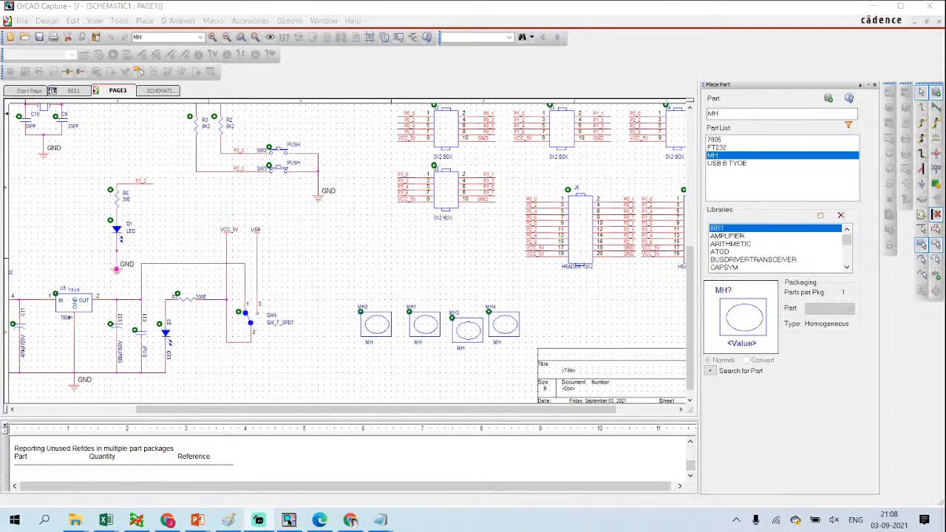
pyautogui.scroll(3, 458, 284)
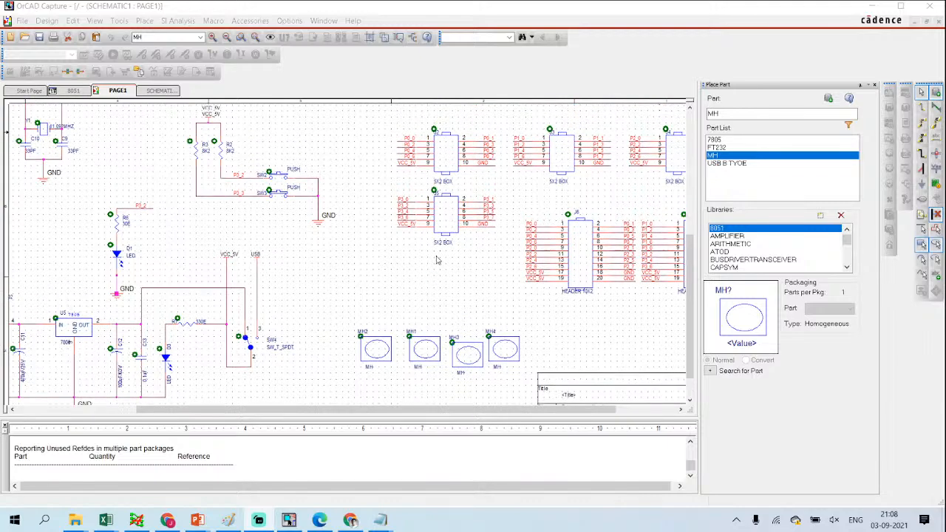
pyautogui.moveTo(269, 409); pyautogui.dragTo(201, 409)
pyautogui.scroll(-2, 201, 403)
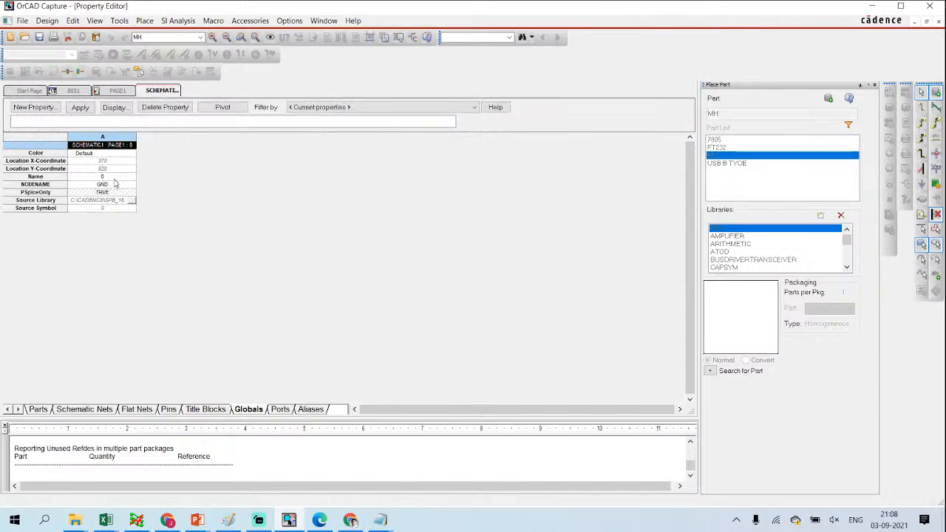
pyautogui.click(119, 178)
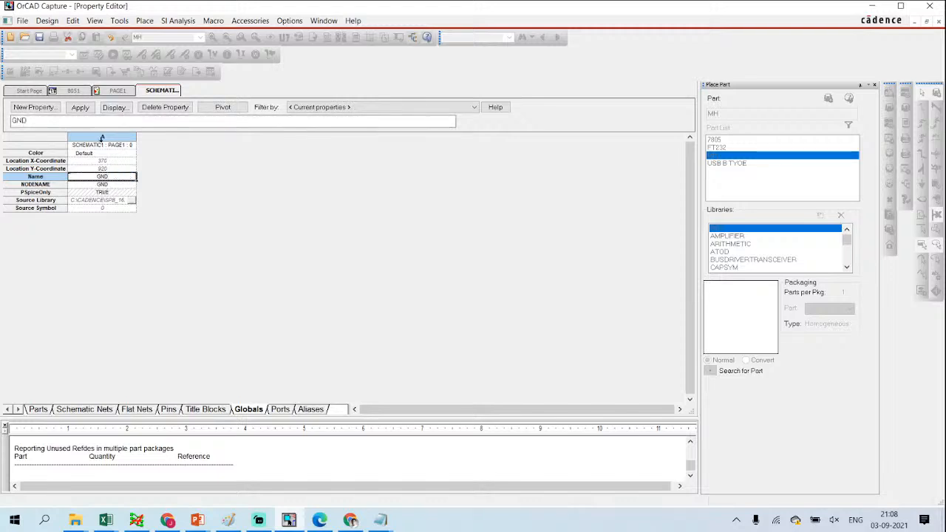
pyautogui.click(40, 37)
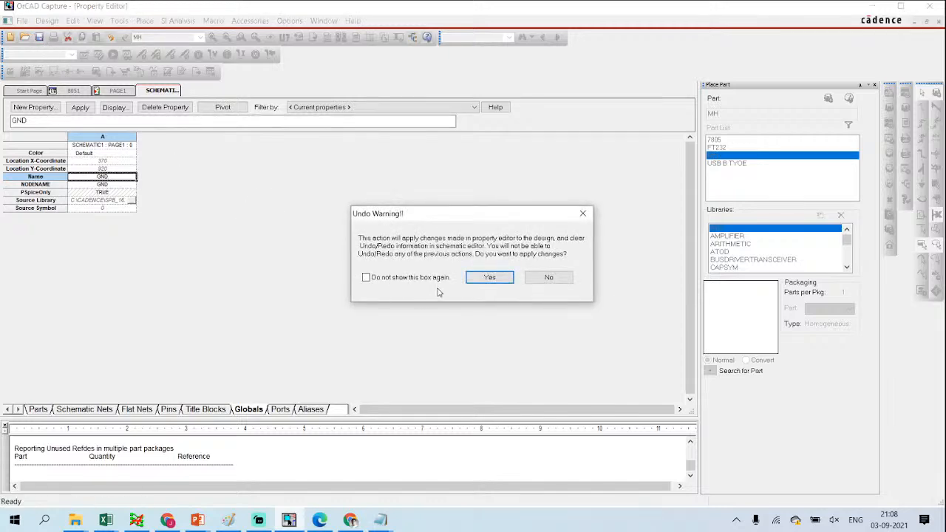
pyautogui.click(474, 279)
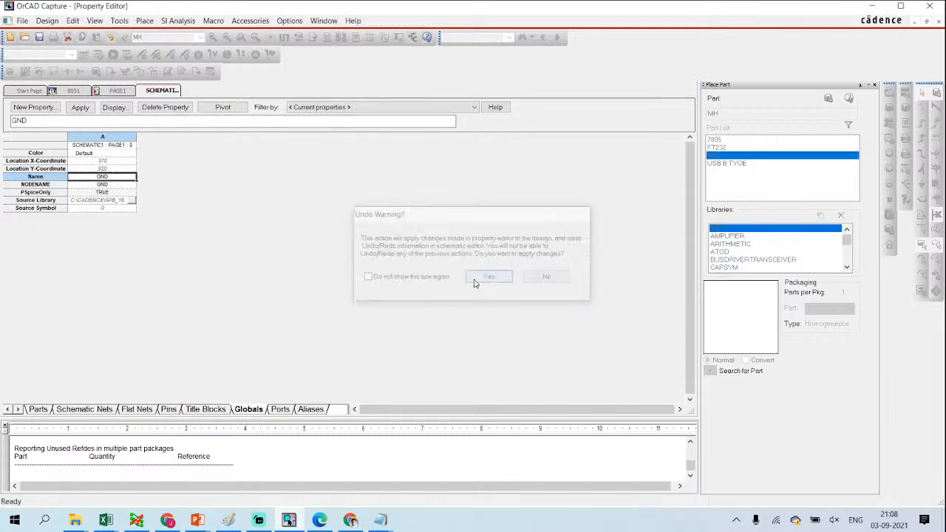
# Step: Set the Name property of the ground symbol below LED D1 to GND and save with the change applied
pyautogui.click(125, 92)
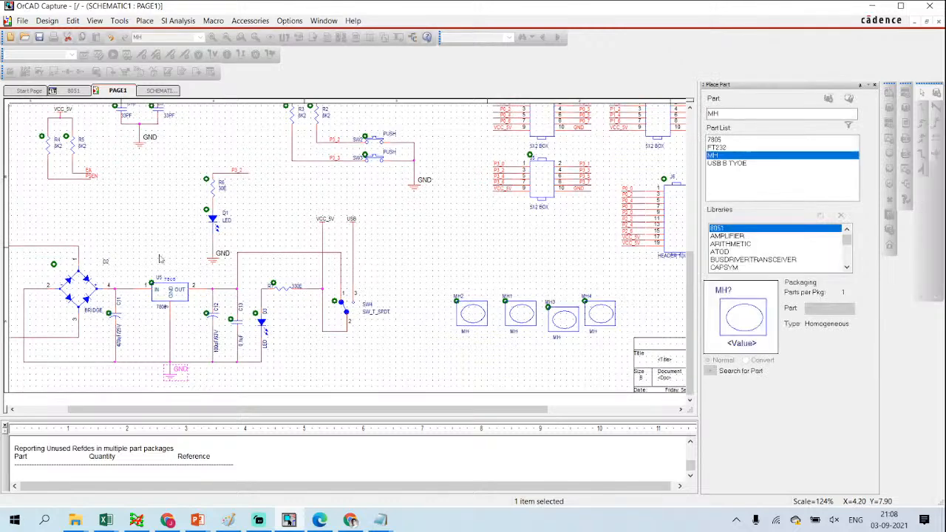
pyautogui.doubleClick(212, 271)
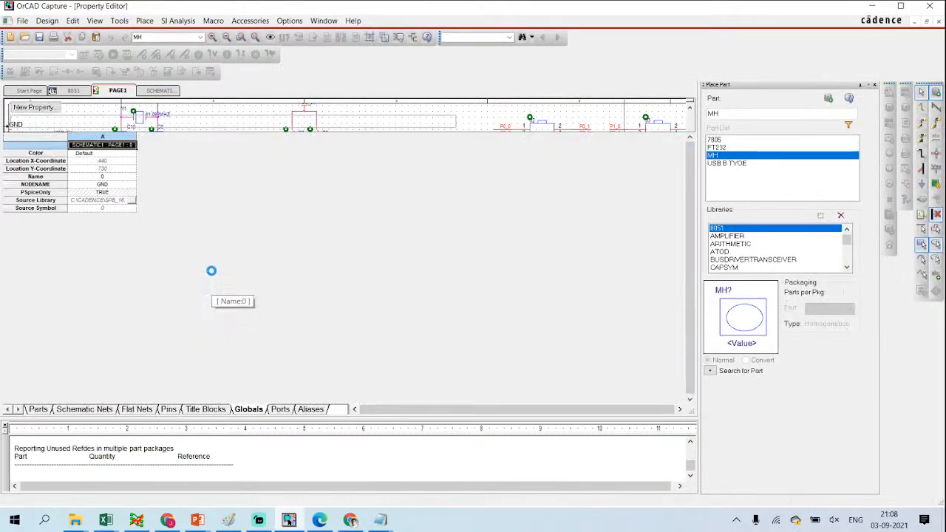
pyautogui.click(119, 177)
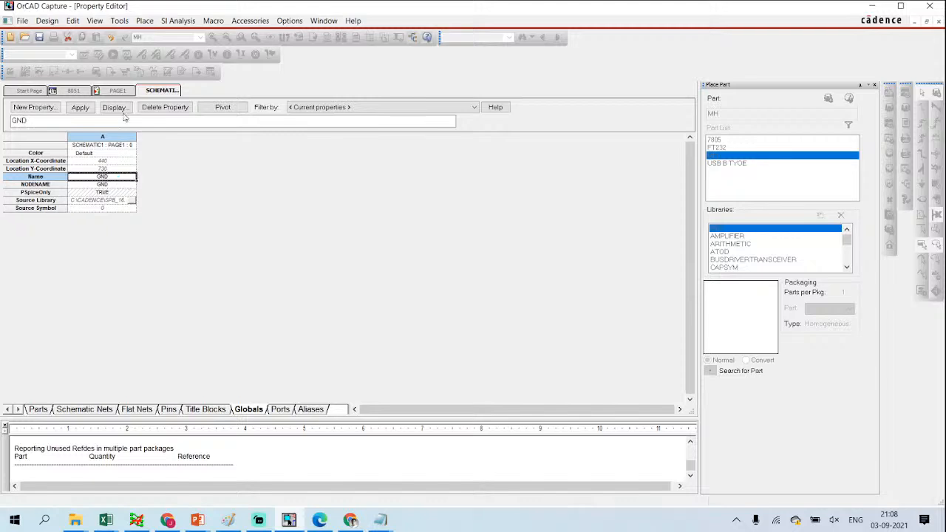
pyautogui.click(38, 38)
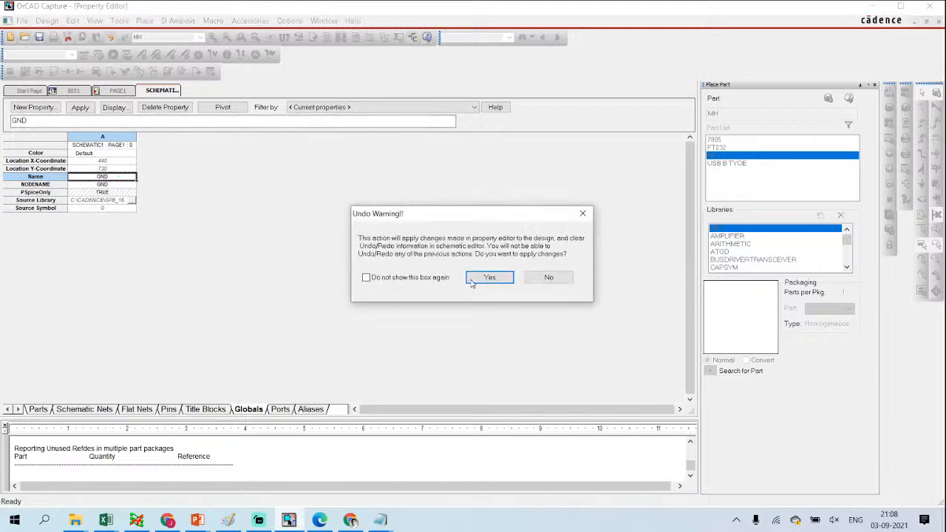
pyautogui.click(489, 278)
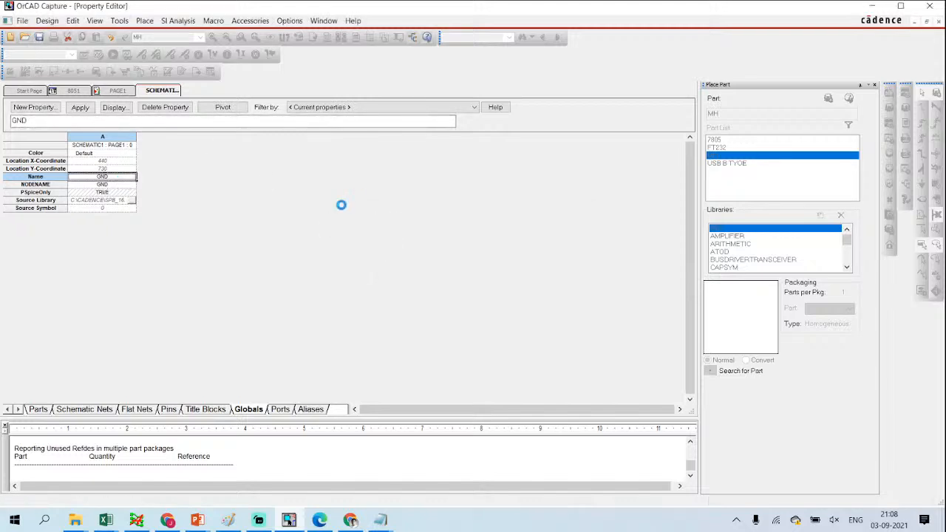
# Step: Set the Name property of the ground symbol below crystal capacitors C10 and C9 to GND and save with the change applied
pyautogui.click(120, 91)
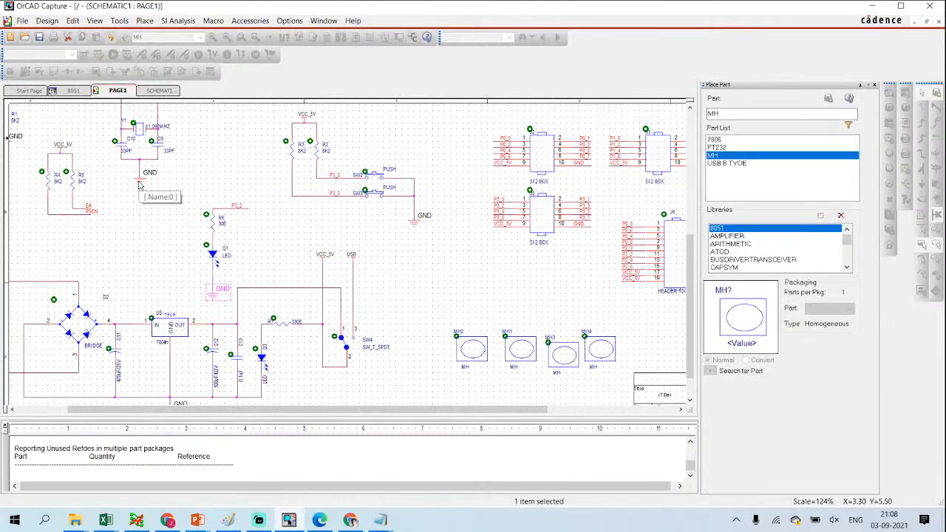
pyautogui.doubleClick(138, 186)
pyautogui.click(111, 177)
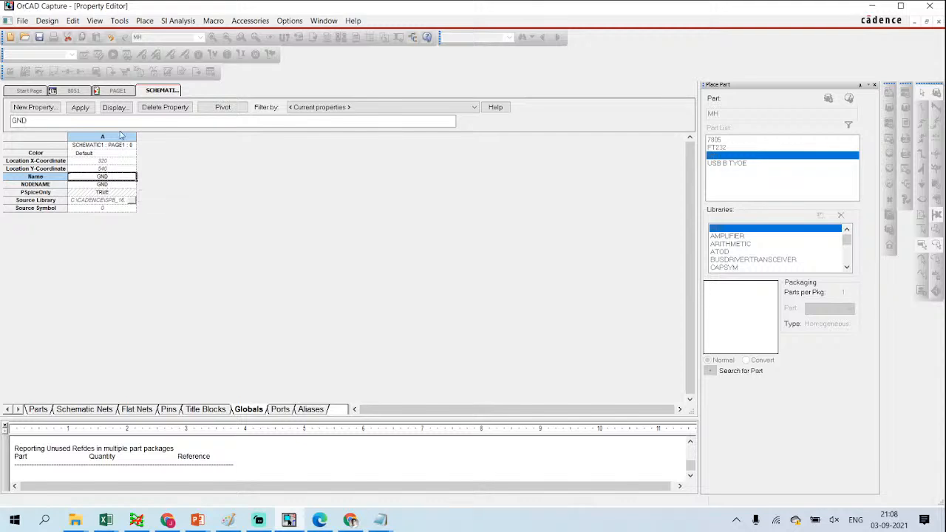
pyautogui.click(40, 39)
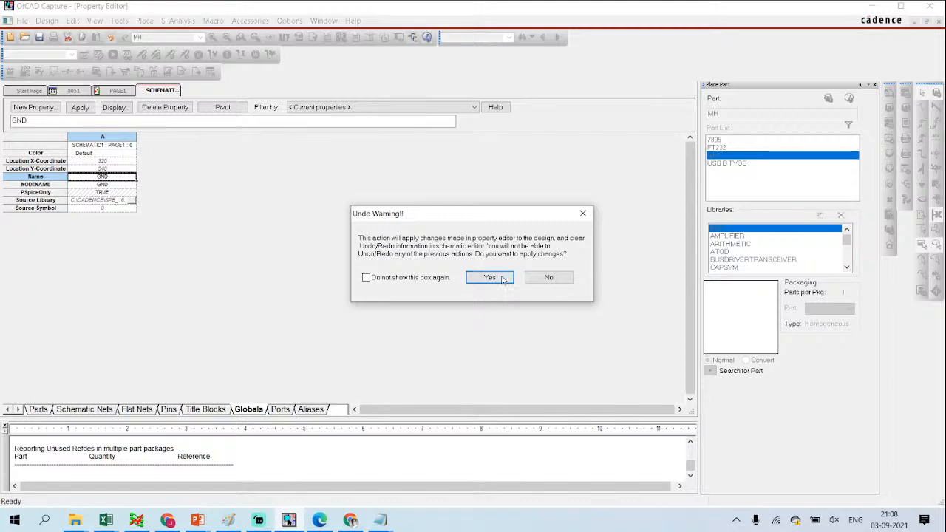
pyautogui.click(503, 279)
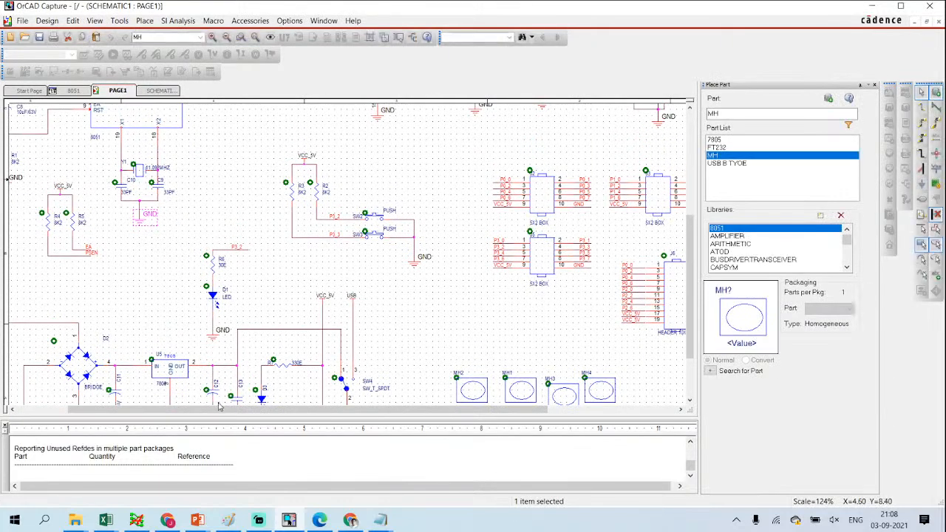
# Step: Set the Name property of the ground symbol below resistor R1 to GND and save with the change applied
pyautogui.moveTo(219, 406); pyautogui.dragTo(83, 404)
pyautogui.click(78, 193)
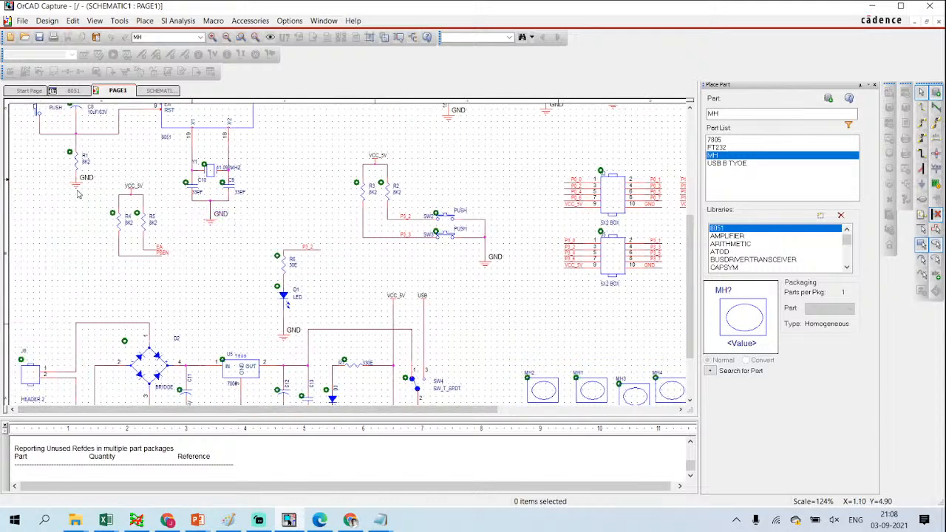
pyautogui.doubleClick(79, 187)
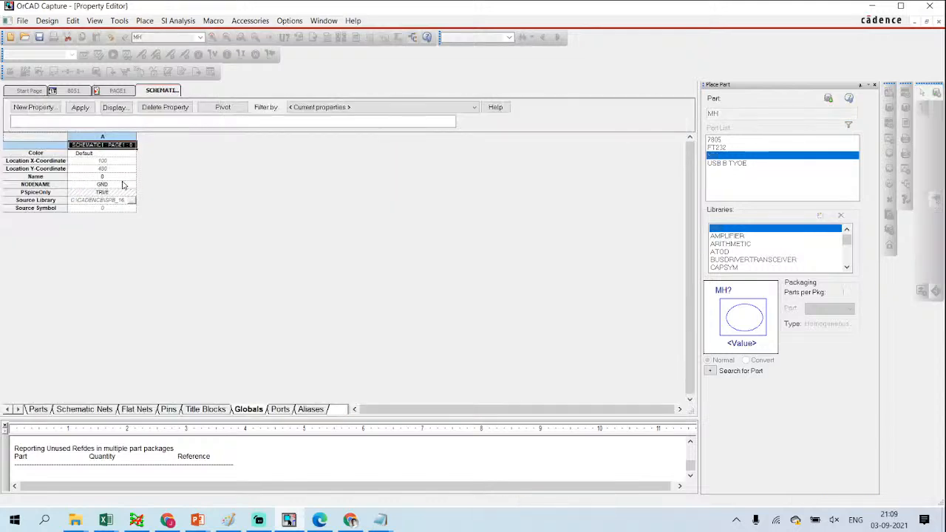
pyautogui.click(122, 178)
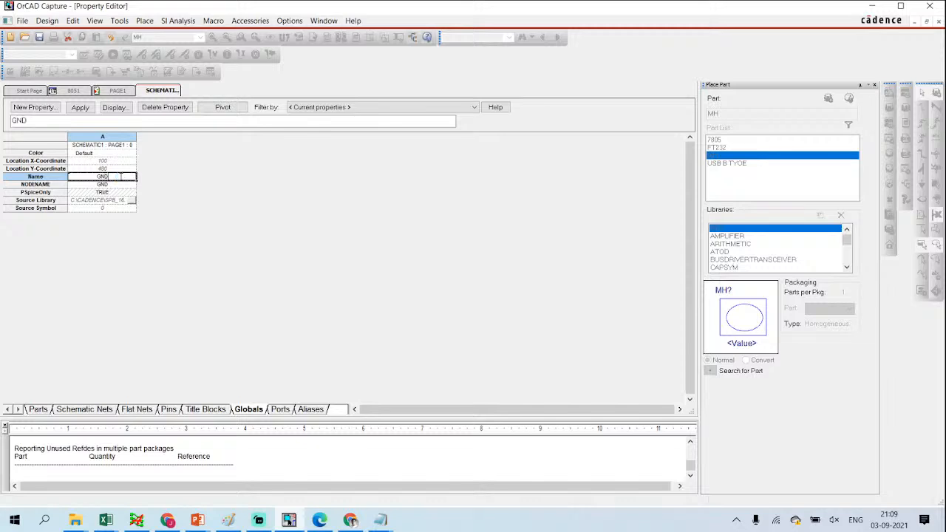
pyautogui.click(39, 37)
pyautogui.click(487, 279)
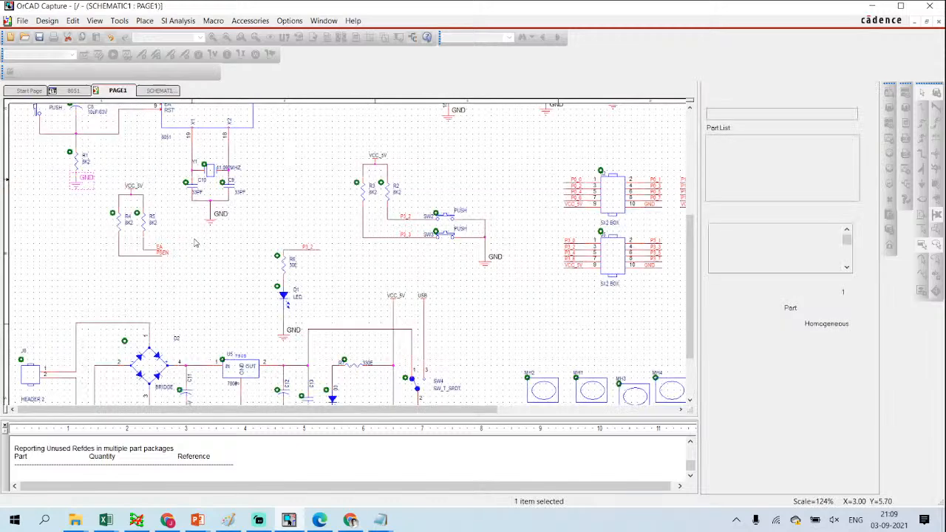
pyautogui.scroll(7, 196, 241)
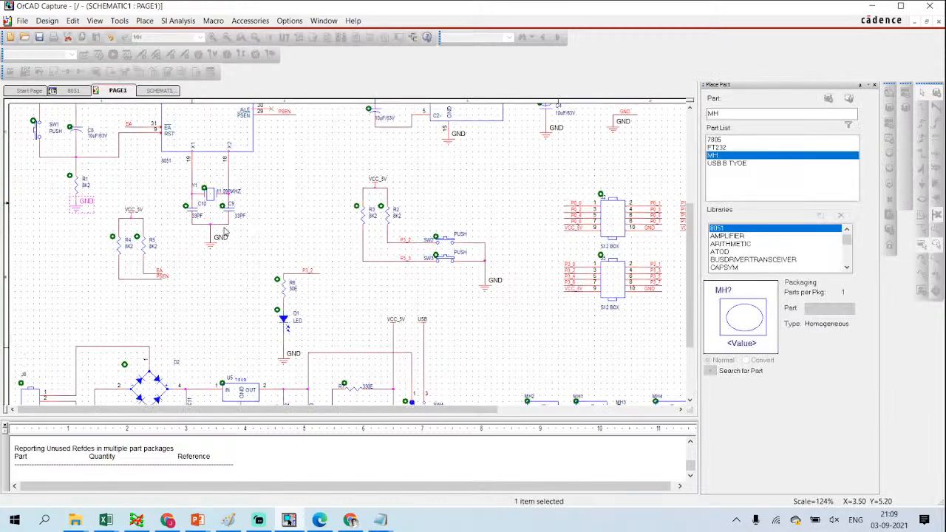
# Step: Set the Name property of the ground symbol below the MAX232 chip U2 to GND and save with the change applied
pyautogui.doubleClick(449, 210)
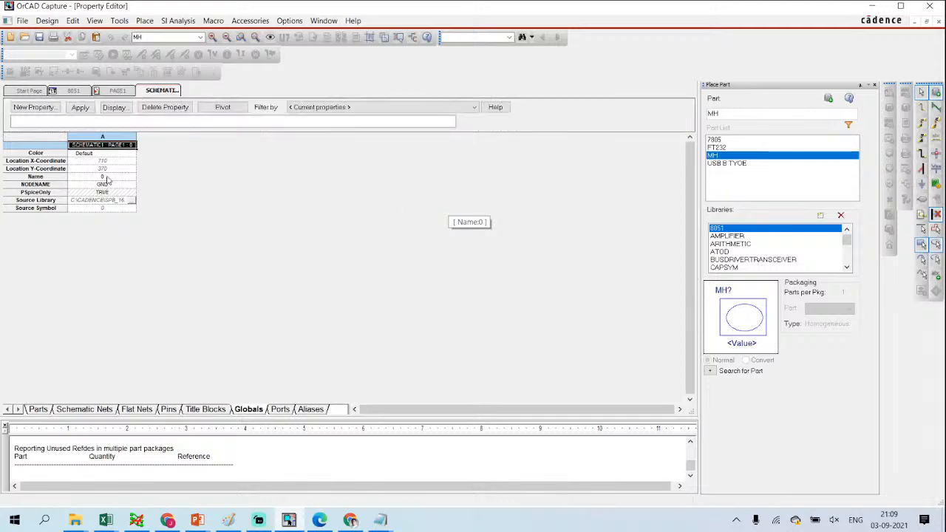
pyautogui.write('GND')
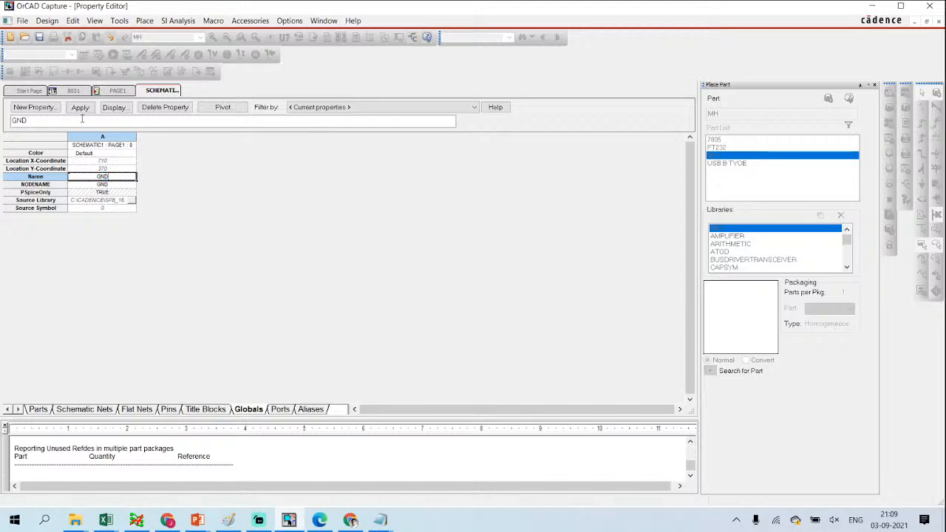
pyautogui.click(43, 39)
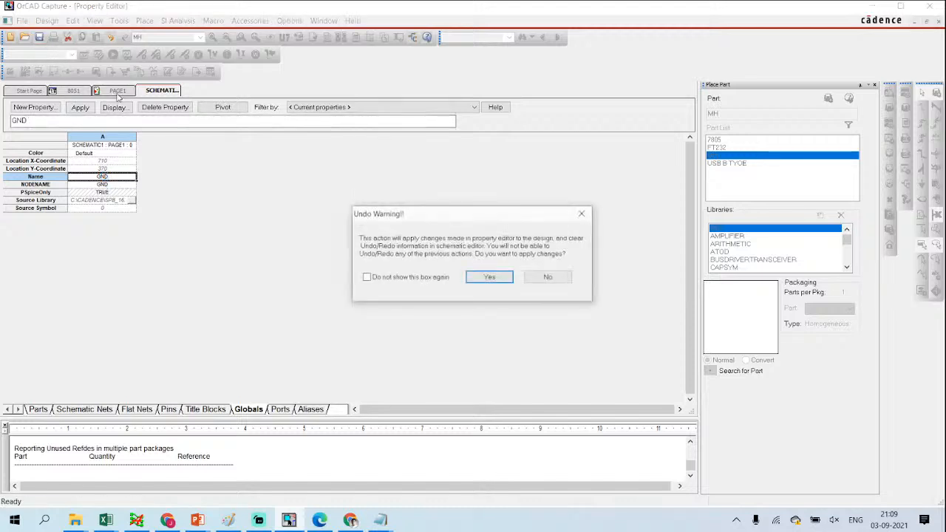
pyautogui.click(477, 279)
pyautogui.click(122, 91)
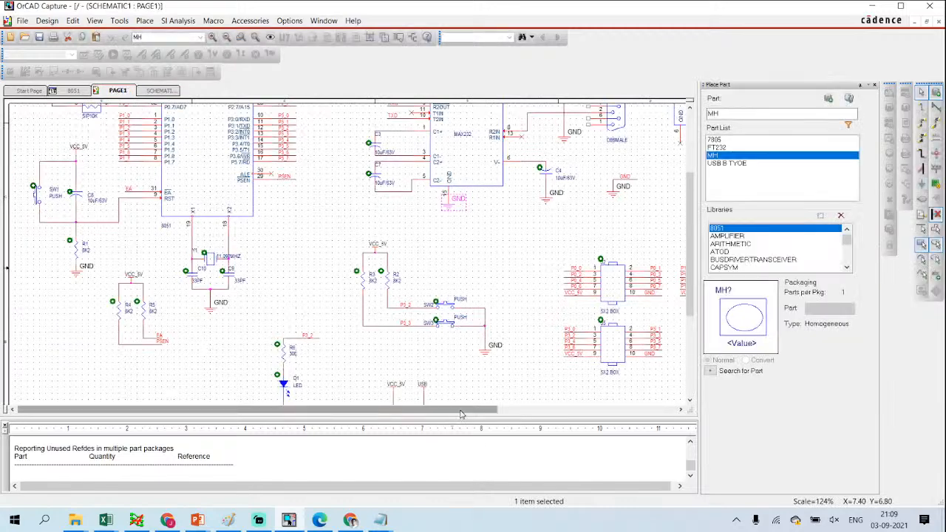
# Step: Set the Name property of the ground symbol below capacitor C4 to GND and save with the change applied
pyautogui.hscroll(5, 436, 242)
pyautogui.doubleClick(372, 198)
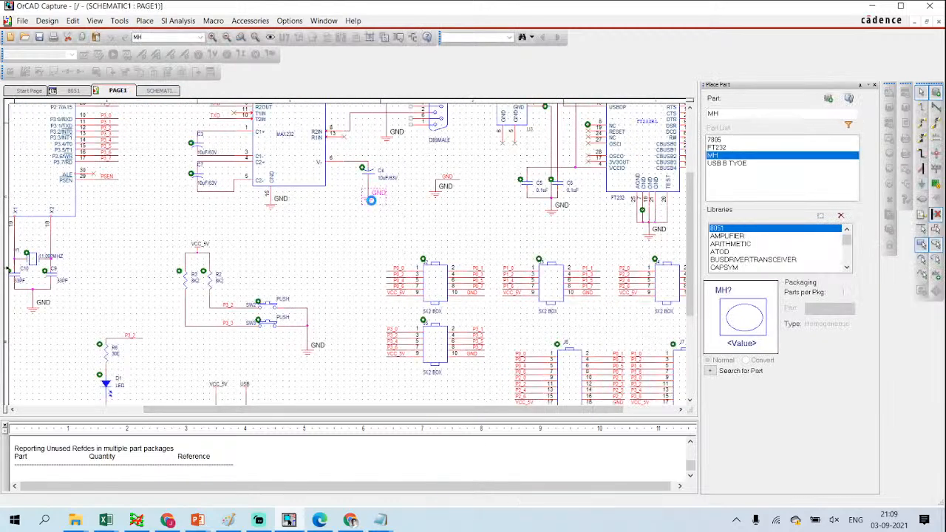
pyautogui.click(126, 177)
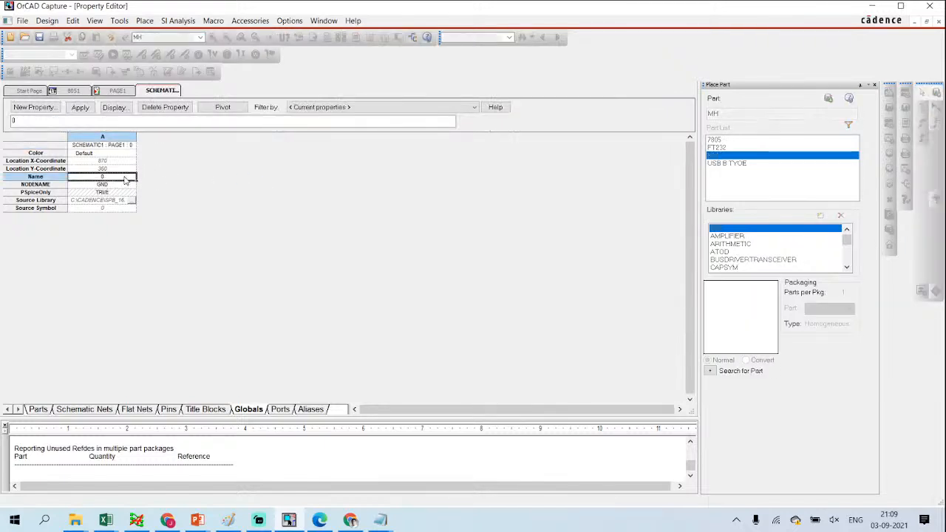
pyautogui.write('GND')
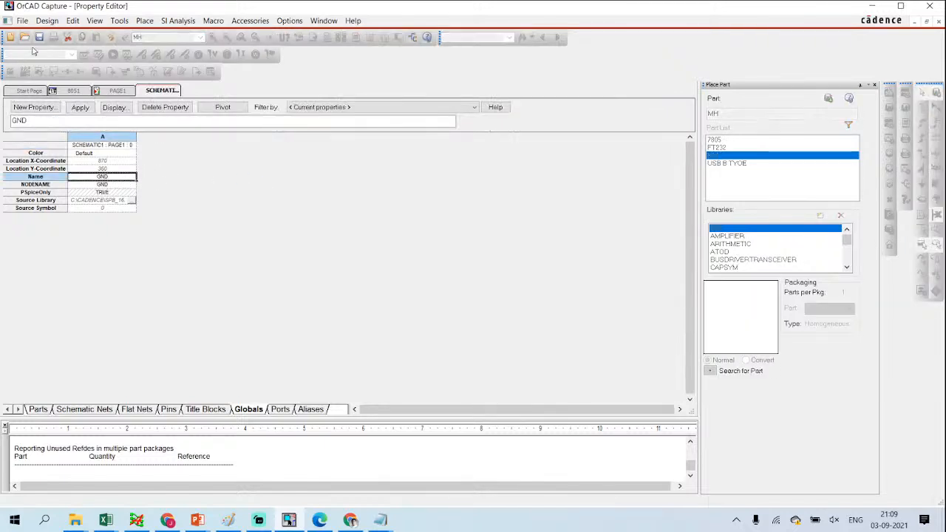
pyautogui.click(39, 37)
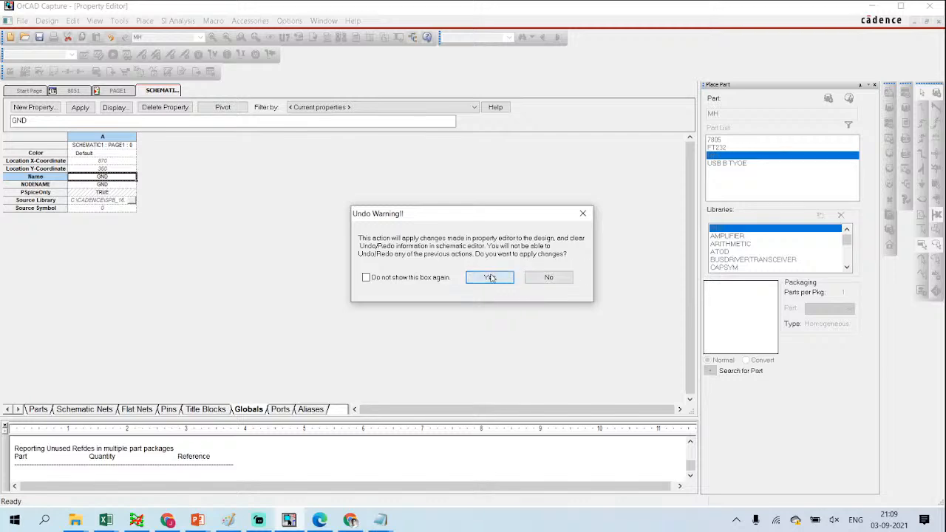
pyautogui.click(490, 277)
pyautogui.click(117, 90)
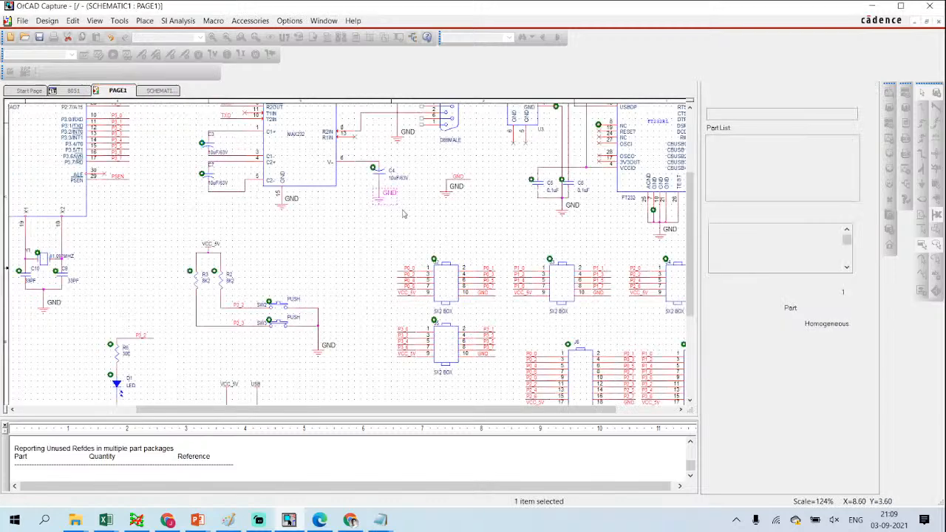
# Step: Set the Name property of the standalone ground symbol on the GND-labelled wire beside C4 to GND and apply the change
pyautogui.click(448, 204)
pyautogui.doubleClick(448, 193)
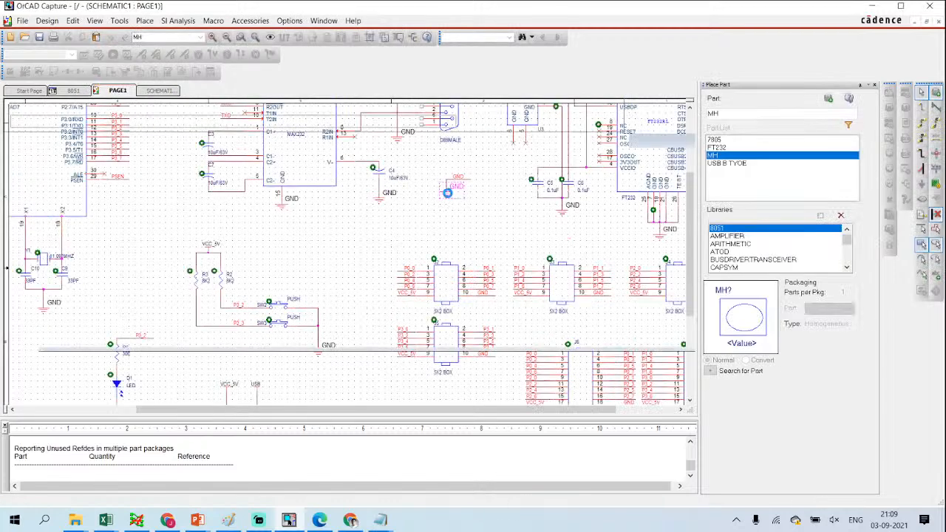
pyautogui.click(104, 177)
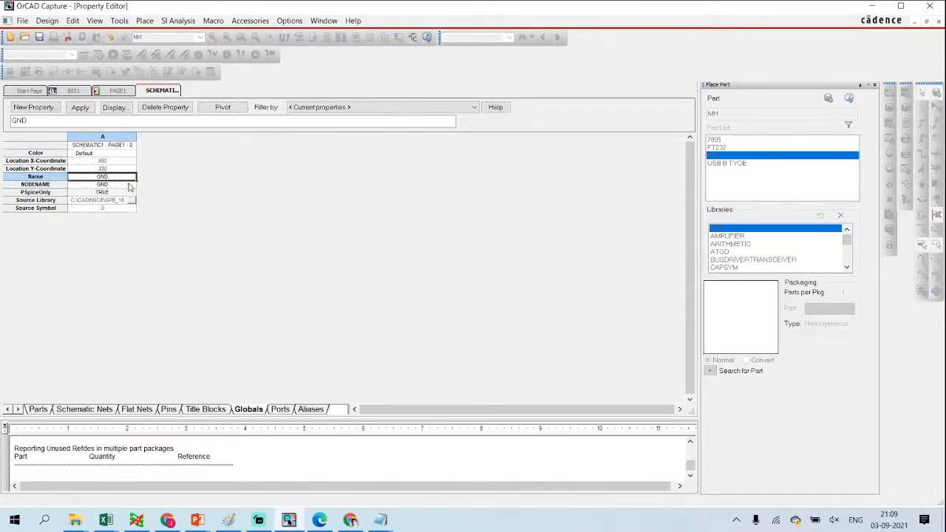
pyautogui.click(117, 91)
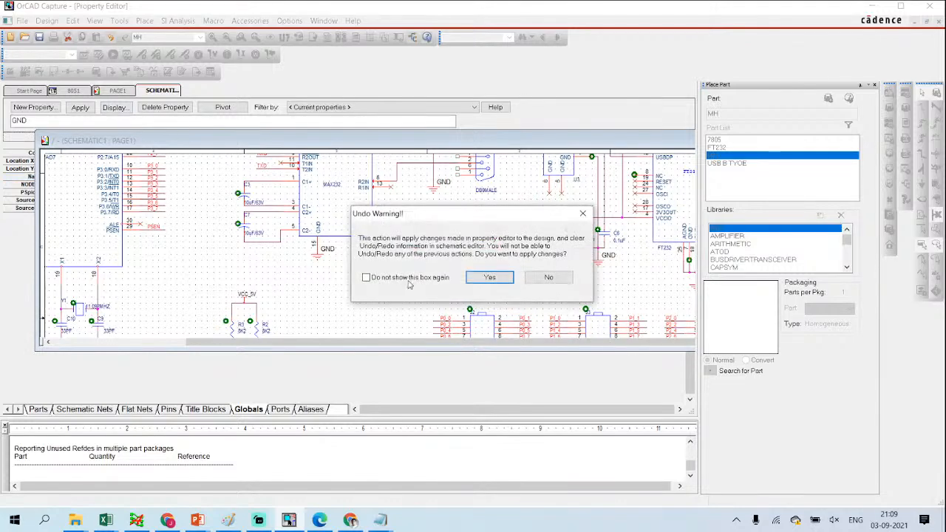
pyautogui.click(488, 277)
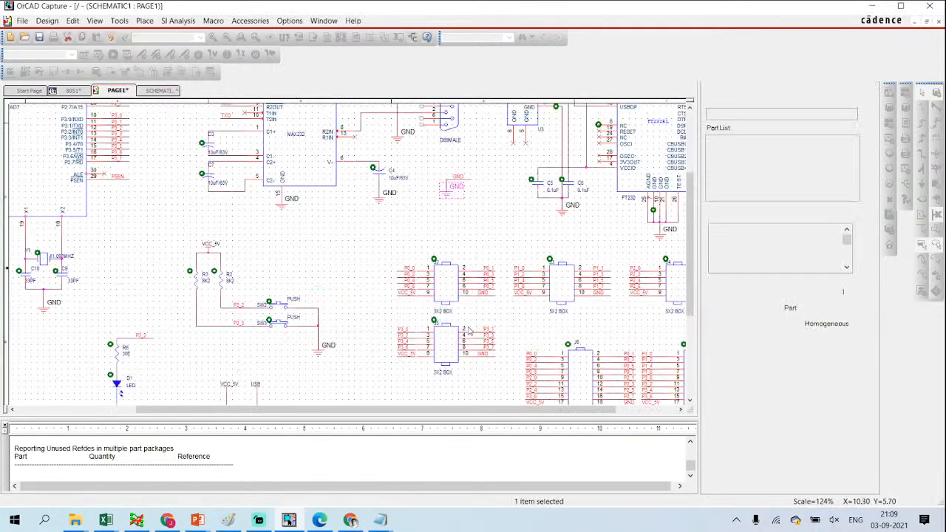
# Step: Set the Name property of the ground symbol below the FT232 chip U4 to GND and save with the change applied
pyautogui.keyDown('shift'); pyautogui.hscroll(4, 569, 273); pyautogui.keyUp('shift')
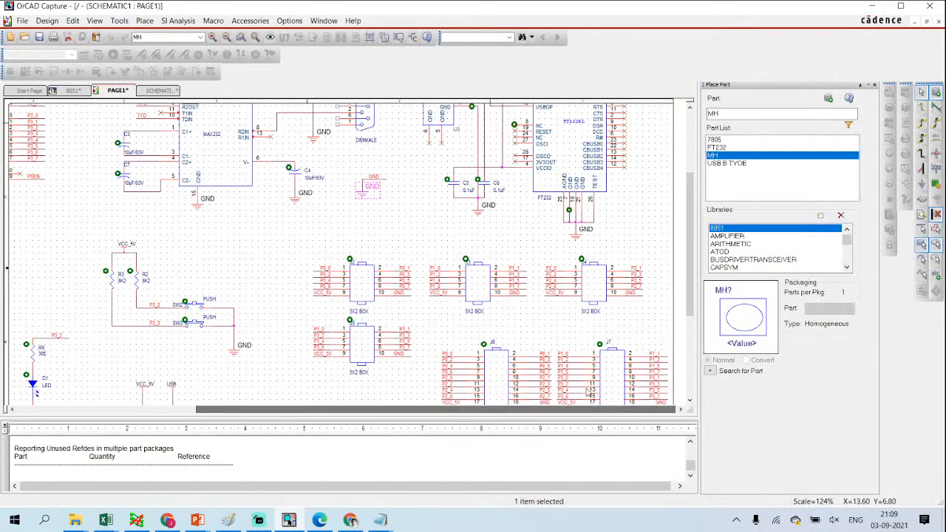
pyautogui.doubleClick(575, 235)
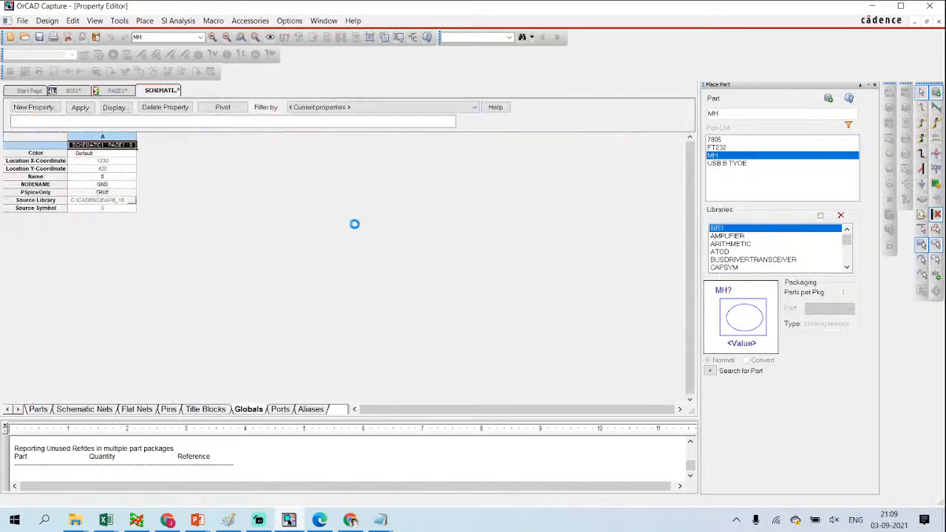
pyautogui.click(116, 177)
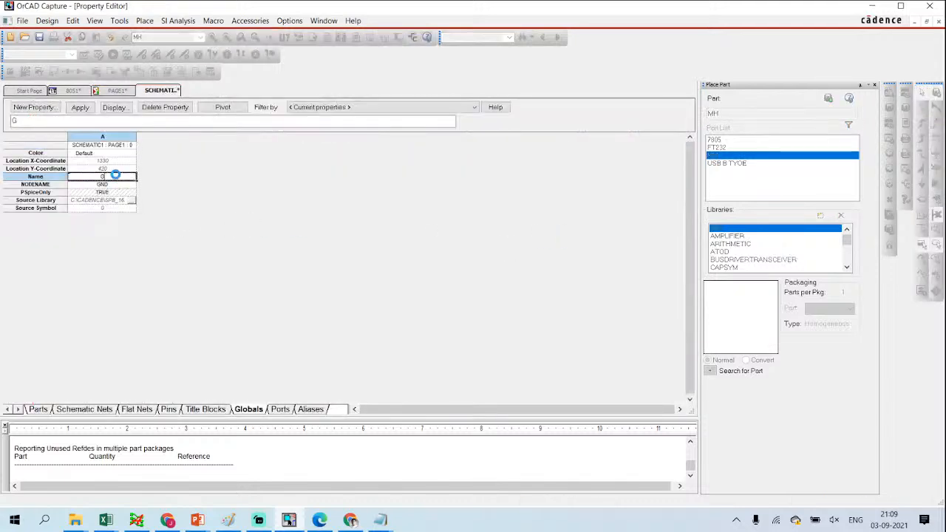
pyautogui.click(40, 37)
pyautogui.click(489, 278)
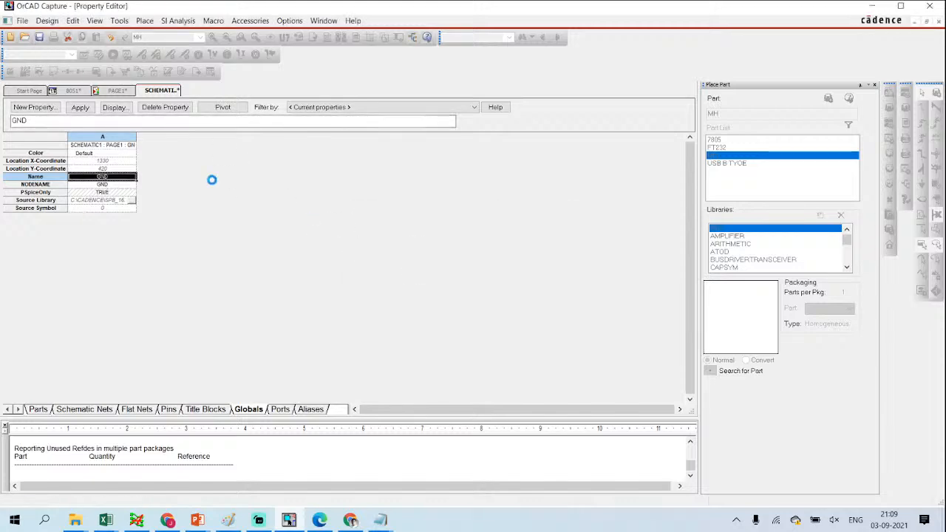
pyautogui.click(122, 89)
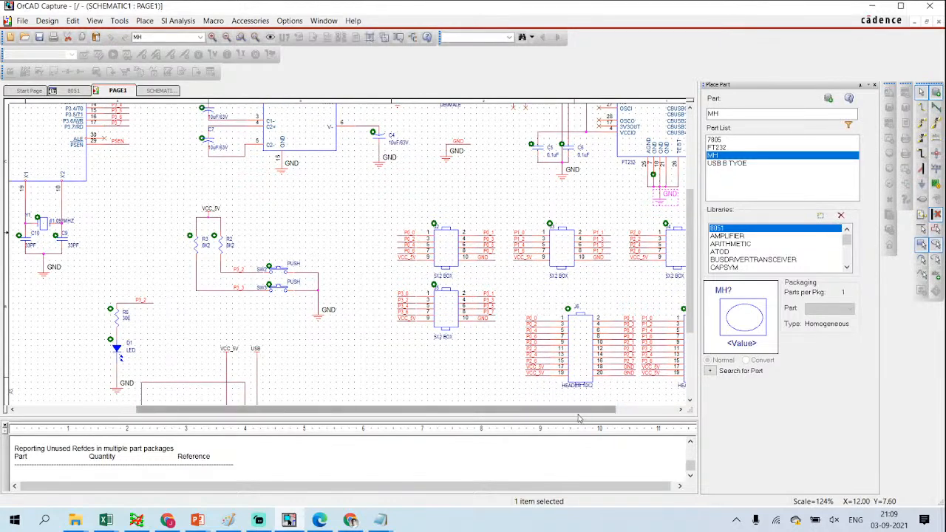
# Step: Set the Name property of the ground symbol below capacitors C5 and C6 to GND and save with the change applied
pyautogui.moveTo(603, 411); pyautogui.dragTo(663, 411)
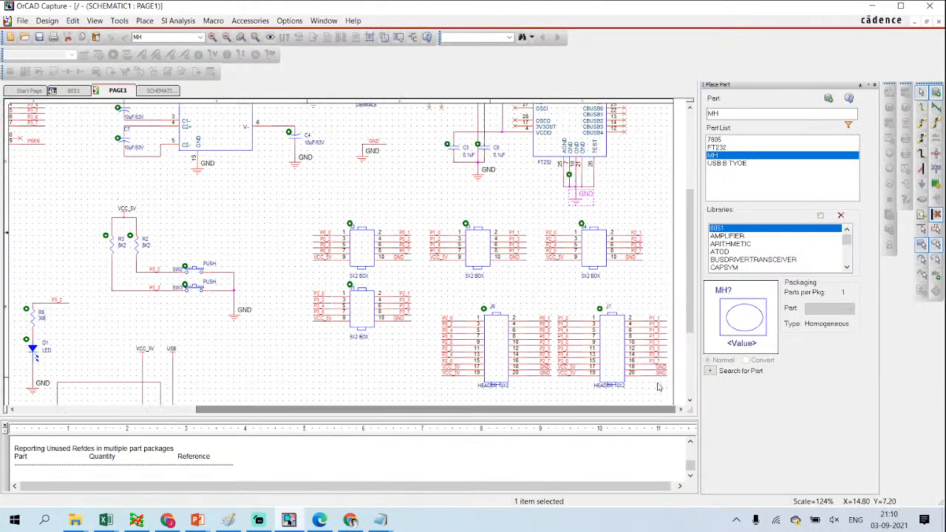
pyautogui.scroll(1, 602, 271)
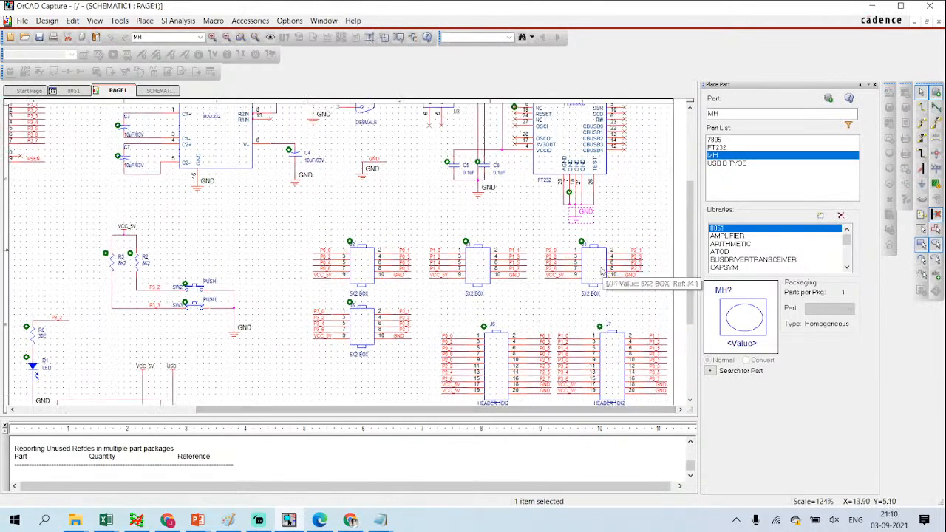
pyautogui.doubleClick(482, 193)
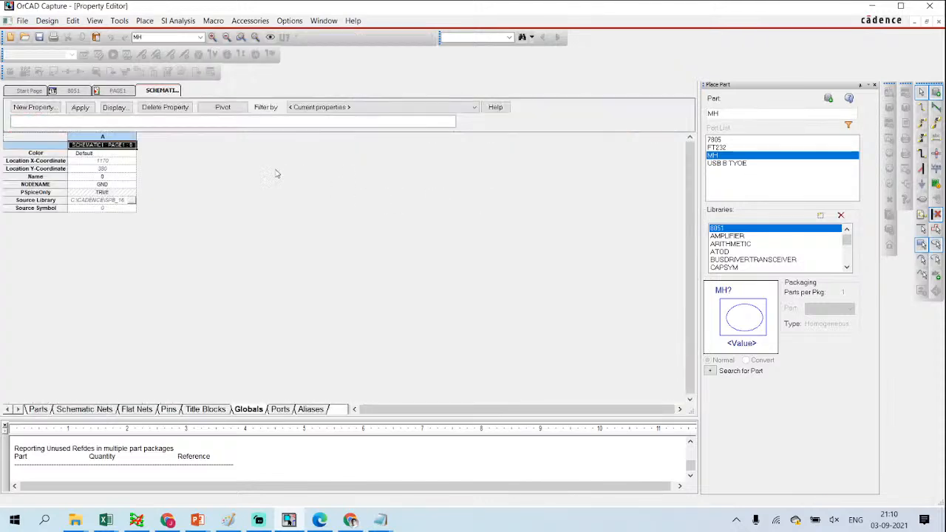
pyautogui.click(122, 178)
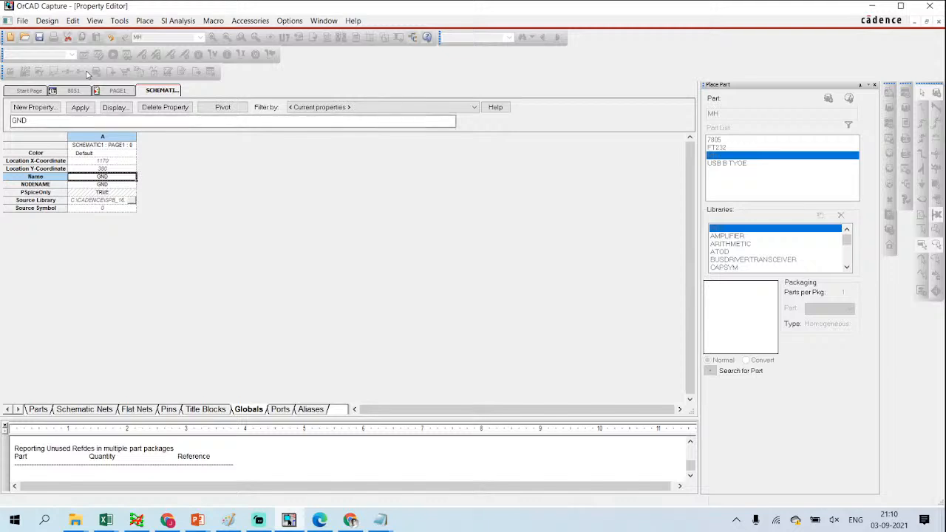
pyautogui.click(41, 39)
pyautogui.click(489, 278)
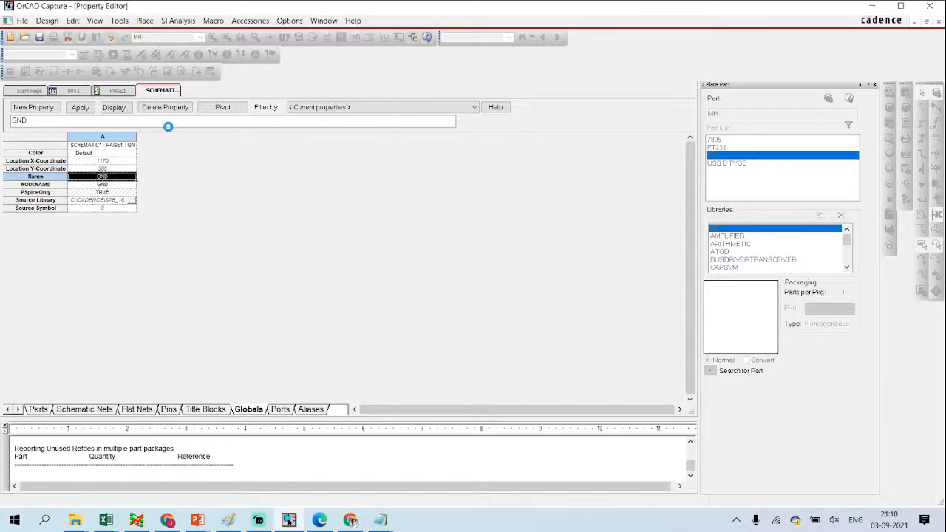
pyautogui.click(118, 90)
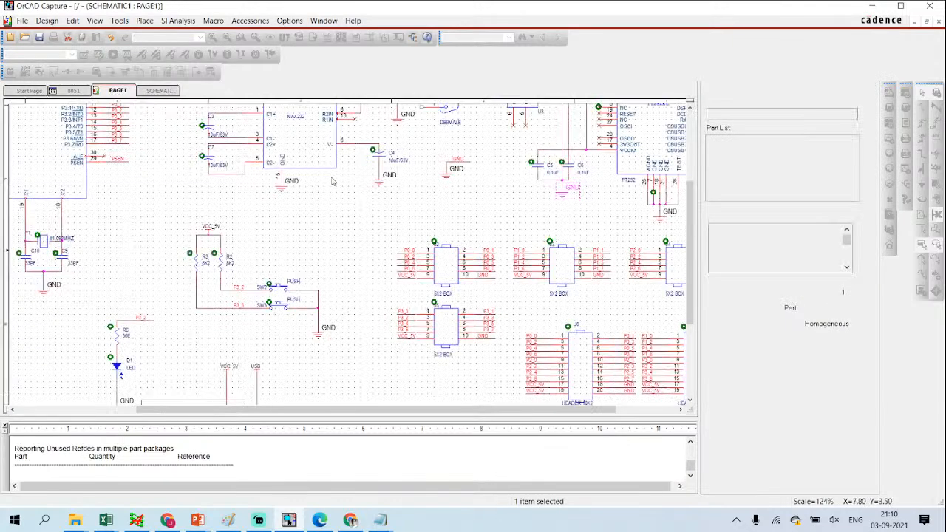
# Step: Check the Name property of the standalone ground symbol beside C4, then return to PAGE1
pyautogui.scroll(5, 451, 229)
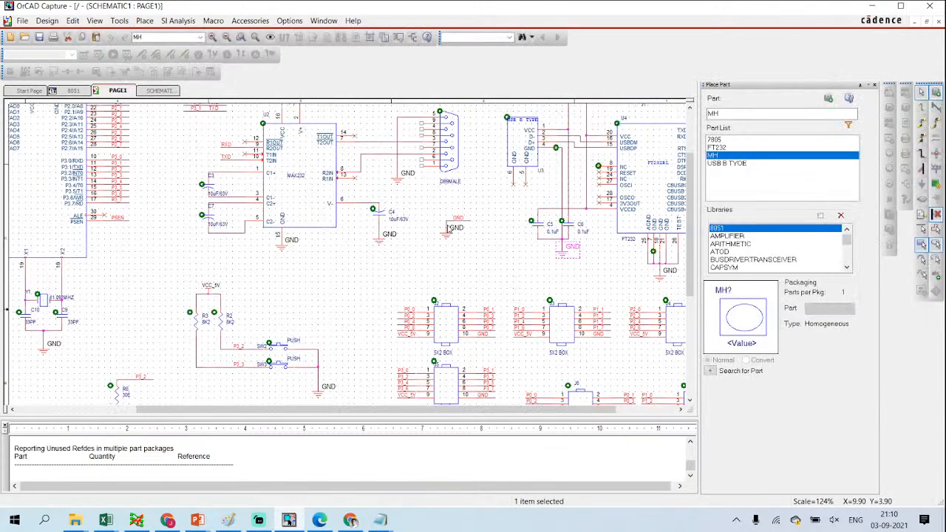
pyautogui.scroll(1, 447, 229)
pyautogui.scroll(-1, 447, 228)
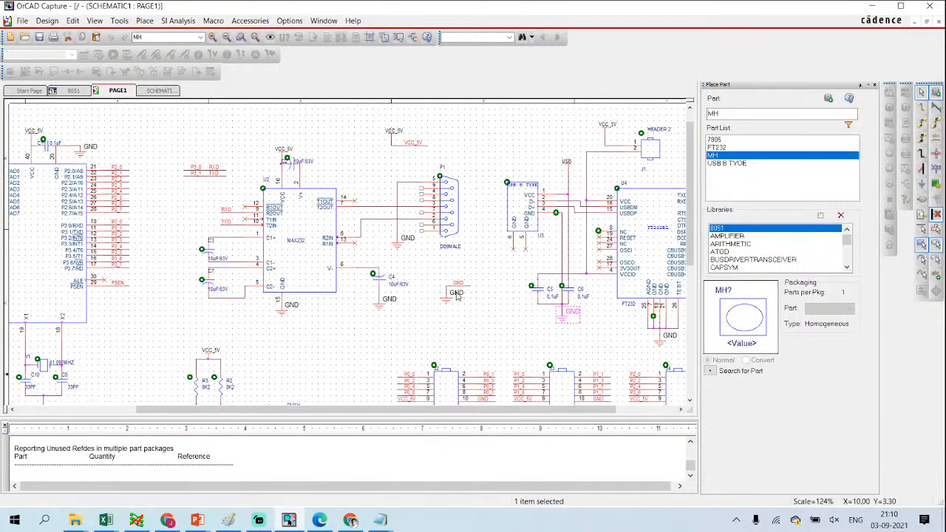
pyautogui.doubleClick(451, 303)
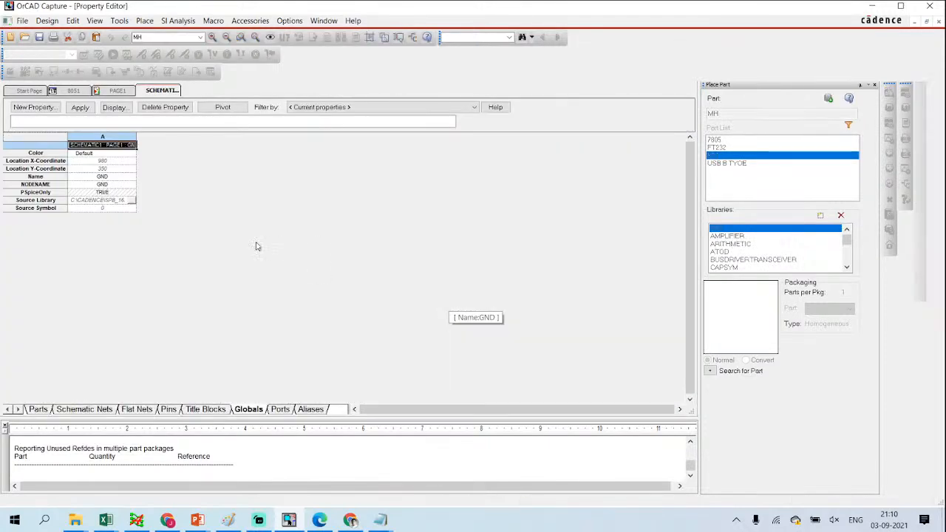
pyautogui.click(118, 90)
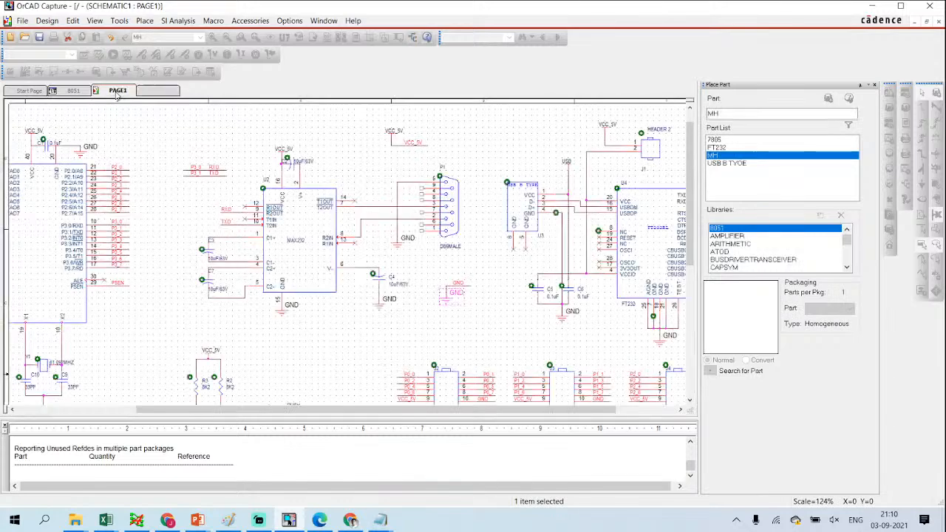
# Step: Run the electrical and physical design rules check on the entire 8051 design with View Output, and examine the report's globals and net names
pyautogui.click(72, 90)
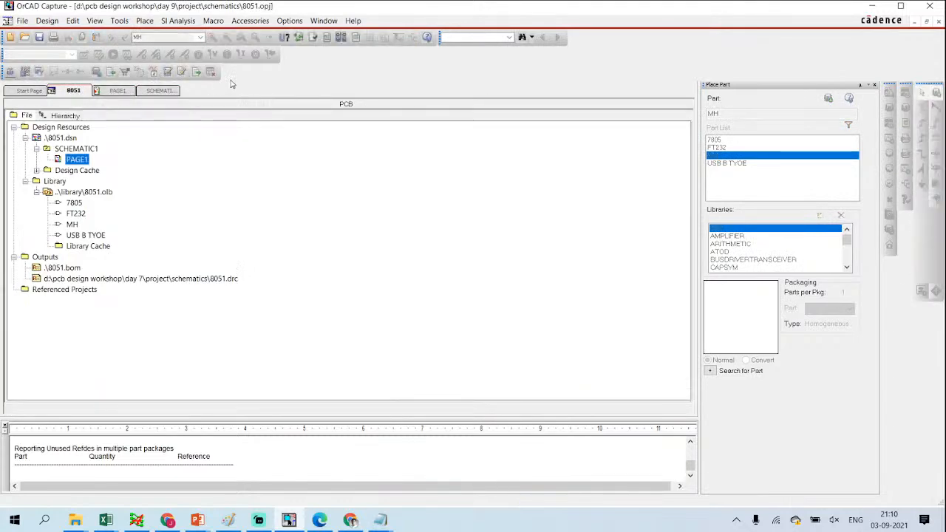
pyautogui.click(313, 39)
pyautogui.click(488, 277)
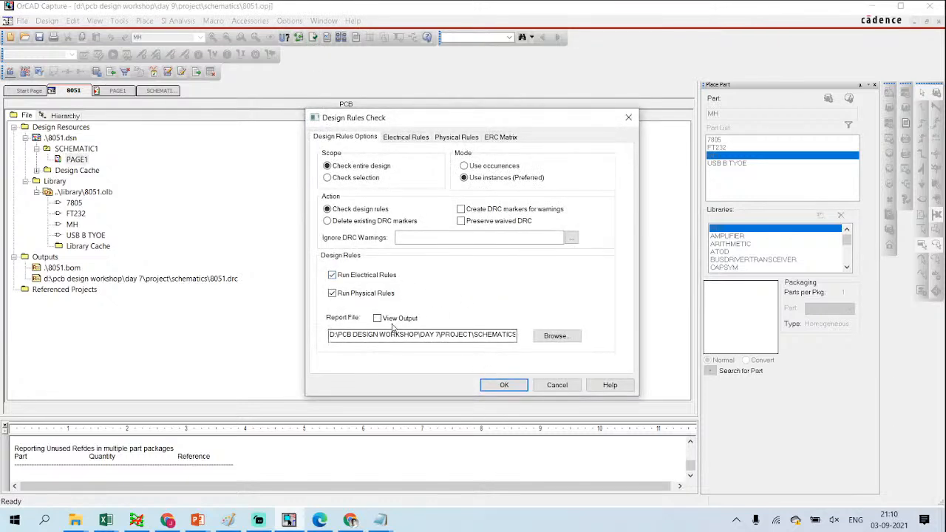
pyautogui.click(485, 385)
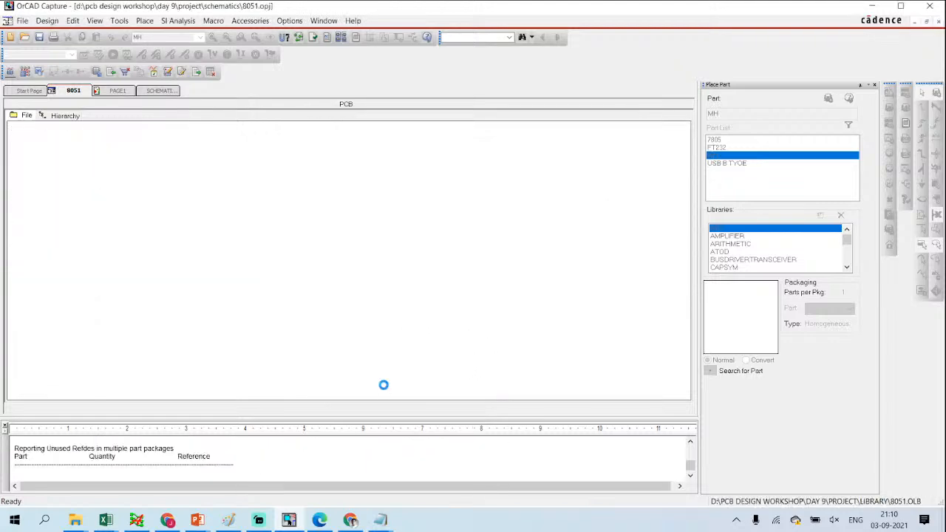
pyautogui.scroll(-2, 380, 384)
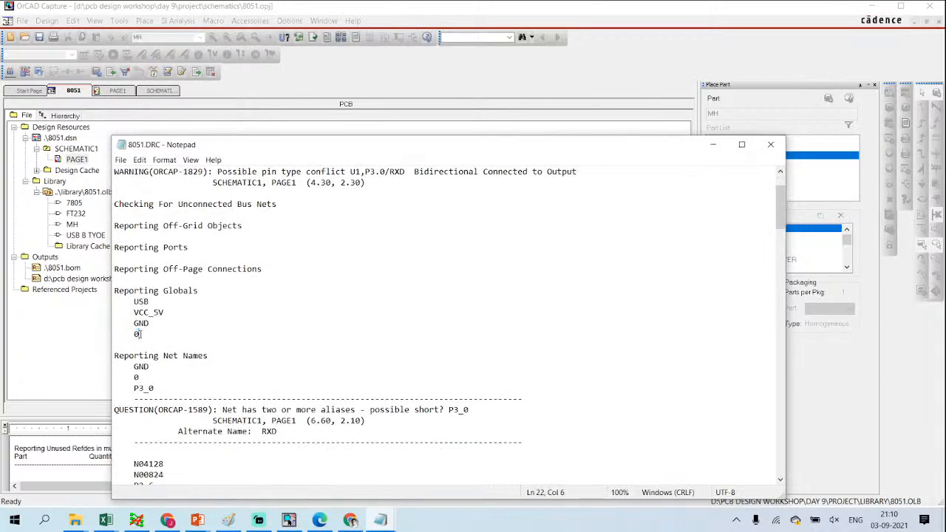
# Step: Reopen PAGE1 and check the Name property of the ground symbol below the MAX232 chip U2
pyautogui.doubleClick(77, 161)
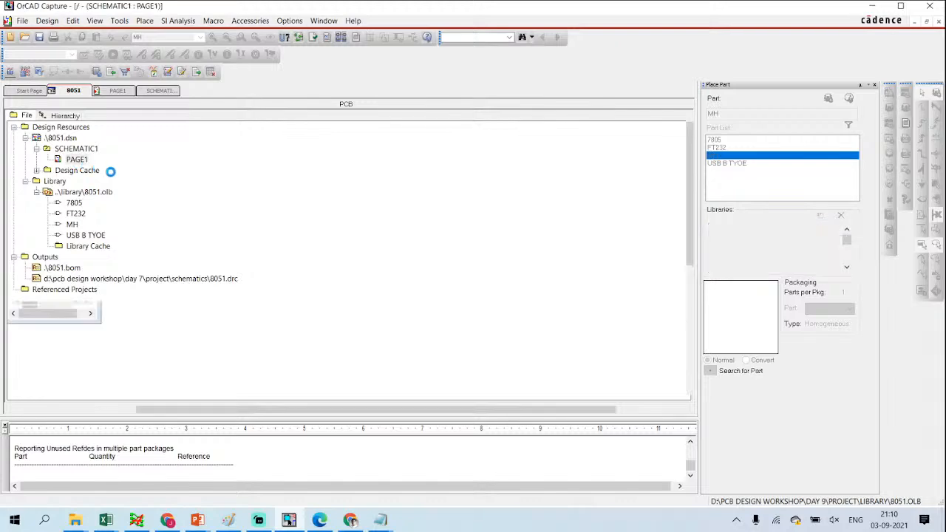
pyautogui.scroll(-1, 218, 292)
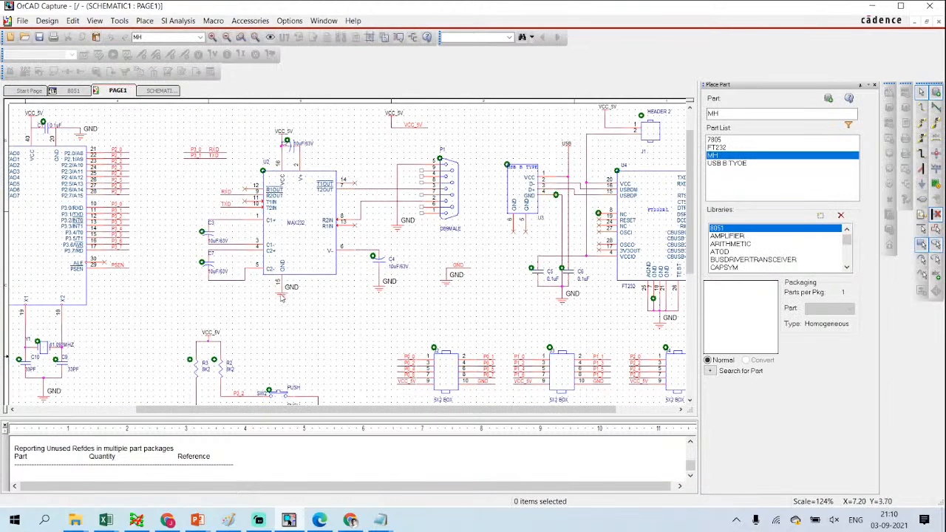
pyautogui.doubleClick(282, 297)
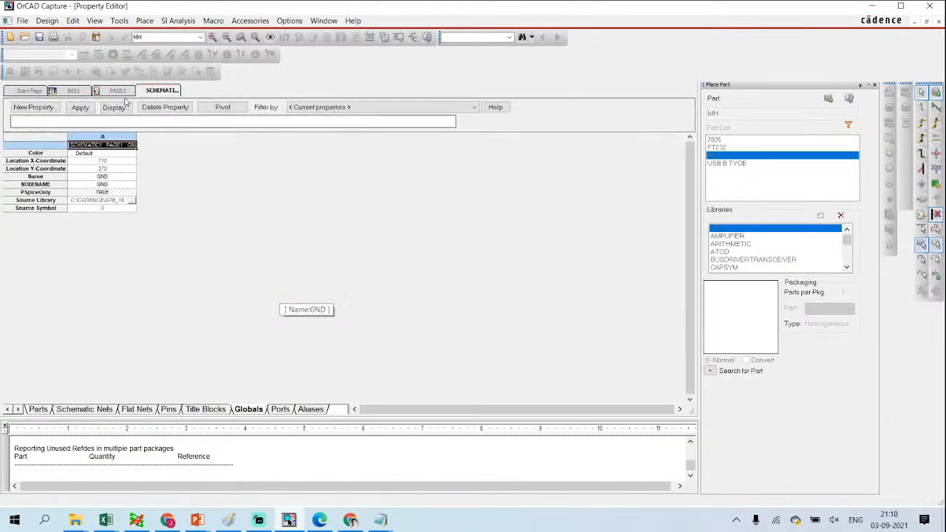
# Step: Check the Name property of the standalone ground symbol to the right of C4, and return to PAGE1
pyautogui.click(119, 91)
pyautogui.scroll(-2, 377, 282)
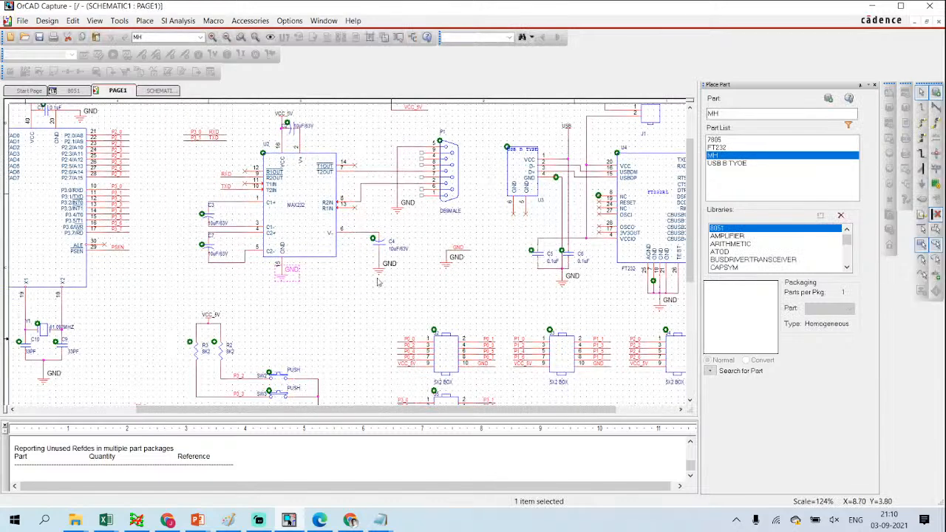
pyautogui.click(448, 266)
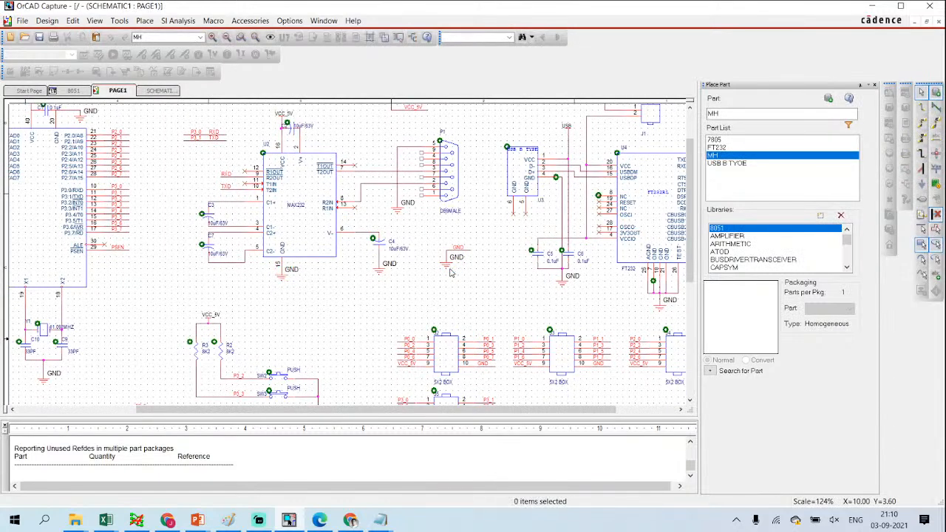
pyautogui.doubleClick(447, 270)
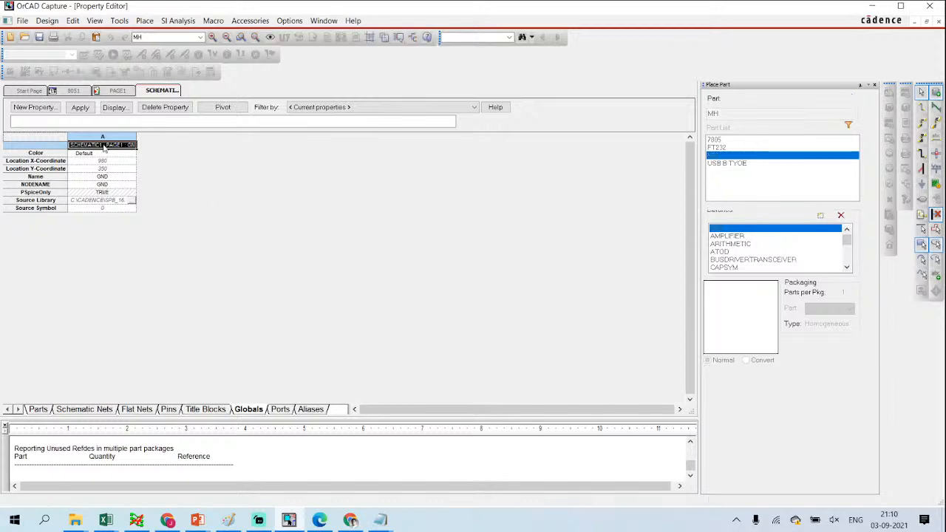
pyautogui.click(118, 91)
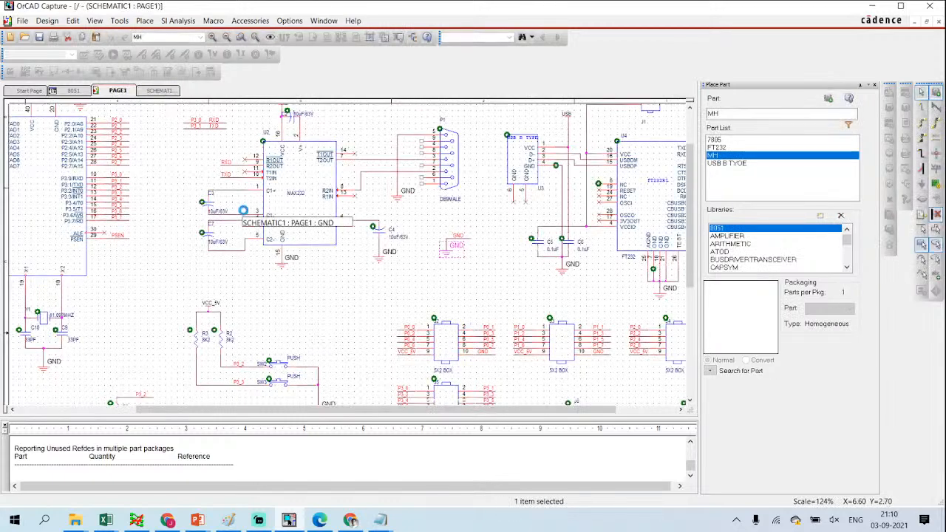
# Step: Check the Name property of the ground symbols below crystal capacitors C9 and C10 and beside push buttons SW2 and SW3
pyautogui.scroll(-5, 113, 257)
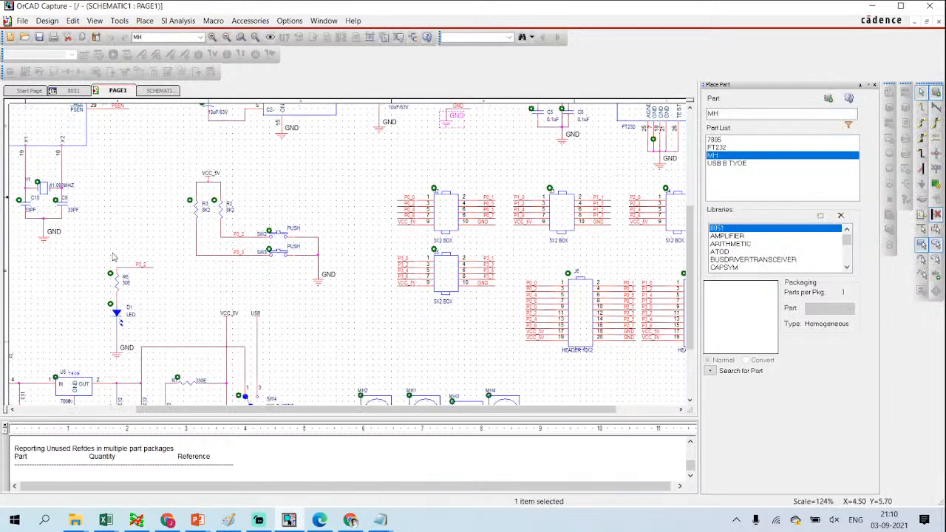
pyautogui.doubleClick(45, 241)
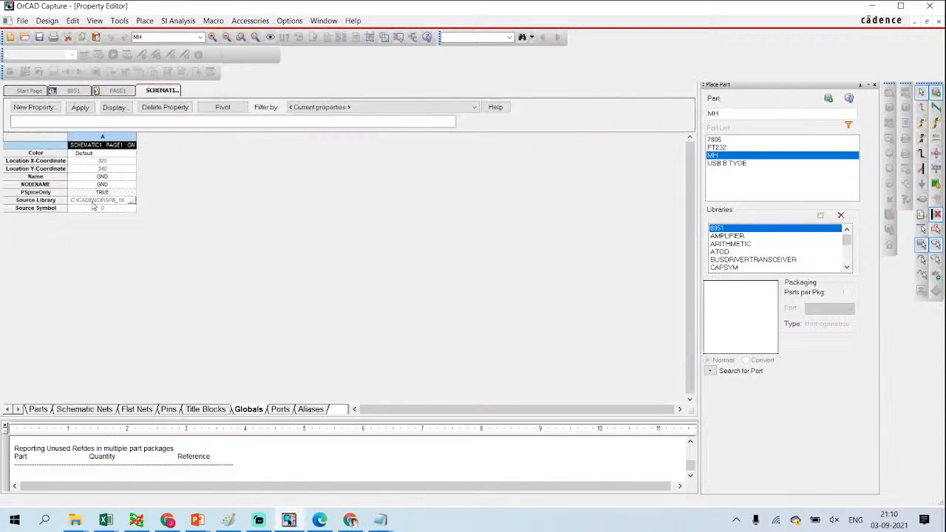
pyautogui.click(118, 90)
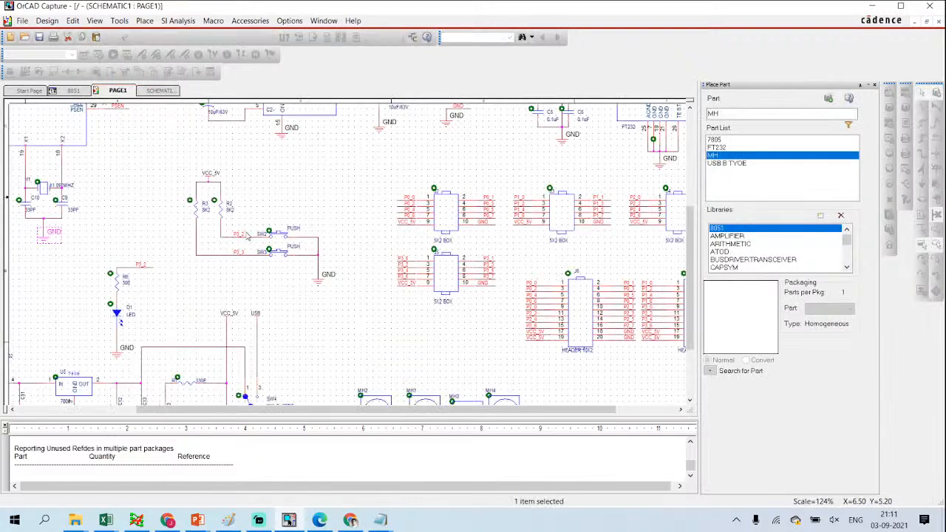
pyautogui.doubleClick(320, 267)
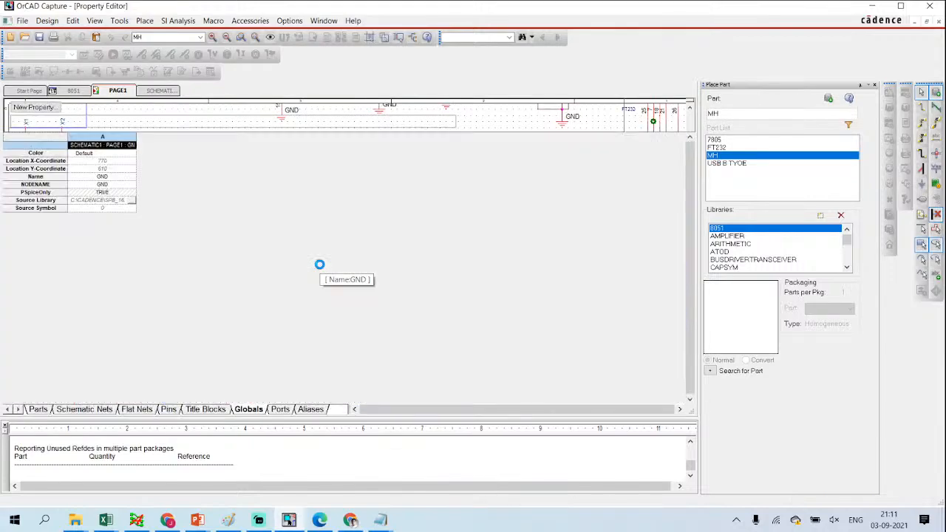
pyautogui.click(118, 91)
# Step: Check the Name property of the ground symbols below LED D1 and below the 7805 regulator U5
pyautogui.scroll(-3, 395, 285)
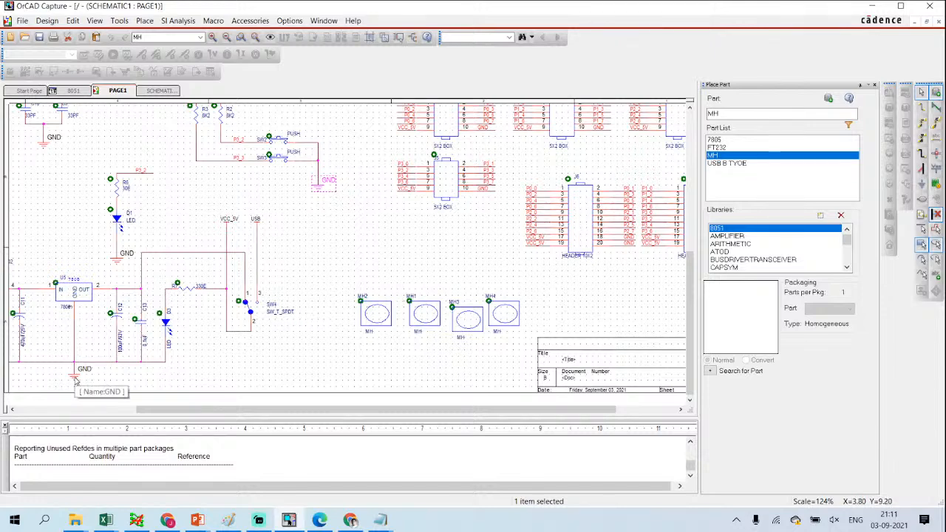
pyautogui.moveTo(191, 409); pyautogui.dragTo(49, 406)
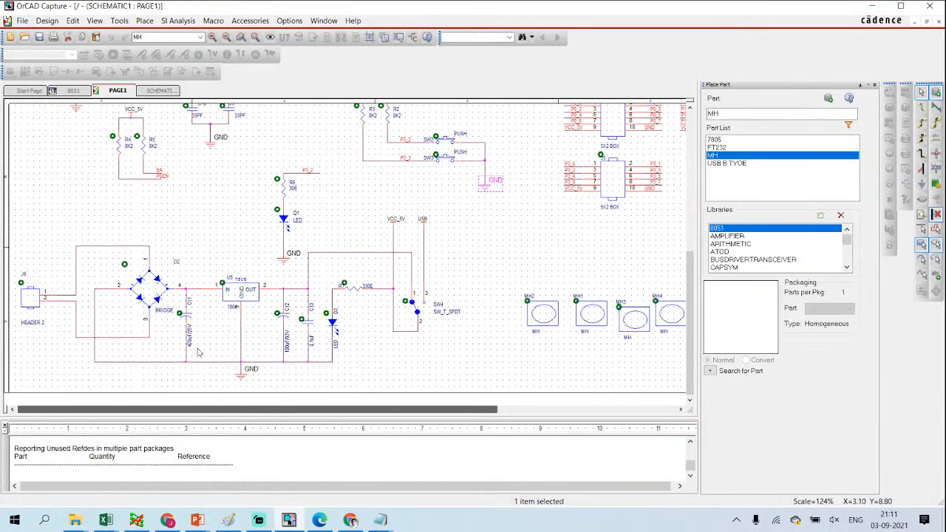
pyautogui.doubleClick(287, 266)
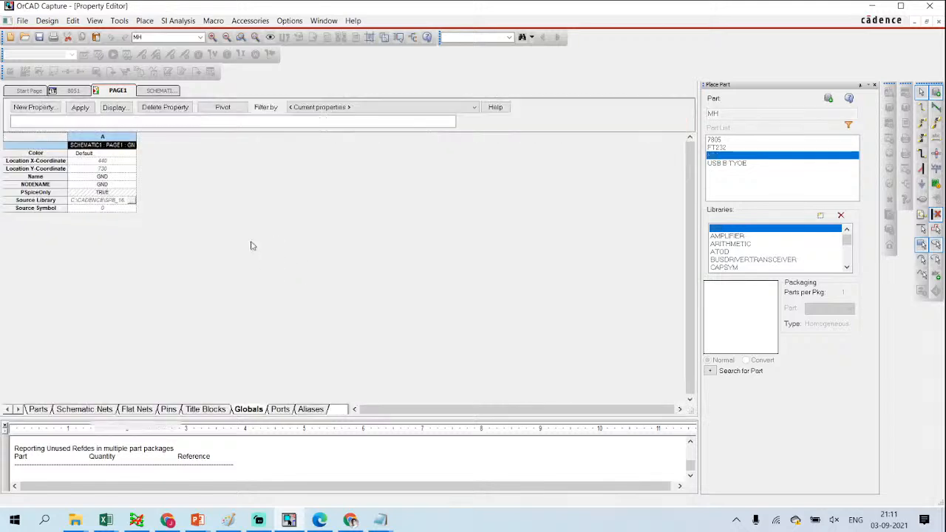
pyautogui.click(117, 91)
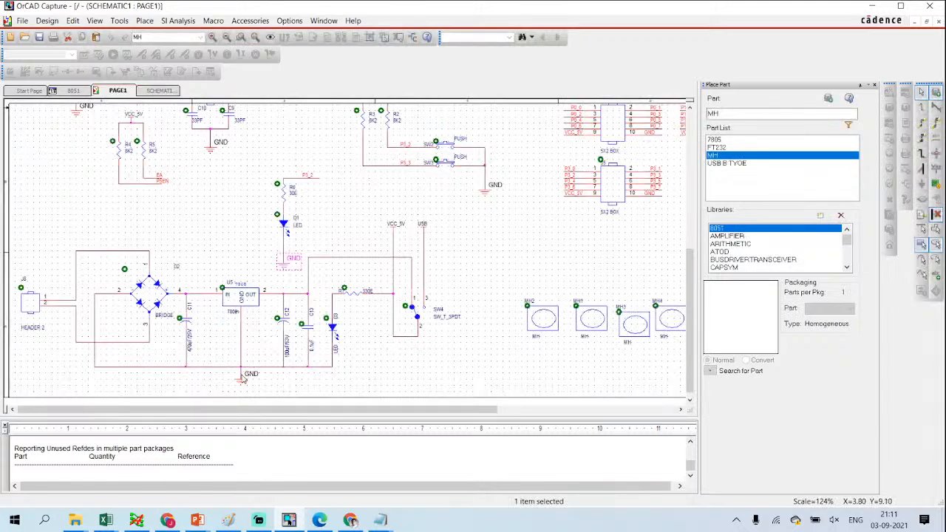
pyautogui.doubleClick(243, 386)
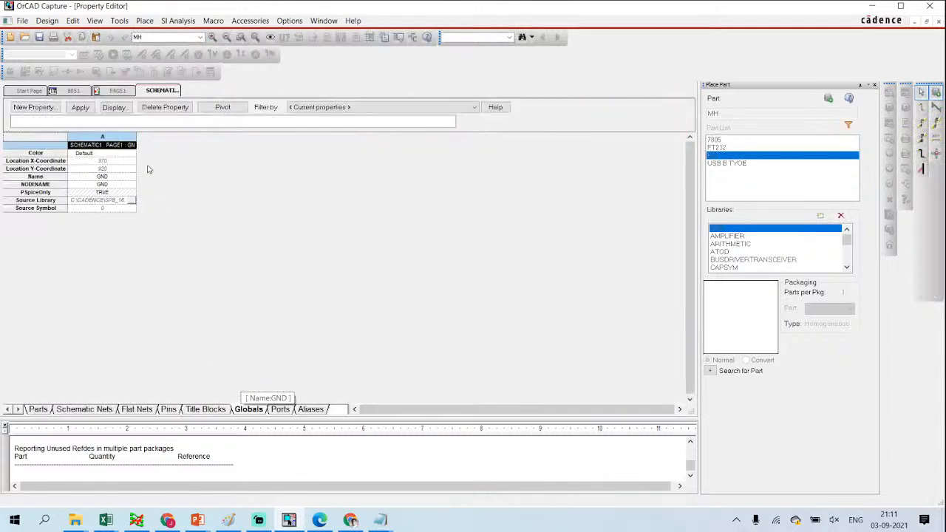
pyautogui.click(117, 90)
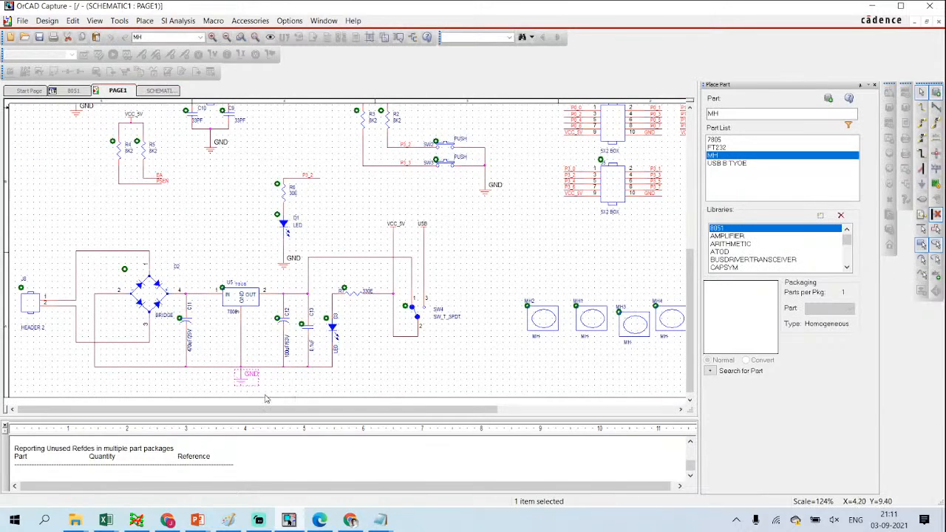
# Step: Check the Name property of the ground symbol below resistor R1, and return to PAGE1
pyautogui.scroll(2, 69, 205)
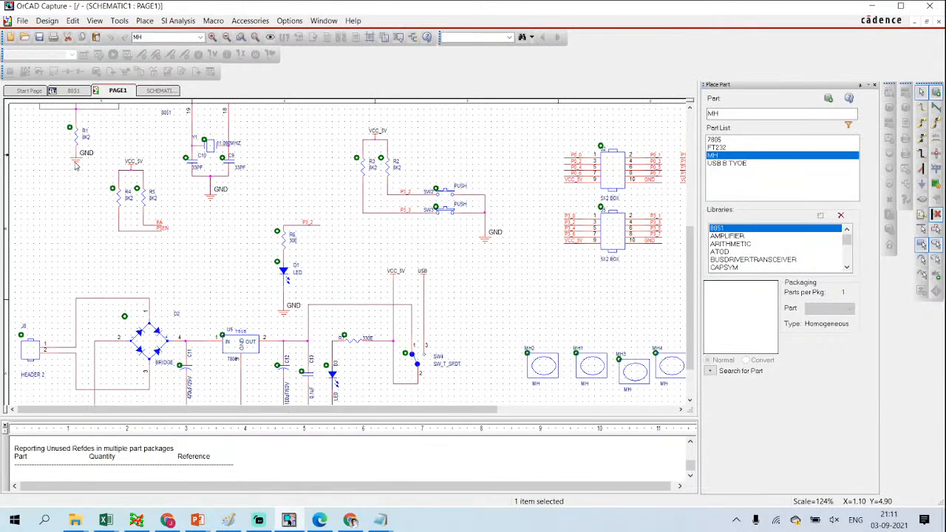
pyautogui.doubleClick(76, 164)
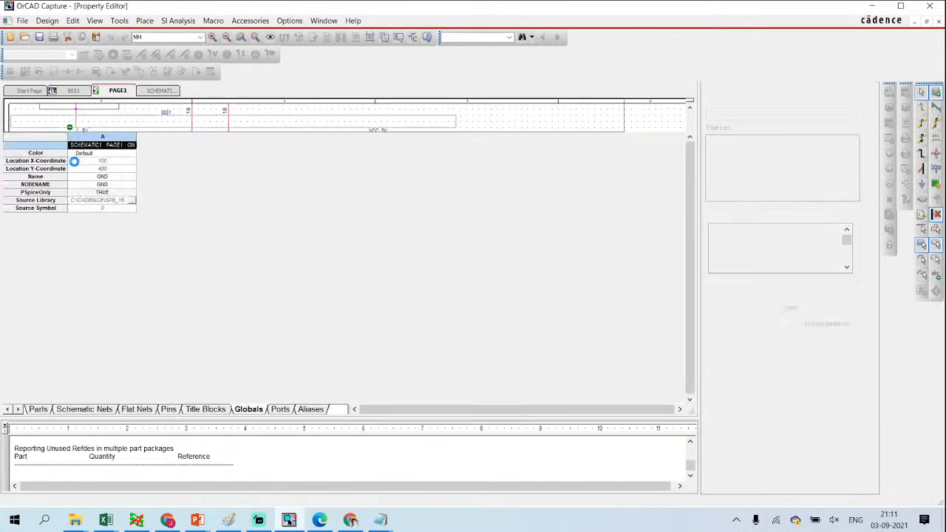
pyautogui.click(117, 90)
# Step: Inspect the net properties at the ground connection below crystal capacitors C9 and C10, and return to PAGE1
pyautogui.scroll(5, 147, 211)
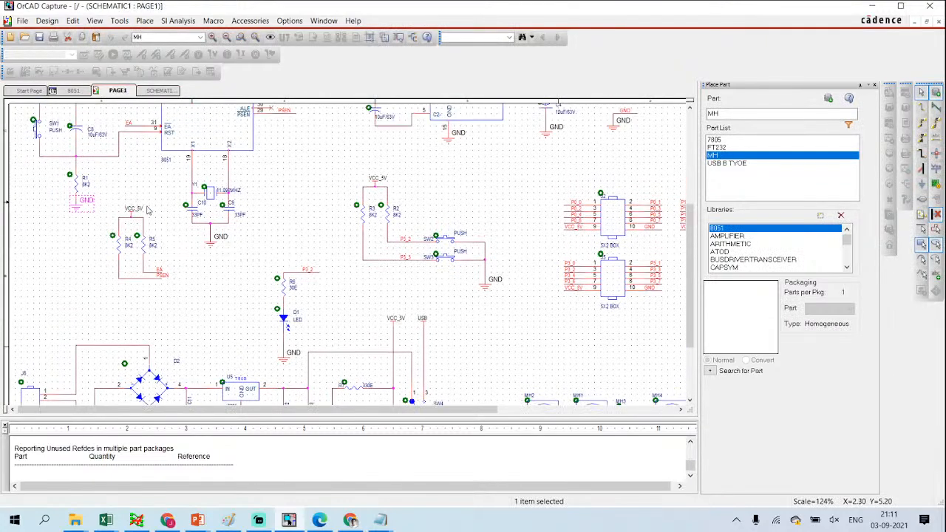
pyautogui.scroll(8, 147, 210)
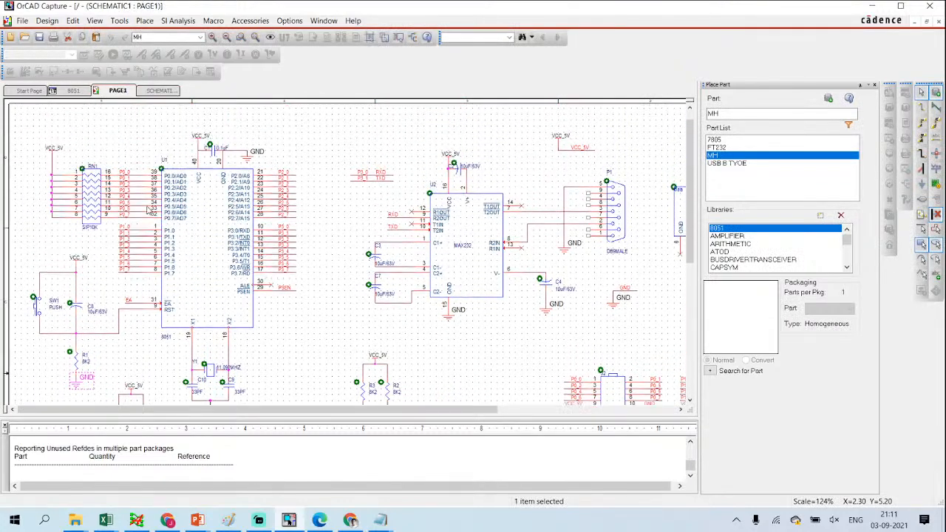
pyautogui.scroll(1, 147, 211)
pyautogui.scroll(-8, 151, 206)
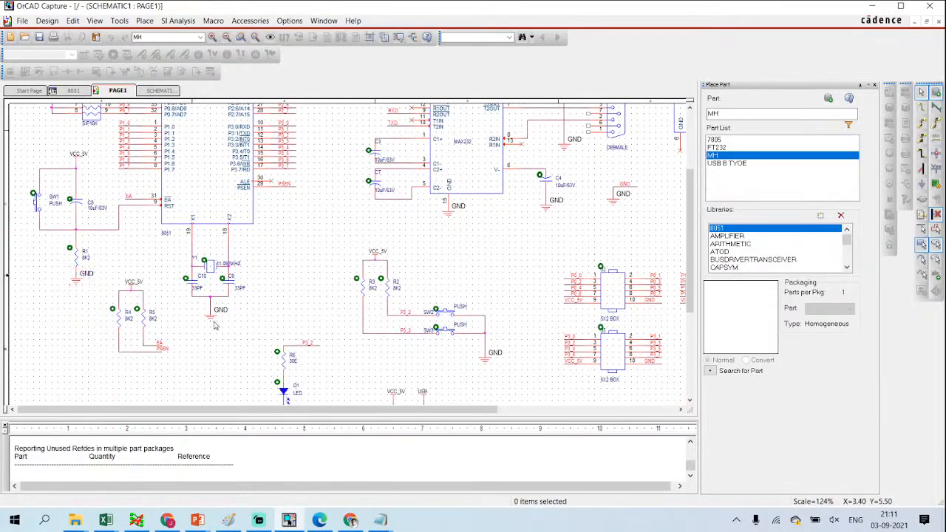
pyautogui.click(210, 315)
pyautogui.doubleClick(210, 315)
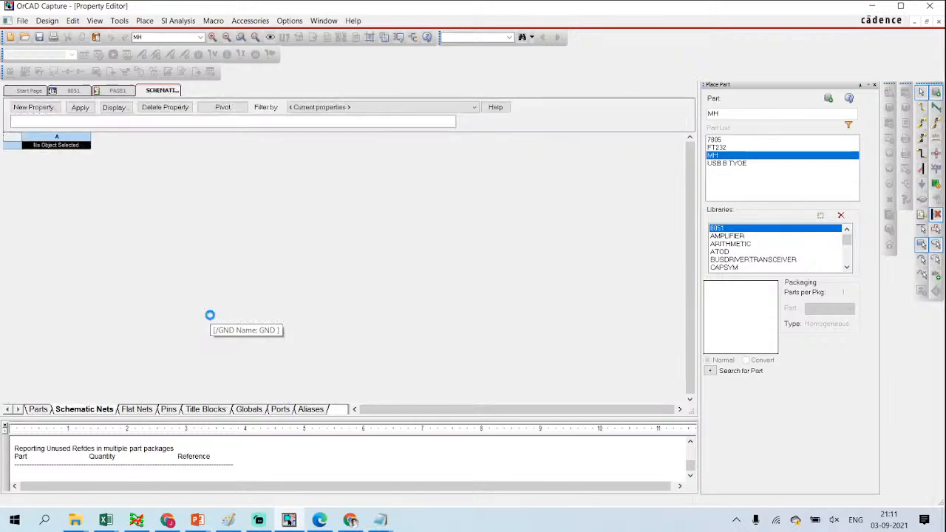
pyautogui.click(116, 90)
# Step: Check the Name property of the ground symbols below the FT232 chip U4 and below capacitors C5 and C6
pyautogui.moveTo(281, 413); pyautogui.dragTo(555, 388)
pyautogui.scroll(-1, 581, 271)
pyautogui.scroll(-5, 584, 271)
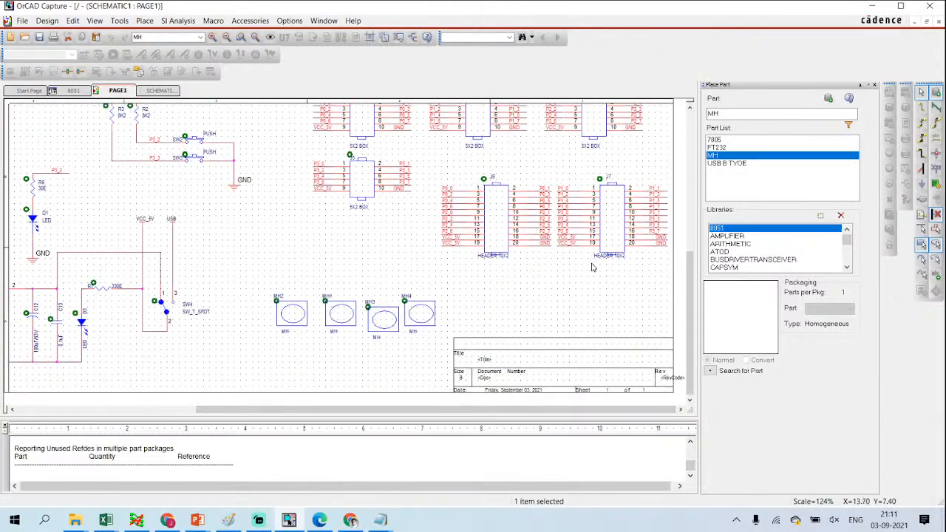
pyautogui.scroll(4, 593, 263)
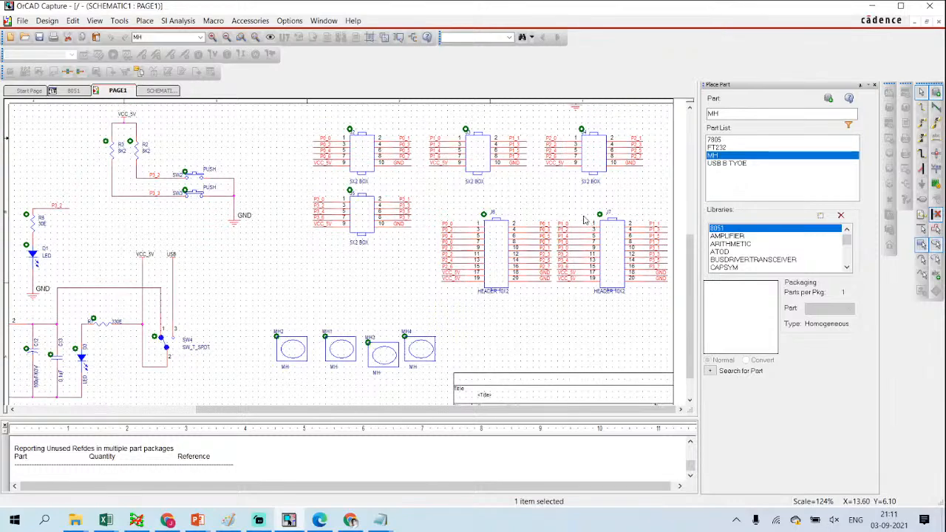
pyautogui.doubleClick(575, 179)
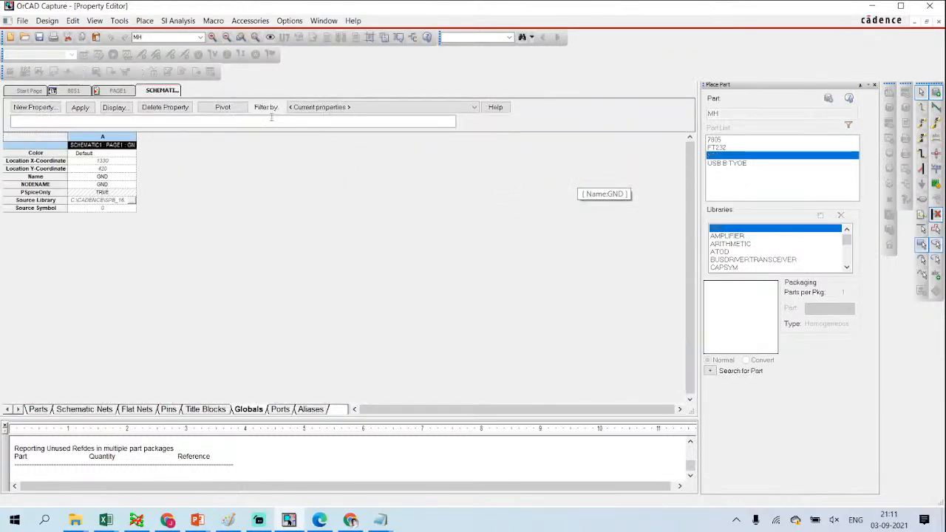
pyautogui.click(117, 90)
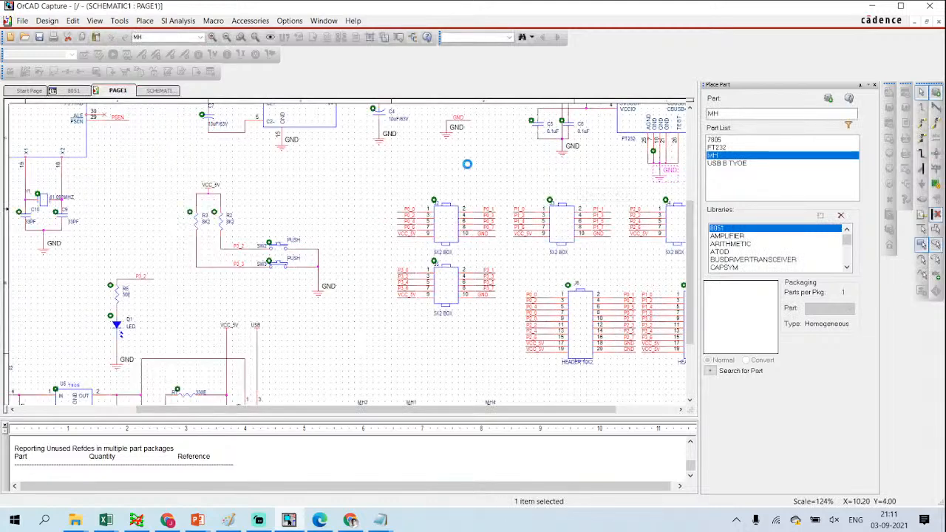
pyautogui.scroll(5, 447, 160)
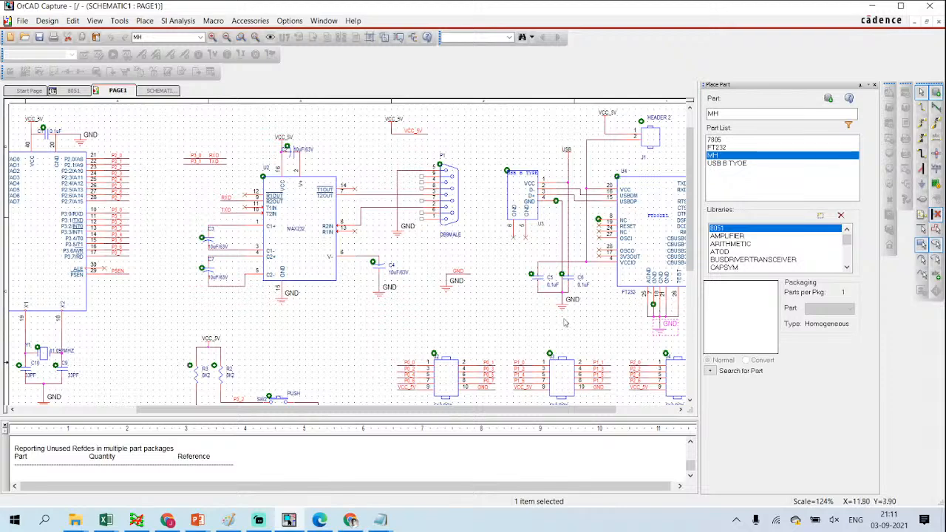
pyautogui.doubleClick(565, 312)
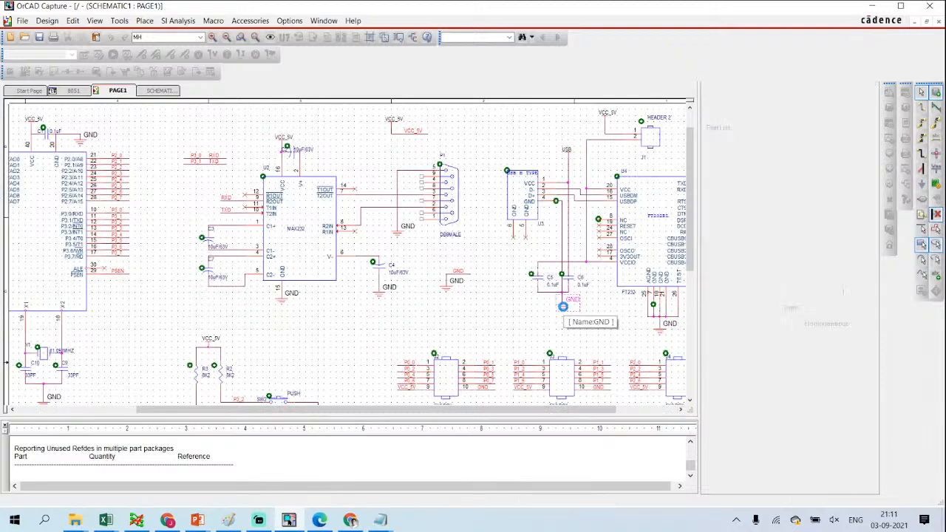
pyautogui.click(117, 90)
# Step: Look over the push-button and power supply sections of the schematic, and reopen PAGE1 from the 8051 project
pyautogui.scroll(-10, 281, 252)
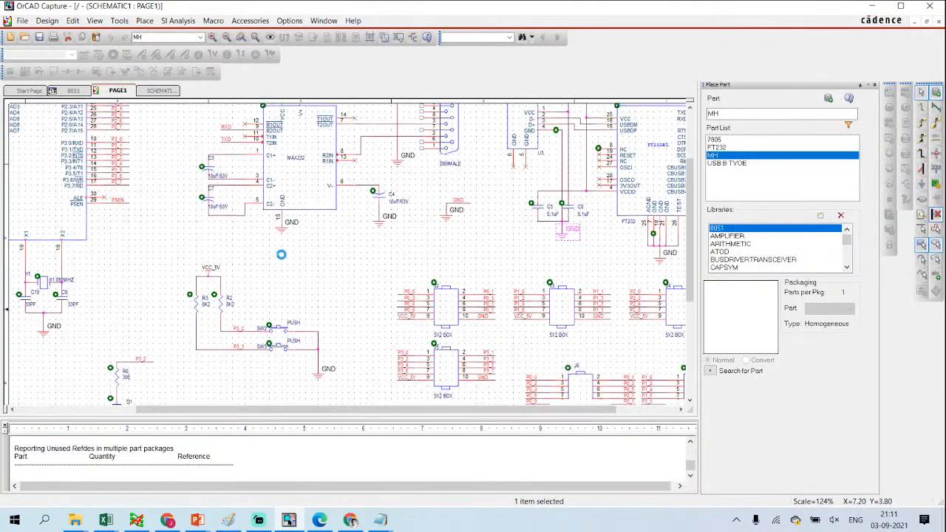
pyautogui.scroll(-4, 305, 266)
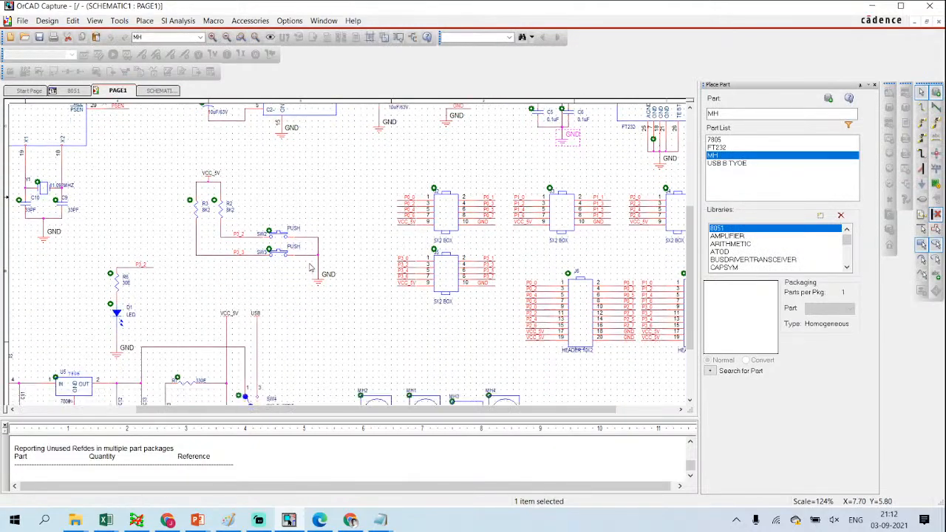
pyautogui.scroll(-1, 314, 265)
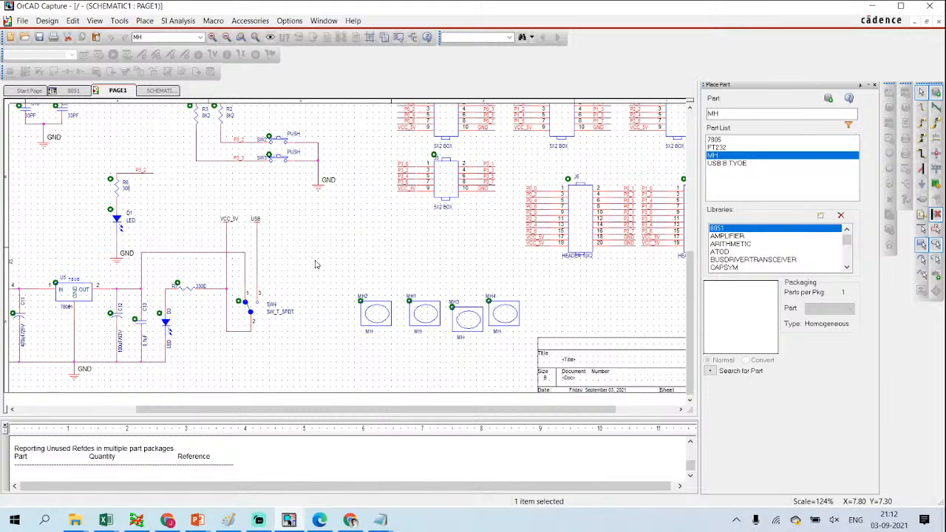
pyautogui.moveTo(321, 411); pyautogui.dragTo(217, 409)
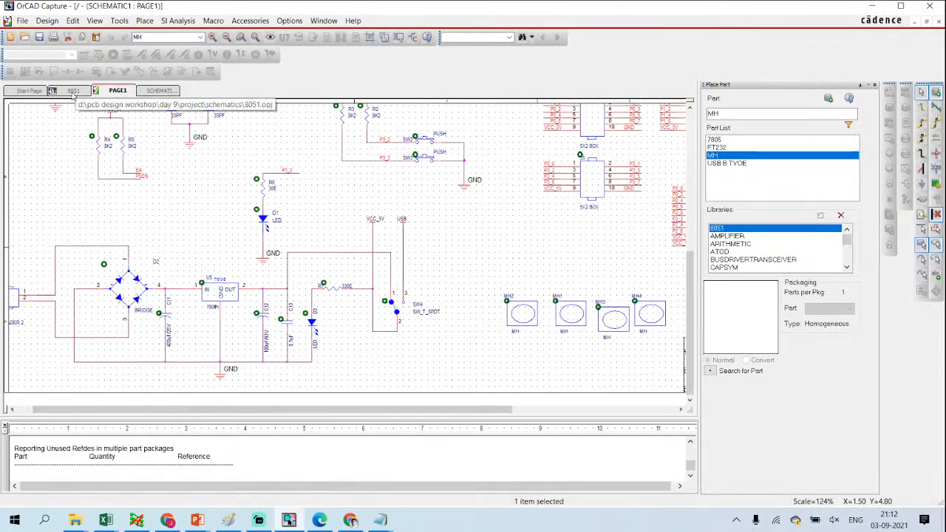
pyautogui.click(75, 91)
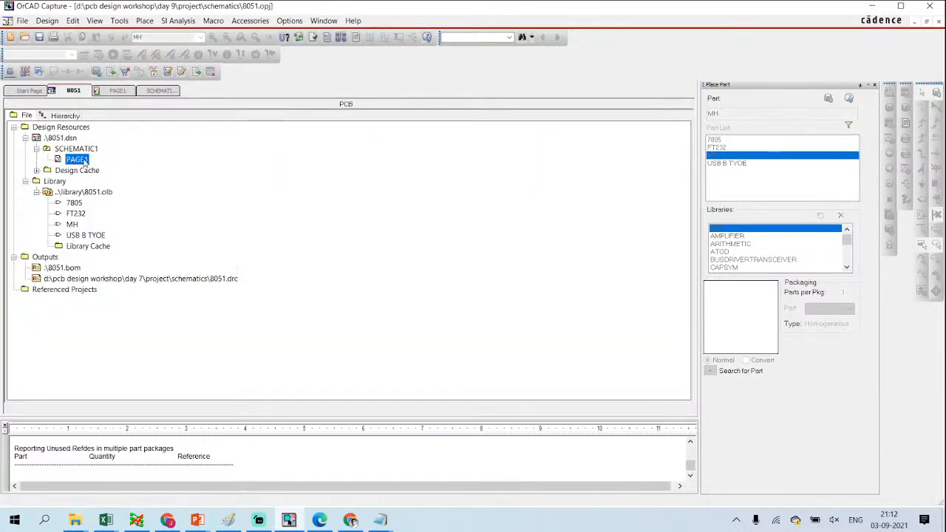
pyautogui.doubleClick(79, 160)
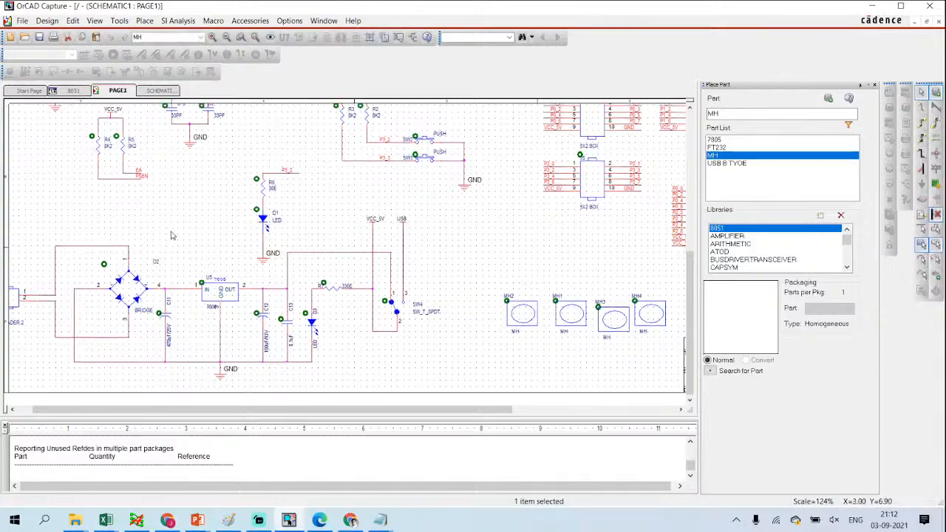
# Step: Switch to the jk1.xls workbook in Excel and select the footprint names in E4:E25 for review against the part list
pyautogui.moveTo(113, 523)
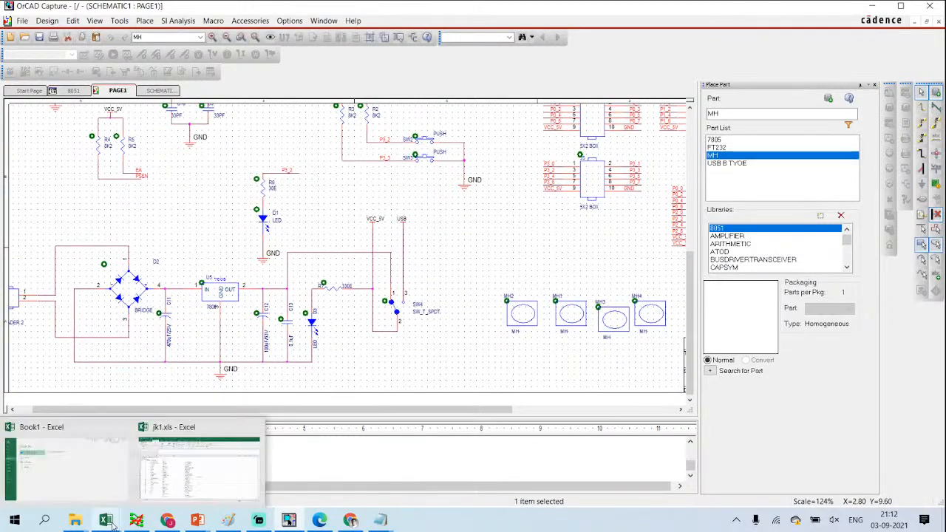
pyautogui.click(196, 473)
pyautogui.scroll(-3, 330, 254)
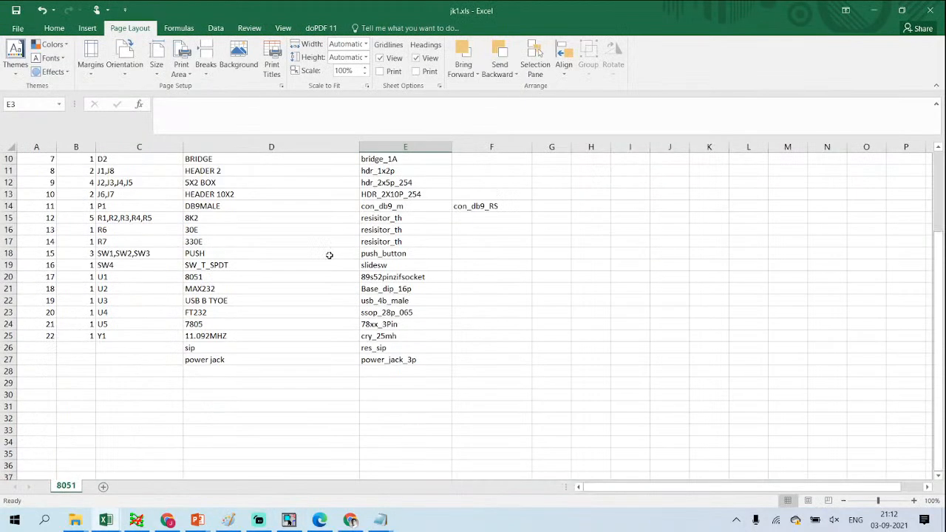
pyautogui.scroll(3, 329, 240)
pyautogui.moveTo(380, 197); pyautogui.dragTo(401, 443)
pyautogui.scroll(-1, 402, 256)
pyautogui.scroll(-1, 403, 255)
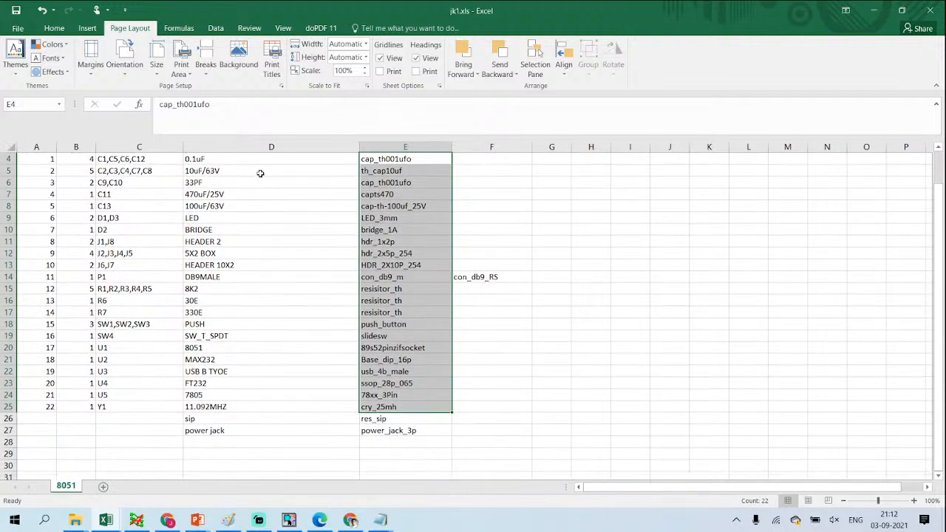
# Step: Select the first footprint name in E4, switch to the Footprints folder in File Explorer and copy its path
pyautogui.scroll(1, 259, 173)
pyautogui.click(389, 195)
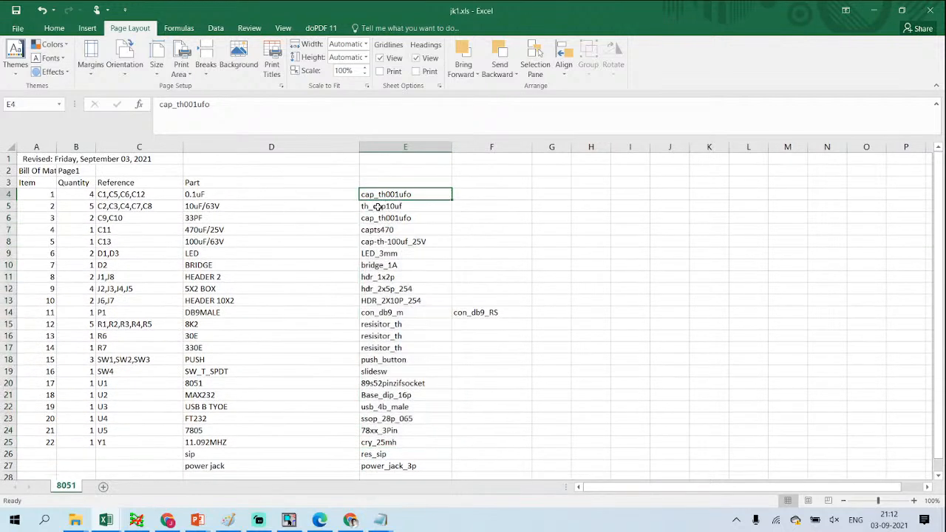
pyautogui.click(77, 521)
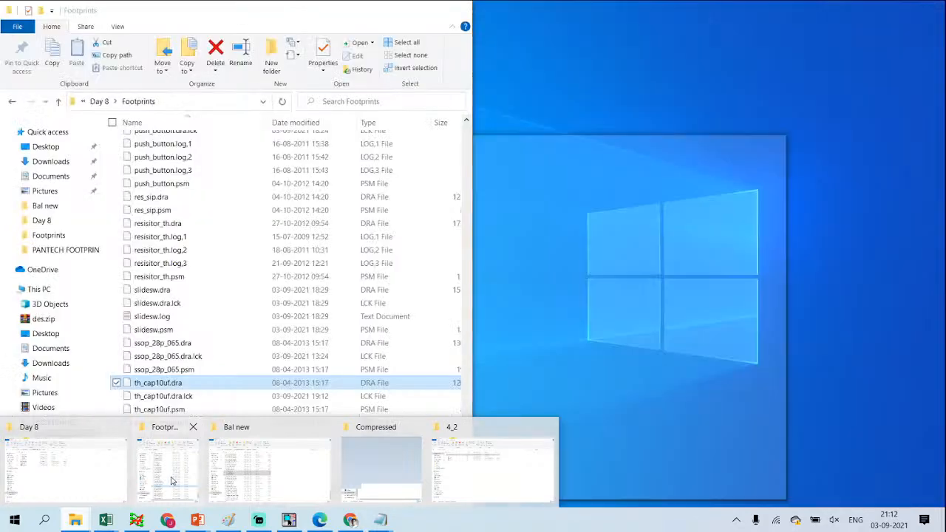
pyautogui.click(170, 479)
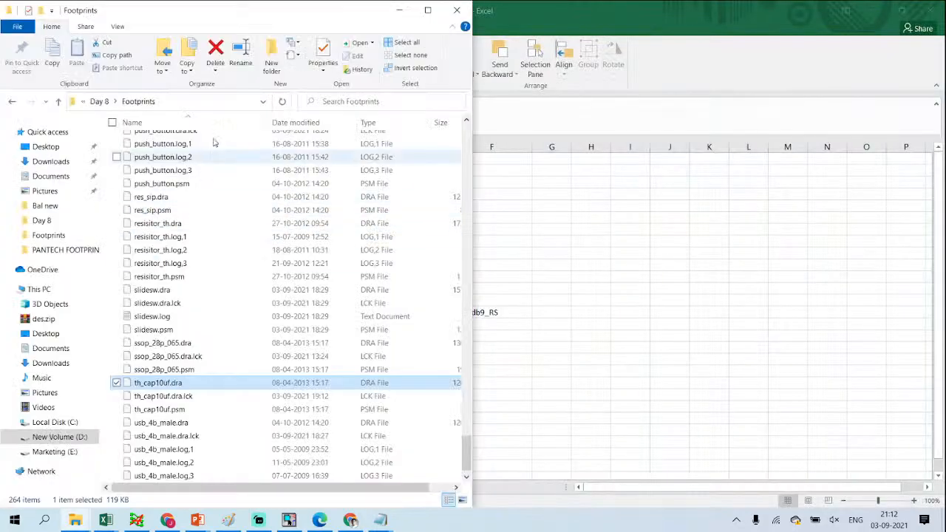
pyautogui.click(178, 103)
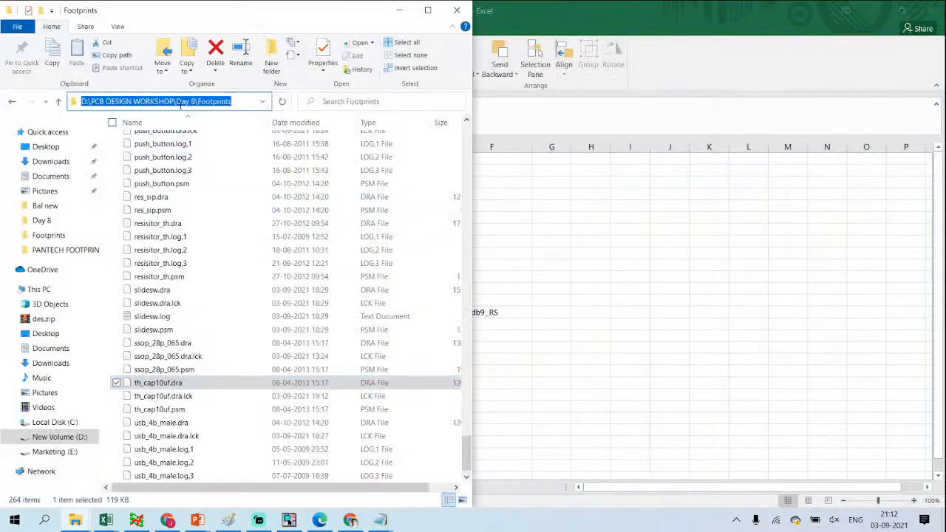
pyautogui.rightClick(180, 106)
pyautogui.click(142, 139)
# Step: In Allegro, start opening a drawing, discard the changes to th_cap10uf.dra and browse to the copied Footprints folder path
pyautogui.click(136, 520)
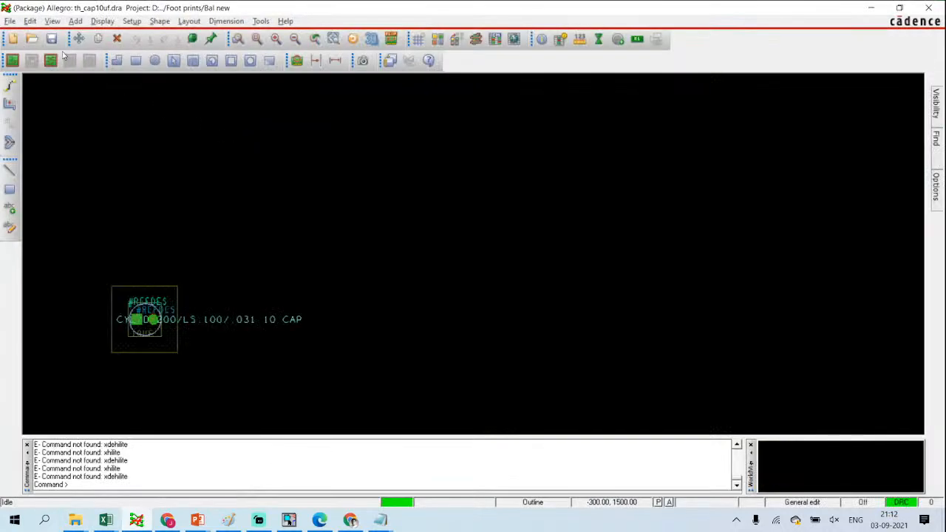
pyautogui.click(11, 21)
pyautogui.click(22, 45)
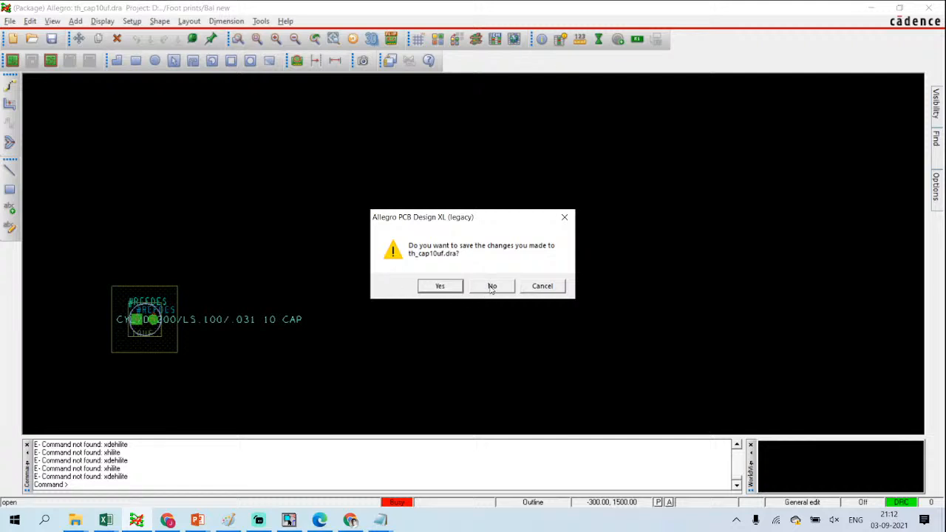
pyautogui.click(491, 287)
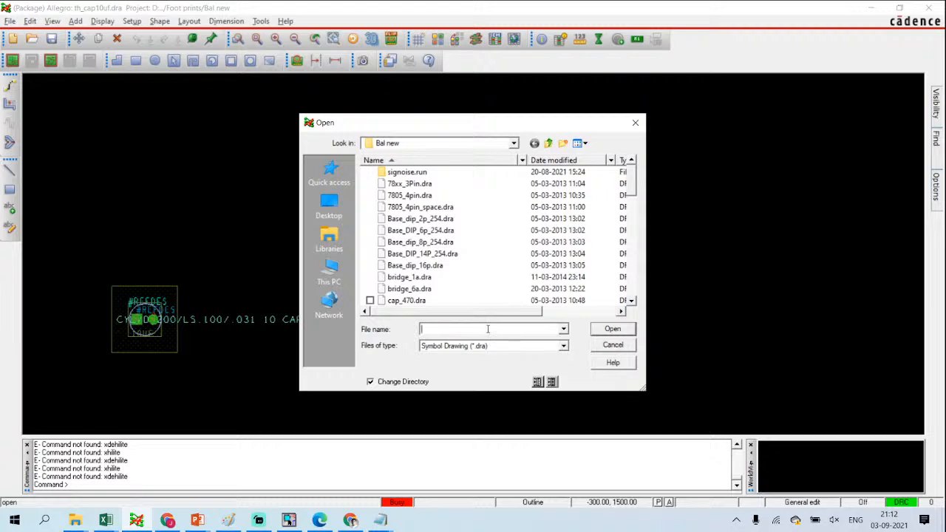
pyautogui.rightClick(488, 332)
pyautogui.click(370, 376)
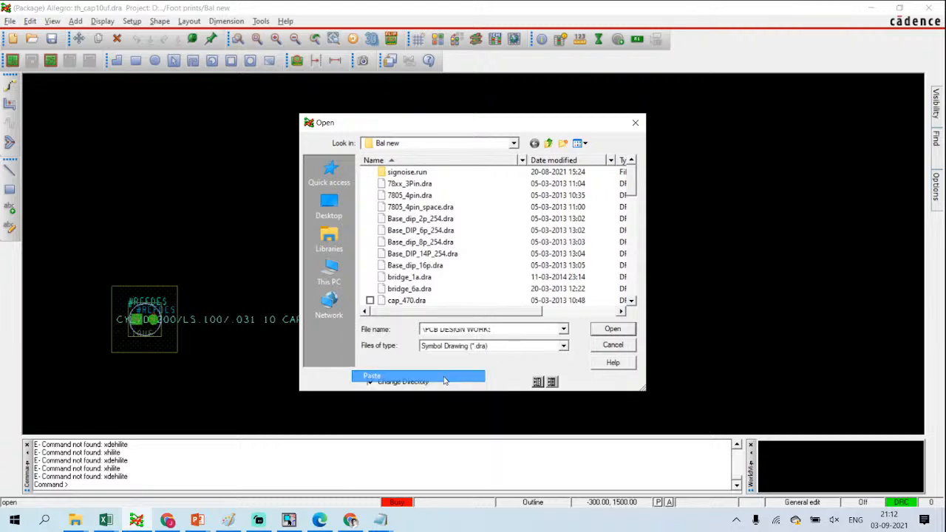
pyautogui.click(603, 333)
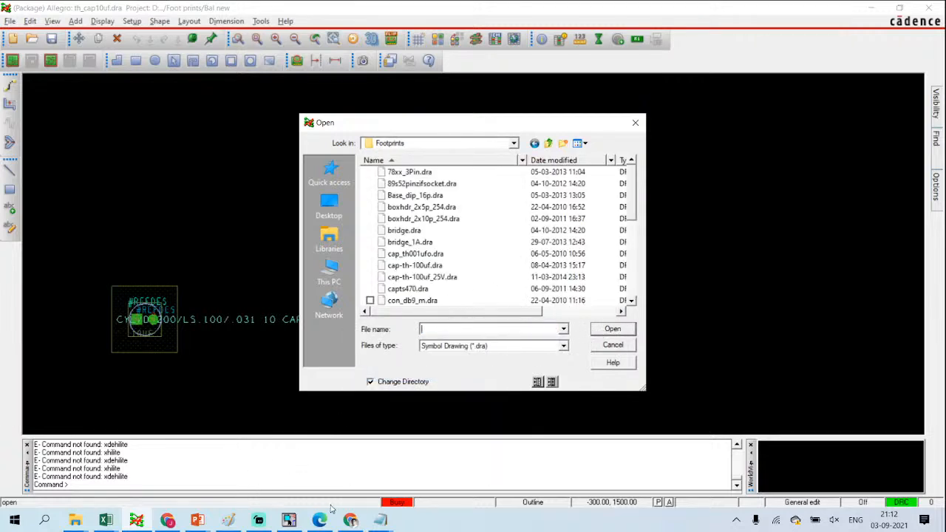
# Step: Check the first footprint name in jk1.xls, open cap_th001ufo.dra in Allegro, accept the compatibility update and view its pads
pyautogui.moveTo(106, 520)
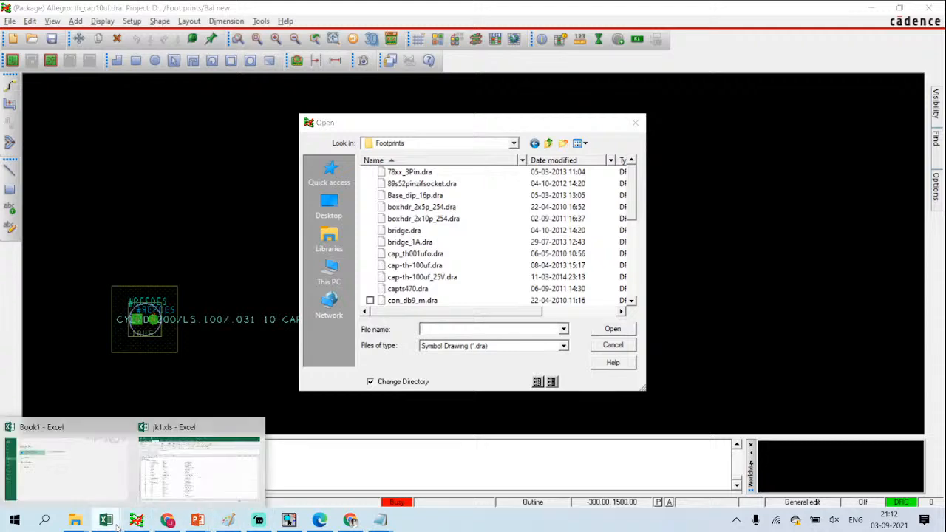
pyautogui.click(189, 479)
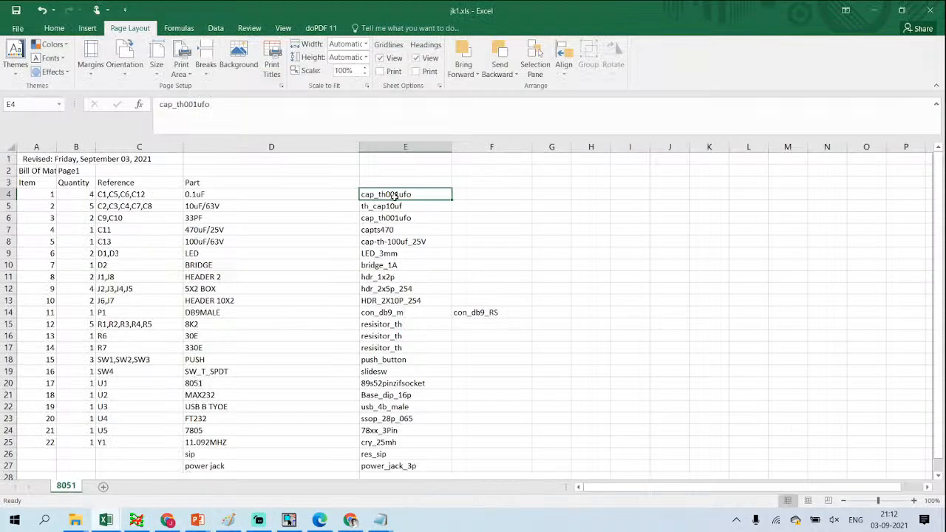
pyautogui.click(874, 11)
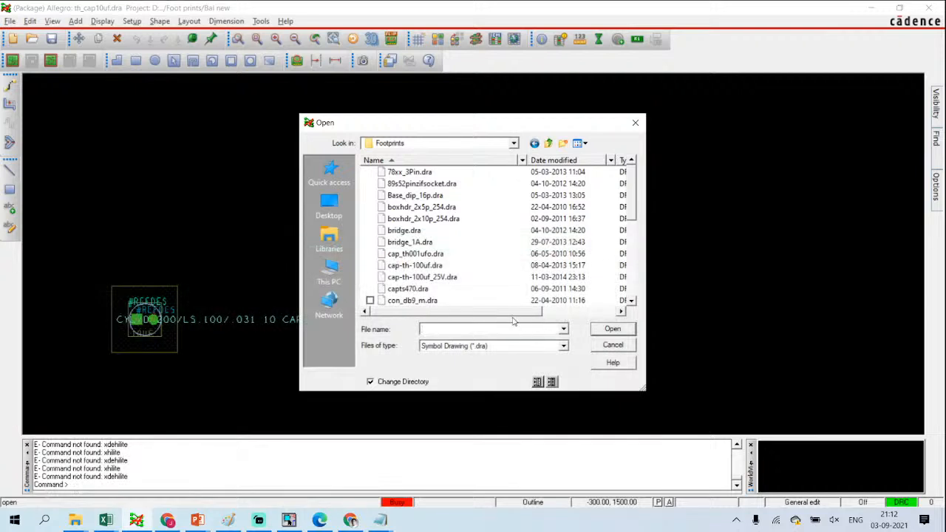
pyautogui.write('CAP')
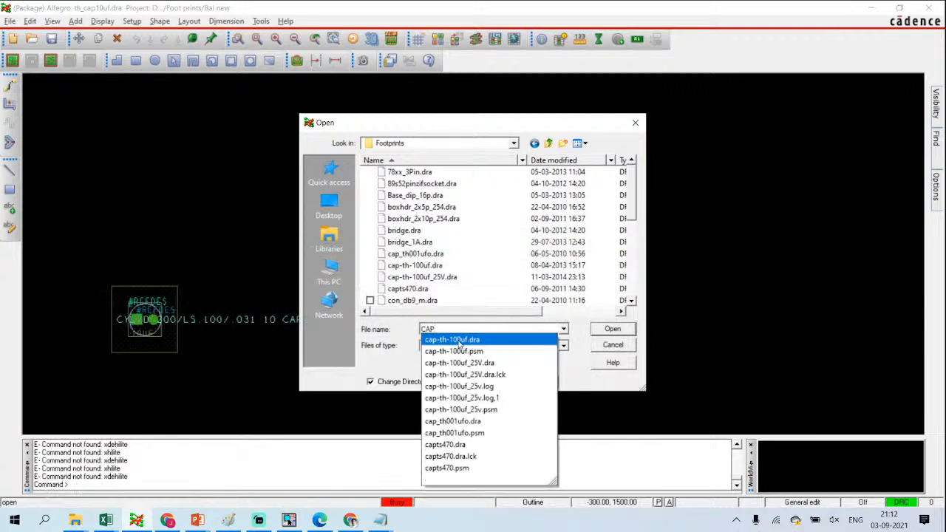
pyautogui.click(492, 427)
pyautogui.click(602, 330)
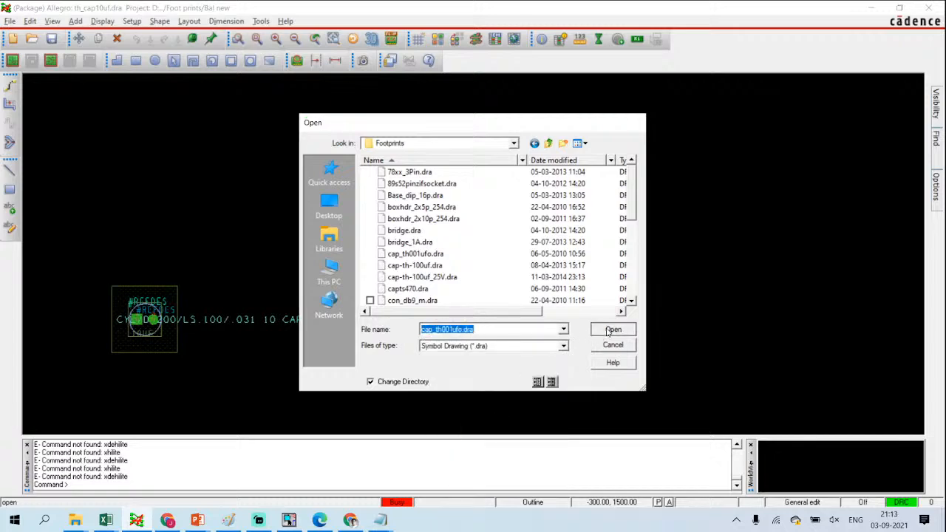
pyautogui.click(506, 292)
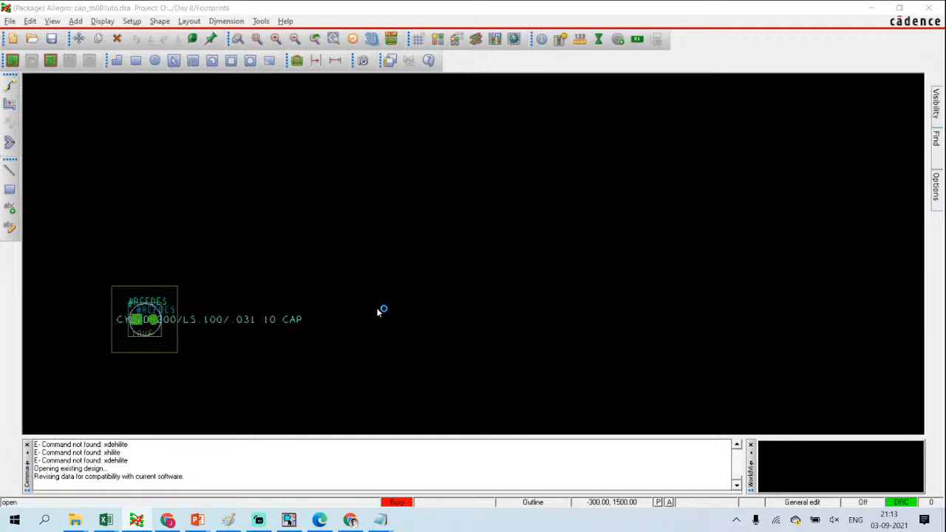
pyautogui.scroll(2, 152, 262)
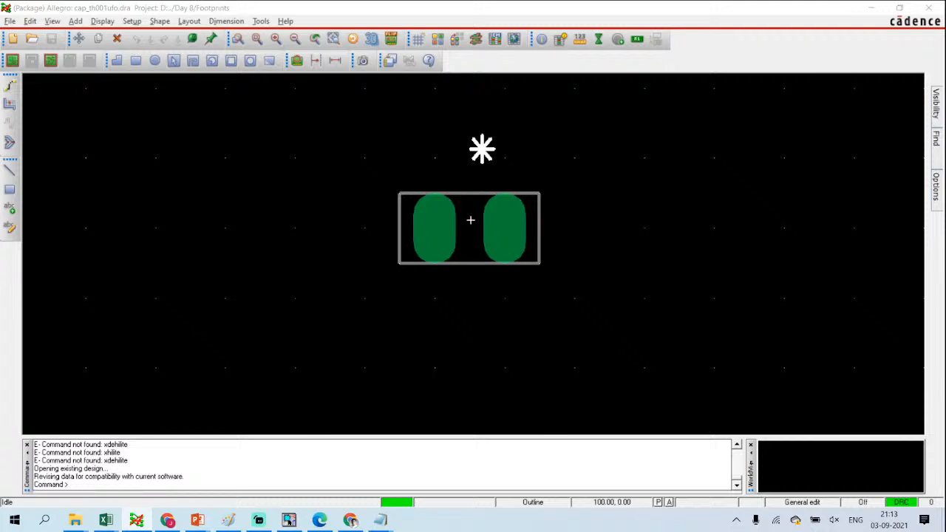
# Step: Return to jk1.xls in Excel and copy the FT232 footprint name ssop_28p_065 from E23
pyautogui.click(11, 21)
pyautogui.click(106, 520)
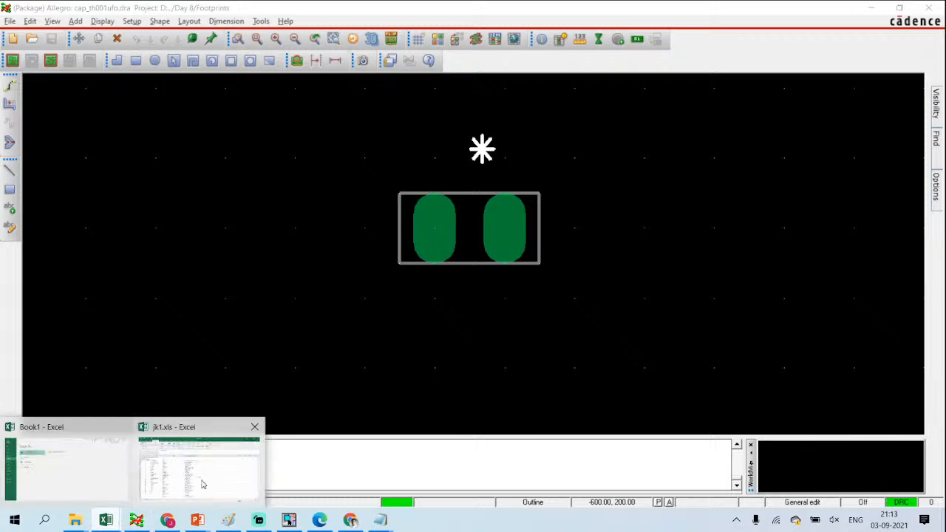
pyautogui.click(204, 469)
pyautogui.scroll(-2, 328, 400)
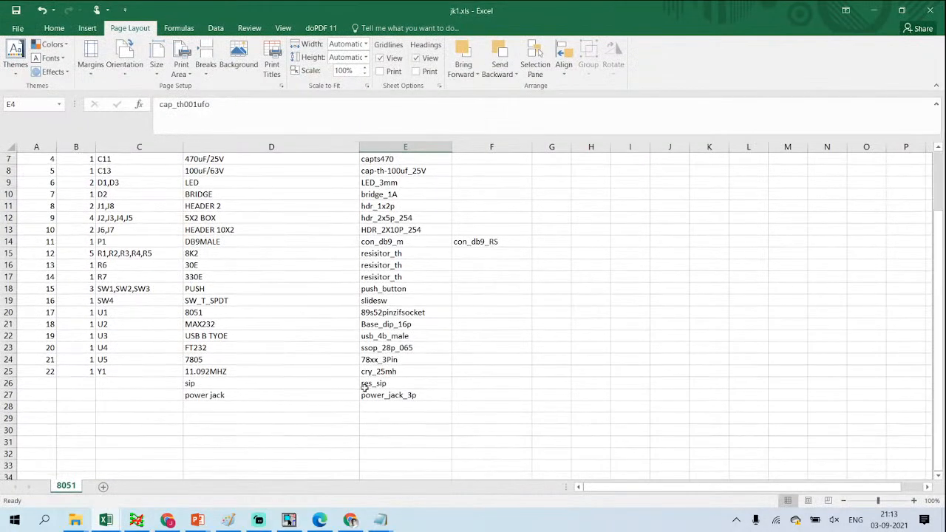
pyautogui.click(405, 349)
pyautogui.hotkey('ctrl', 'c')
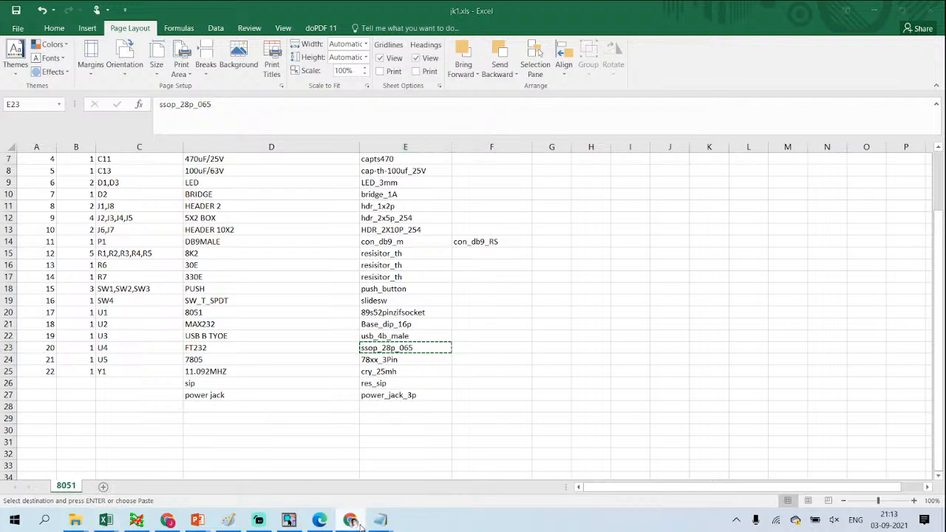
# Step: In Allegro, open ssop_28p_065.dra from the Footprints folder, discarding changes to cap_th001ufo.dra and accepting the compatibility update
pyautogui.click(136, 521)
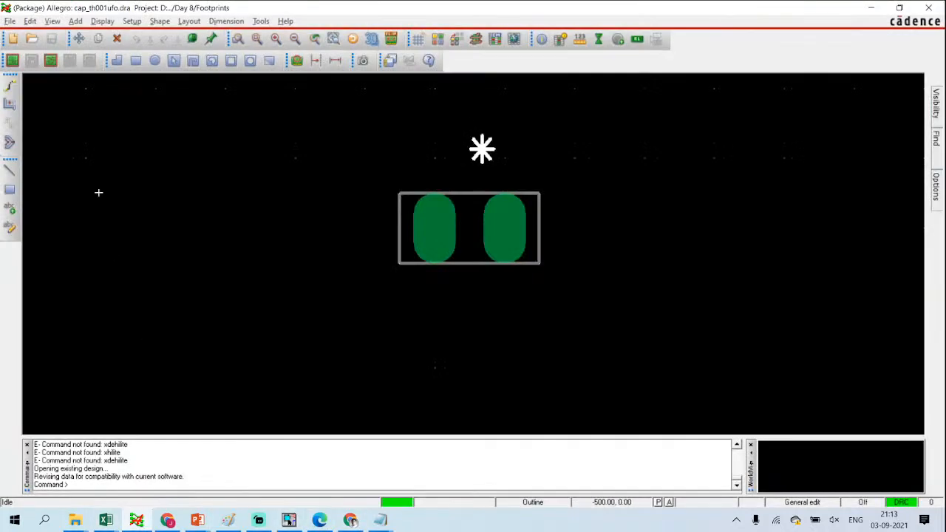
pyautogui.click(15, 27)
pyautogui.click(30, 43)
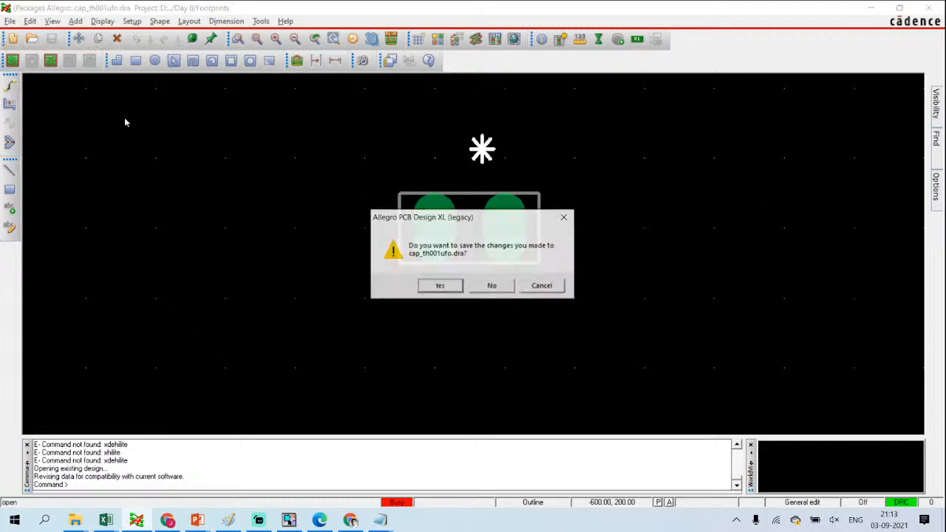
pyautogui.click(492, 287)
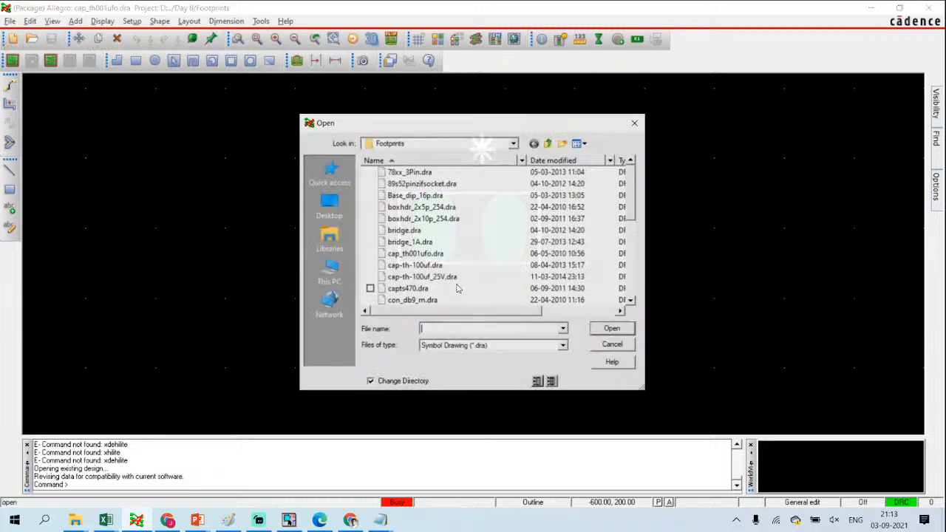
pyautogui.scroll(-1, 434, 263)
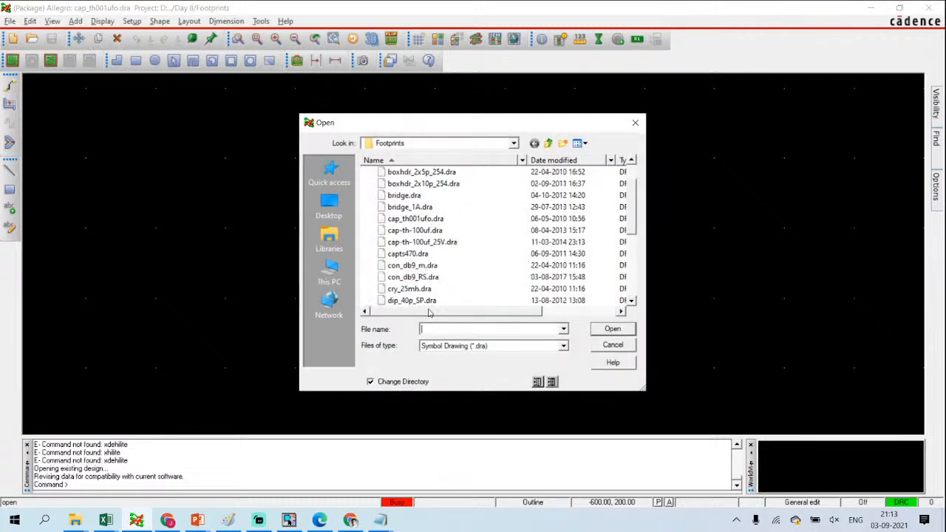
pyautogui.click(421, 289)
pyautogui.press('s')
pyautogui.press('s')
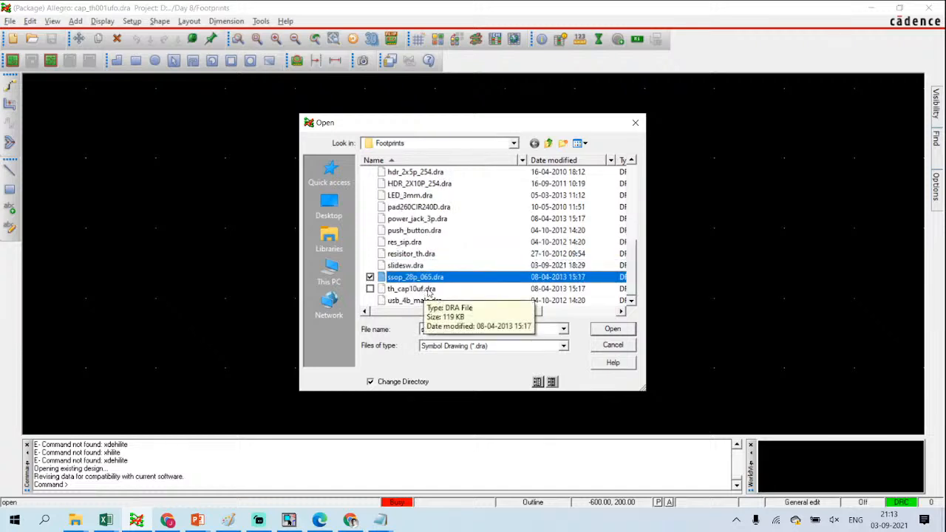
pyautogui.click(606, 331)
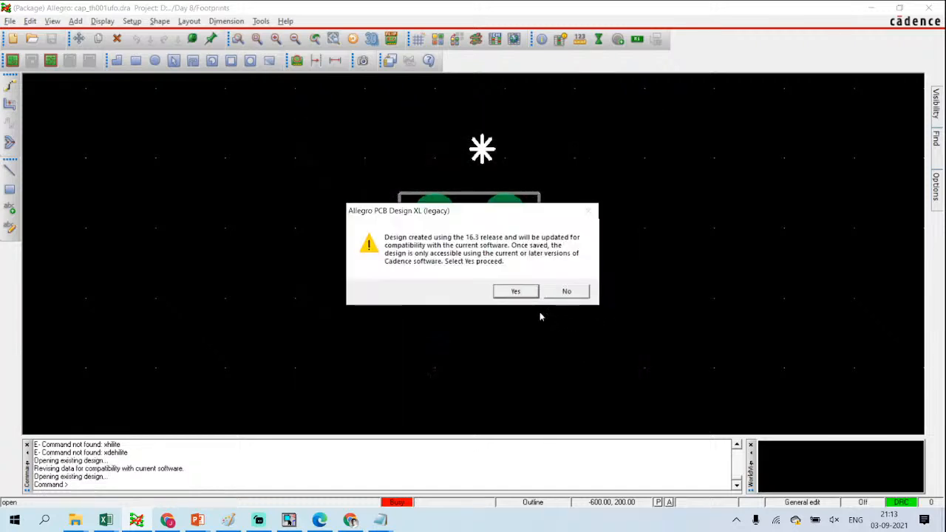
pyautogui.click(516, 291)
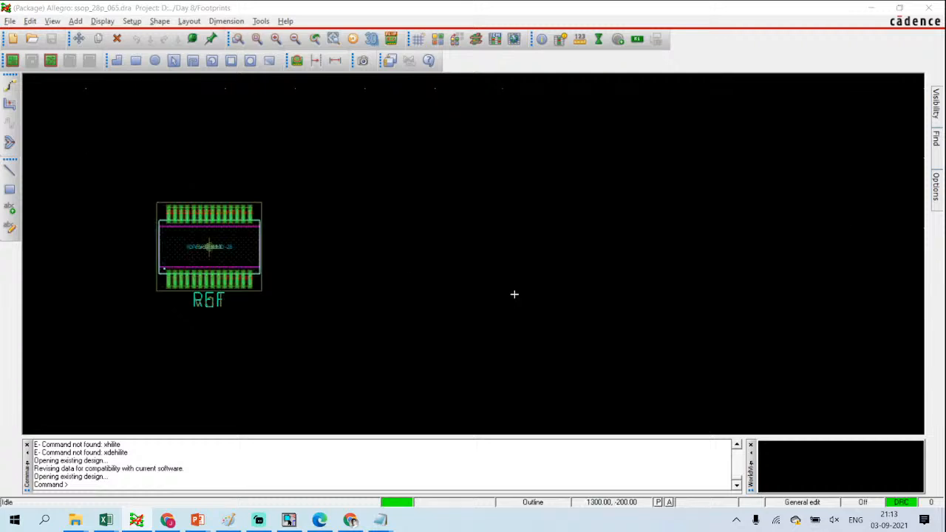
# Step: Examine the pads, outline and pin 1 marking of the ssop_28p_065 footprint up close
pyautogui.scroll(2, 355, 231)
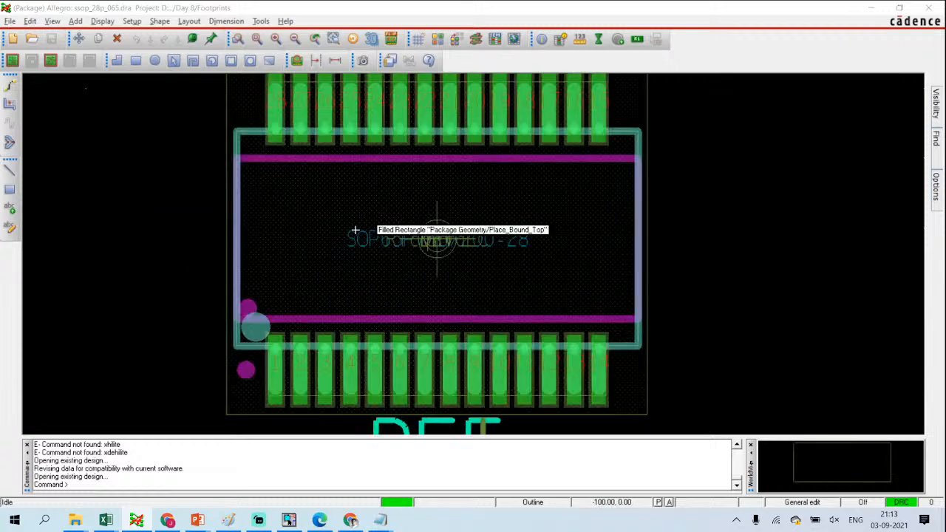
pyautogui.scroll(-2, 419, 192)
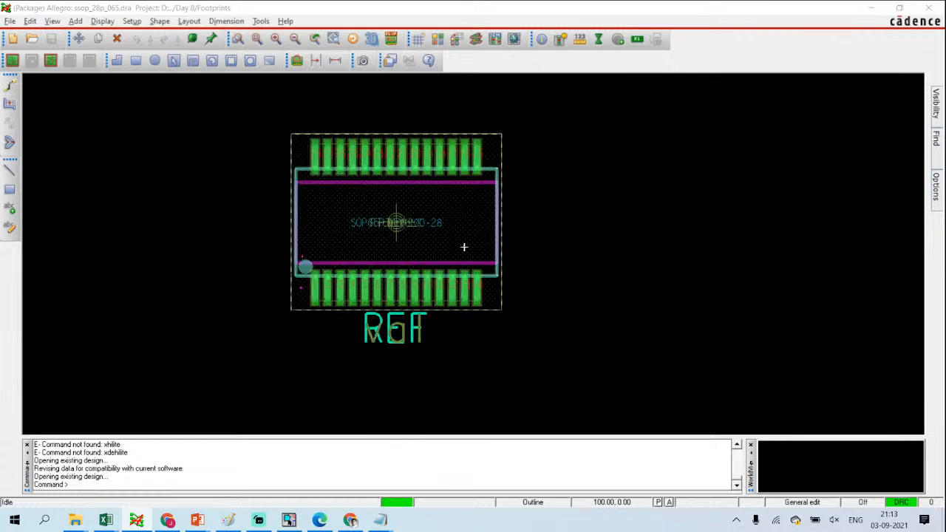
pyautogui.scroll(2, 419, 262)
pyautogui.scroll(2, 383, 186)
pyautogui.scroll(-5, 385, 202)
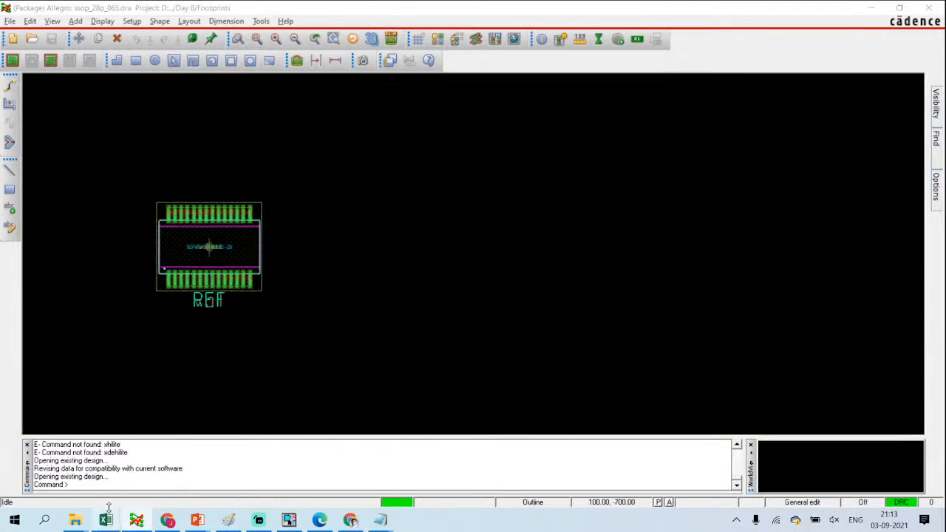
# Step: Go back to jk1.xls in Excel and review the footprint names in column E, starting with cap_th001ufo and th_cap10uf
pyautogui.click(10, 21)
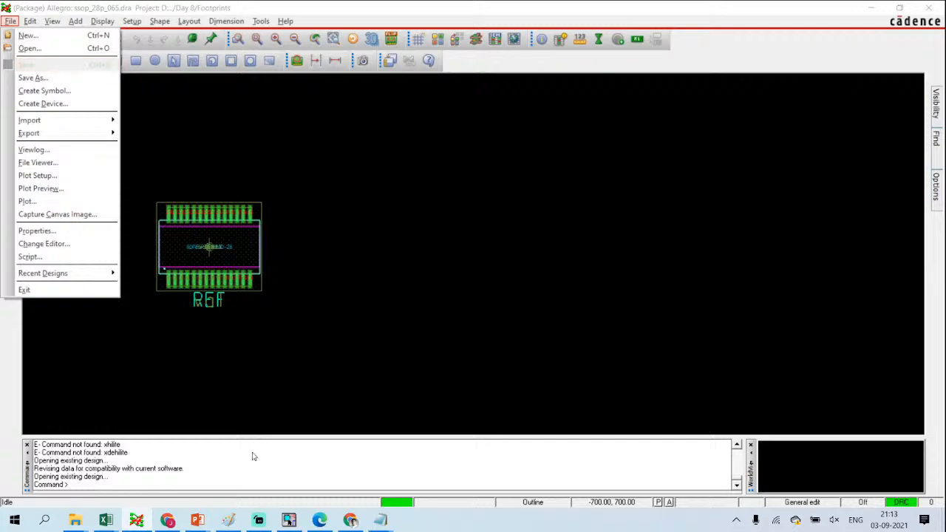
pyautogui.click(113, 523)
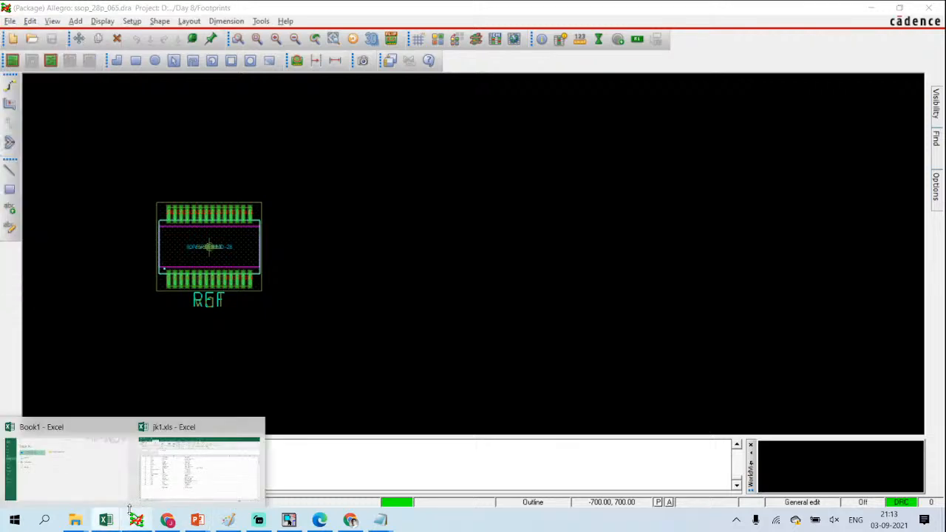
pyautogui.click(207, 461)
pyautogui.scroll(1, 391, 196)
pyautogui.click(393, 196)
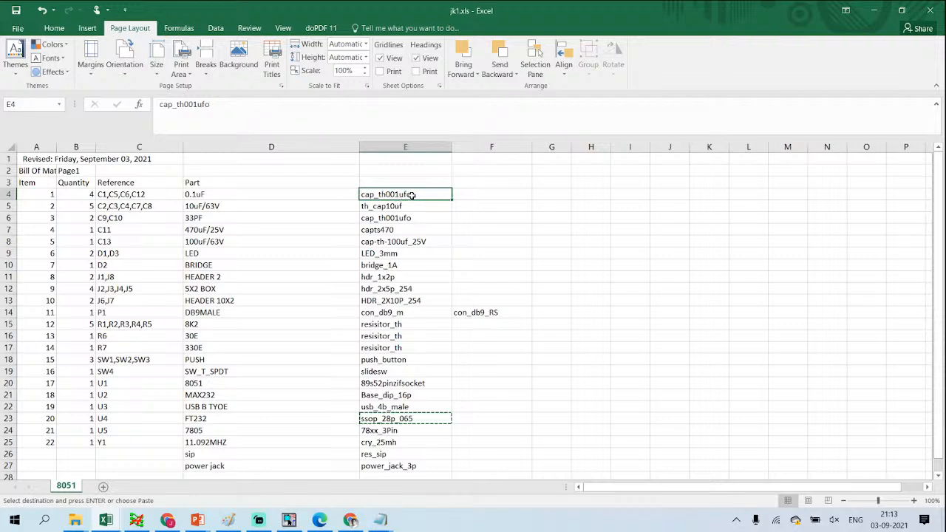
pyautogui.moveTo(412, 195); pyautogui.dragTo(418, 206)
pyautogui.scroll(-1, 416, 209)
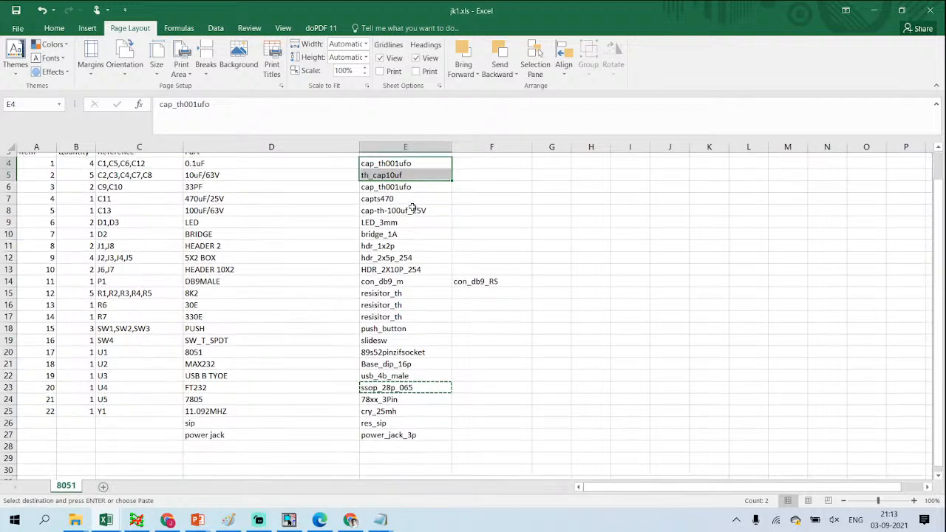
pyautogui.click(407, 218)
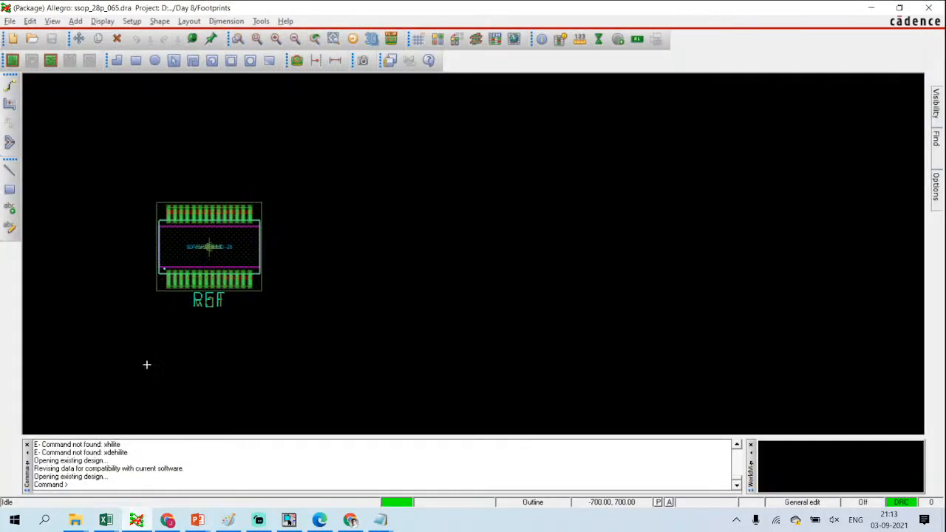
# Step: In Allegro, open LED_3mm.dra from the Footprints folder, accepting the compatibility update, and examine its pads and outline up close
pyautogui.click(9, 21)
pyautogui.click(31, 47)
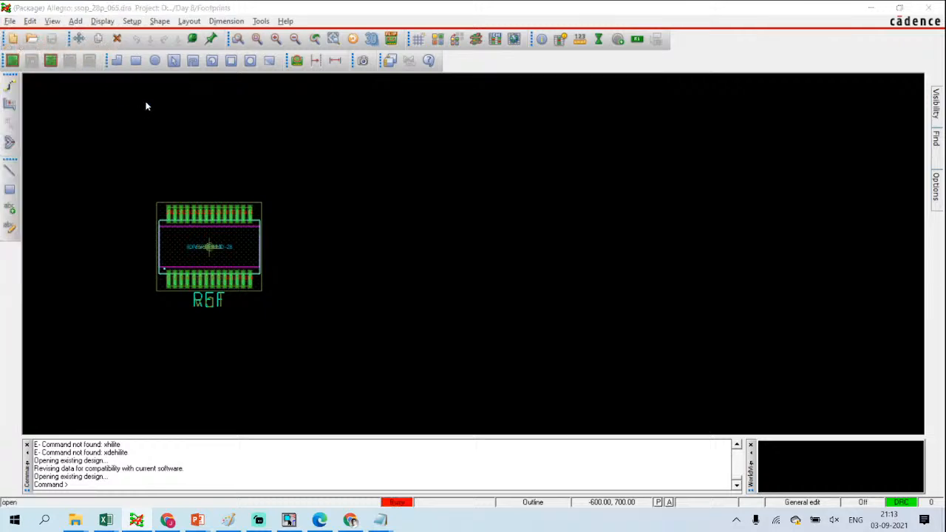
pyautogui.click(471, 287)
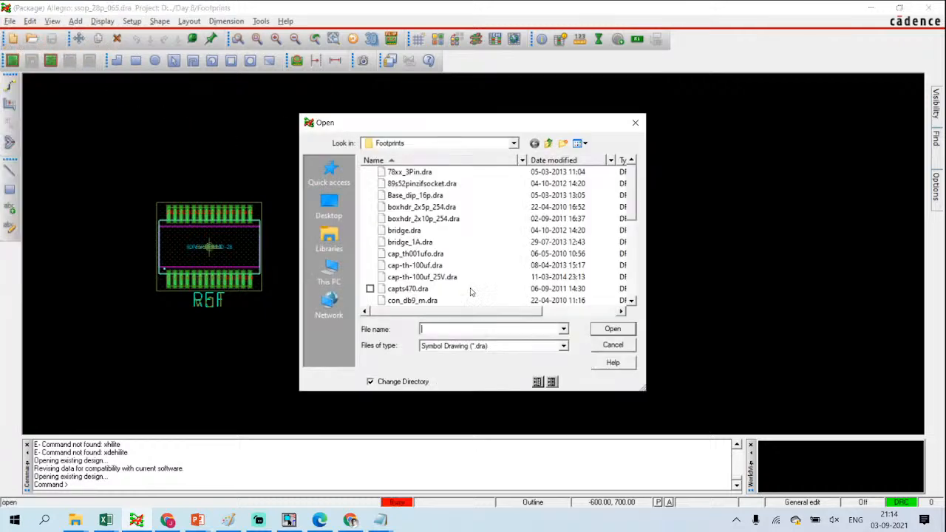
pyautogui.hotkey('ctrl', 'v')
pyautogui.click(605, 333)
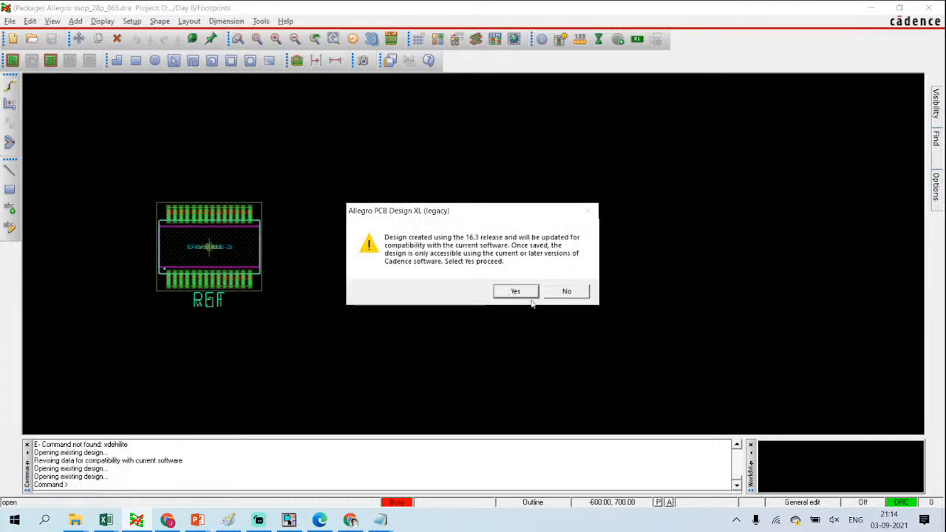
pyautogui.click(523, 293)
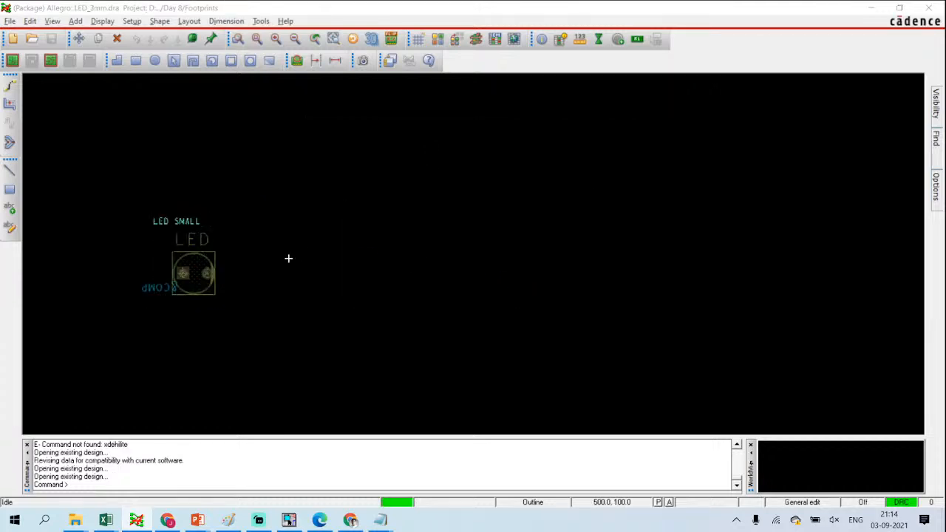
pyautogui.scroll(1, 249, 263)
pyautogui.scroll(1, 452, 259)
pyautogui.scroll(-1, 570, 210)
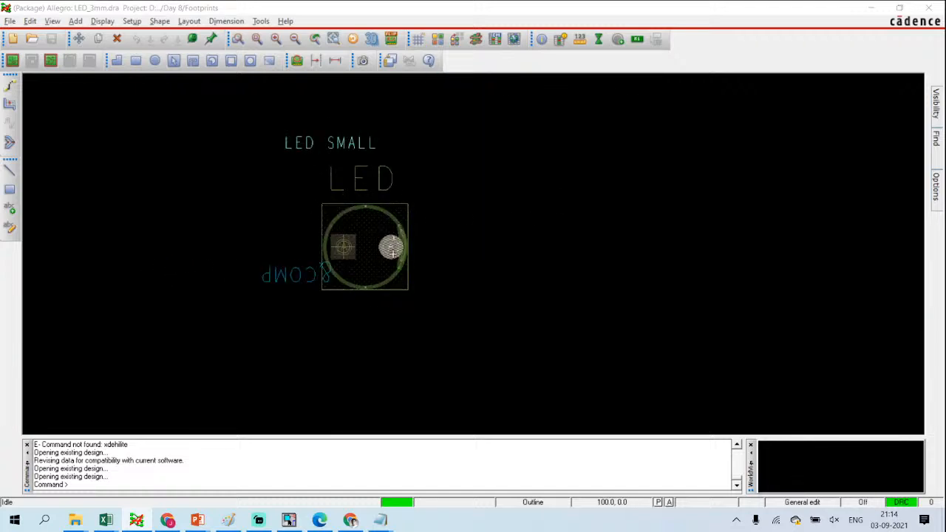
pyautogui.scroll(1, 382, 260)
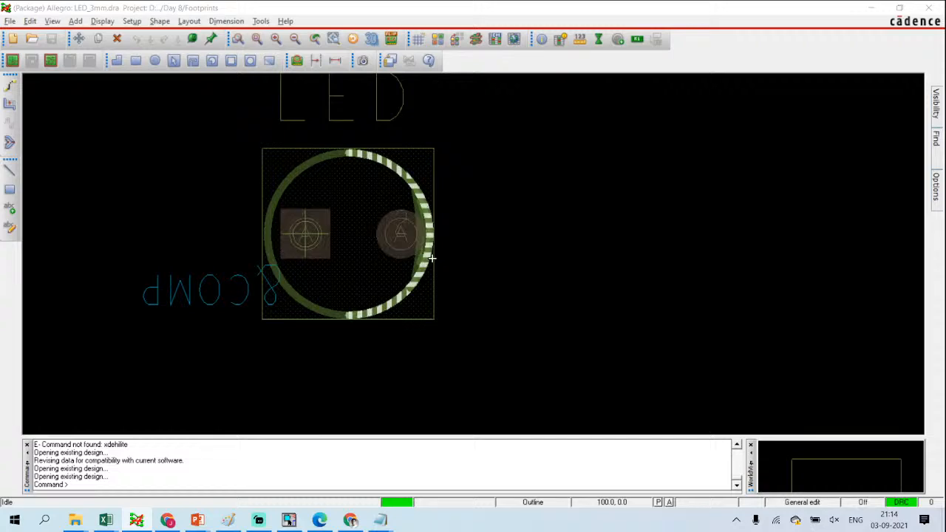
# Step: Start opening another drawing, switch to jk1.xls in Excel and copy the 8051 footprint name 89s52pinzifsocket from E20
pyautogui.click(11, 21)
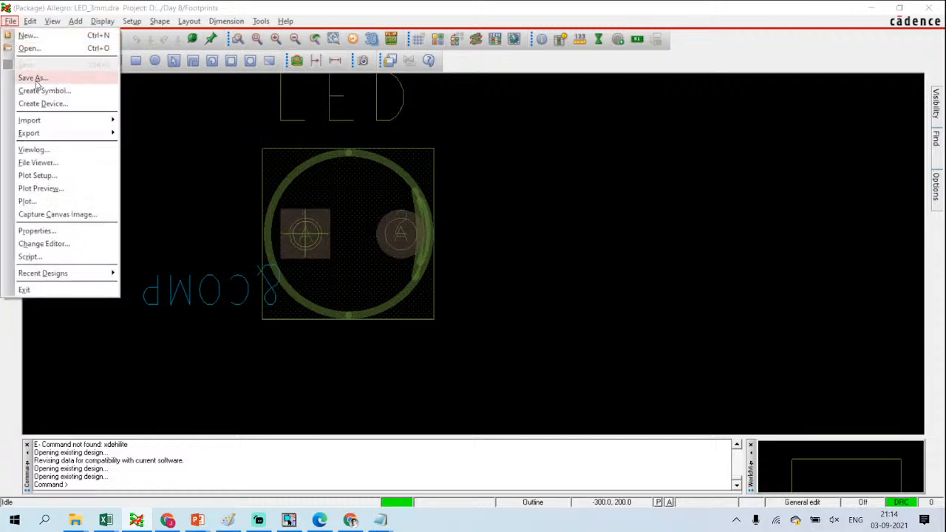
pyautogui.click(30, 49)
pyautogui.moveTo(106, 521)
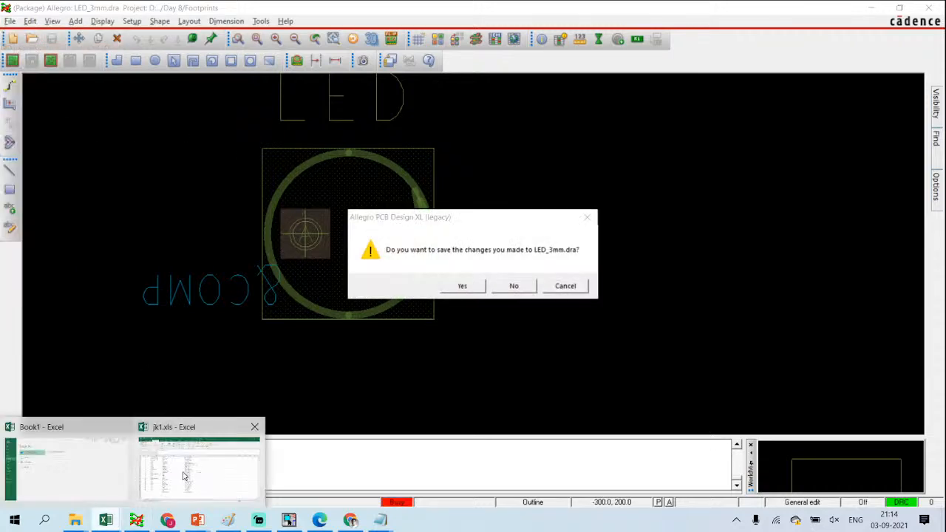
pyautogui.click(185, 477)
pyautogui.click(407, 349)
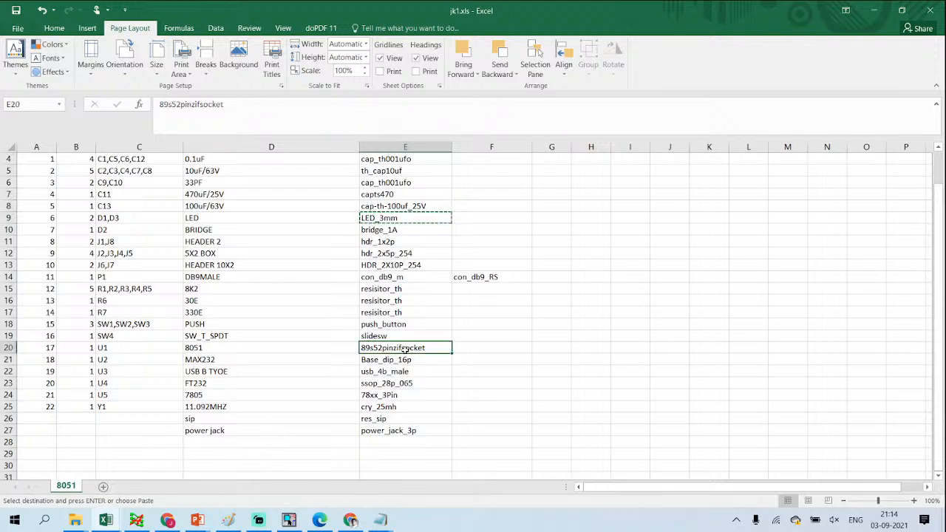
pyautogui.hotkey('ctrl', 'c')
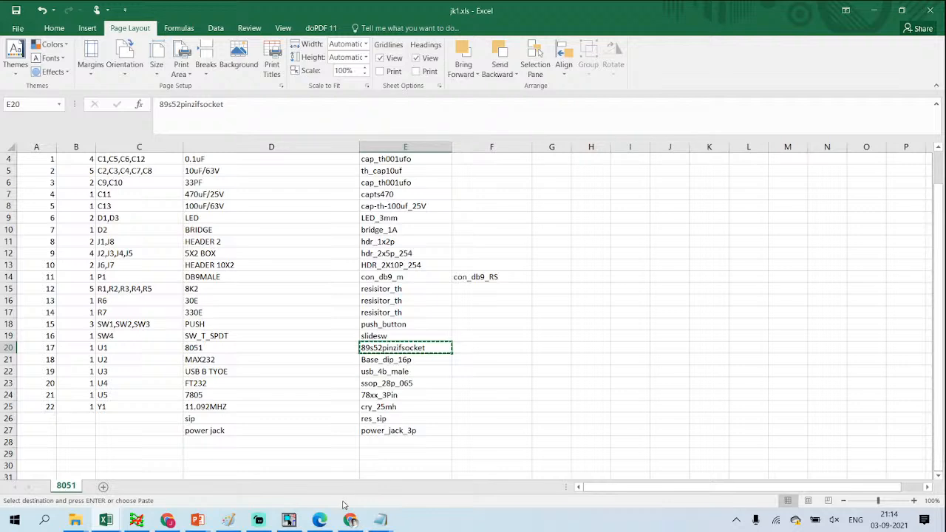
# Step: In Allegro, discard the changes to LED_3mm.dra, open 89s52pinzifsocket.dra from the Footprints folder and view the whole socket footprint
pyautogui.click(144, 524)
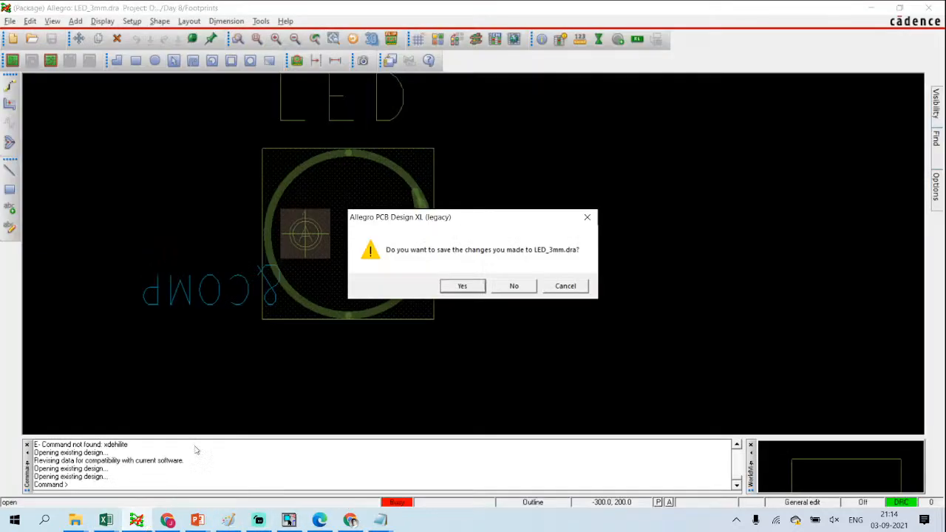
pyautogui.click(530, 291)
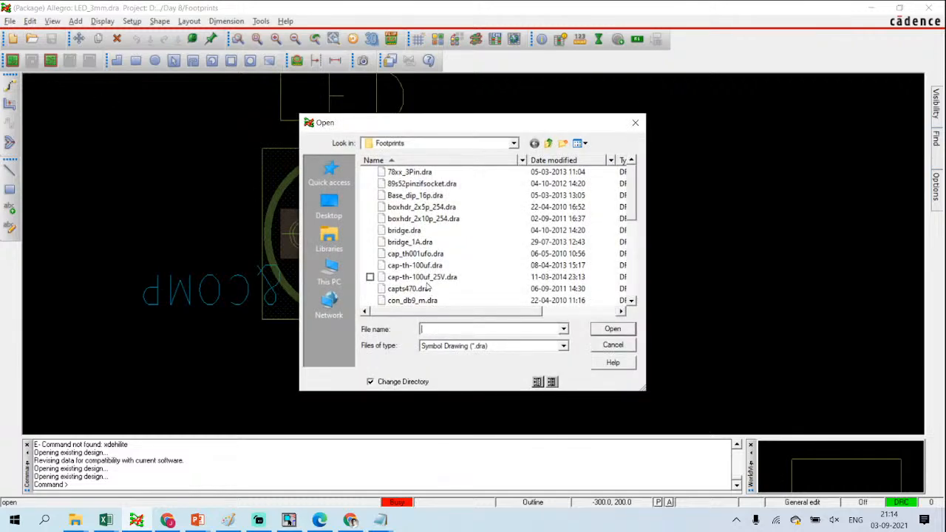
pyautogui.click(425, 278)
pyautogui.press('8')
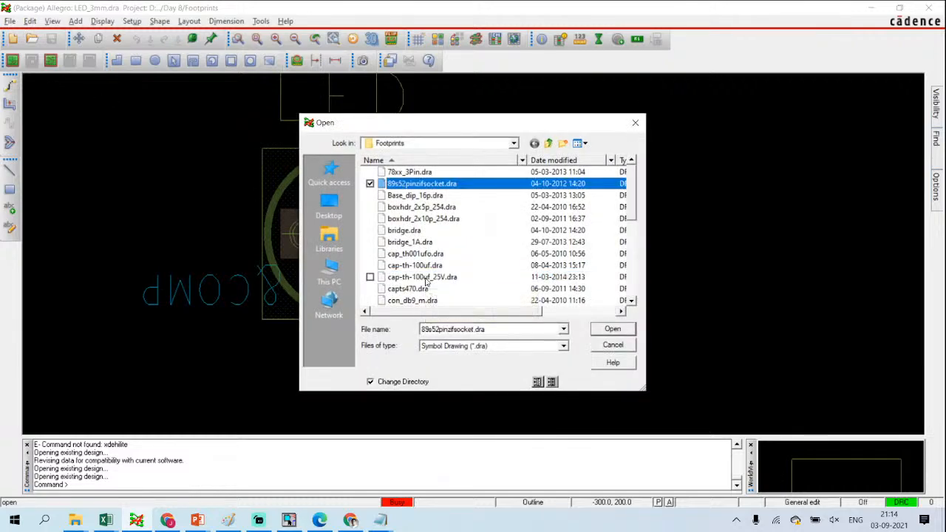
pyautogui.click(610, 331)
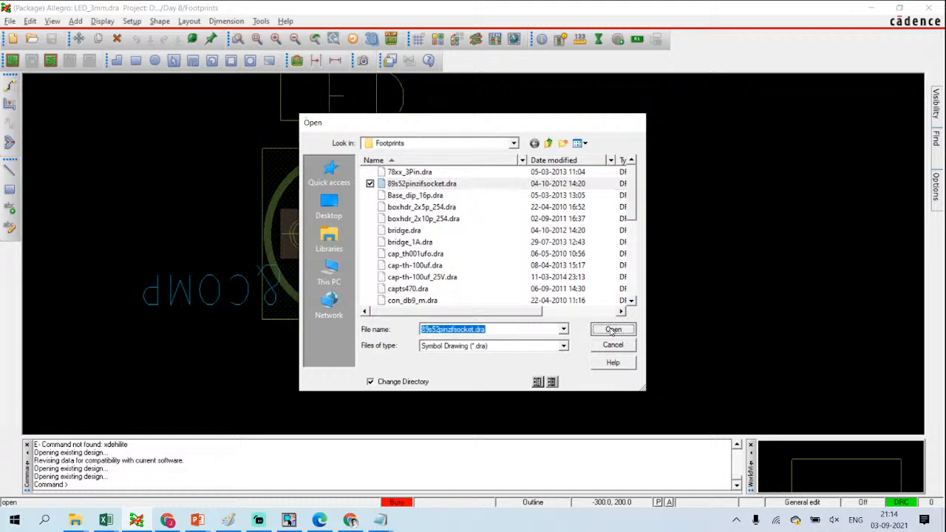
pyautogui.click(523, 294)
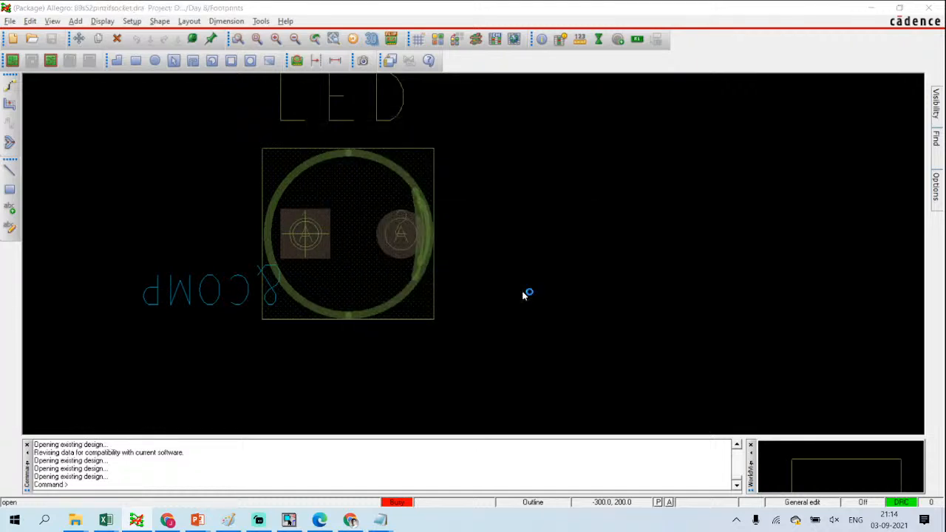
pyautogui.scroll(2, 222, 288)
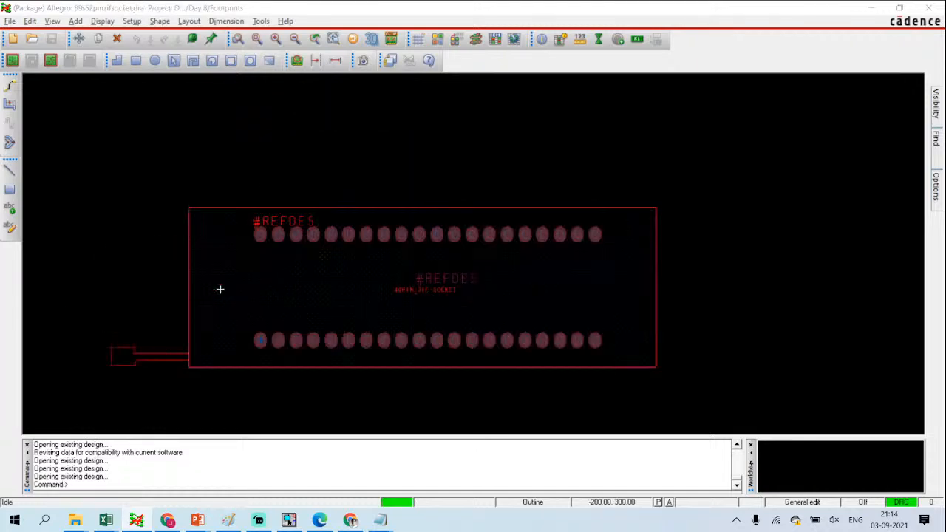
pyautogui.scroll(-1, 265, 271)
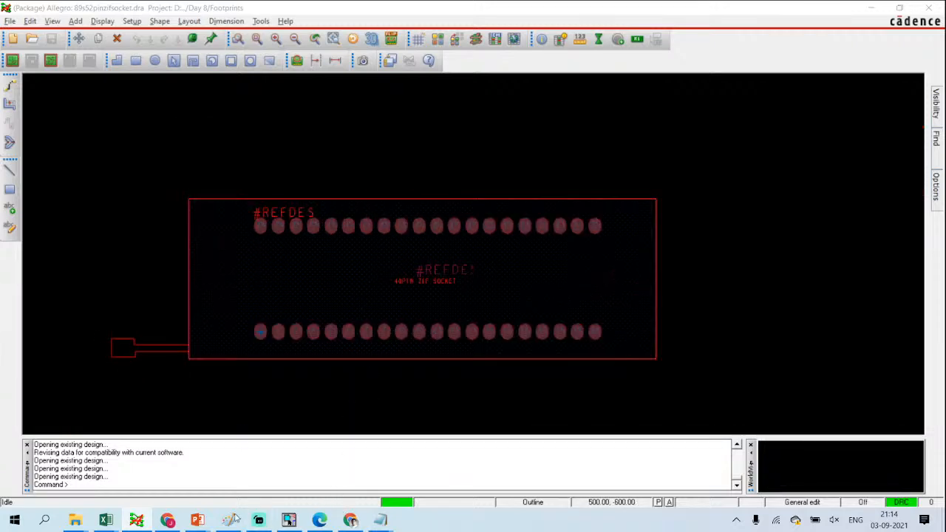
# Step: Switch to day 9.pptx in PowerPoint and view the circuit board photo on slide 8
pyautogui.moveTo(200, 521)
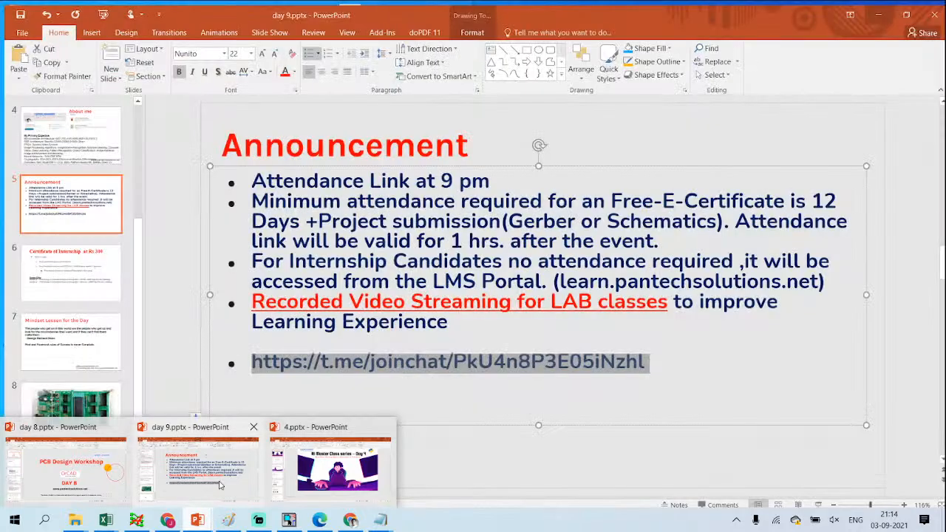
pyautogui.click(214, 465)
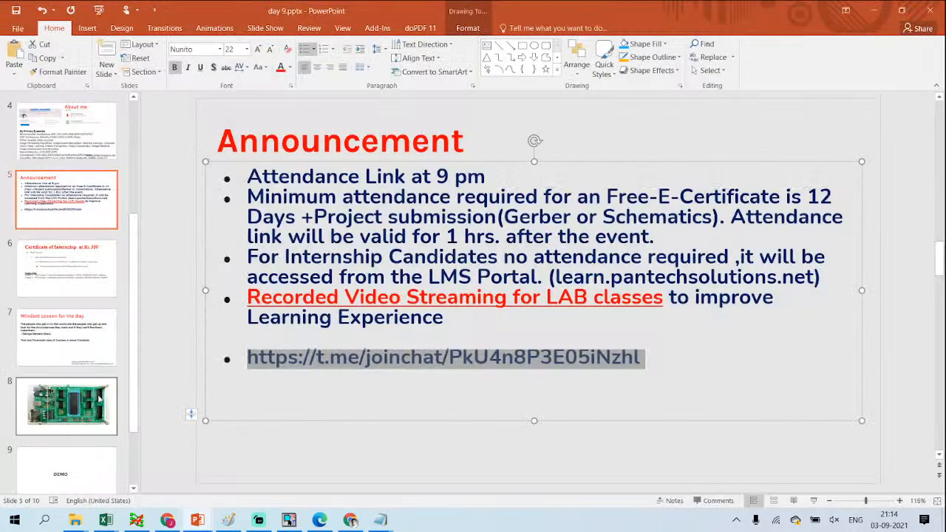
pyautogui.click(66, 405)
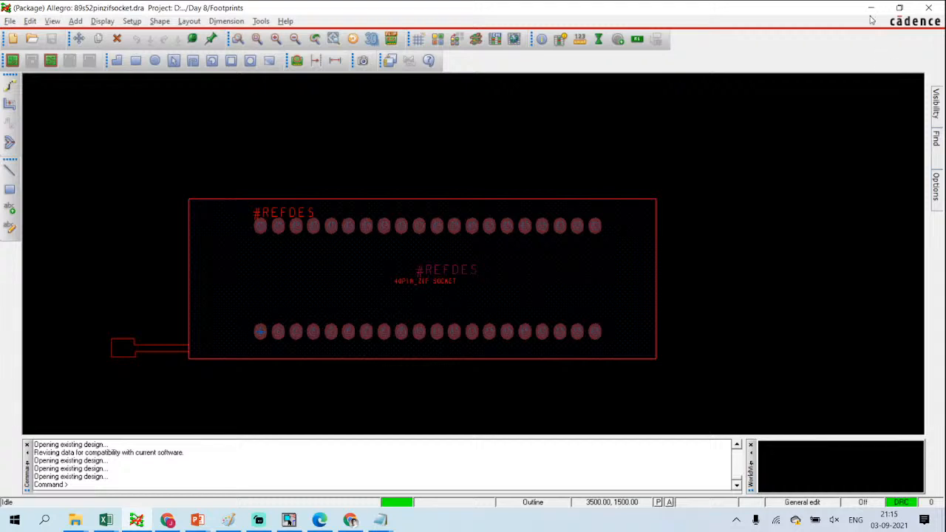
# Step: Start opening another drawing in Allegro, discarding changes to 89s52pinzifsocket.dra, and take the footprint name resisitor_th from E17 of jk1.xls in Excel
pyautogui.click(10, 22)
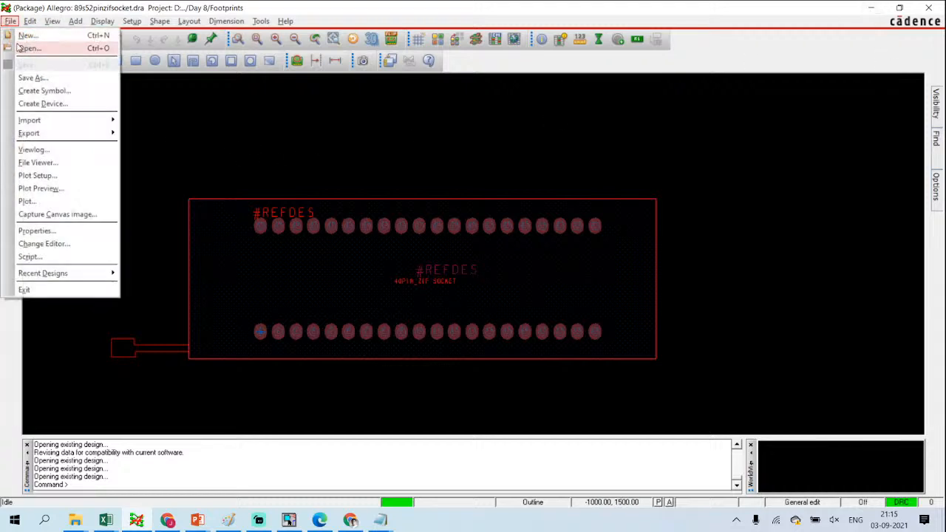
pyautogui.click(29, 48)
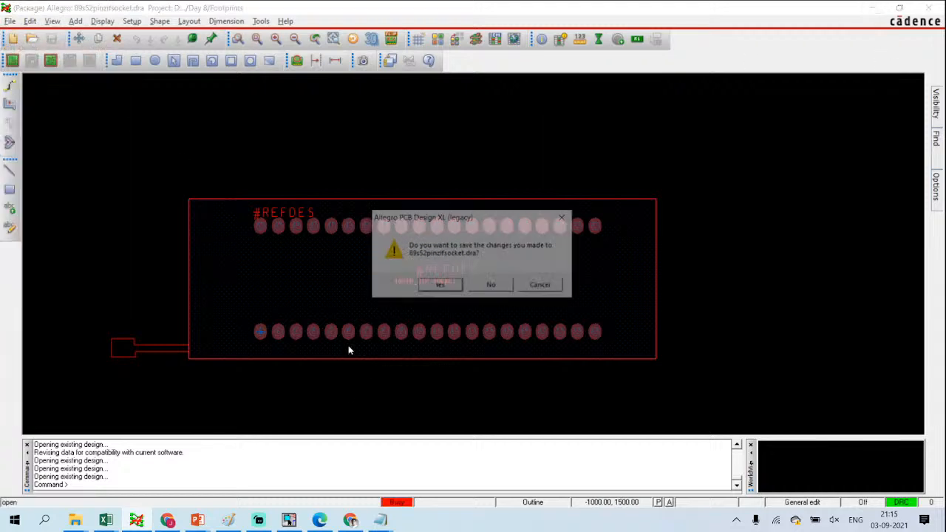
pyautogui.click(491, 287)
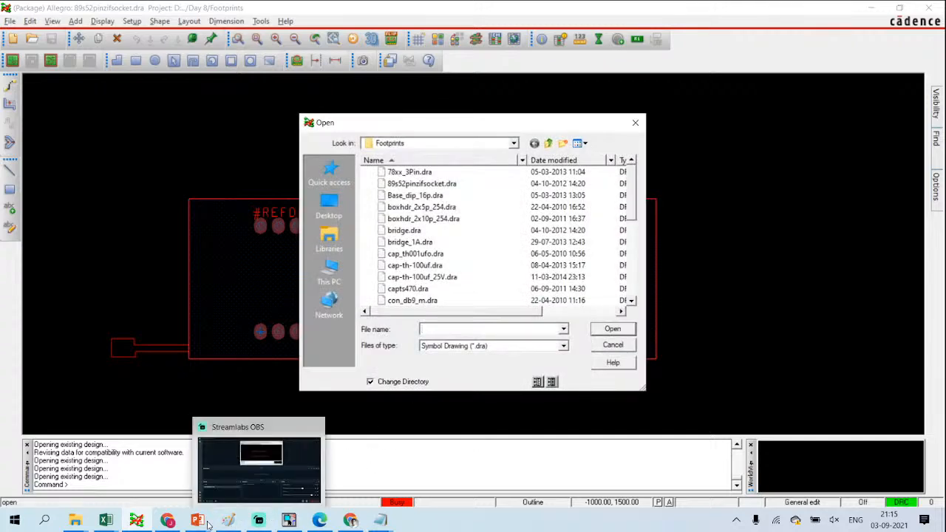
pyautogui.moveTo(106, 520)
pyautogui.click(205, 480)
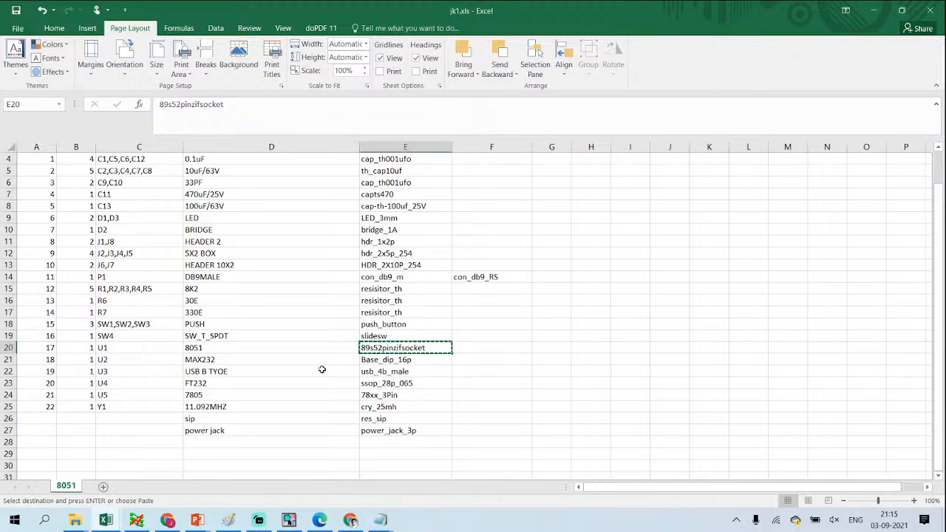
pyautogui.click(400, 313)
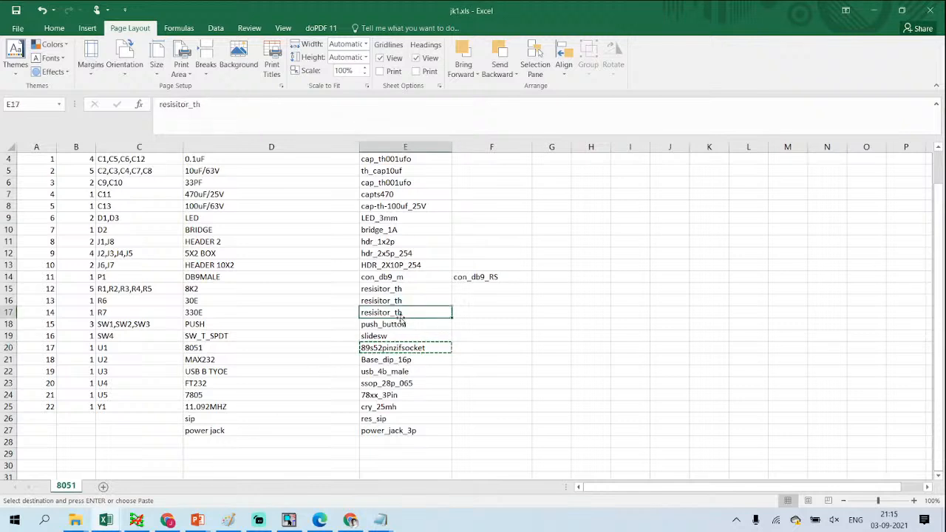
# Step: Back in Allegro, open resisitor_th.dra from the Footprints folder, accepting the compatibility update, and examine its pads, outline and text labels
pyautogui.hotkey('alt', 'Tab')
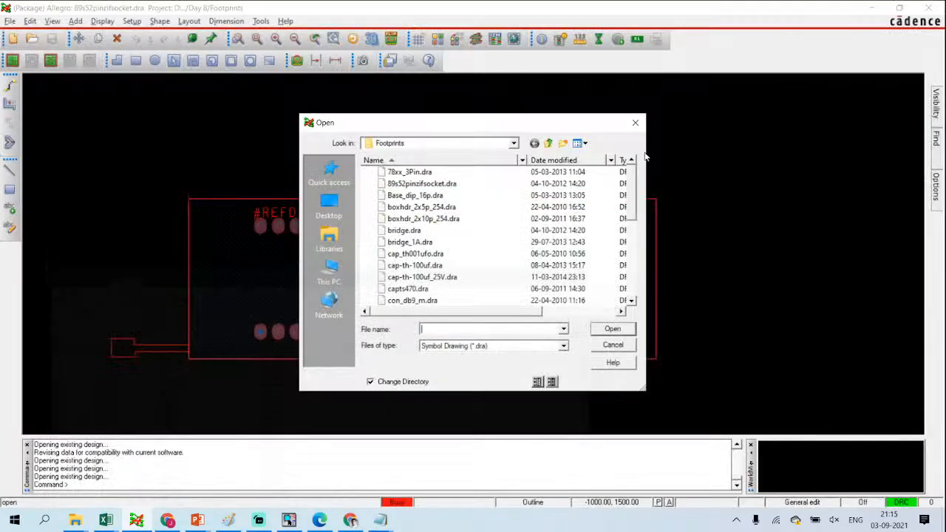
pyautogui.hotkey('ctrl', 'v')
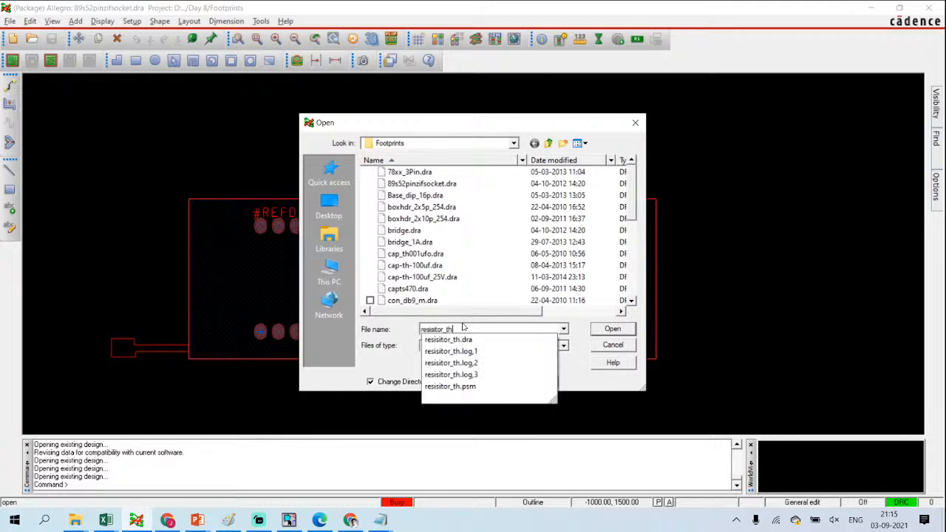
pyautogui.click(551, 339)
pyautogui.click(611, 333)
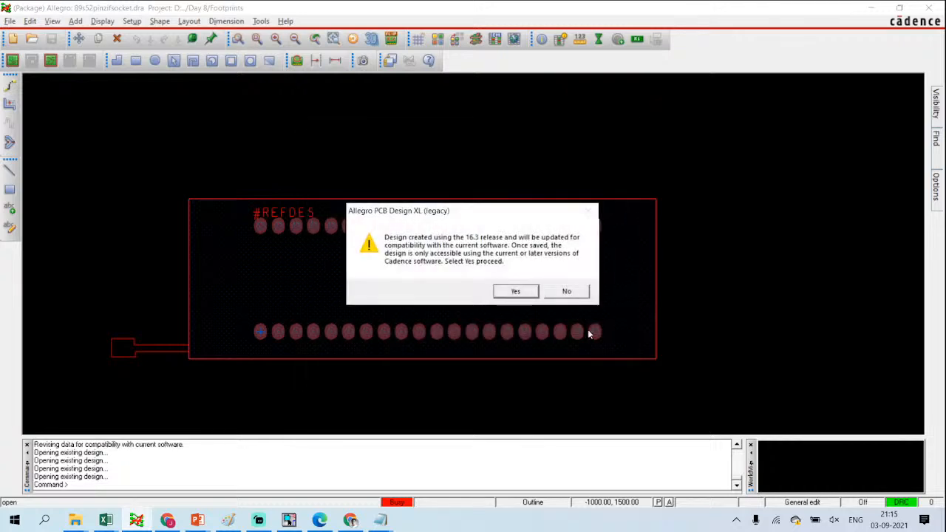
pyautogui.click(517, 291)
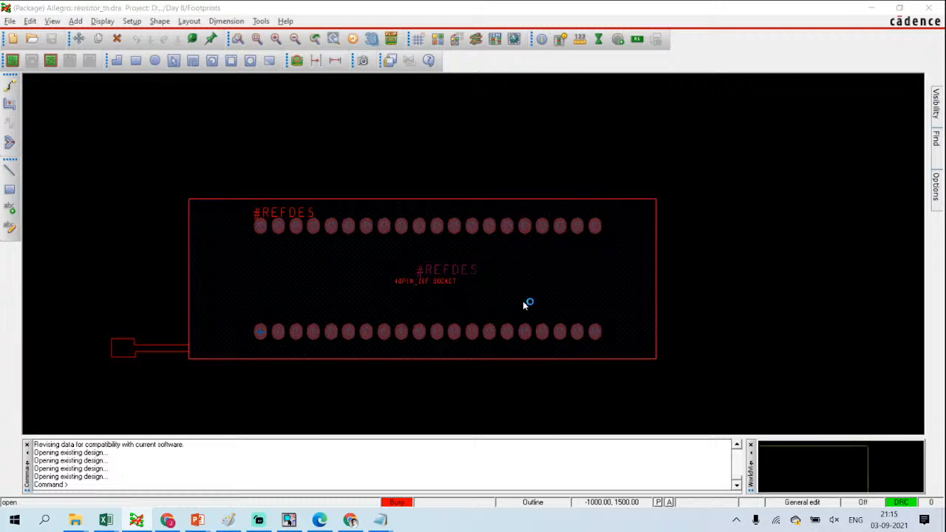
pyautogui.scroll(-1, 522, 301)
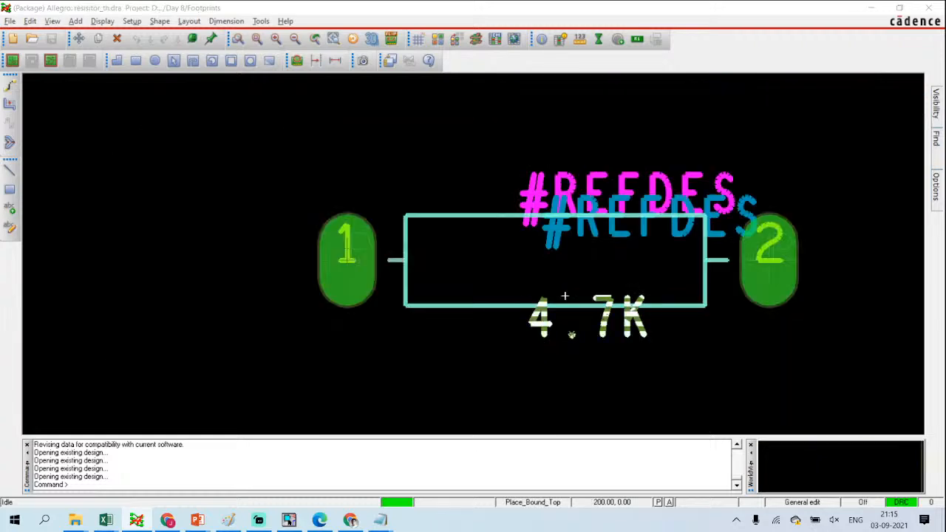
pyautogui.scroll(1, 635, 282)
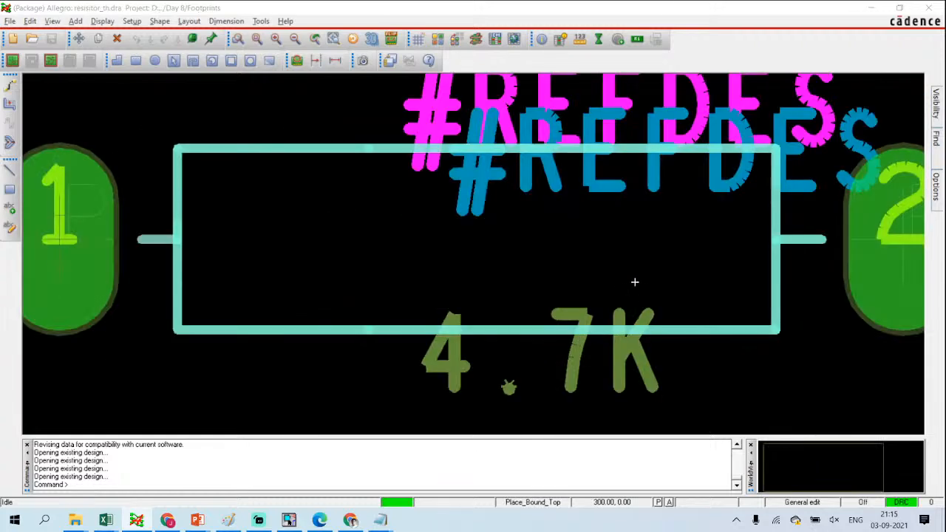
pyautogui.scroll(-1, 635, 282)
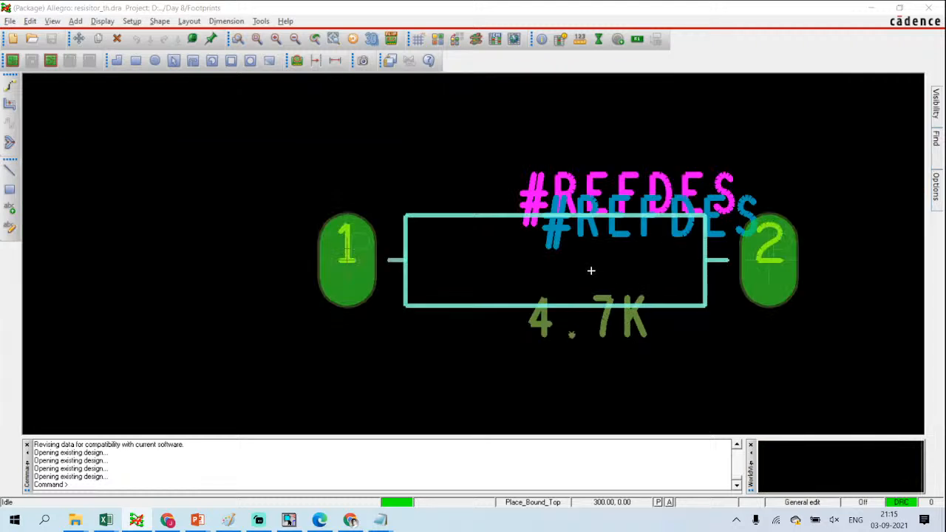
pyautogui.scroll(-1, 310, 332)
pyautogui.scroll(1, 328, 363)
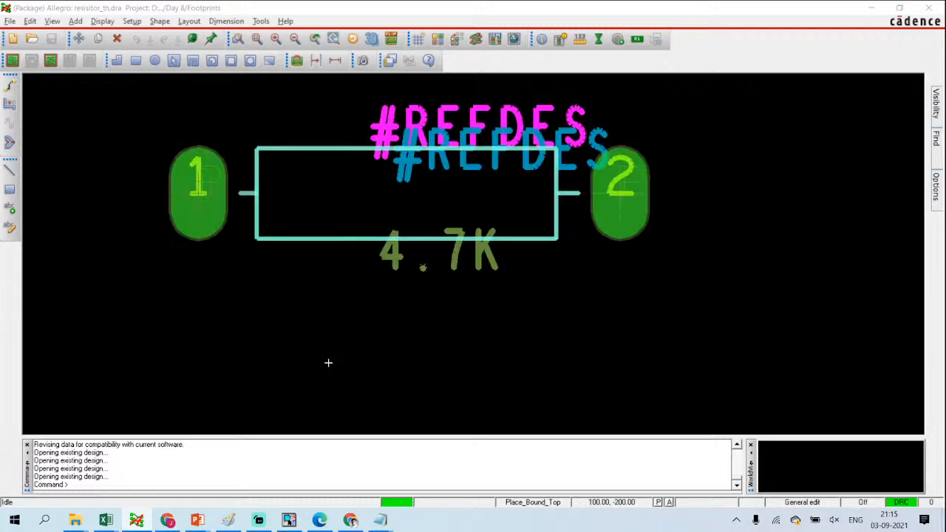
# Step: Start opening another drawing in Allegro and, in Excel, copy the footprint name HDR_2X10P_254 from E13 of jk1.xls
pyautogui.click(10, 21)
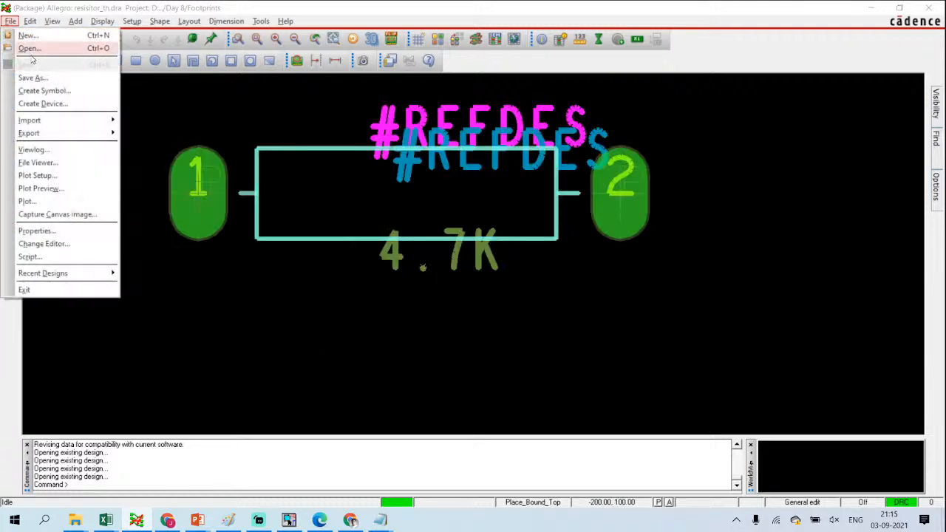
pyautogui.click(31, 48)
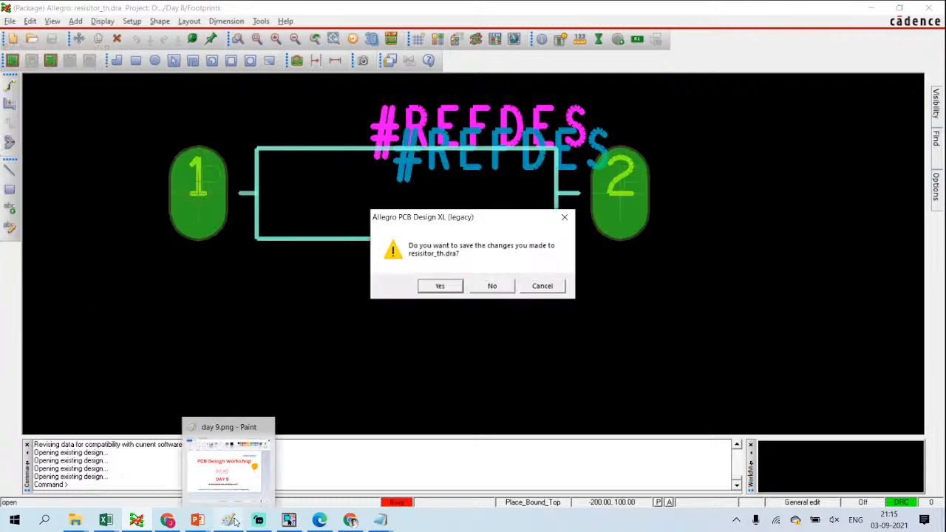
pyautogui.moveTo(106, 521)
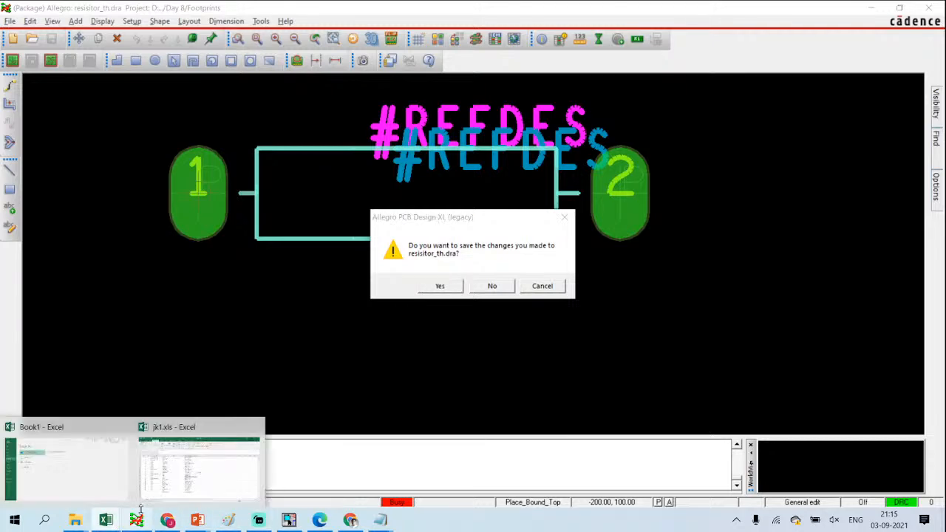
pyautogui.click(220, 480)
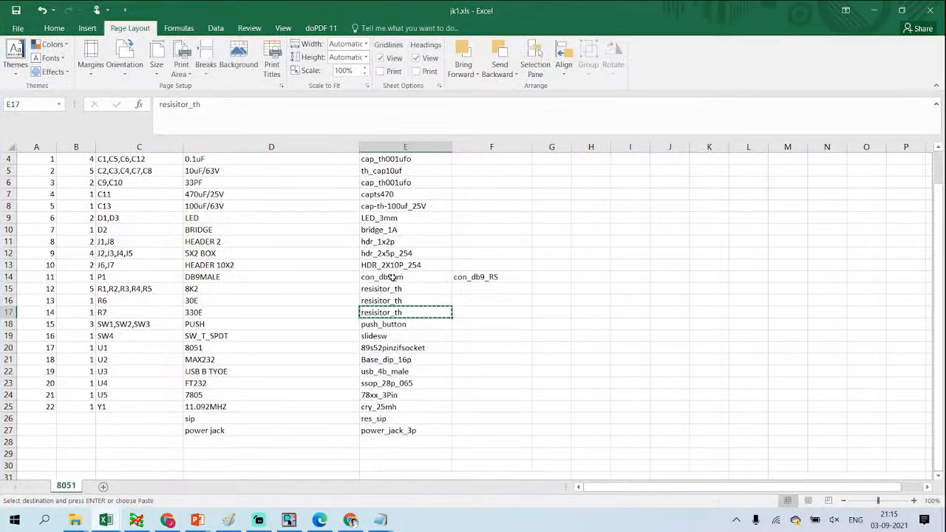
pyautogui.click(404, 267)
pyautogui.hotkey('ctrl', 'c')
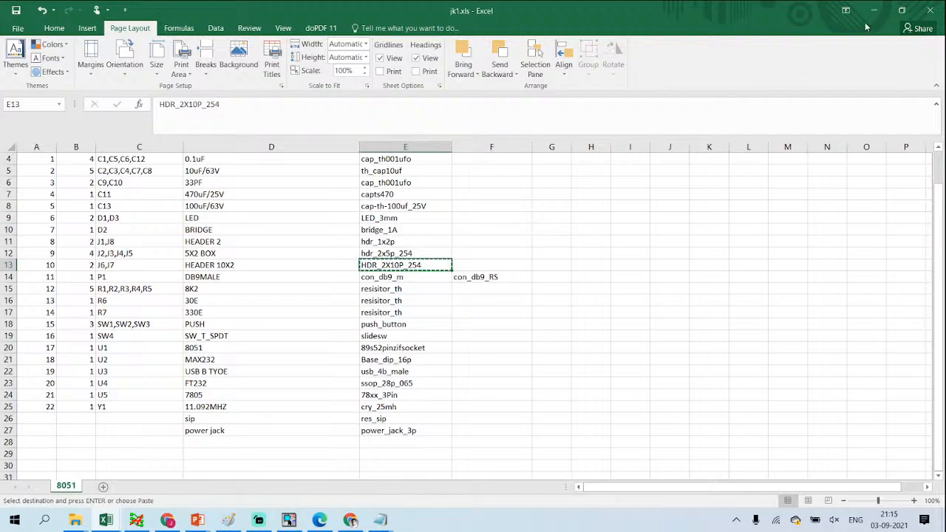
# Step: Back in Allegro, discard the changes to resisitor_th.dra and open HDR_2X10P_254.dra from the Footprints folder, accepting the compatibility update
pyautogui.click(874, 11)
pyautogui.click(473, 290)
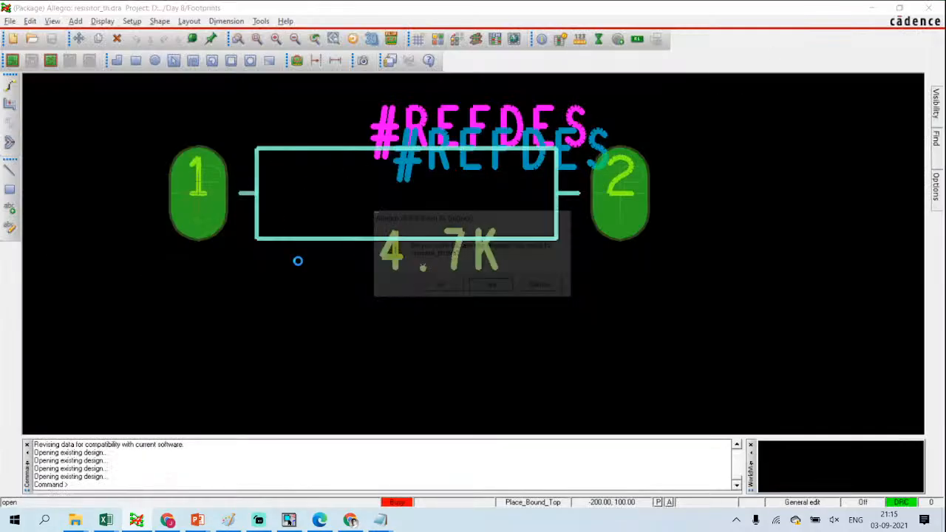
pyautogui.hotkey('ctrl', 'v')
pyautogui.click(604, 328)
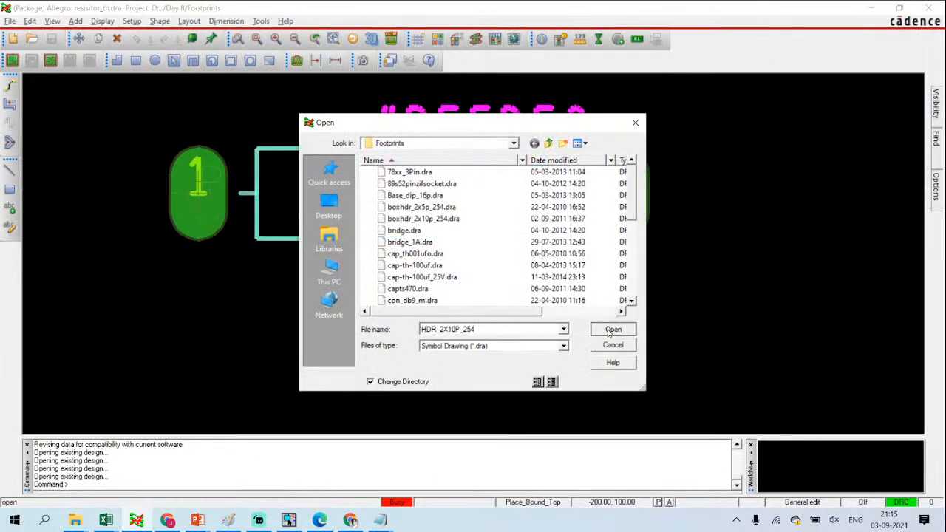
pyautogui.click(515, 292)
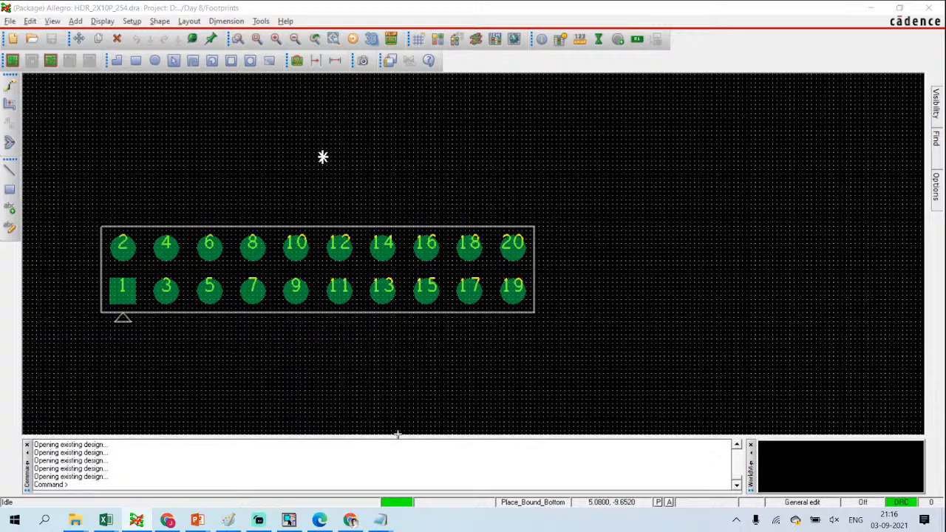
# Step: Switch to jk1.xls in Excel and copy the 5X2 BOX footprint name hdr_2x5p_254 from E12
pyautogui.moveTo(134, 524)
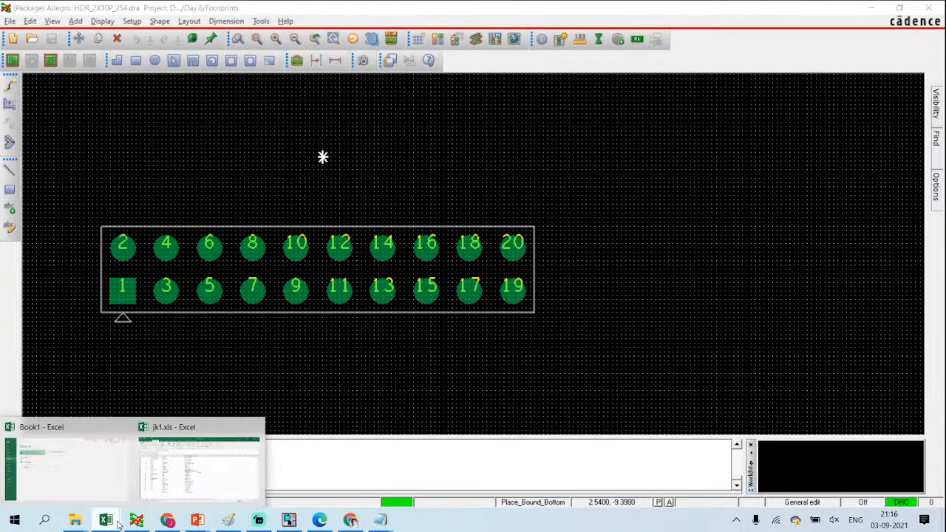
pyautogui.click(199, 466)
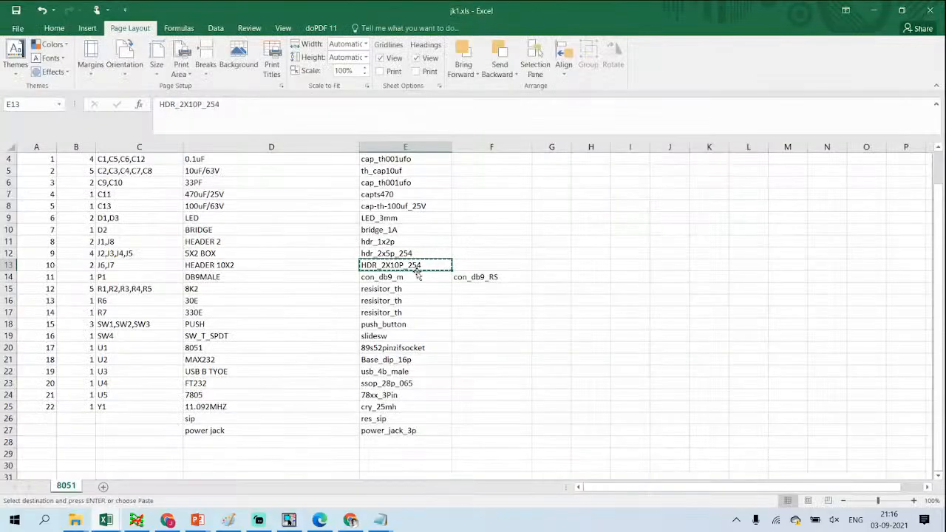
pyautogui.click(425, 254)
pyautogui.hotkey('ctrl', 'c')
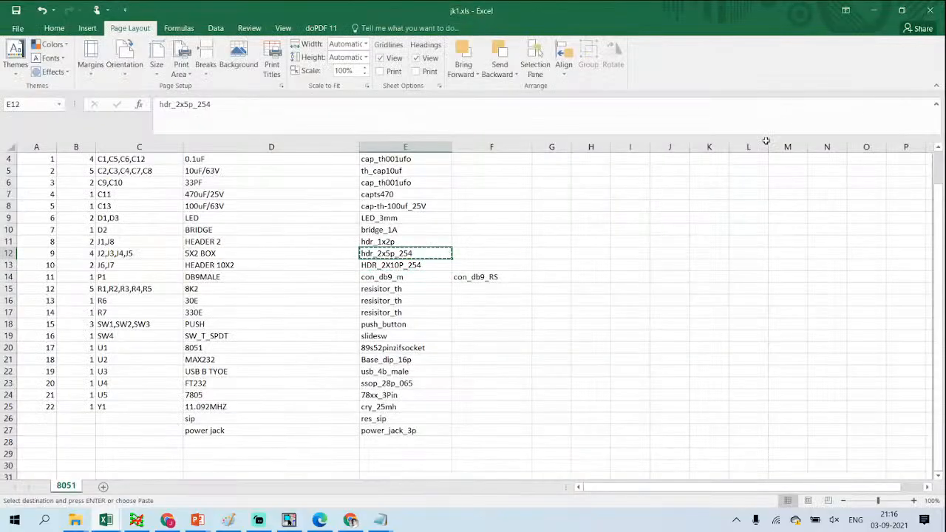
# Step: In Allegro, discard the changes to HDR_2X10P_254.dra and open hdr_2x5p_254.dra from the Footprints folder, accepting the compatibility update
pyautogui.click(874, 11)
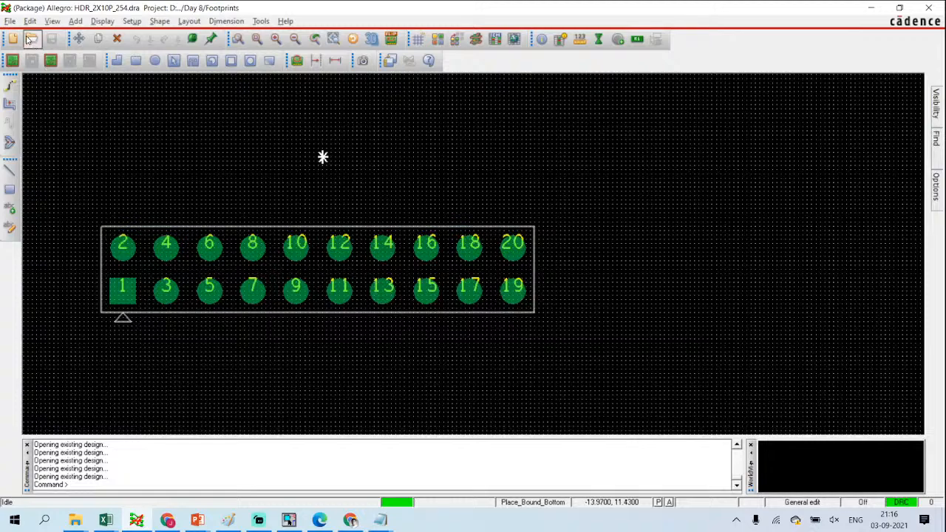
pyautogui.click(10, 21)
pyautogui.click(30, 40)
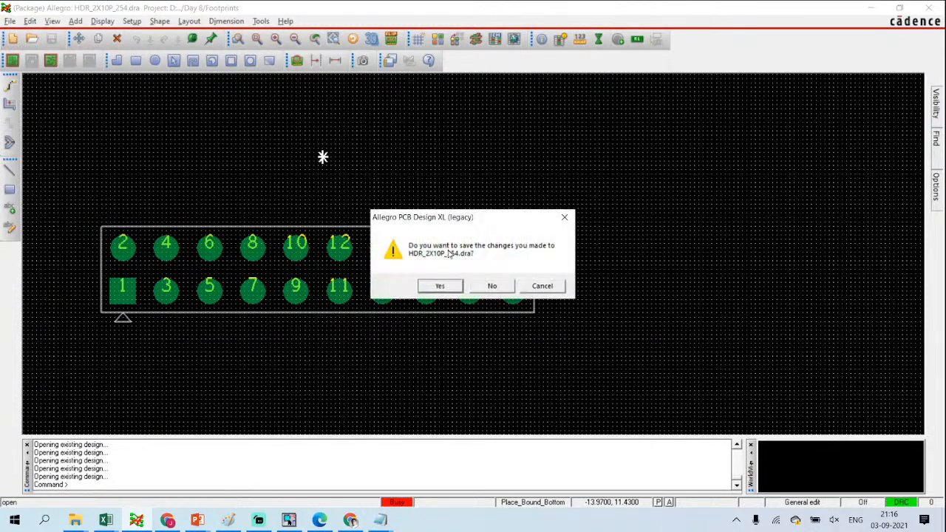
pyautogui.click(492, 285)
pyautogui.hotkey('ctrl', 'v')
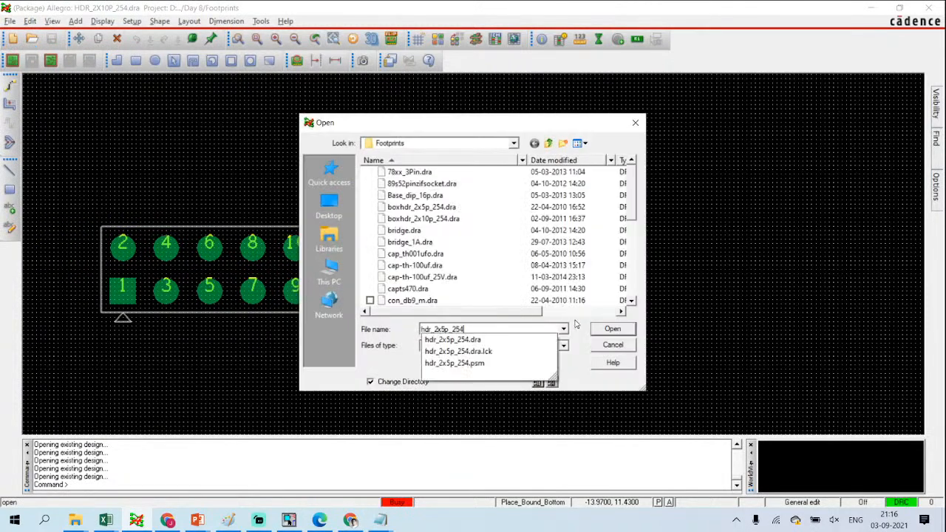
pyautogui.click(612, 329)
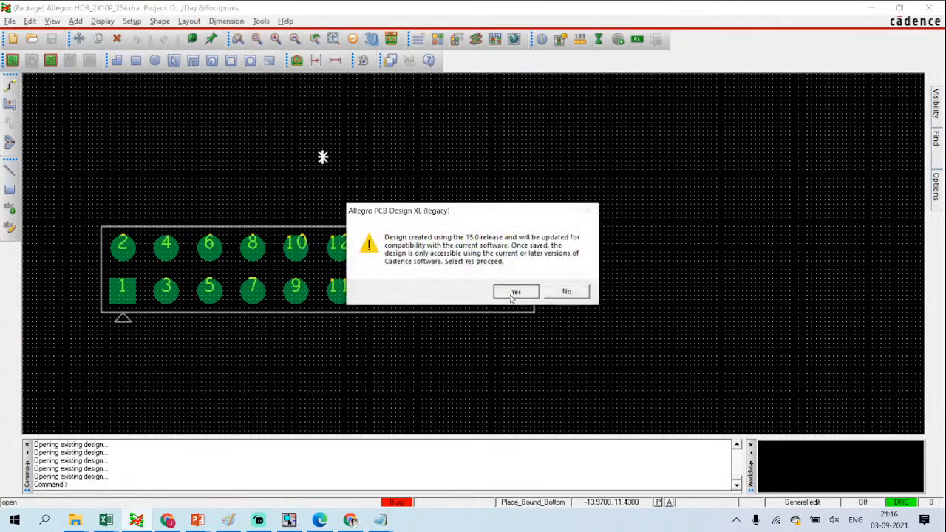
pyautogui.click(515, 292)
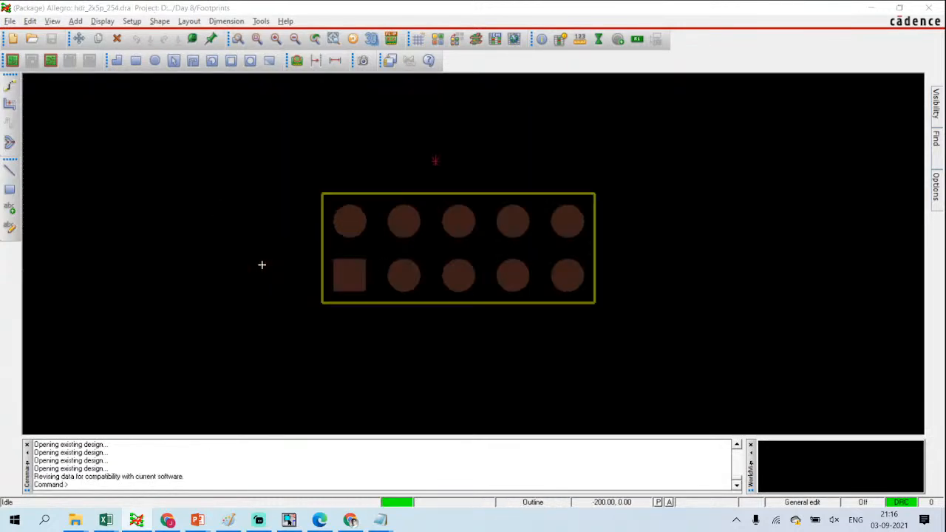
pyautogui.scroll(1, 395, 259)
pyautogui.scroll(-1, 425, 254)
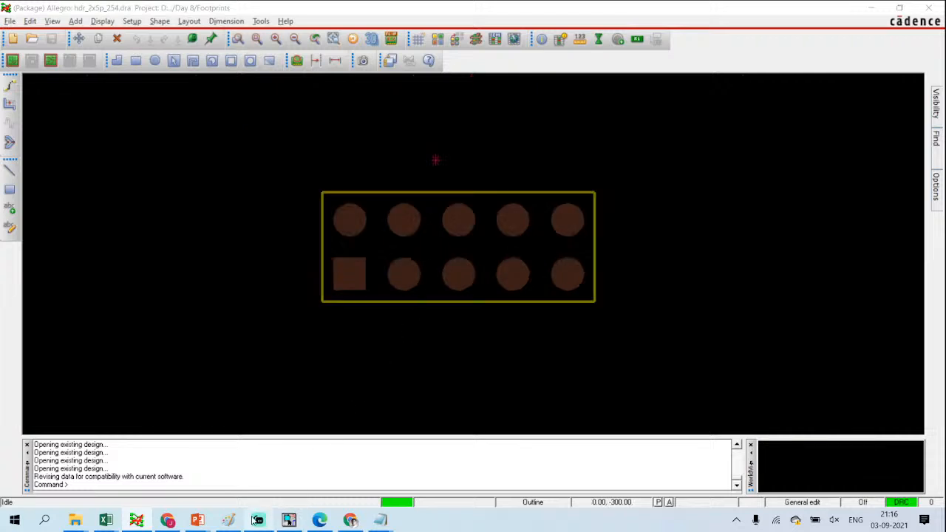
# Step: Switch to jk1.xls in Excel, look through the parts list and copy the footprint name cap_th001ufo from E4
pyautogui.moveTo(259, 522)
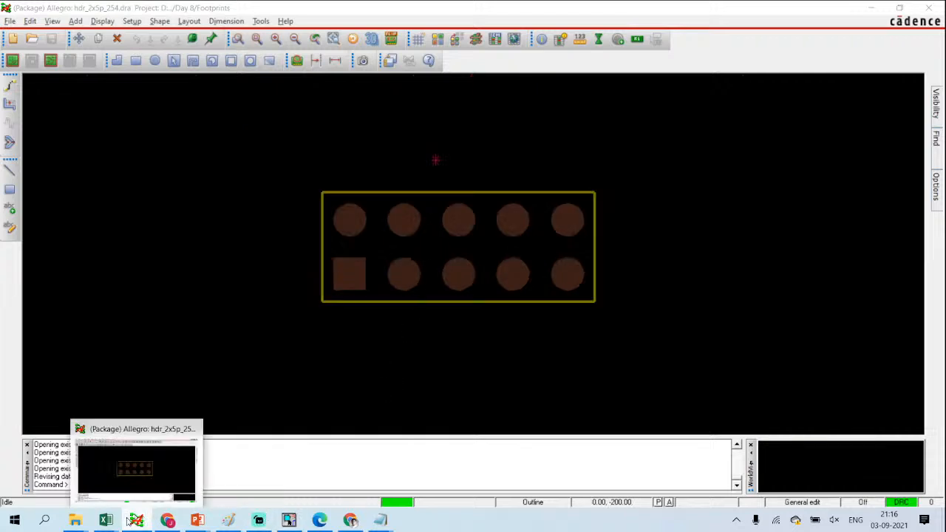
pyautogui.moveTo(106, 521)
pyautogui.click(221, 481)
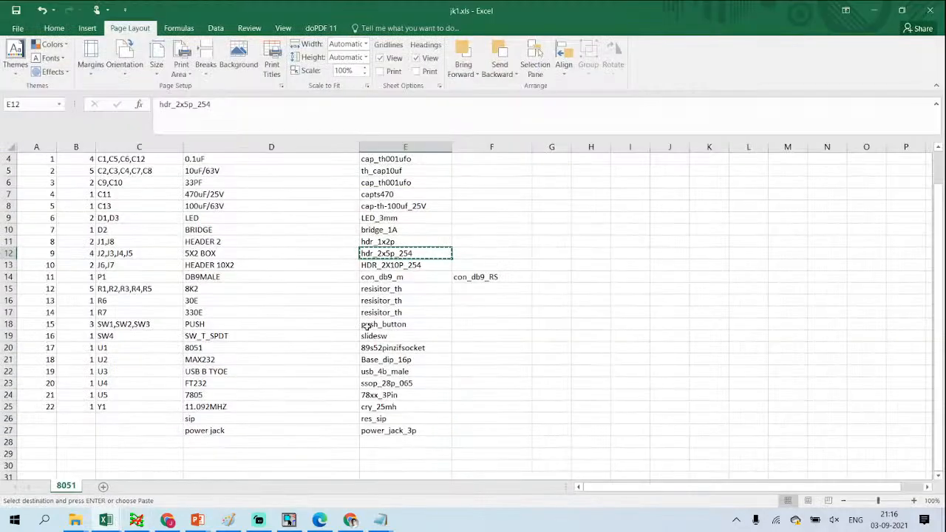
pyautogui.scroll(1, 422, 303)
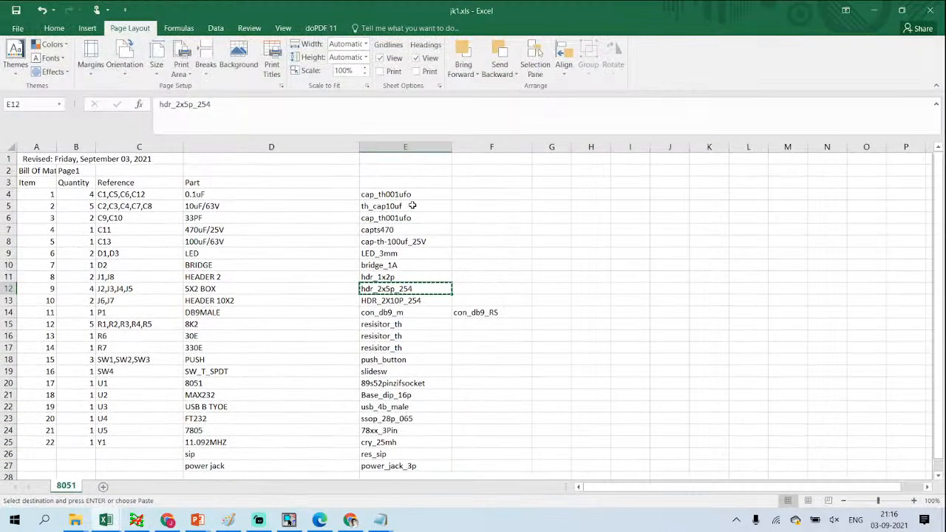
pyautogui.scroll(-1, 410, 205)
pyautogui.scroll(1, 405, 205)
pyautogui.scroll(-2, 415, 270)
pyautogui.scroll(2, 399, 259)
pyautogui.click(391, 195)
pyautogui.hotkey('ctrl', 'c')
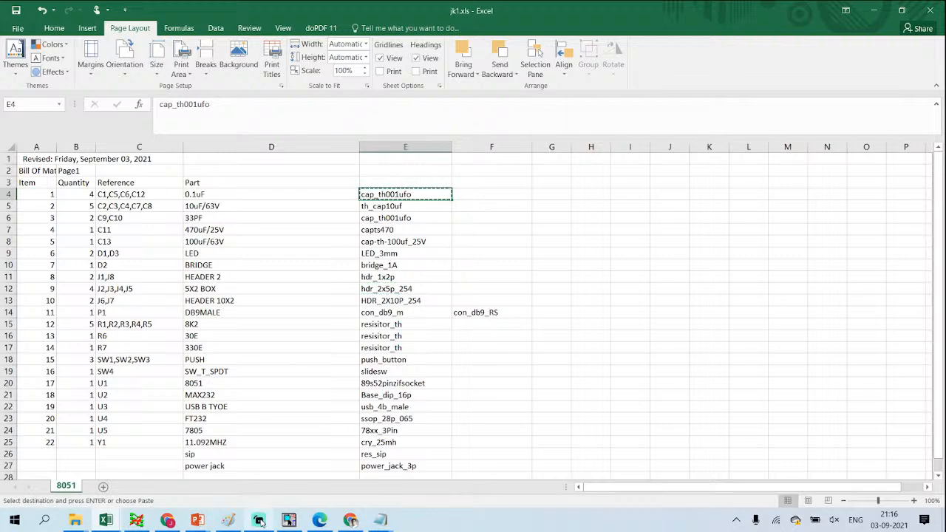
# Step: Switch to OrCAD Capture and examine the 8051 and MAX232 sections on PAGE1 of the schematic
pyautogui.click(288, 521)
pyautogui.scroll(2, 171, 165)
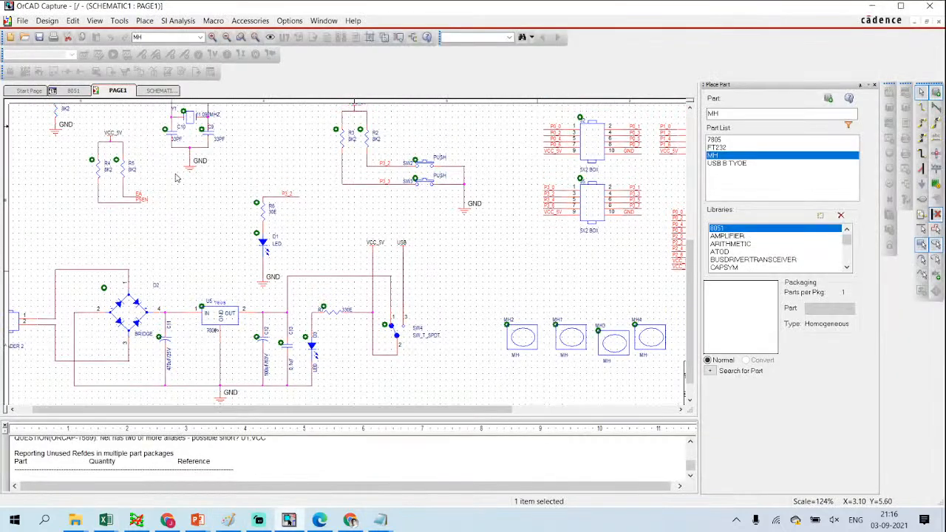
pyautogui.keyDown('ctrl'); pyautogui.scroll(1, 175, 177); pyautogui.keyUp('ctrl')
pyautogui.keyDown('ctrl'); pyautogui.scroll(2, 370, 269); pyautogui.keyUp('ctrl')
pyautogui.keyDown('ctrl'); pyautogui.scroll(-4, 345, 253); pyautogui.keyUp('ctrl')
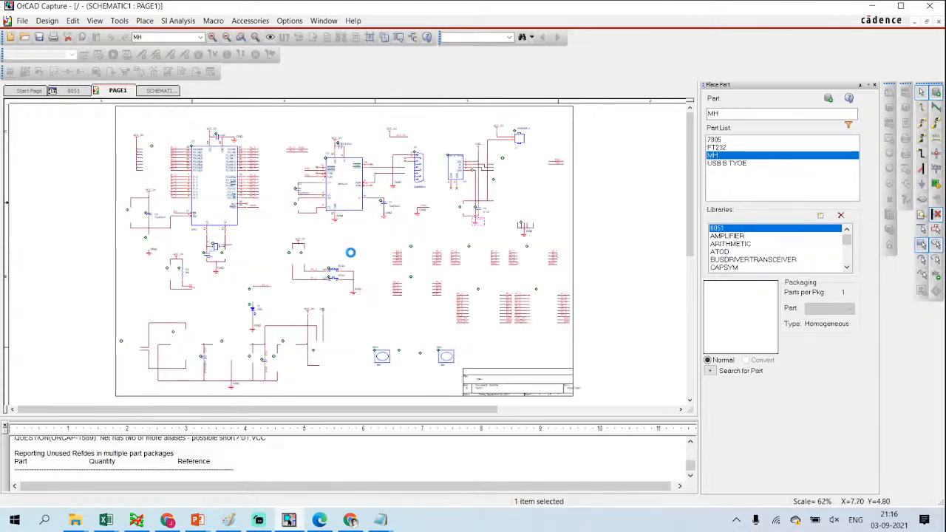
pyautogui.keyDown('ctrl'); pyautogui.scroll(1, 284, 257); pyautogui.keyUp('ctrl')
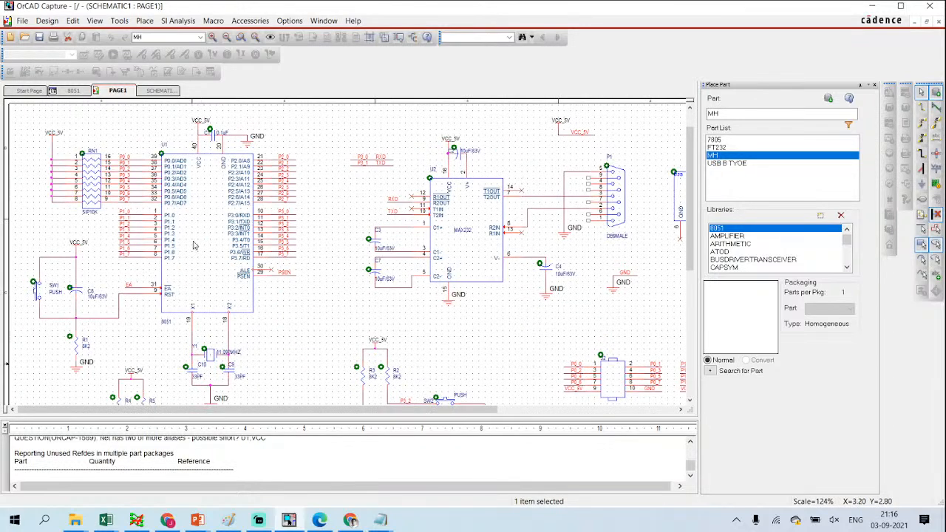
pyautogui.scroll(-1, 99, 266)
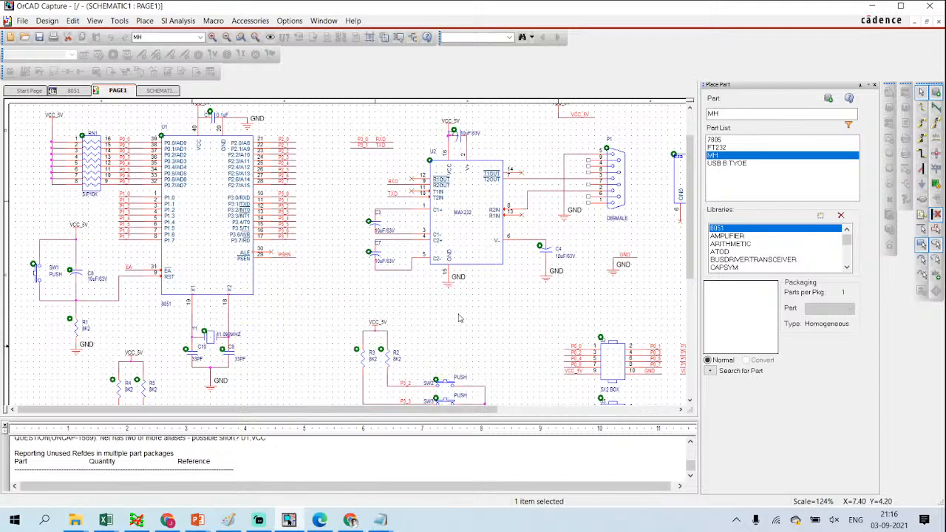
# Step: Copy the footprint name th_cap10uf from E5 of jk1.xls in Excel, and return to capacitor C8 on the OrCAD Capture schematic
pyautogui.click(115, 523)
pyautogui.click(213, 473)
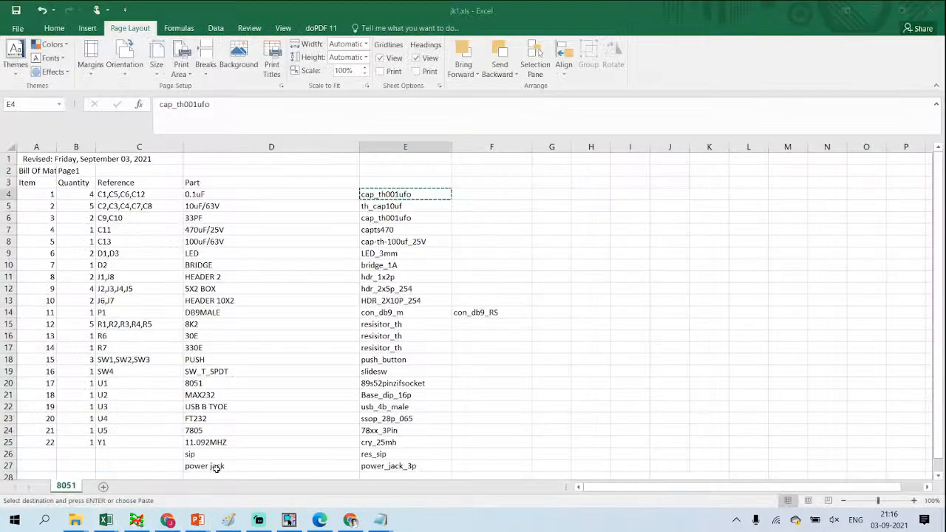
pyautogui.click(386, 206)
pyautogui.hotkey('ctrl', 'c')
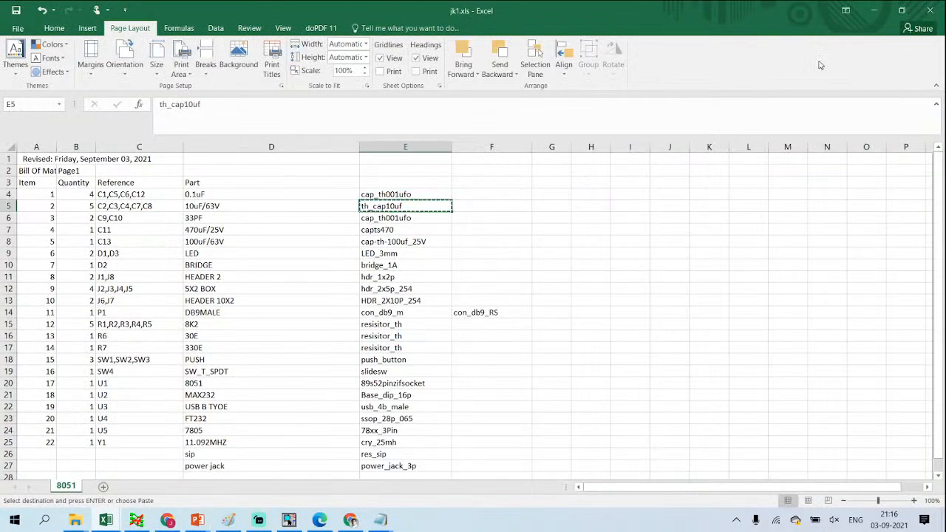
pyautogui.click(874, 13)
pyautogui.keyDown('ctrl'); pyautogui.scroll(3, 199, 258); pyautogui.keyUp('ctrl')
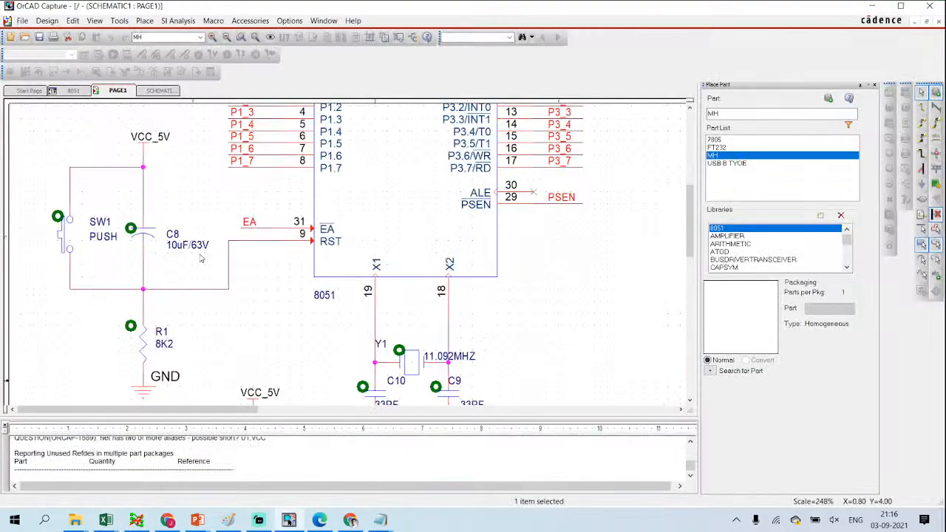
pyautogui.click(148, 239)
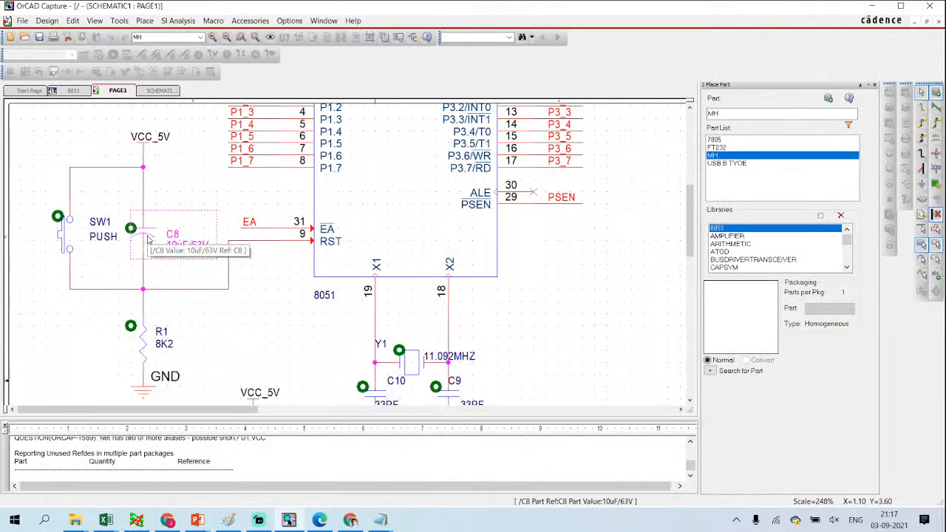
pyautogui.rightClick(155, 244)
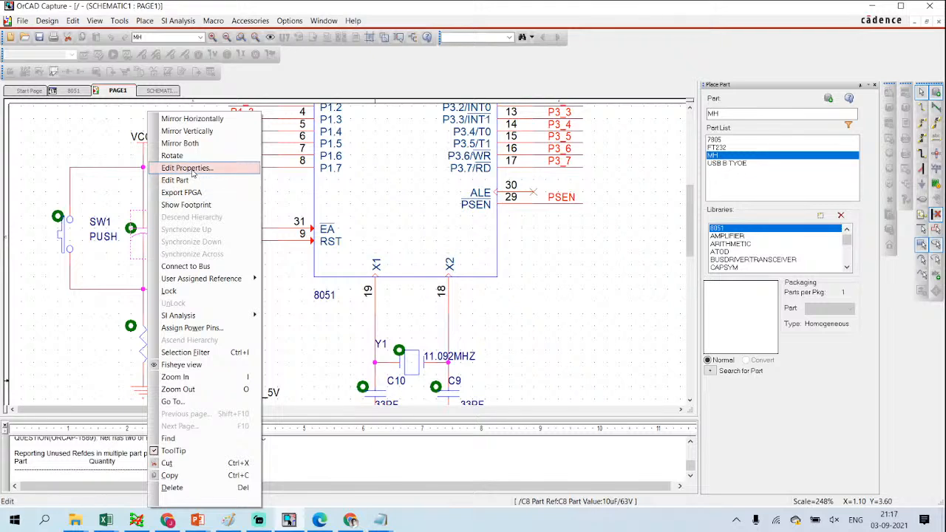
pyautogui.click(605, 298)
pyautogui.scroll(-2, 580, 297)
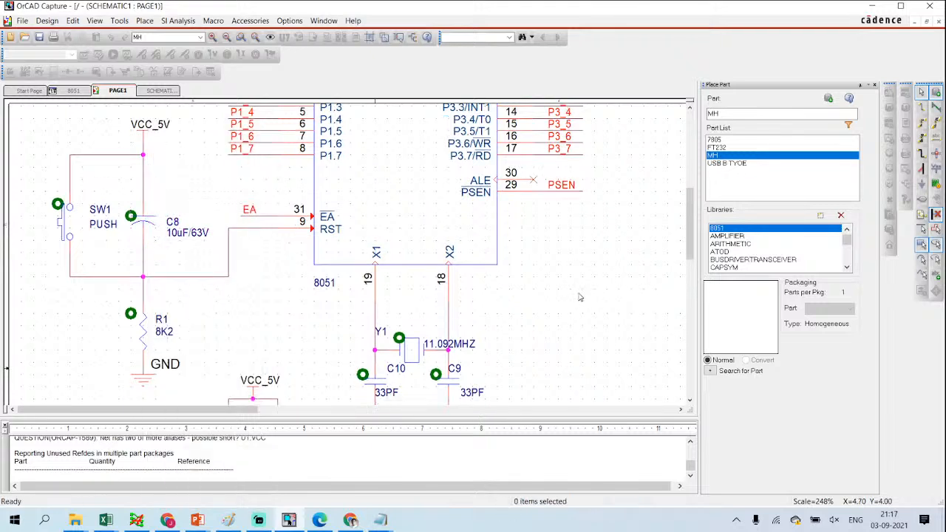
# Step: Select the 10uF/63V capacitors C3, C4, C7 and C8 together on PAGE1 and open their properties
pyautogui.keyDown('ctrl'); pyautogui.scroll(-1, 505, 296); pyautogui.keyUp('ctrl')
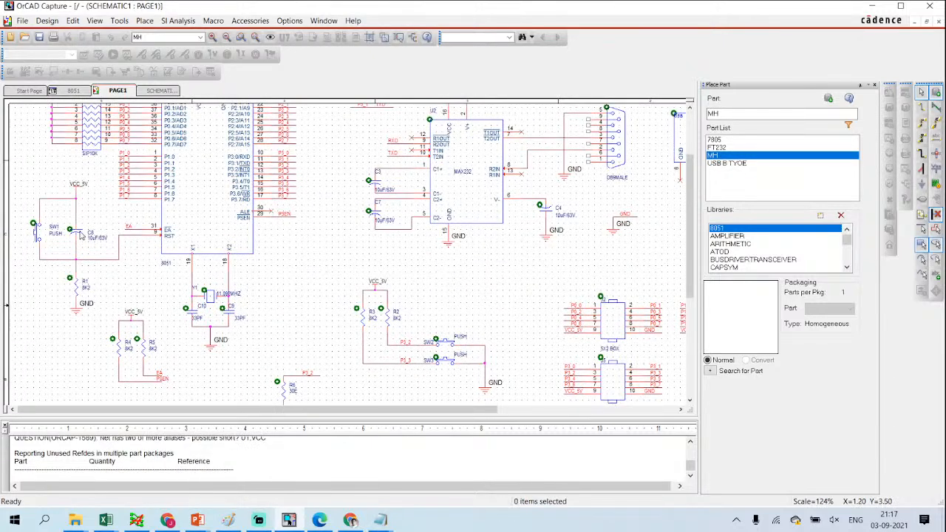
pyautogui.click(96, 238)
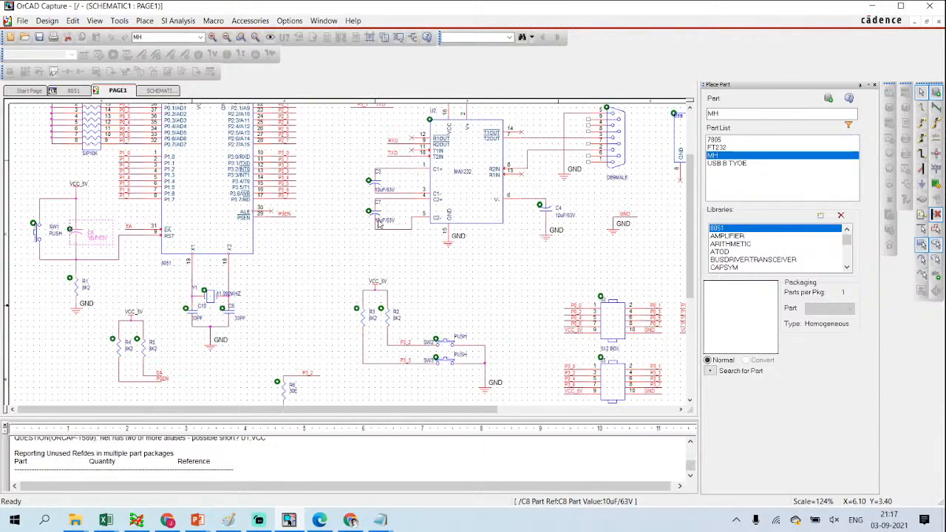
pyautogui.moveTo(378, 223); pyautogui.dragTo(378, 186)
pyautogui.keyDown('ctrl'); pyautogui.click(376, 185); pyautogui.keyUp('ctrl')
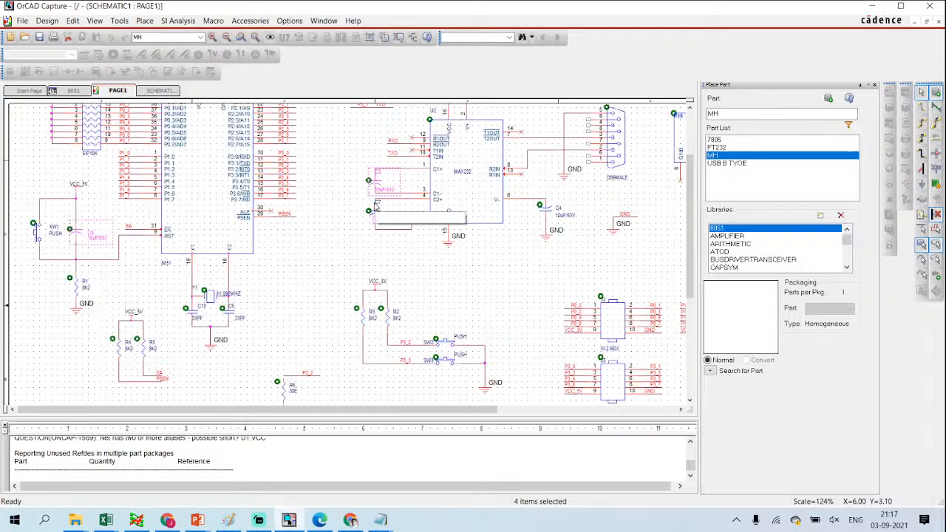
pyautogui.keyDown('ctrl'); pyautogui.click(553, 215); pyautogui.keyUp('ctrl')
pyautogui.rightClick(553, 214)
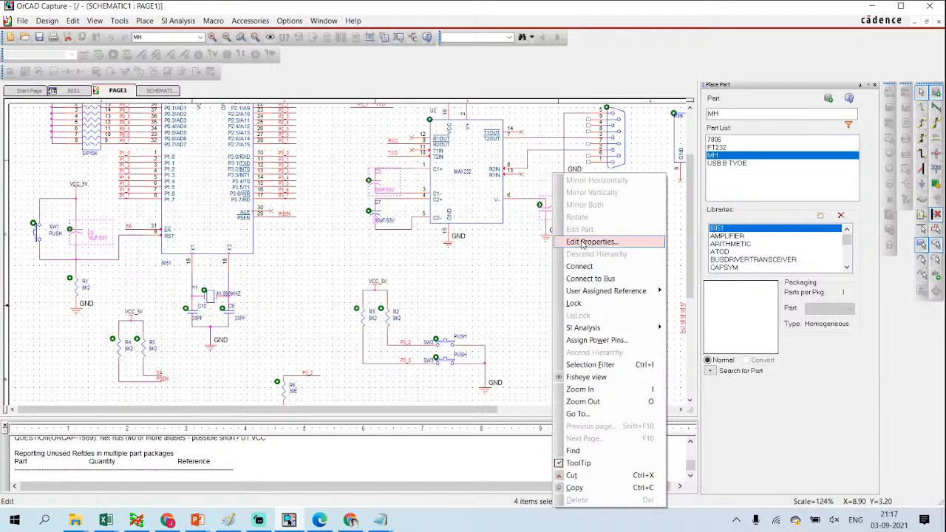
pyautogui.click(584, 242)
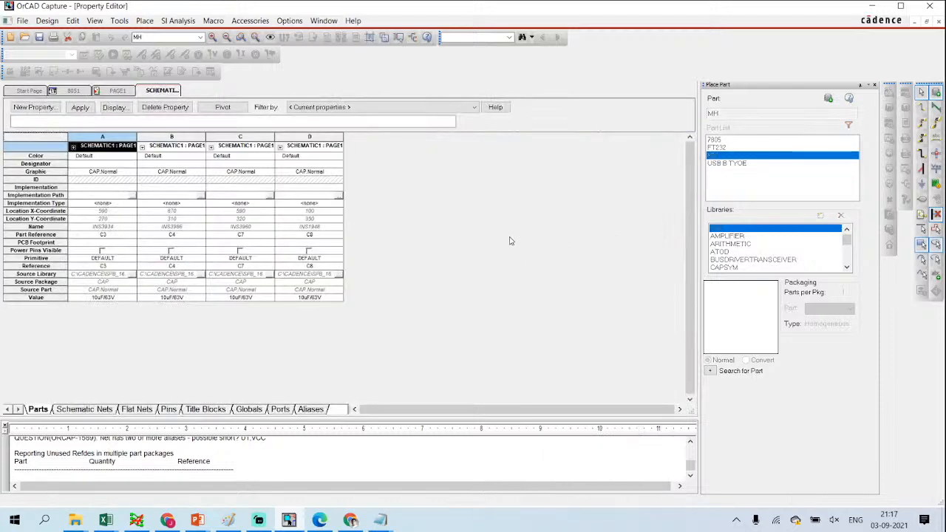
# Step: Set the PCB Footprint of C3, C4, C7 and C8 to th_cap10uf, accepting each property change, and save the design
pyautogui.click(89, 244)
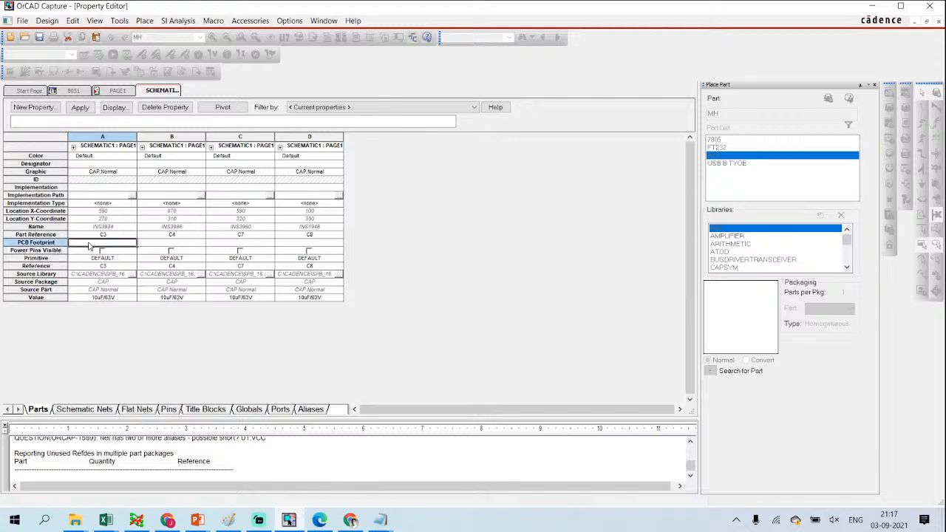
pyautogui.hotkey('ctrl', 'v')
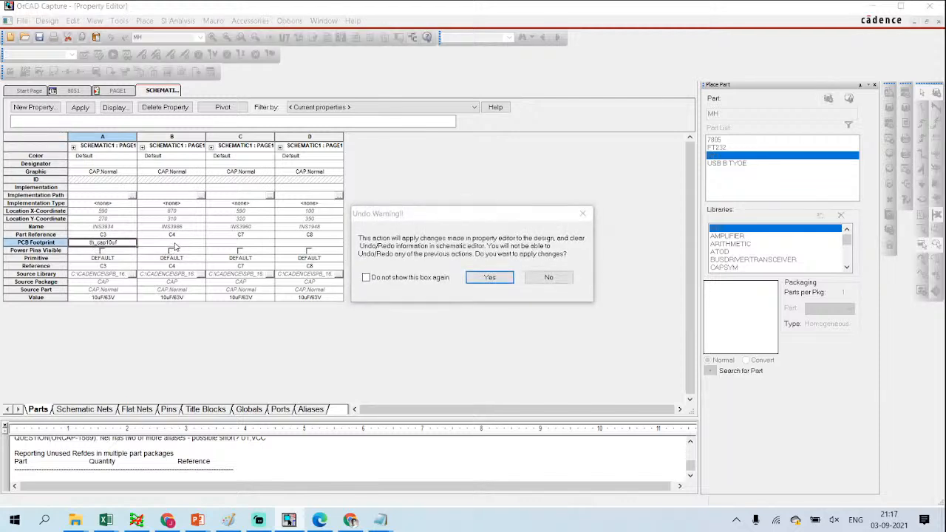
pyautogui.click(488, 279)
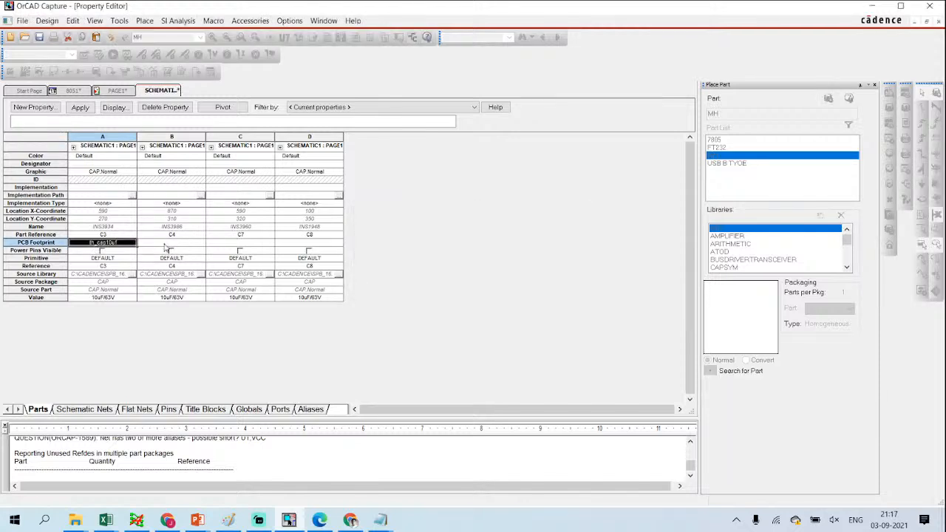
pyautogui.click(170, 243)
pyautogui.hotkey('ctrl', 'v')
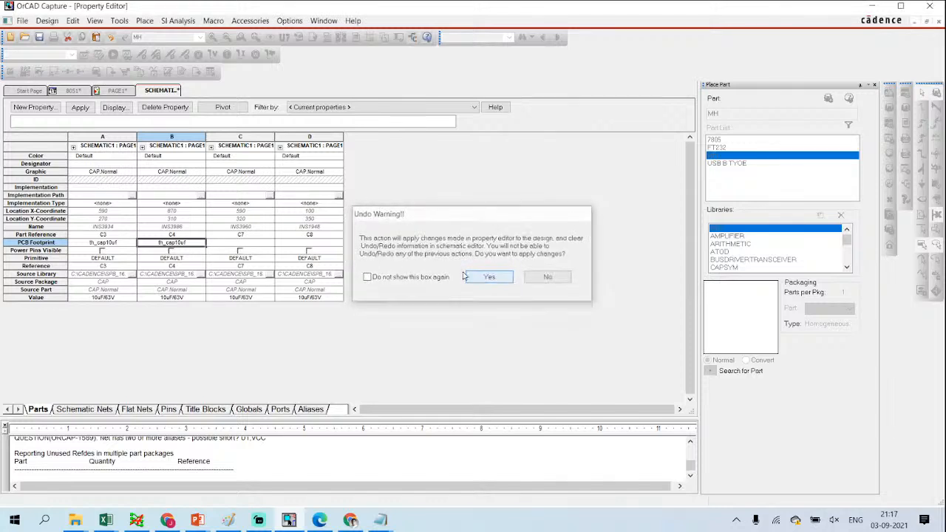
pyautogui.click(489, 278)
pyautogui.click(240, 244)
pyautogui.hotkey('ctrl', 'v')
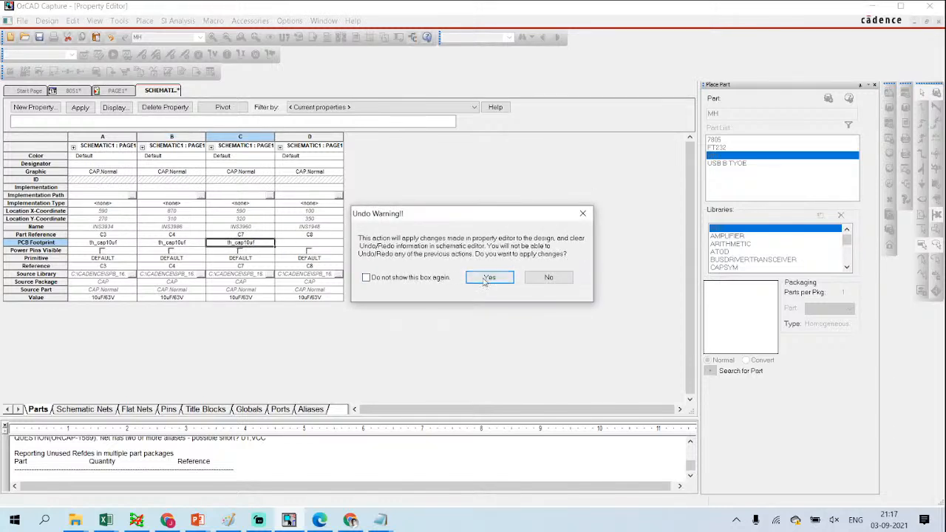
pyautogui.click(489, 276)
pyautogui.click(309, 244)
pyautogui.hotkey('ctrl', 'v')
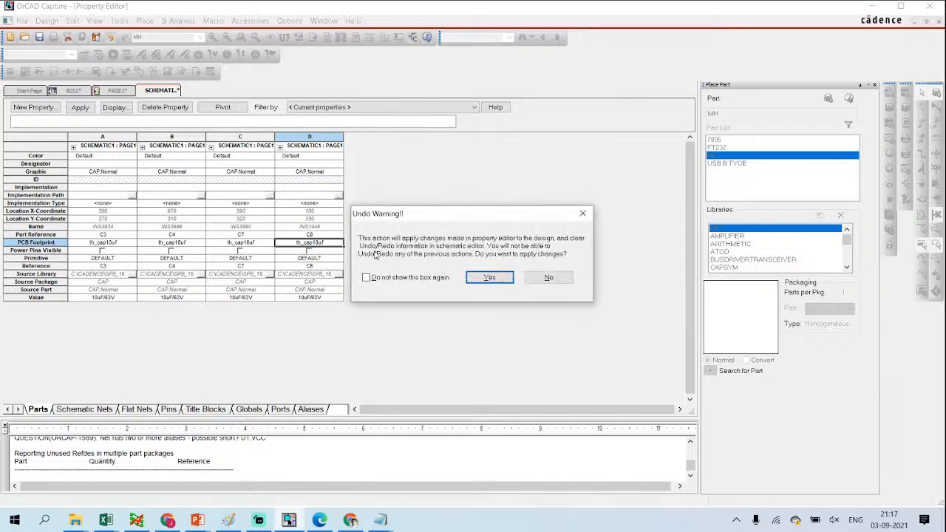
pyautogui.click(488, 277)
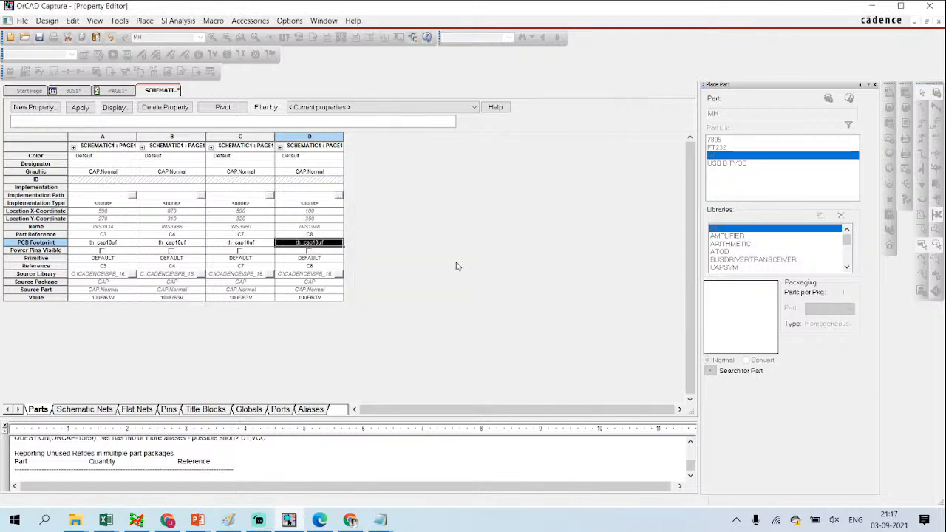
pyautogui.click(39, 37)
# Step: Check the 10uF/63V row of jk1.xls in Excel, return to OrCAD Capture and check C7's PCB footprint from PAGE1
pyautogui.moveTo(111, 522)
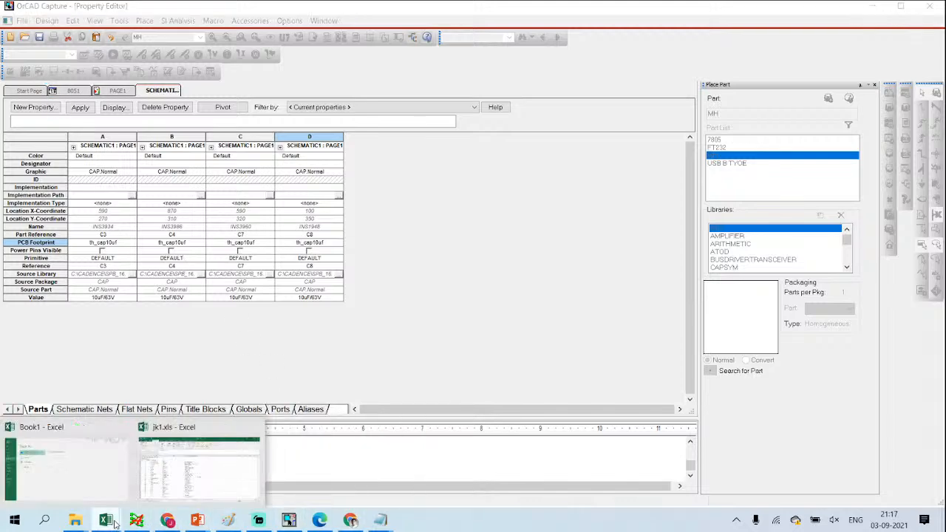
pyautogui.click(199, 468)
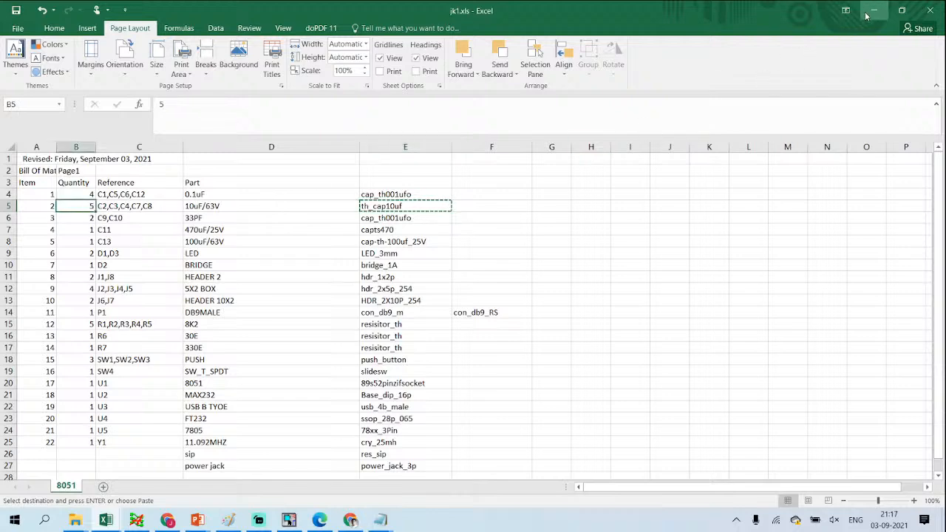
pyautogui.hotkey('alt', 'Tab')
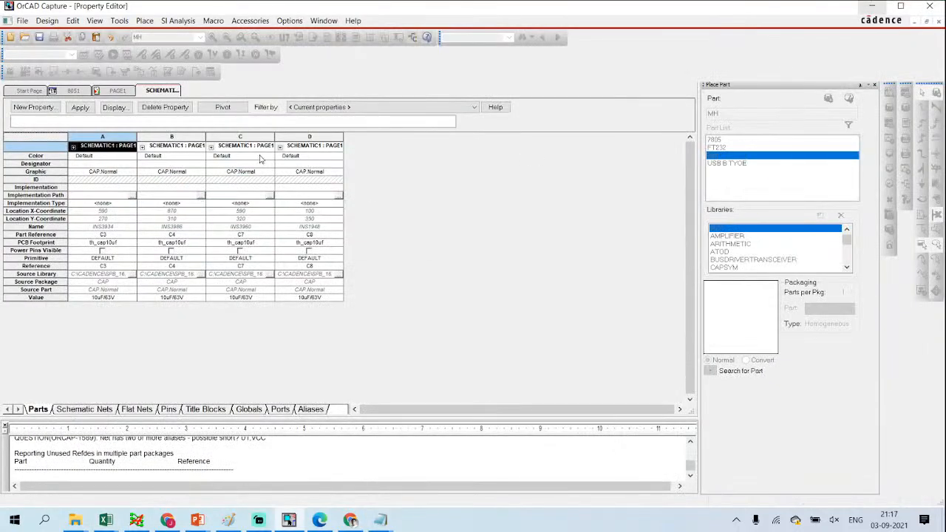
pyautogui.click(119, 91)
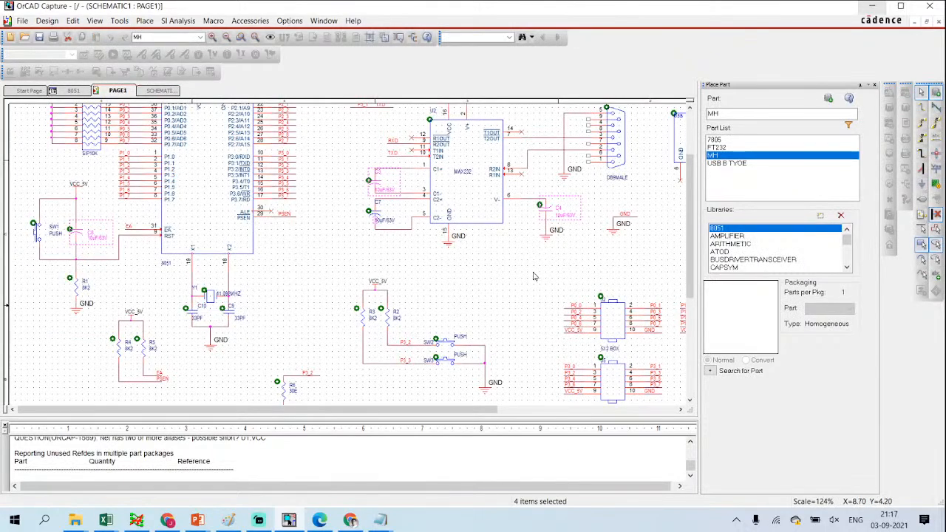
pyautogui.doubleClick(377, 215)
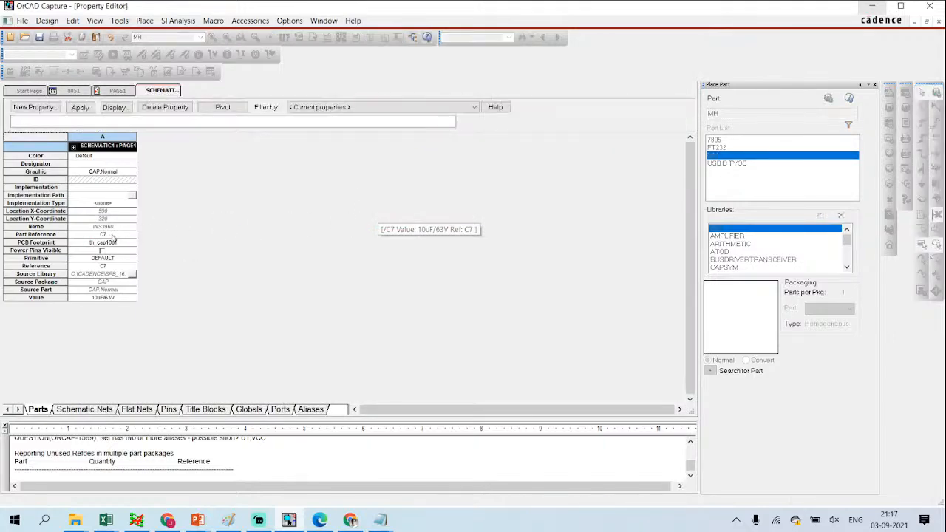
pyautogui.click(117, 90)
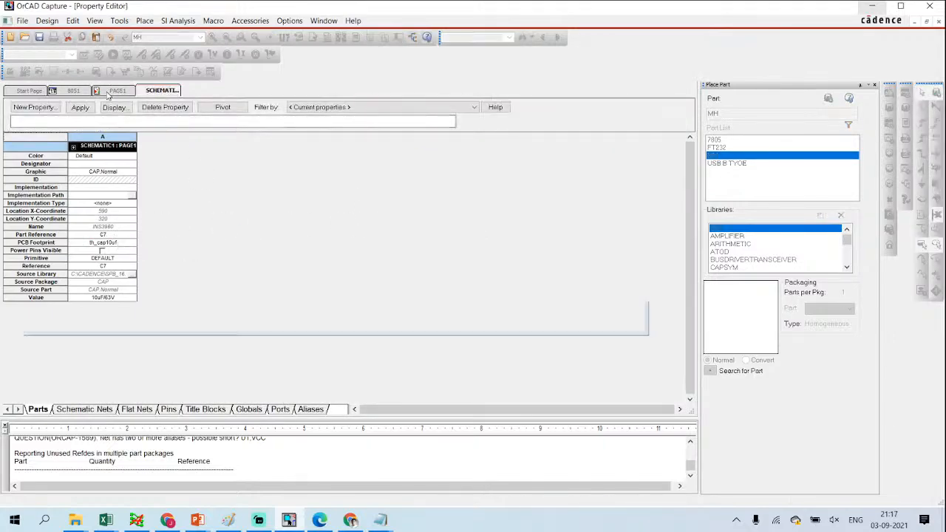
# Step: Examine the power supply, header and FT232 sections of PAGE1, and check the PCB footprint of capacitor C4
pyautogui.scroll(-3, 359, 218)
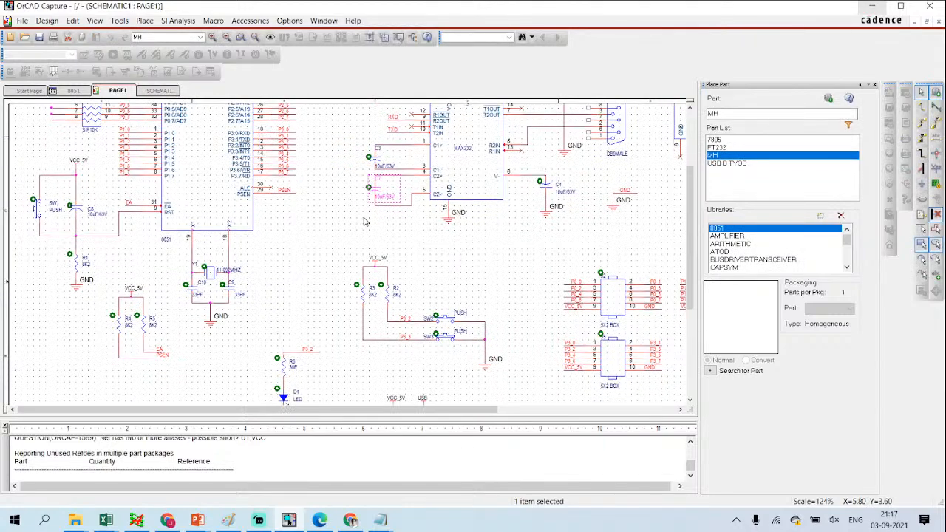
pyautogui.scroll(-10, 360, 235)
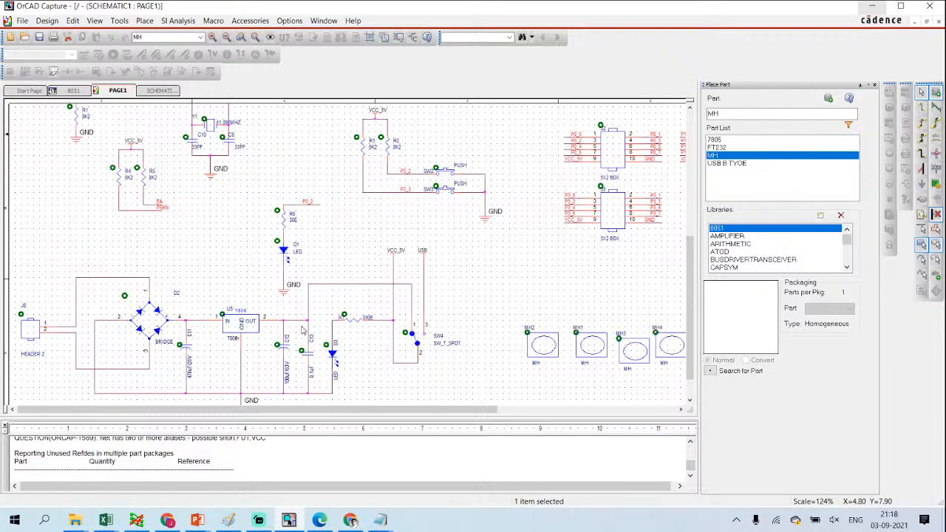
pyautogui.scroll(-1, 303, 329)
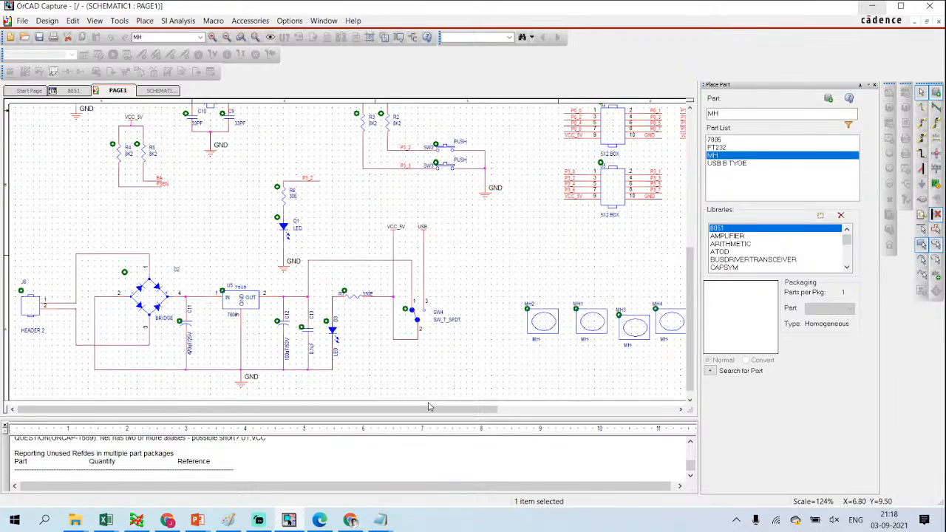
pyautogui.moveTo(466, 410); pyautogui.dragTo(649, 411)
pyautogui.scroll(2, 580, 305)
pyautogui.scroll(7, 581, 306)
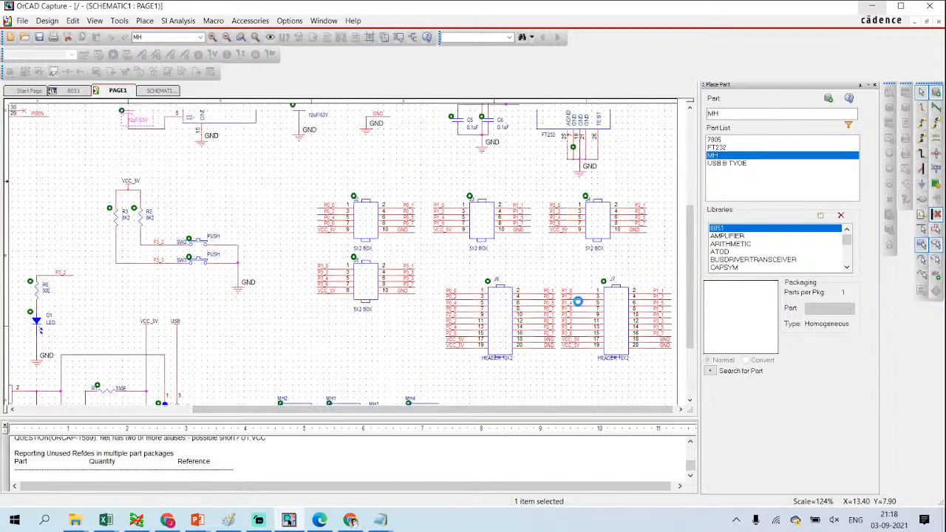
pyautogui.scroll(3, 566, 269)
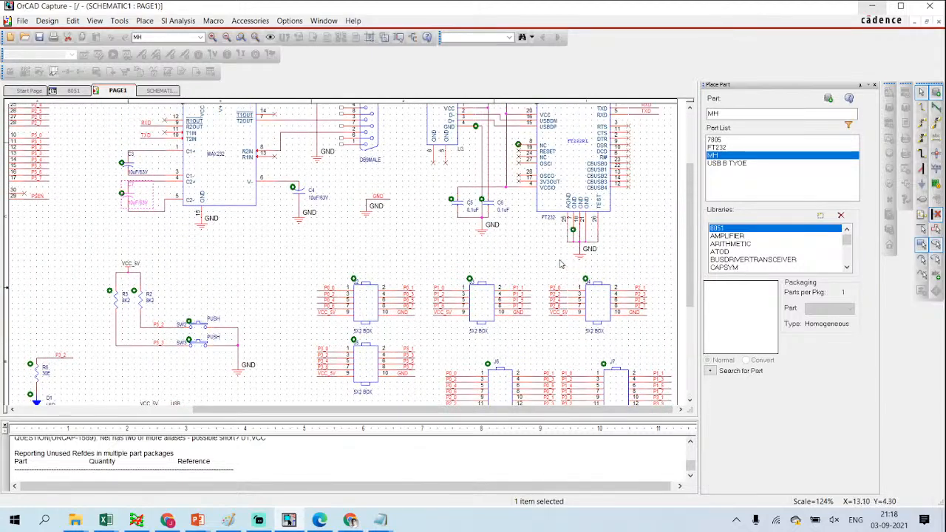
pyautogui.scroll(3, 561, 261)
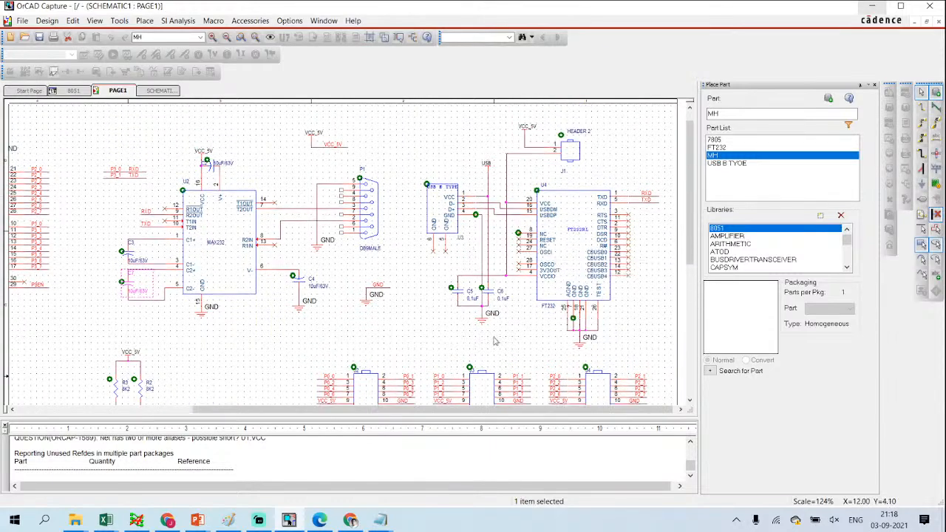
pyautogui.moveTo(524, 410); pyautogui.dragTo(430, 411)
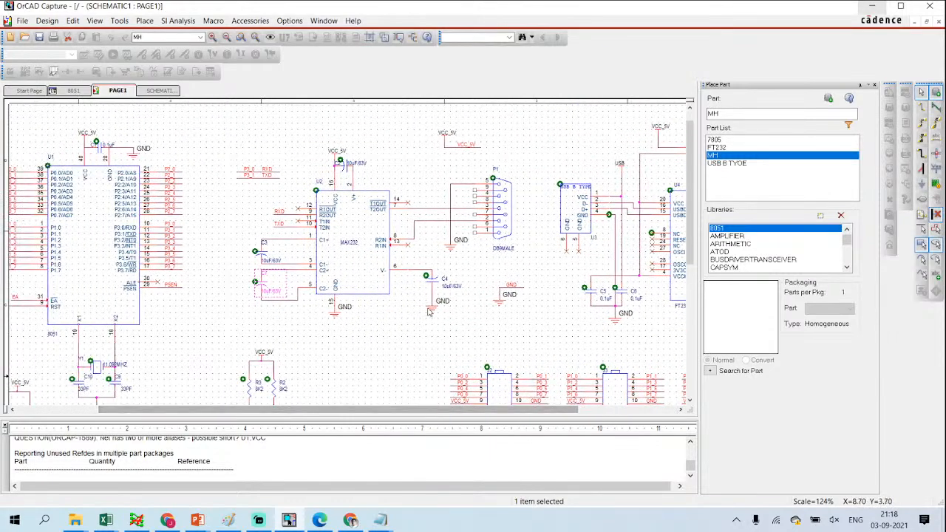
pyautogui.doubleClick(436, 282)
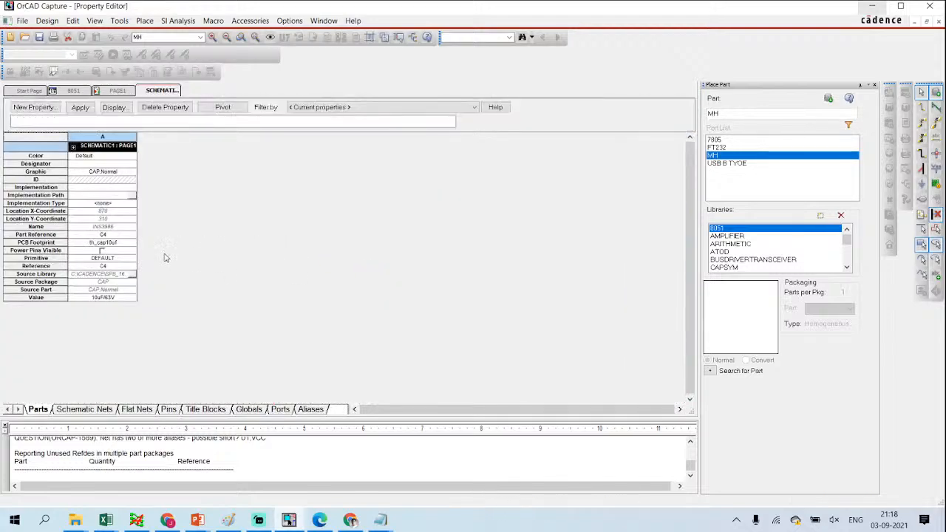
pyautogui.click(119, 91)
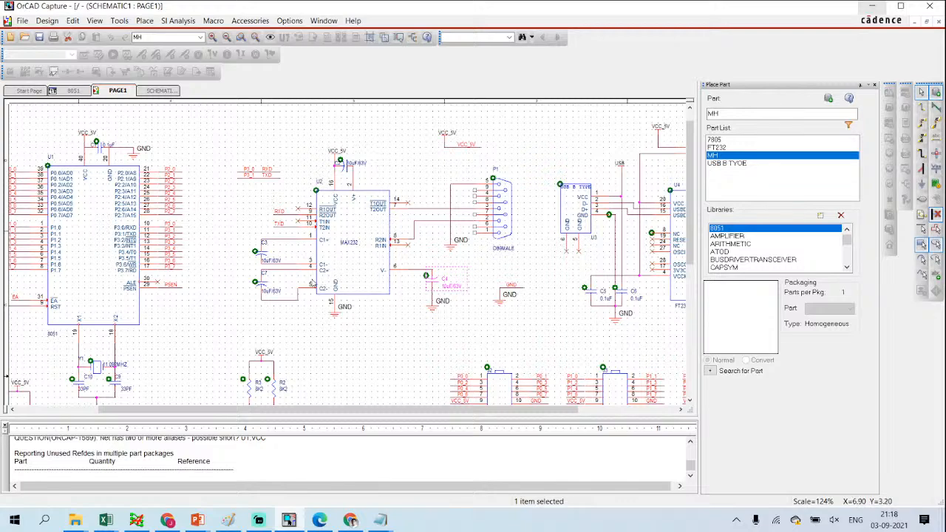
# Step: Look over the 8051, power supply, mounting hole and connector sections of PAGE1 once more
pyautogui.moveTo(351, 411); pyautogui.dragTo(167, 411)
pyautogui.scroll(-5, 115, 319)
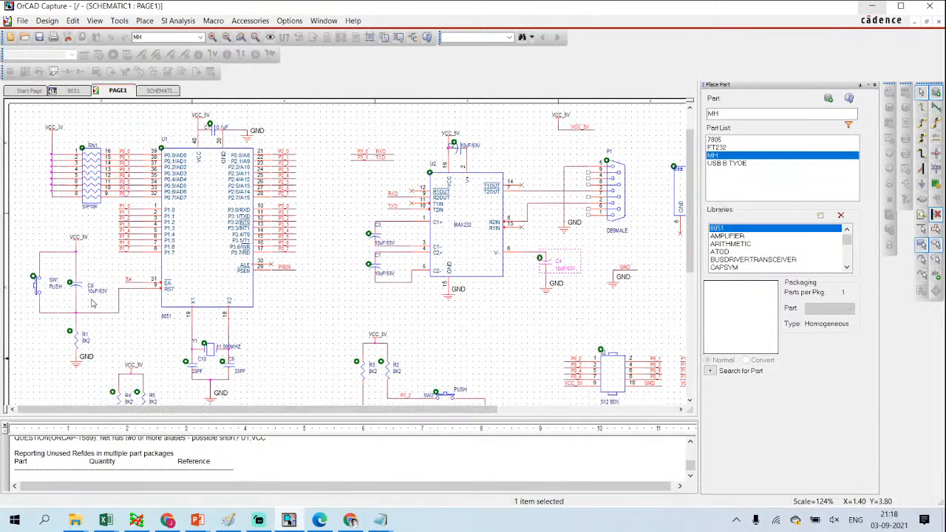
pyautogui.scroll(-9, 379, 296)
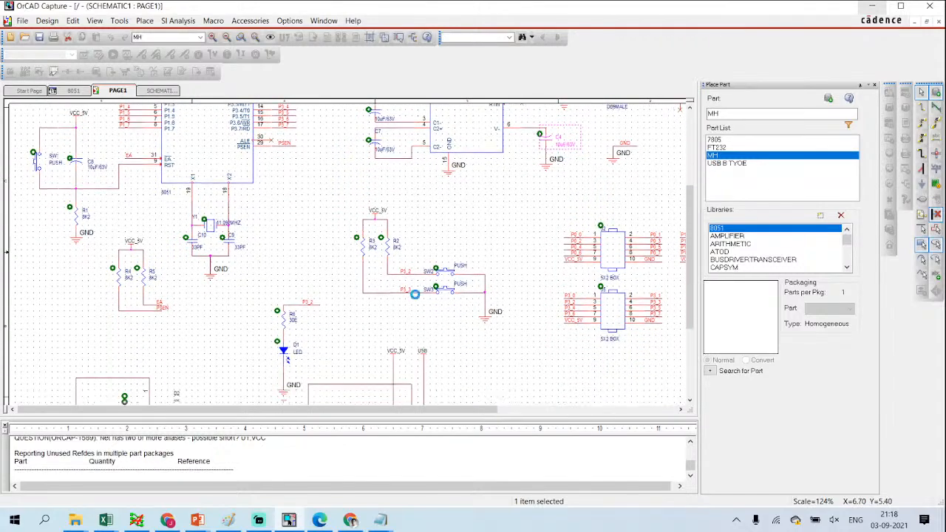
pyautogui.scroll(-2, 415, 299)
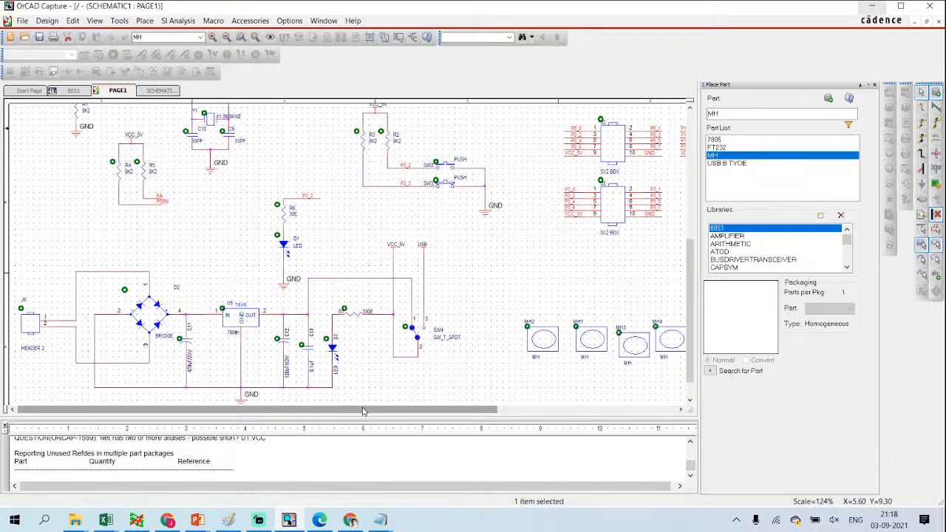
pyautogui.moveTo(362, 412); pyautogui.dragTo(446, 406)
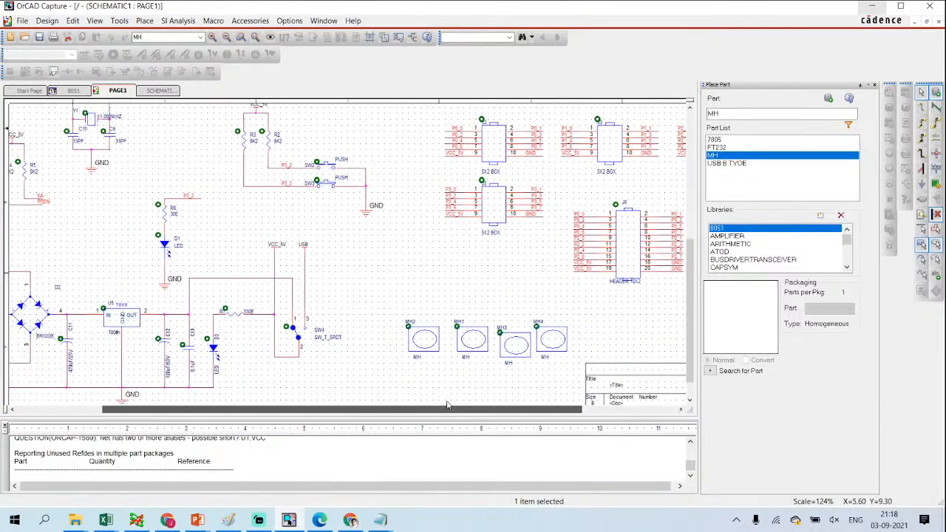
pyautogui.scroll(3, 292, 122)
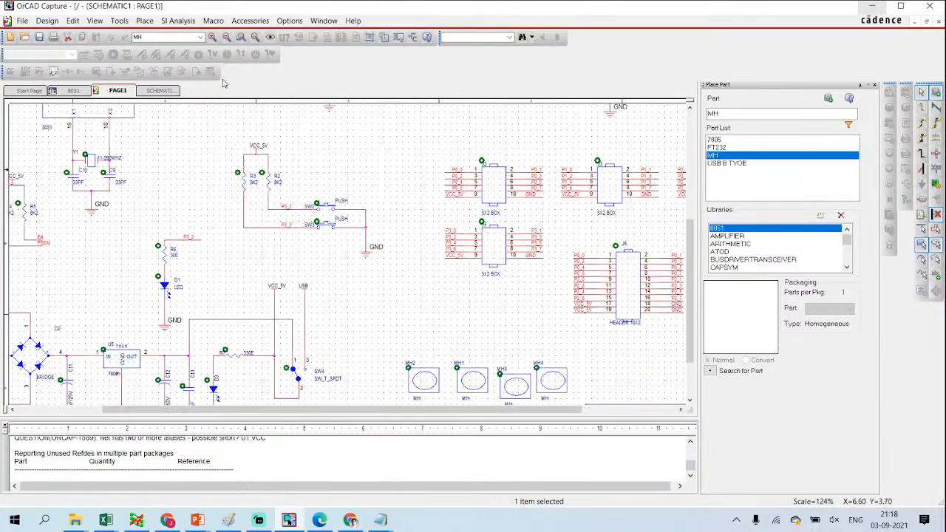
# Step: Generate a bill of materials for the entire 8051 design from the project view
pyautogui.click(39, 91)
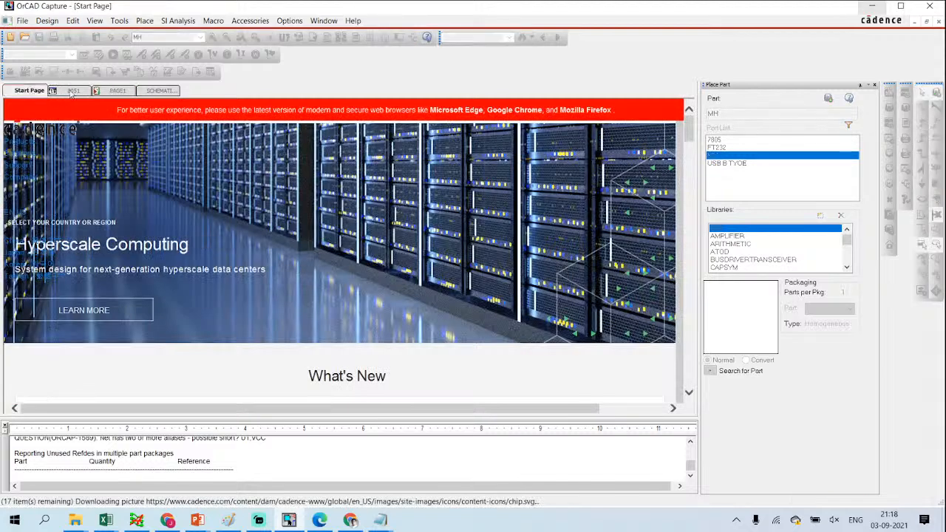
pyautogui.click(74, 90)
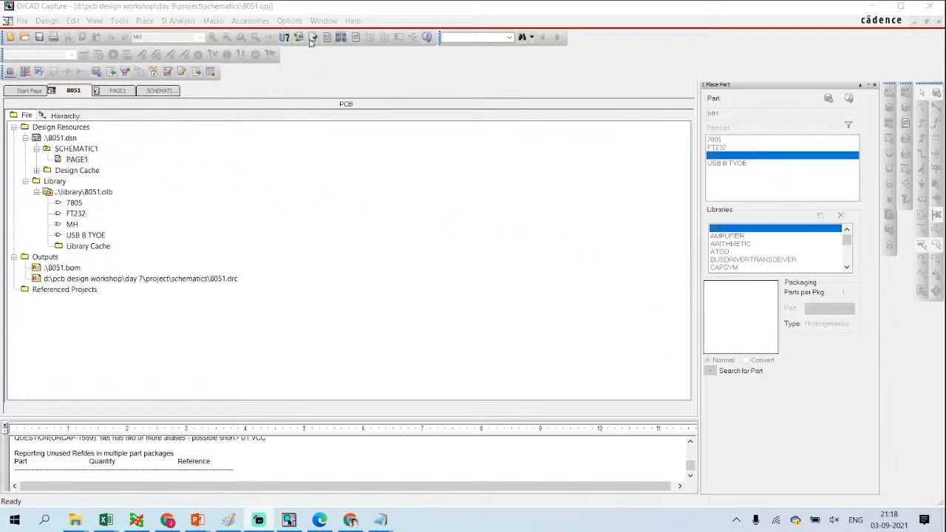
pyautogui.click(353, 38)
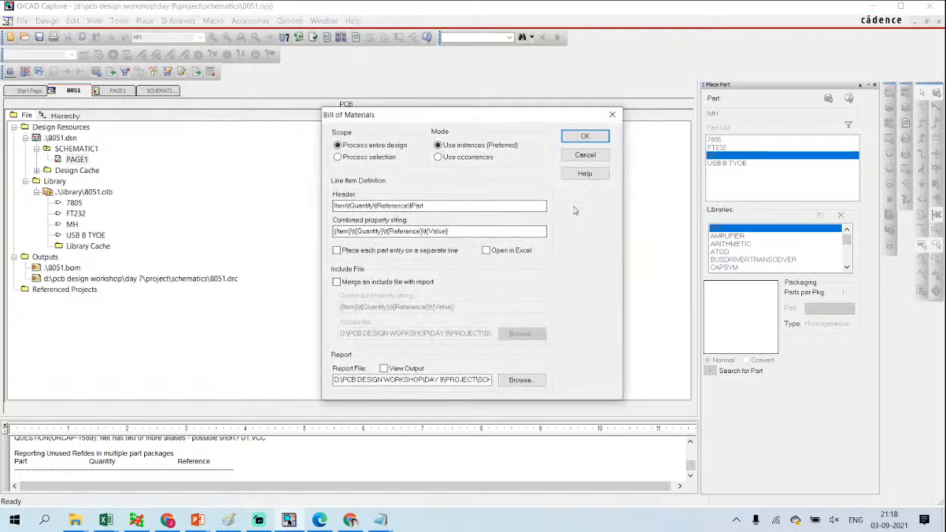
pyautogui.click(585, 136)
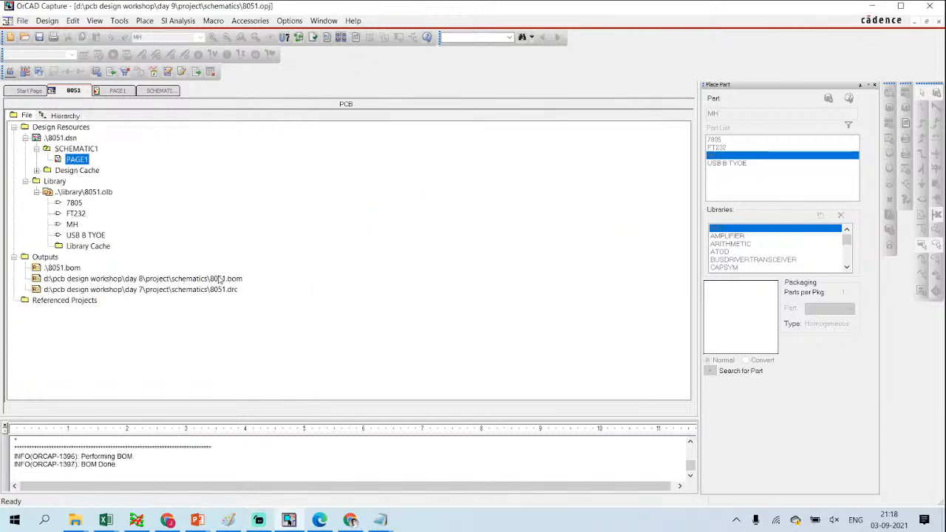
# Step: Regenerate the bill of materials for the entire design with the Open in Excel option enabled
pyautogui.click(355, 38)
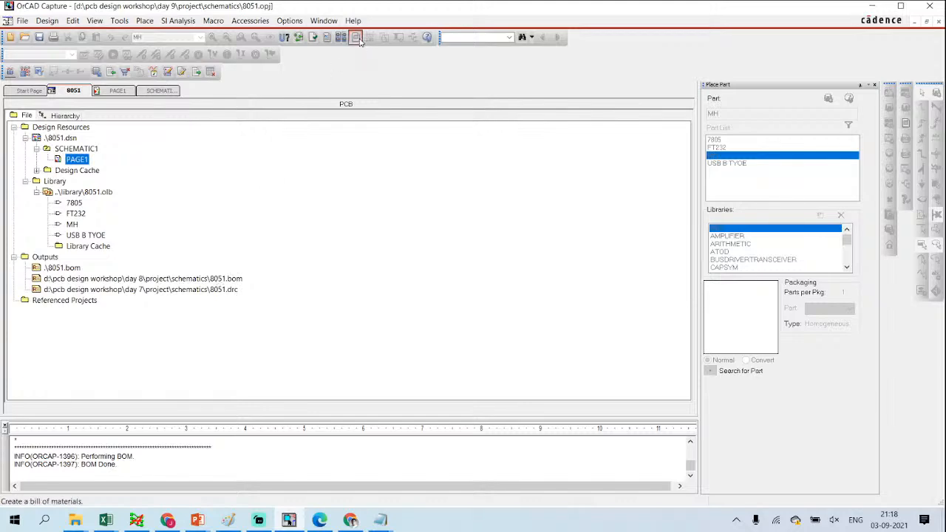
pyautogui.click(486, 249)
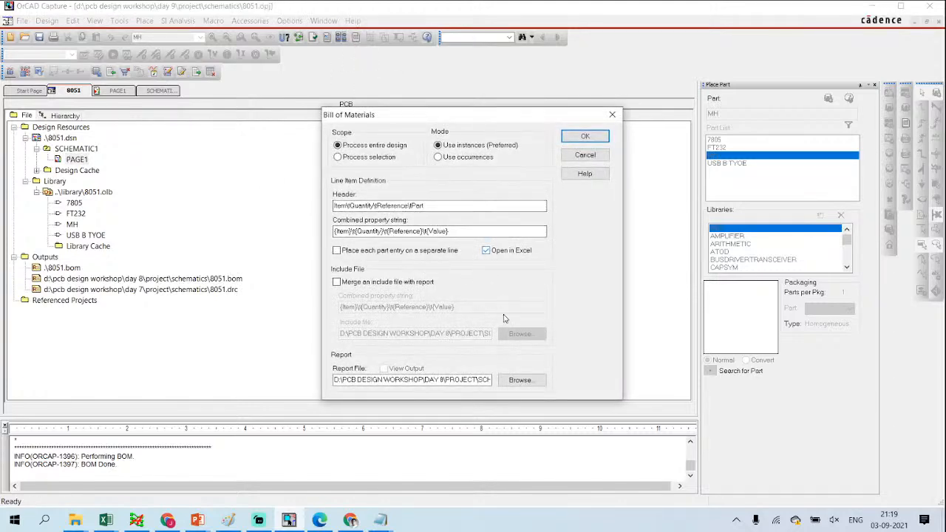
pyautogui.click(585, 137)
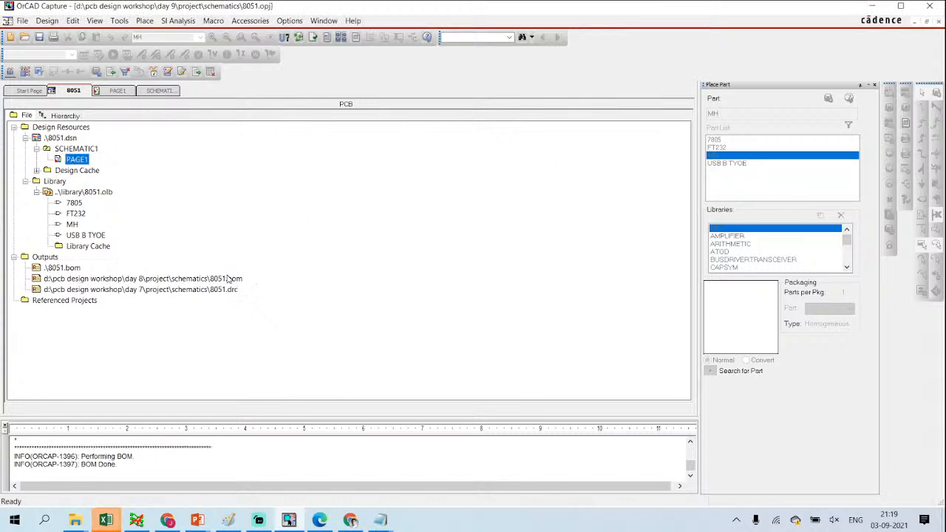
# Step: Switch to 8051.BOM in Excel and widen the Reference column to read the full list of part references
pyautogui.moveTo(105, 521)
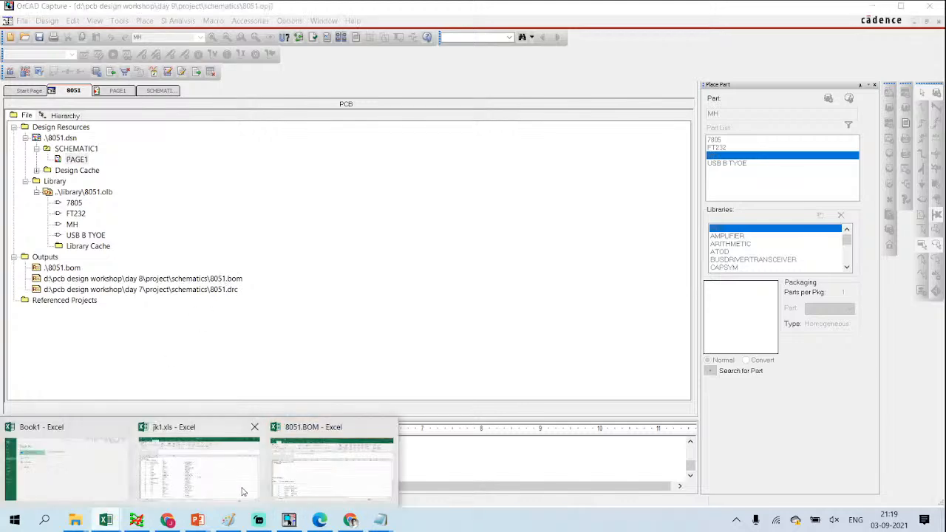
pyautogui.click(303, 473)
pyautogui.scroll(-4, 281, 417)
pyautogui.scroll(1, 230, 285)
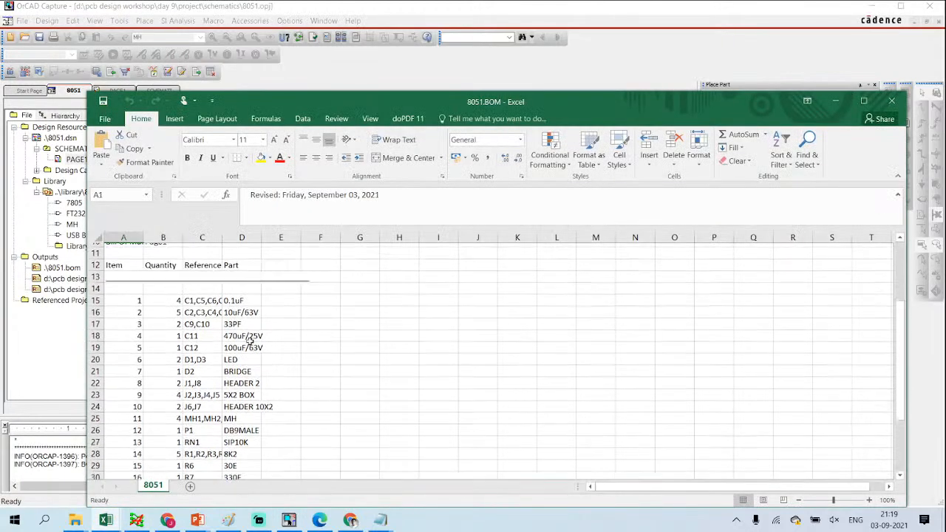
pyautogui.moveTo(222, 237); pyautogui.dragTo(291, 237)
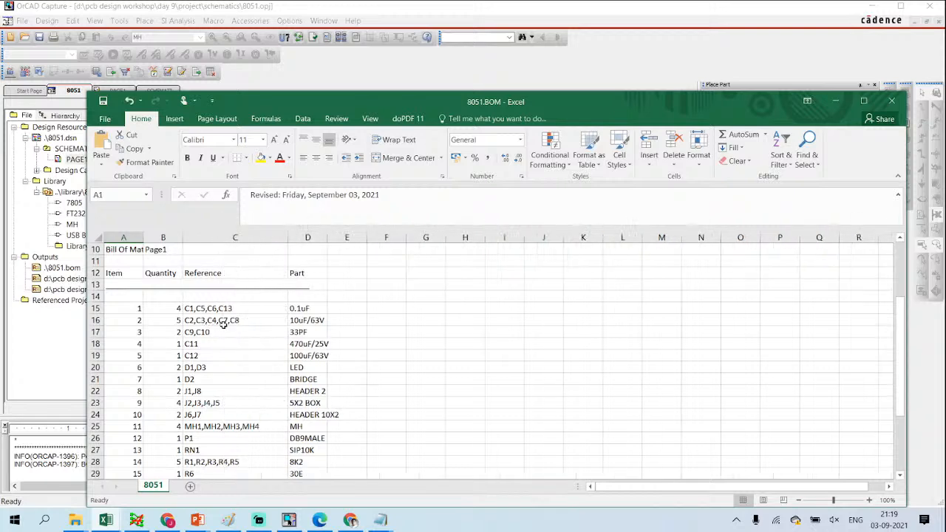
# Step: Return to OrCAD Capture, look over the 8051 section of PAGE1 and review C4's properties in the Property Editor
pyautogui.click(66, 335)
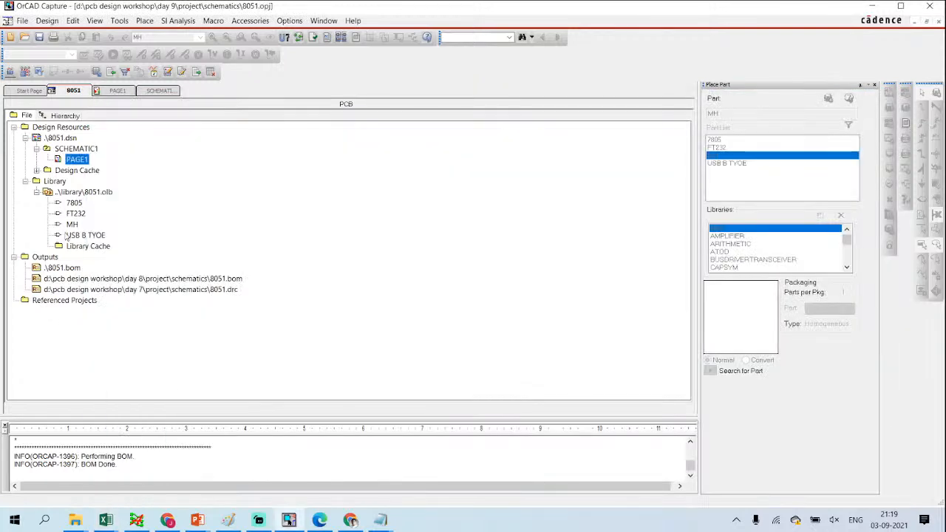
pyautogui.doubleClick(78, 160)
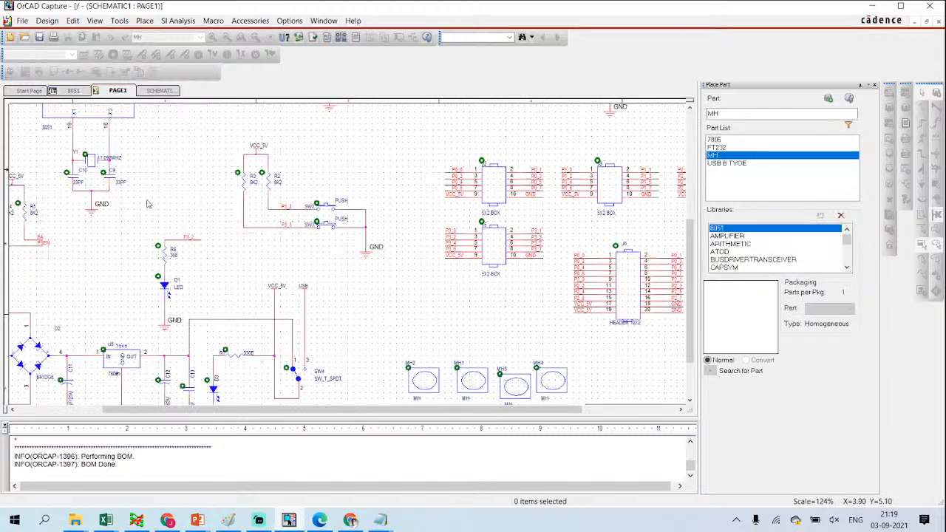
pyautogui.keyDown('ctrl'); pyautogui.scroll(-1, 244, 249); pyautogui.keyUp('ctrl')
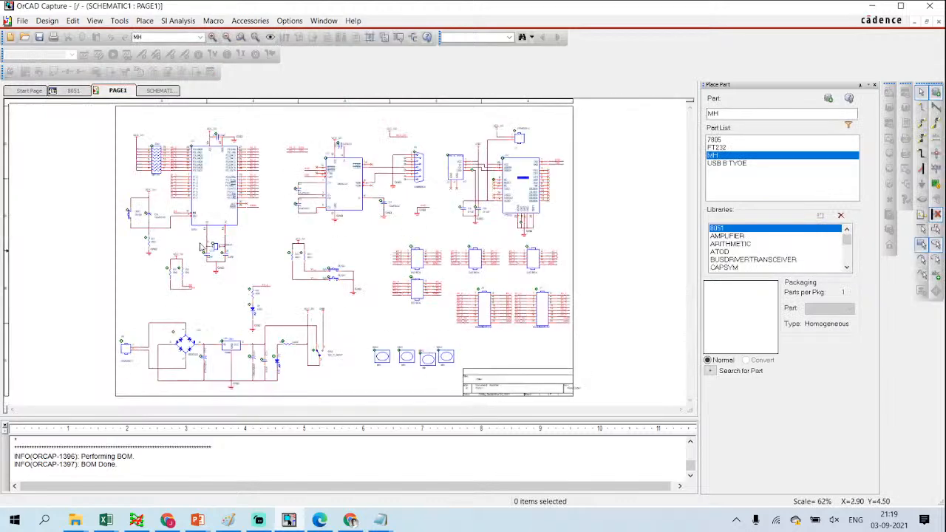
pyautogui.keyDown('ctrl'); pyautogui.scroll(1, 168, 239); pyautogui.keyUp('ctrl')
pyautogui.scroll(-1, 80, 256)
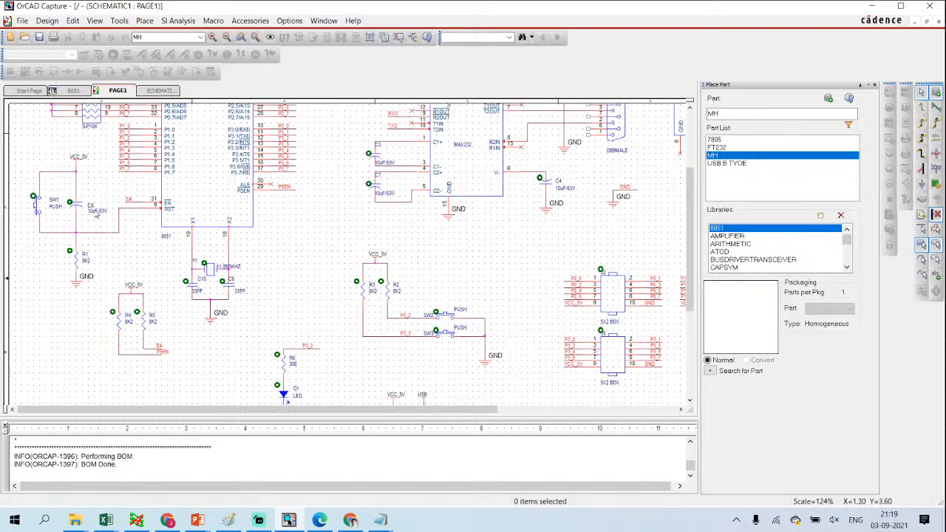
pyautogui.scroll(-1, 137, 219)
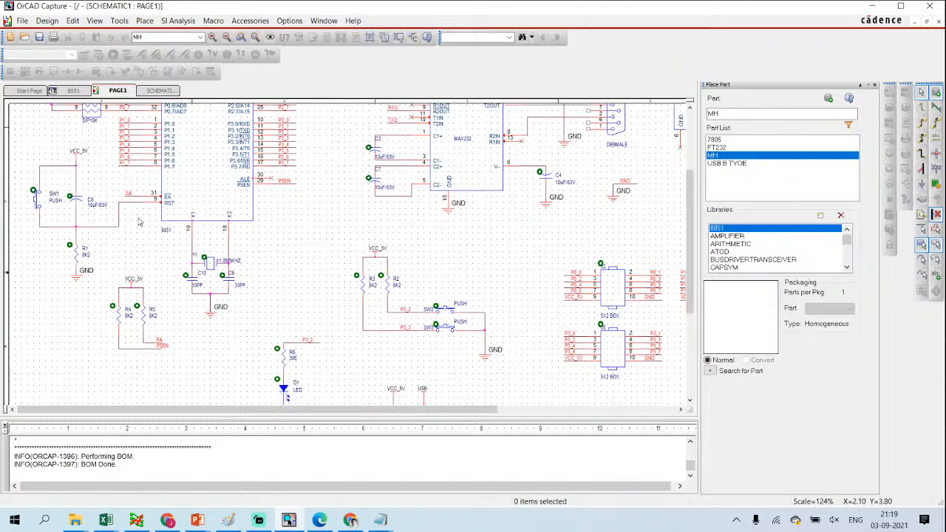
pyautogui.click(160, 91)
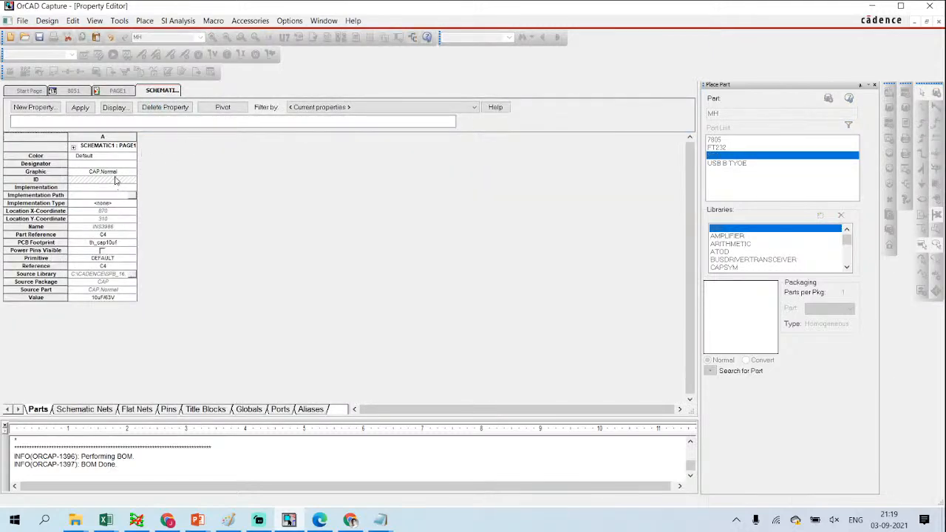
pyautogui.click(117, 91)
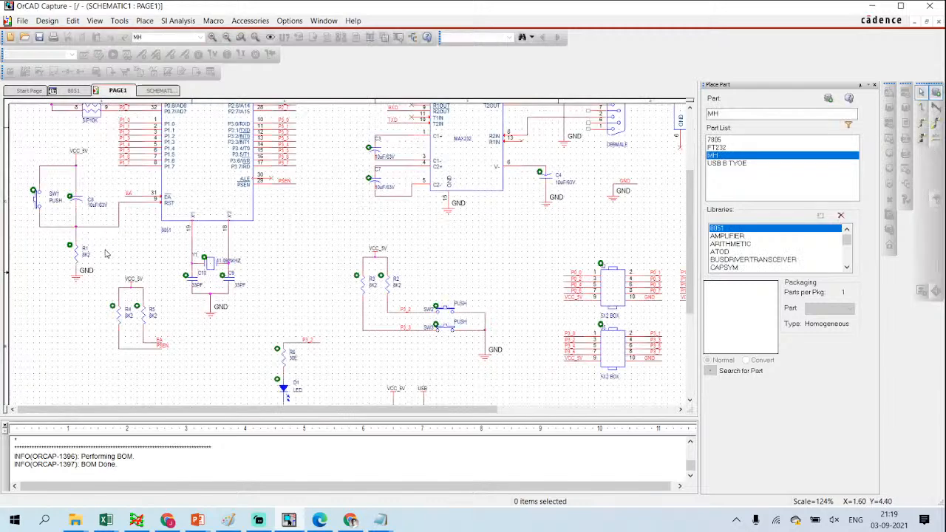
# Step: Examine capacitor C8, the crystal circuit, the power supply and the MAX232 capacitors on PAGE1
pyautogui.keyDown('ctrl'); pyautogui.scroll(2, 106, 251); pyautogui.keyUp('ctrl')
pyautogui.keyDown('ctrl'); pyautogui.scroll(-3, 359, 243); pyautogui.keyUp('ctrl')
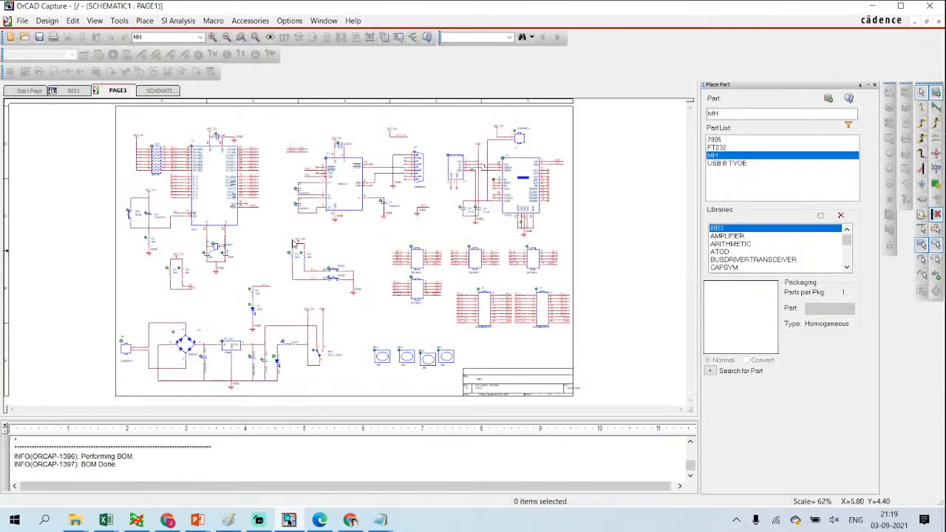
pyautogui.keyDown('ctrl'); pyautogui.scroll(4, 252, 255); pyautogui.keyUp('ctrl')
pyautogui.click(158, 251)
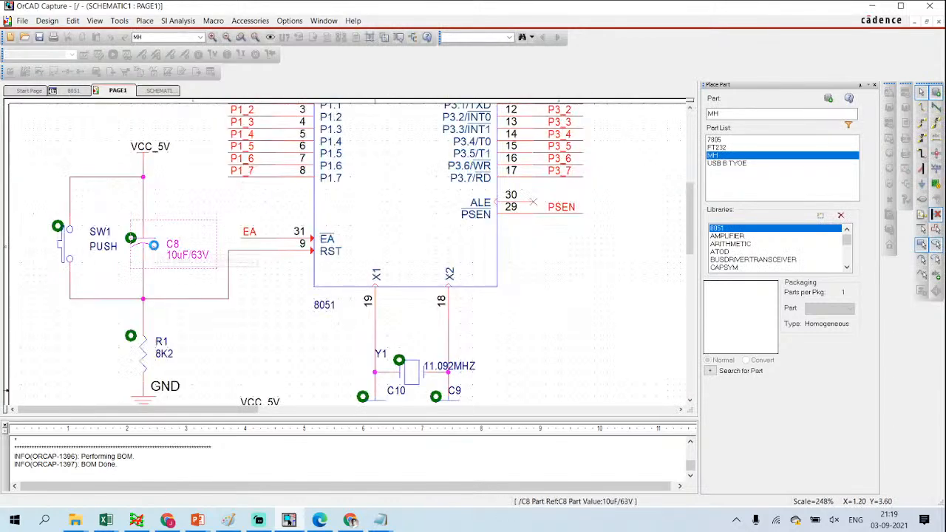
pyautogui.scroll(-1, 477, 275)
pyautogui.scroll(-6, 477, 275)
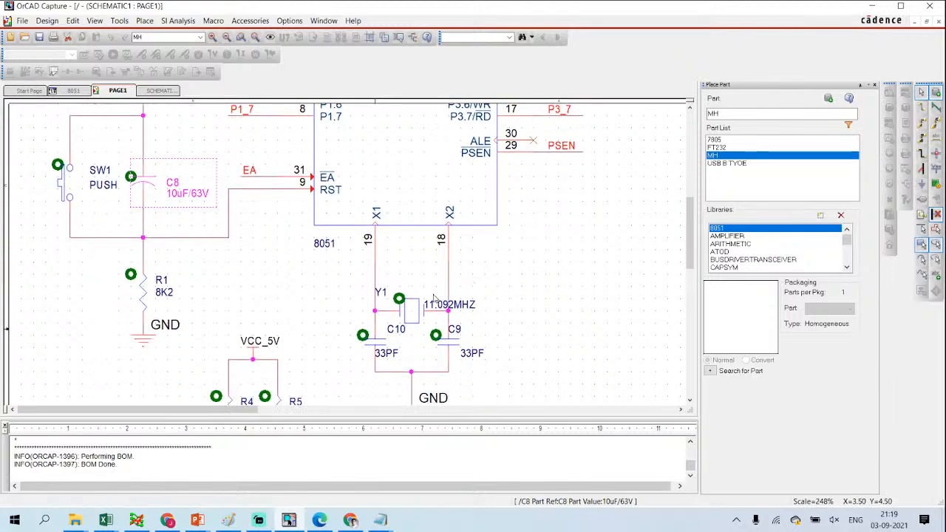
pyautogui.scroll(-12, 434, 300)
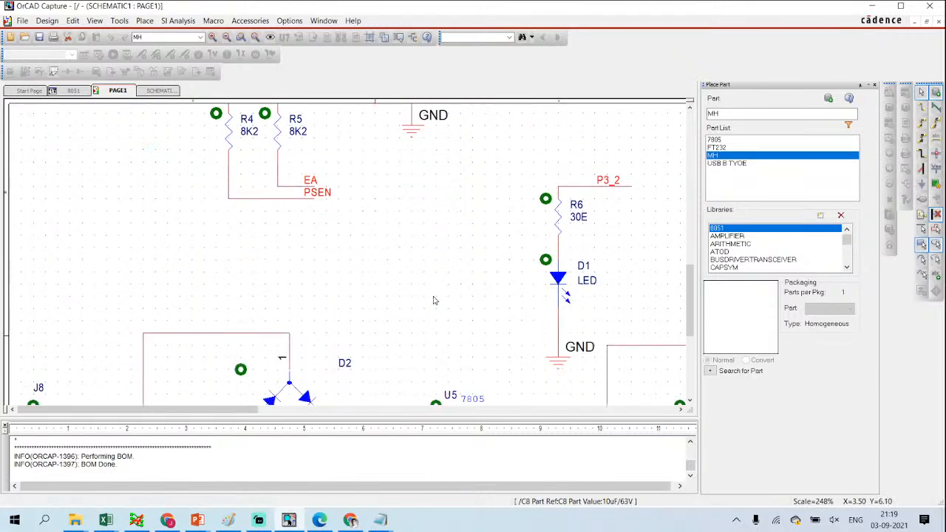
pyautogui.scroll(-2, 414, 332)
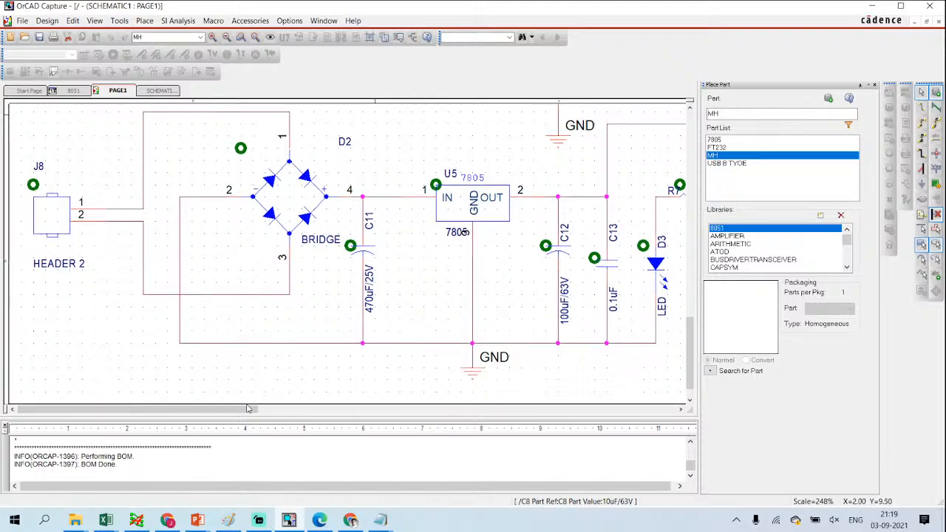
pyautogui.moveTo(244, 409); pyautogui.dragTo(411, 416)
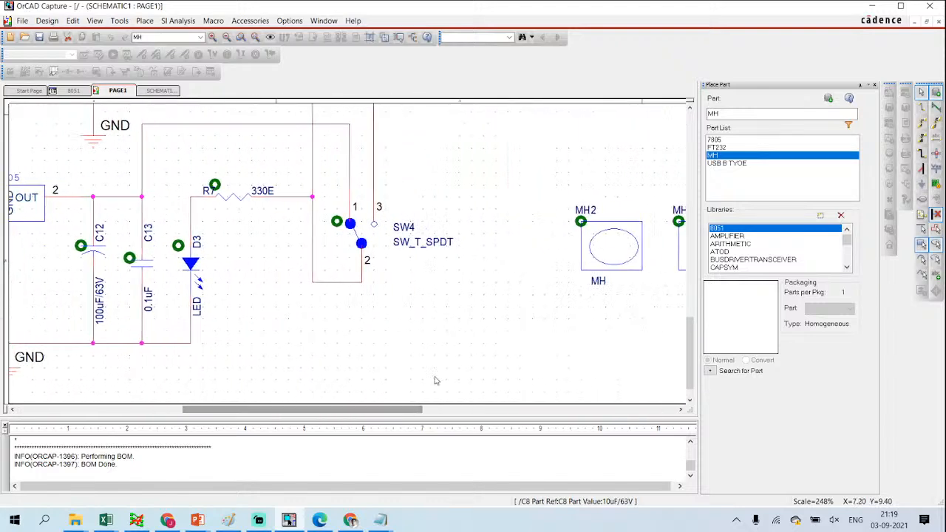
pyautogui.scroll(15, 475, 311)
pyautogui.scroll(20, 475, 310)
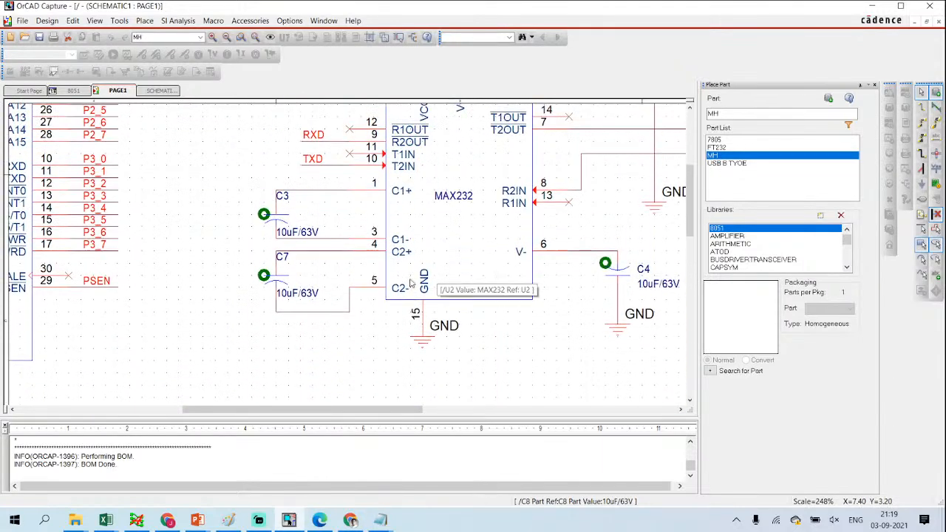
pyautogui.scroll(1, 494, 275)
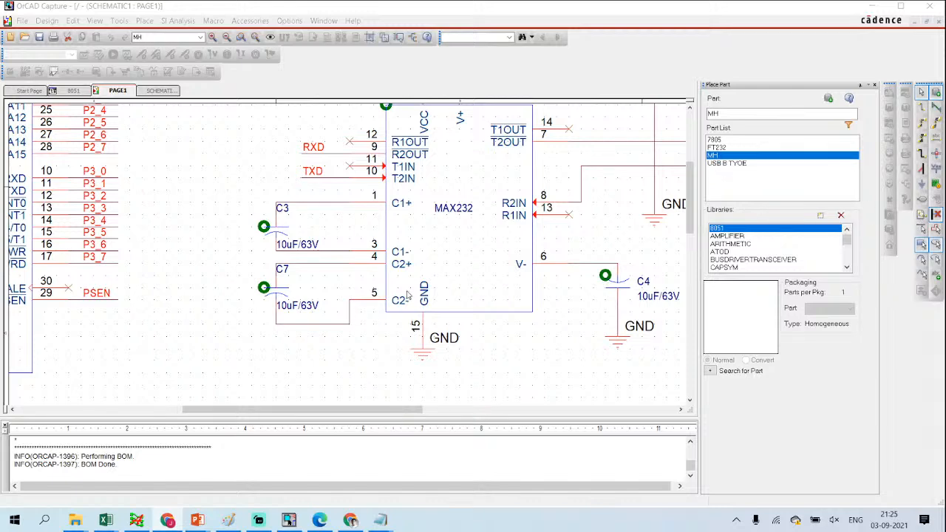
pyautogui.scroll(-1, 407, 296)
pyautogui.scroll(-1, 408, 296)
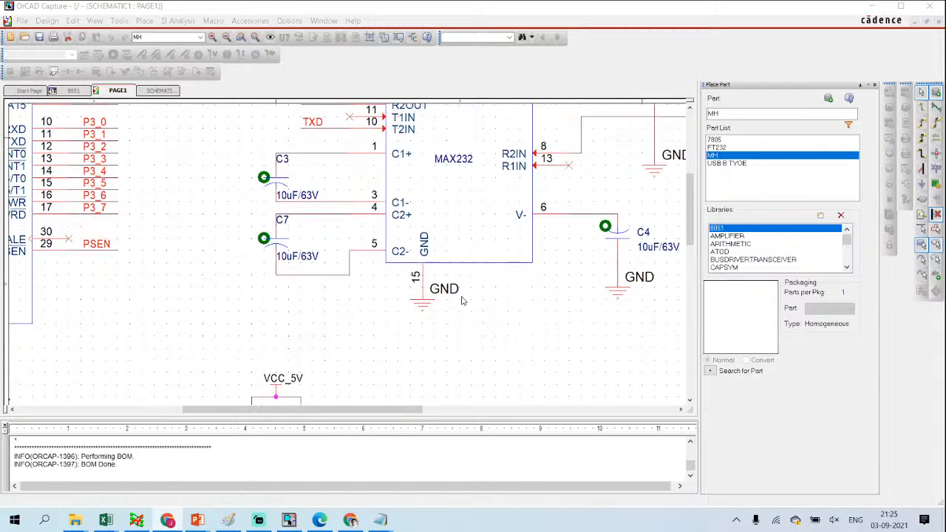
pyautogui.scroll(-1, 388, 371)
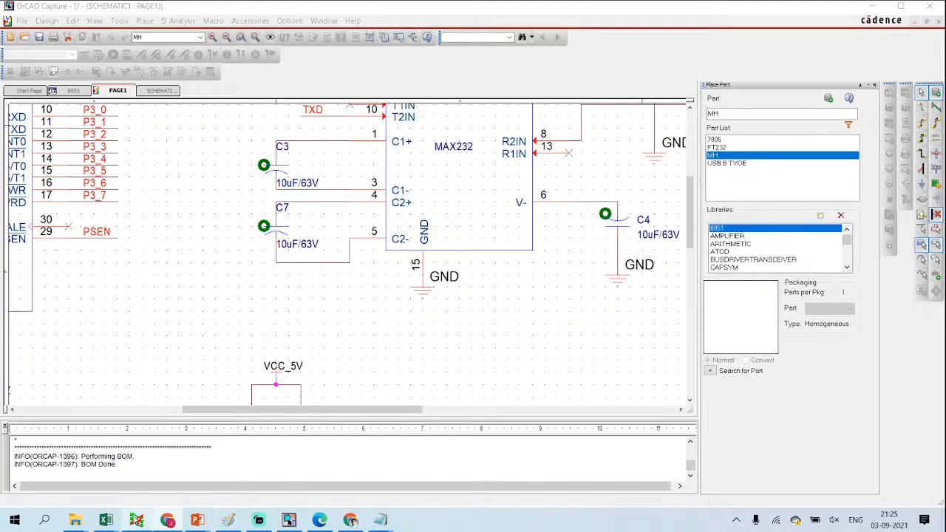
# Step: Switch to jk1.xls in Excel and copy the footprint name cap_th001ufo from the 33PF row for C9 and C10
pyautogui.moveTo(107, 521)
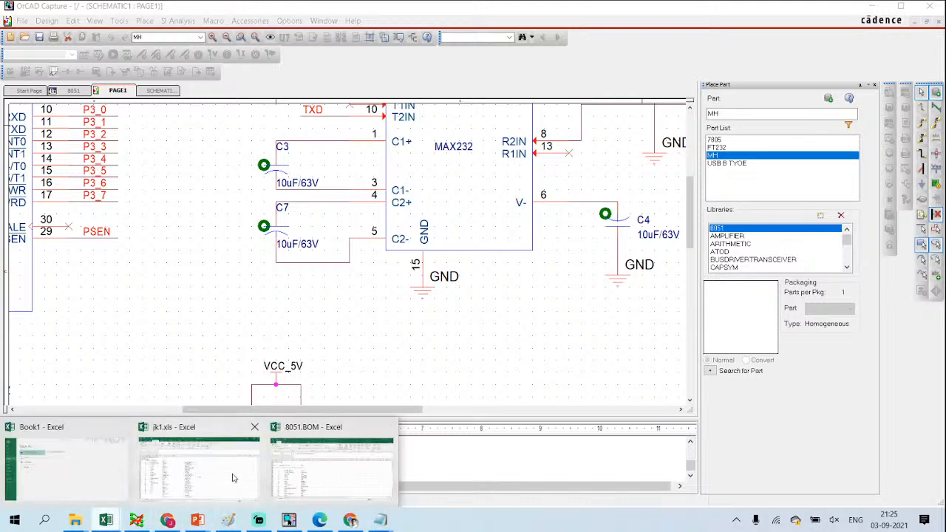
pyautogui.moveTo(247, 475)
pyautogui.moveTo(298, 475)
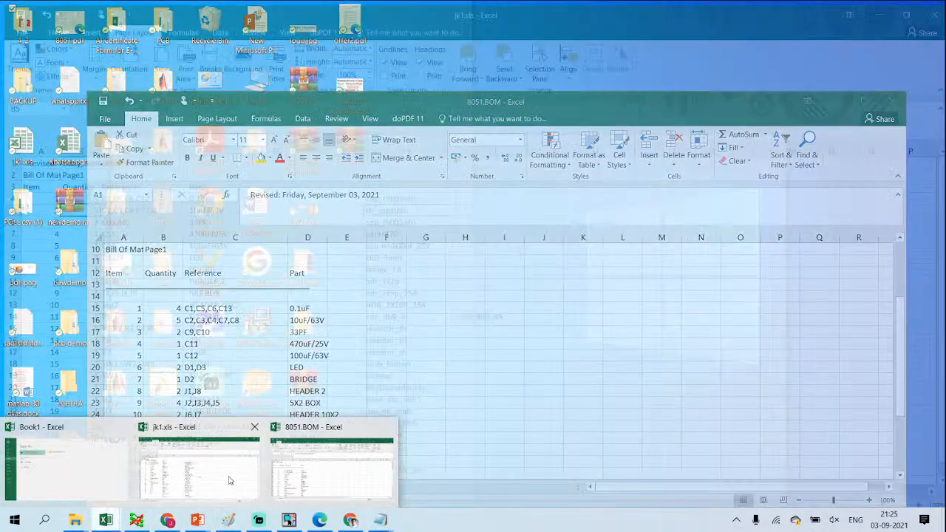
pyautogui.click(222, 473)
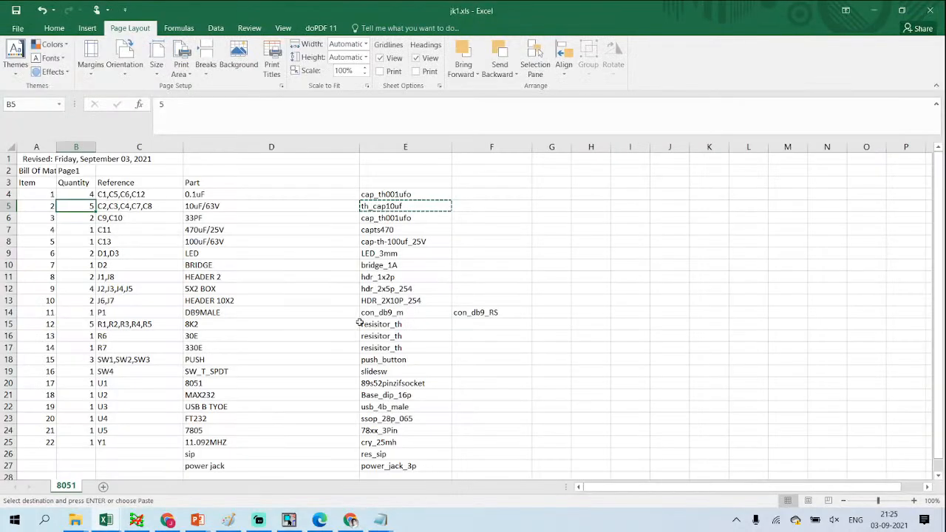
pyautogui.click(392, 220)
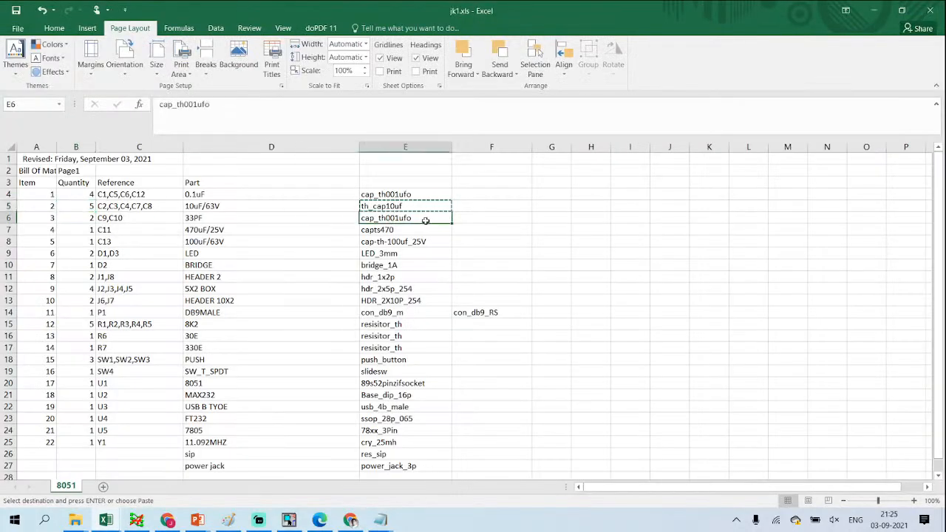
pyautogui.click(408, 208)
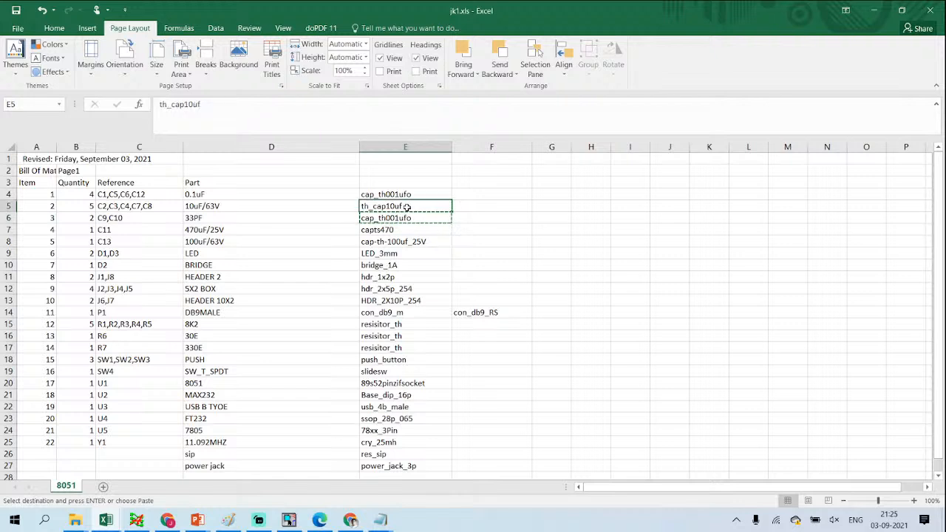
pyautogui.hotkey('ctrl', 'c')
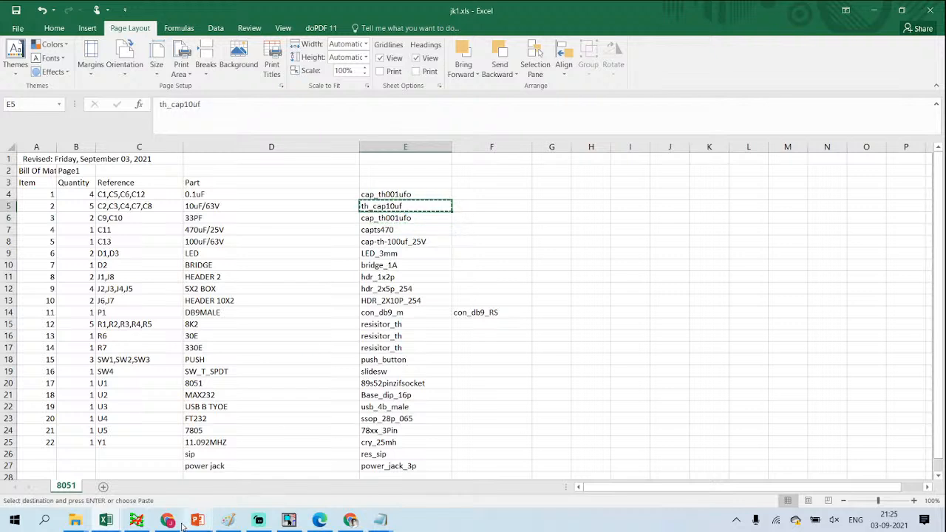
pyautogui.click(412, 218)
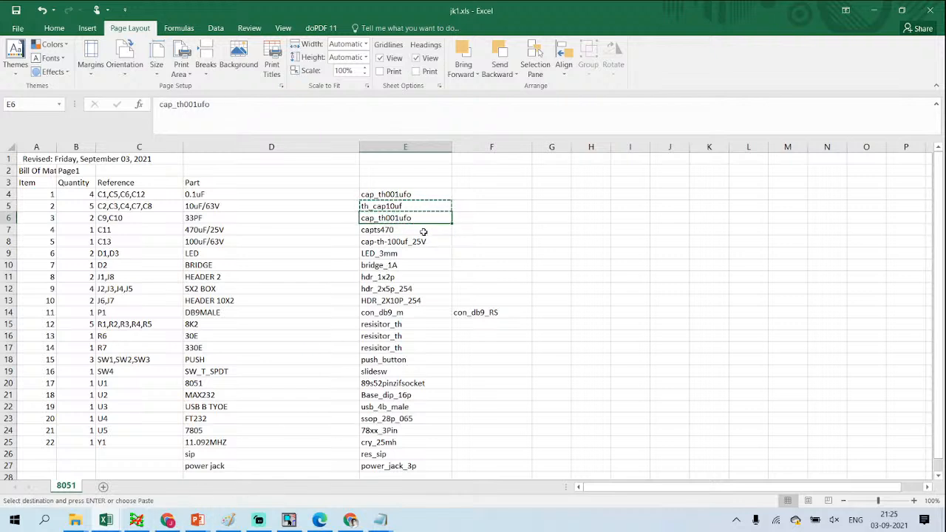
pyautogui.hotkey('ctrl', 'c')
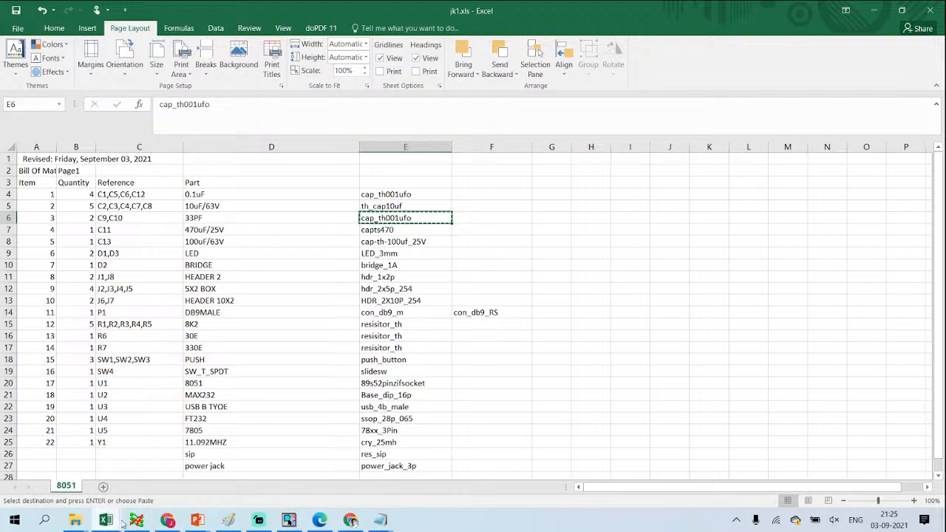
# Step: Switch to OrCAD Capture, set the PCB Footprint of crystal capacitor C10 to cap_th001ufo and apply the change to the design
pyautogui.click(255, 458)
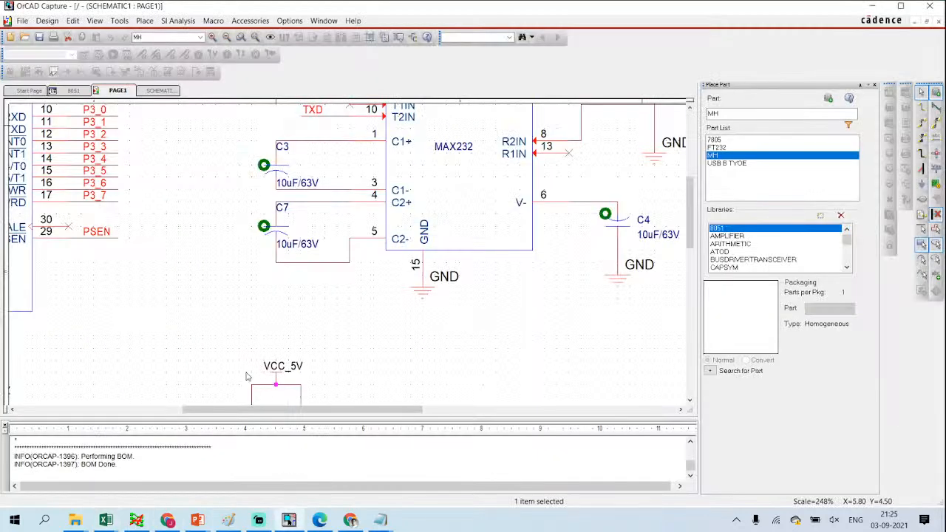
pyautogui.keyDown('ctrl'); pyautogui.scroll(-4, 247, 377); pyautogui.keyUp('ctrl')
pyautogui.keyDown('ctrl'); pyautogui.scroll(6, 348, 259); pyautogui.keyUp('ctrl')
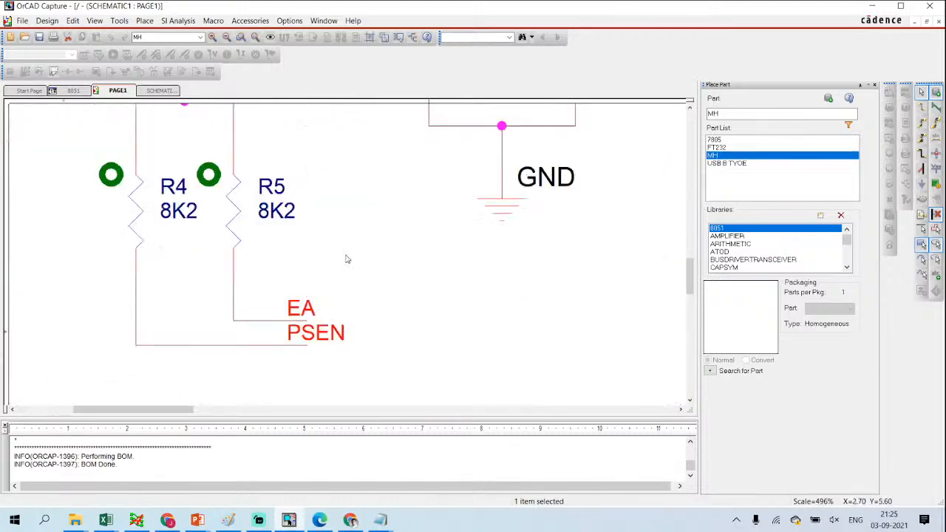
pyautogui.scroll(5, 433, 235)
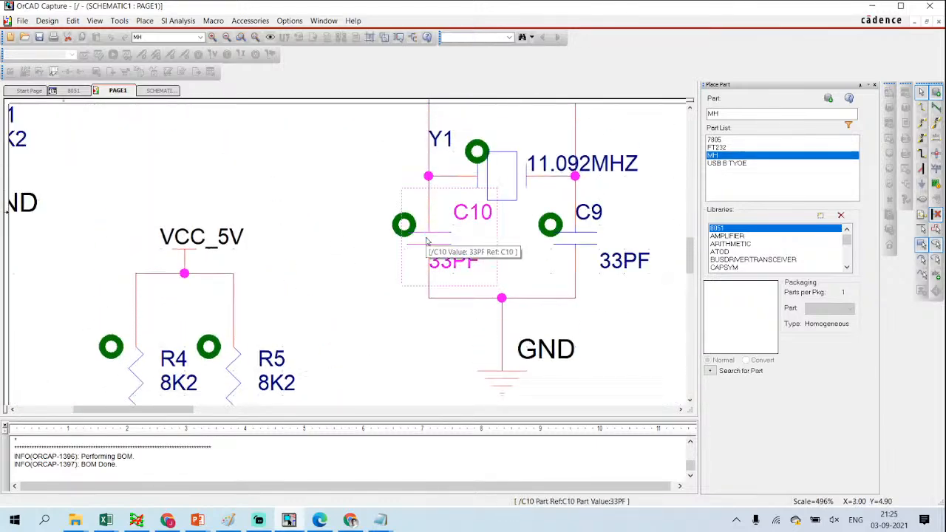
pyautogui.doubleClick(427, 241)
pyautogui.click(114, 243)
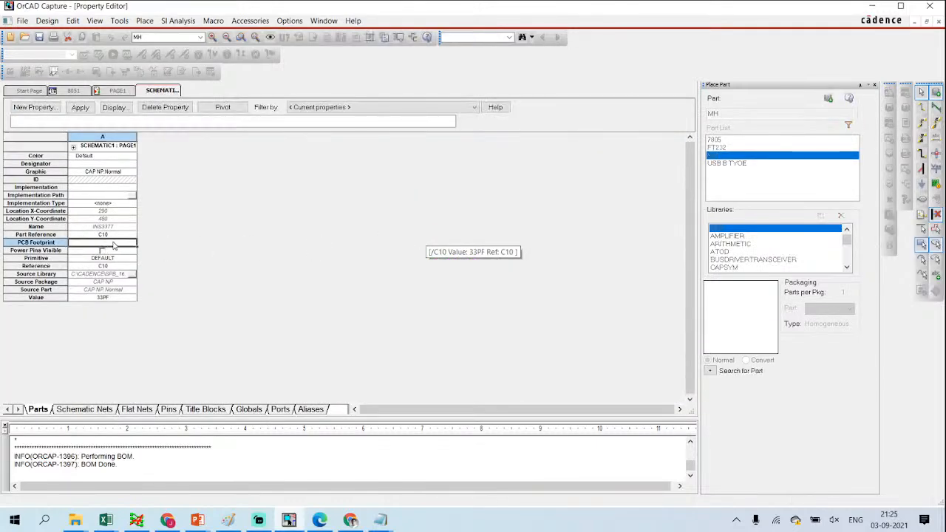
pyautogui.hotkey('ctrl', 'v')
pyautogui.hotkey('ctrl', 's')
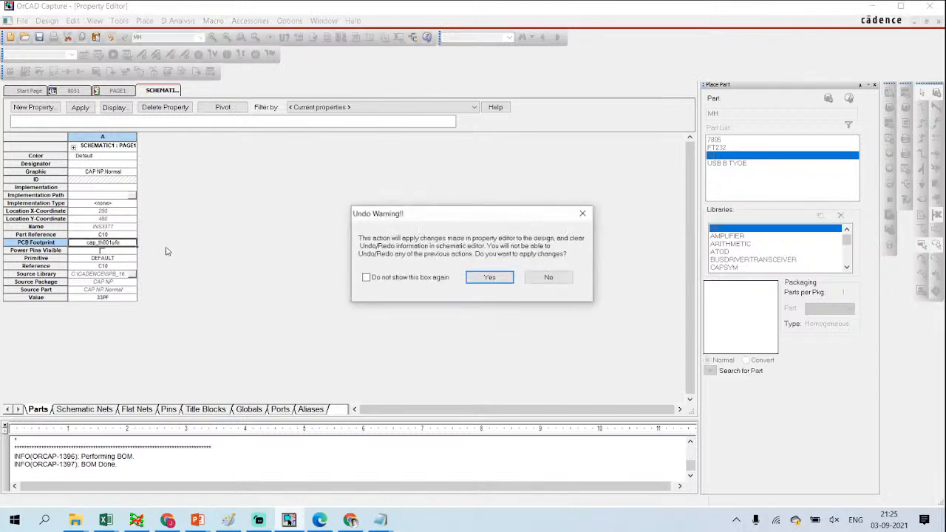
pyautogui.click(489, 278)
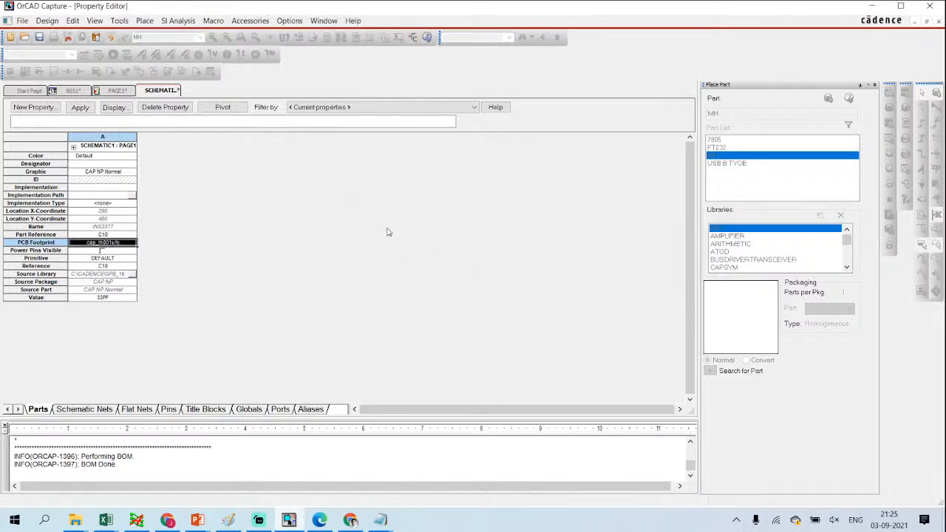
# Step: Set the PCB Footprint of crystal capacitor C9 to cap_th001ufo and return to PAGE1
pyautogui.click(118, 91)
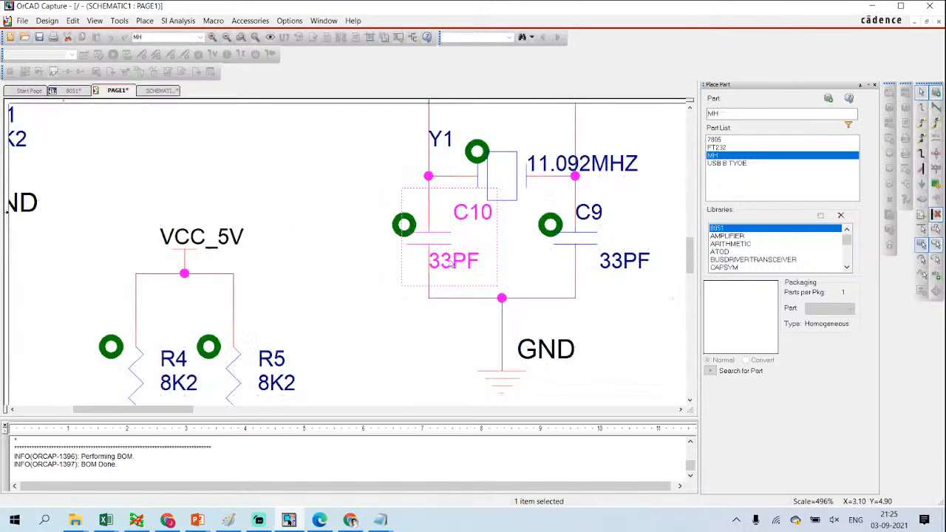
pyautogui.click(583, 243)
pyautogui.doubleClick(582, 244)
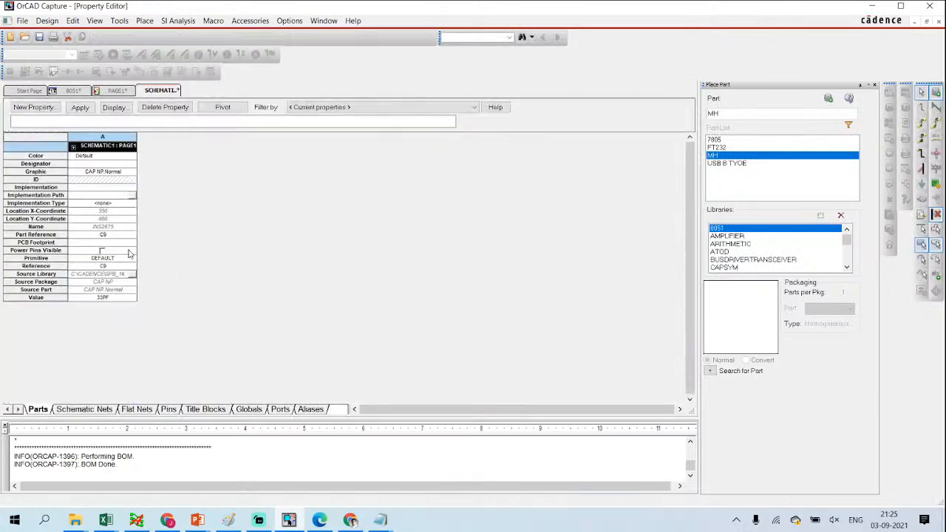
pyautogui.hotkey('ctrl', 'v')
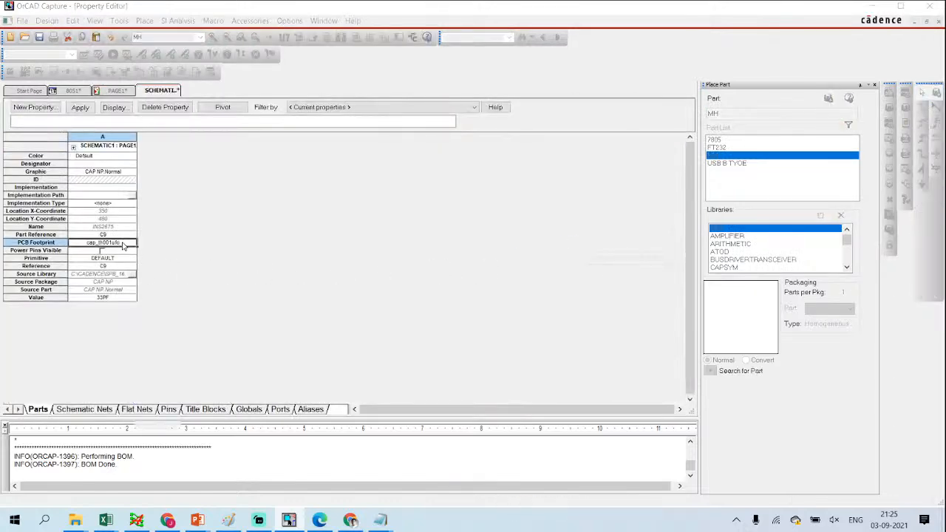
pyautogui.press('Return')
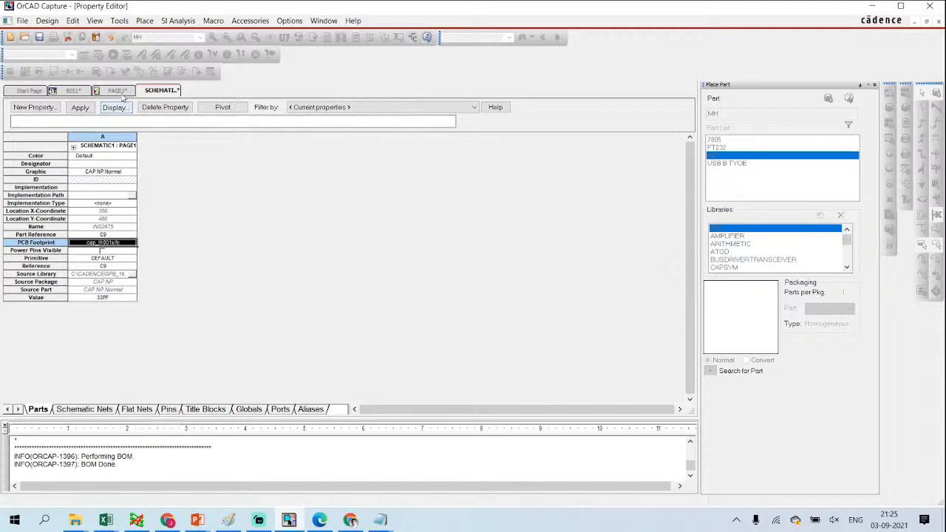
pyautogui.click(118, 91)
pyautogui.scroll(-2, 251, 247)
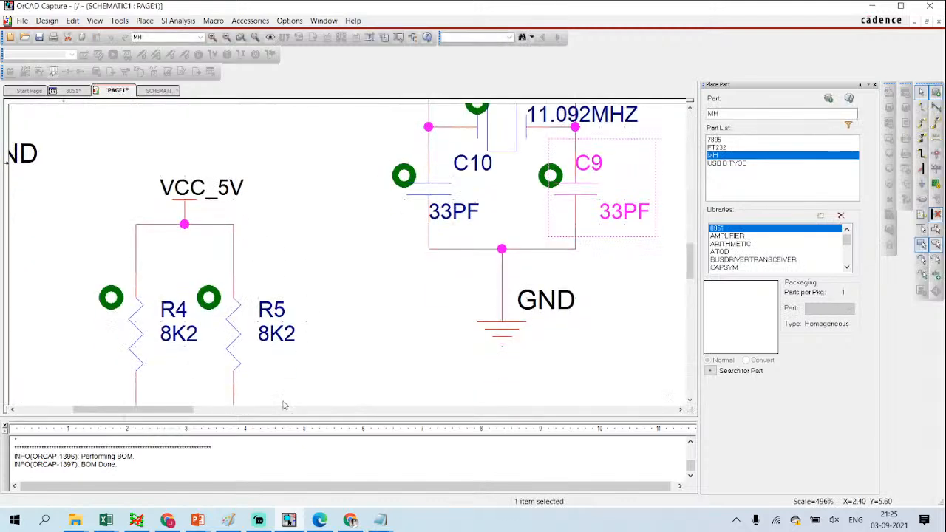
# Step: Switch to jk1.xls in Excel and copy the footprint name capts470 from the 470uF/25V row for C11
pyautogui.moveTo(295, 520)
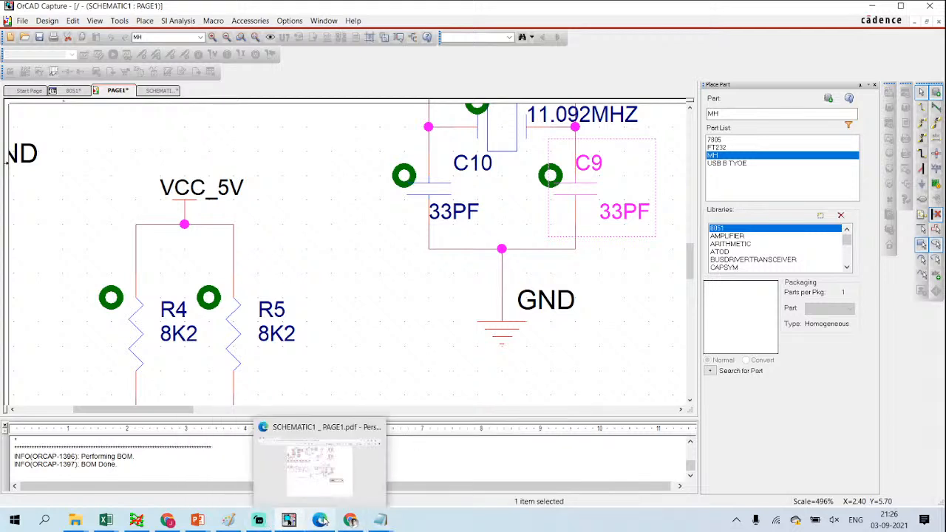
pyautogui.click(108, 521)
pyautogui.click(321, 484)
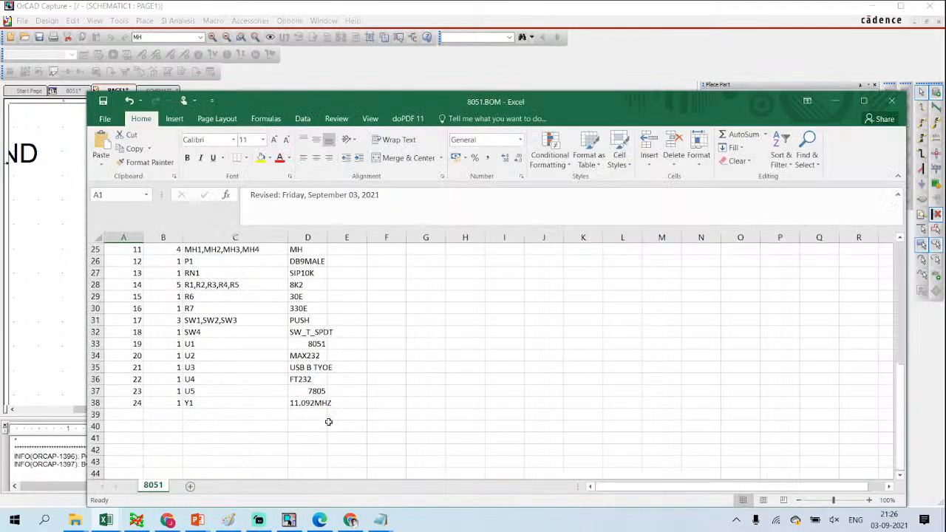
pyautogui.click(108, 521)
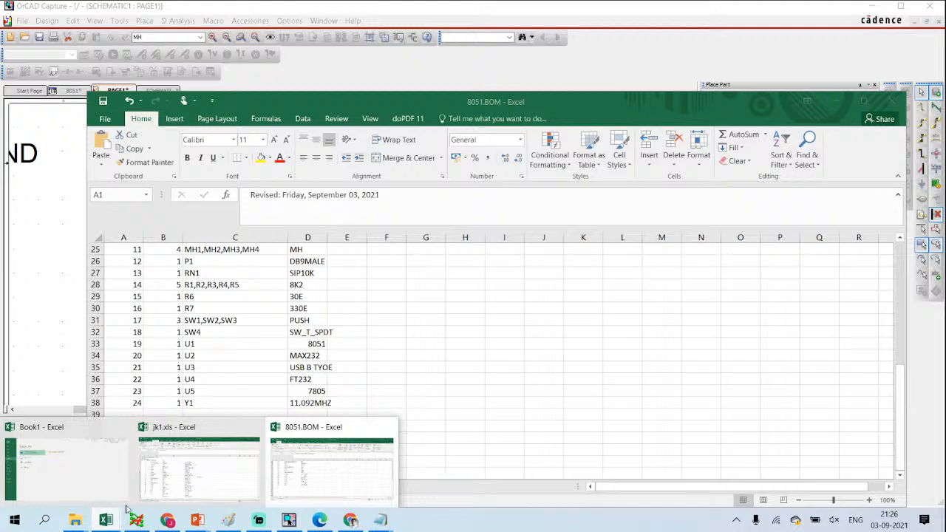
pyautogui.click(208, 489)
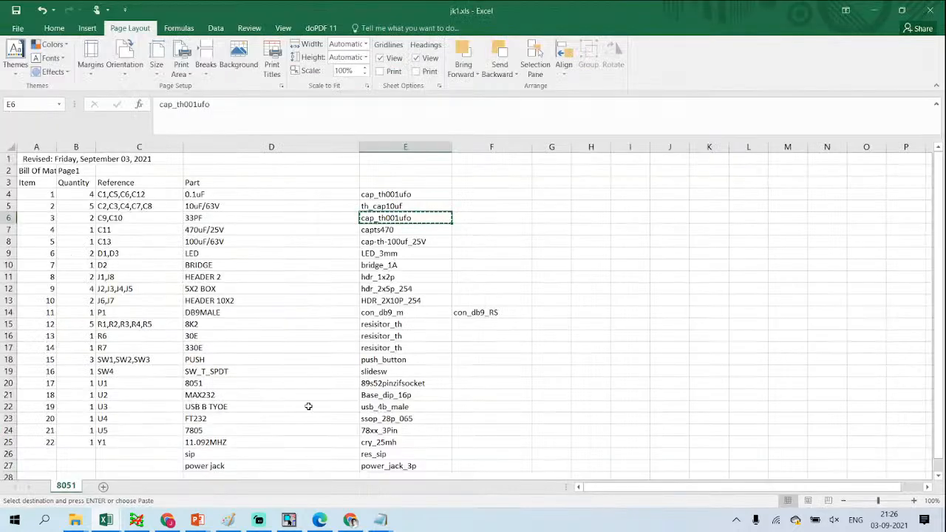
pyautogui.click(404, 232)
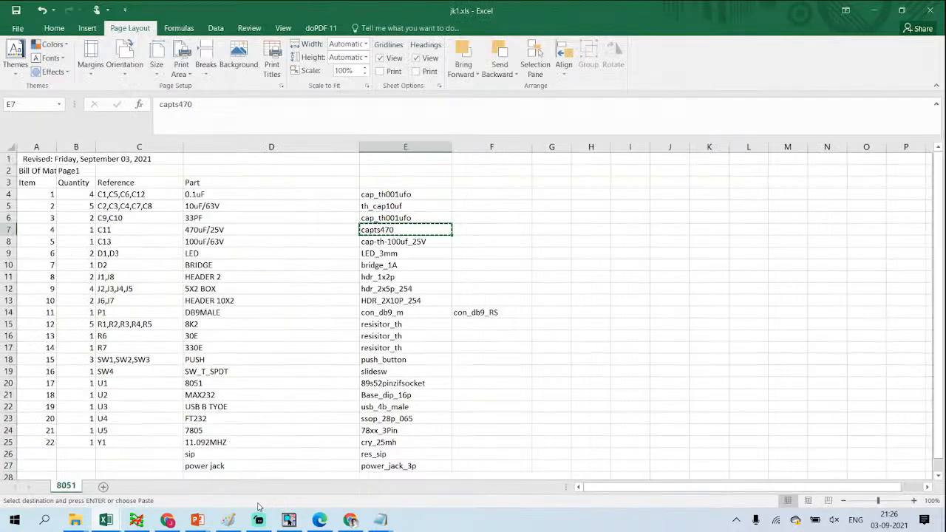
# Step: Return to OrCAD Capture and locate the 470uF/25V capacitor C11 in the power supply section of PAGE1
pyautogui.moveTo(135, 525)
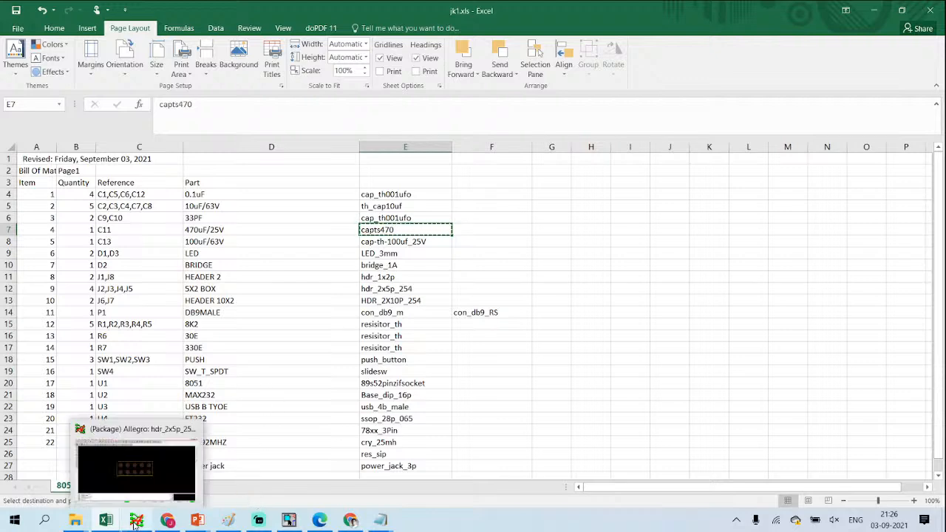
pyautogui.click(289, 520)
pyautogui.scroll(-2, 228, 359)
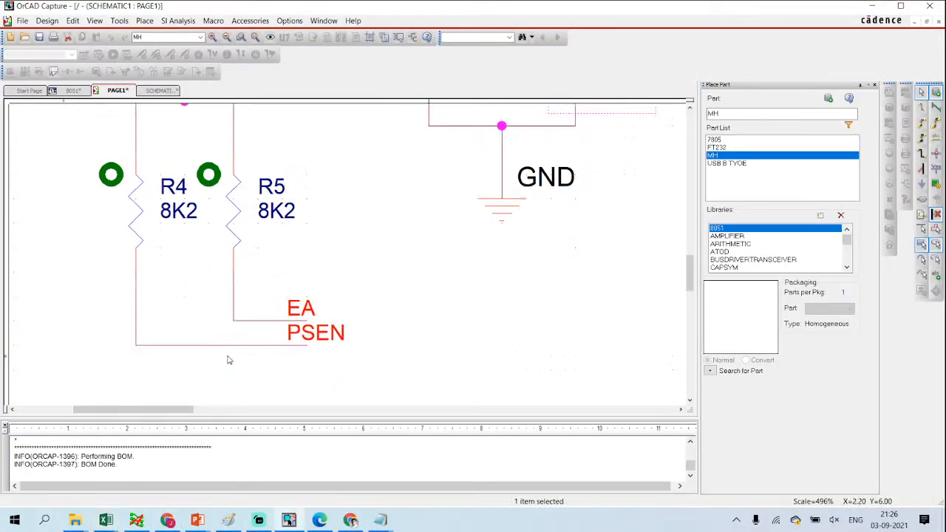
pyautogui.keyDown('ctrl'); pyautogui.scroll(-2, 227, 355); pyautogui.keyUp('ctrl')
pyautogui.scroll(-2, 397, 237)
pyautogui.keyDown('ctrl'); pyautogui.scroll(2, 397, 238); pyautogui.keyUp('ctrl')
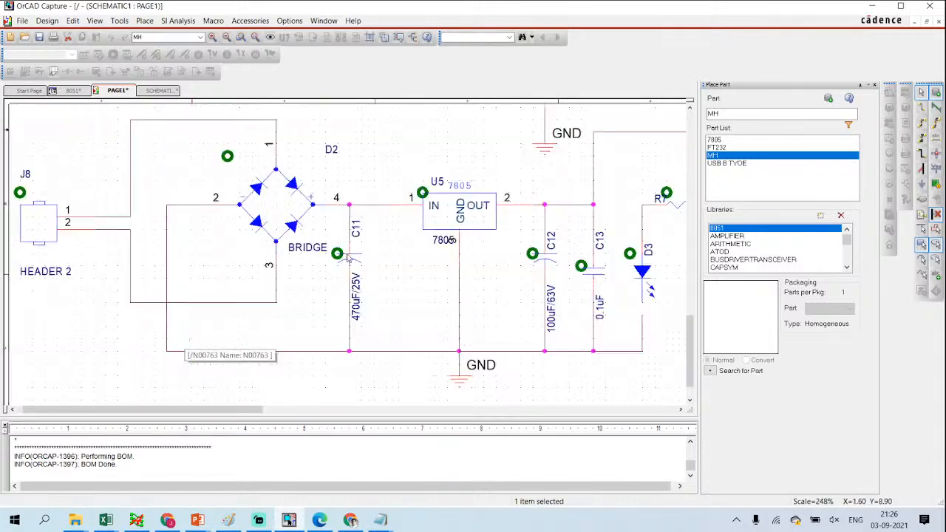
# Step: Set the PCB footprint of capacitor C11 to capts470 and apply the change to the design
pyautogui.doubleClick(360, 266)
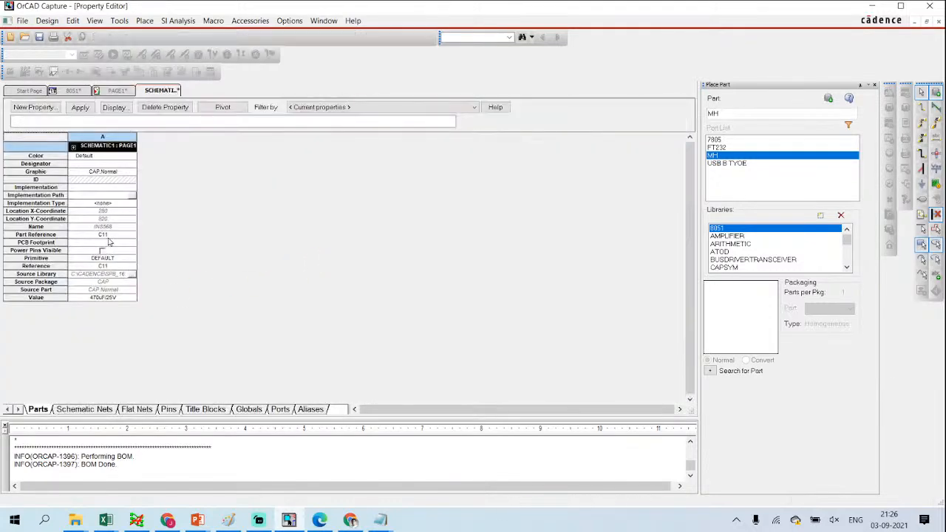
pyautogui.click(114, 244)
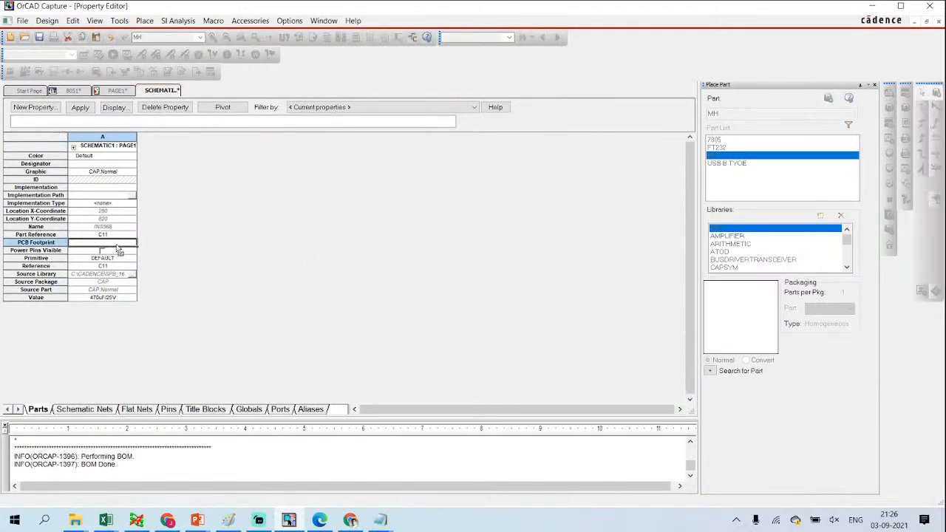
pyautogui.write('capts470')
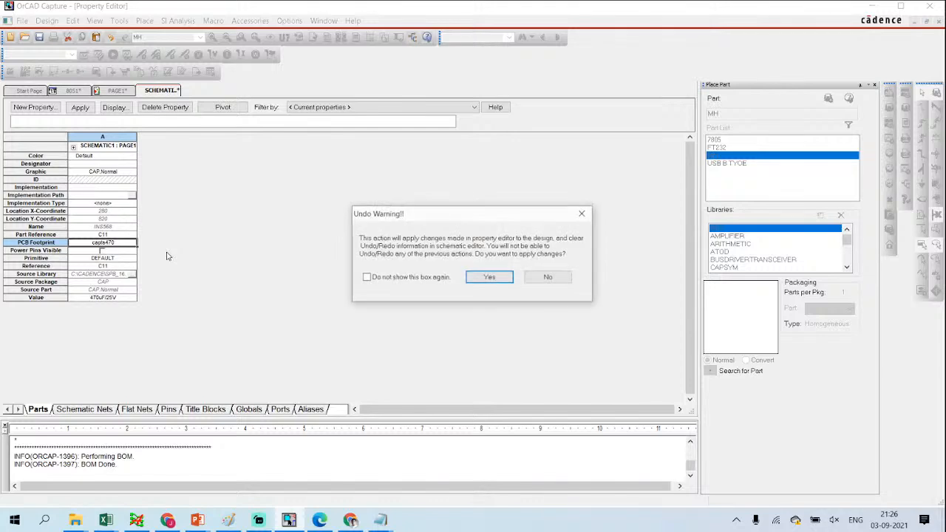
pyautogui.click(489, 278)
# Step: Switch to the jk1.xls workbook in Excel and copy the LED_3mm footprint name from the LED row
pyautogui.moveTo(111, 521)
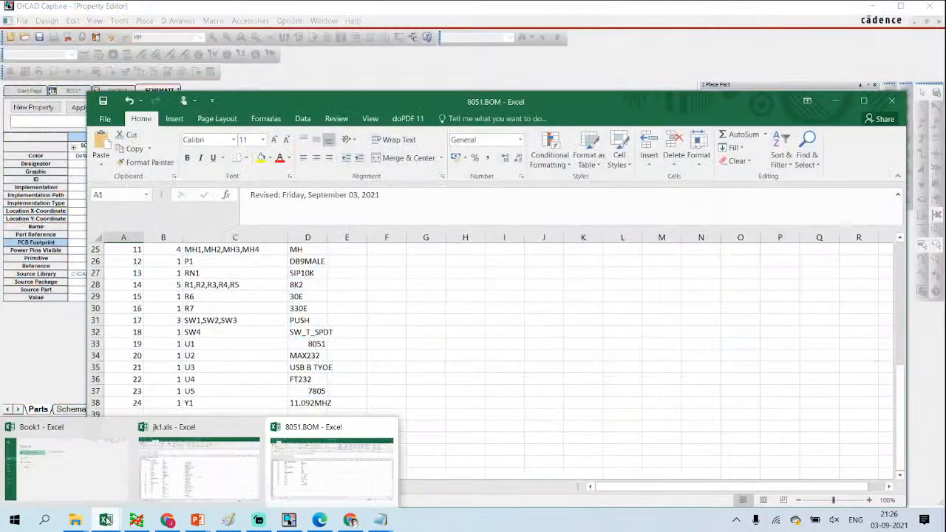
pyautogui.click(211, 481)
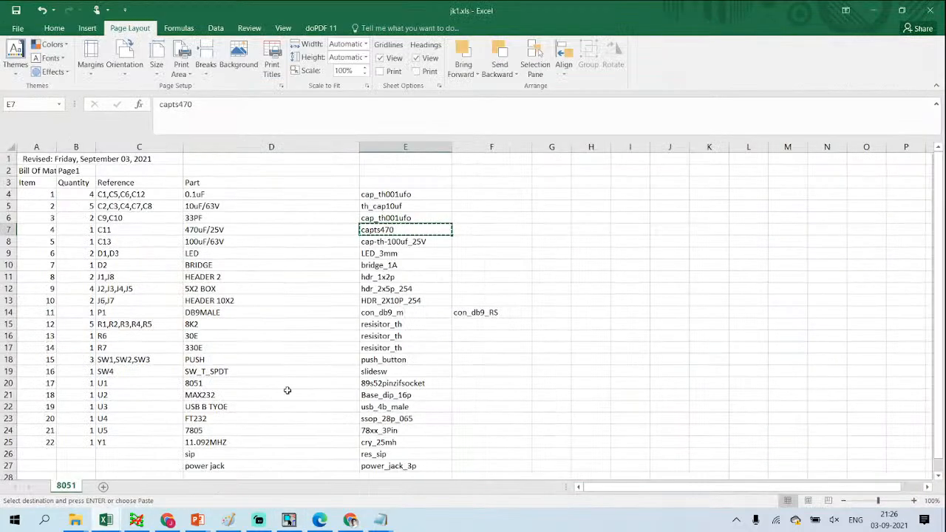
pyautogui.click(400, 255)
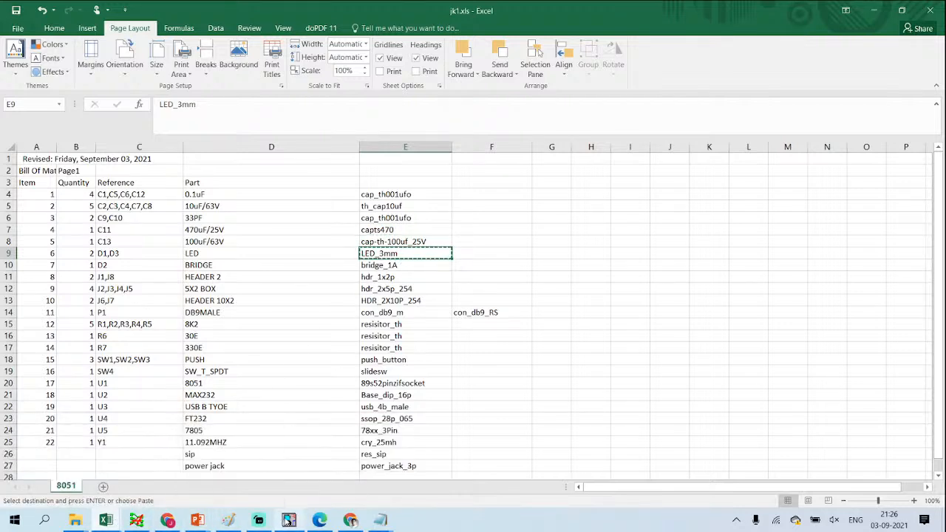
# Step: Return to OrCAD Capture, save the design, and set the PCB footprint of LED D3 to LED_3mm, applying the change
pyautogui.click(288, 520)
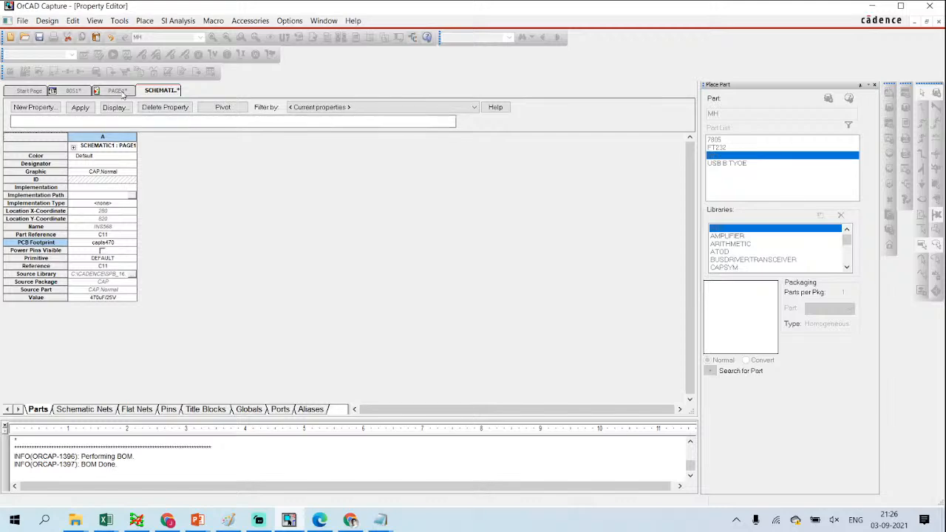
pyautogui.click(40, 37)
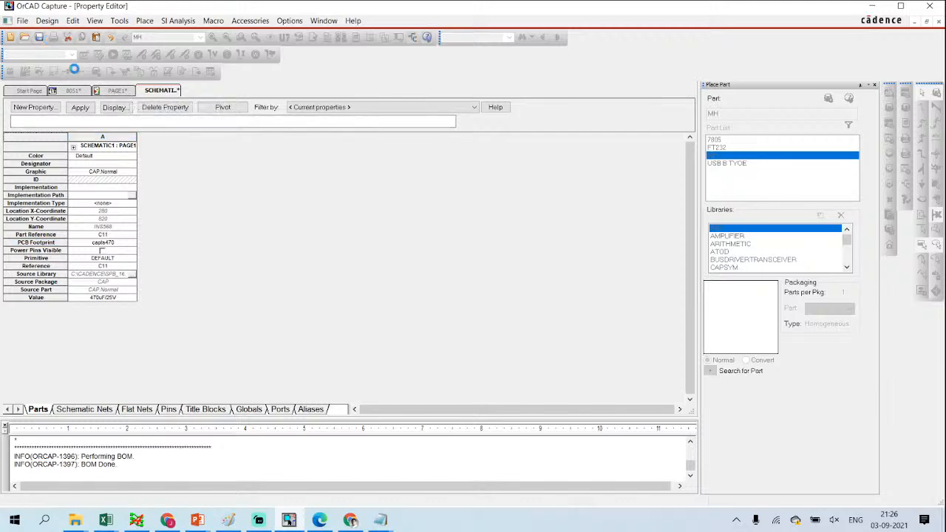
pyautogui.click(118, 90)
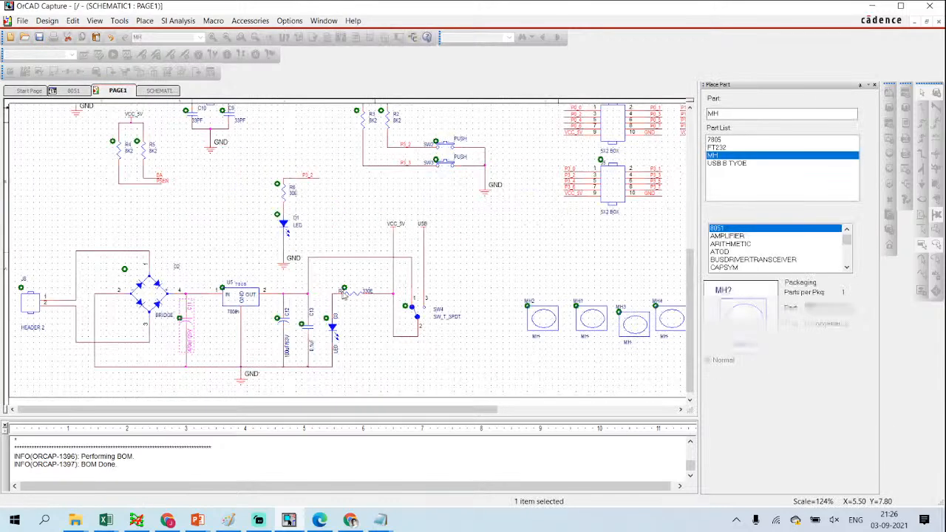
pyautogui.keyDown('ctrl'); pyautogui.scroll(1, 397, 324); pyautogui.keyUp('ctrl')
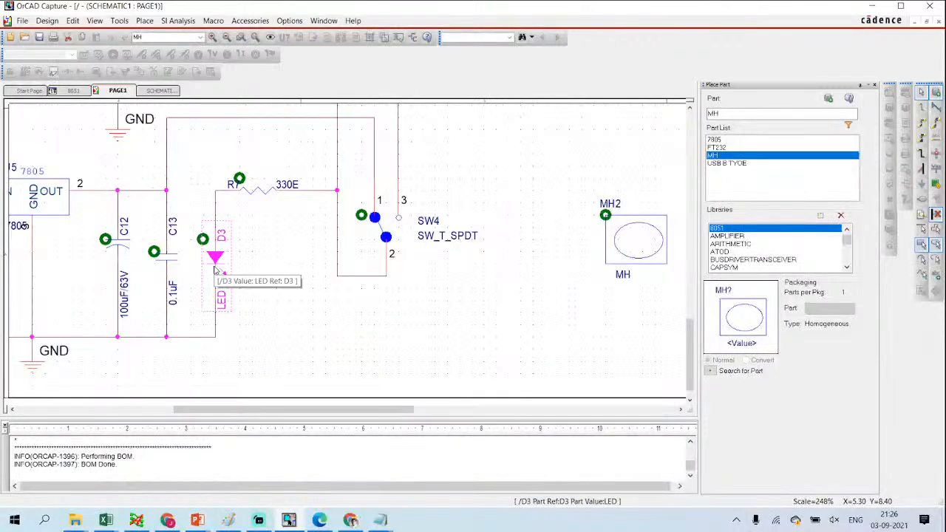
pyautogui.doubleClick(212, 262)
pyautogui.click(111, 244)
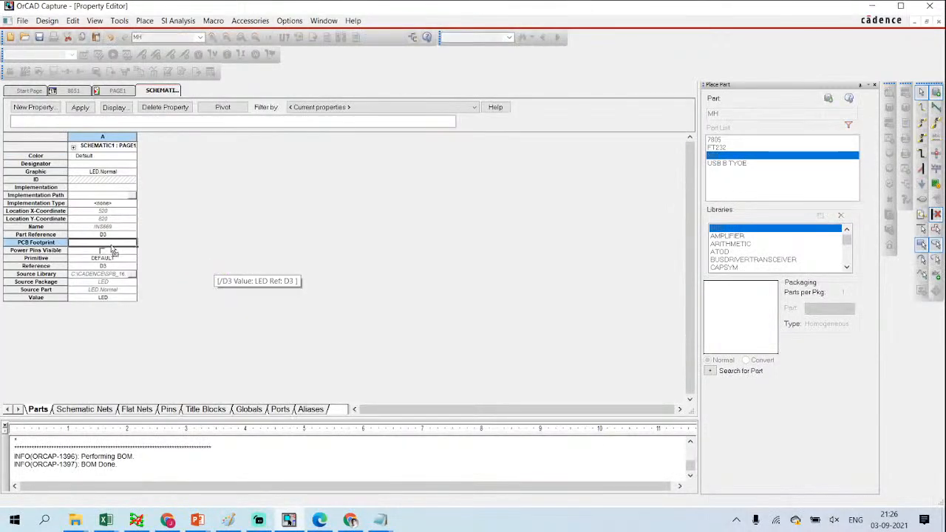
pyautogui.write('LED_3mm')
pyautogui.hotkey('ctrl', 's')
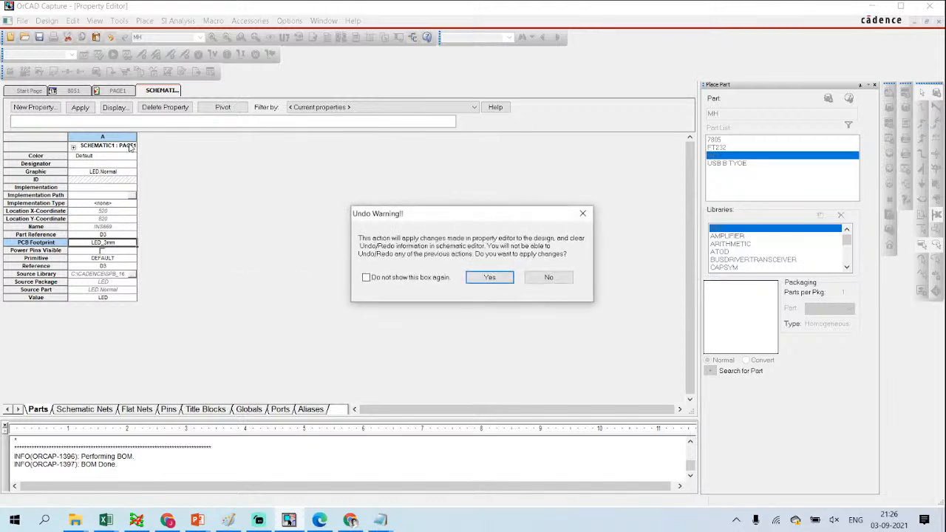
pyautogui.click(473, 279)
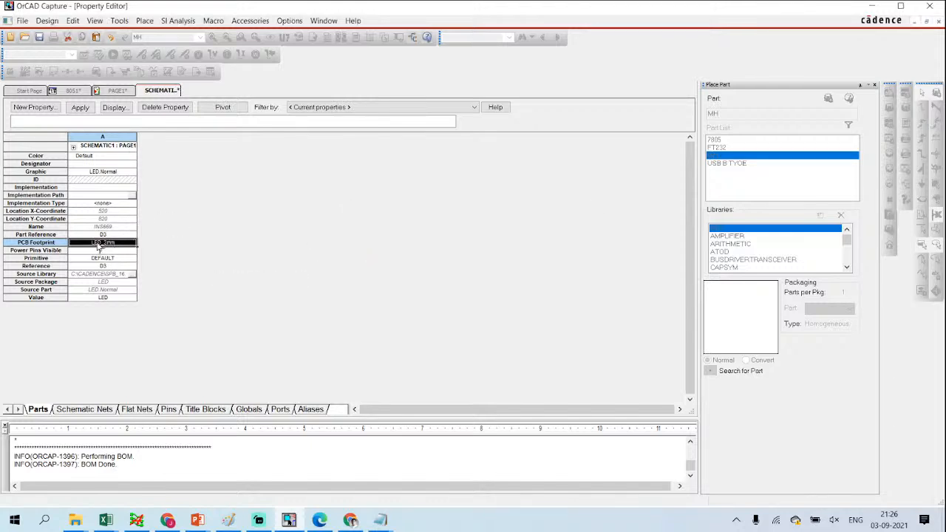
# Step: Set the PCB footprint of LED D1 to LED_3mm, apply the change and return to the schematic page
pyautogui.click(75, 91)
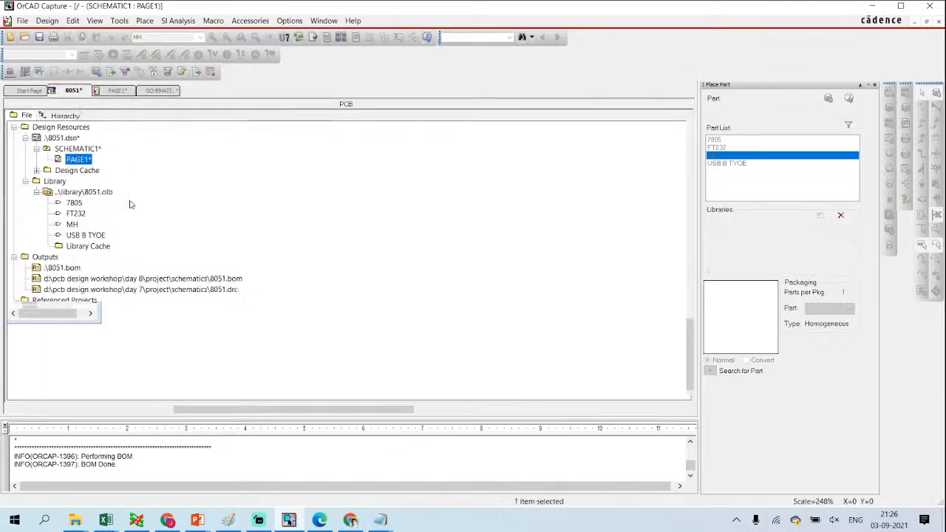
pyautogui.scroll(2, 223, 243)
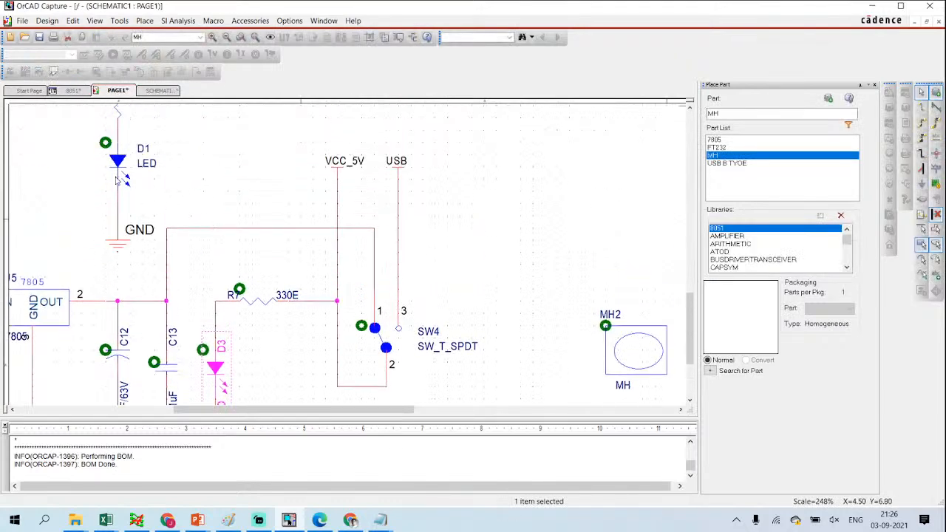
pyautogui.doubleClick(117, 175)
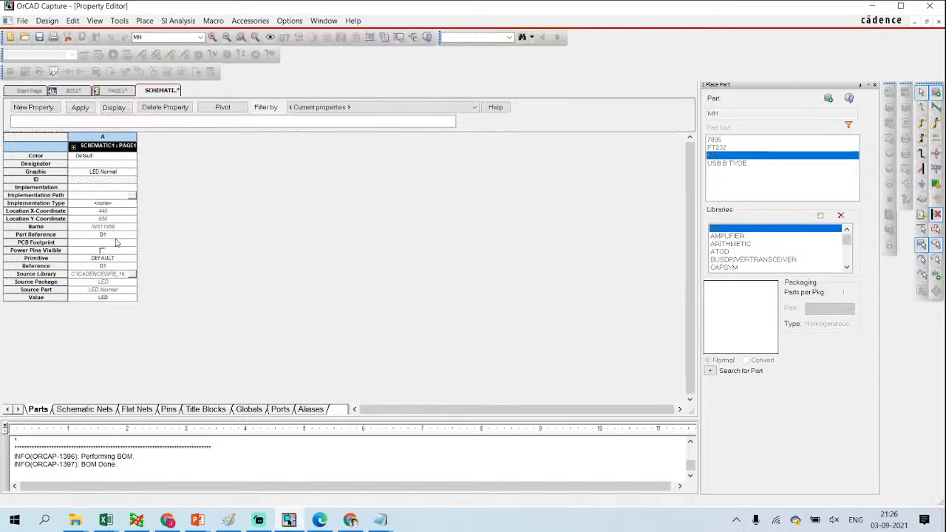
pyautogui.click(116, 242)
pyautogui.hotkey('ctrl', 'v')
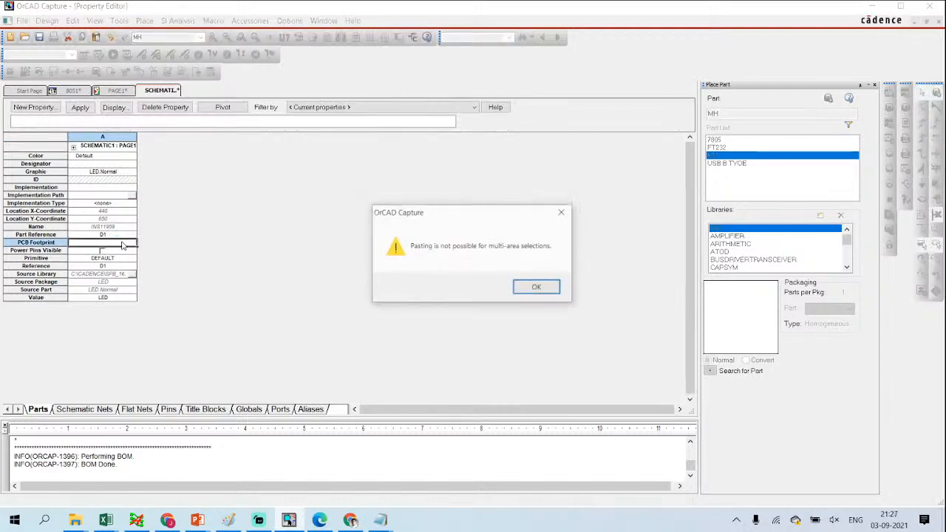
pyautogui.click(562, 212)
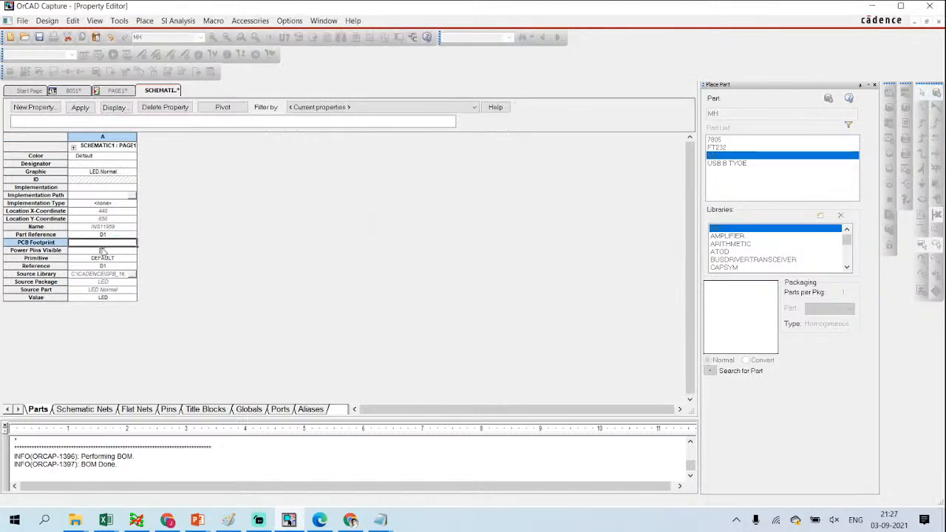
pyautogui.write('LED_3mm')
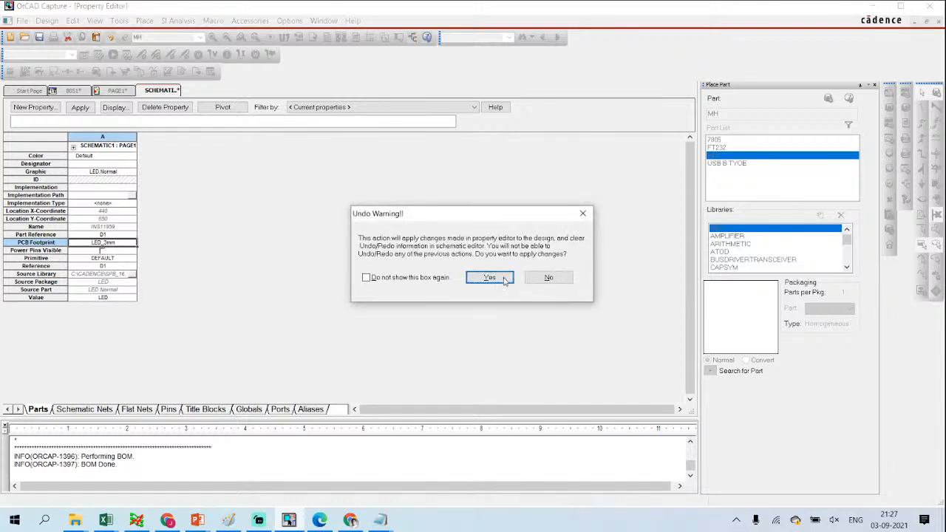
pyautogui.click(489, 278)
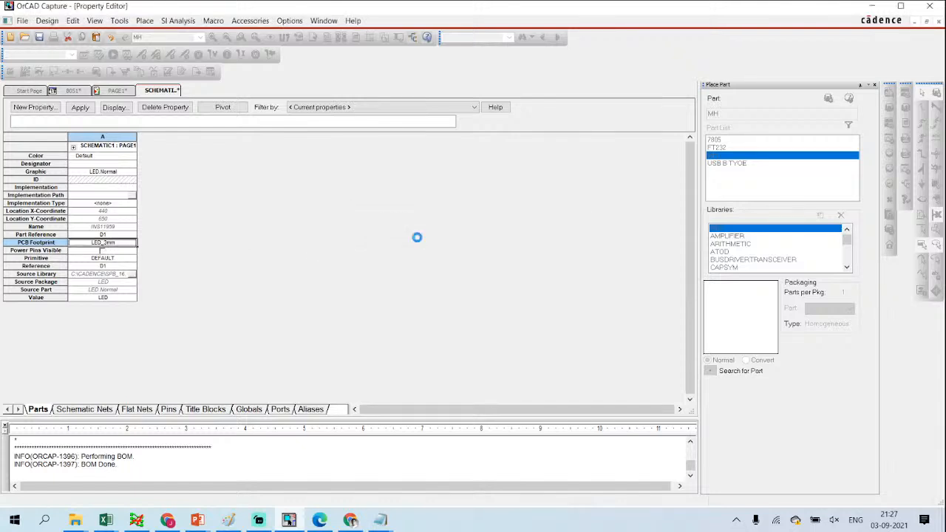
pyautogui.click(117, 90)
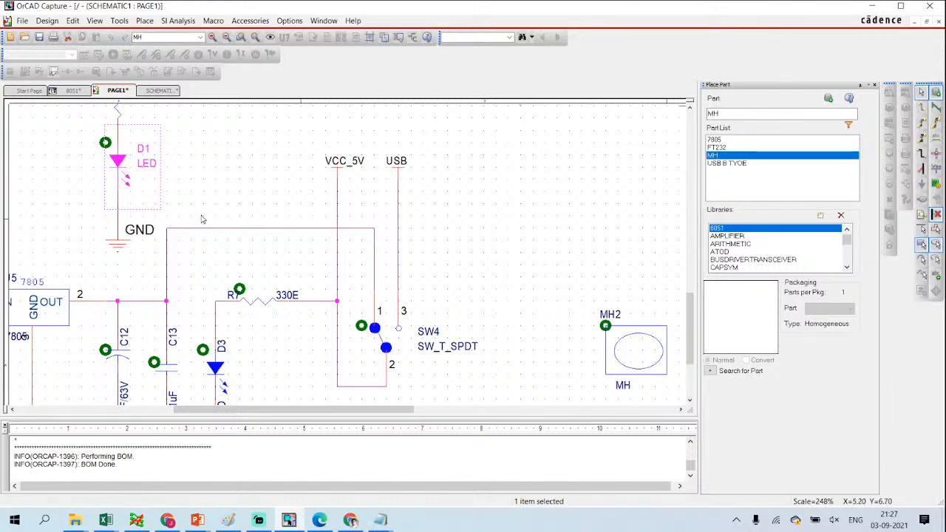
# Step: Switch to the jk1.xls workbook in Excel and copy the bridge_1A footprint name from the D2 BRIDGE row
pyautogui.click(108, 522)
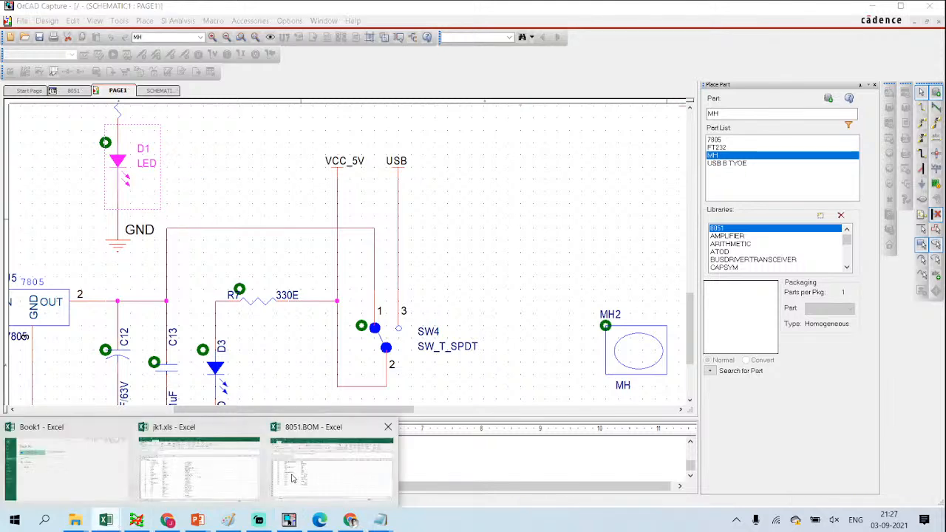
pyautogui.moveTo(293, 479)
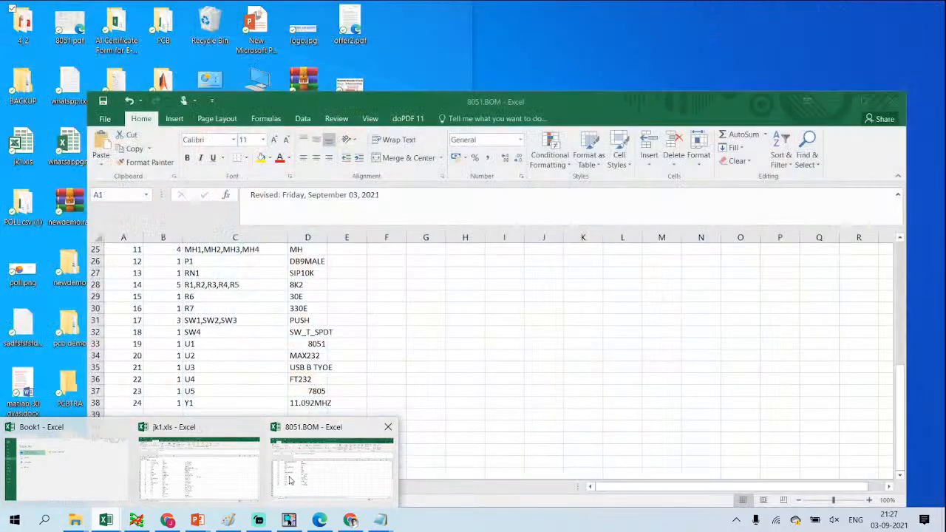
pyautogui.click(286, 481)
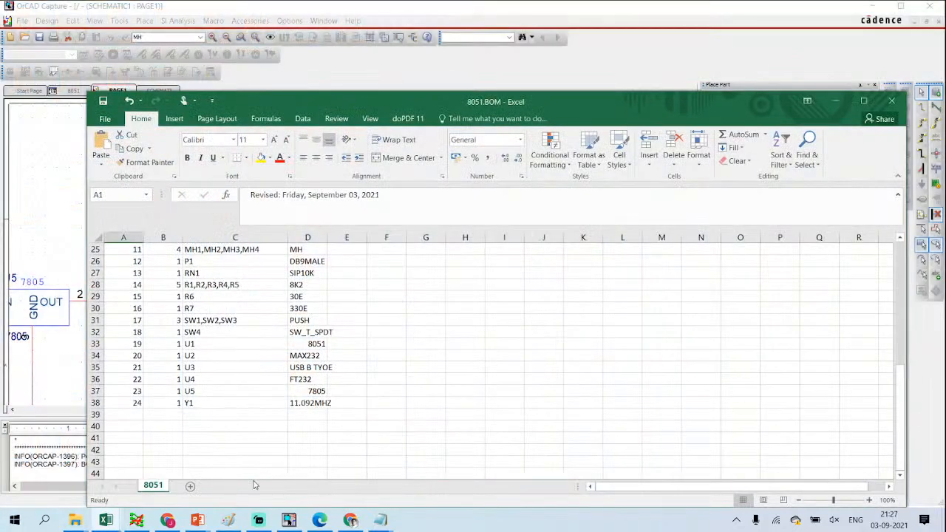
pyautogui.scroll(4, 292, 342)
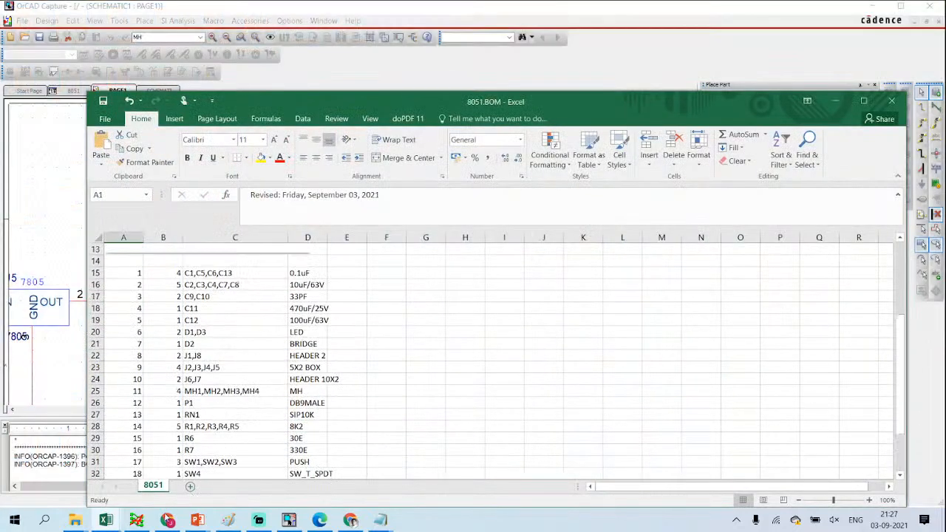
pyautogui.moveTo(110, 520)
pyautogui.click(189, 480)
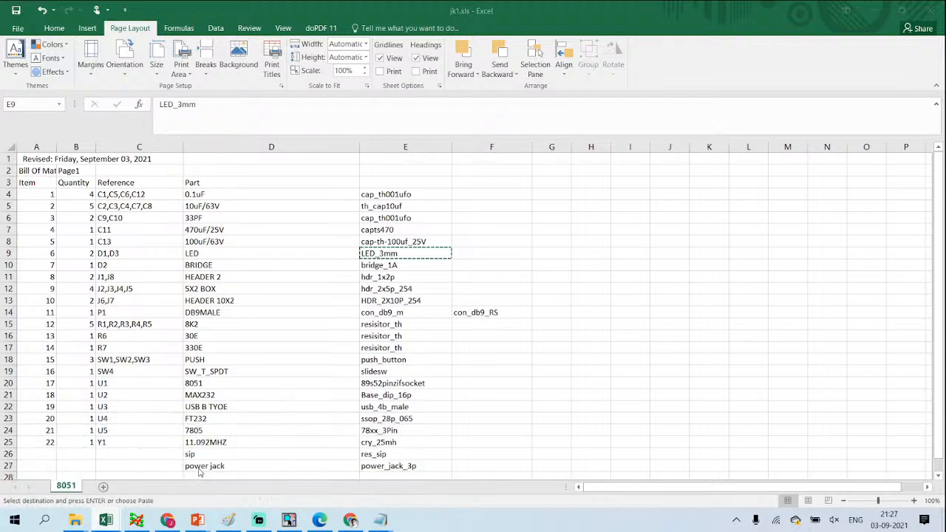
pyautogui.click(395, 275)
pyautogui.click(404, 265)
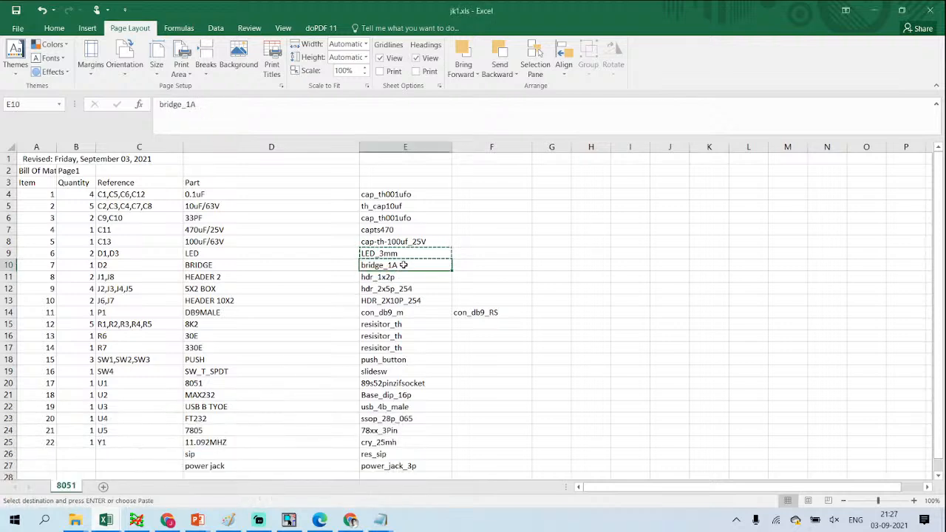
# Step: Return to OrCAD Capture and set the PCB footprint of bridge rectifier D2 to bridge_1A, applying the change
pyautogui.click(139, 521)
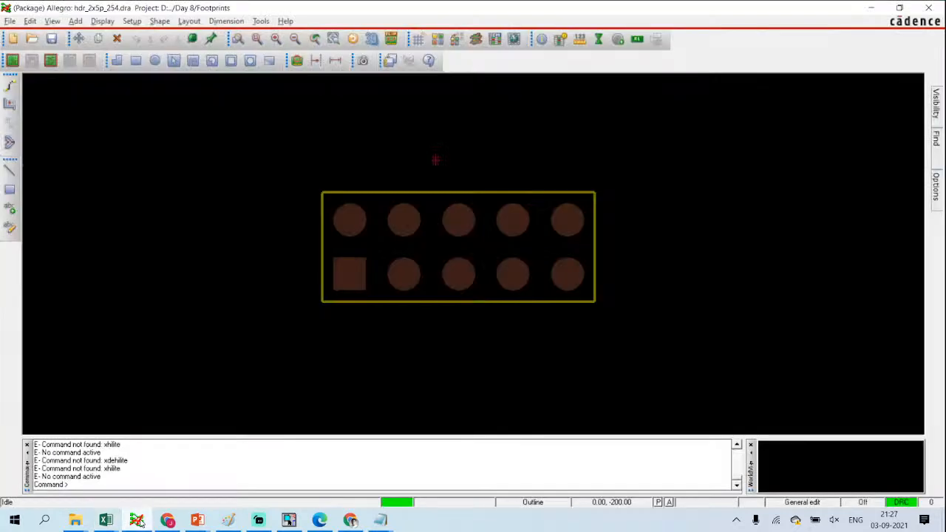
pyautogui.click(288, 521)
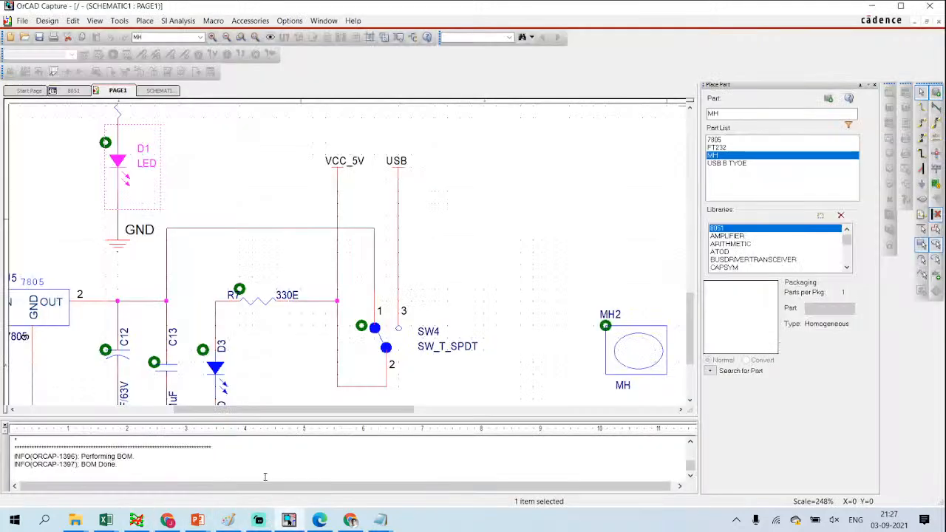
pyautogui.scroll(-1, 210, 355)
pyautogui.moveTo(210, 407); pyautogui.dragTo(100, 407)
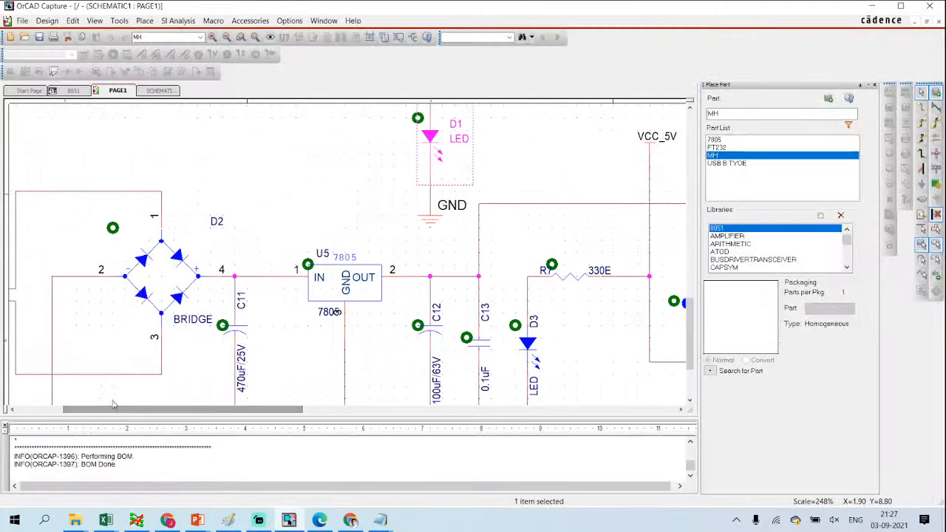
pyautogui.scroll(-1, 142, 278)
pyautogui.doubleClick(143, 278)
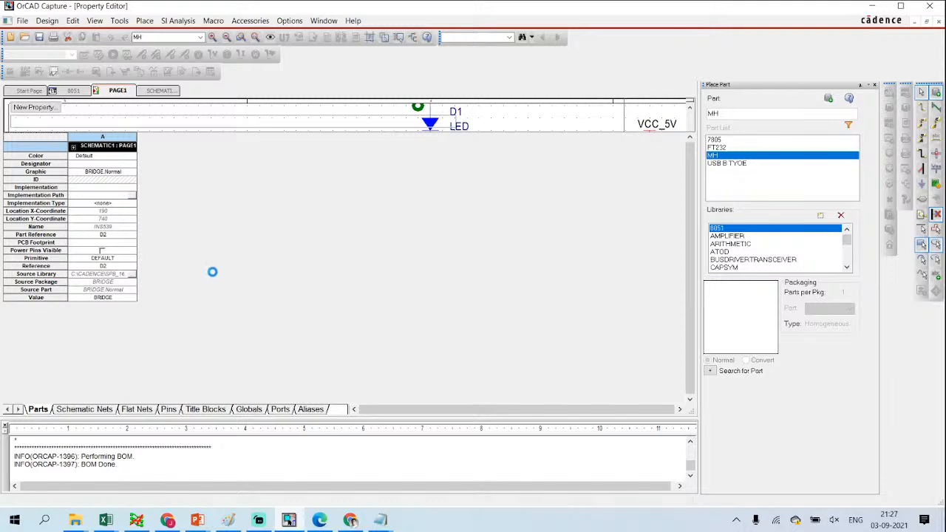
pyautogui.click(118, 243)
pyautogui.hotkey('ctrl', 's')
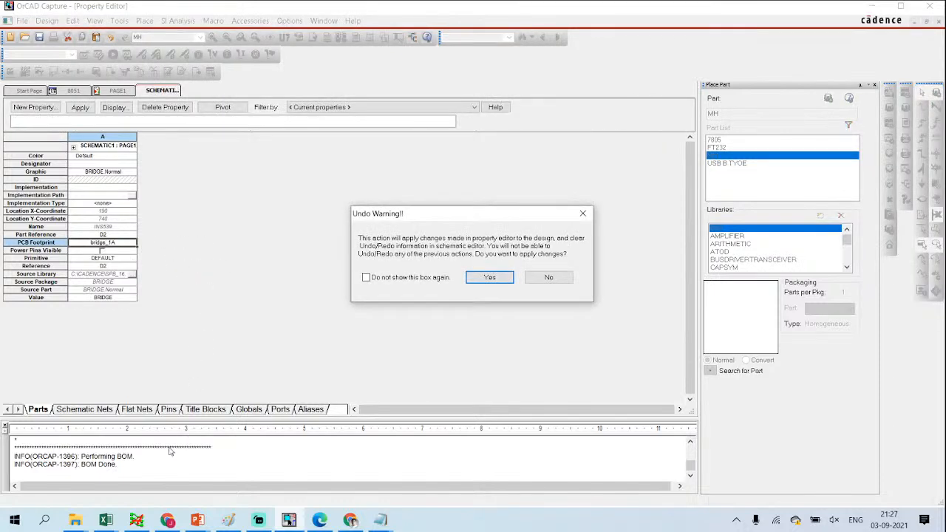
pyautogui.click(480, 279)
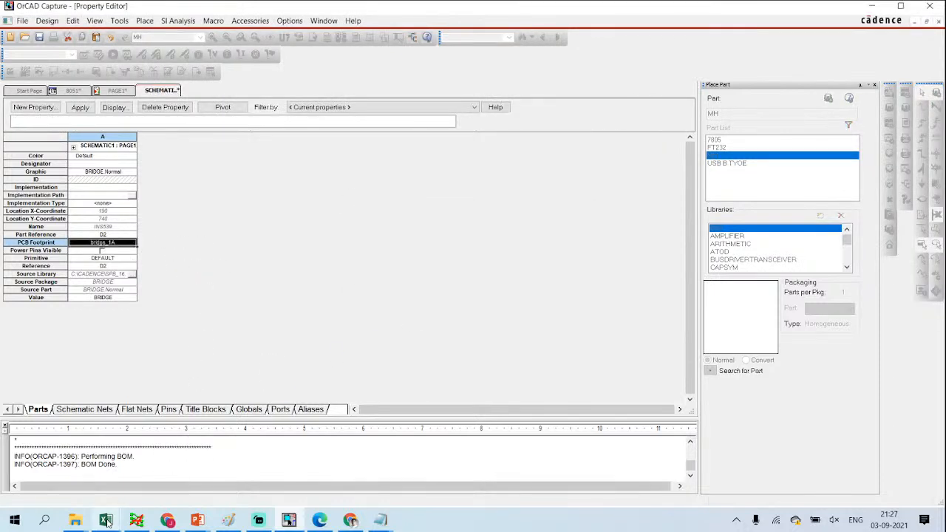
# Step: Switch to the jk1.xls workbook in Excel and copy the hdr_1x2p footprint name from the HEADER 2 row
pyautogui.moveTo(106, 521)
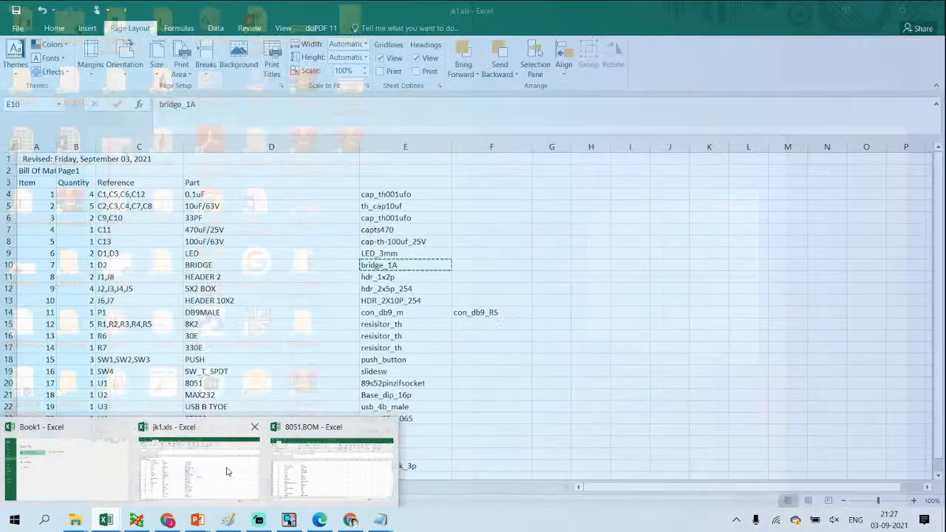
pyautogui.click(227, 472)
pyautogui.scroll(-1, 389, 290)
pyautogui.click(401, 242)
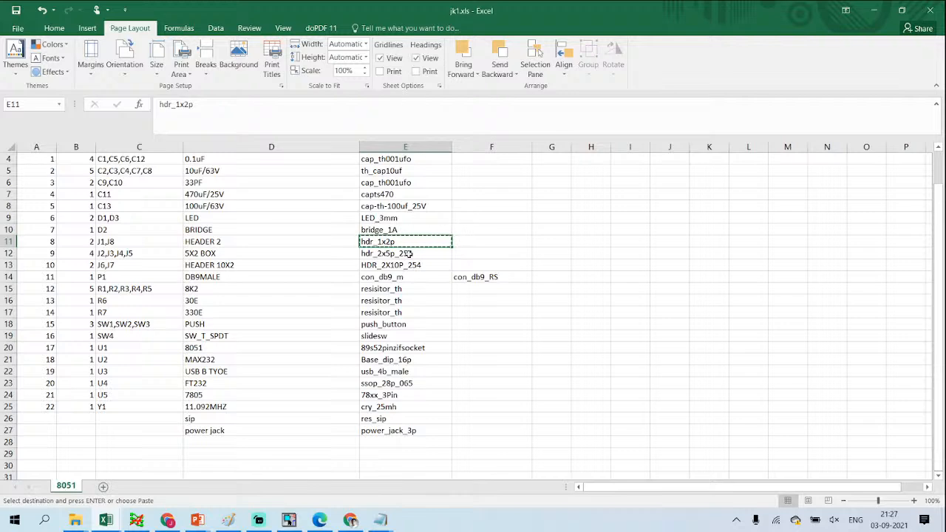
# Step: Copy the hdr_2x5p_254 footprint name from the 5X2 BOX row and switch back to the schematic page in OrCAD Capture
pyautogui.click(409, 254)
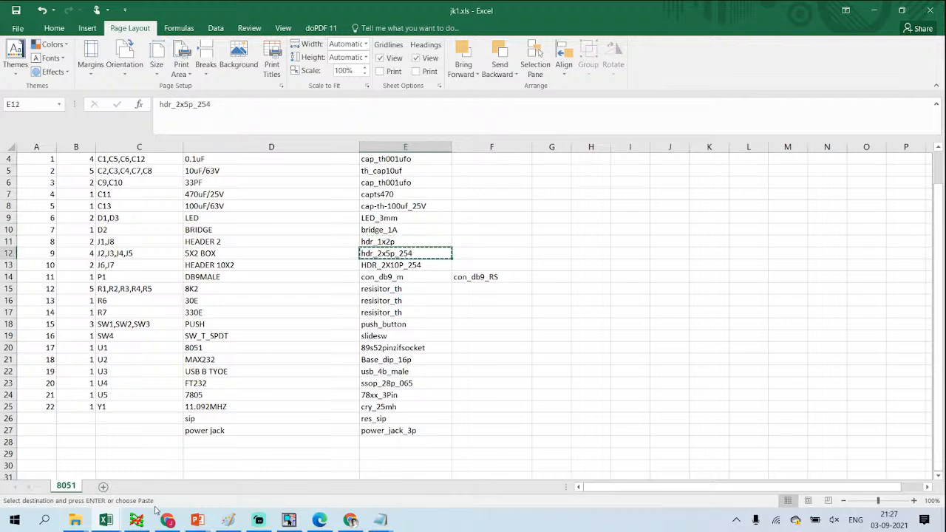
pyautogui.click(290, 522)
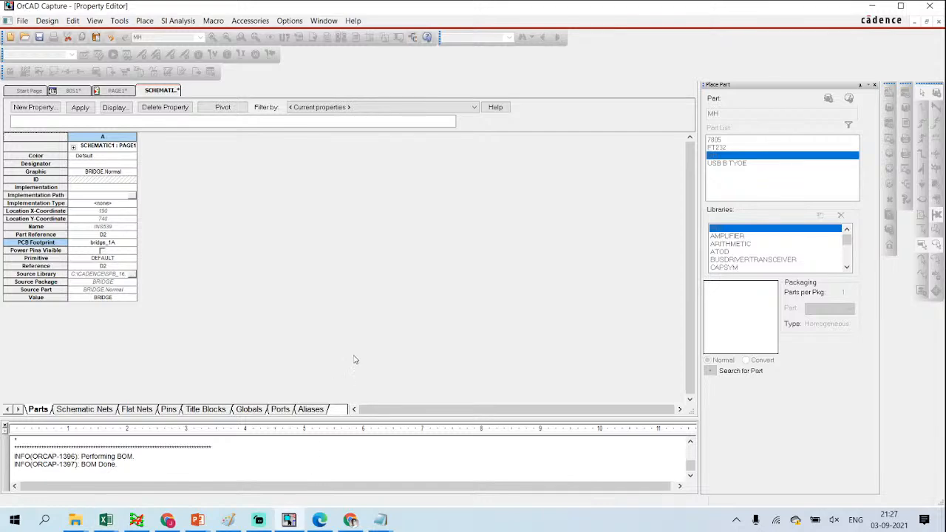
pyautogui.click(117, 90)
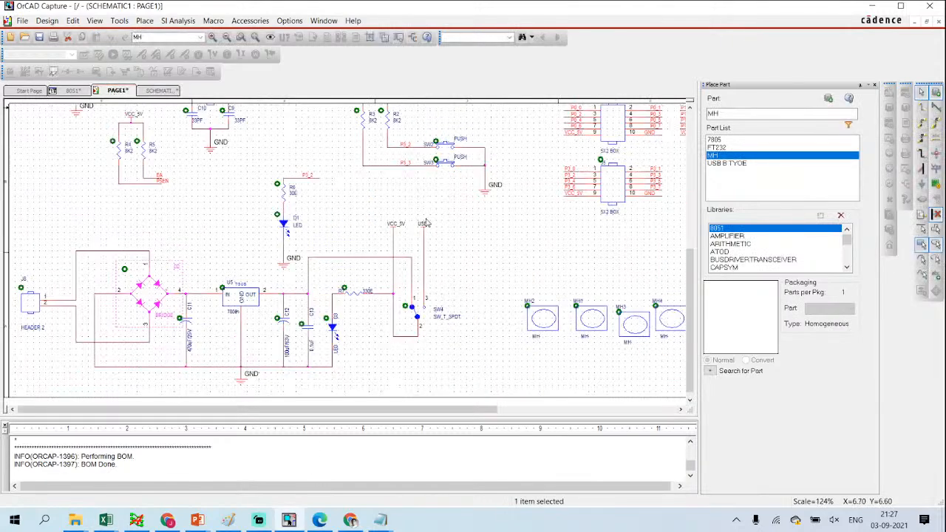
# Step: Select the four 5X2 BOX headers J2, J3, J4 and J5 together and open their properties for editing
pyautogui.scroll(3, 426, 224)
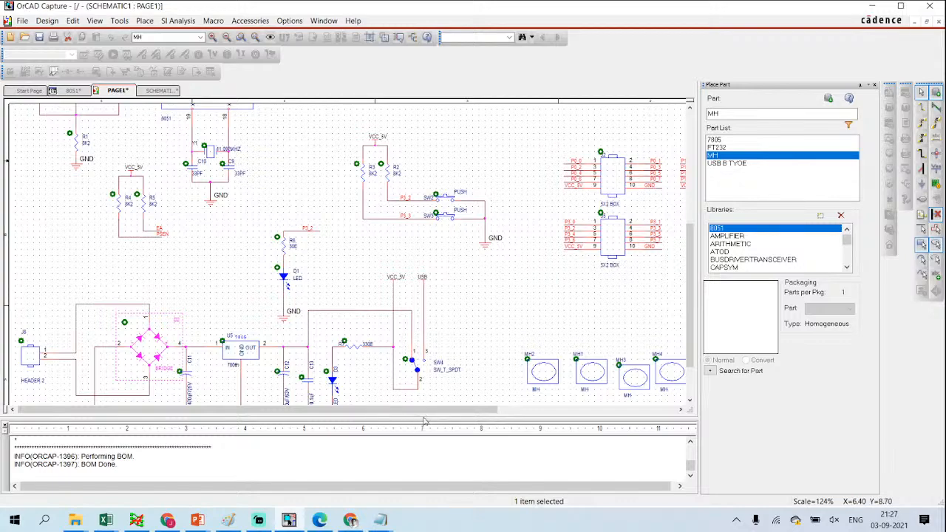
pyautogui.moveTo(423, 409); pyautogui.dragTo(601, 409)
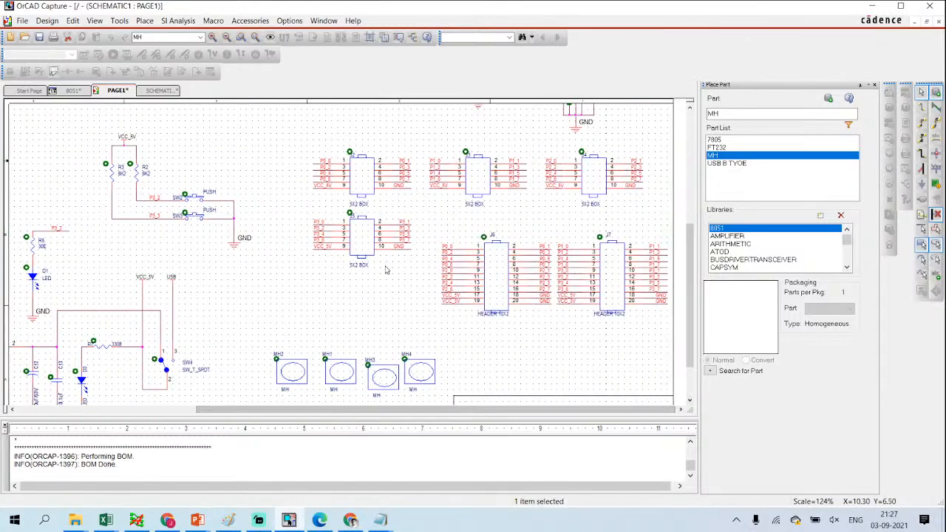
pyautogui.doubleClick(374, 243)
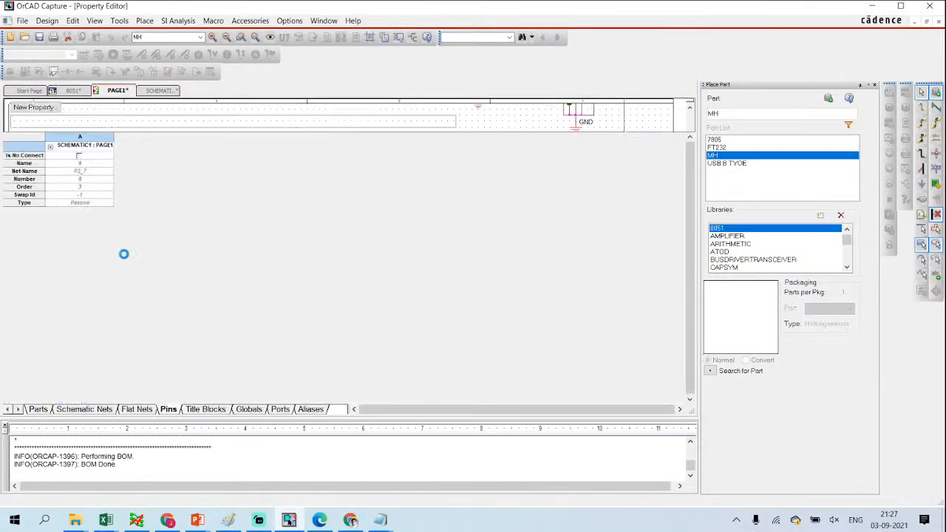
pyautogui.click(116, 91)
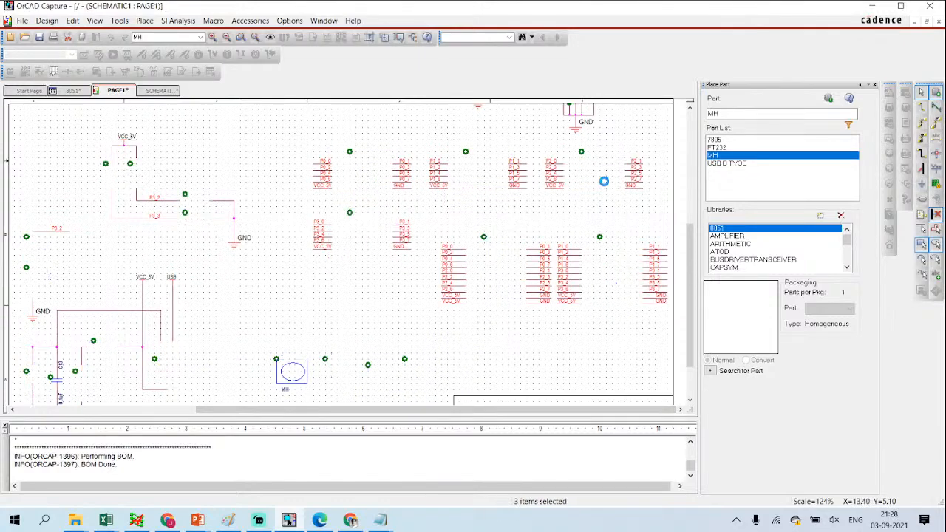
pyautogui.rightClick(596, 181)
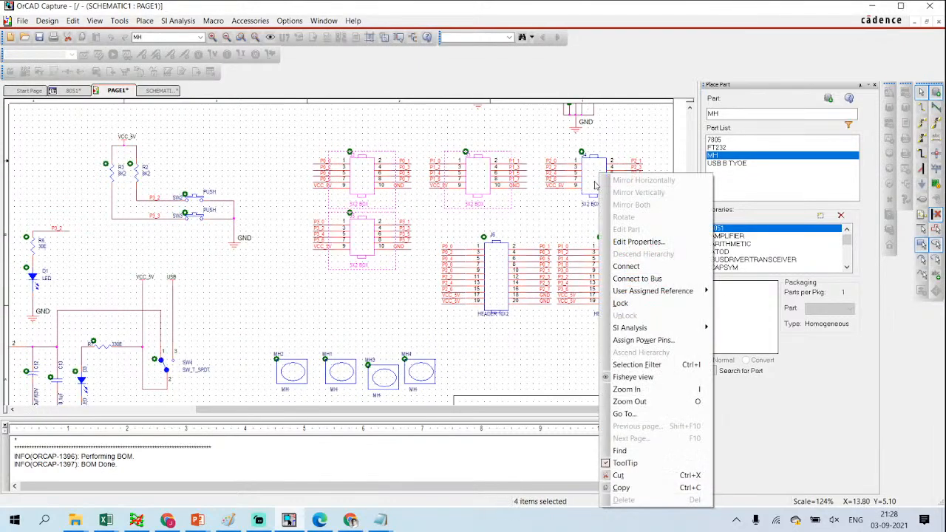
pyautogui.keyDown('ctrl'); pyautogui.click(595, 182); pyautogui.keyUp('ctrl')
pyautogui.rightClick(592, 181)
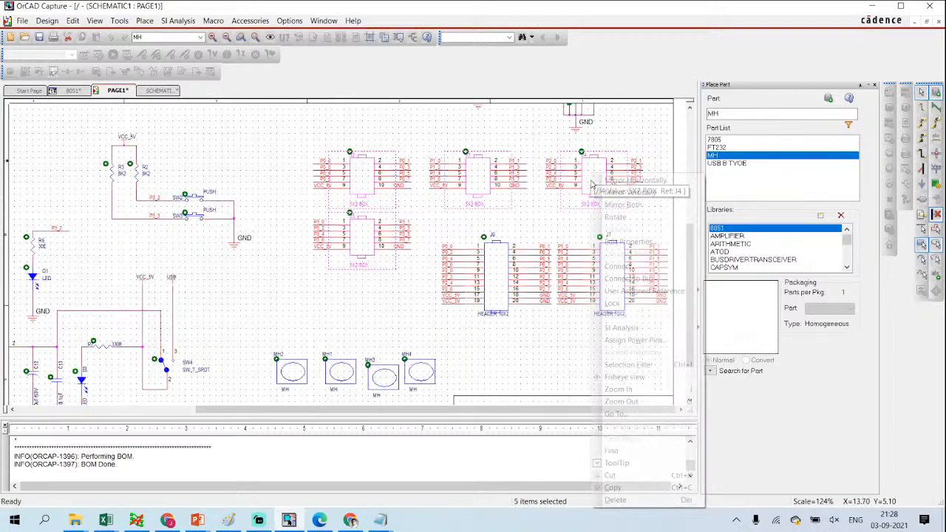
pyautogui.click(617, 242)
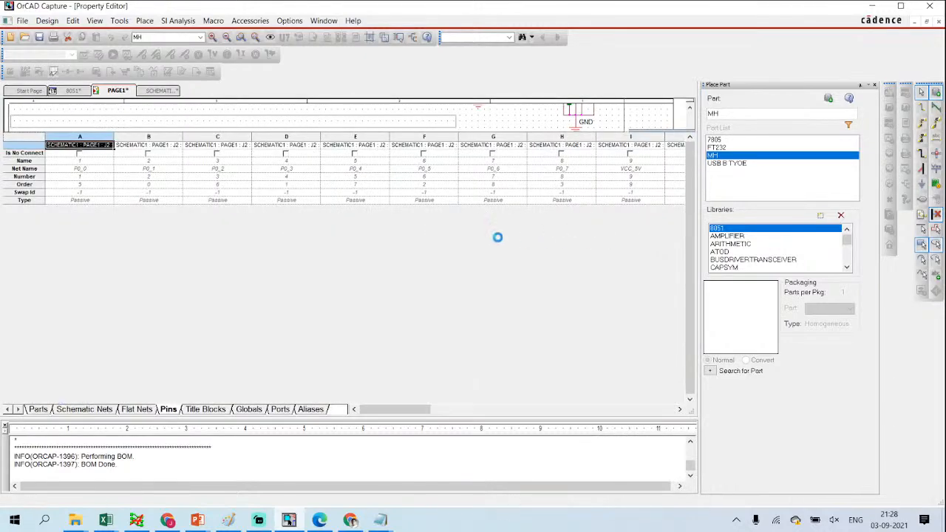
# Step: Set the PCB footprint of headers J2 and J3 to hdr_2x5p_254, applying each change to the design
pyautogui.click(127, 243)
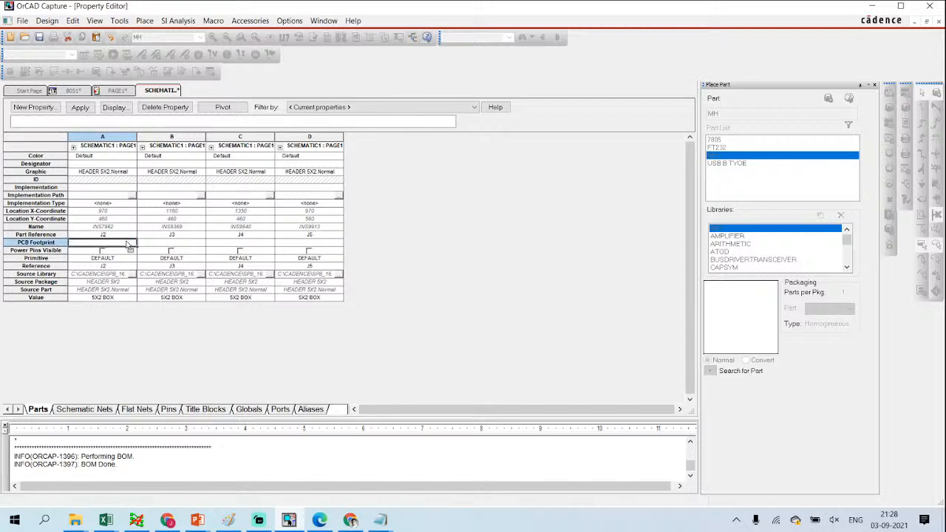
pyautogui.write('hdr_2x5p_254')
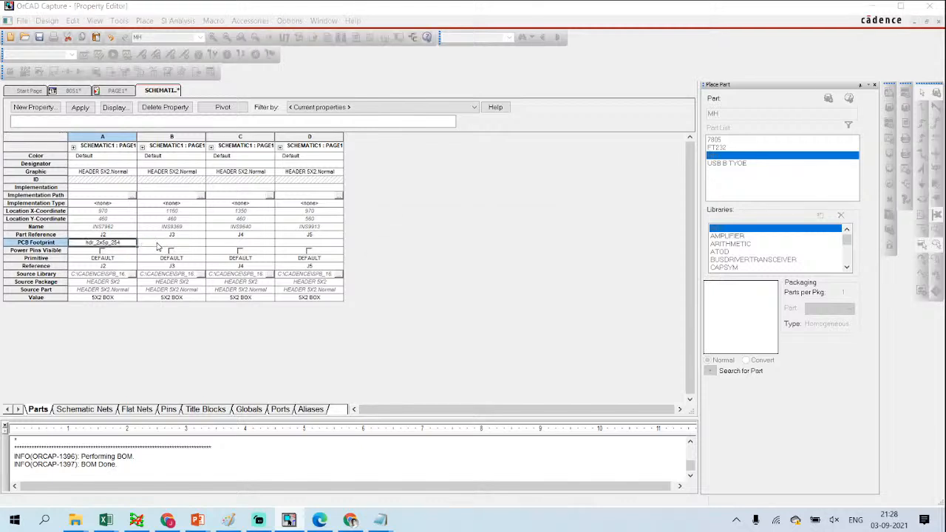
pyautogui.click(220, 256)
pyautogui.click(489, 278)
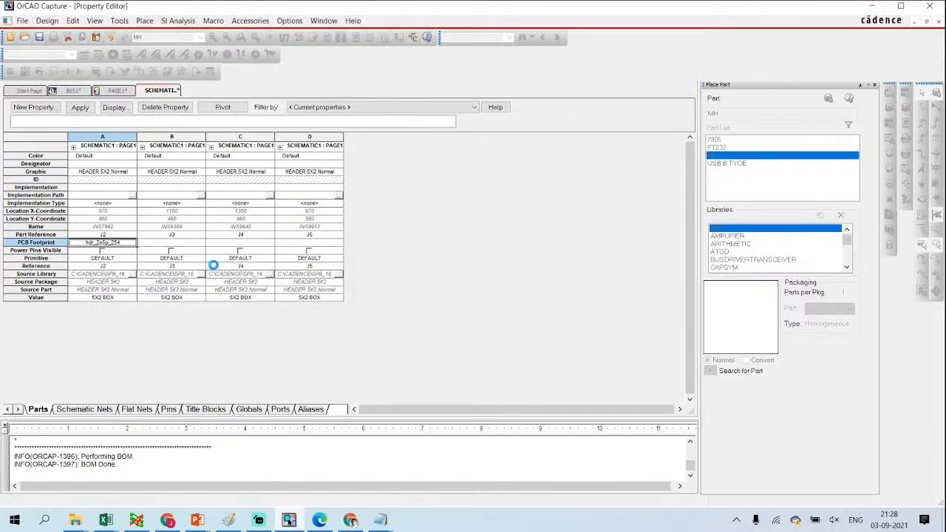
pyautogui.click(194, 243)
pyautogui.write('hdr_2x5p_254')
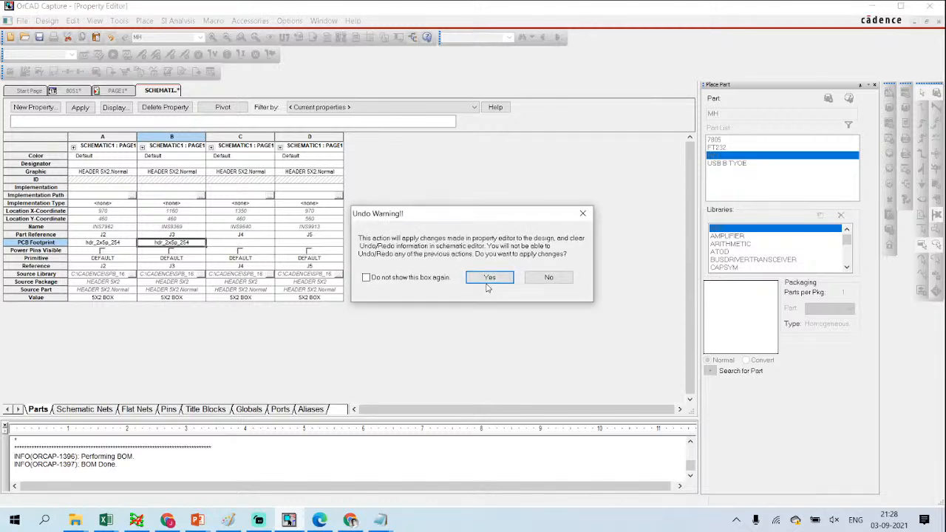
pyautogui.click(488, 278)
# Step: Set the PCB footprint of headers J4 and J5 to hdr_2x5p_254, applying each change to the design
pyautogui.click(241, 244)
pyautogui.write('hdr_2x5p_254')
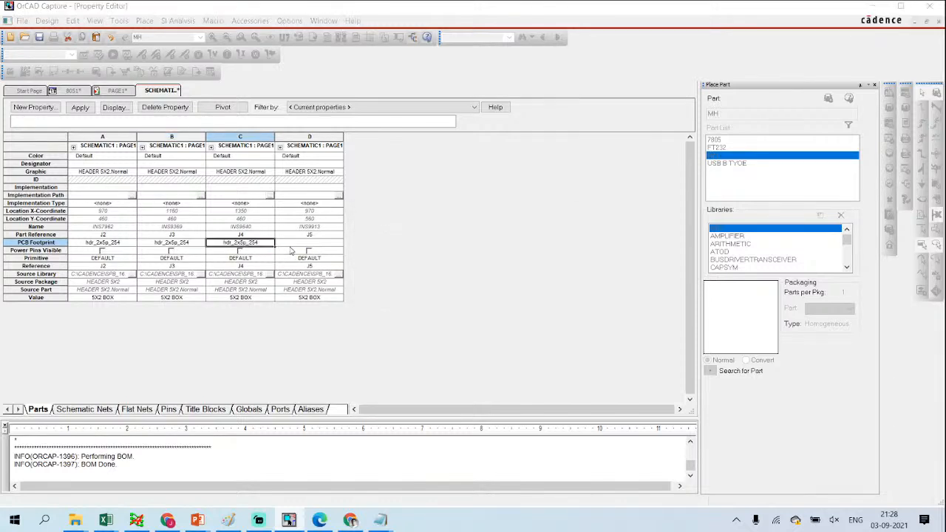
pyautogui.click(488, 278)
pyautogui.click(318, 244)
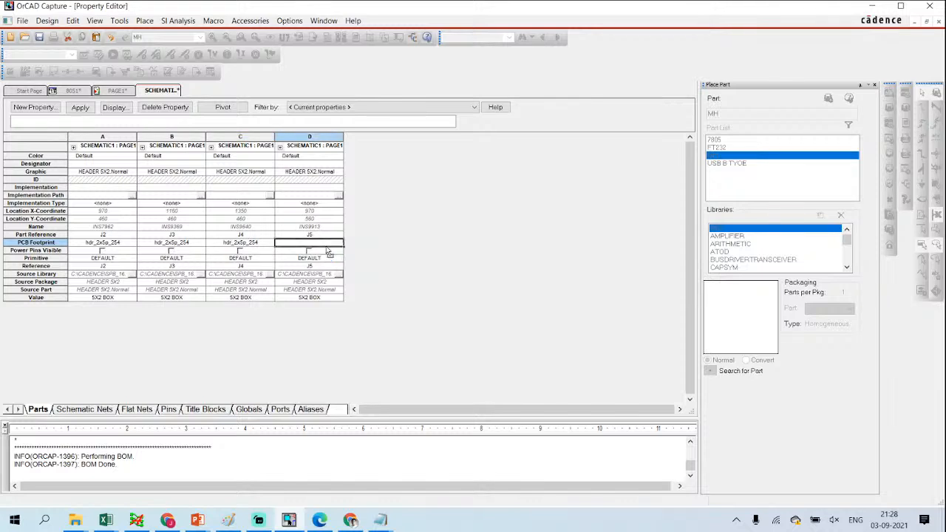
pyautogui.write('hdr_2x5p_254')
pyautogui.click(489, 278)
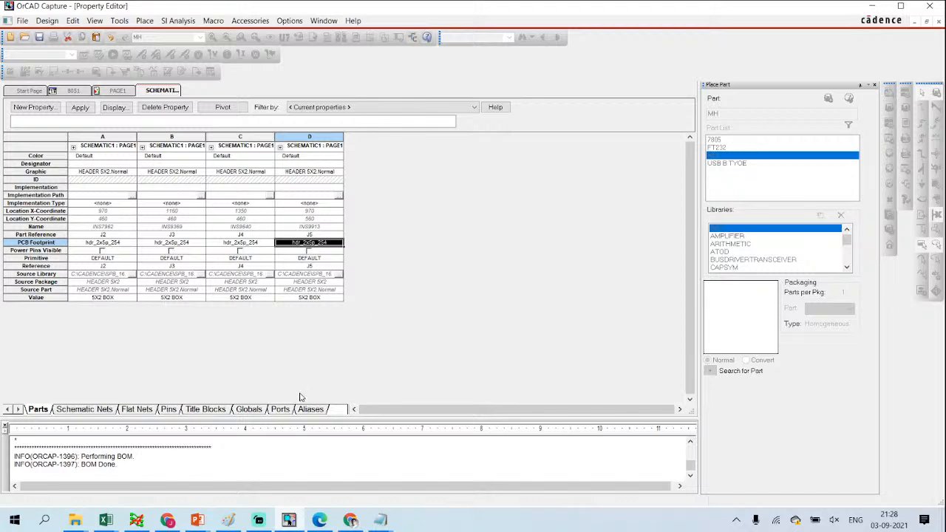
# Step: Switch to the jk1.xls workbook in Excel and copy the HDR_2X10P_254 footprint name from the HEADER 10X2 row
pyautogui.click(288, 519)
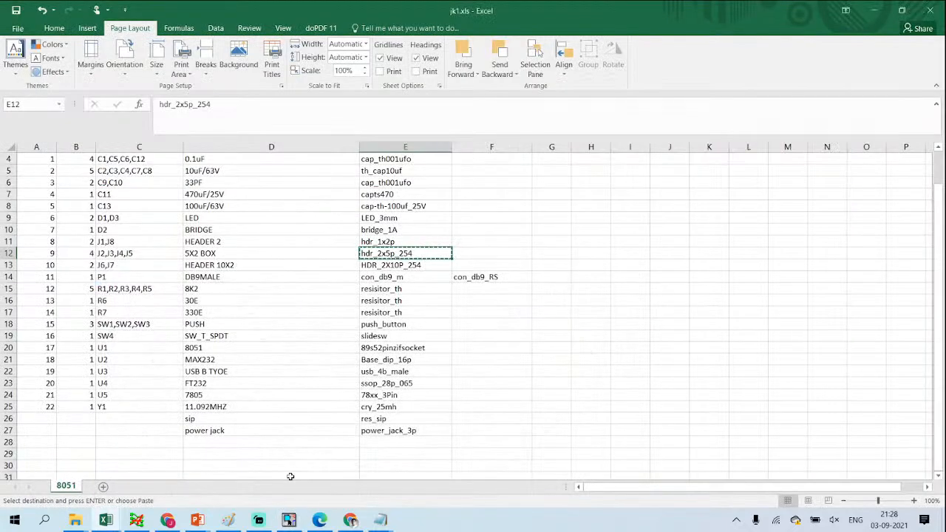
pyautogui.click(288, 519)
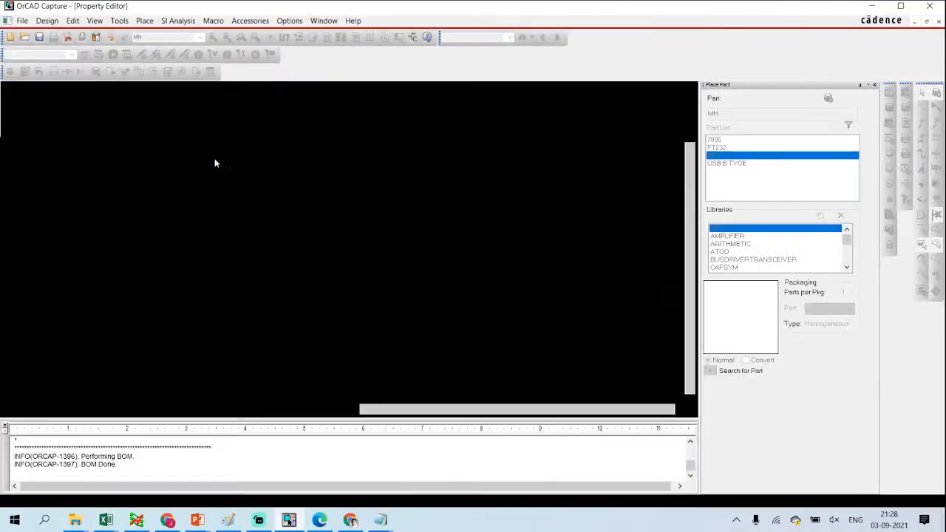
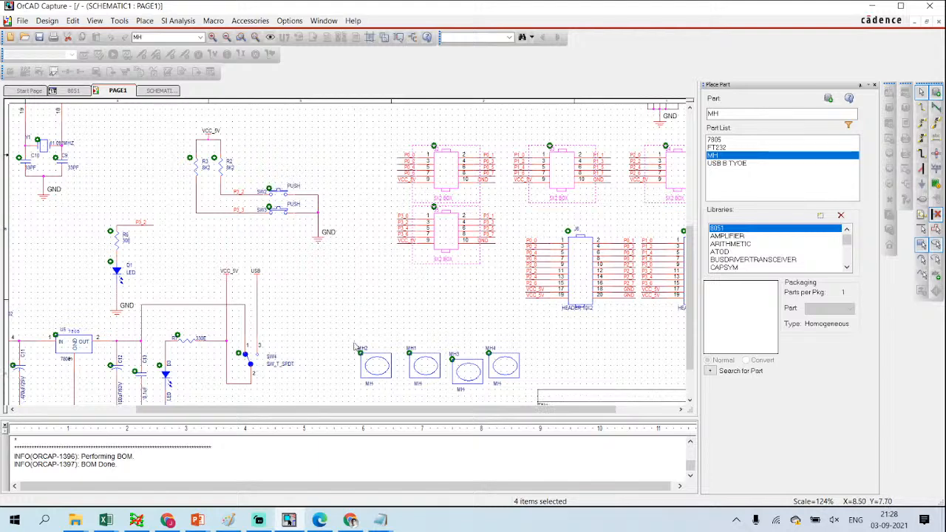
pyautogui.moveTo(336, 410); pyautogui.dragTo(414, 414)
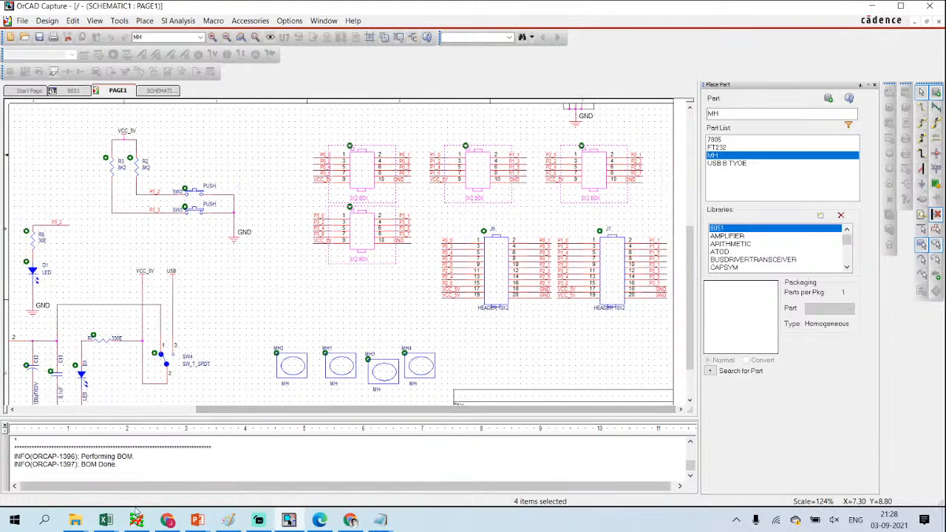
pyautogui.click(104, 520)
pyautogui.click(243, 489)
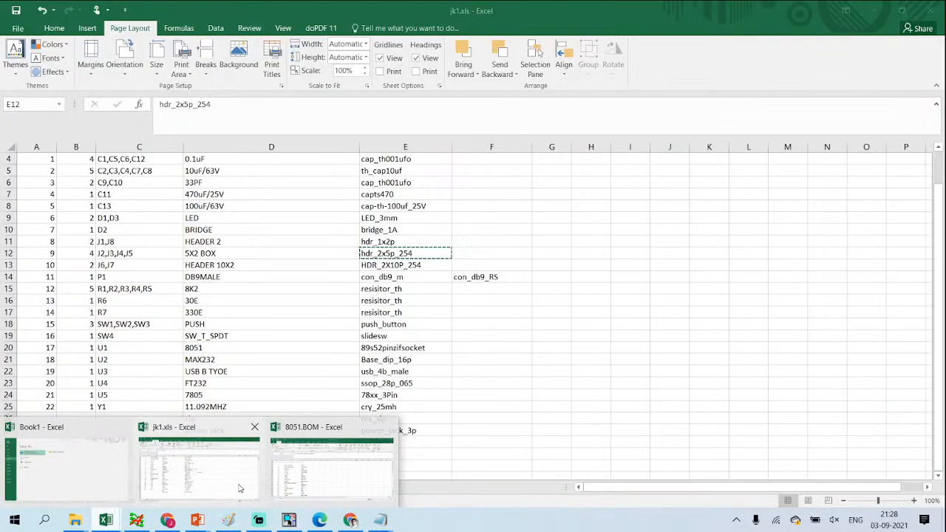
pyautogui.click(406, 269)
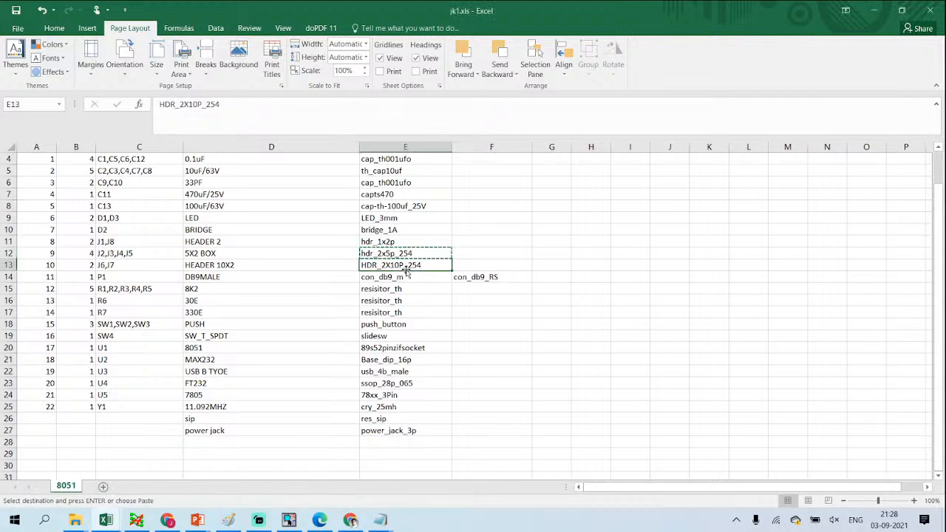
# Step: Return to OrCAD Capture and open the properties of the two HEADER 10X2 connectors J6 and J7 together
pyautogui.click(289, 521)
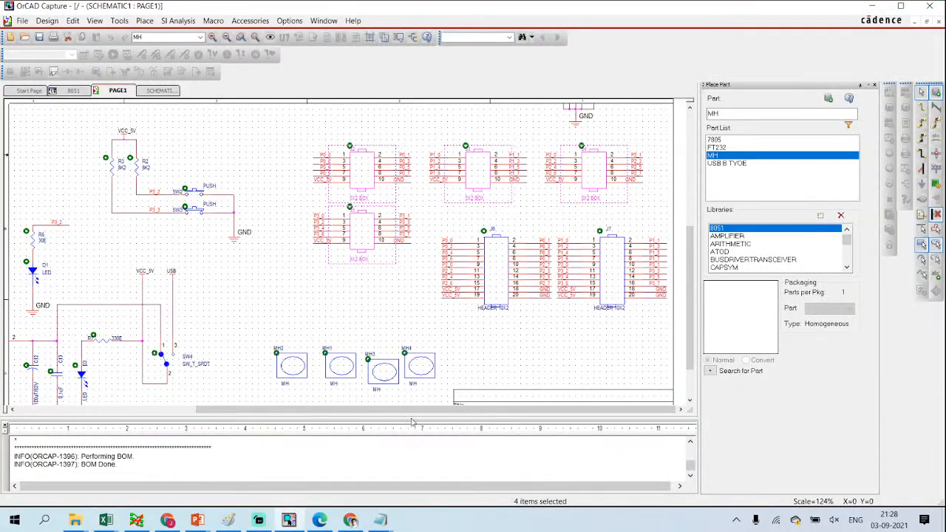
pyautogui.rightClick(609, 278)
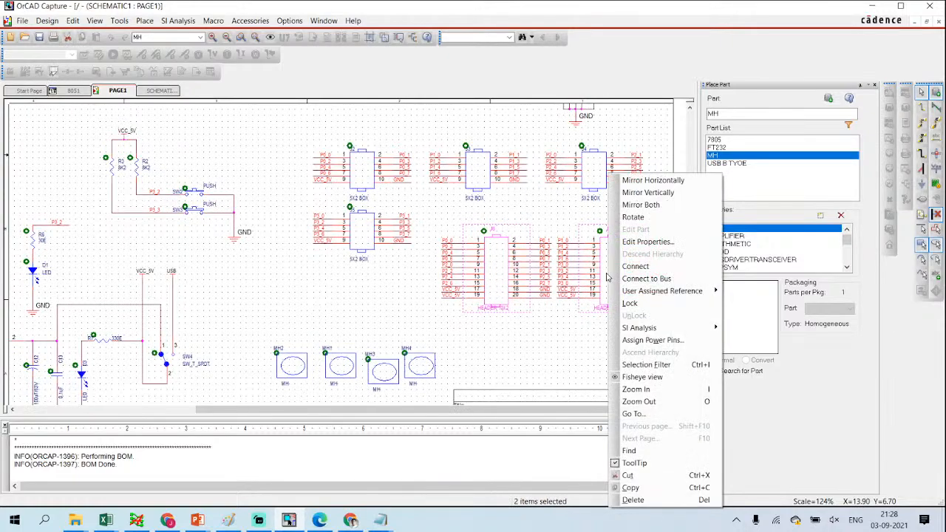
pyautogui.click(647, 243)
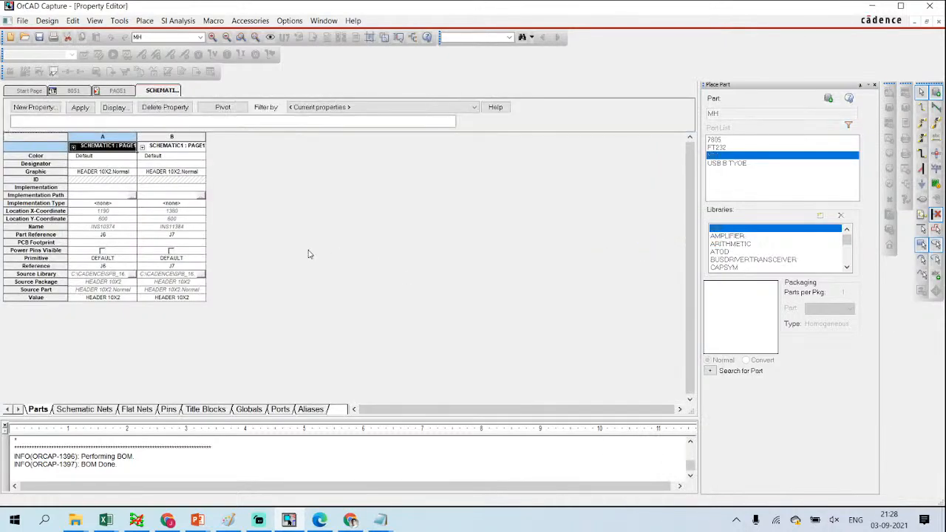
# Step: Set the PCB footprint of connectors J6 and J7 to HDR_2X10P_254, applying each change to the design
pyautogui.click(129, 236)
pyautogui.click(122, 244)
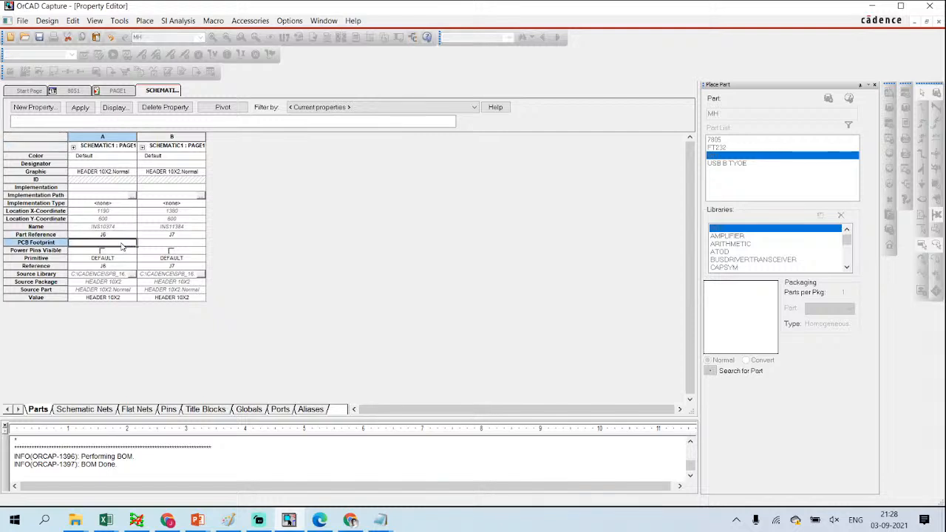
pyautogui.write('HDR_2X10P_254')
pyautogui.click(489, 278)
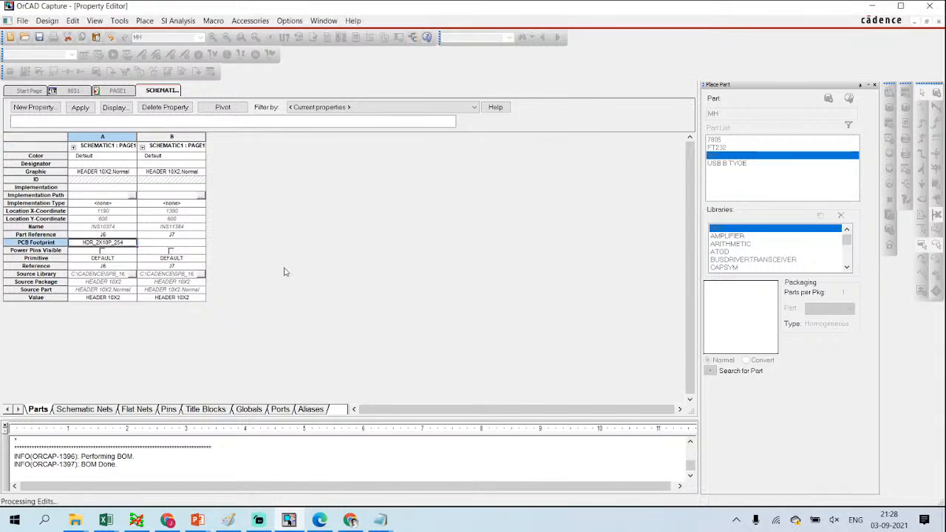
pyautogui.click(185, 244)
pyautogui.write('HDR_2X10P_254')
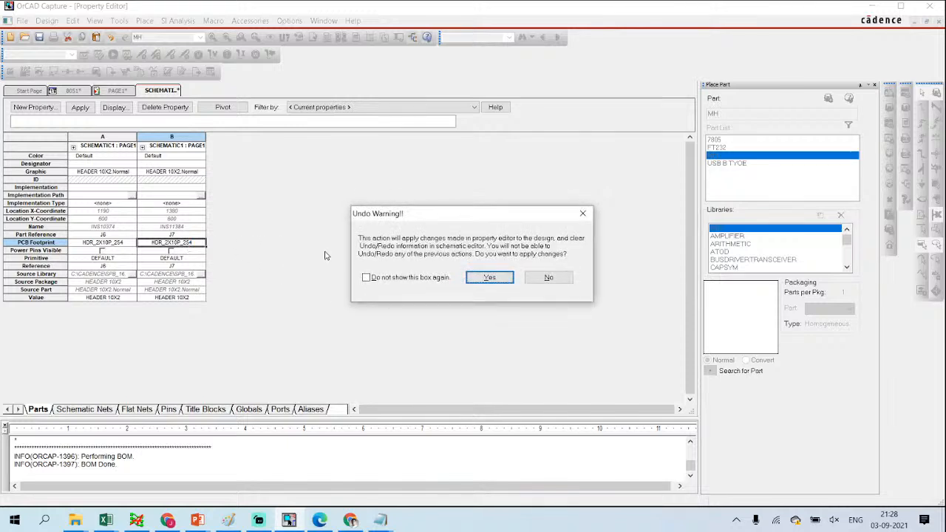
pyautogui.click(488, 278)
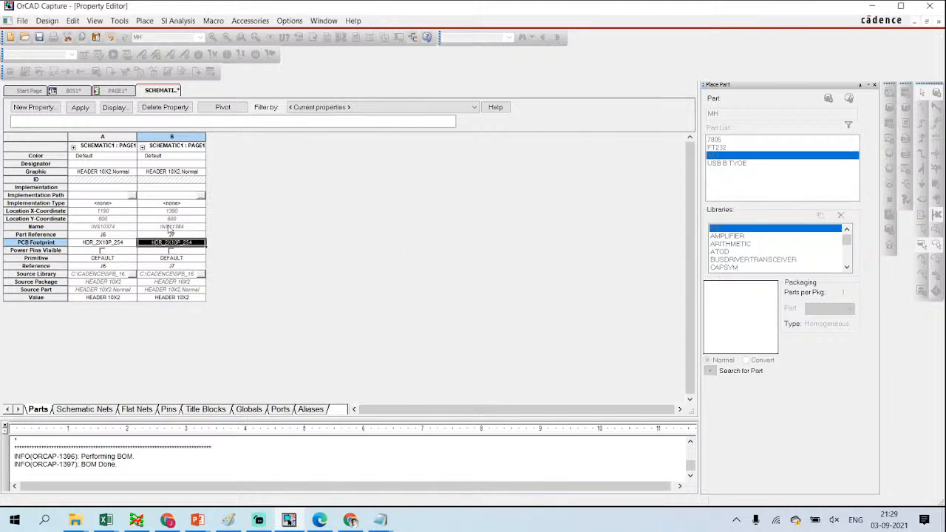
# Step: Return to the schematic page and open the properties of the FT232 chip U4
pyautogui.click(83, 91)
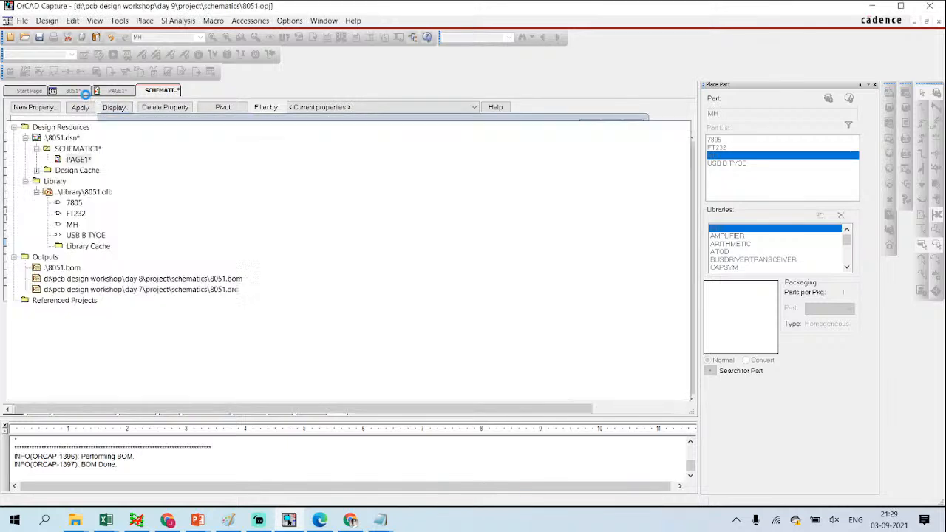
pyautogui.click(113, 91)
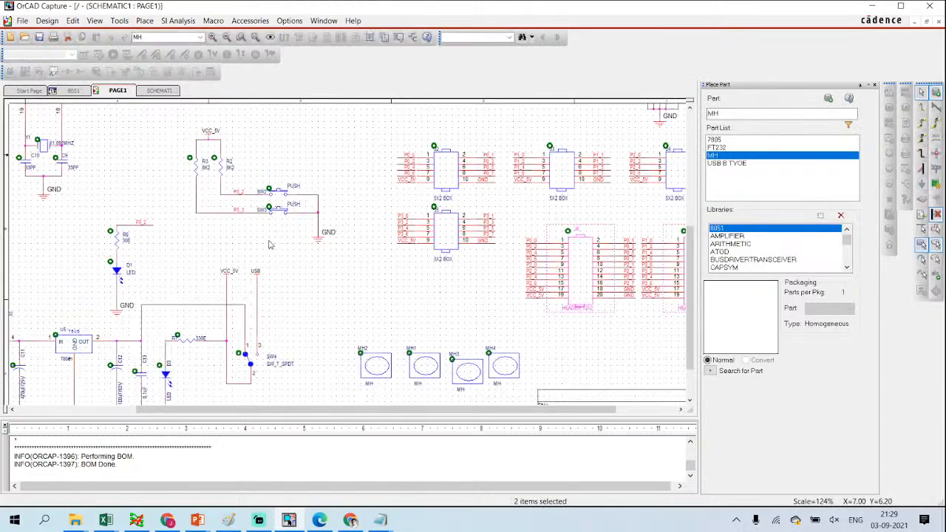
pyautogui.scroll(-2, 270, 246)
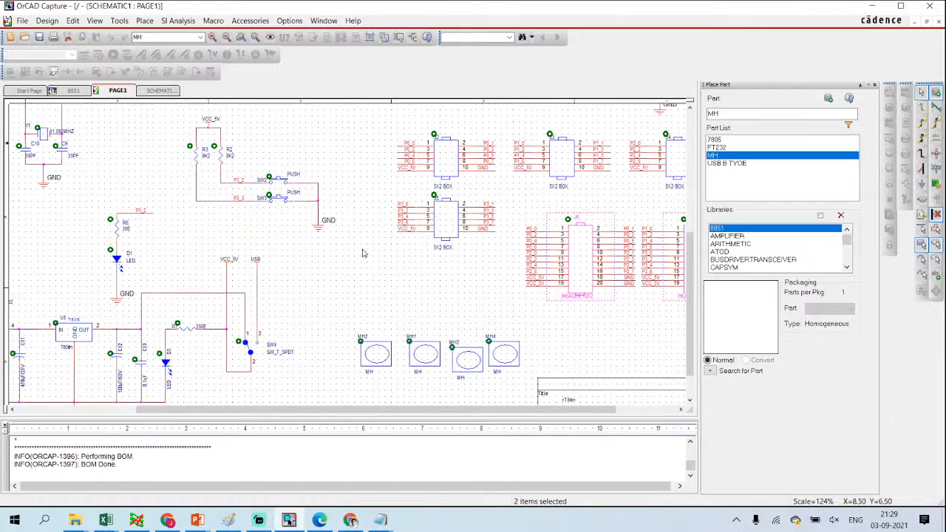
pyautogui.scroll(3, 403, 259)
pyautogui.scroll(5, 384, 288)
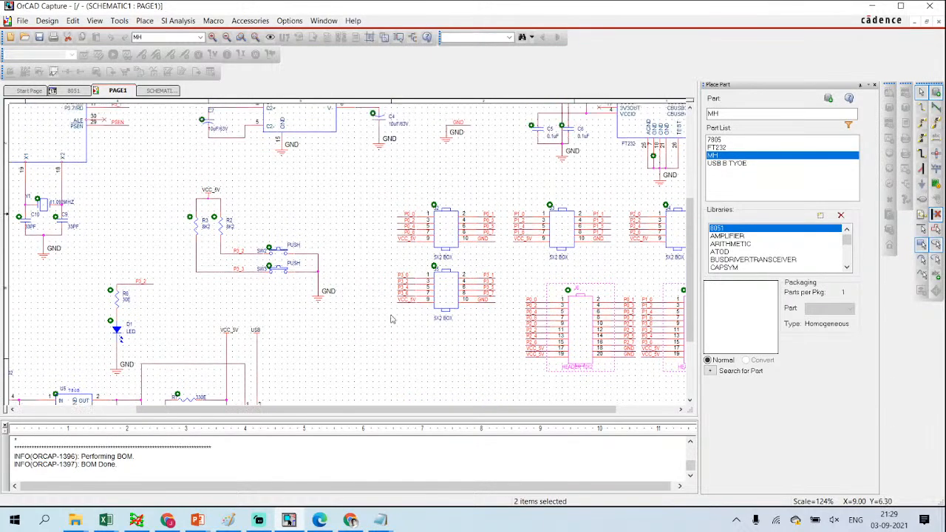
pyautogui.moveTo(389, 411); pyautogui.dragTo(478, 409)
pyautogui.scroll(9, 485, 303)
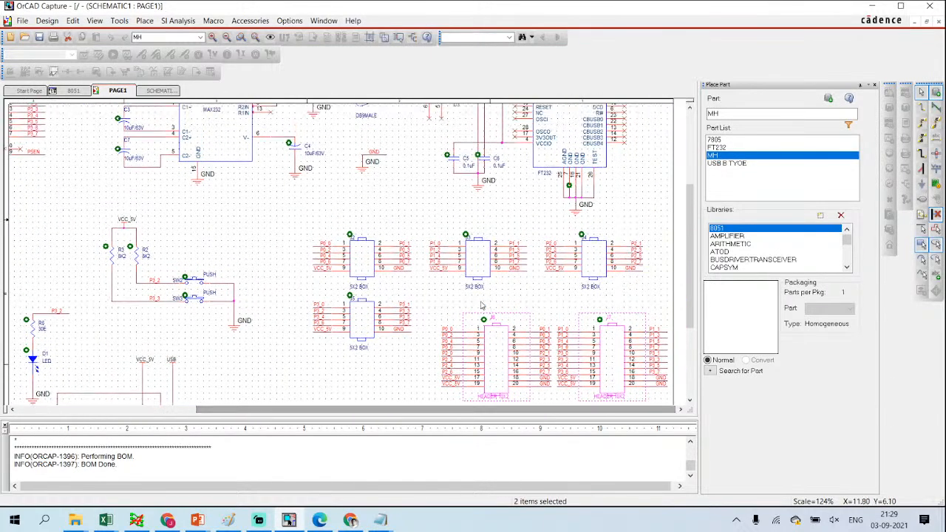
pyautogui.scroll(1, 507, 285)
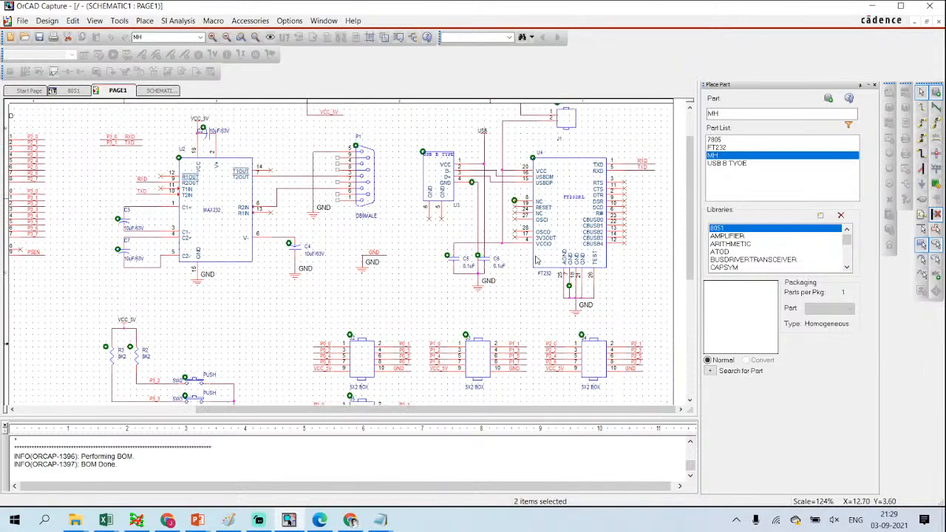
pyautogui.click(564, 231)
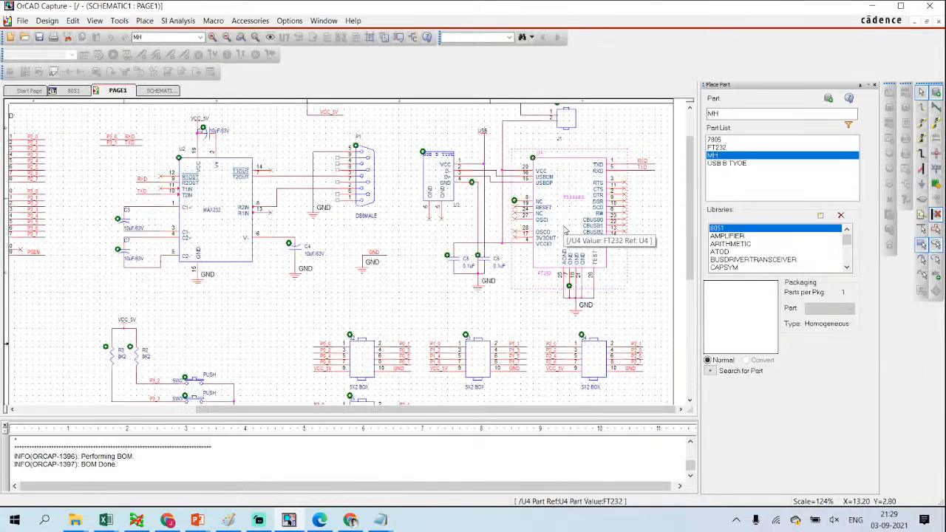
pyautogui.doubleClick(564, 230)
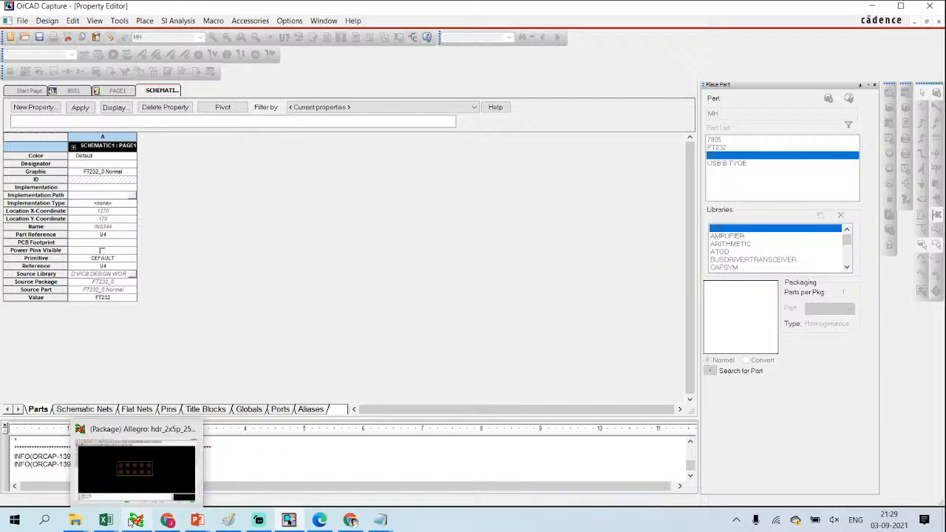
# Step: Switch to the jk1.xls workbook in Excel and copy the ssop_28p_065 footprint name from the FT232 row
pyautogui.click(105, 520)
pyautogui.click(235, 482)
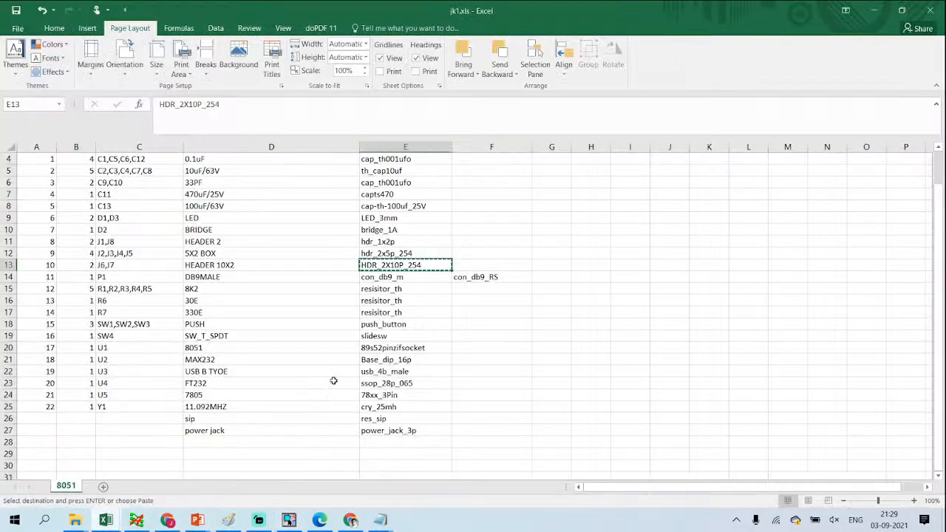
pyautogui.click(413, 386)
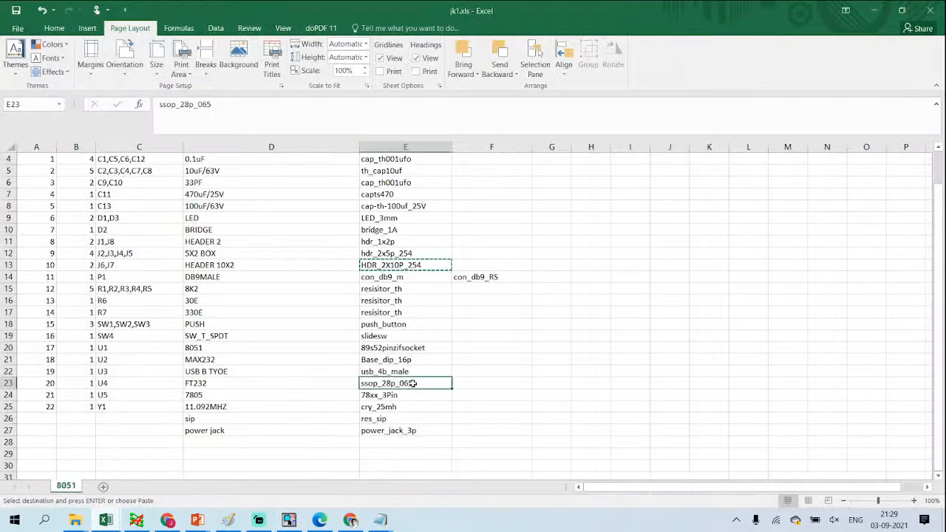
# Step: Return to OrCAD Capture and set the PCB footprint of U4 to ssop_28p_065, applying the change to the design
pyautogui.click(874, 10)
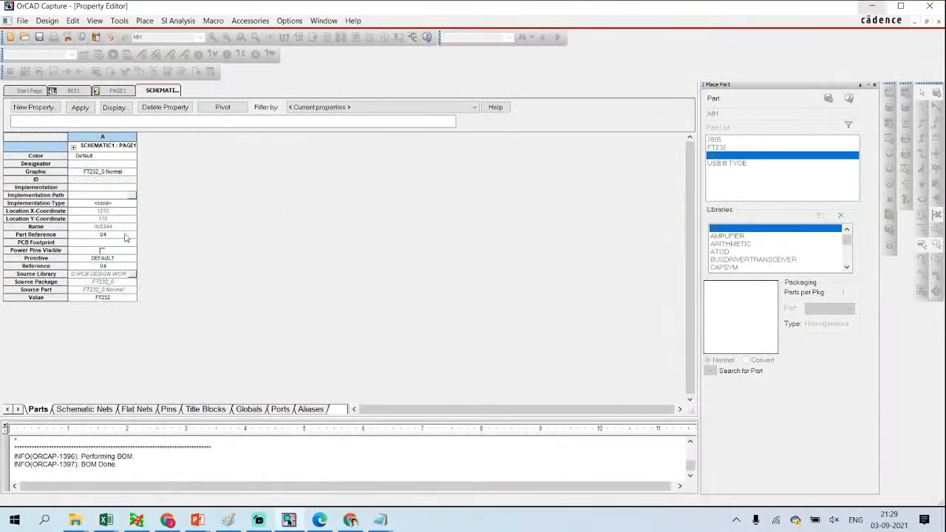
pyautogui.click(104, 243)
pyautogui.write('ssop_28p_065')
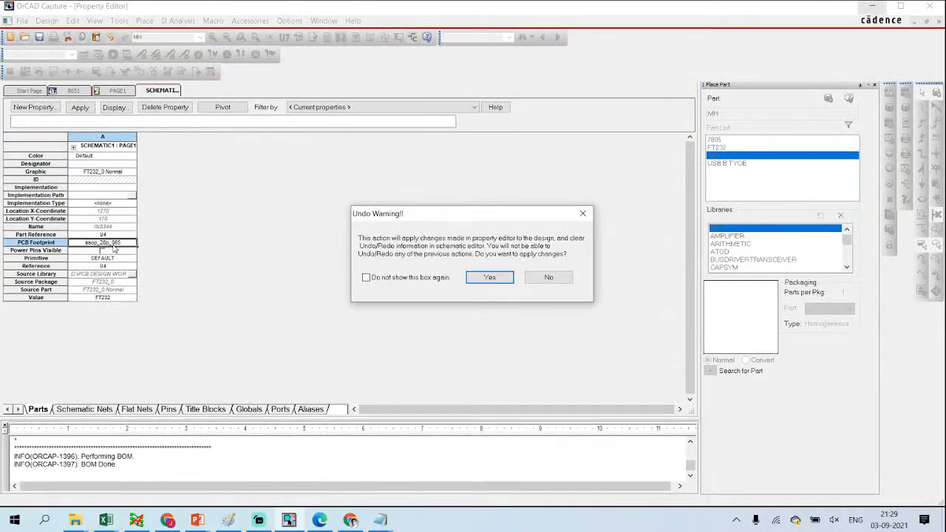
pyautogui.click(508, 278)
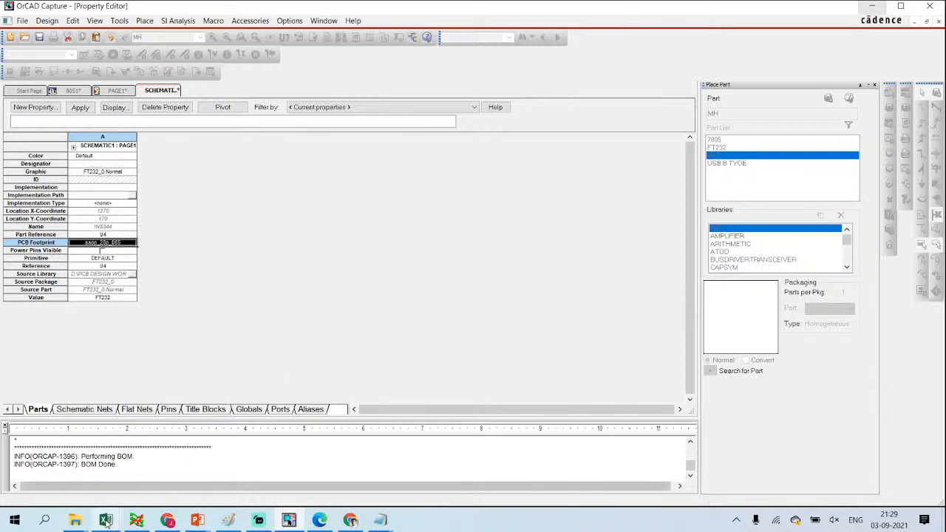
# Step: Switch to the jk1.xls workbook in Excel and copy the 78xx_3Pin footprint name from the 7805 row
pyautogui.moveTo(105, 520)
pyautogui.click(170, 488)
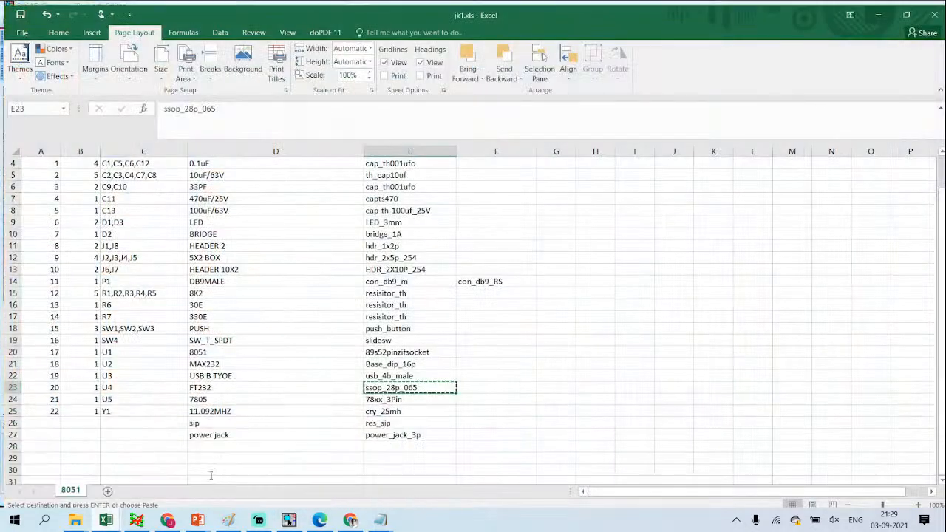
pyautogui.click(397, 397)
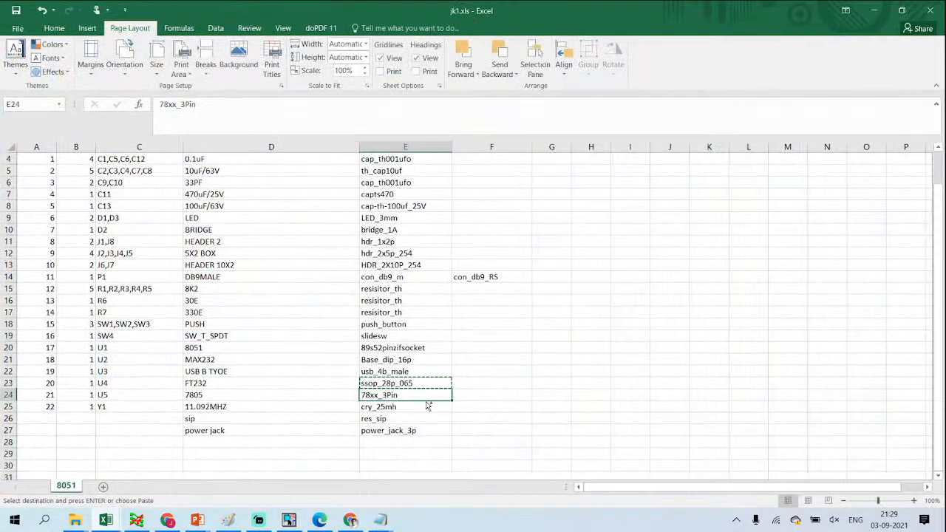
pyautogui.hotkey('ctrl', 'c')
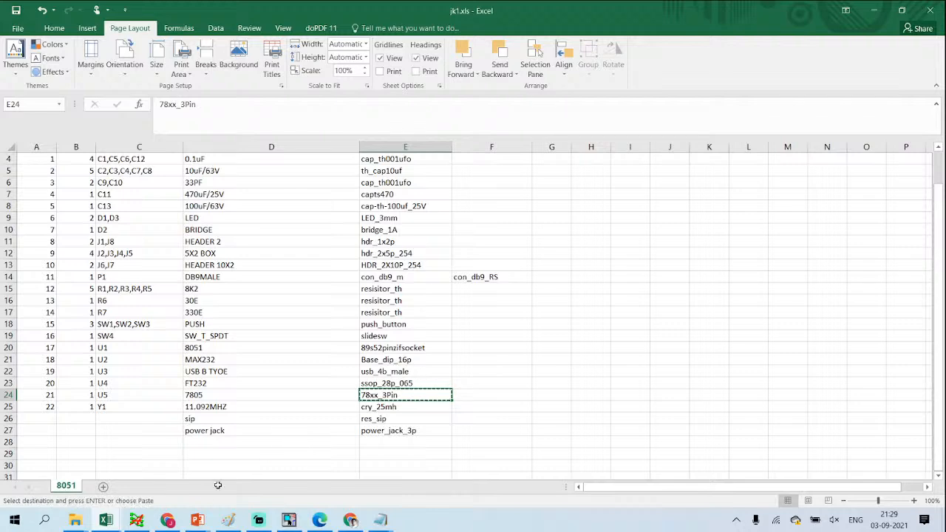
# Step: Return to the schematic page in OrCAD Capture and open the properties of the 7805 voltage regulator U5
pyautogui.click(288, 520)
pyautogui.click(116, 90)
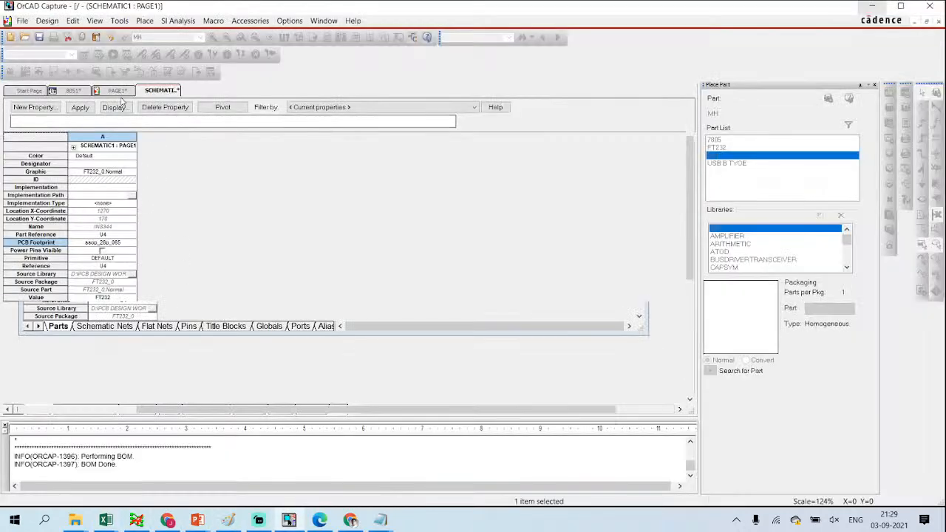
pyautogui.moveTo(182, 409); pyautogui.dragTo(64, 401)
pyautogui.scroll(-2, 82, 381)
pyautogui.scroll(-1, 82, 381)
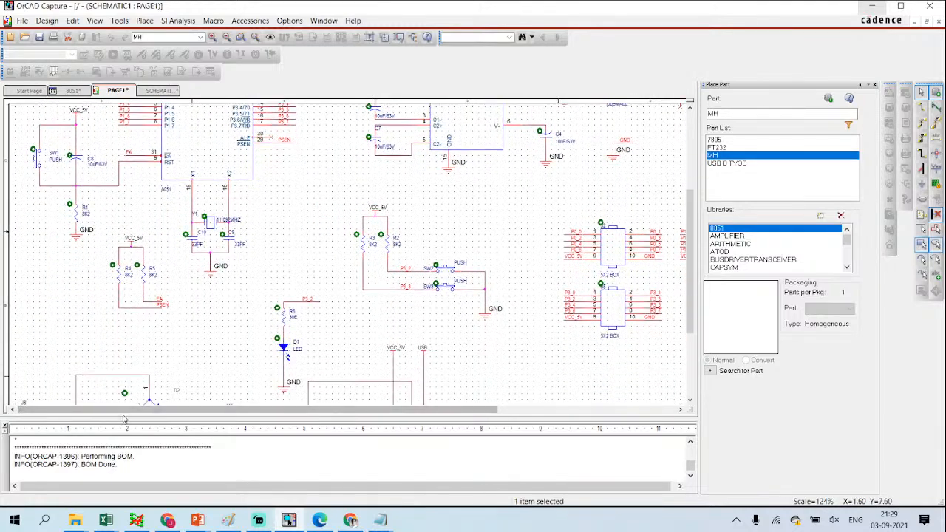
pyautogui.scroll(-2, 70, 392)
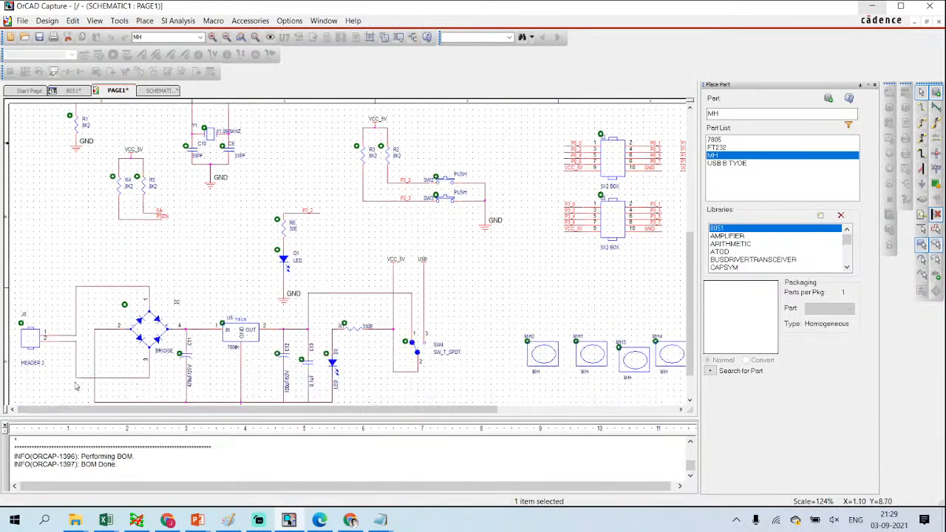
pyautogui.doubleClick(239, 341)
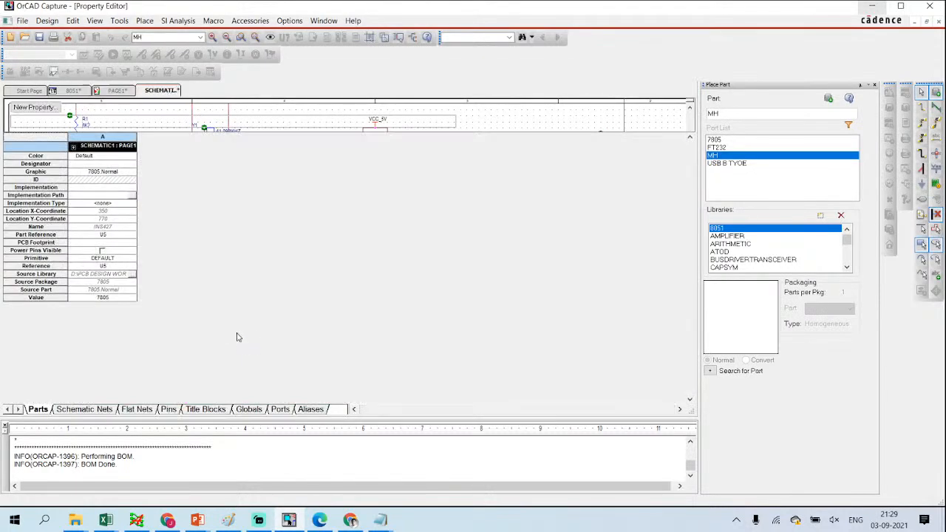
# Step: Set the PCB footprint of regulator U5 to 78xx_3Pin and apply the change to the design
pyautogui.click(103, 243)
pyautogui.hotkey('ctrl', 'v')
pyautogui.press('Return')
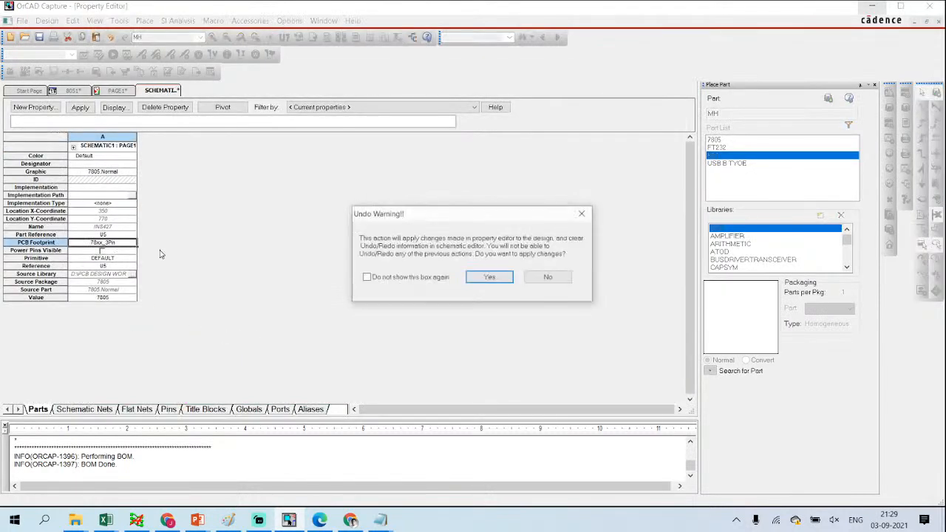
pyautogui.click(489, 278)
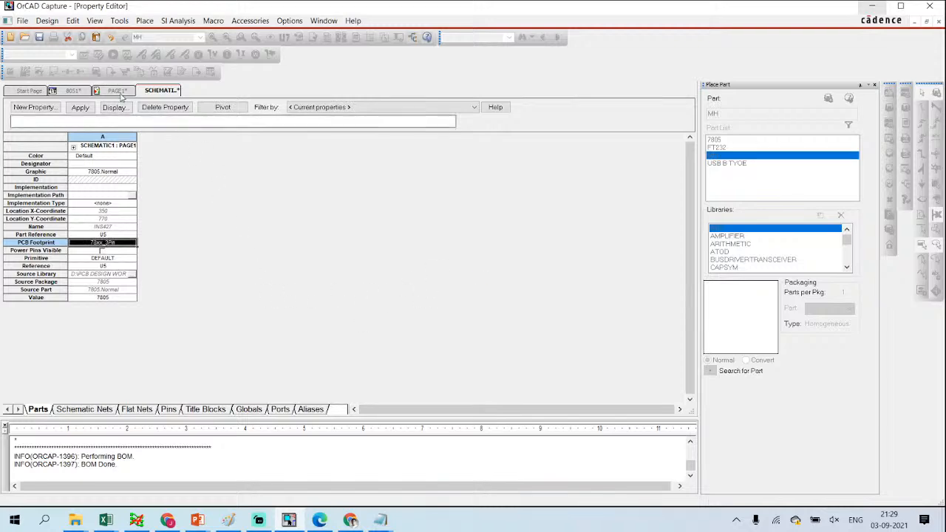
# Step: Bring back the schematic page, and copy the cry_25mh footprint name from the 11.092MHZ row of jk1.xls in Excel
pyautogui.click(117, 90)
pyautogui.scroll(-2, 217, 300)
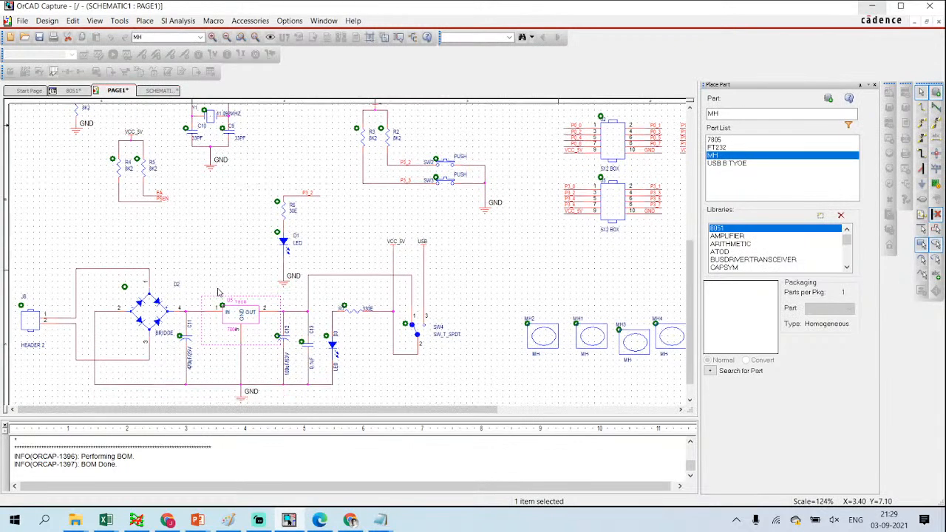
pyautogui.scroll(-1, 222, 318)
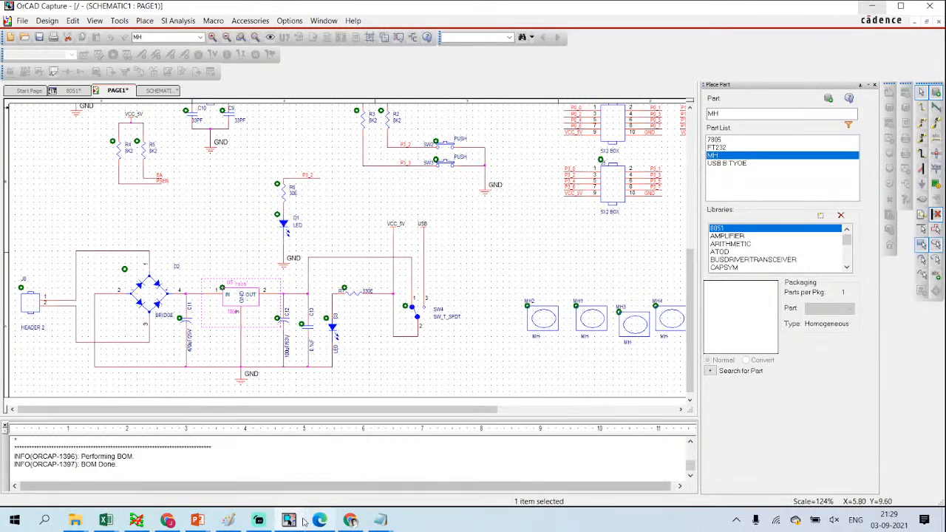
pyautogui.moveTo(281, 524)
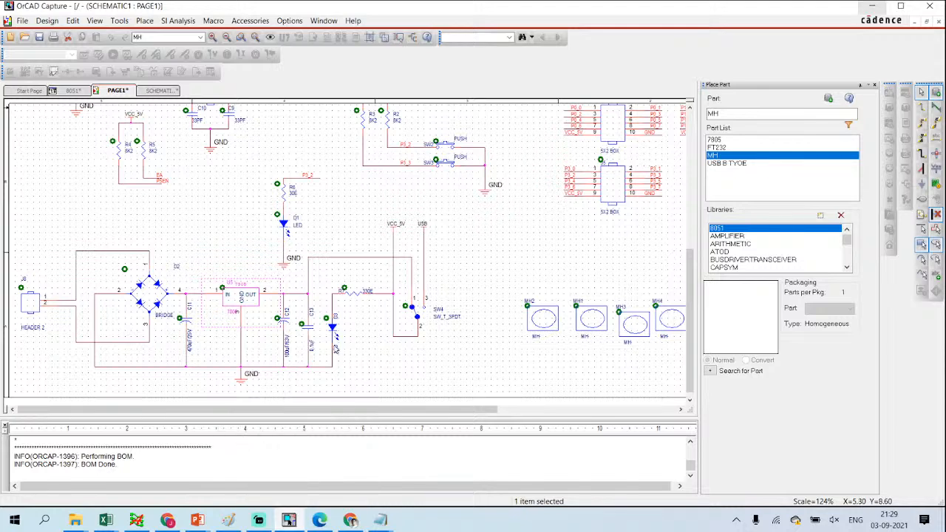
pyautogui.moveTo(136, 522)
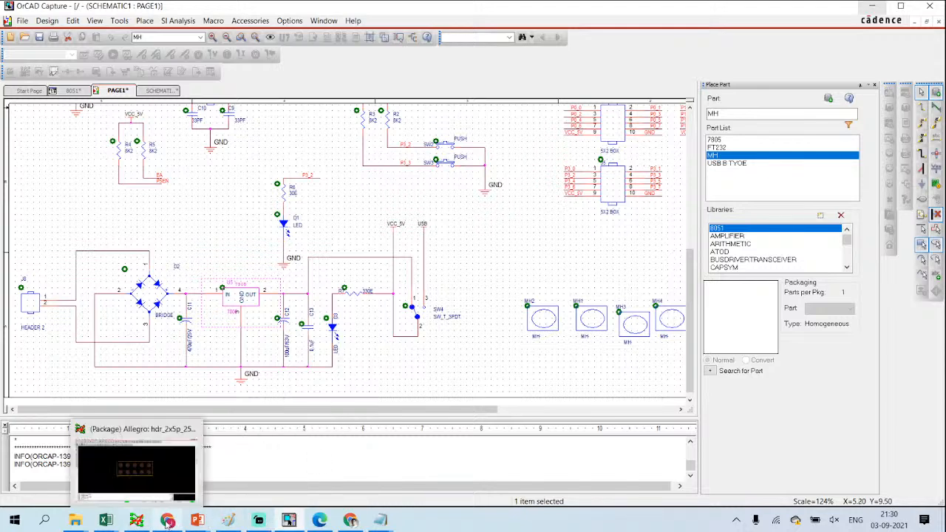
pyautogui.click(161, 492)
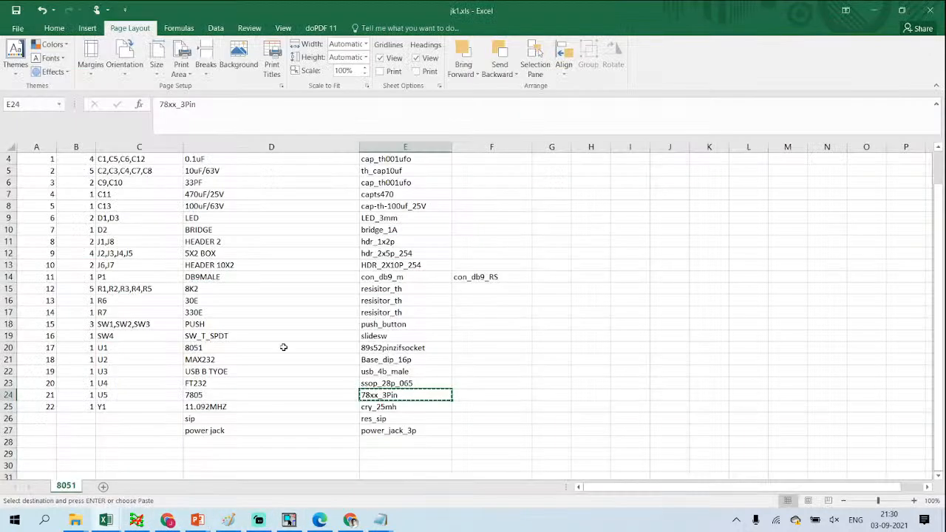
pyautogui.click(400, 409)
pyautogui.hotkey('ctrl', 'c')
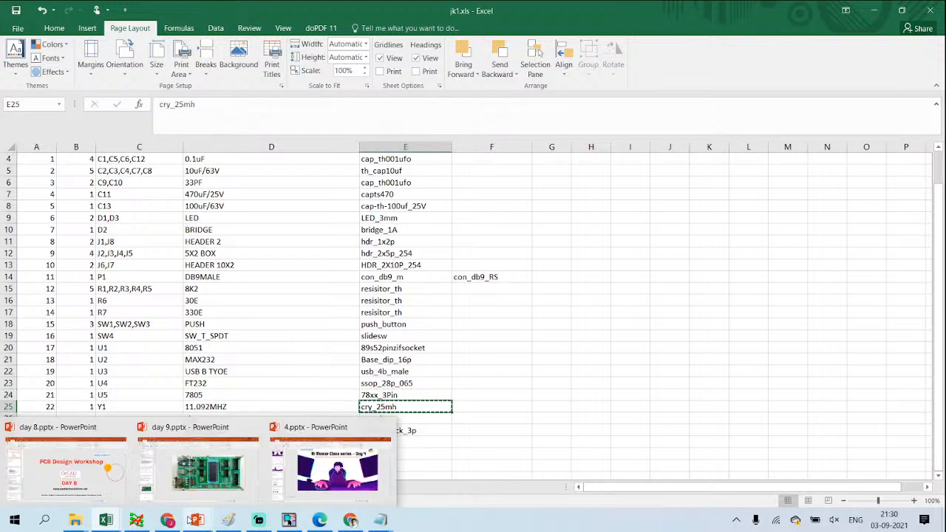
# Step: Return to OrCAD Capture and open the properties of the 11.092MHZ crystal Y1
pyautogui.click(288, 520)
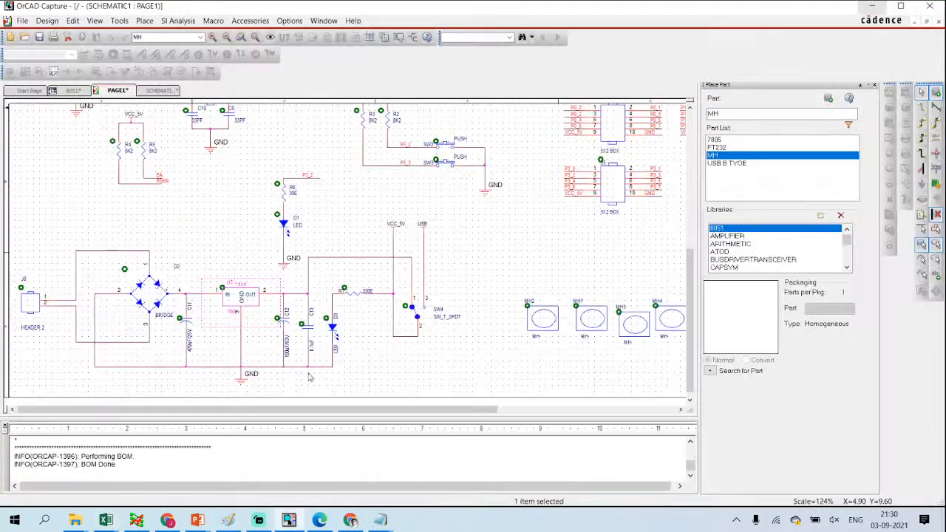
pyautogui.scroll(3, 326, 307)
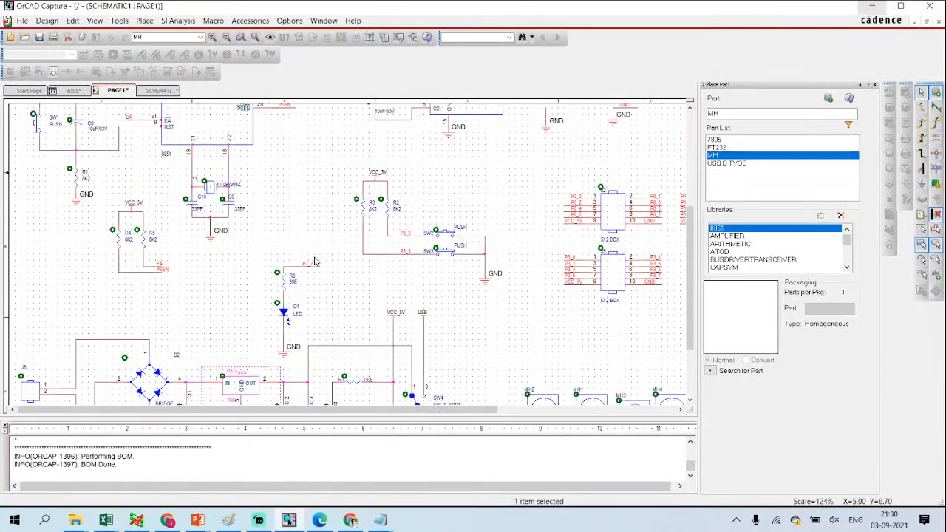
pyautogui.doubleClick(213, 195)
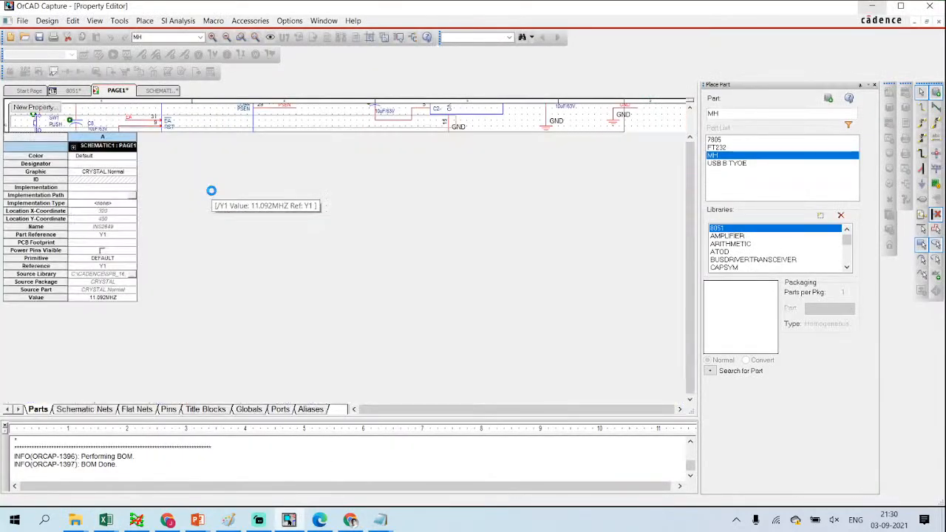
# Step: Set the PCB footprint of crystal Y1 to cry_25mh and apply the change to the design
pyautogui.click(116, 242)
pyautogui.hotkey('ctrl', 'v')
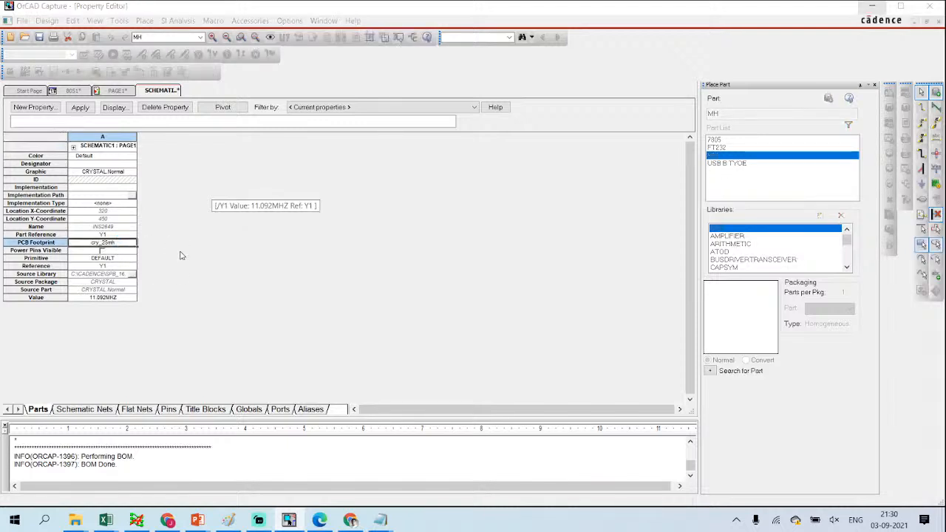
pyautogui.hotkey('ctrl', 's')
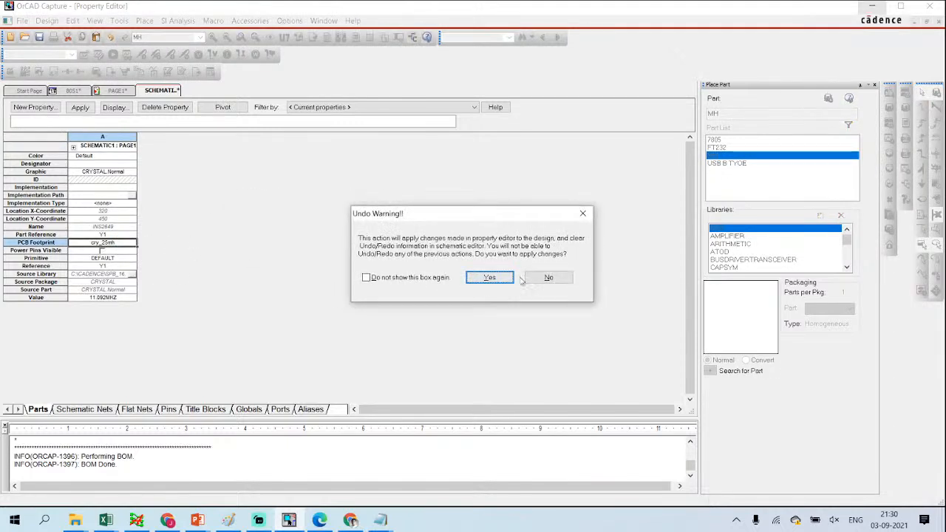
pyautogui.click(490, 278)
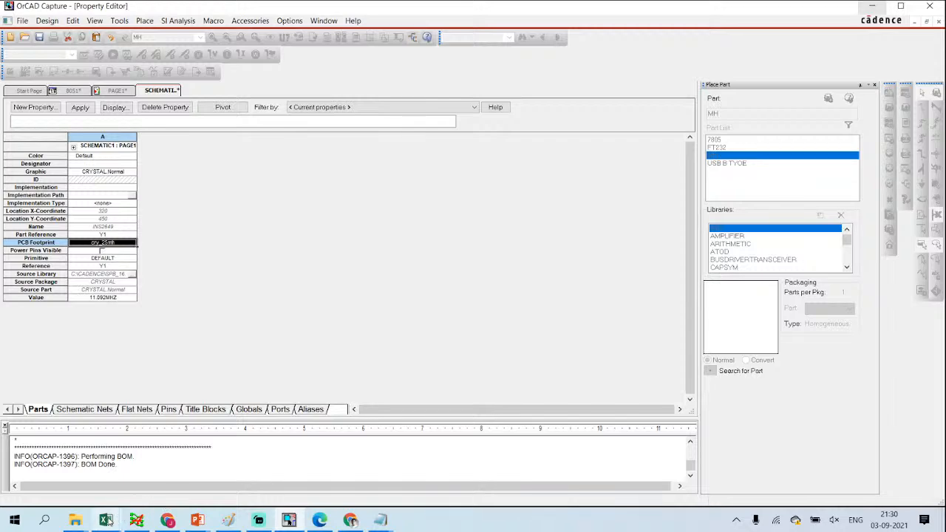
pyautogui.moveTo(107, 520)
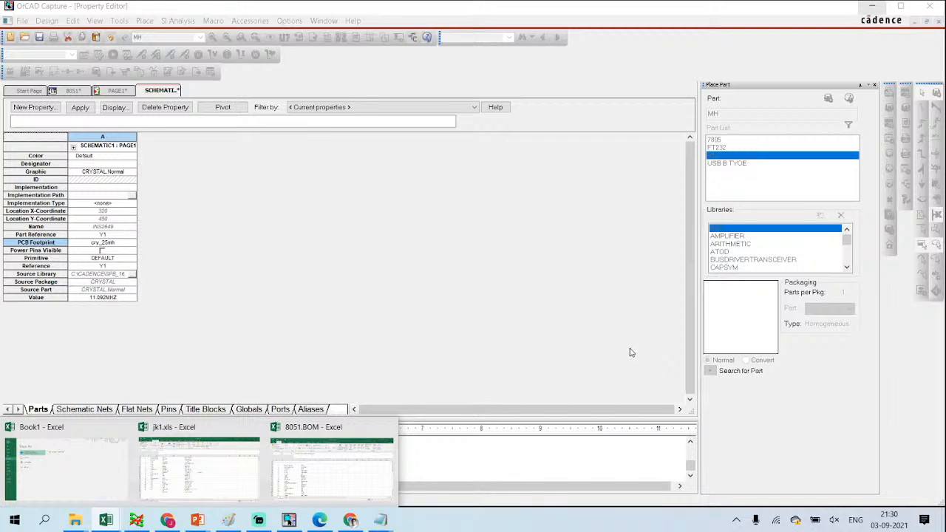
# Step: Switch to jk1.xls in Excel and copy the power_jack_3p footprint name from the power jack row
pyautogui.click(217, 466)
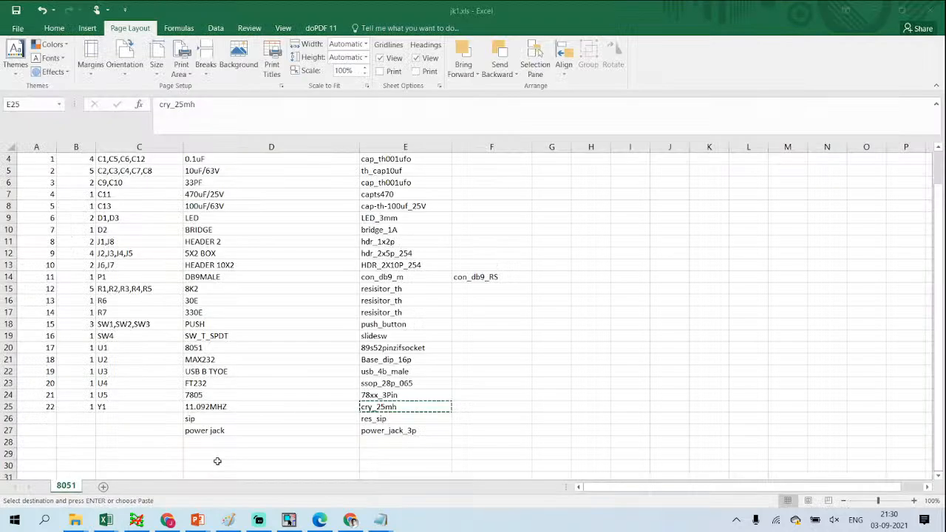
pyautogui.click(289, 520)
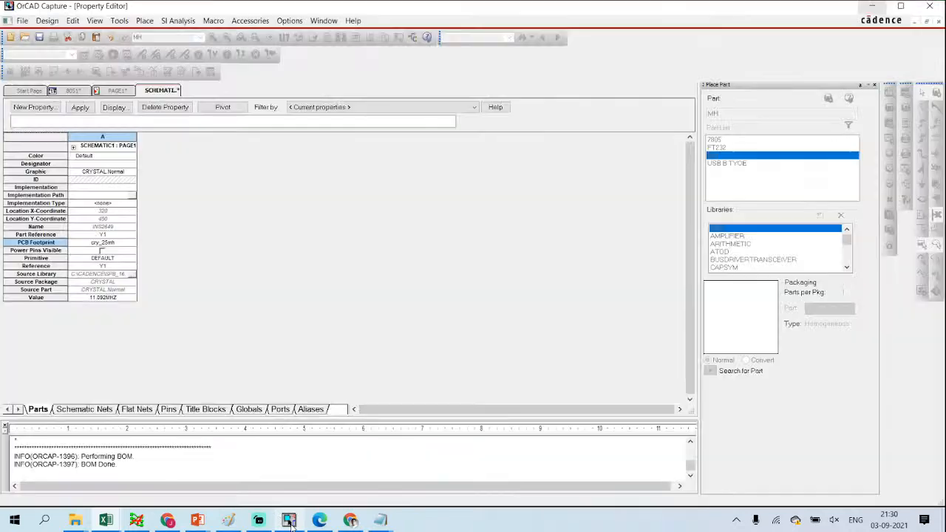
pyautogui.click(289, 521)
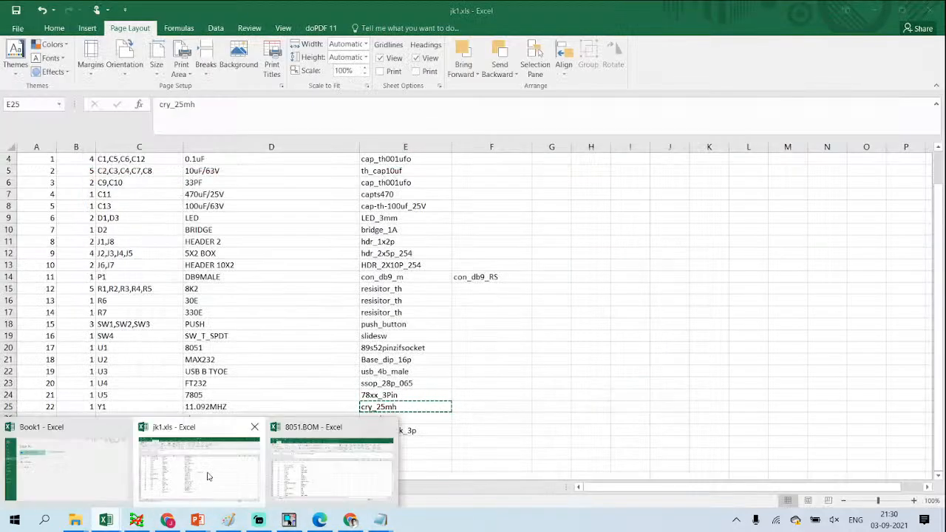
pyautogui.click(207, 477)
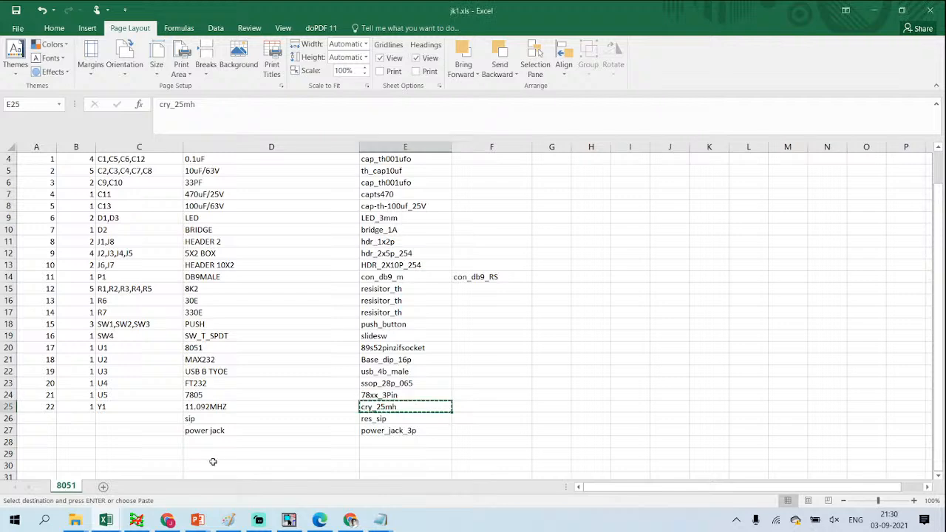
pyautogui.click(402, 432)
pyautogui.hotkey('ctrl', 'c')
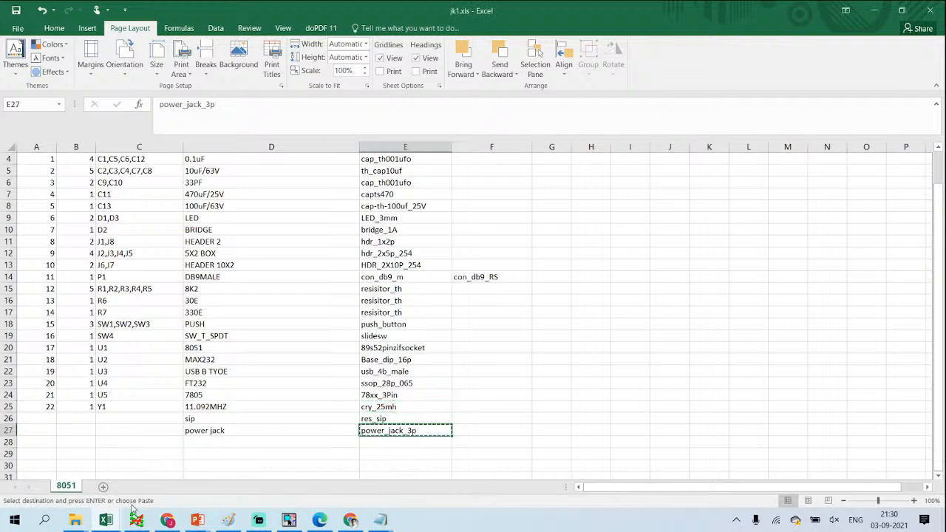
# Step: Return to OrCAD Capture, set the PCB footprint of power input header J8 to power_jack_3p, and save the design
pyautogui.click(255, 502)
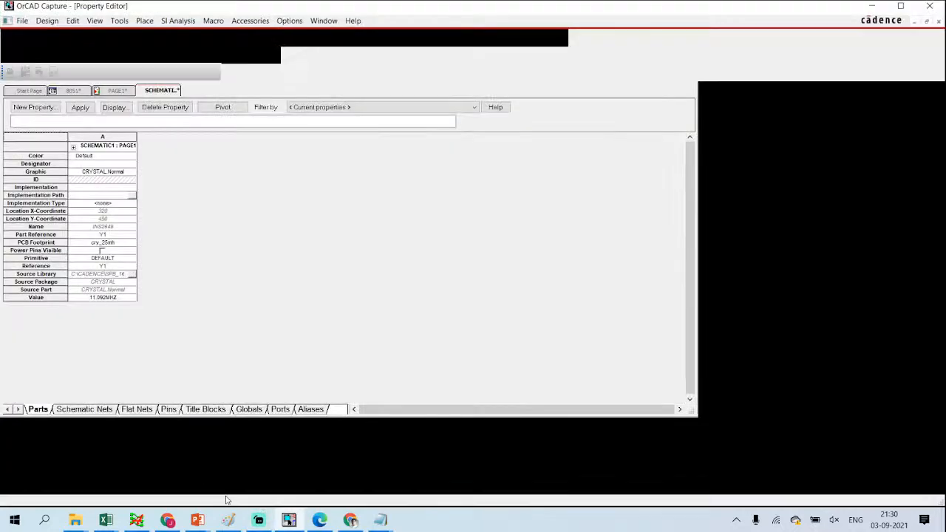
pyautogui.click(124, 91)
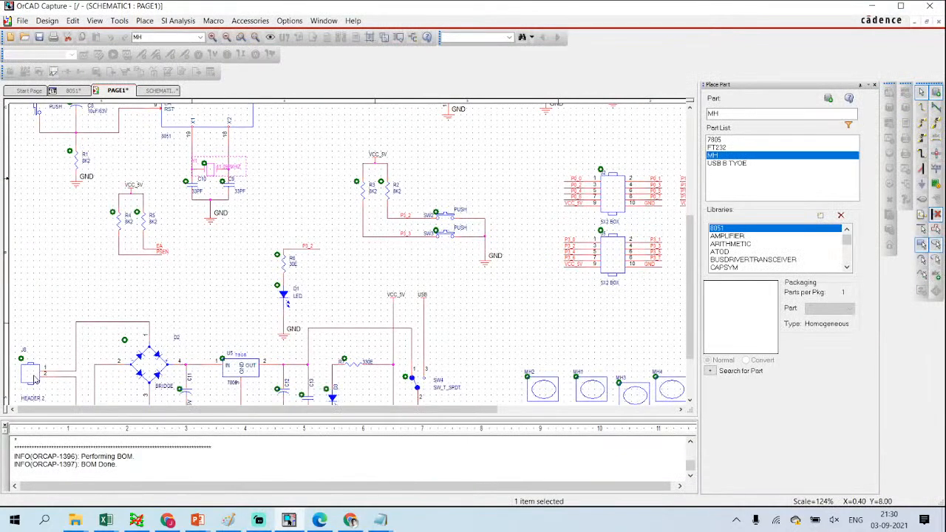
pyautogui.doubleClick(32, 376)
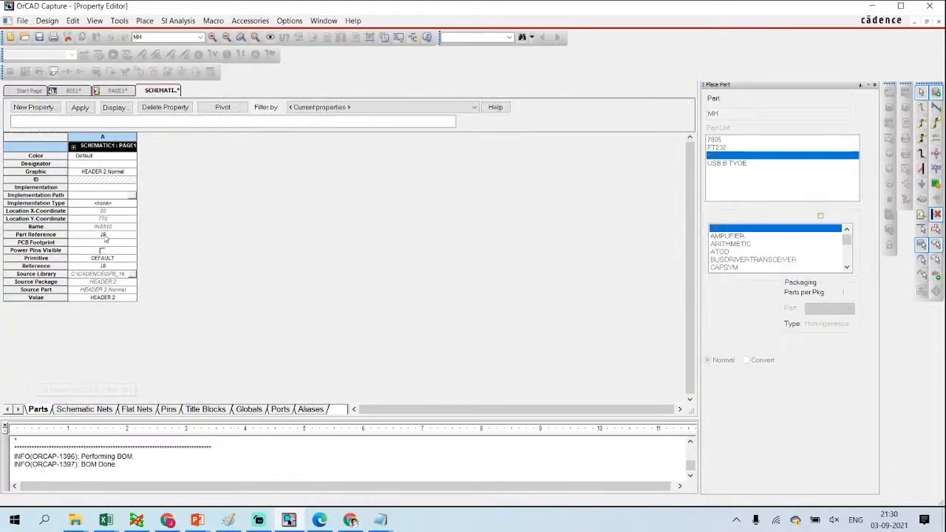
pyautogui.click(104, 242)
pyautogui.hotkey('ctrl', 'v')
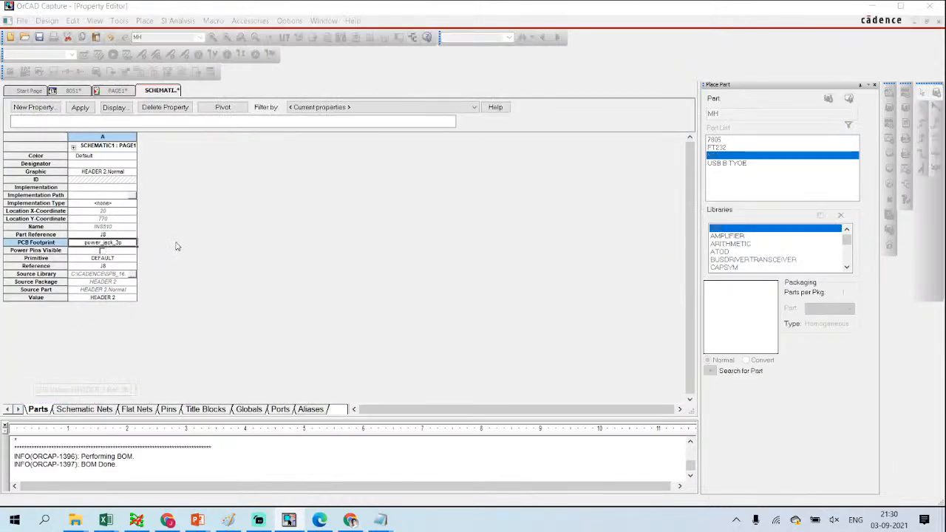
pyautogui.hotkey('ctrl', 's')
pyautogui.click(484, 282)
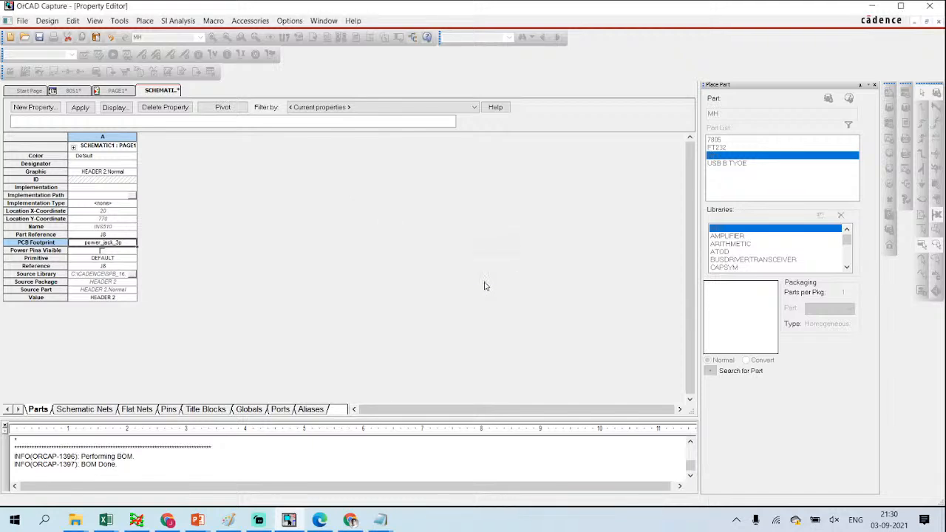
# Step: Bring back the schematic page and review the parts list in 8051.BOM in Excel
pyautogui.click(116, 91)
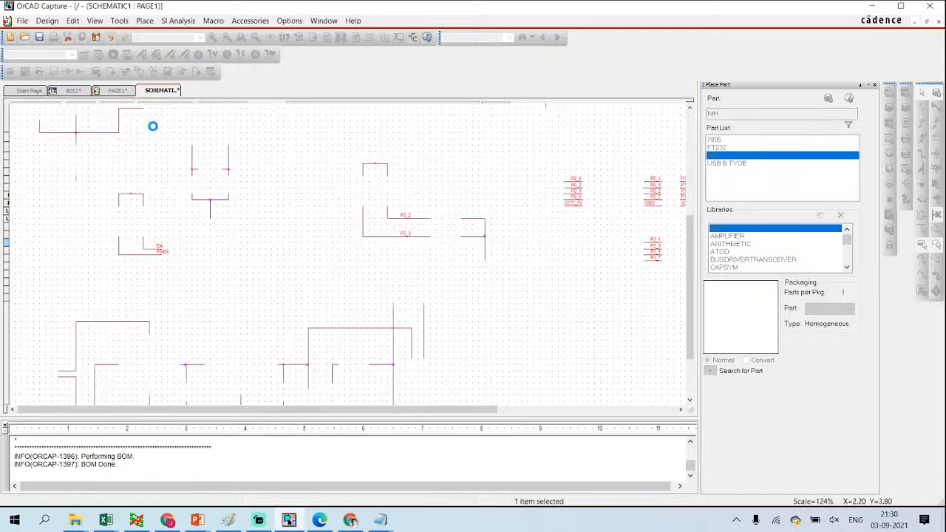
pyautogui.scroll(-2, 208, 231)
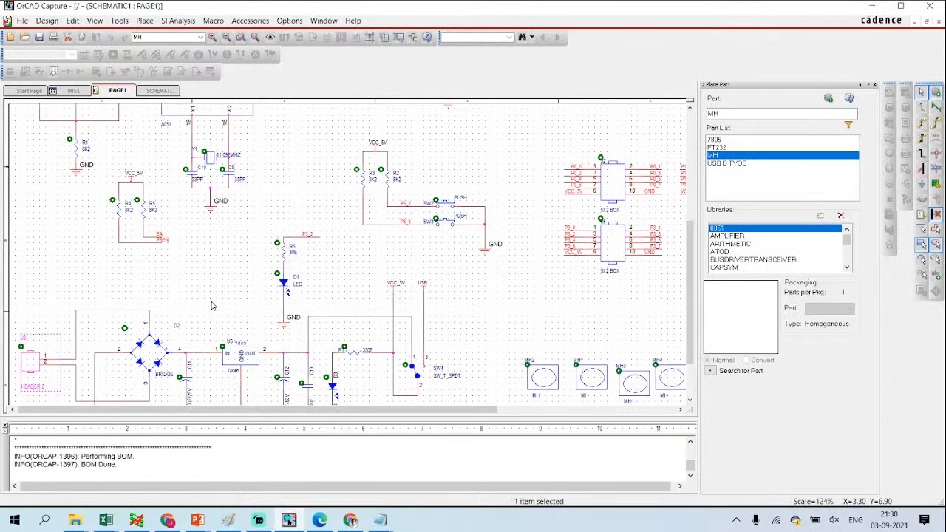
pyautogui.click(106, 520)
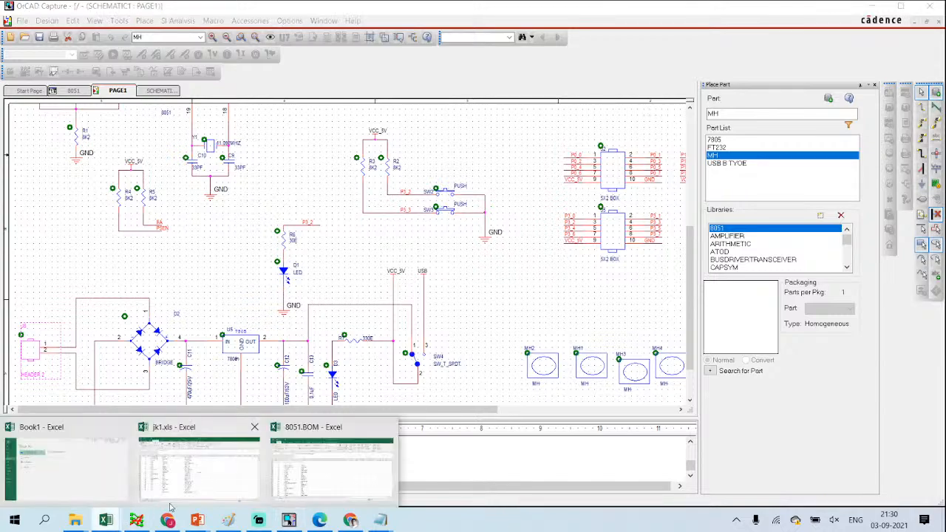
pyautogui.click(308, 482)
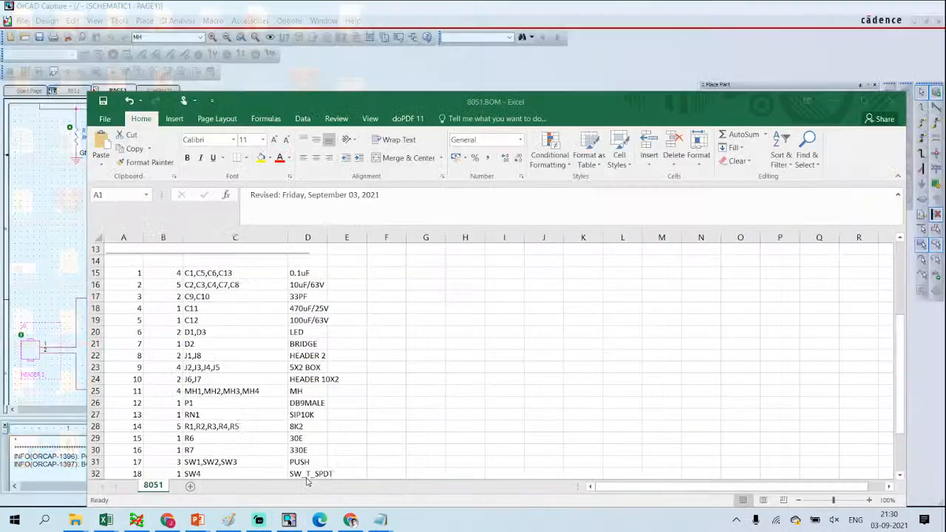
pyautogui.scroll(-5, 369, 296)
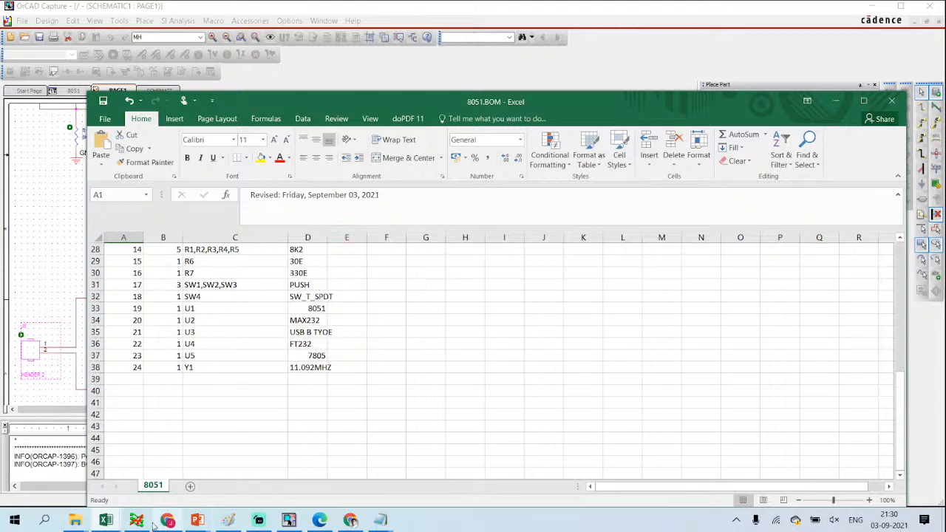
# Step: Switch to jk1.xls and copy the resisitor_th footprint name from the 30E resistor row
pyautogui.click(106, 520)
pyautogui.click(184, 469)
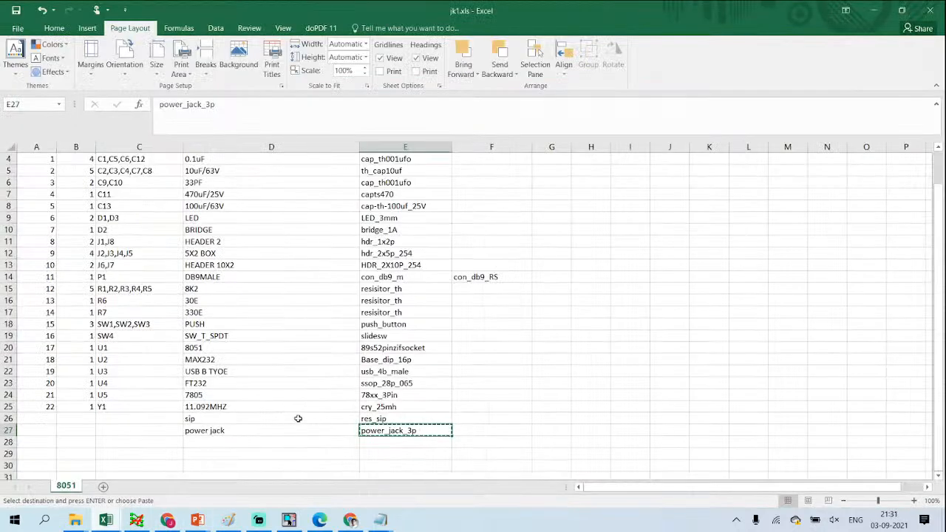
pyautogui.scroll(1, 379, 397)
pyautogui.click(402, 337)
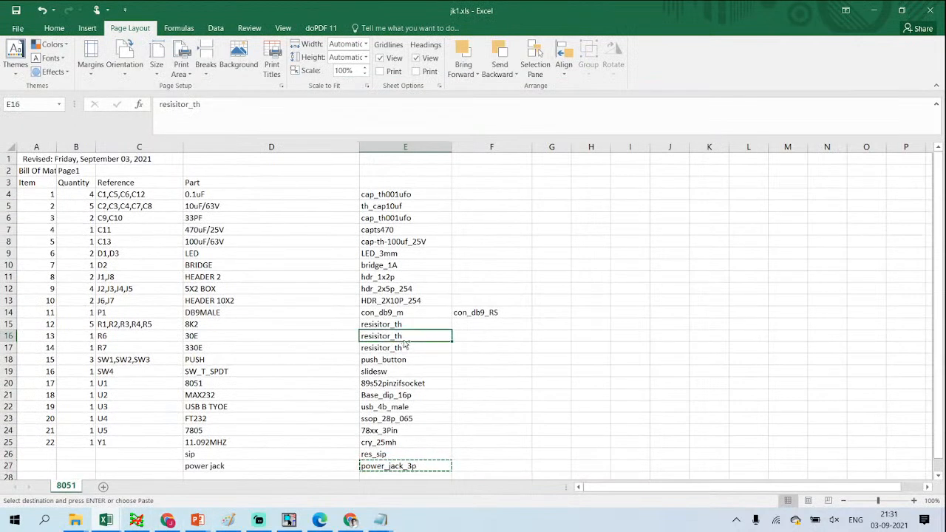
pyautogui.hotkey('ctrl', 'c')
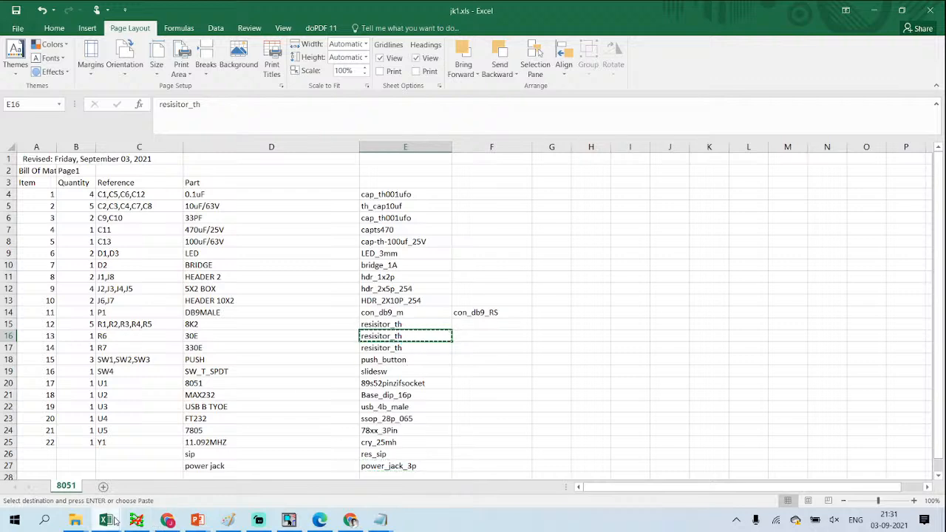
# Step: Return to OrCAD Capture and select resistors R1 through R7 together on the schematic page
pyautogui.click(290, 521)
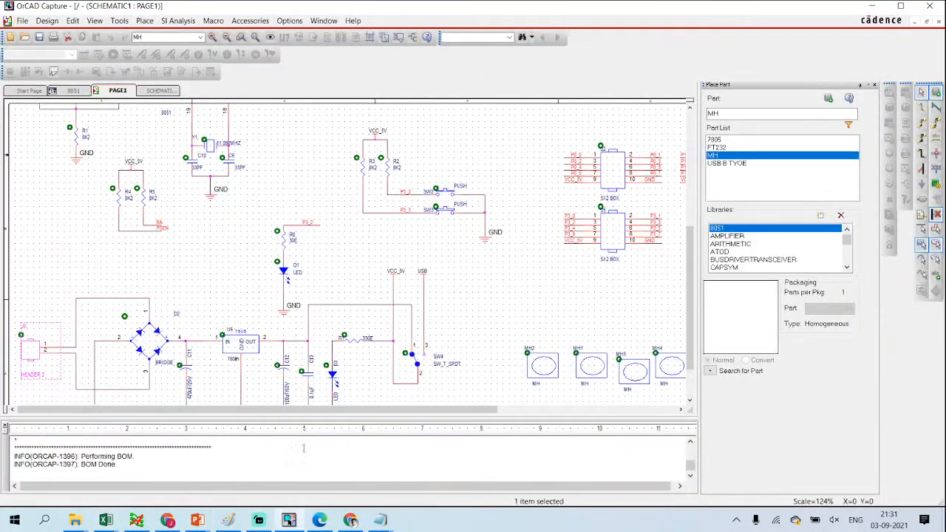
pyautogui.scroll(2, 312, 322)
pyautogui.scroll(2, 313, 322)
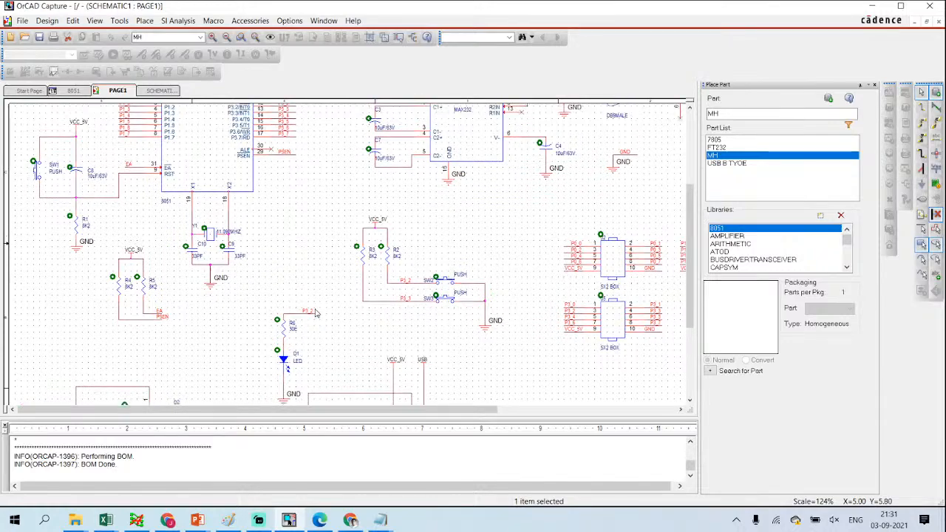
pyautogui.scroll(-2, 319, 302)
pyautogui.scroll(5, 322, 300)
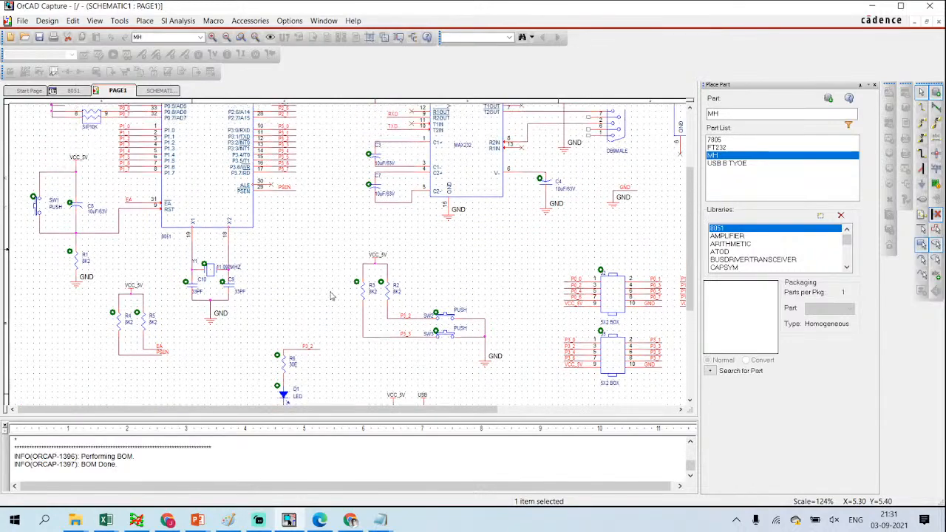
pyautogui.scroll(1, 332, 296)
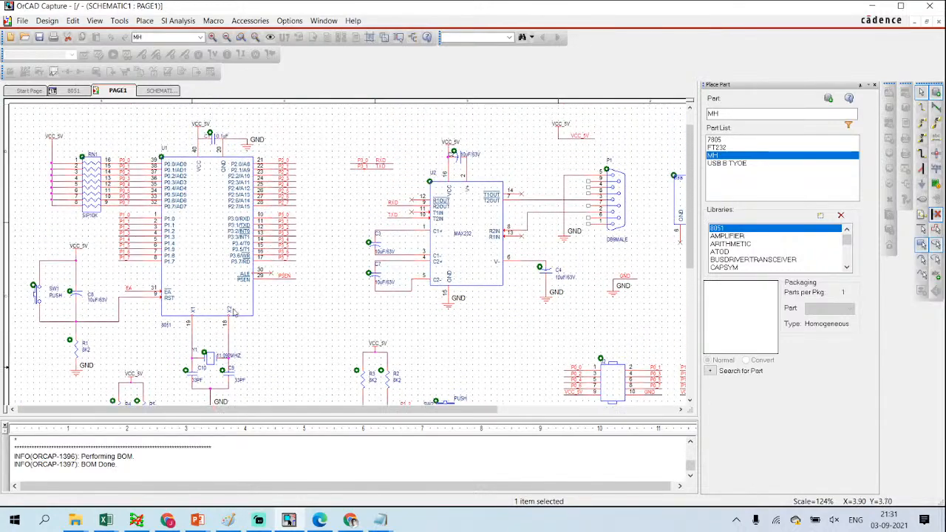
pyautogui.click(77, 339)
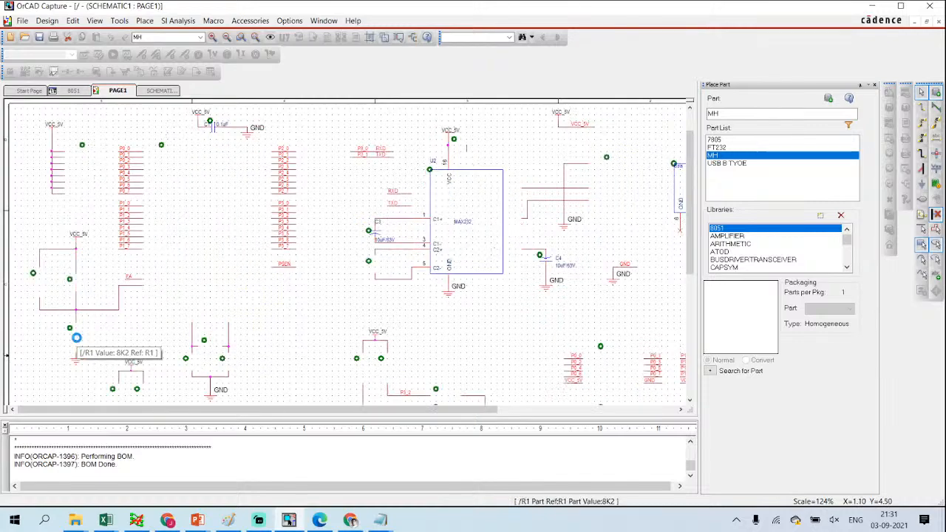
pyautogui.scroll(-1, 129, 333)
pyautogui.scroll(-2, 129, 332)
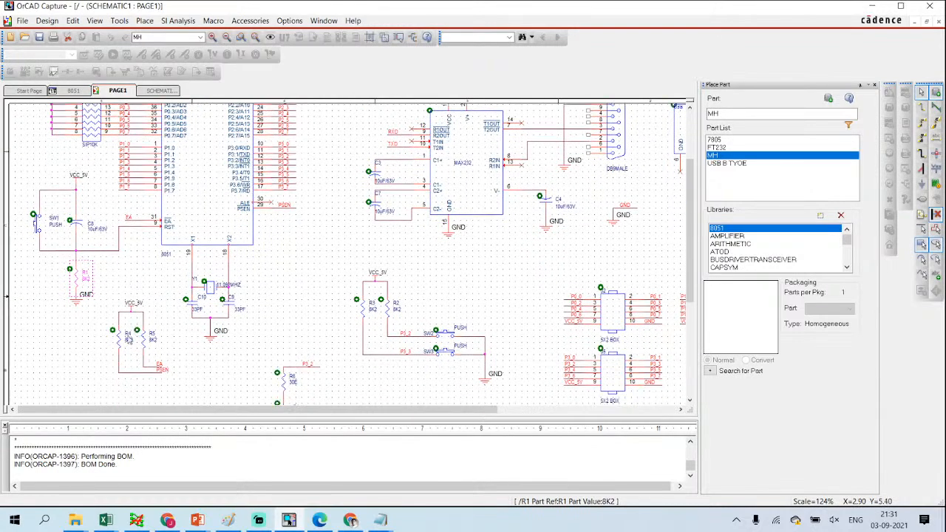
pyautogui.keyDown('ctrl'); pyautogui.click(126, 339); pyautogui.keyUp('ctrl')
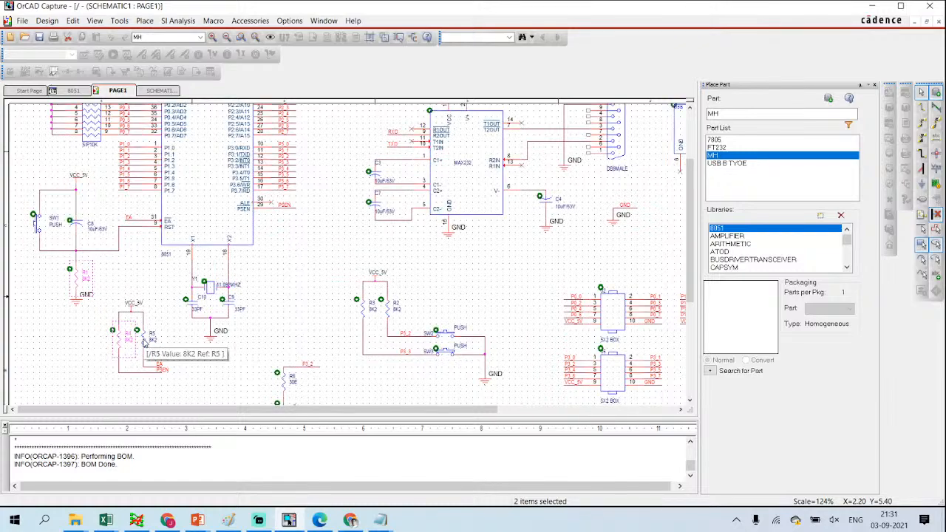
pyautogui.keyDown('ctrl'); pyautogui.click(146, 340); pyautogui.keyUp('ctrl')
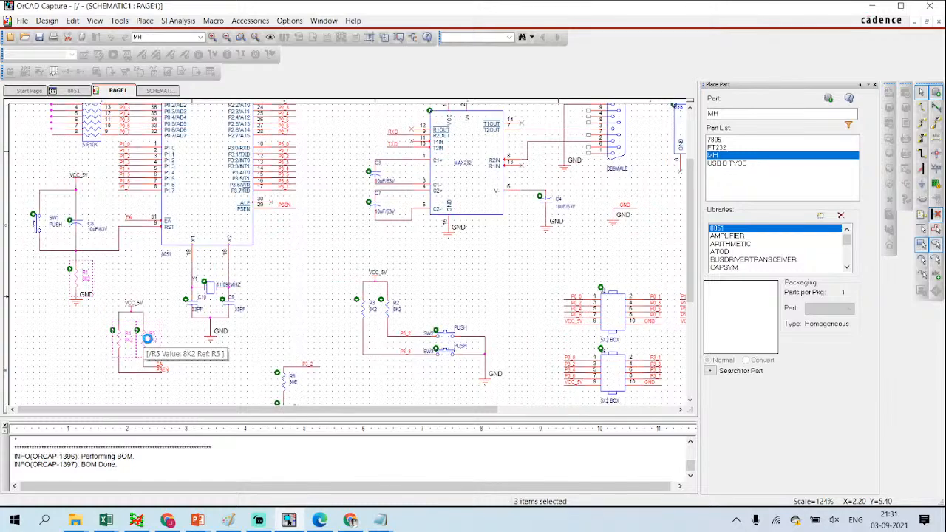
pyautogui.keyDown('ctrl'); pyautogui.click(368, 312); pyautogui.keyUp('ctrl')
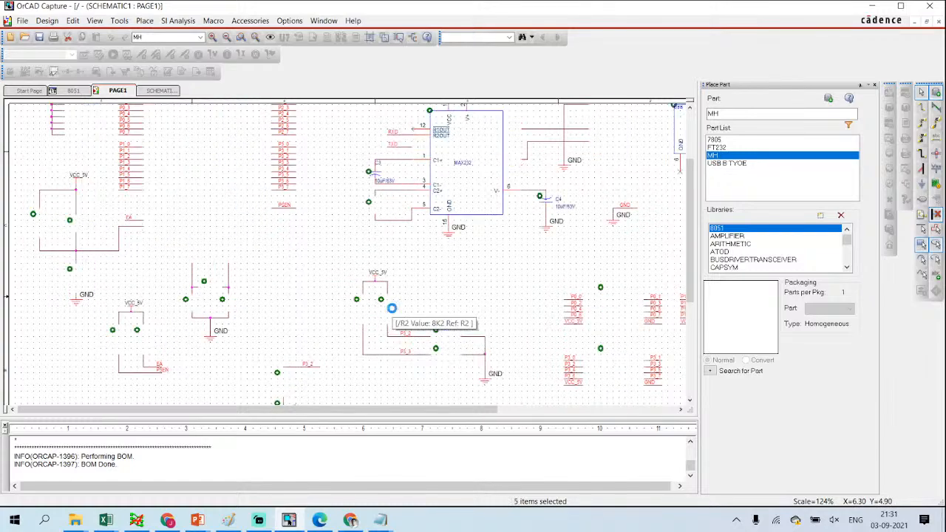
pyautogui.keyDown('ctrl'); pyautogui.click(286, 386); pyautogui.keyUp('ctrl')
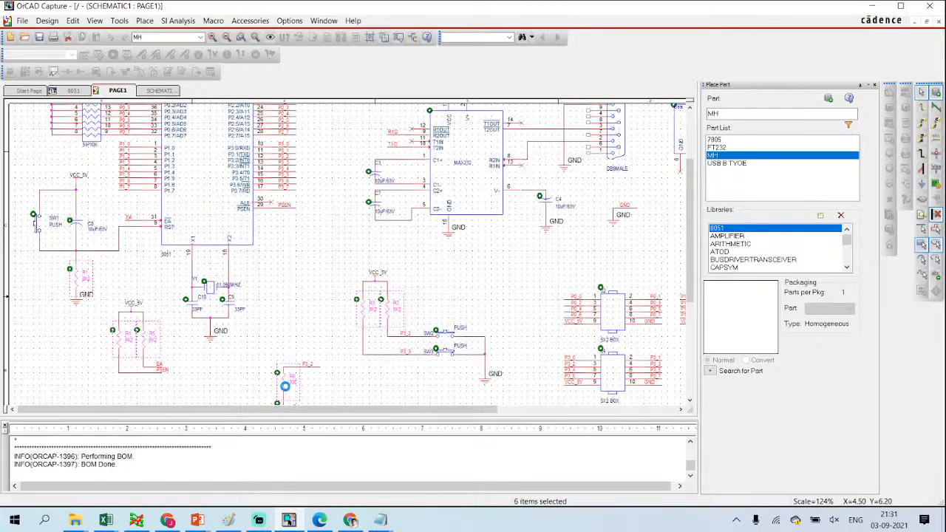
pyautogui.scroll(-5, 286, 386)
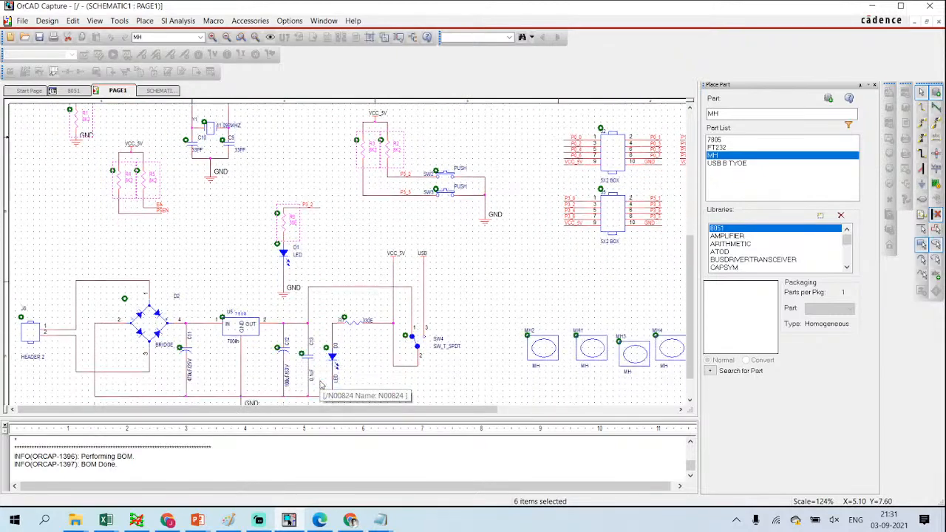
pyautogui.keyDown('ctrl'); pyautogui.click(355, 322); pyautogui.keyUp('ctrl')
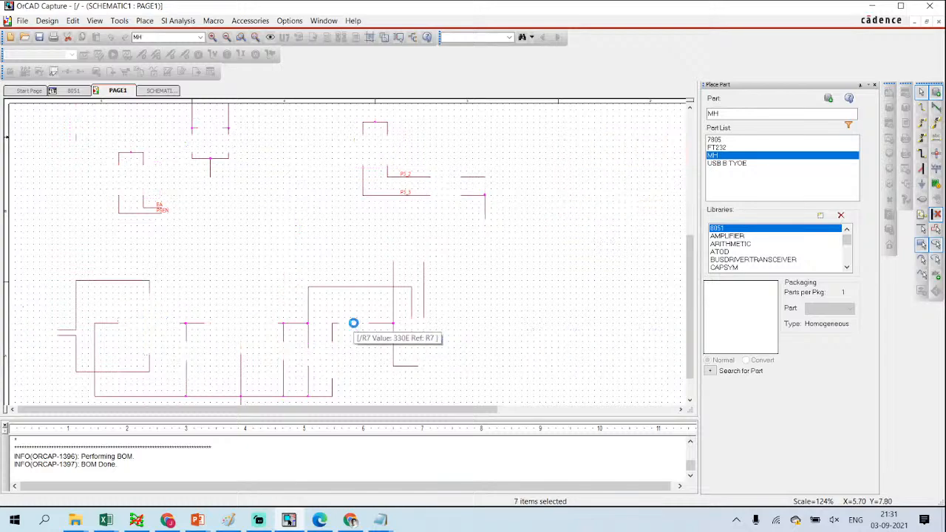
# Step: Open the properties of the selected resistors R1 through R7 and set R1's PCB footprint to resisitor_th
pyautogui.moveTo(397, 412); pyautogui.dragTo(575, 410)
pyautogui.scroll(1, 537, 335)
pyautogui.scroll(8, 537, 335)
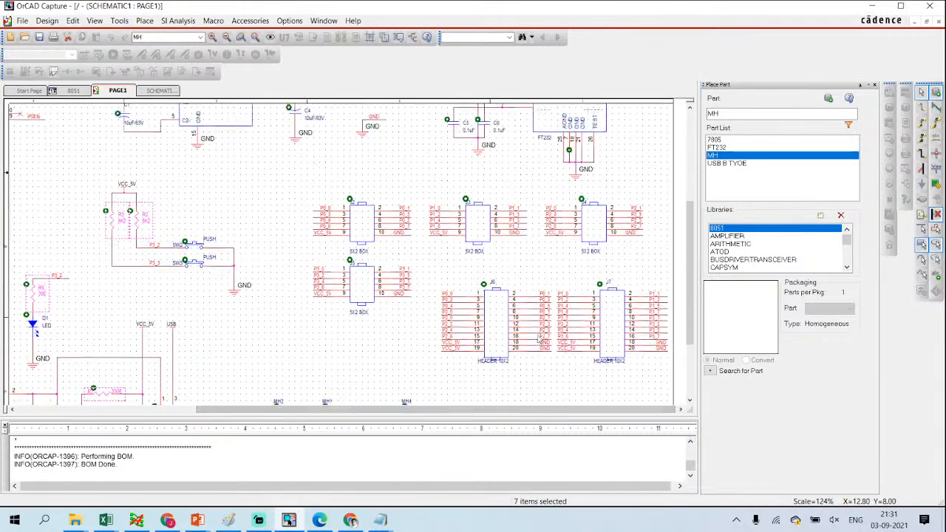
pyautogui.scroll(2, 537, 338)
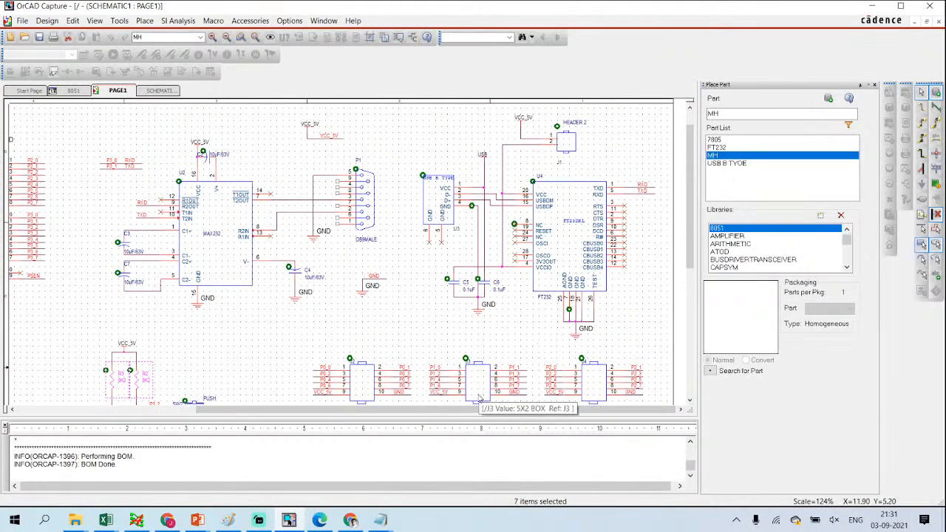
pyautogui.moveTo(452, 409); pyautogui.dragTo(161, 394)
pyautogui.scroll(-1, 164, 380)
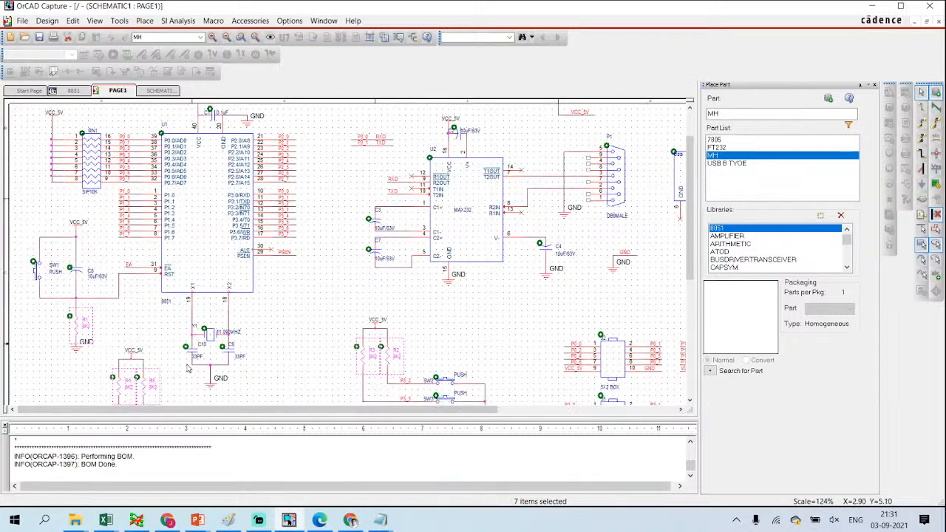
pyautogui.rightClick(127, 392)
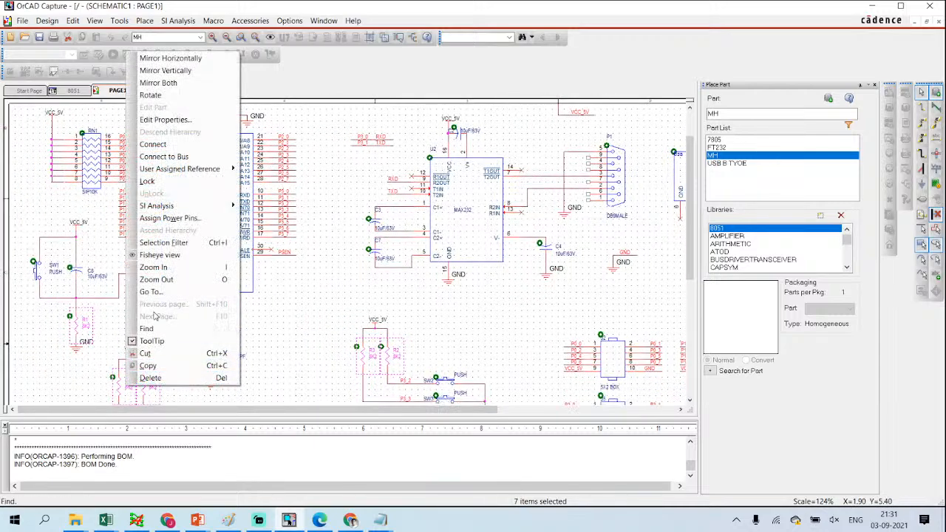
pyautogui.click(164, 119)
pyautogui.click(127, 243)
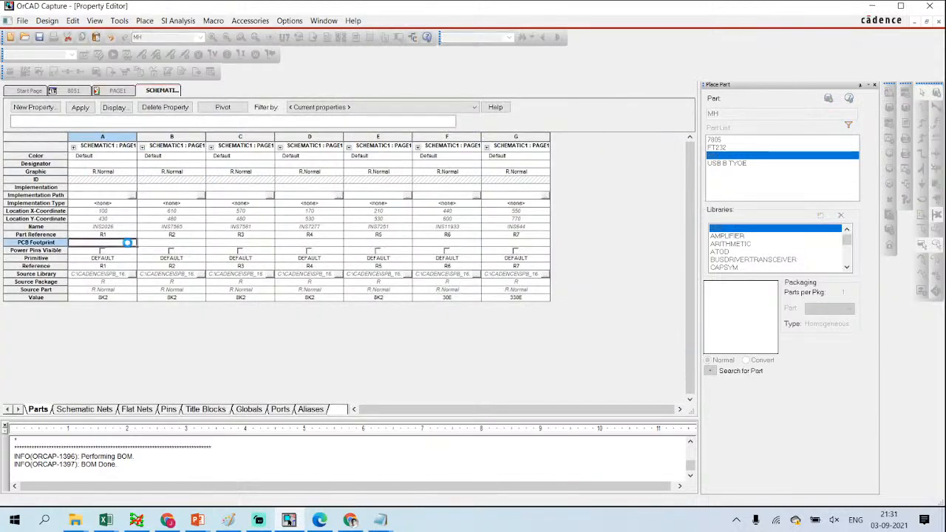
pyautogui.hotkey('ctrl', 'v')
pyautogui.press('Return')
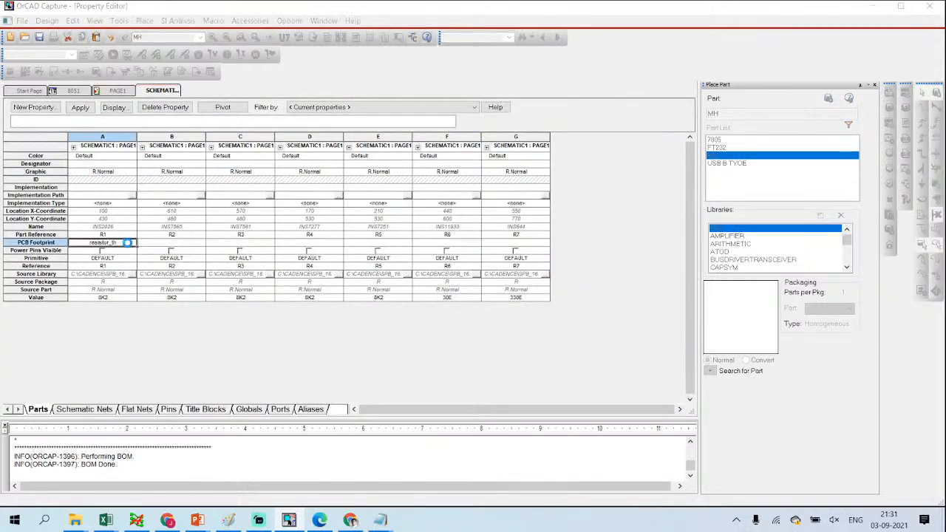
pyautogui.click(486, 277)
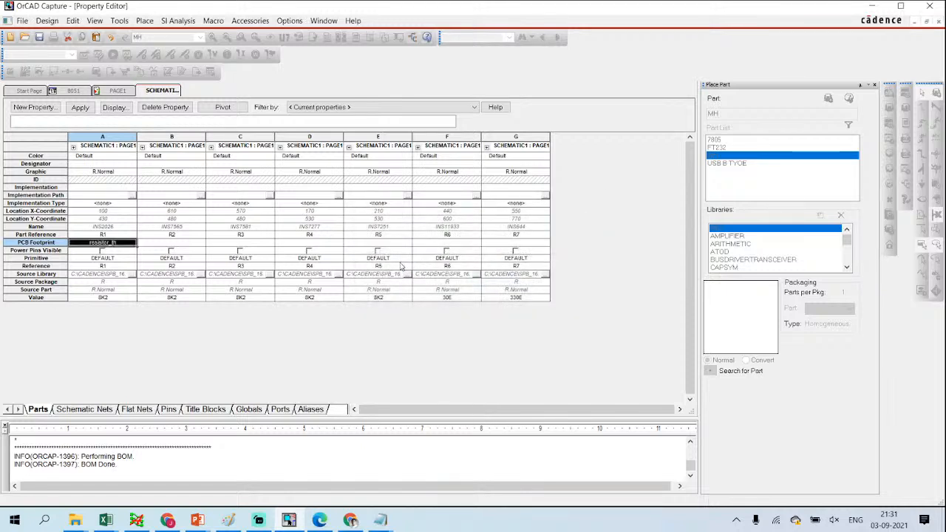
# Step: Set the PCB footprint of resistors R2, R3 and R4 to resisitor_th, applying each change to the design
pyautogui.click(198, 245)
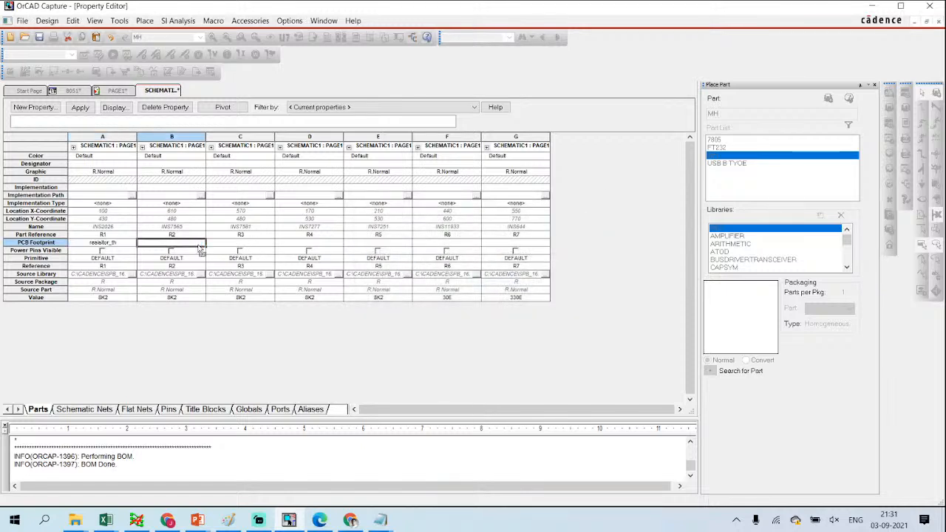
pyautogui.write('resistor_th')
pyautogui.press('Return')
pyautogui.press('Return')
pyautogui.click(244, 244)
pyautogui.write('resistor_th')
pyautogui.press('Return')
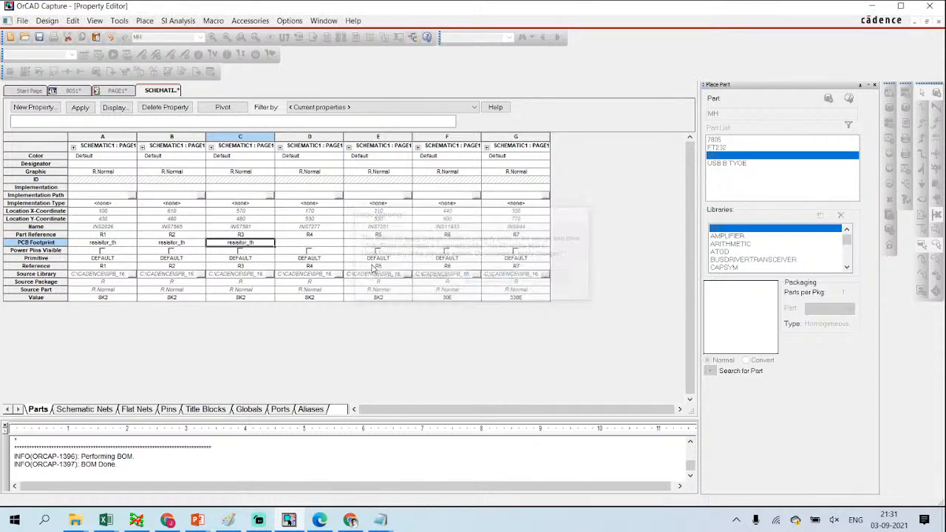
pyautogui.click(311, 243)
pyautogui.write('resistor_th')
pyautogui.press('Return')
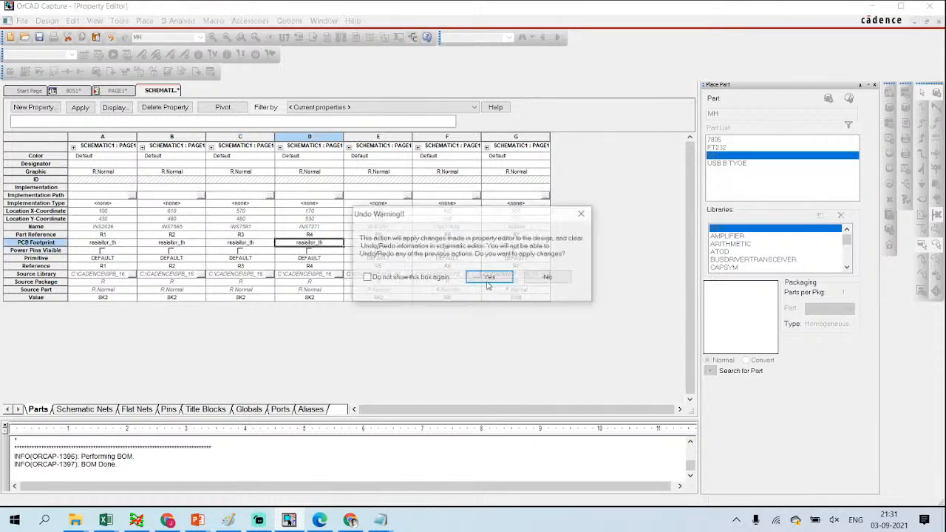
pyautogui.click(498, 278)
# Step: Set the PCB footprint of resistors R5, R6 and R7 to resisitor_th and save the design
pyautogui.click(377, 244)
pyautogui.write('resistor_th')
pyautogui.press('Return')
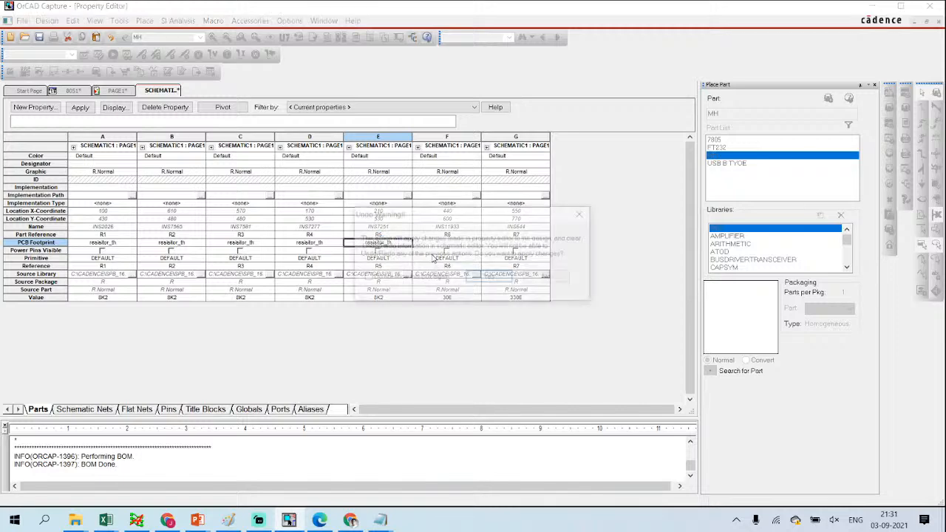
pyautogui.press('Return')
pyautogui.click(444, 243)
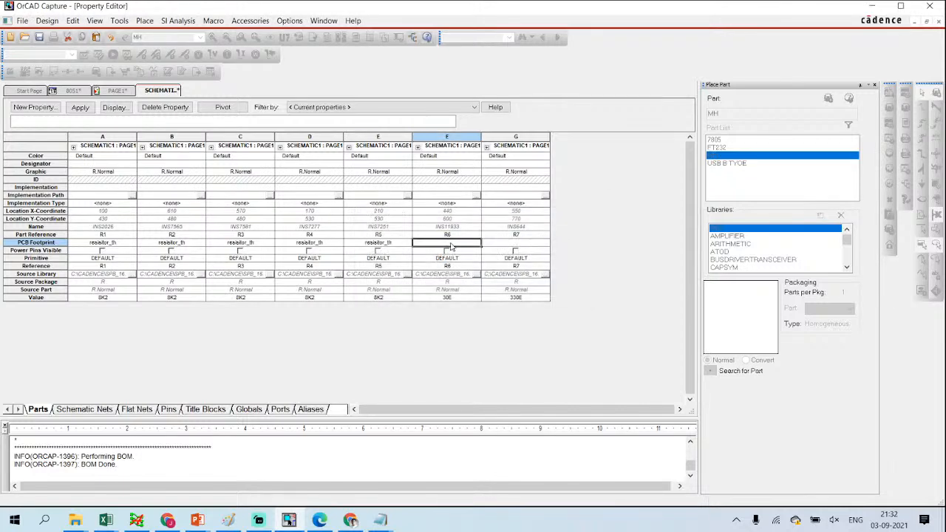
pyautogui.write('resistor_th')
pyautogui.press('Return')
pyautogui.click(498, 277)
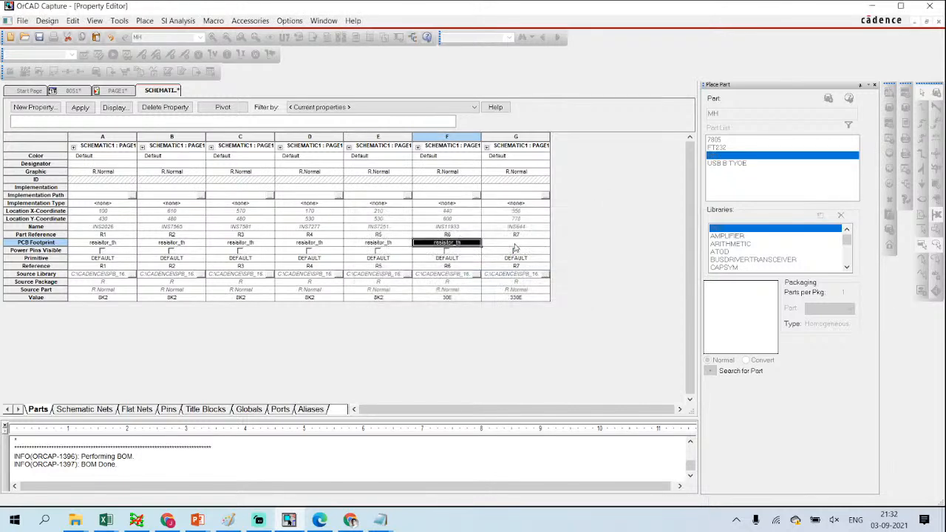
pyautogui.click(516, 243)
pyautogui.write('resistor_th')
pyautogui.press('Return')
pyautogui.click(507, 277)
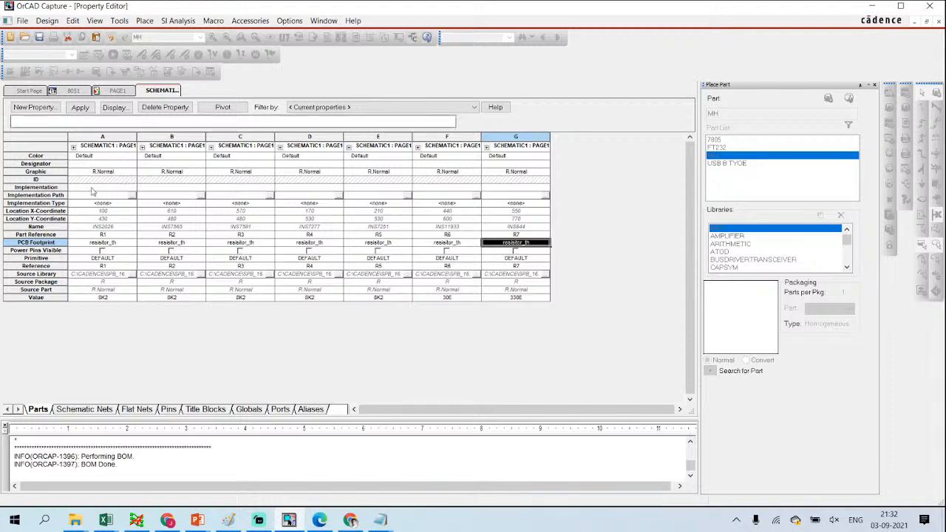
# Step: Open the properties of resistor network RN1 from the schematic page and copy the res_sip footprint name from jk1.xls in Excel
pyautogui.click(115, 91)
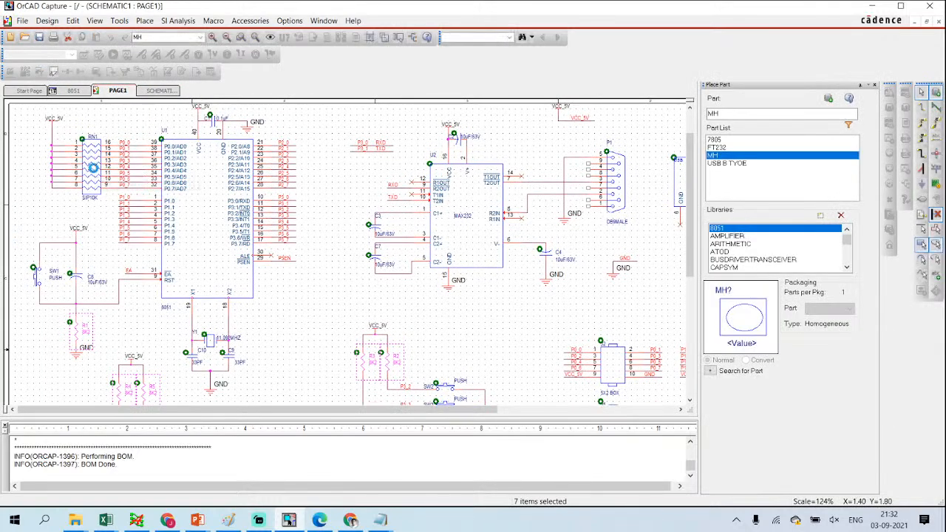
pyautogui.doubleClick(89, 164)
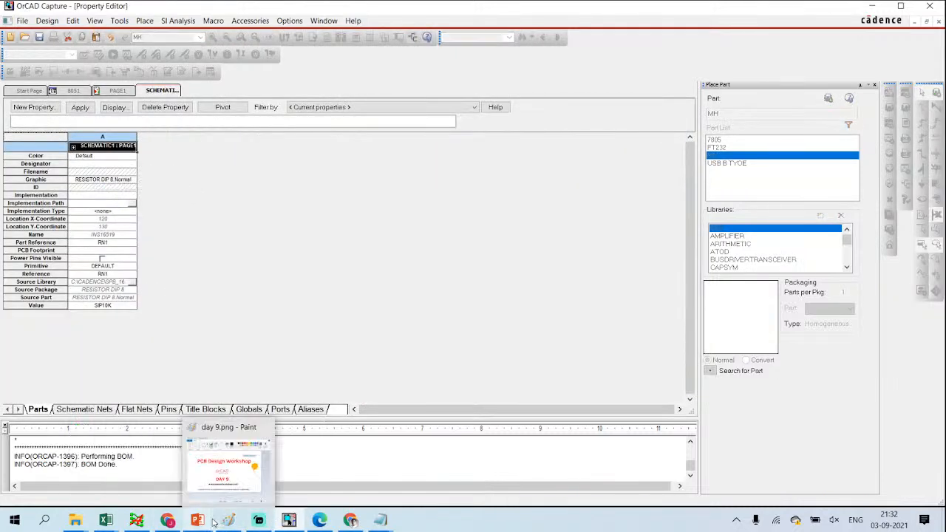
pyautogui.moveTo(290, 521)
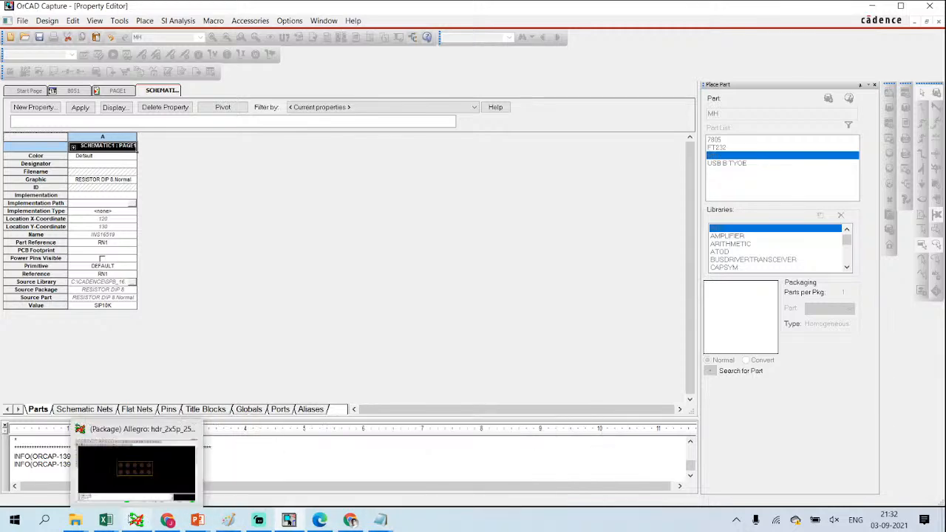
pyautogui.moveTo(117, 521)
pyautogui.click(200, 470)
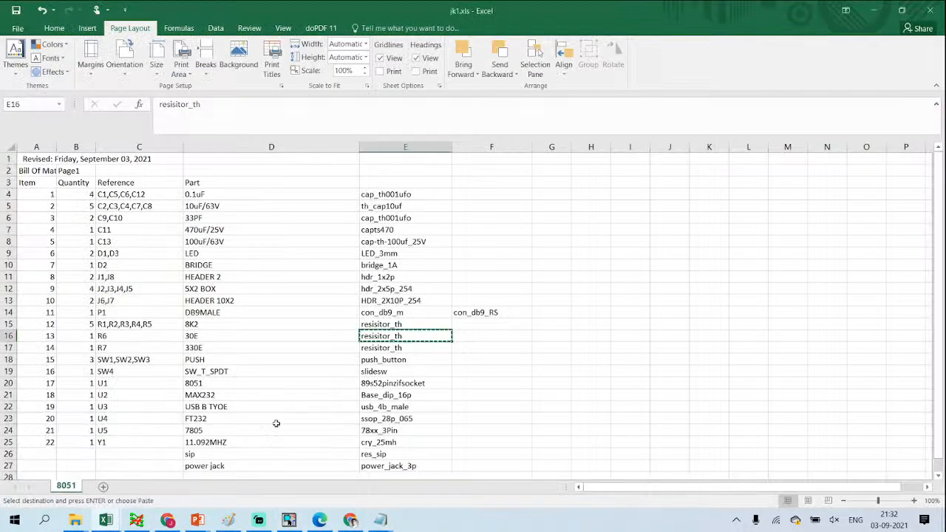
pyautogui.scroll(-1, 370, 433)
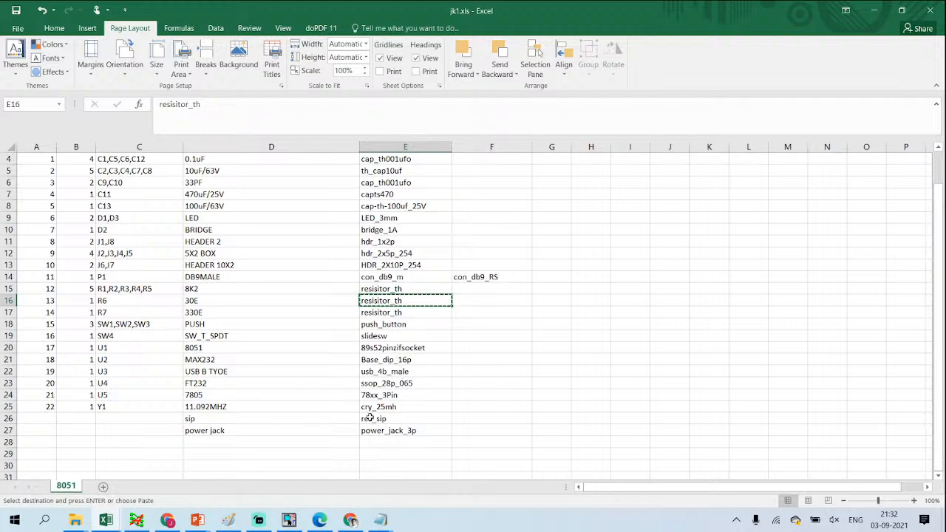
pyautogui.click(385, 420)
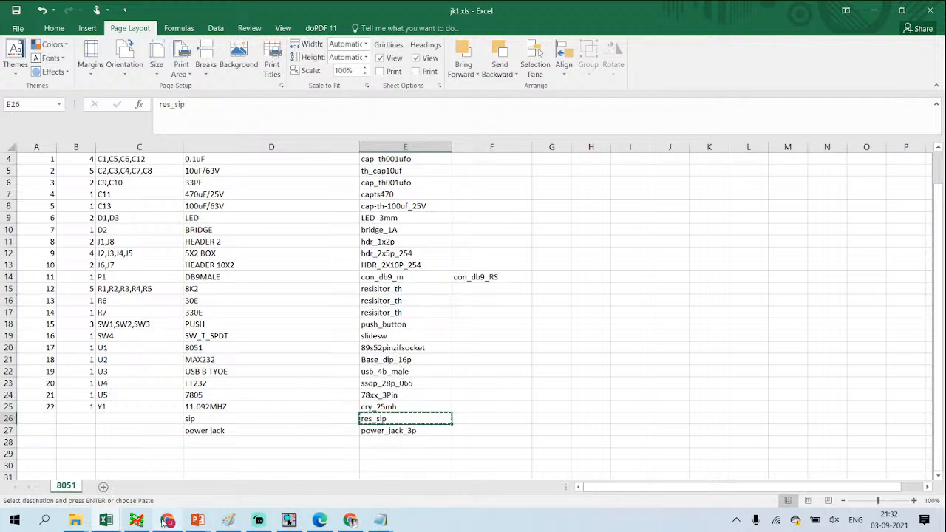
# Step: Return to OrCAD Capture and set the PCB footprint of resistor network RN1 to res_sip, applying the change
pyautogui.click(289, 520)
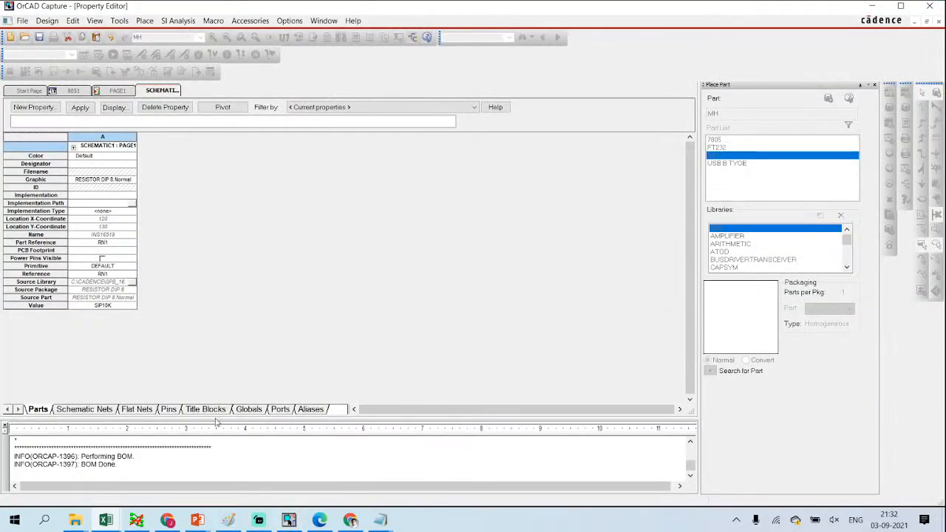
pyautogui.click(119, 250)
pyautogui.write('res_sip')
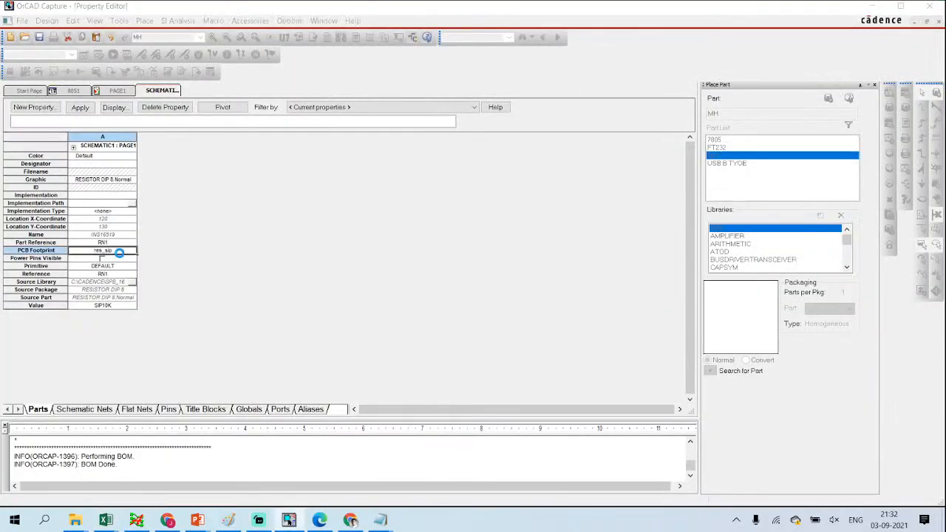
pyautogui.click(488, 278)
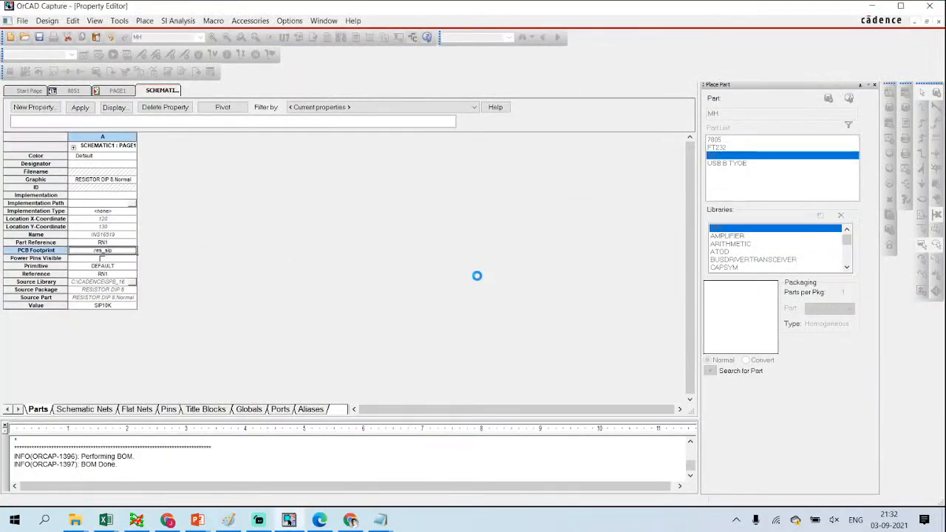
# Step: Switch to jk1.xls in Excel and copy the con_db9_m footprint name from the DB9MALE row
pyautogui.click(110, 521)
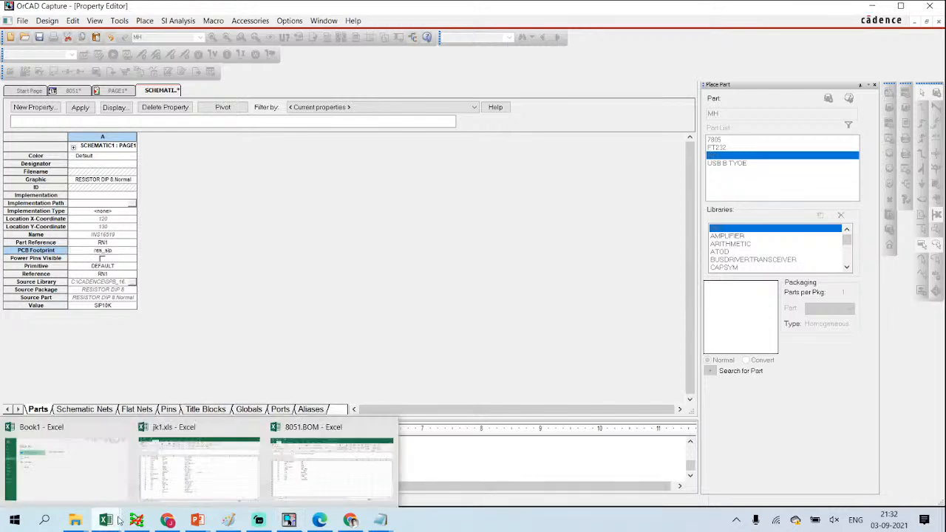
pyautogui.moveTo(284, 466)
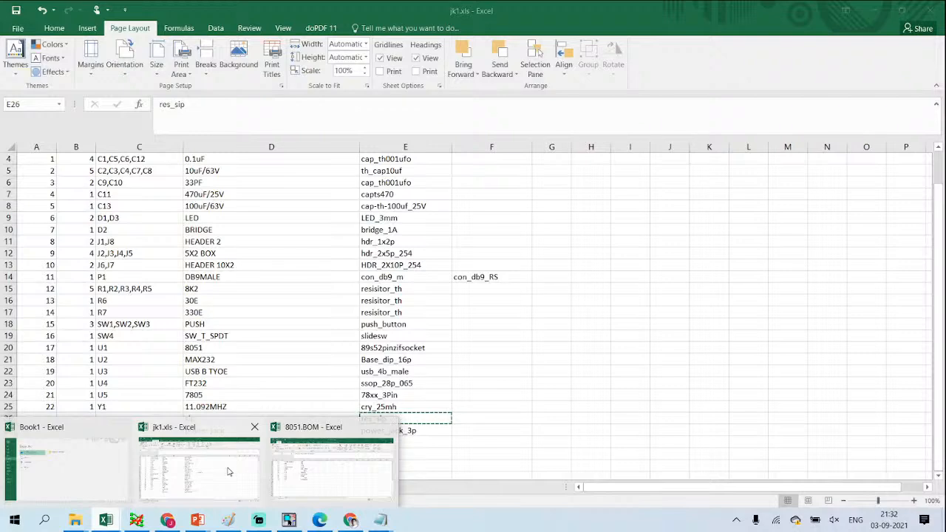
pyautogui.click(228, 467)
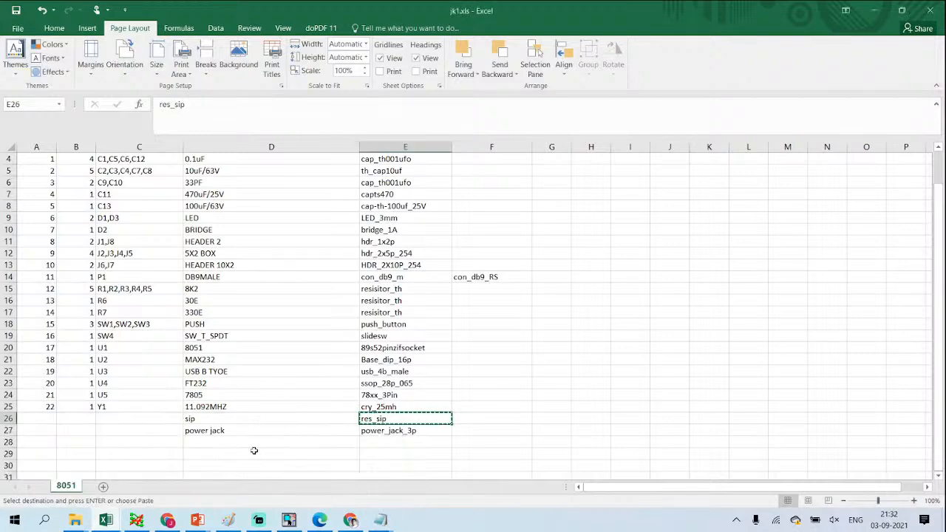
pyautogui.click(289, 520)
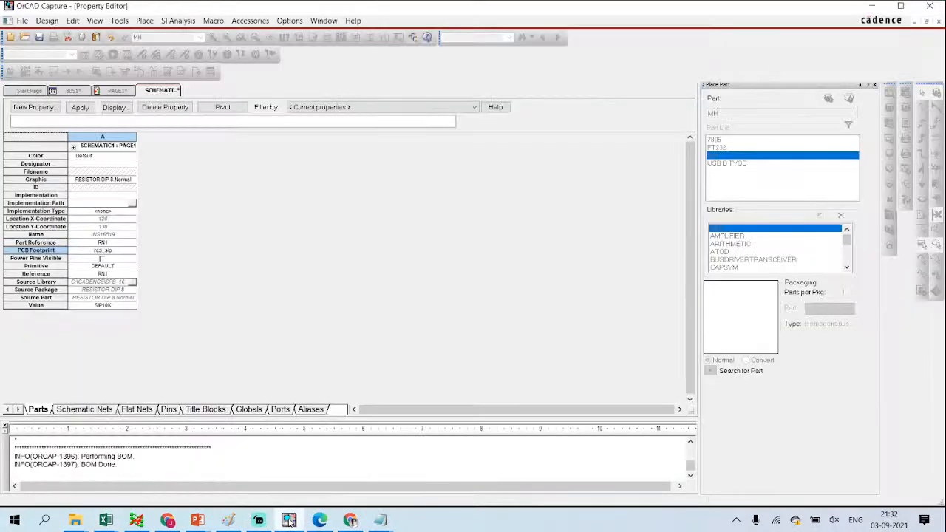
pyautogui.click(289, 520)
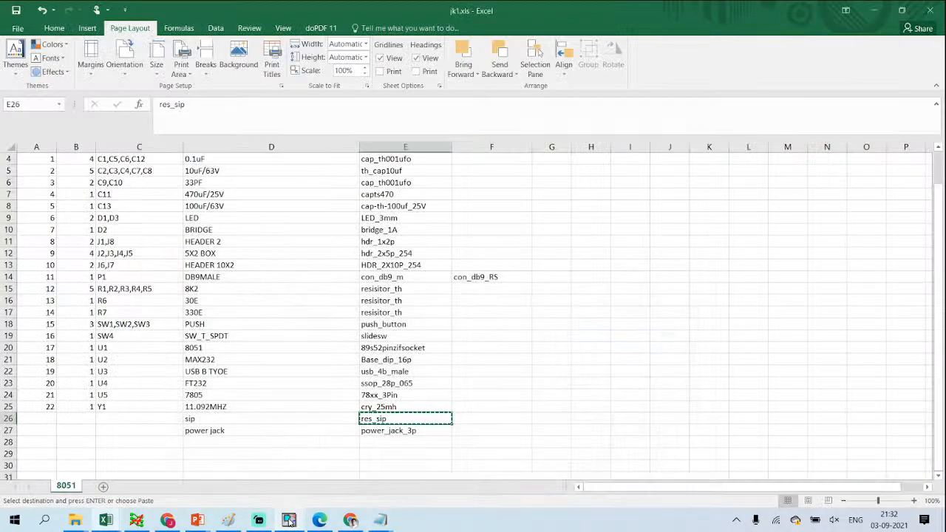
pyautogui.click(402, 277)
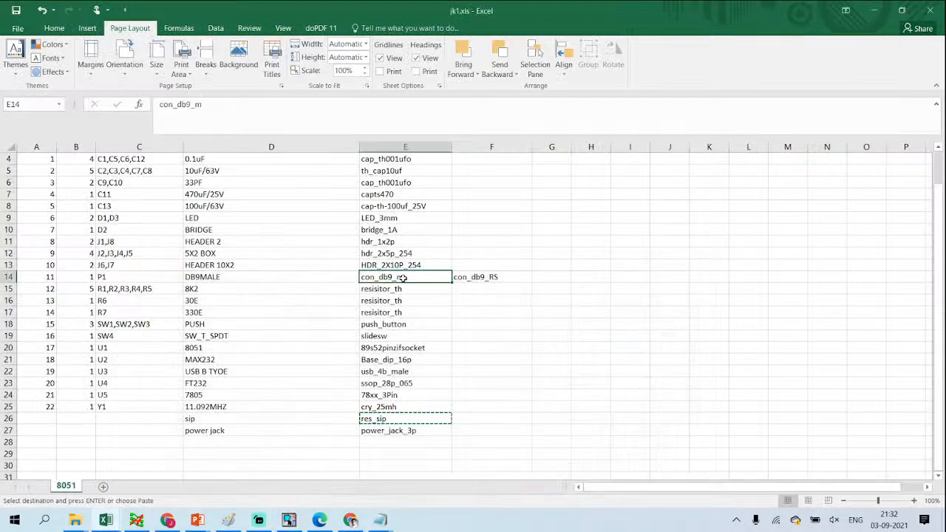
pyautogui.hotkey('ctrl', 'c')
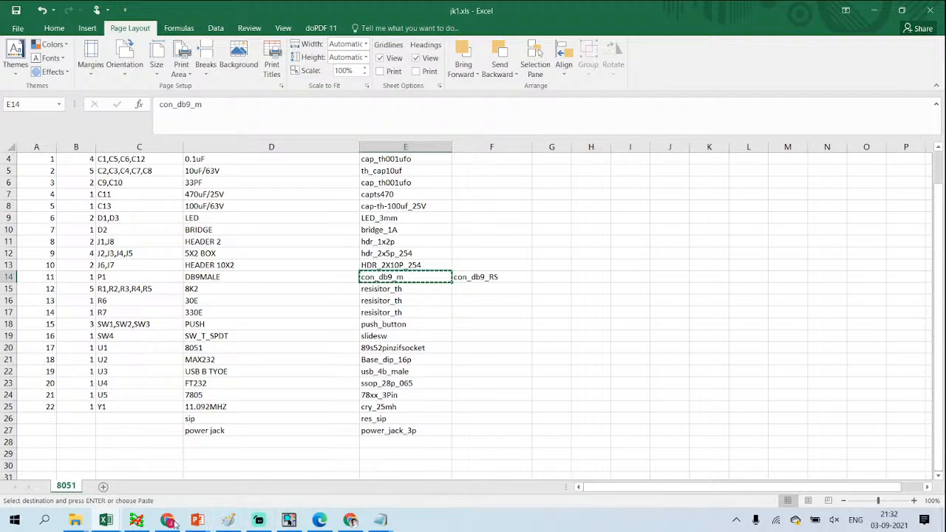
# Step: Switch to OrCAD Capture, set the PCB footprint of the DB9MALE connector P1 to con_db9_m and save the design, applying the change
pyautogui.moveTo(185, 524)
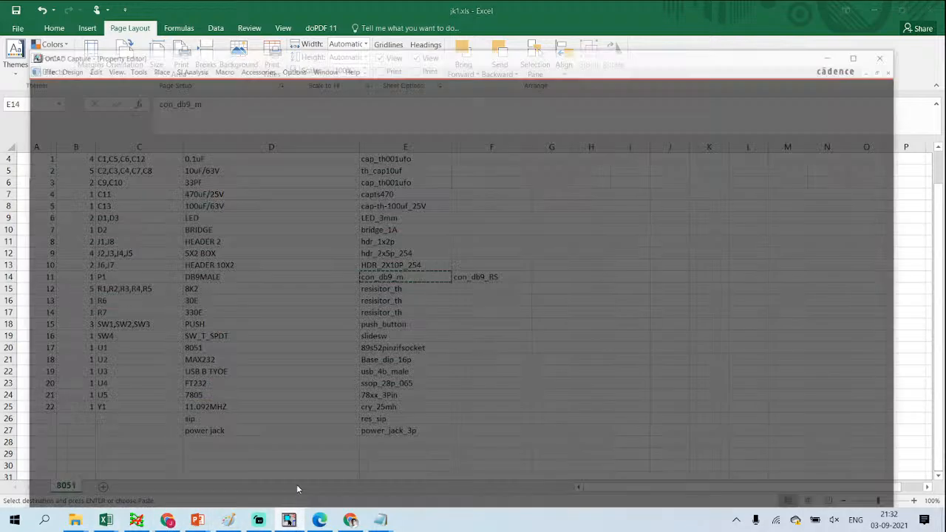
pyautogui.click(296, 485)
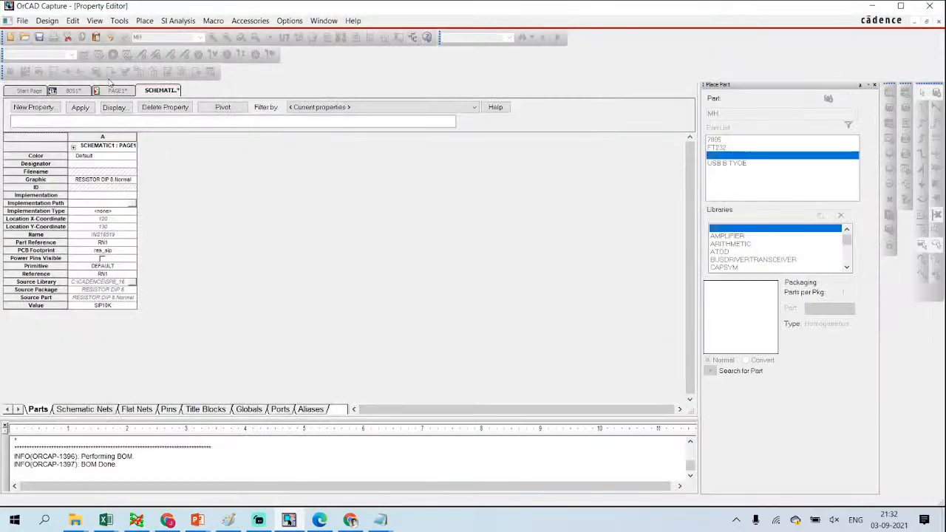
pyautogui.click(117, 90)
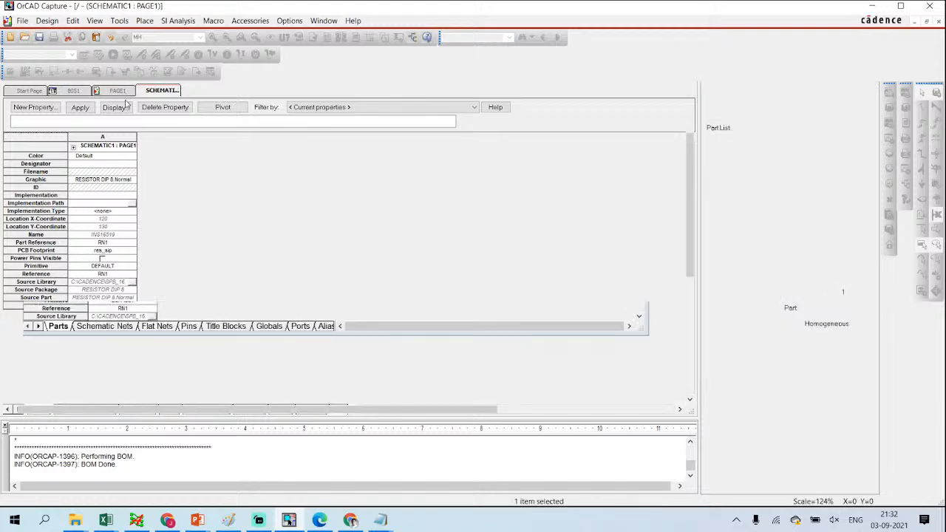
pyautogui.moveTo(251, 409); pyautogui.dragTo(390, 409)
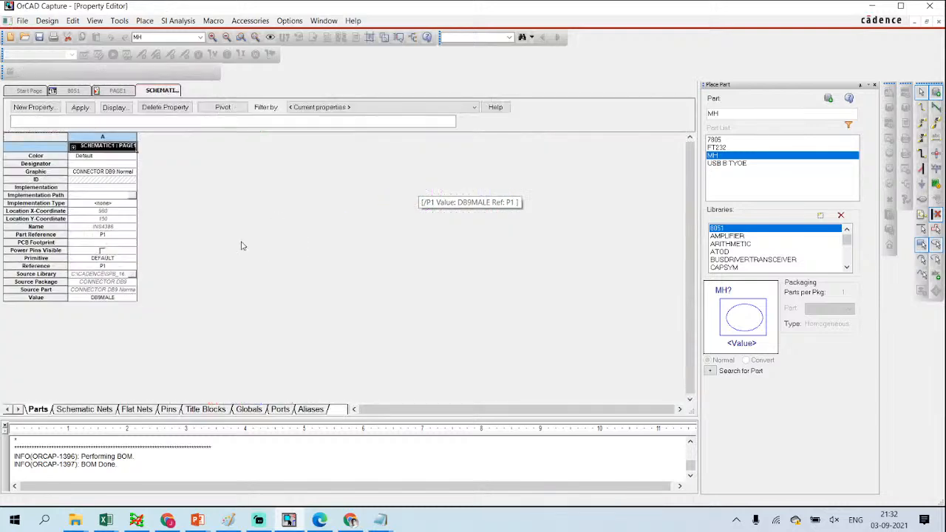
pyautogui.hotkey('ctrl', 'v')
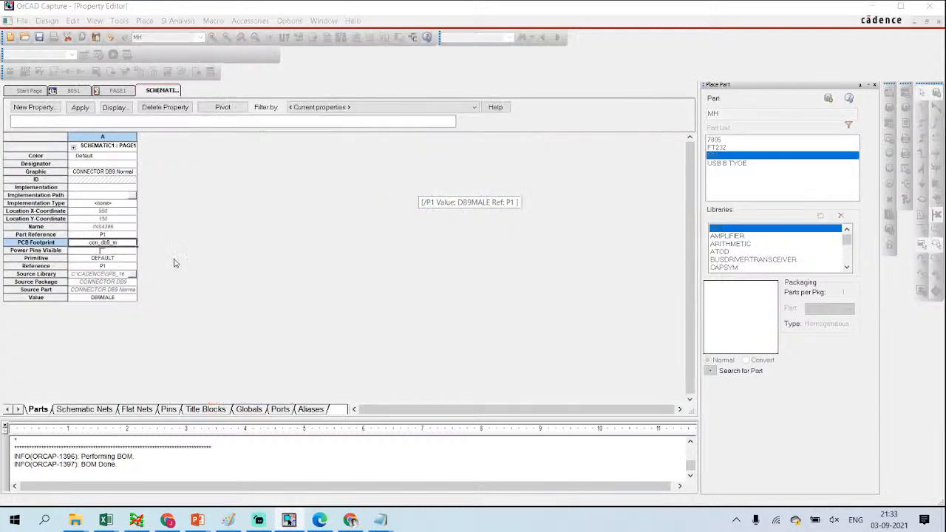
pyautogui.hotkey('ctrl', 's')
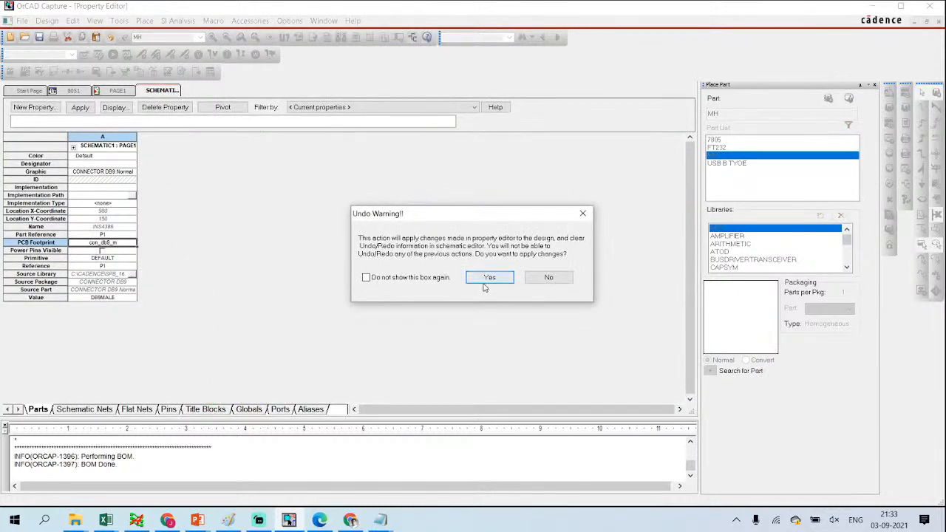
pyautogui.click(489, 277)
# Step: Open the properties of USB connector U3 from the schematic page and copy the usb_4b_male footprint name from jk1.xls in Excel
pyautogui.click(127, 90)
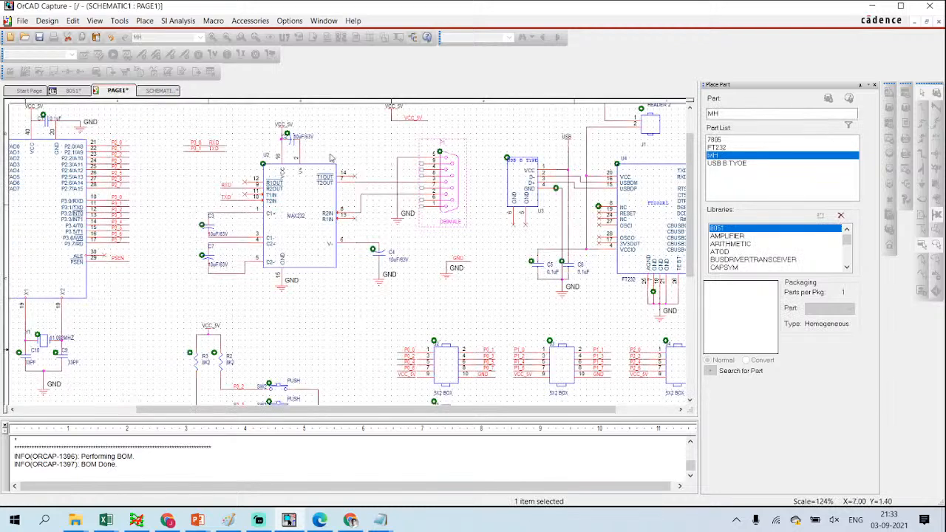
pyautogui.doubleClick(520, 173)
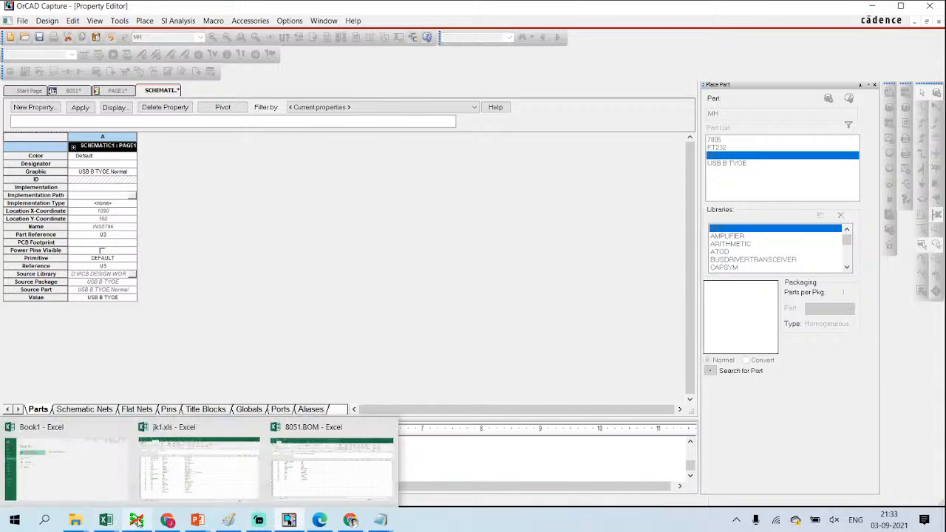
pyautogui.moveTo(269, 518)
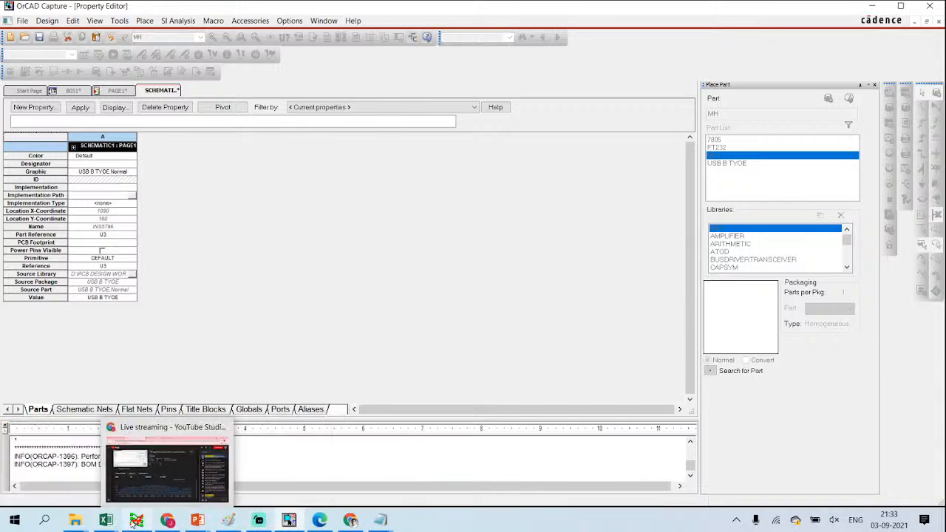
pyautogui.moveTo(105, 519)
pyautogui.click(185, 477)
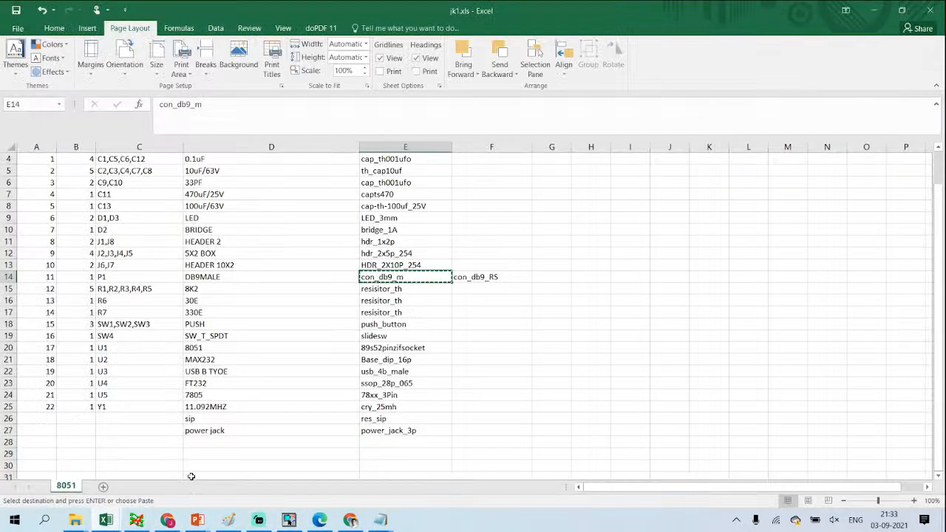
pyautogui.click(392, 371)
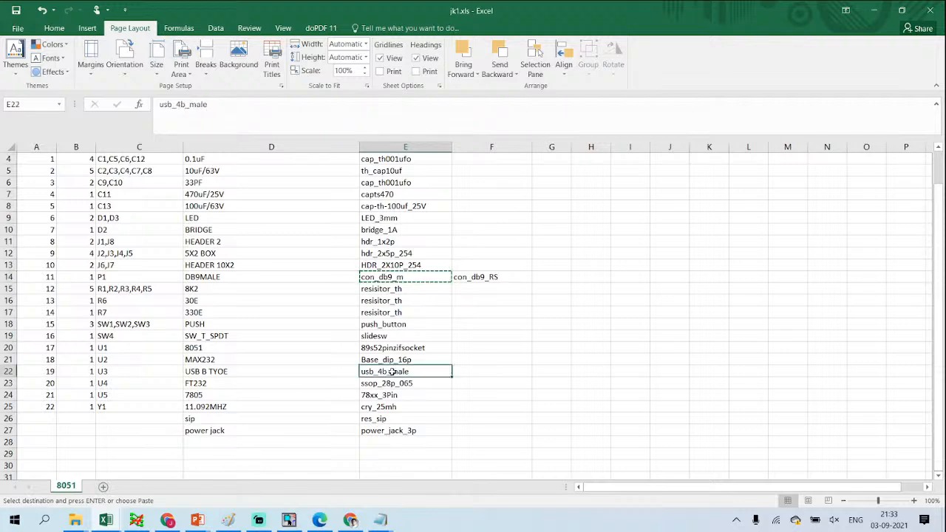
pyautogui.hotkey('ctrl', 'c')
# Step: Return to OrCAD Capture, set the PCB footprint of USB connector U3 to usb_4b_male and save the design, applying the change
pyautogui.click(880, 12)
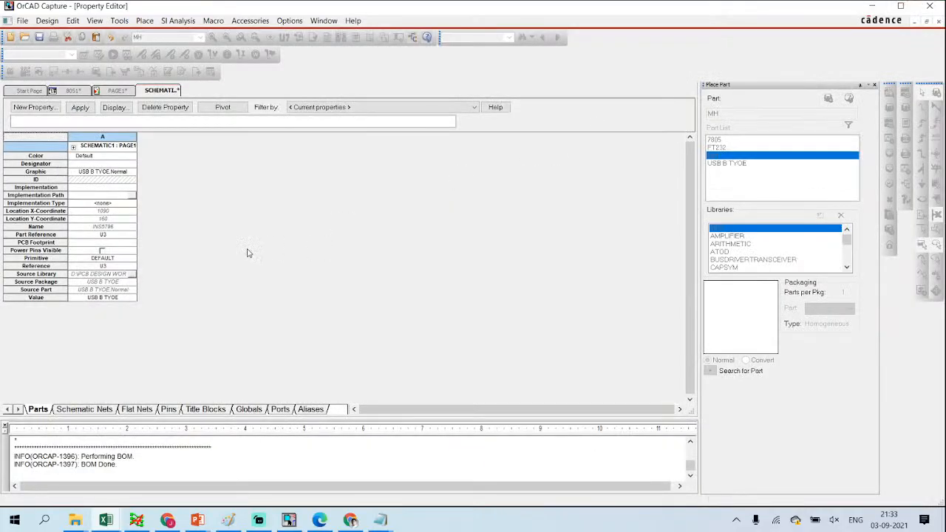
pyautogui.click(127, 242)
pyautogui.hotkey('ctrl', 'v')
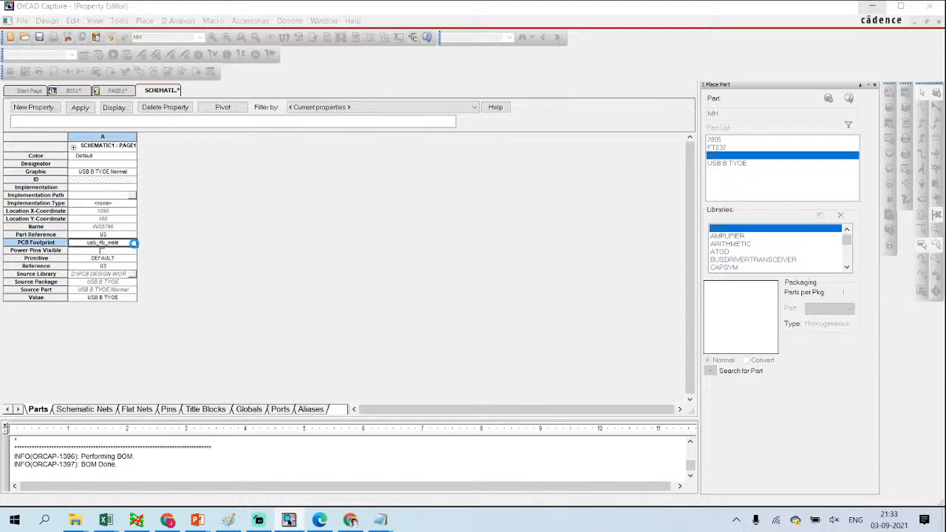
pyautogui.click(163, 255)
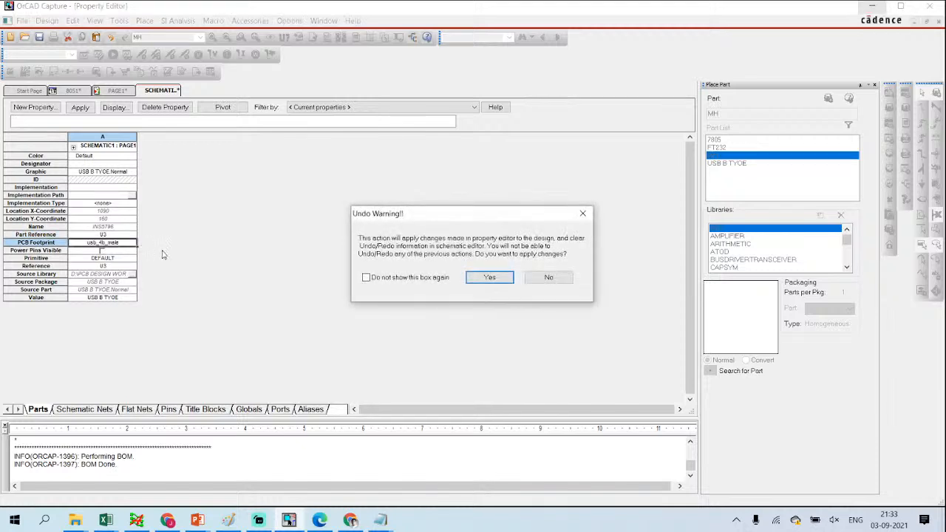
pyautogui.click(490, 277)
pyautogui.hotkey('ctrl', 's')
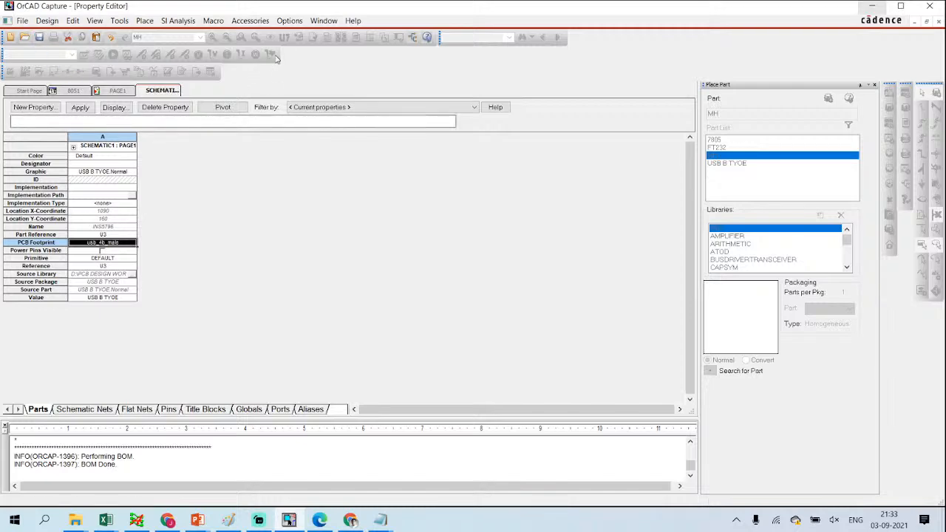
# Step: Run a Design Rules Check on the entire 8051 design, including the electrical and physical rules
pyautogui.click(30, 90)
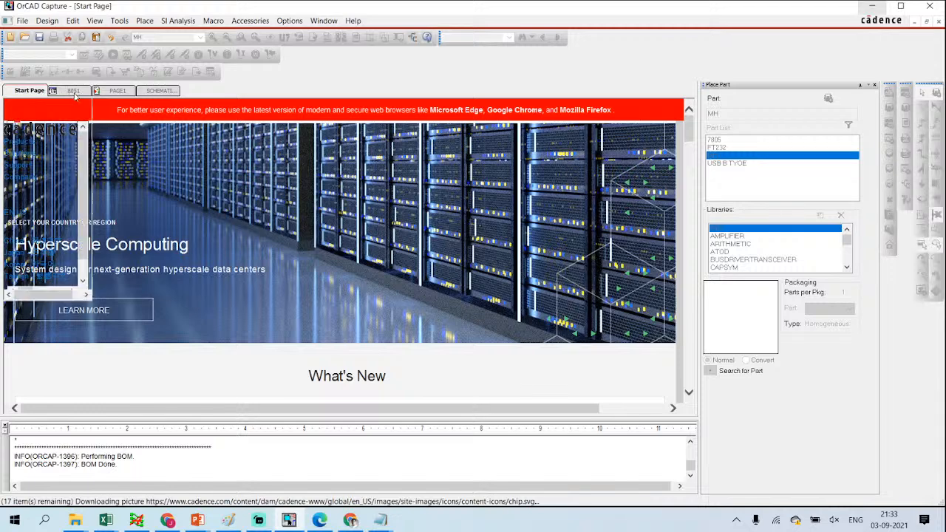
pyautogui.click(73, 90)
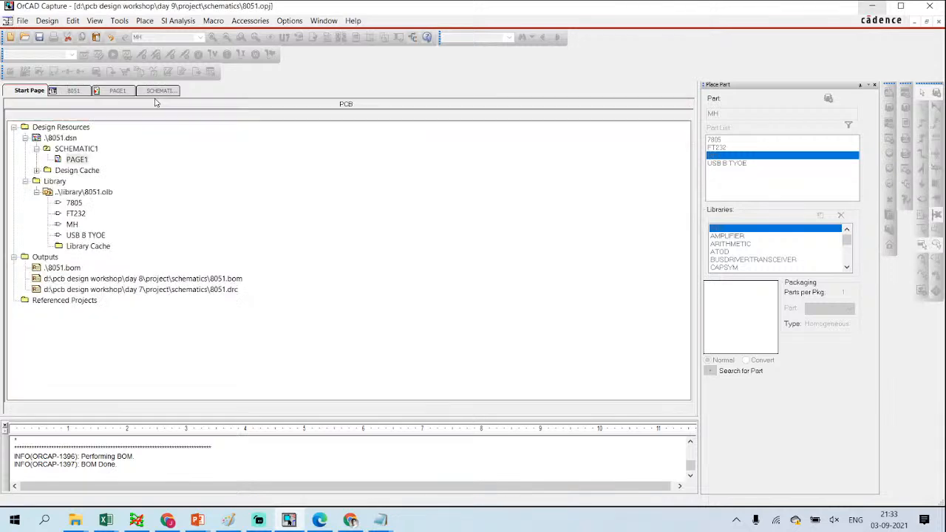
pyautogui.click(314, 37)
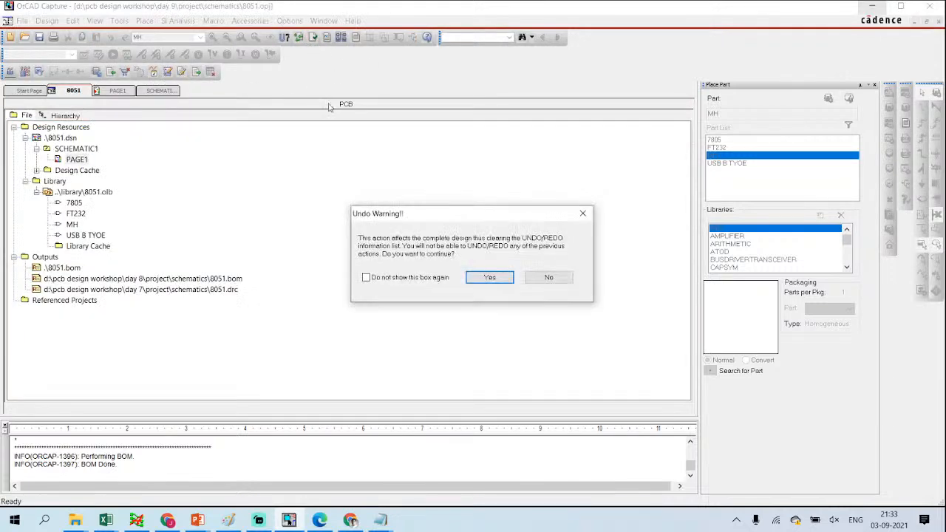
pyautogui.click(488, 279)
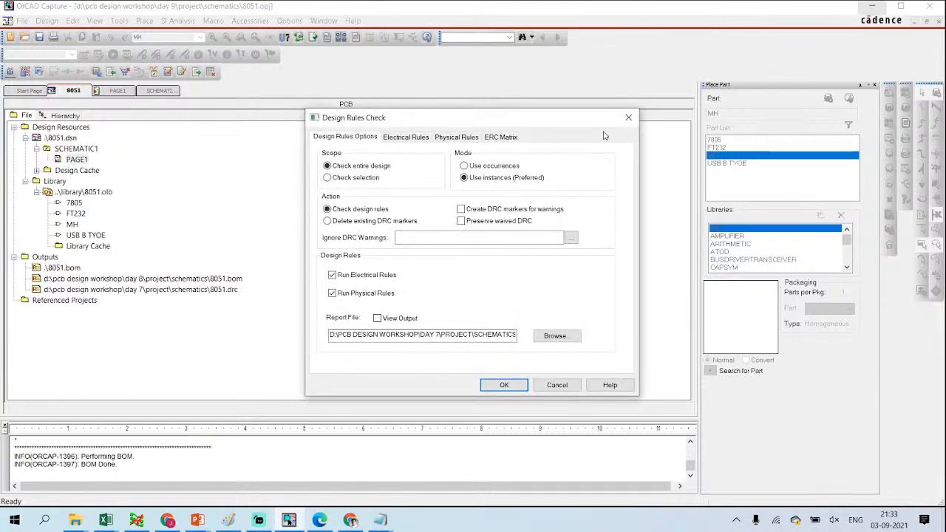
pyautogui.click(405, 137)
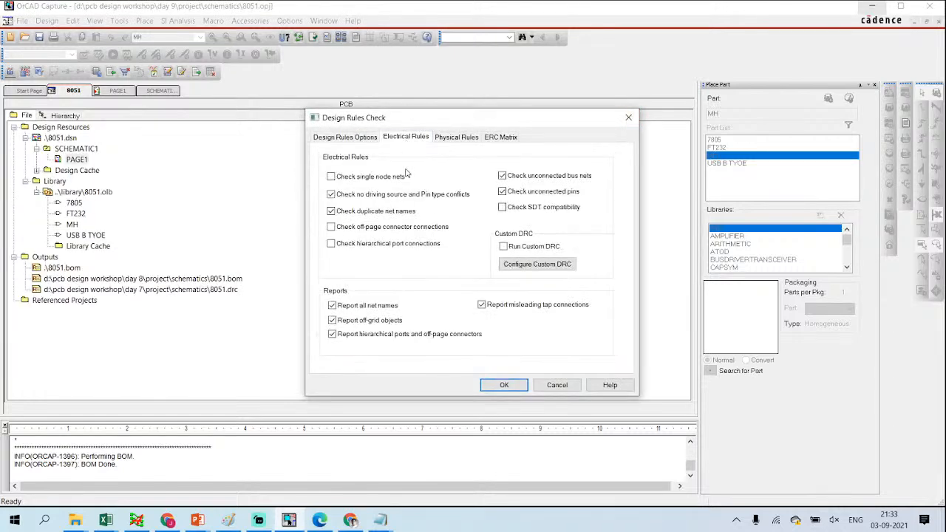
pyautogui.click(348, 137)
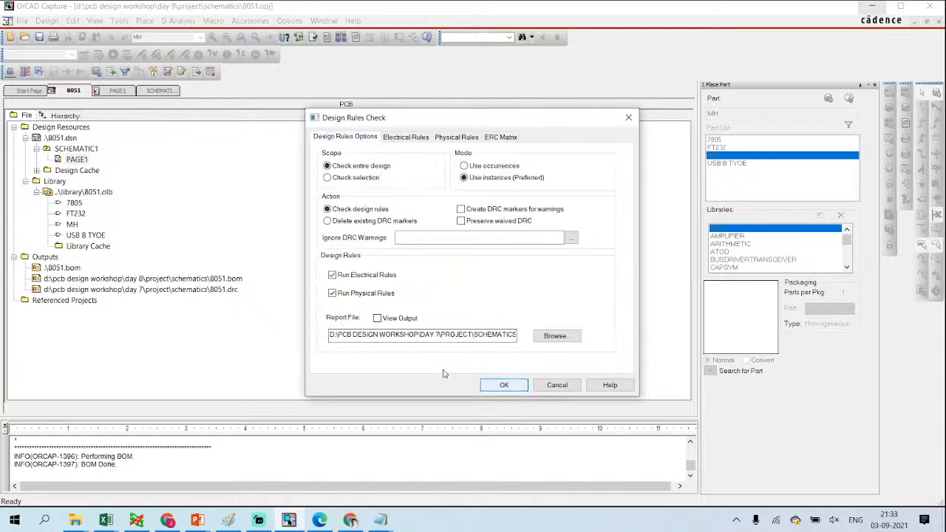
pyautogui.click(500, 385)
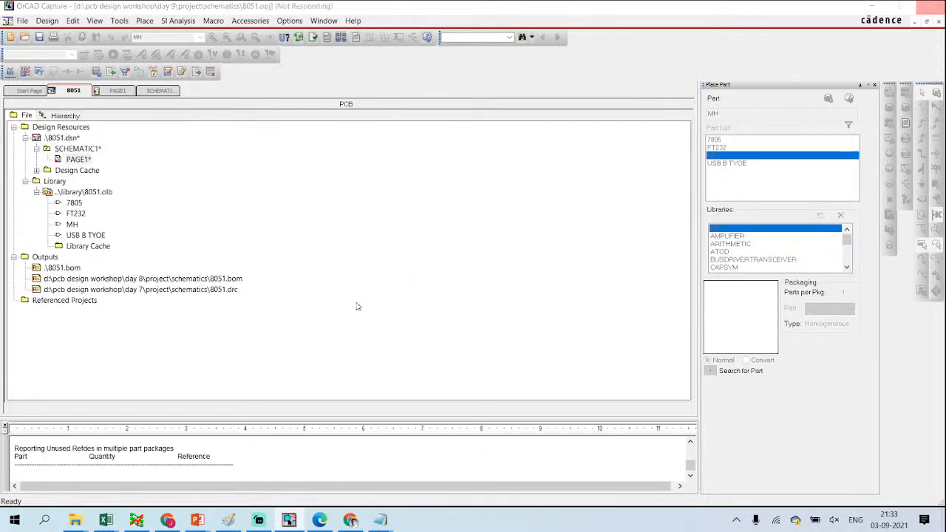
# Step: Examine the 8051.DRC report for instances with a missing PCB Footprint property
pyautogui.scroll(-20, 289, 335)
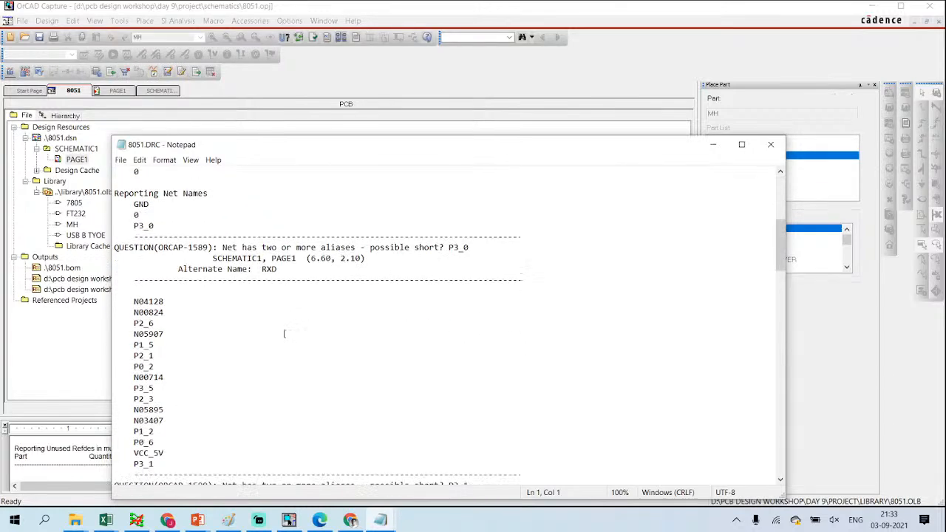
pyautogui.scroll(-20, 294, 331)
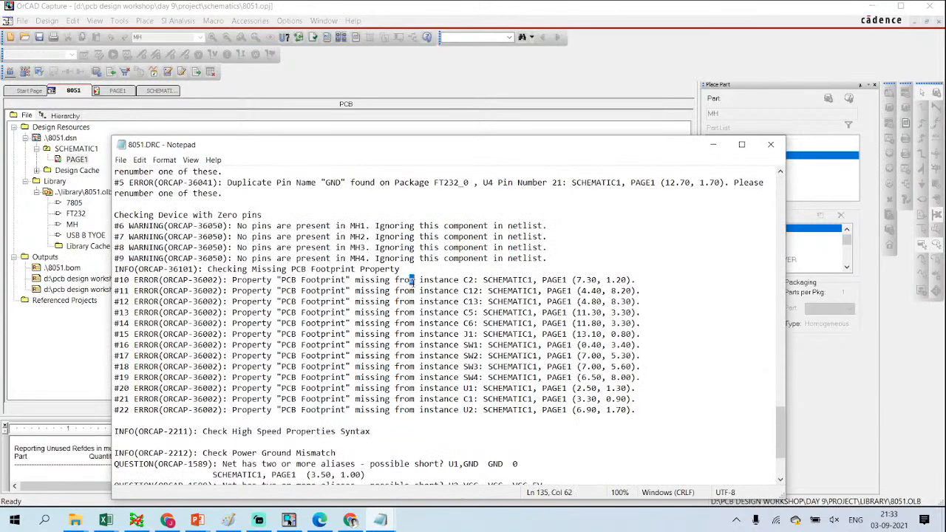
pyautogui.moveTo(412, 280); pyautogui.dragTo(444, 414)
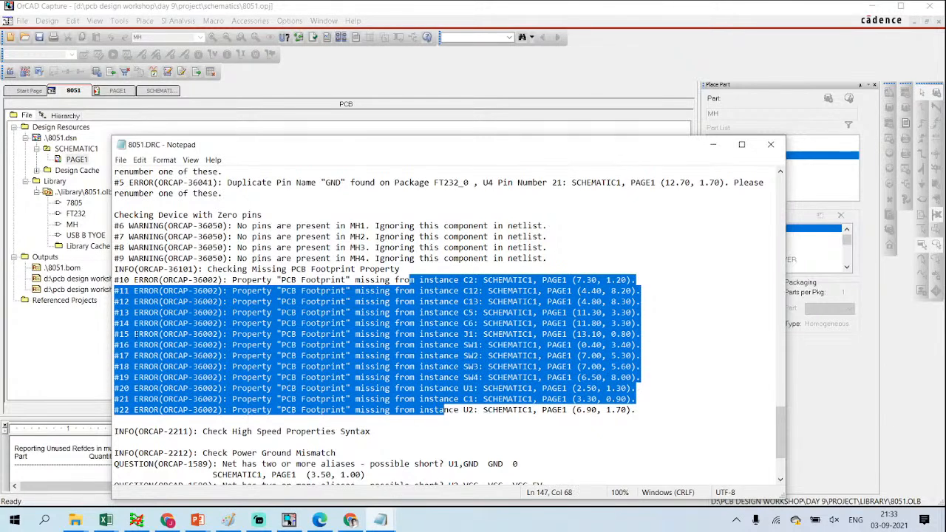
# Step: Open the properties of the MAX232 chip U2 from schematic PAGE1 and copy the Base_dip_16p footprint name from jk1.xls in Excel
pyautogui.click(85, 311)
pyautogui.doubleClick(77, 160)
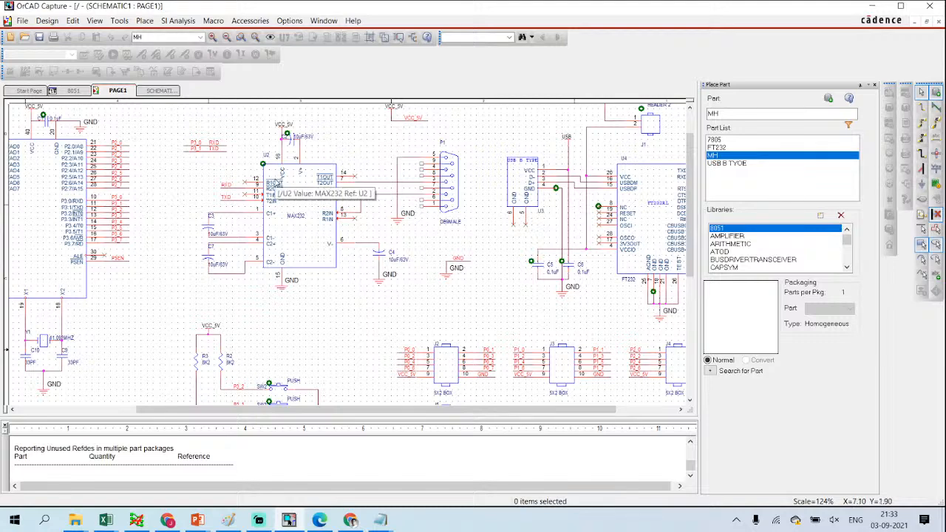
pyautogui.doubleClick(292, 235)
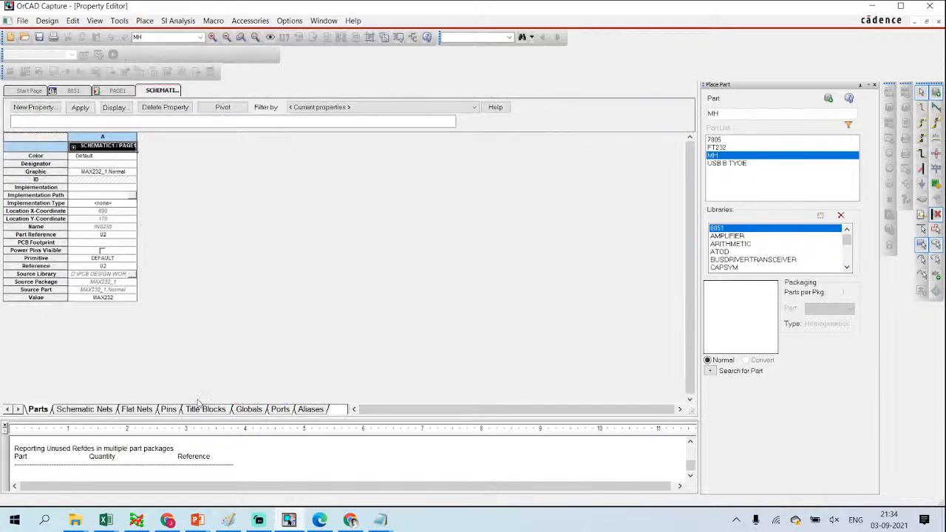
pyautogui.moveTo(152, 523)
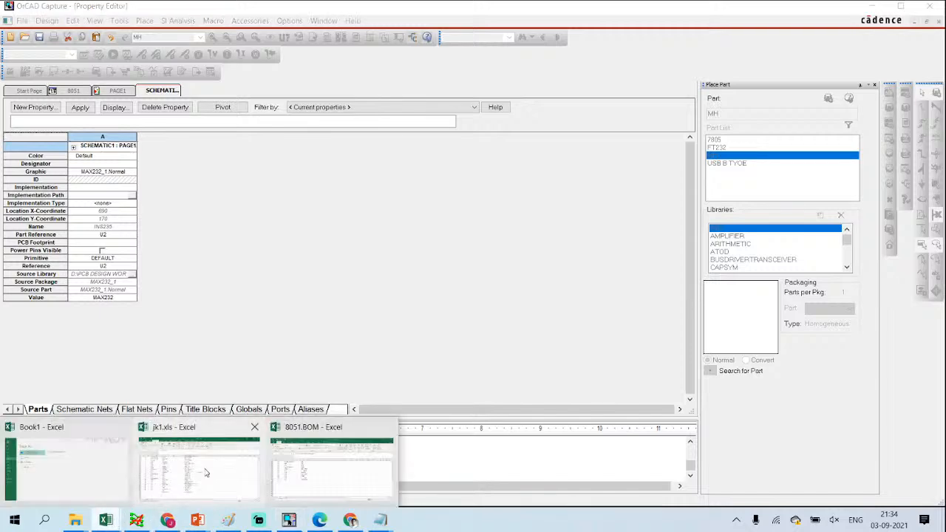
pyautogui.click(196, 466)
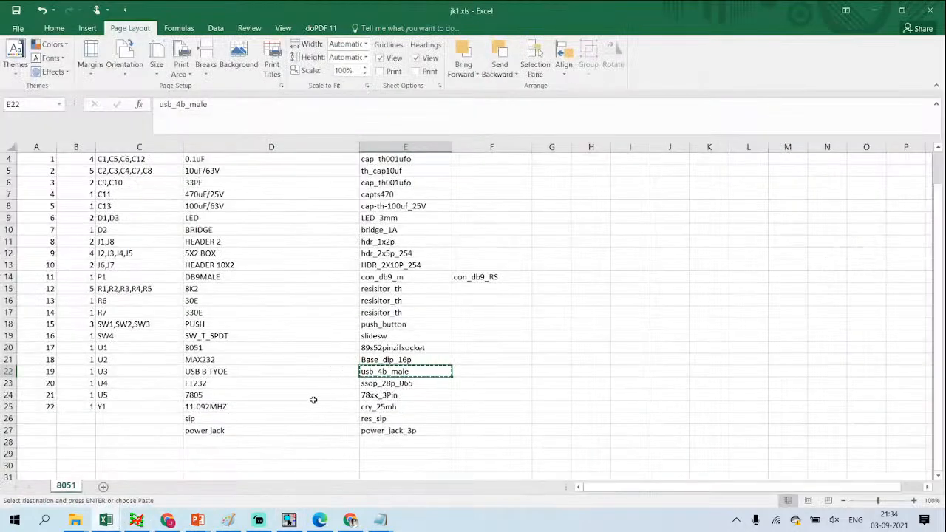
pyautogui.click(389, 361)
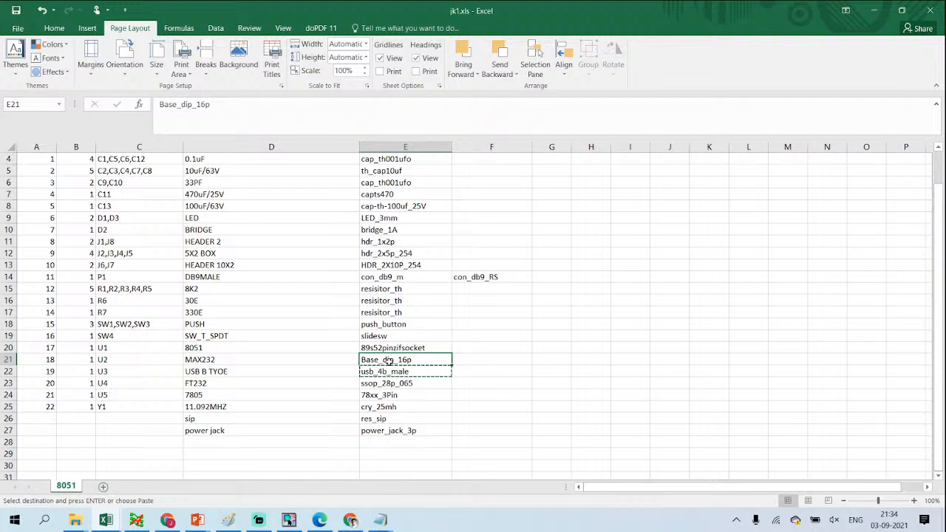
pyautogui.hotkey('ctrl', 'c')
# Step: Return to OrCAD Capture, set the PCB footprint of U2 to Base_dip_16p and save the design
pyautogui.moveTo(140, 524)
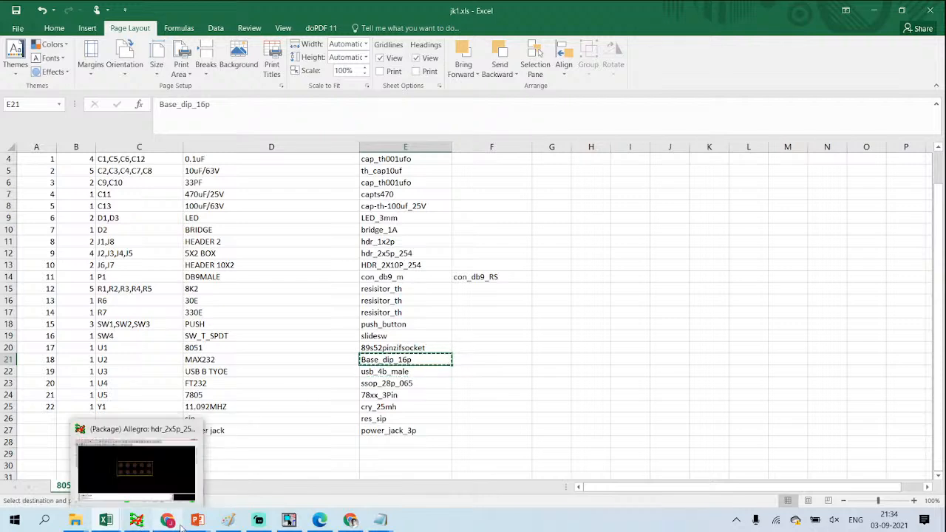
pyautogui.click(288, 521)
pyautogui.click(110, 242)
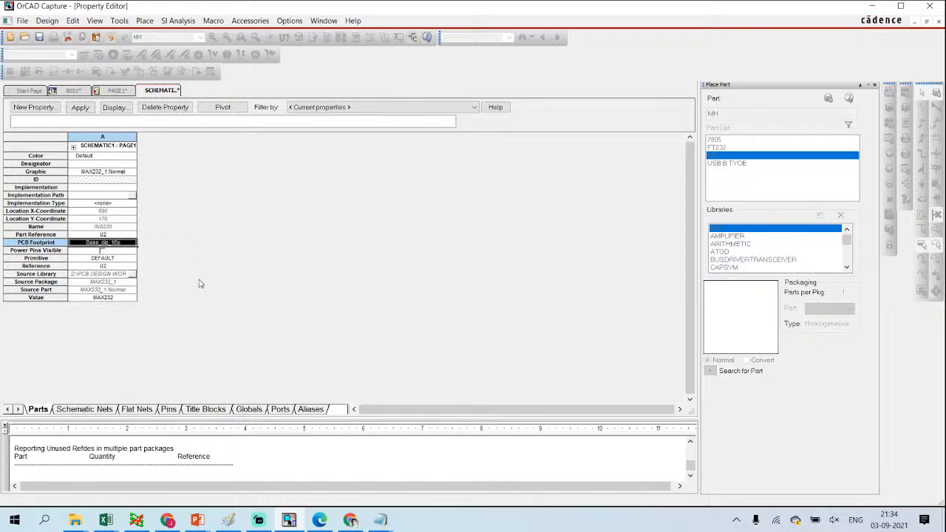
pyautogui.click(39, 37)
# Step: Open the properties of the 8051 microcontroller U1 on schematic PAGE1
pyautogui.click(118, 90)
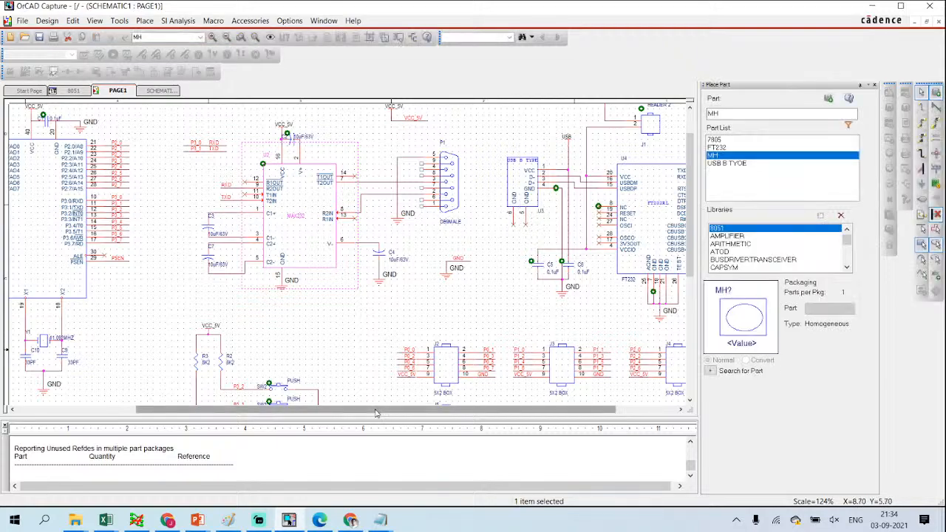
pyautogui.moveTo(394, 410); pyautogui.dragTo(248, 427)
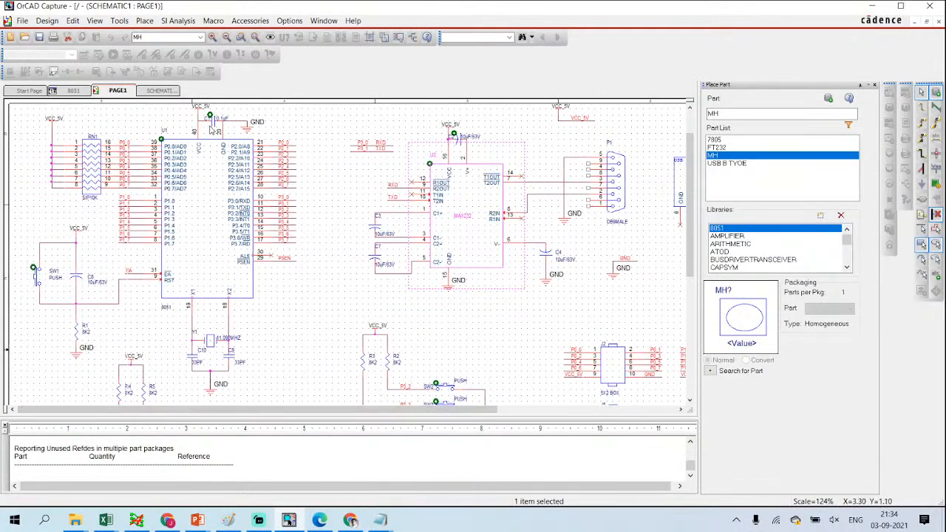
pyautogui.doubleClick(214, 132)
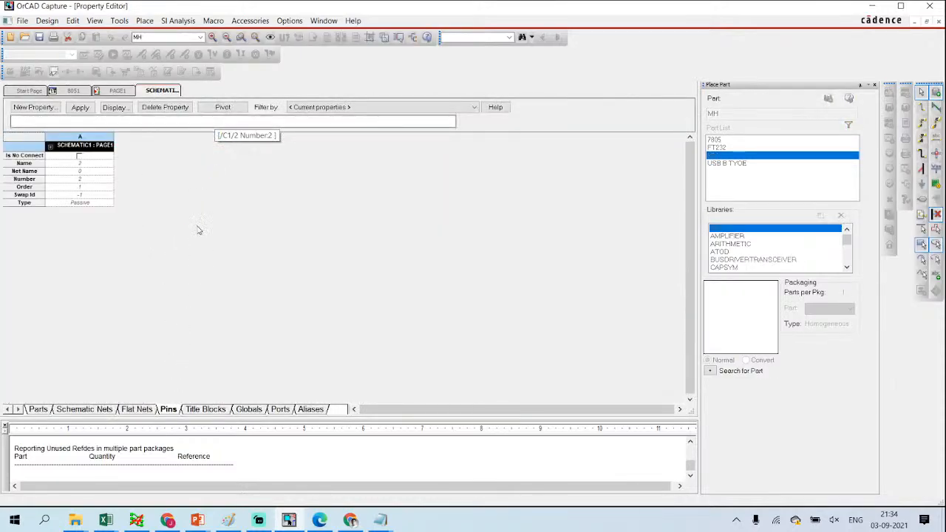
pyautogui.click(118, 91)
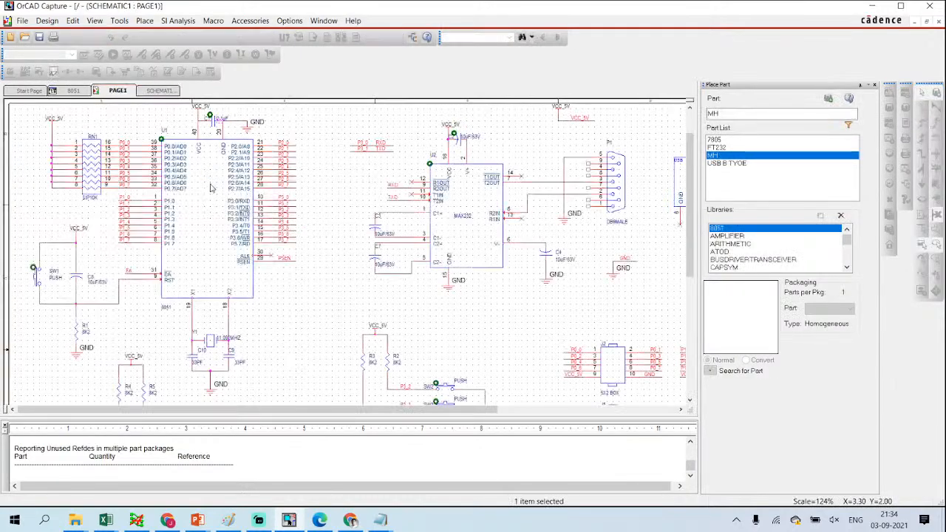
pyautogui.scroll(1, 211, 139)
pyautogui.keyDown('ctrl'); pyautogui.scroll(1, 210, 139); pyautogui.keyUp('ctrl')
pyautogui.scroll(-1, 368, 314)
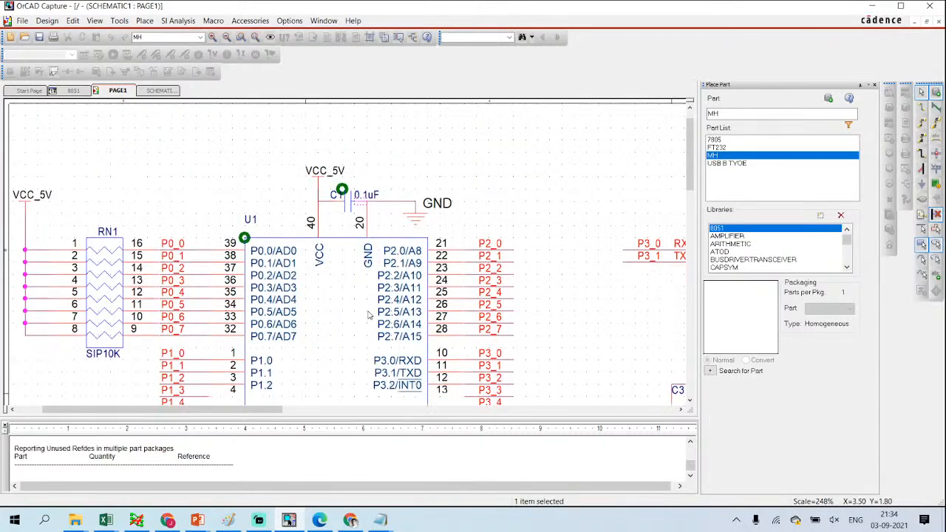
pyautogui.keyDown('ctrl'); pyautogui.scroll(-2, 368, 314); pyautogui.keyUp('ctrl')
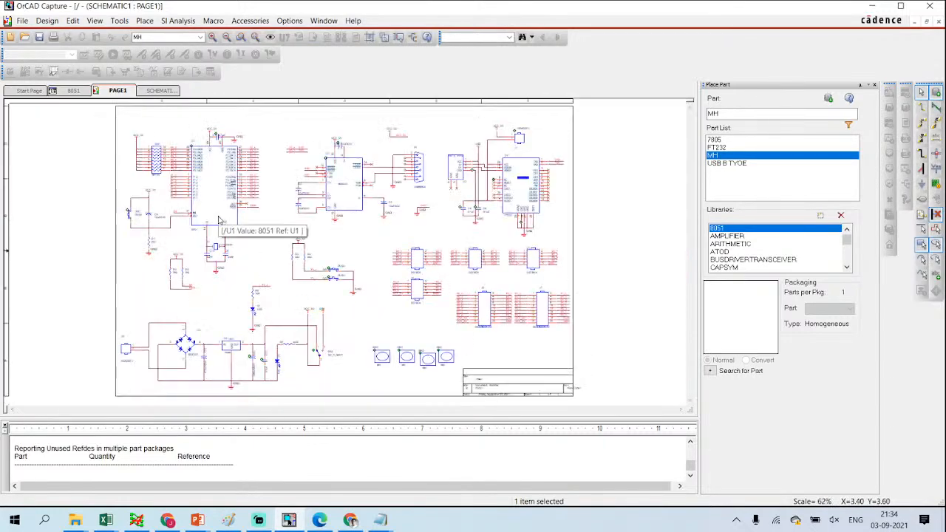
pyautogui.keyDown('ctrl'); pyautogui.scroll(2, 215, 252); pyautogui.keyUp('ctrl')
pyautogui.doubleClick(211, 232)
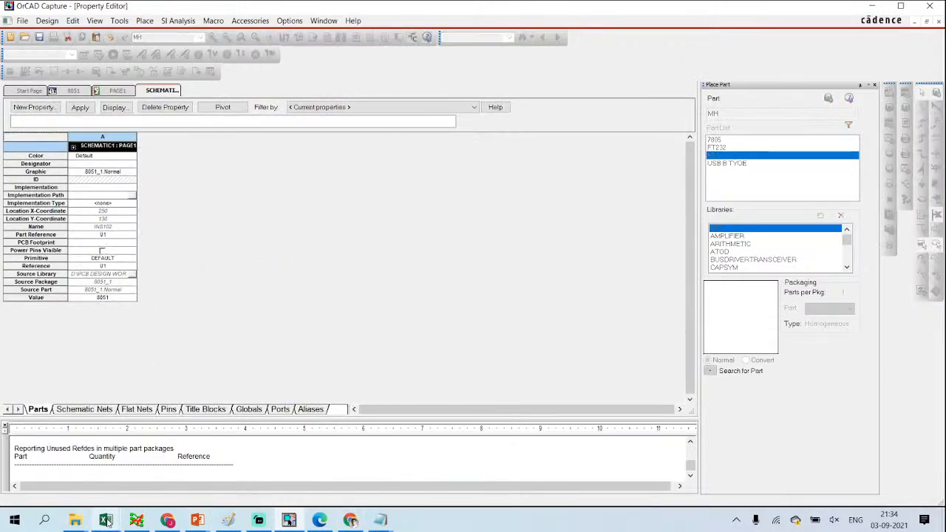
# Step: Copy the 89s52pinzifsocket footprint name from jk1.xls in Excel and set it as U1's PCB footprint in OrCAD Capture
pyautogui.moveTo(106, 520)
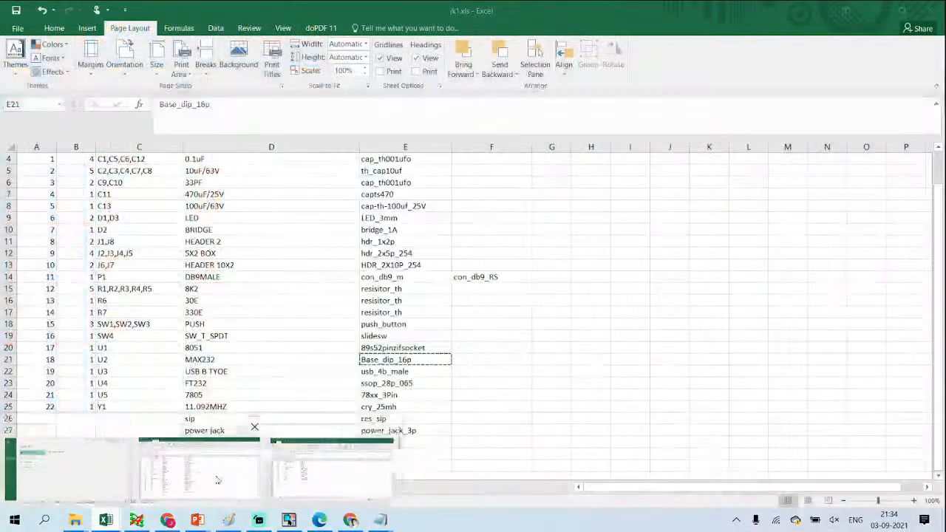
pyautogui.click(217, 481)
pyautogui.click(406, 352)
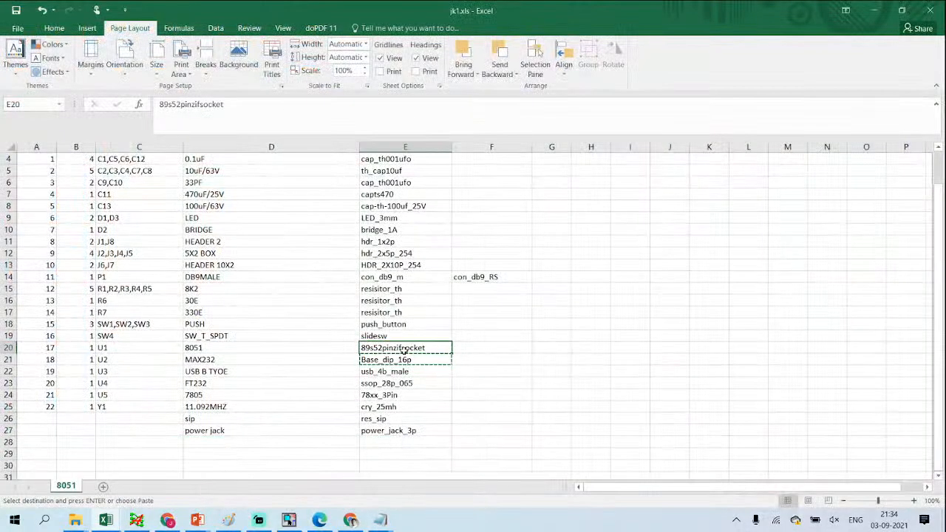
pyautogui.click(874, 10)
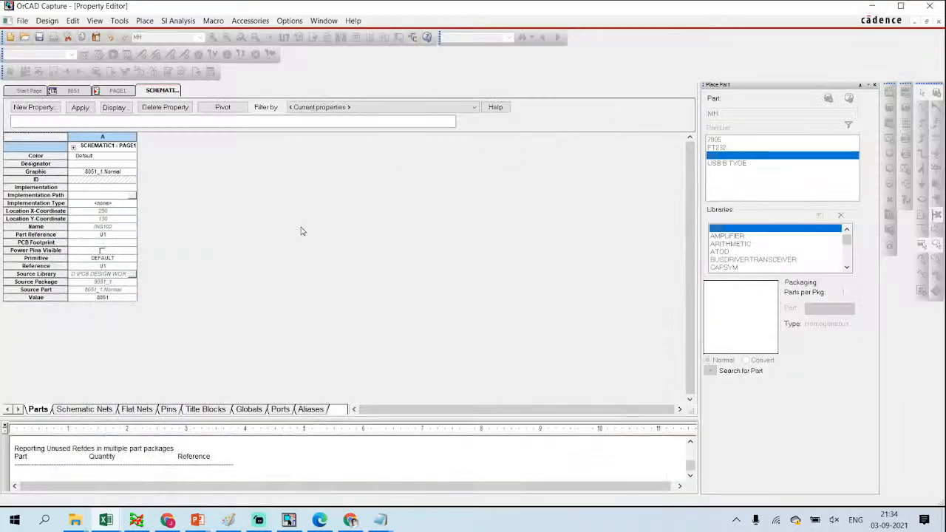
pyautogui.click(114, 244)
pyautogui.hotkey('ctrl', 'v')
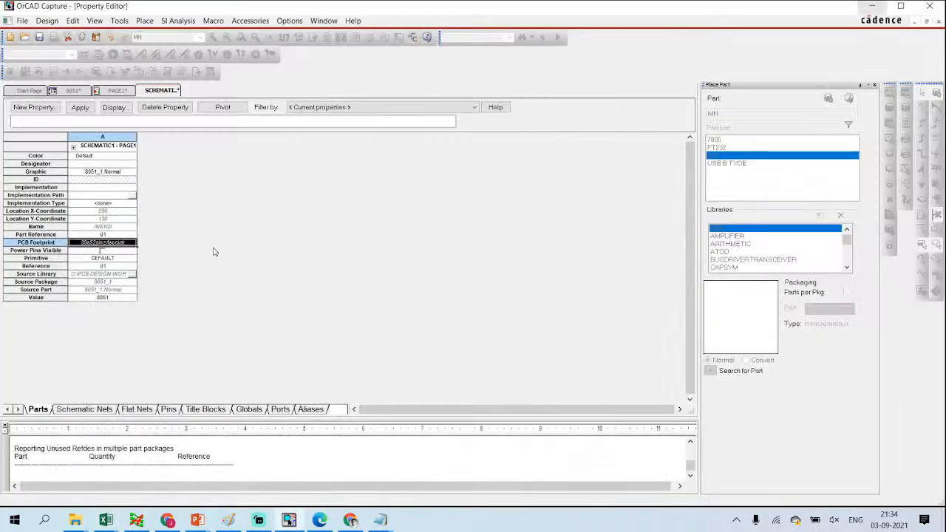
pyautogui.click(116, 521)
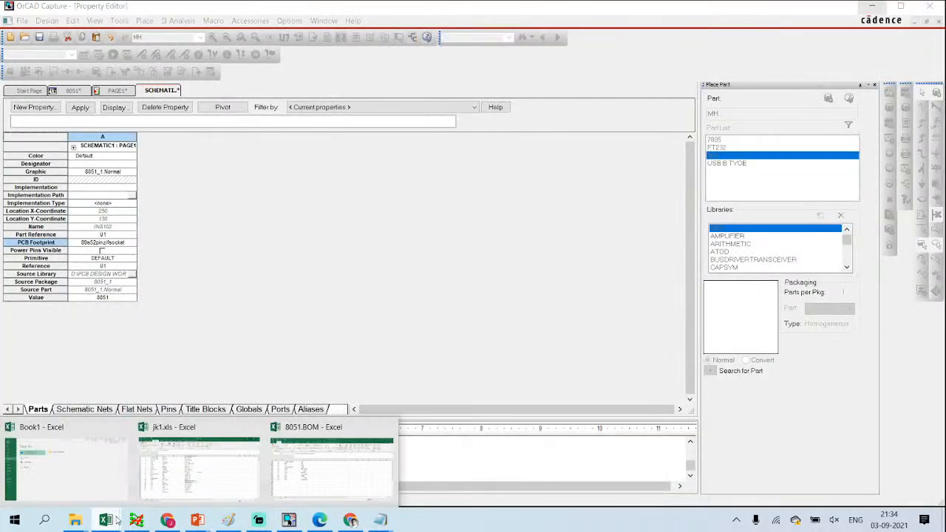
pyautogui.click(245, 472)
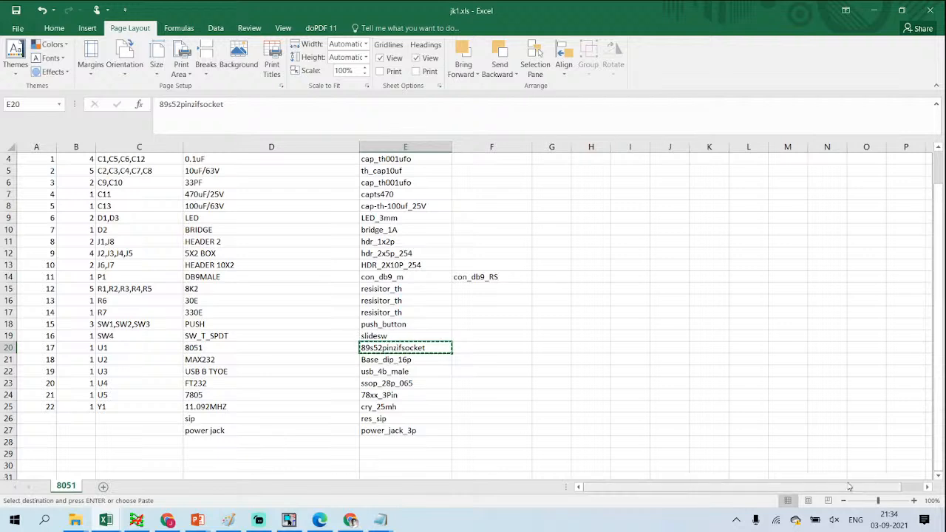
pyautogui.click(289, 521)
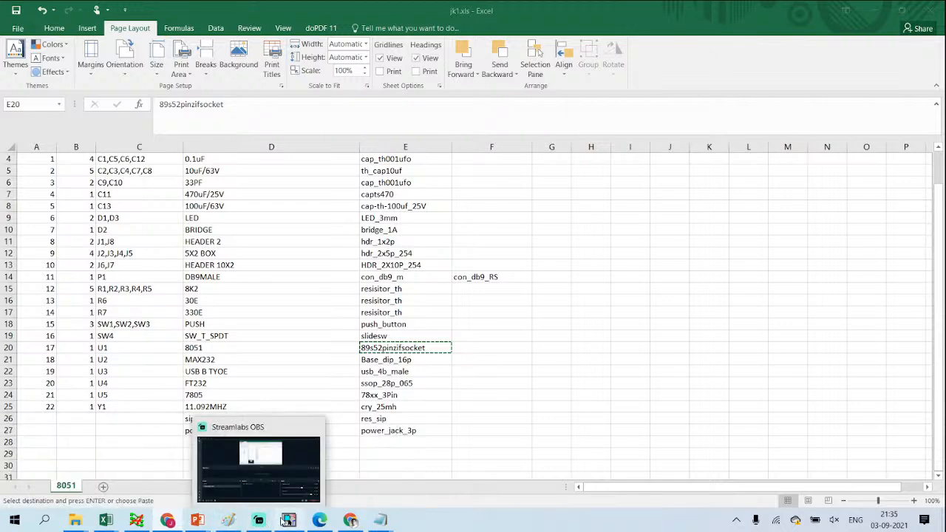
pyautogui.click(288, 521)
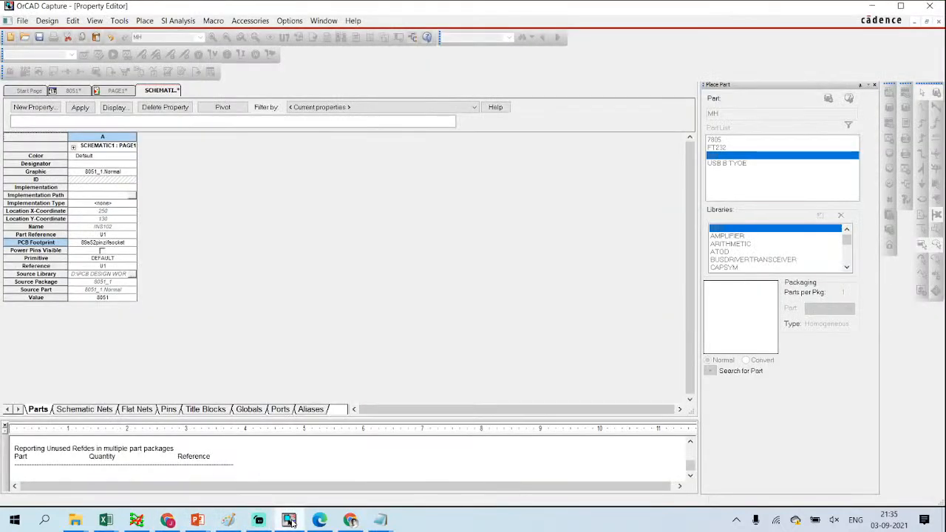
# Step: Save the design and open the properties of push button SW1 on PAGE1
pyautogui.click(39, 37)
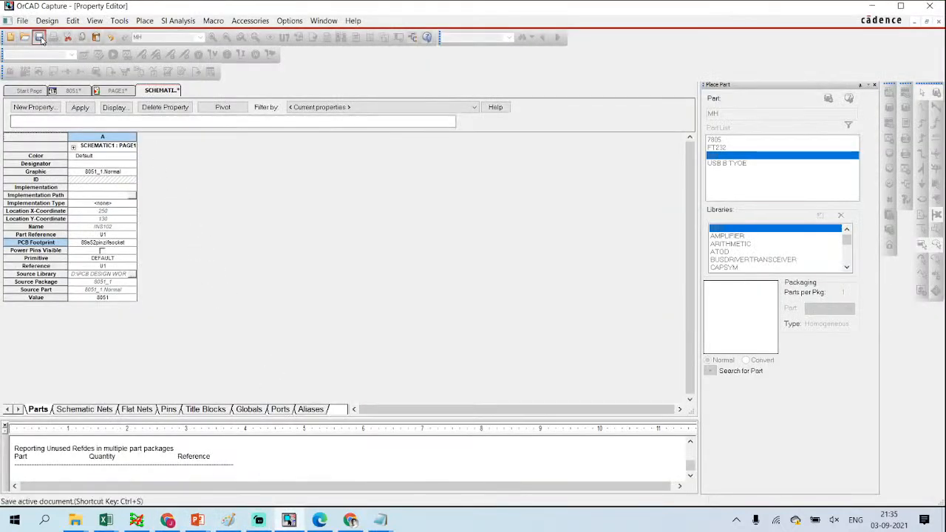
pyautogui.click(118, 91)
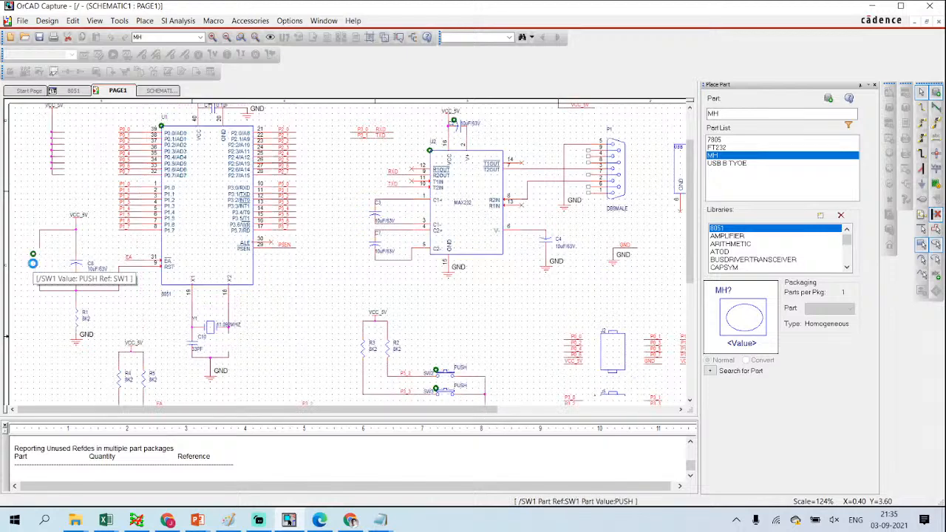
pyautogui.doubleClick(35, 264)
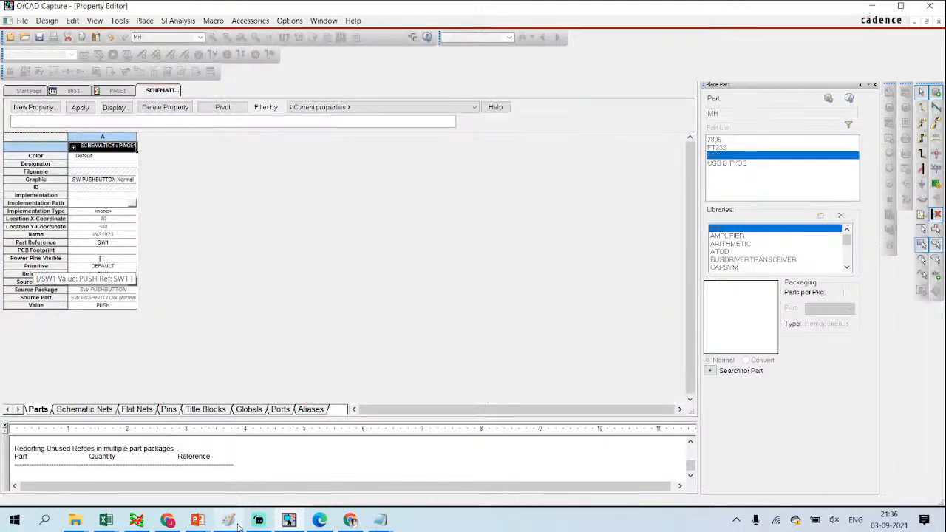
# Step: Switch to jk1.xls in Excel and copy the push_button footprint name listed for SW1, SW2 and SW3
pyautogui.click(117, 520)
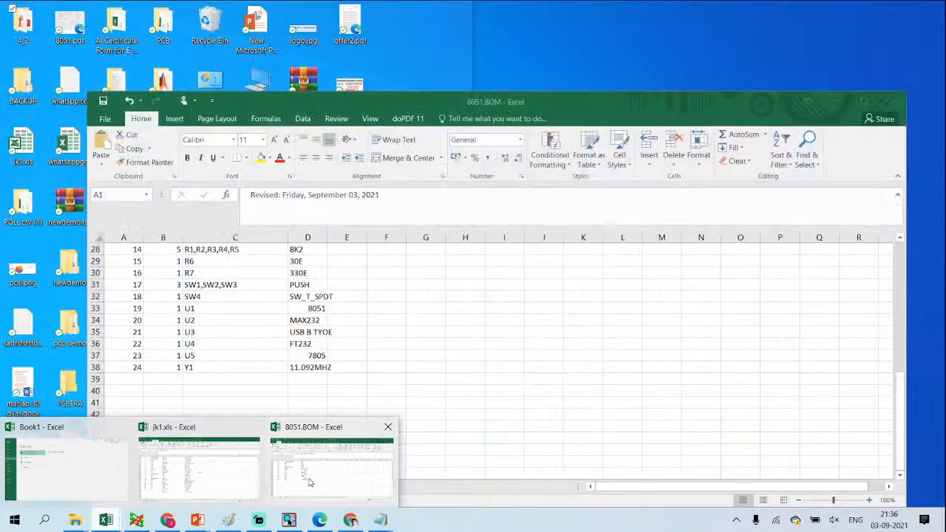
pyautogui.click(306, 478)
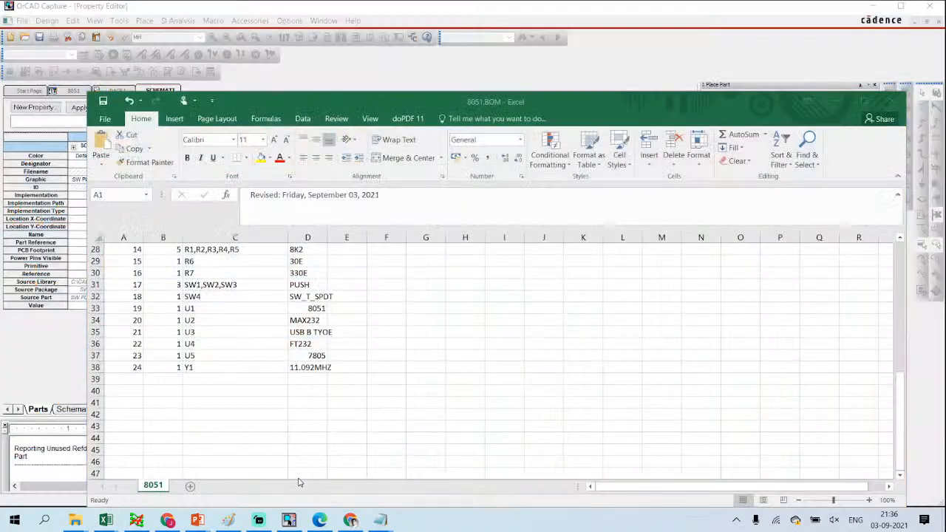
pyautogui.click(106, 519)
pyautogui.click(193, 484)
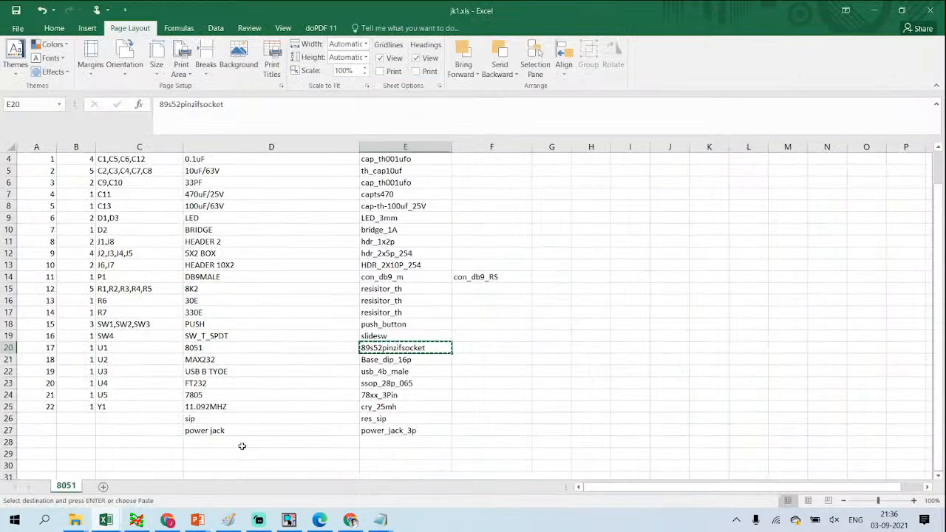
pyautogui.click(372, 336)
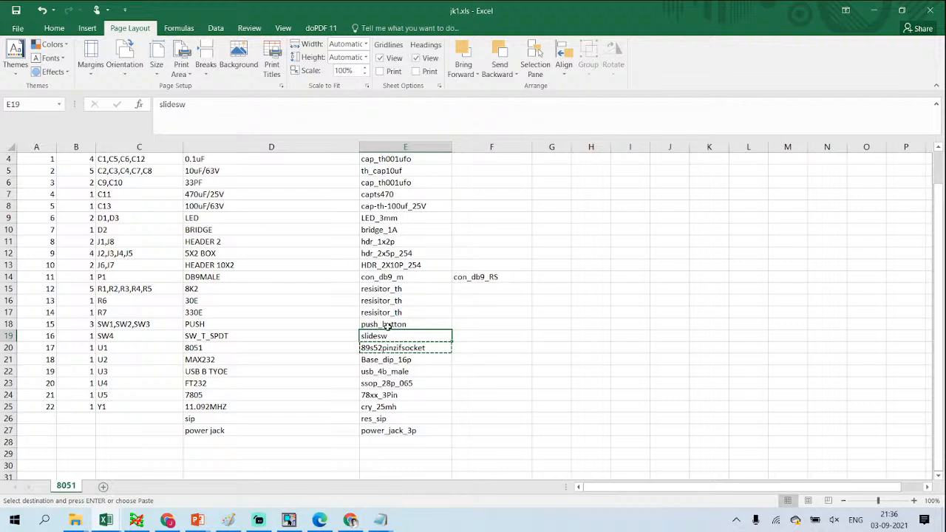
pyautogui.click(387, 326)
# Step: Return to OrCAD Capture, set the PCB footprint of SW1 to push_button and save the design
pyautogui.click(873, 10)
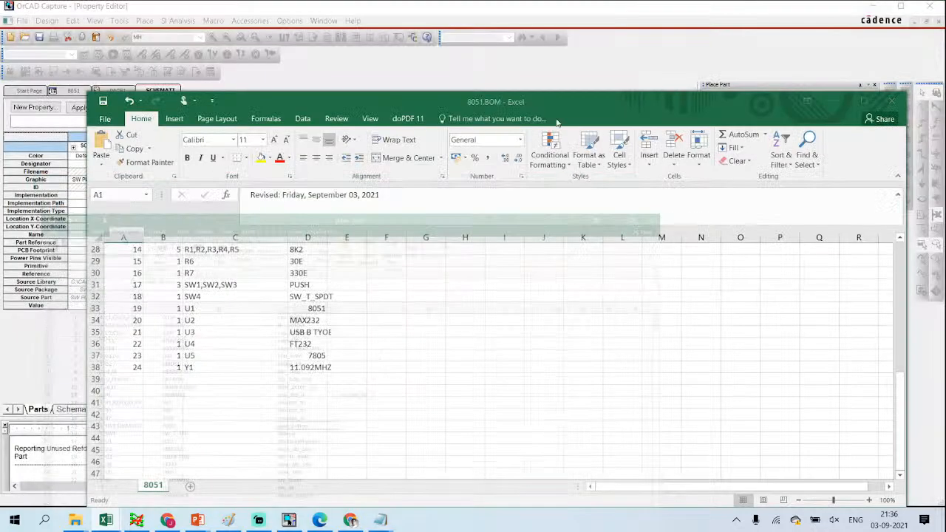
pyautogui.click(61, 343)
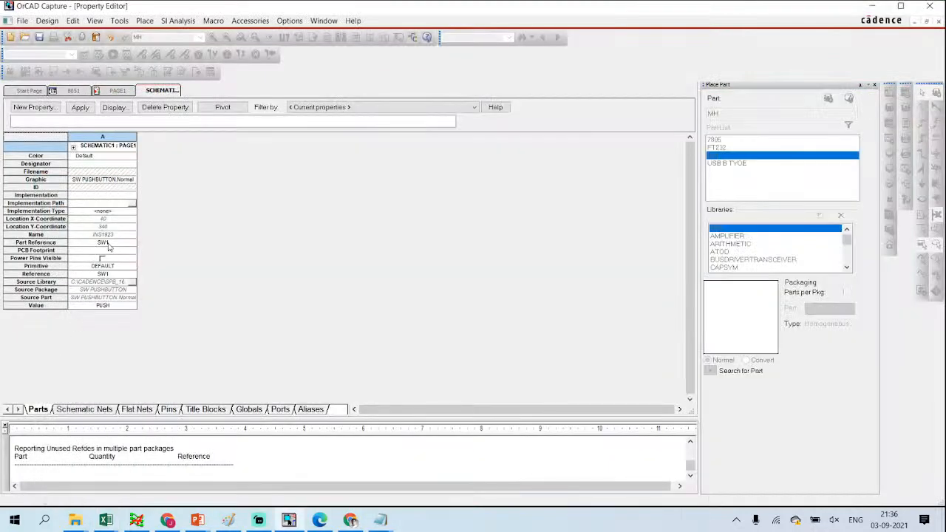
pyautogui.click(108, 244)
pyautogui.click(107, 251)
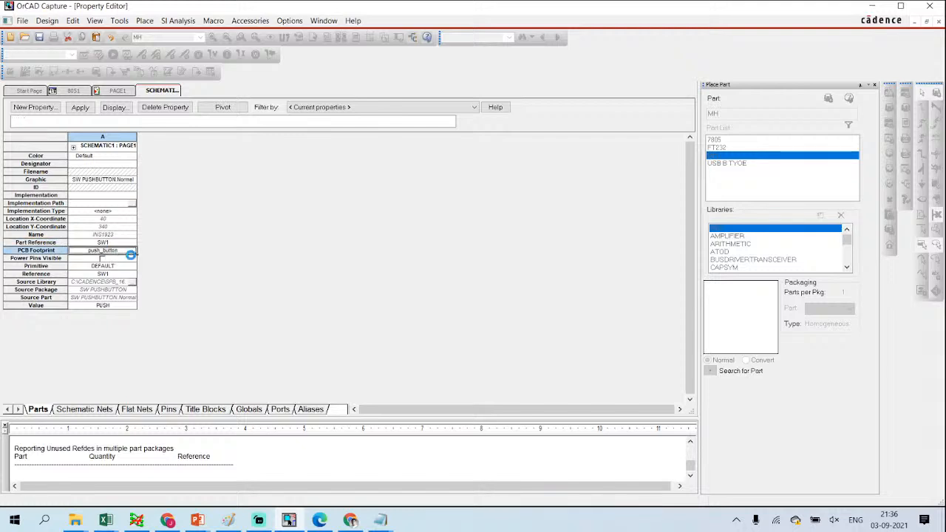
pyautogui.click(76, 91)
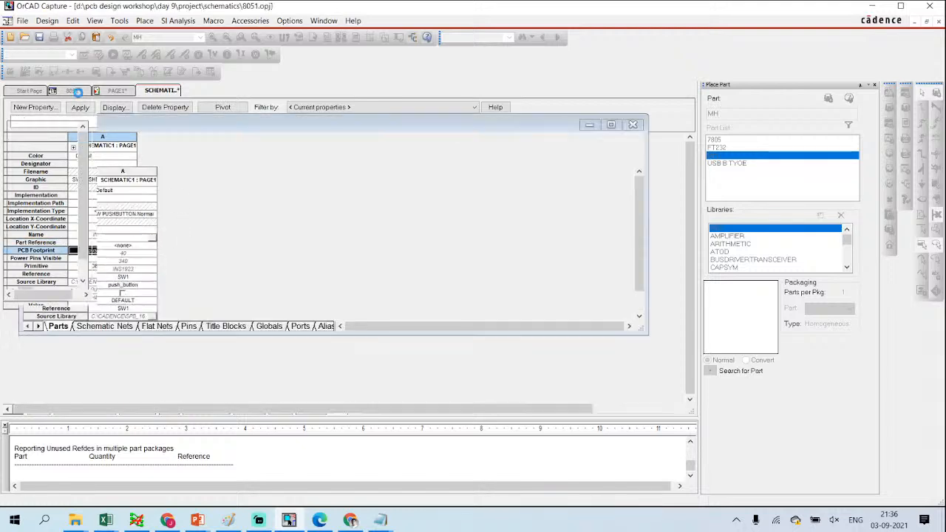
pyautogui.click(159, 91)
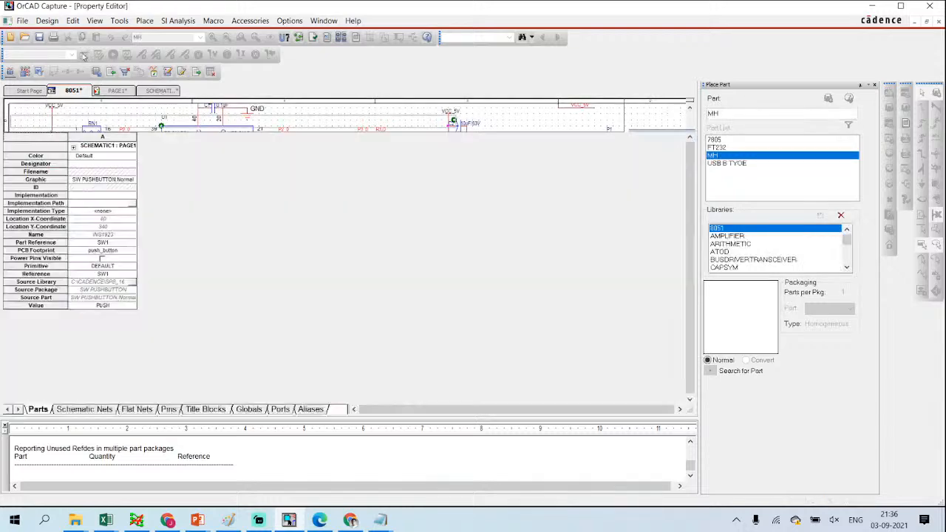
pyautogui.click(40, 37)
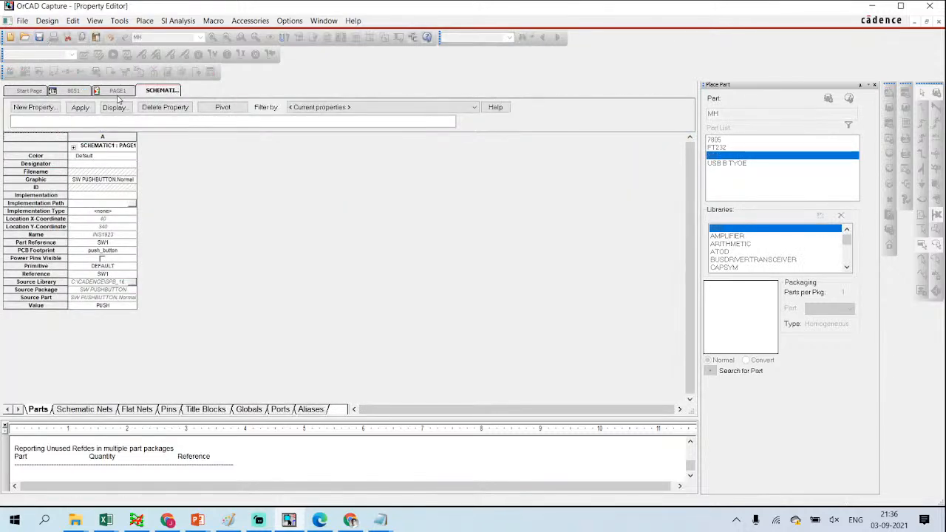
# Step: Select push buttons SW2 and SW3 together on PAGE1 and open their properties
pyautogui.click(118, 91)
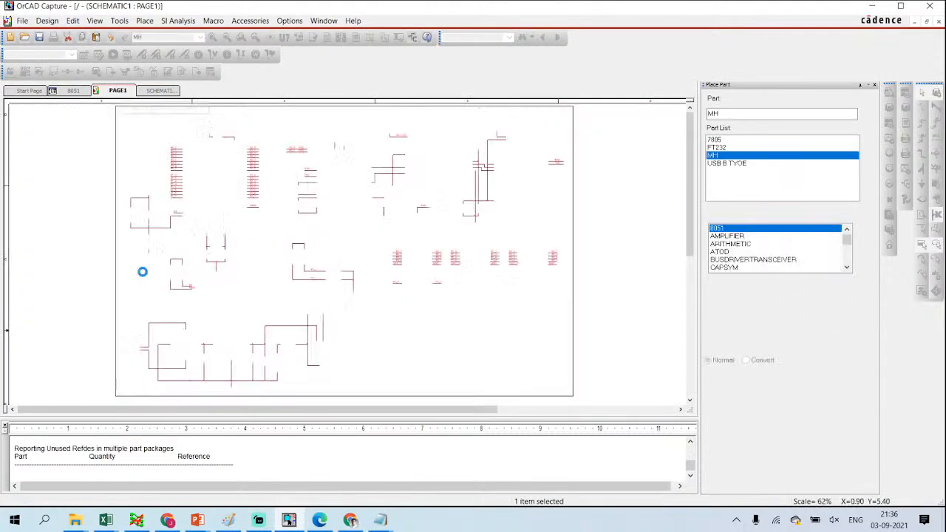
pyautogui.keyDown('ctrl'); pyautogui.scroll(2, 346, 258); pyautogui.keyUp('ctrl')
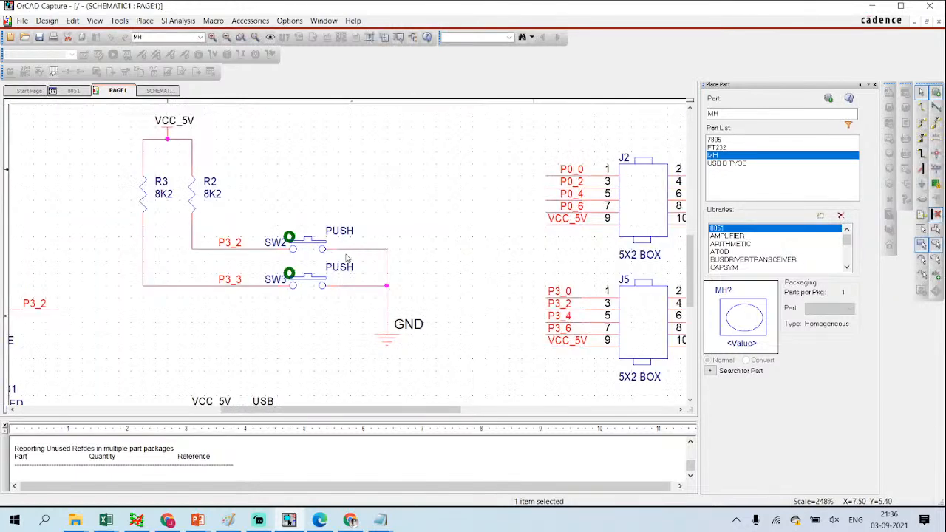
pyautogui.click(306, 284)
pyautogui.keyDown('ctrl'); pyautogui.click(306, 239); pyautogui.keyUp('ctrl')
pyautogui.rightClick(308, 241)
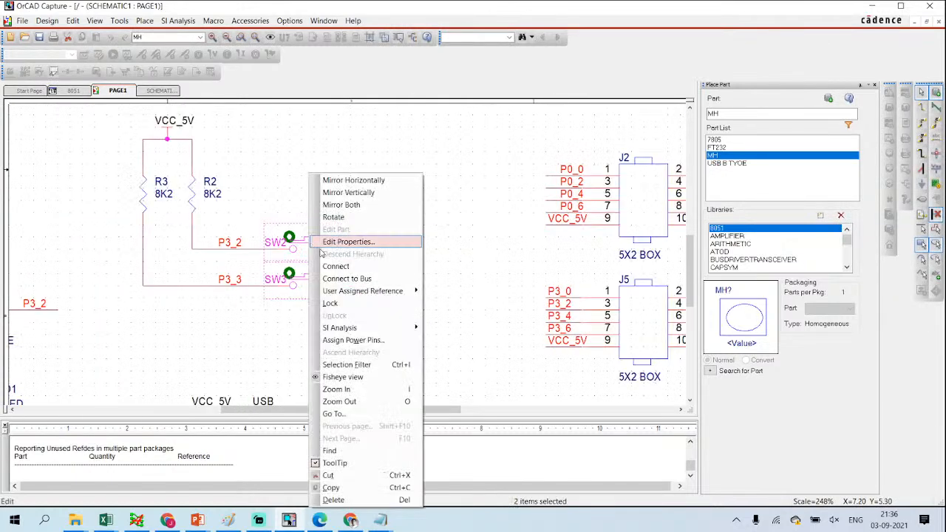
pyautogui.click(344, 242)
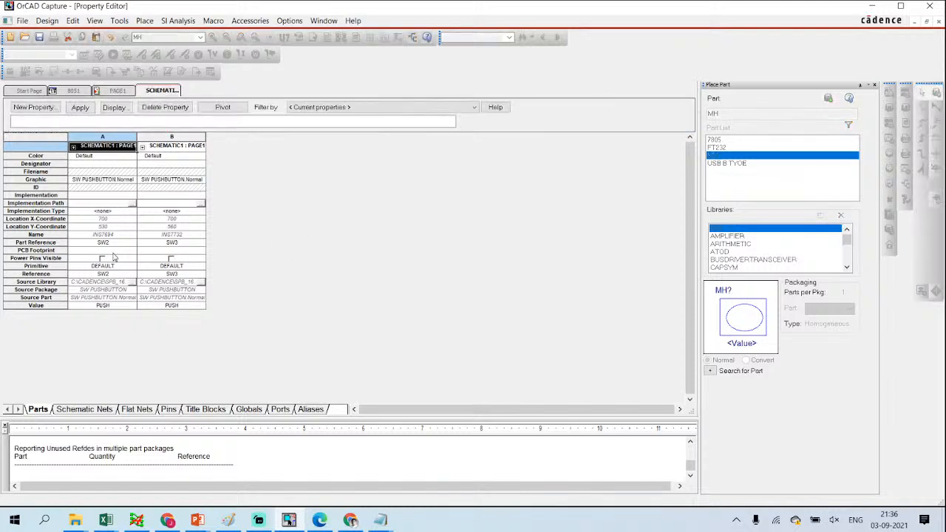
# Step: Set the PCB footprint of both SW2 and SW3 to push_button, save the design and return to PAGE1
pyautogui.click(113, 252)
pyautogui.hotkey('ctrl', 'v')
pyautogui.click(170, 252)
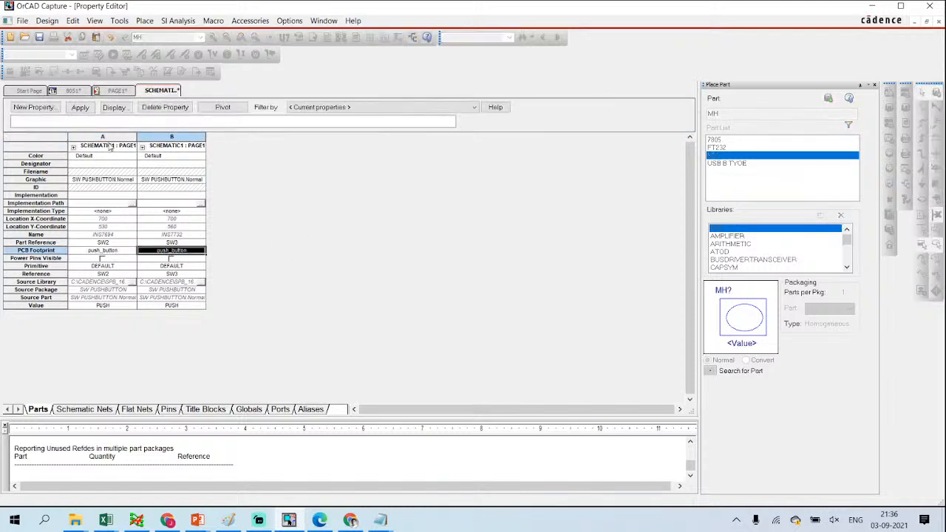
pyautogui.hotkey('ctrl', 's')
pyautogui.click(118, 91)
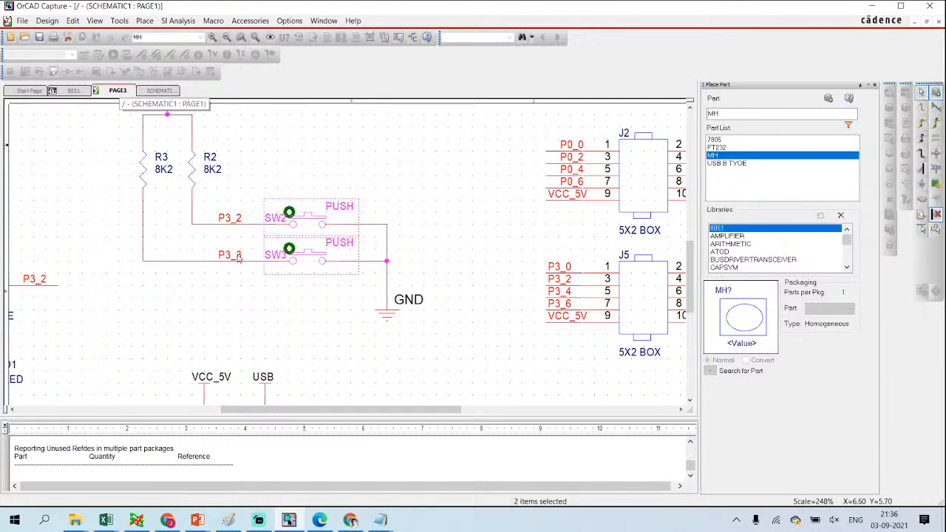
pyautogui.keyDown('ctrl'); pyautogui.scroll(-5, 239, 257); pyautogui.keyUp('ctrl')
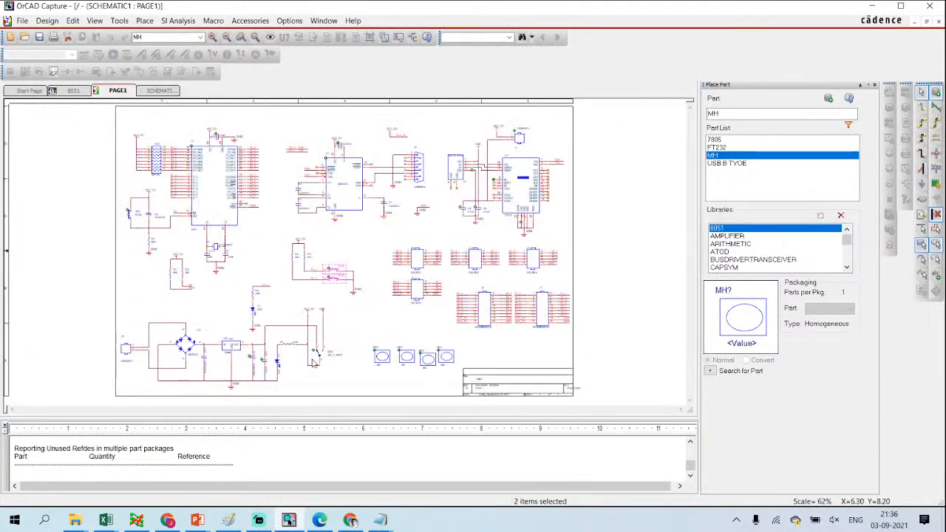
# Step: Open the properties of switch SW4, then copy the slidesw footprint name listed for it in jk1.xls in Excel
pyautogui.keyDown('ctrl'); pyautogui.scroll(5, 313, 362); pyautogui.keyUp('ctrl')
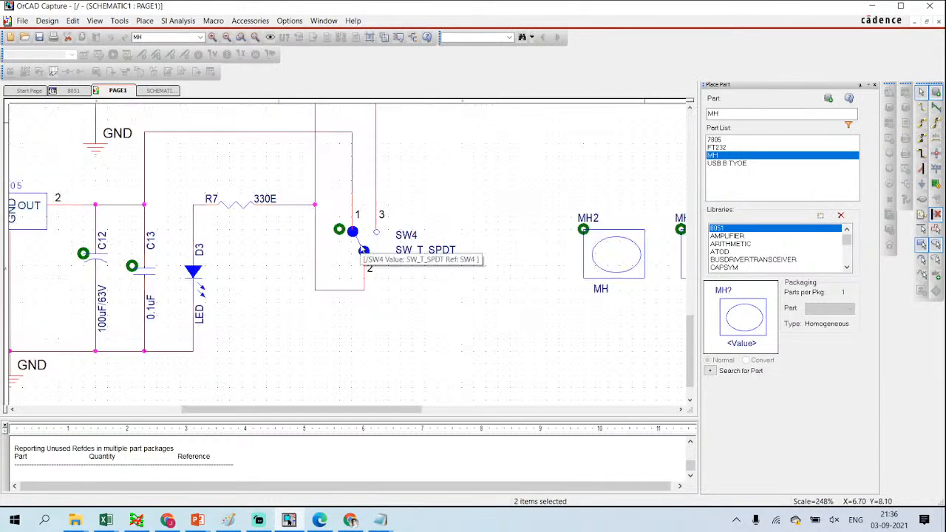
pyautogui.doubleClick(363, 245)
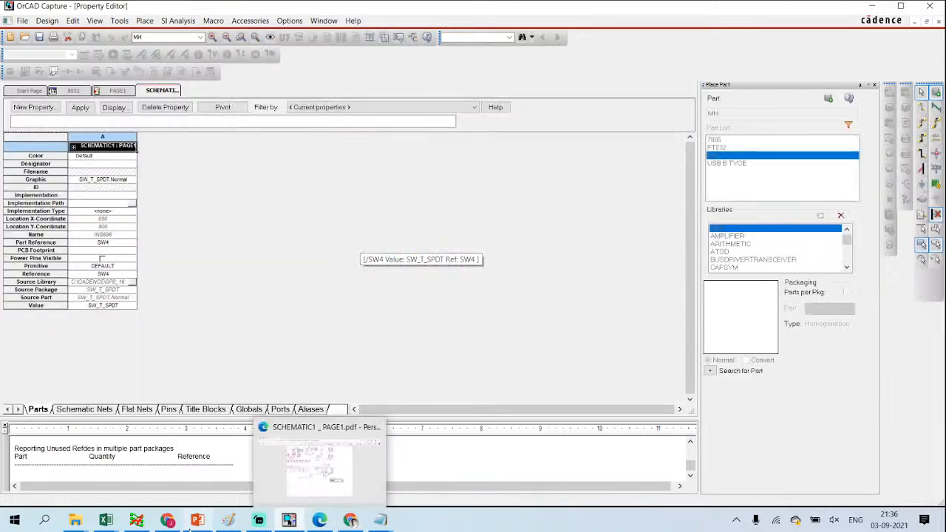
pyautogui.moveTo(106, 519)
pyautogui.click(187, 474)
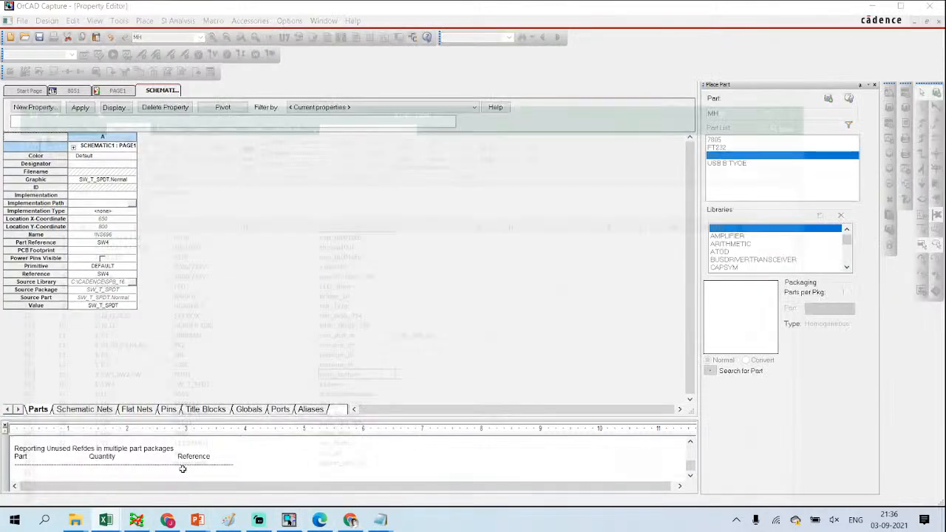
pyautogui.click(382, 337)
pyautogui.press('Escape')
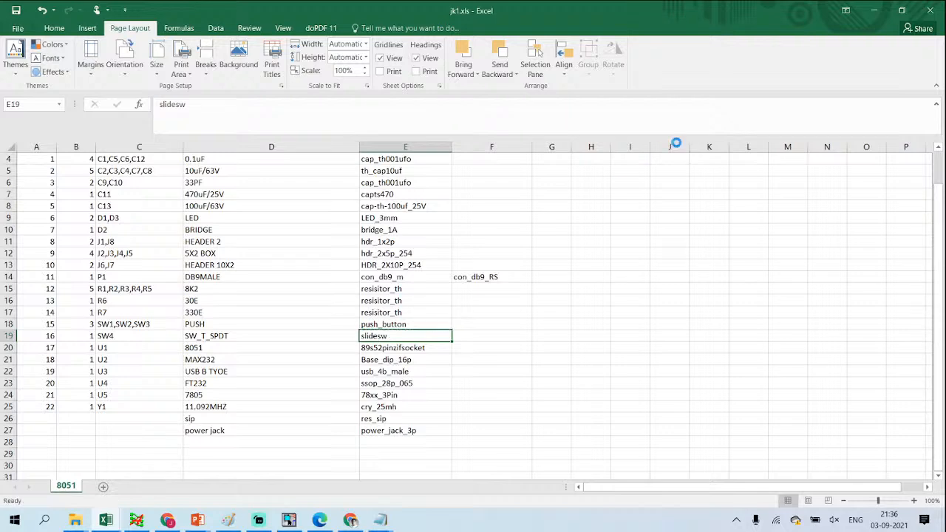
pyautogui.hotkey('ctrl', 'c')
# Step: Return to OrCAD Capture and set the PCB footprint of SW4 to slidesw
pyautogui.click(880, 17)
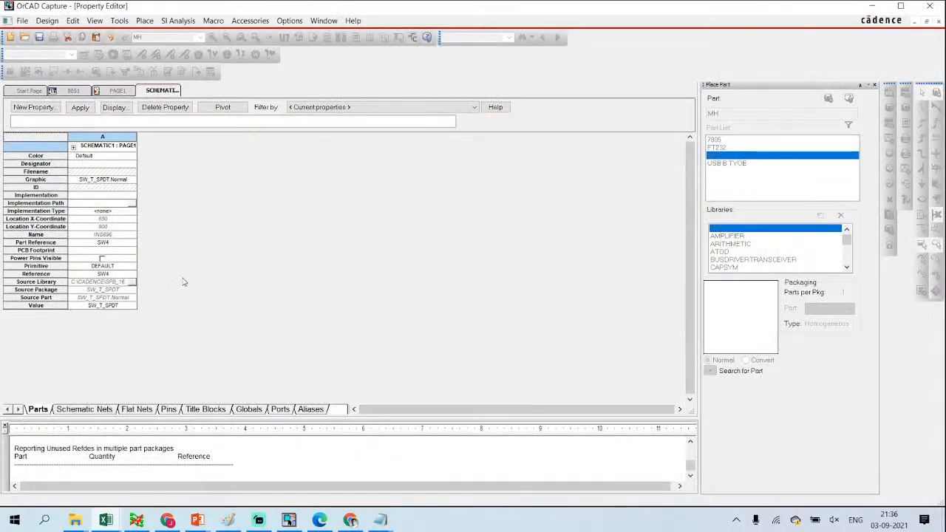
pyautogui.click(124, 250)
pyautogui.hotkey('ctrl', 'v')
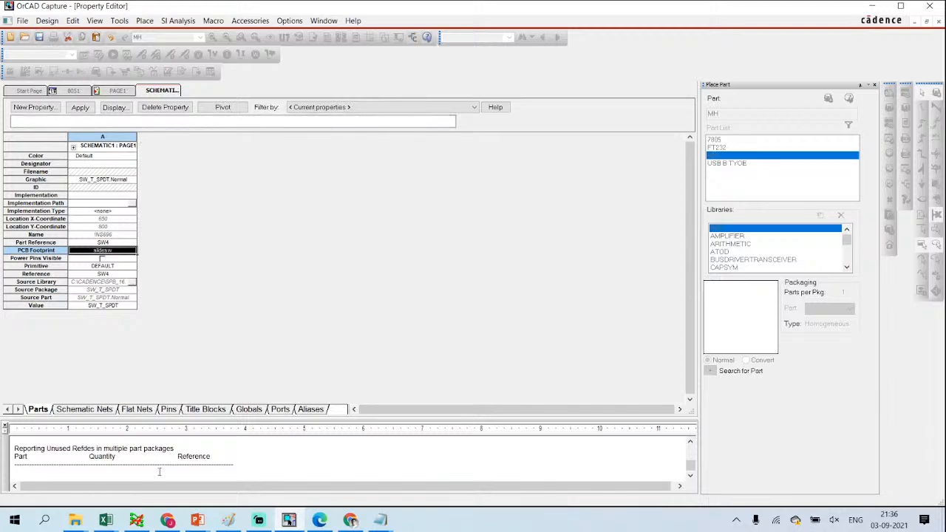
# Step: Switch to jk1.xls in Excel and copy the cap_th001ufo footprint name listed for the 0.1uF capacitors
pyautogui.click(298, 522)
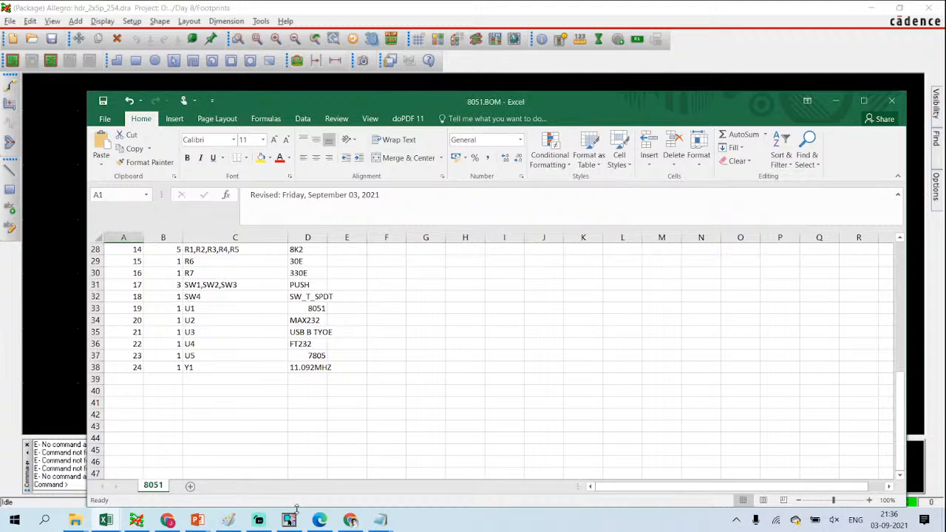
pyautogui.moveTo(105, 520)
pyautogui.click(222, 488)
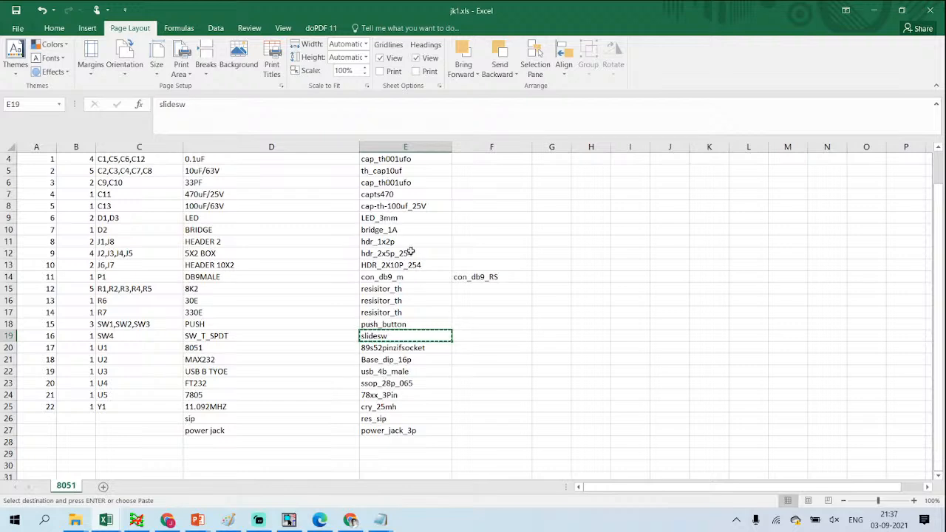
pyautogui.scroll(1, 425, 224)
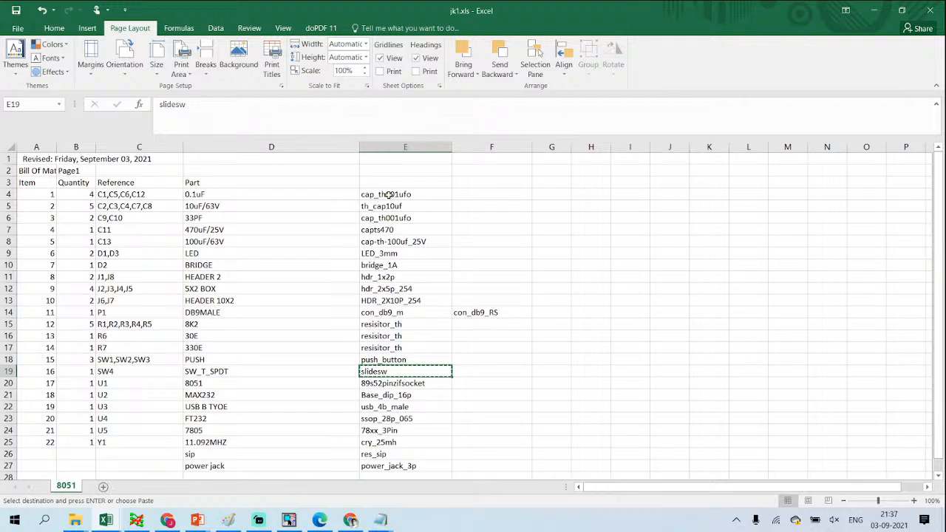
pyautogui.click(389, 195)
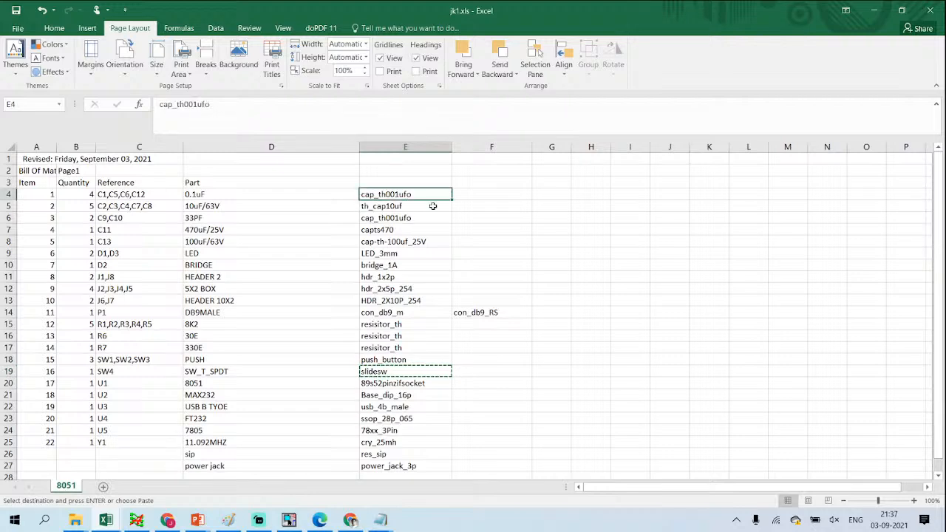
# Step: Return to OrCAD Capture and open the properties of the 0.1uF capacitor C13 on PAGE1
pyautogui.click(873, 10)
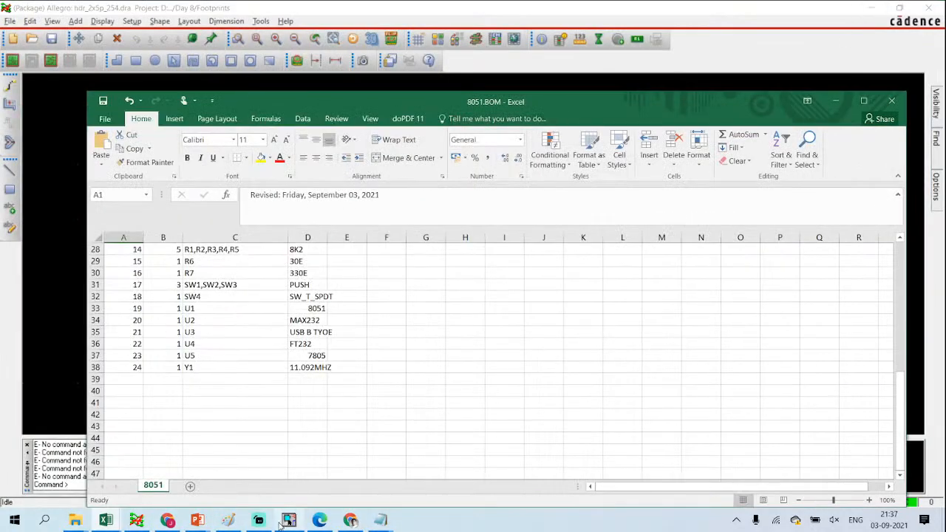
pyautogui.click(285, 521)
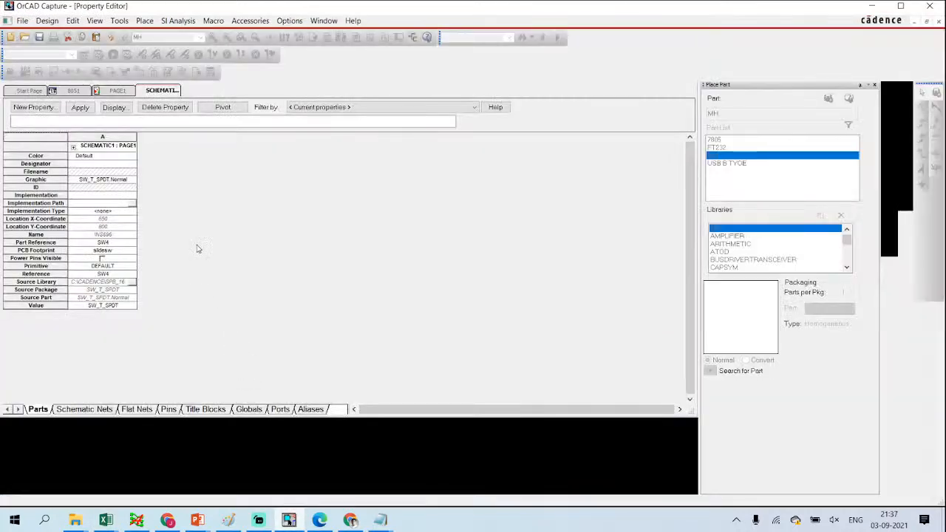
pyautogui.click(102, 94)
pyautogui.keyDown('ctrl'); pyautogui.scroll(-1, 250, 227); pyautogui.keyUp('ctrl')
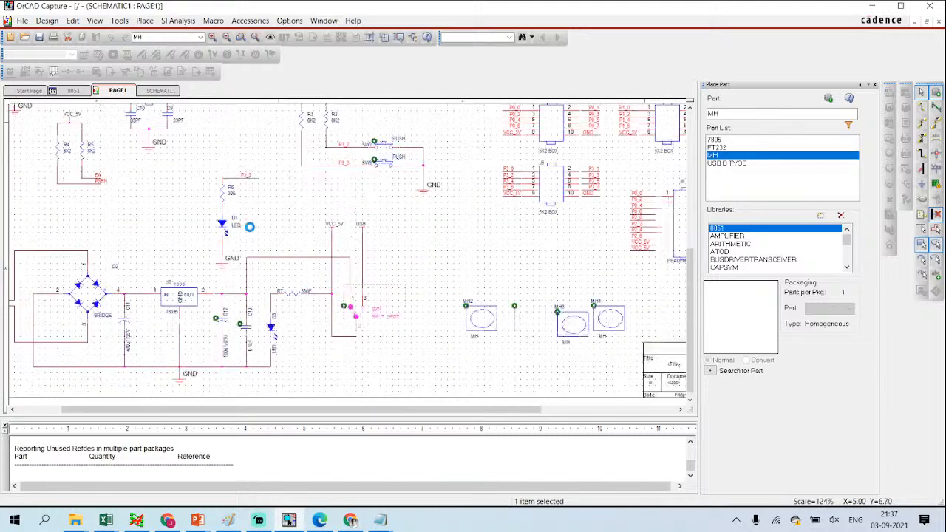
pyautogui.keyDown('ctrl'); pyautogui.scroll(1, 347, 258); pyautogui.keyUp('ctrl')
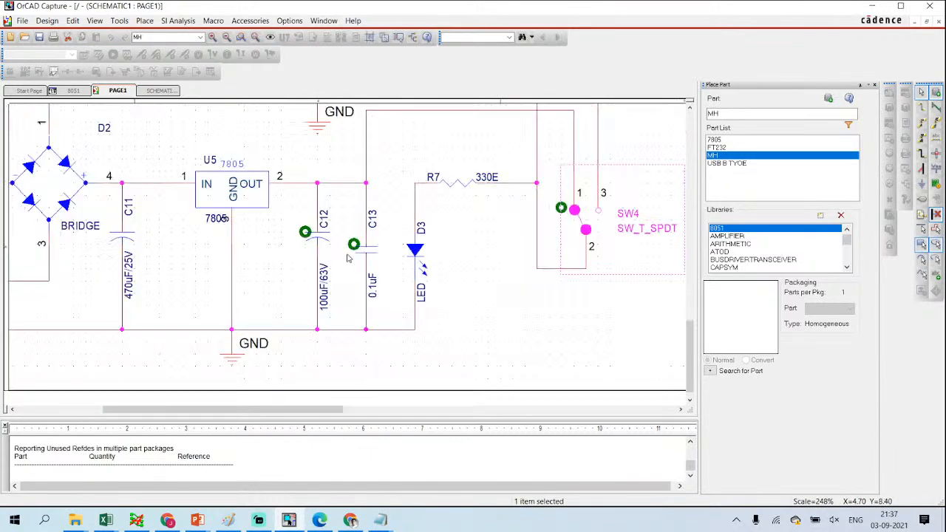
pyautogui.doubleClick(386, 250)
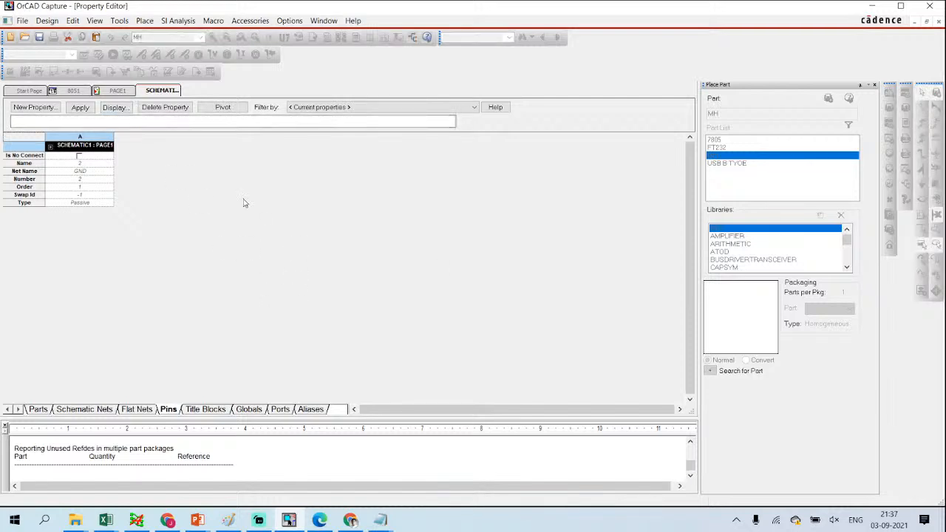
pyautogui.click(118, 90)
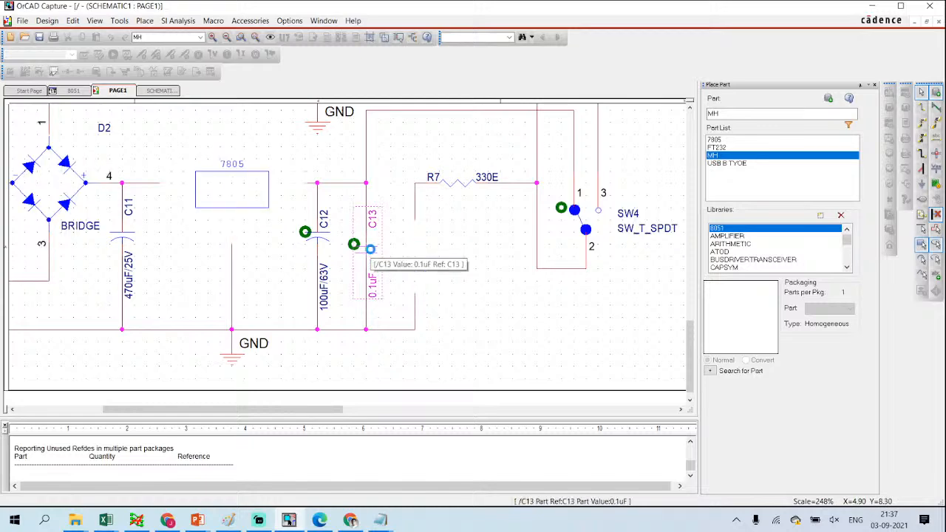
pyautogui.doubleClick(367, 251)
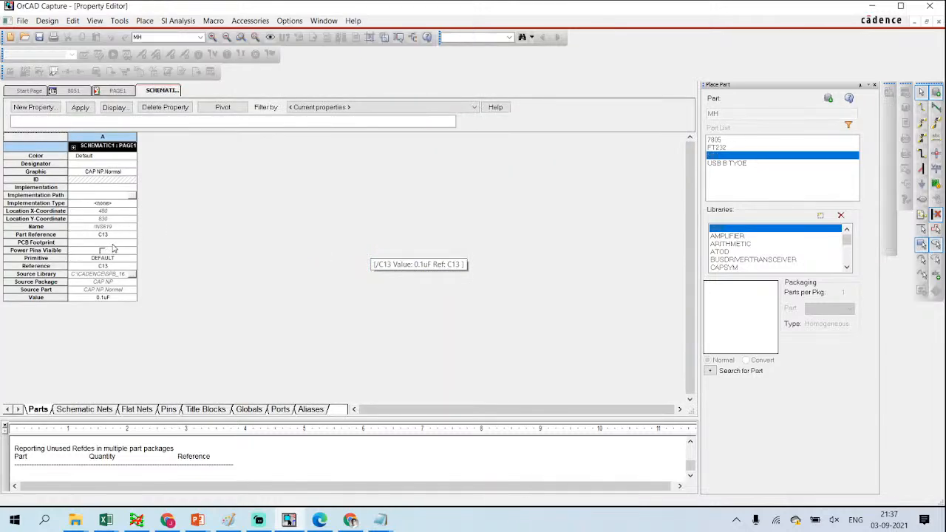
# Step: Set the PCB footprint of C13 to cap_th001ufo, save the design and return to PAGE1
pyautogui.click(111, 242)
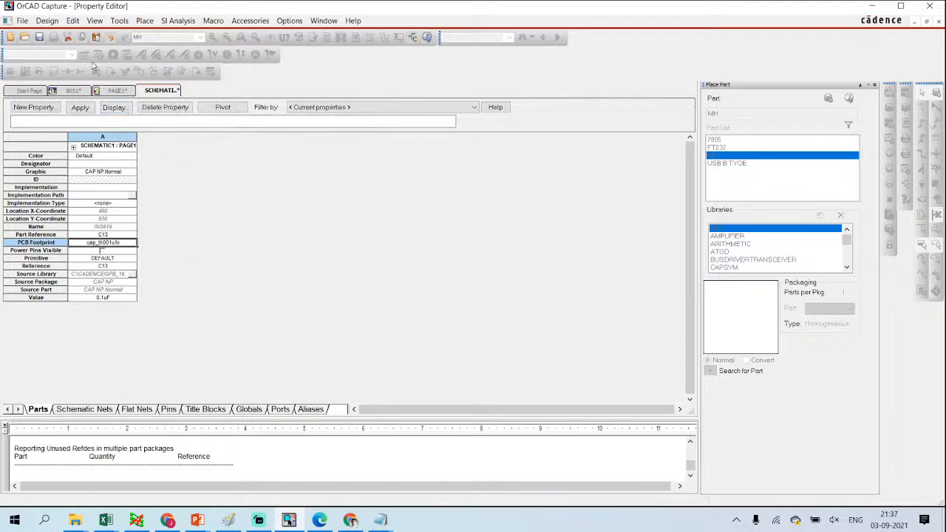
pyautogui.click(42, 38)
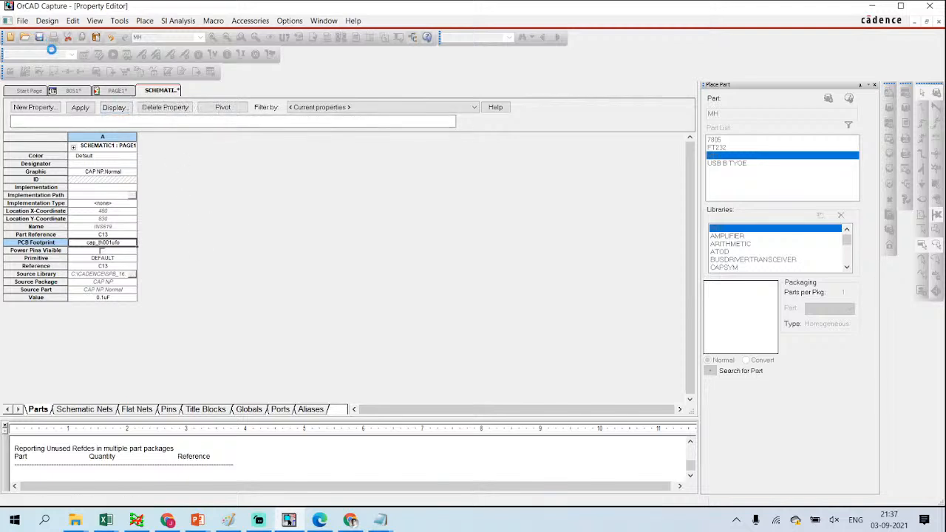
pyautogui.click(114, 90)
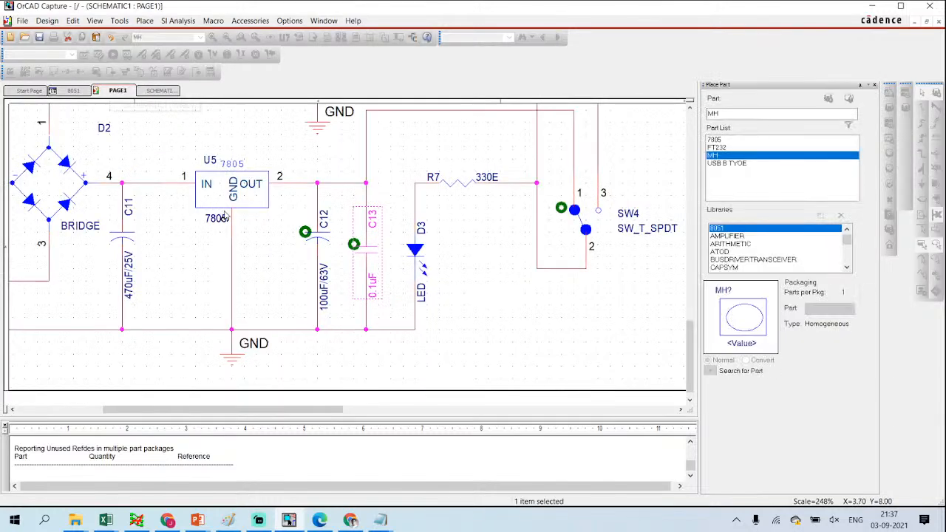
# Step: Select the 0.1uF capacitors C1, C5, C6 and C13 together on PAGE1 and open their properties
pyautogui.scroll(2, 226, 216)
pyautogui.keyDown('ctrl'); pyautogui.scroll(-1, 225, 213); pyautogui.keyUp('ctrl')
pyautogui.scroll(5, 221, 182)
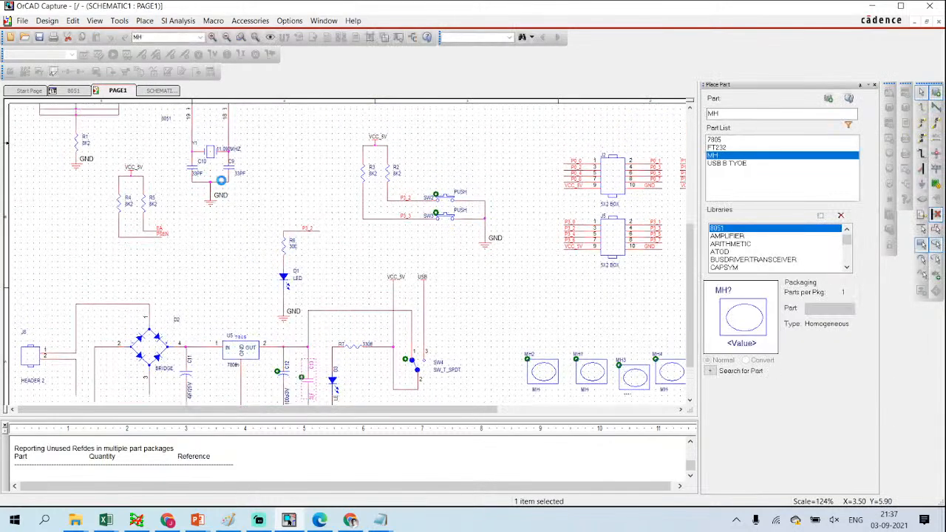
pyautogui.scroll(6, 222, 182)
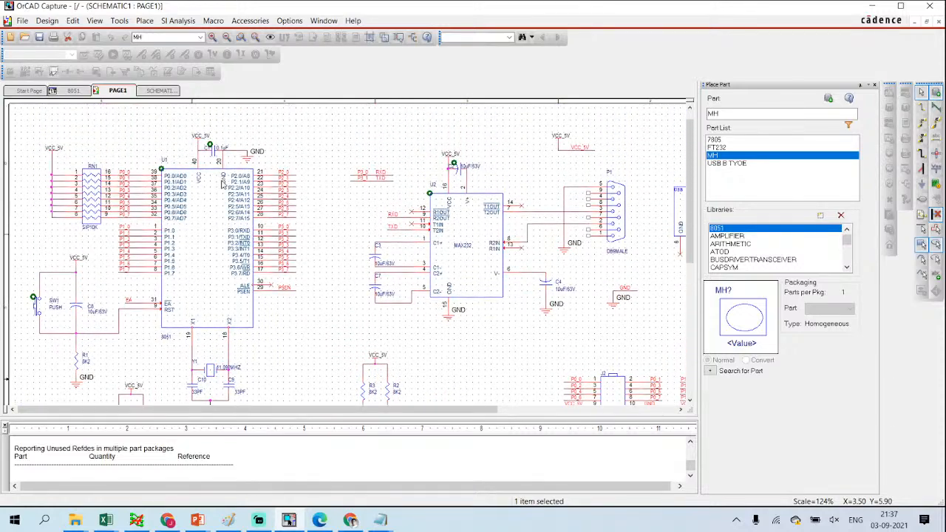
pyautogui.click(215, 154)
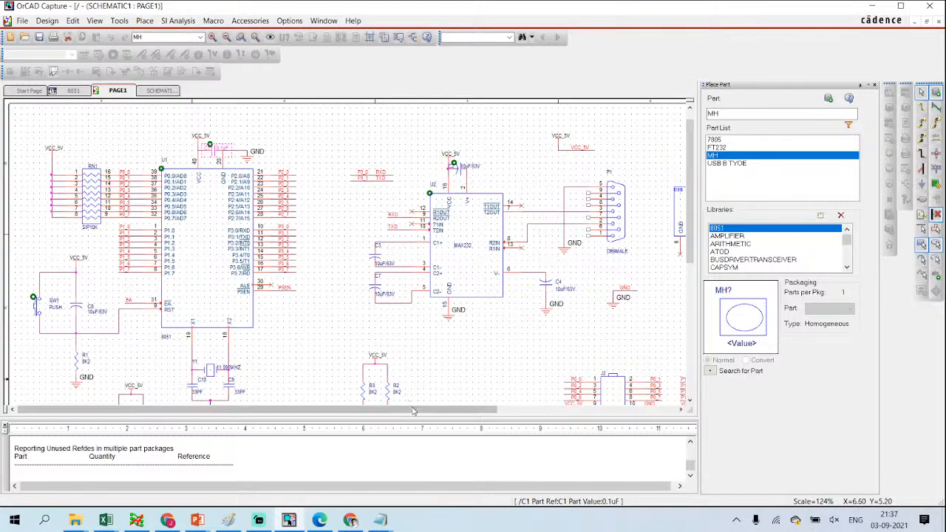
pyautogui.moveTo(426, 409); pyautogui.dragTo(604, 406)
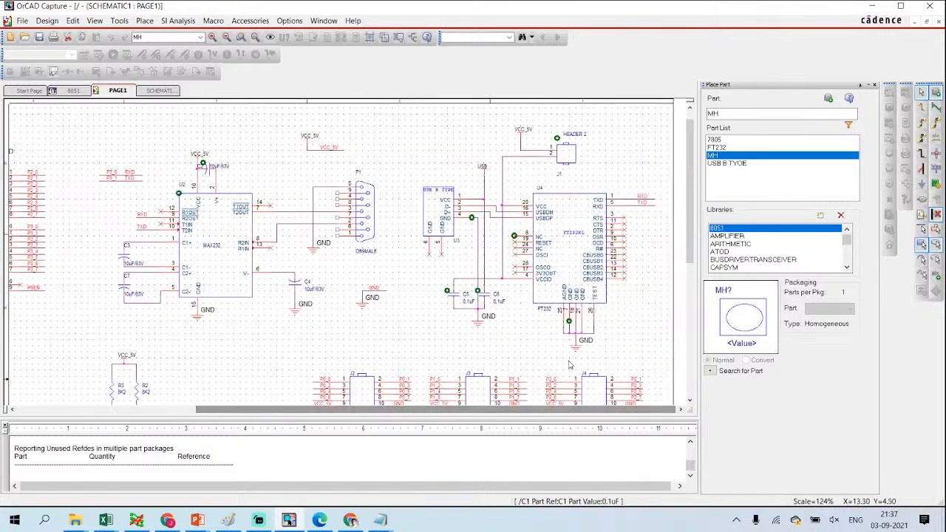
pyautogui.scroll(-1, 548, 333)
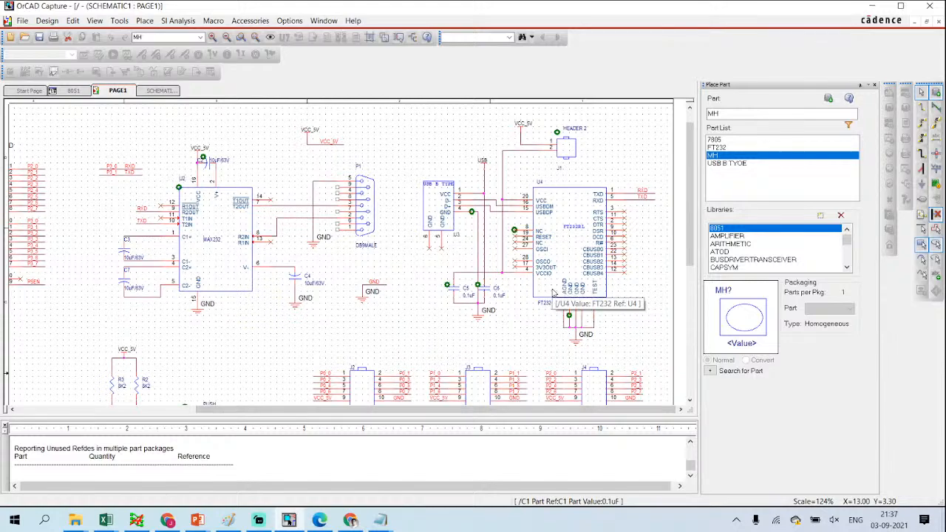
pyautogui.keyDown('ctrl'); pyautogui.click(455, 283); pyautogui.keyUp('ctrl')
pyautogui.keyDown('ctrl'); pyautogui.click(486, 284); pyautogui.keyUp('ctrl')
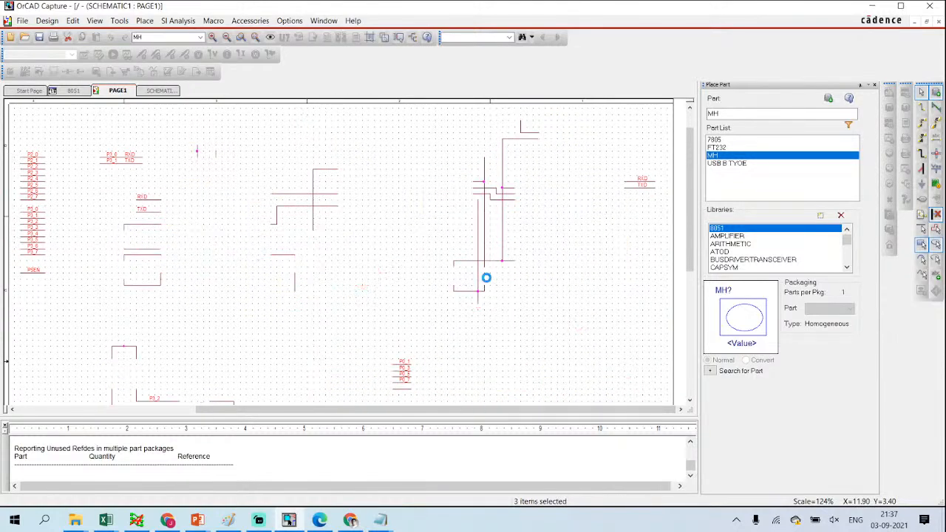
pyautogui.keyDown('ctrl'); pyautogui.click(457, 281); pyautogui.keyUp('ctrl')
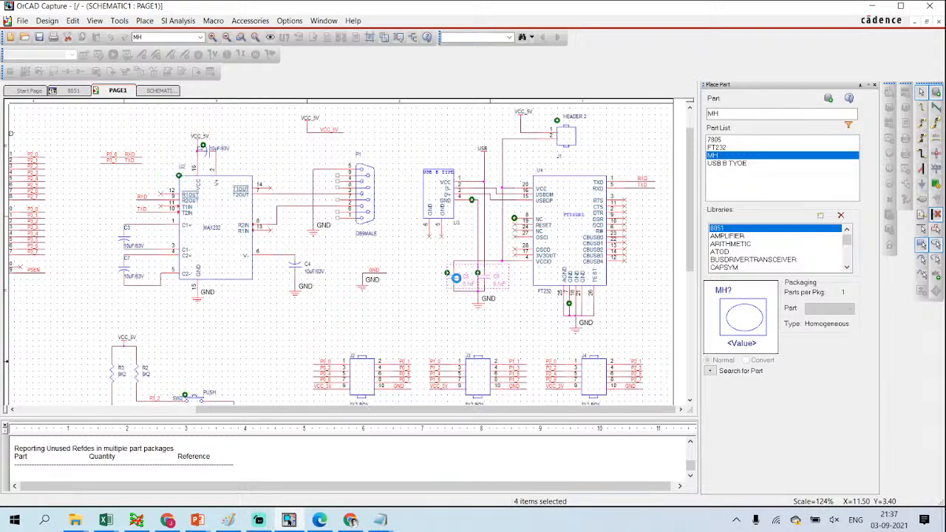
pyautogui.scroll(-3, 468, 298)
pyautogui.scroll(-6, 467, 299)
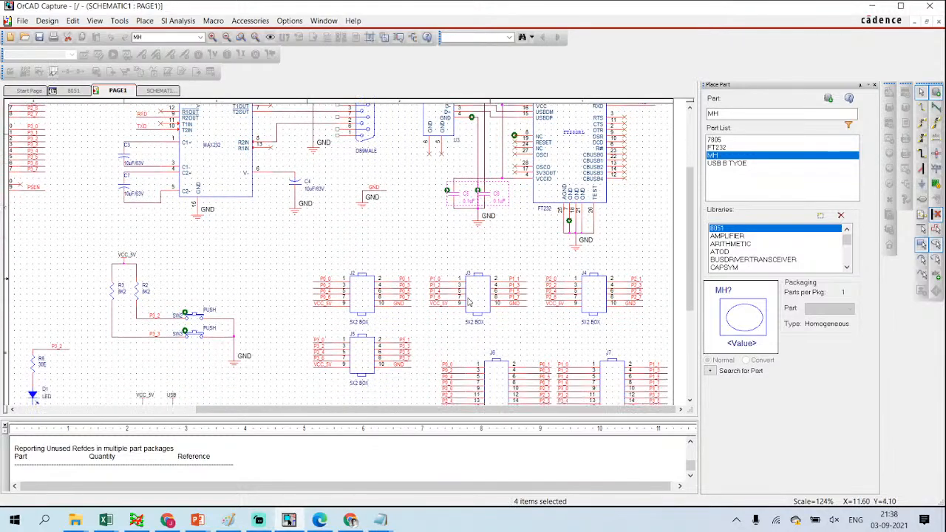
pyautogui.scroll(-3, 467, 299)
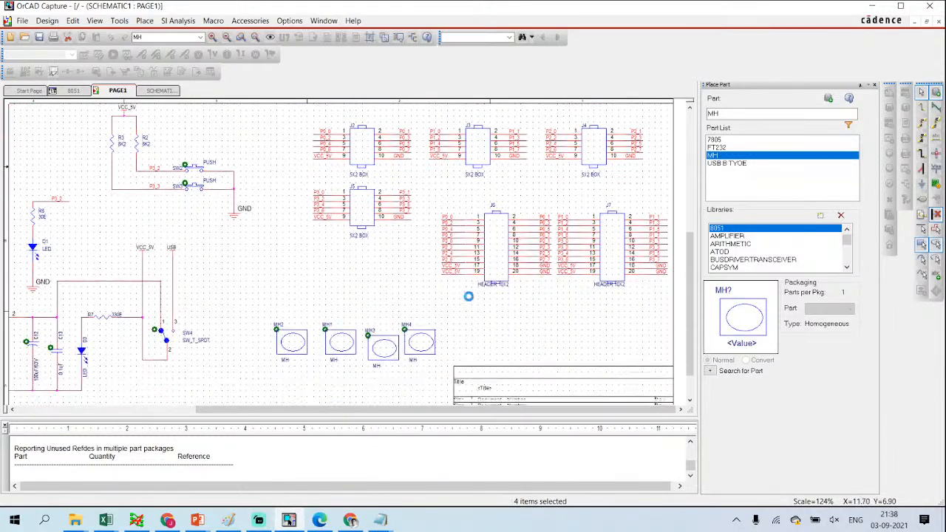
pyautogui.scroll(3, 472, 285)
pyautogui.scroll(-4, 477, 266)
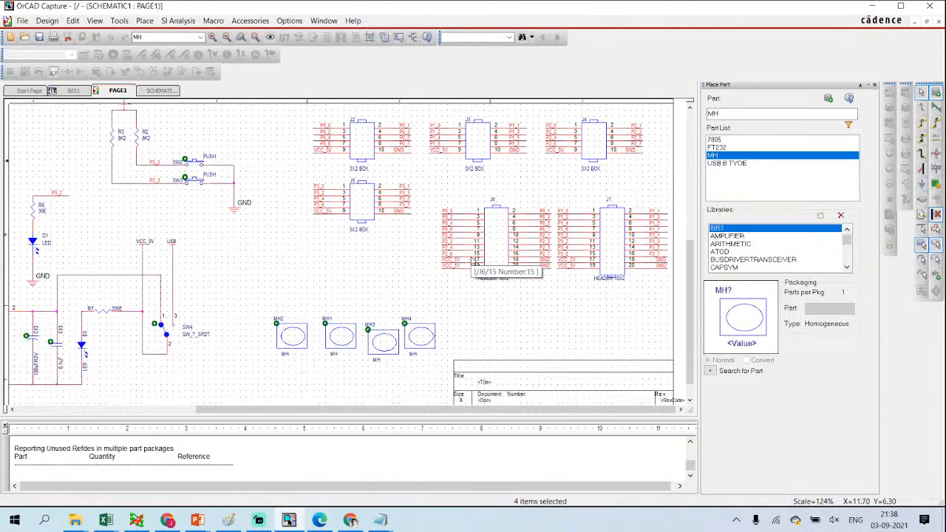
pyautogui.rightClick(62, 336)
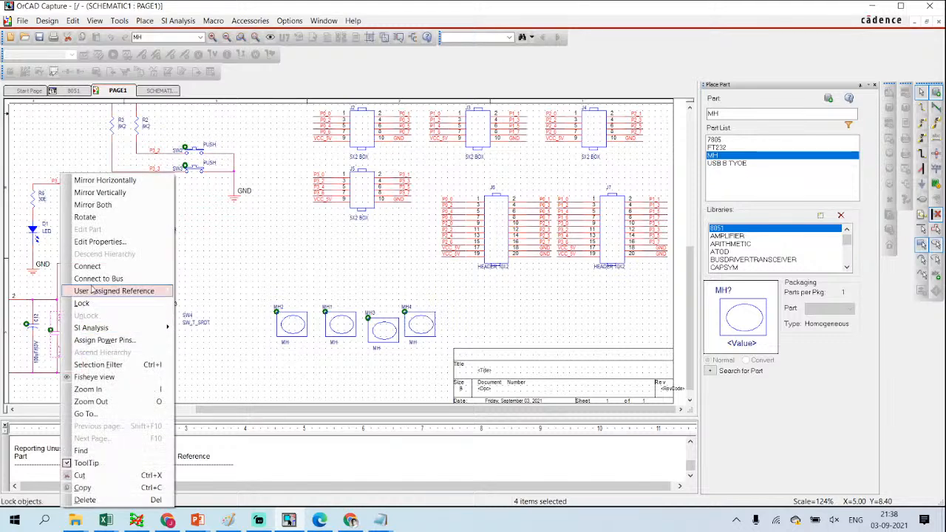
pyautogui.click(119, 241)
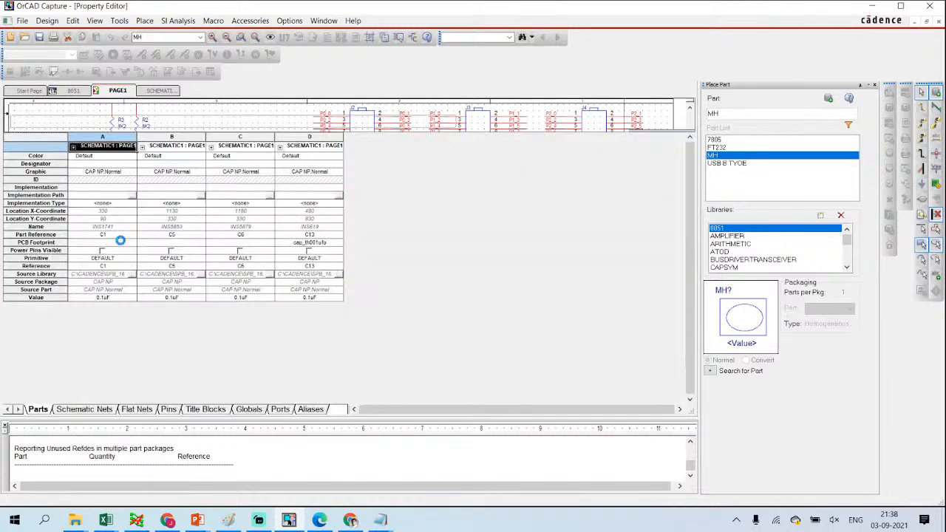
# Step: Set the PCB footprint of capacitors C1, C5 and C6 to cap_th001ufo
pyautogui.click(124, 244)
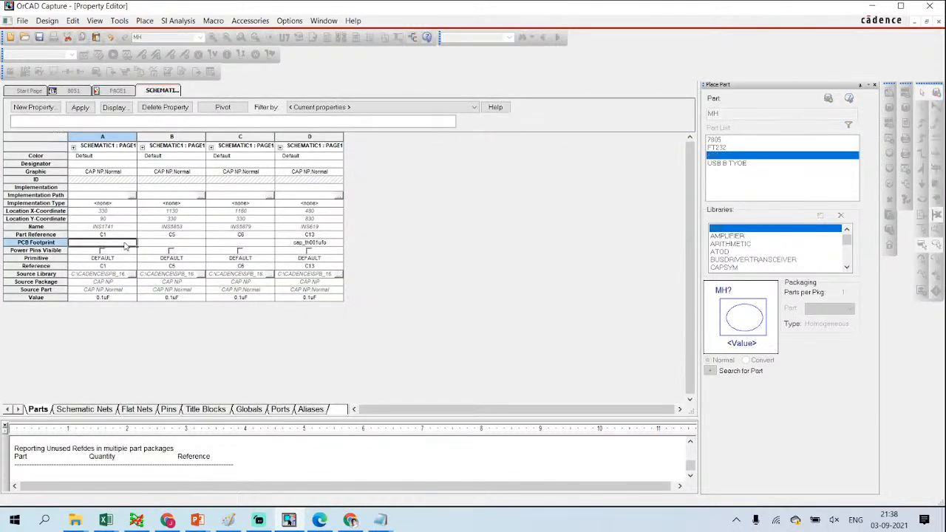
pyautogui.hotkey('ctrl', 'c')
pyautogui.click(161, 244)
pyautogui.hotkey('ctrl', 'v')
pyautogui.click(239, 249)
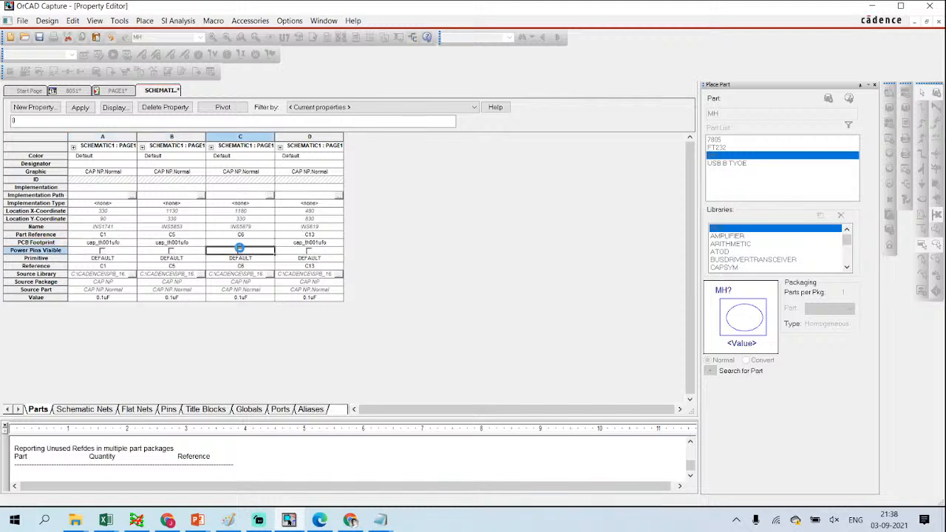
pyautogui.click(246, 242)
pyautogui.hotkey('ctrl', 'v')
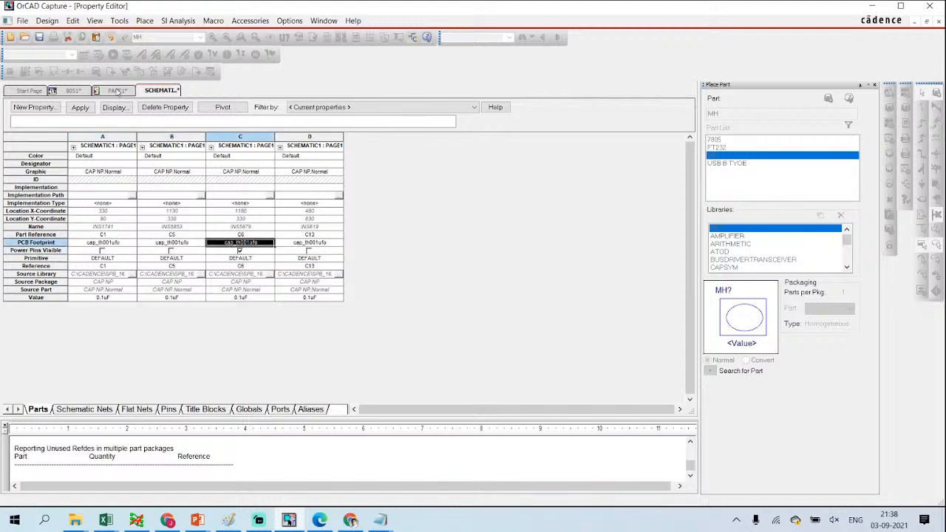
# Step: Save the design, run a design rules check on the entire 8051 design and open its messages in the session log
pyautogui.click(46, 37)
pyautogui.click(116, 90)
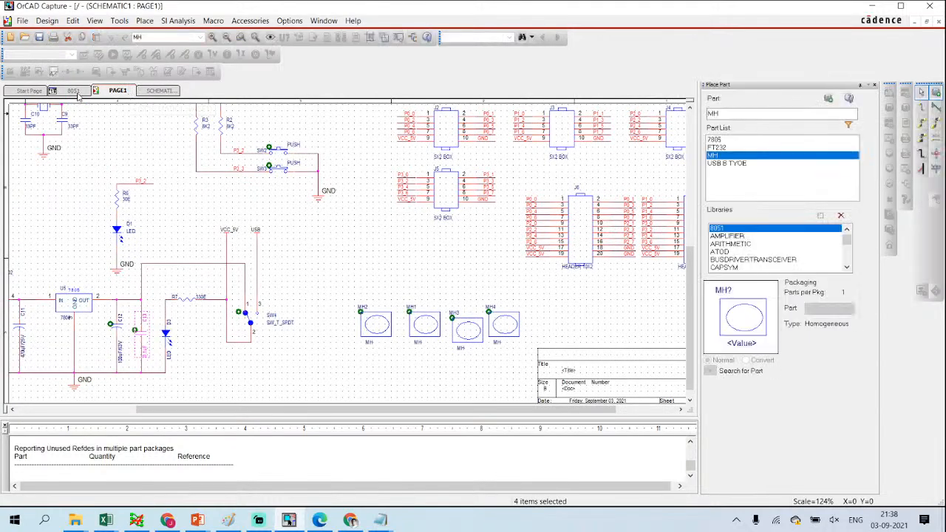
pyautogui.click(74, 90)
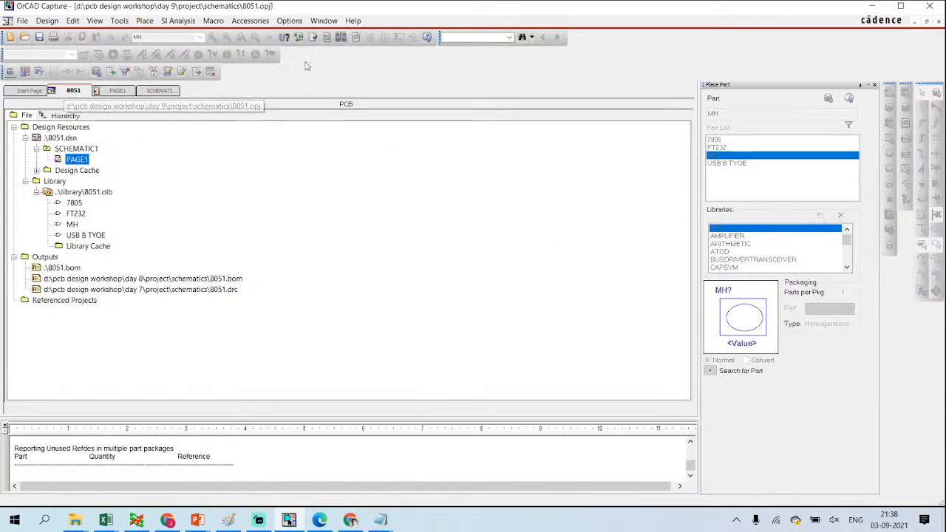
pyautogui.click(317, 37)
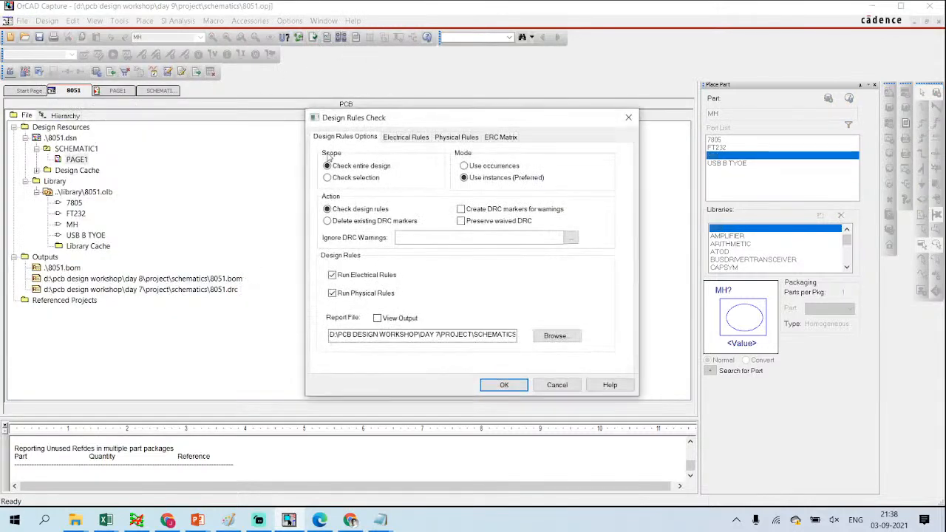
pyautogui.click(505, 385)
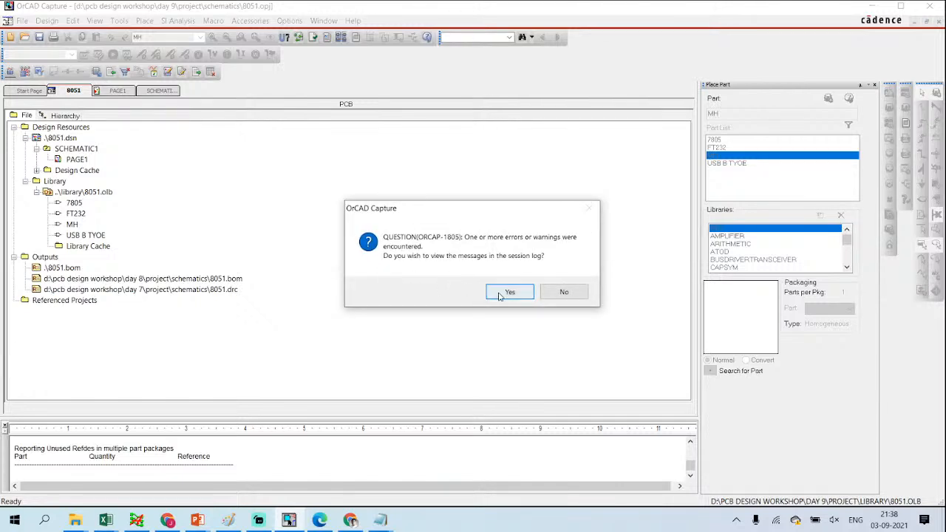
pyautogui.click(507, 293)
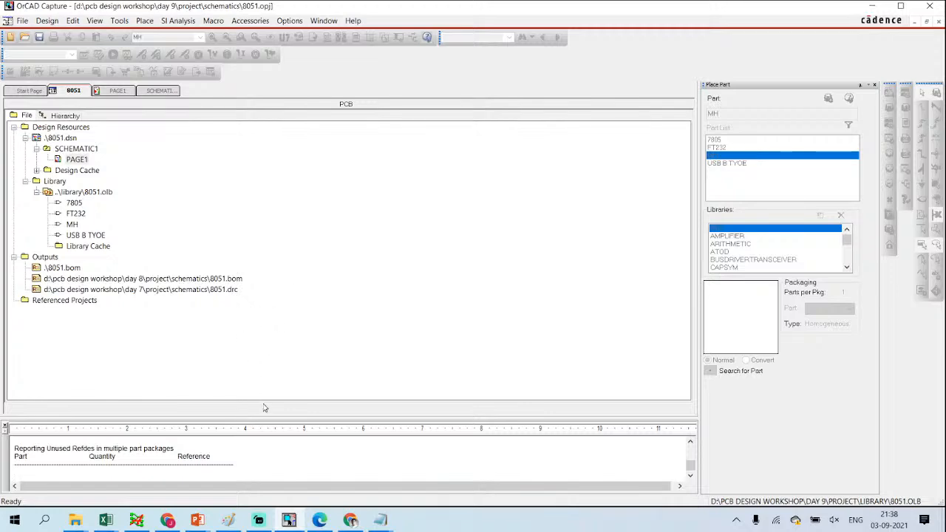
# Step: Enlarge the session log and examine the physical rules errors and warnings listed for the 8051 design
pyautogui.moveTo(273, 419); pyautogui.dragTo(273, 258)
pyautogui.scroll(8, 262, 313)
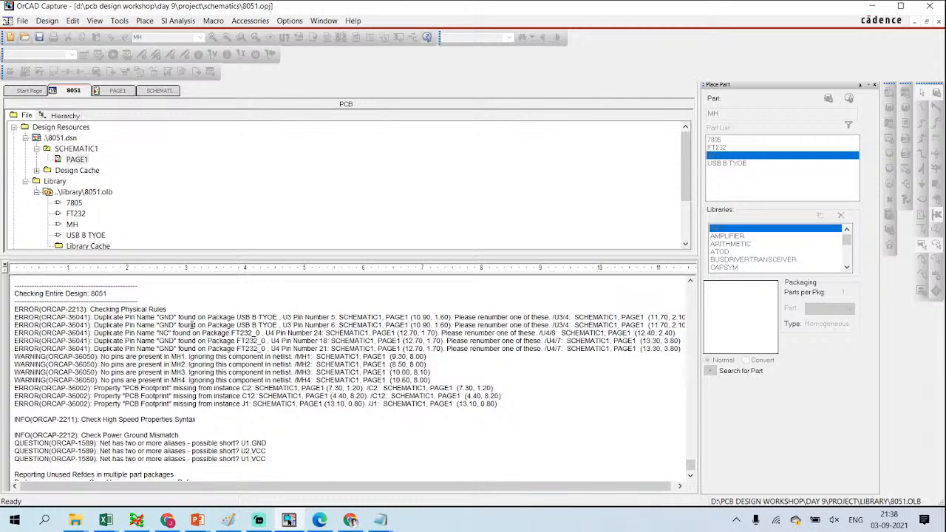
pyautogui.moveTo(138, 318); pyautogui.dragTo(197, 349)
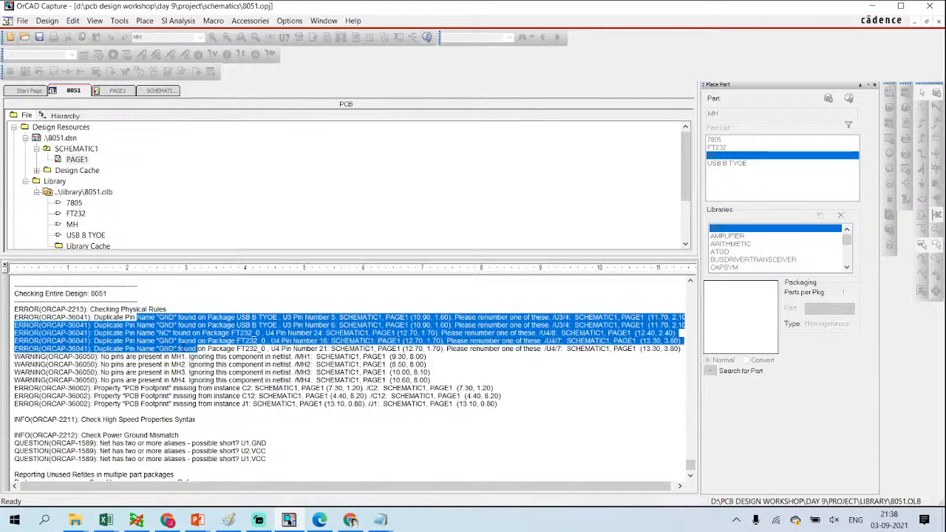
pyautogui.click(258, 348)
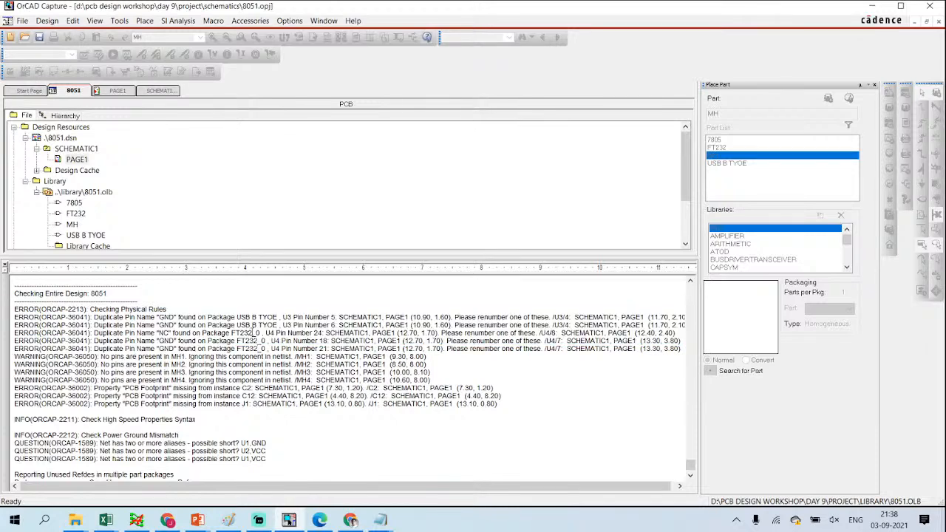
pyautogui.scroll(1, 225, 281)
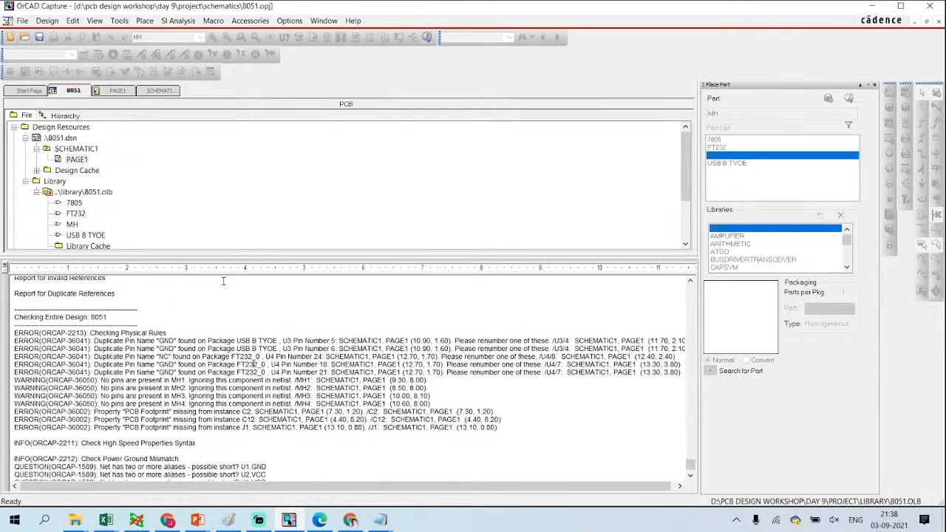
pyautogui.scroll(-2, 236, 299)
pyautogui.scroll(6, 249, 317)
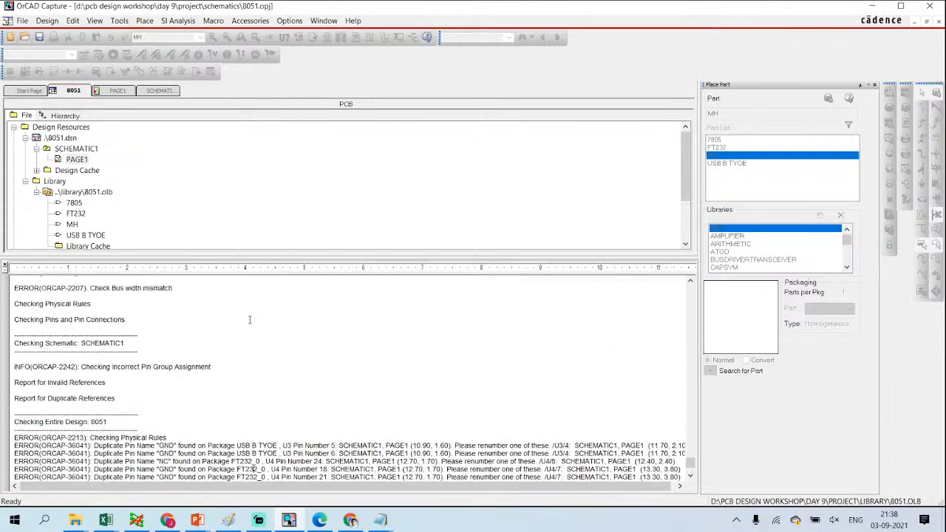
pyautogui.scroll(-1, 249, 317)
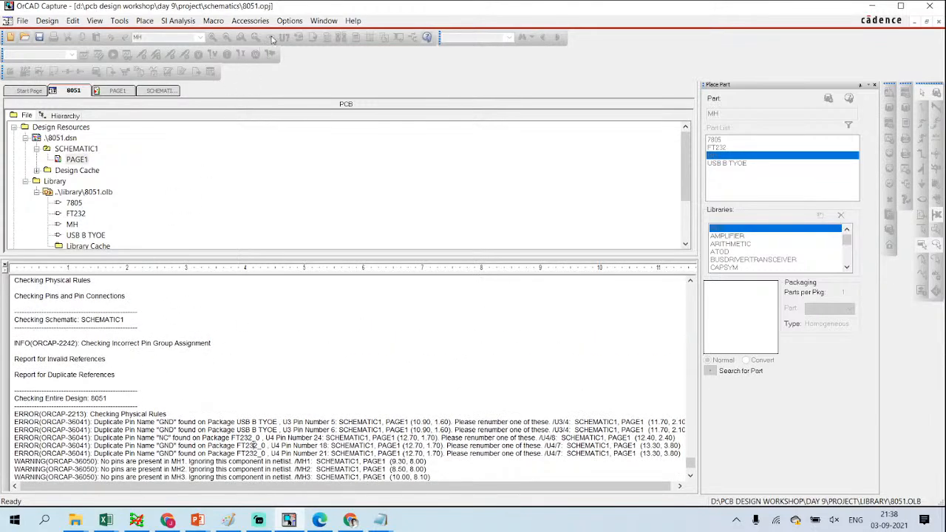
# Step: Rerun the design rules check on the entire design with the View Output option enabled
pyautogui.click(76, 159)
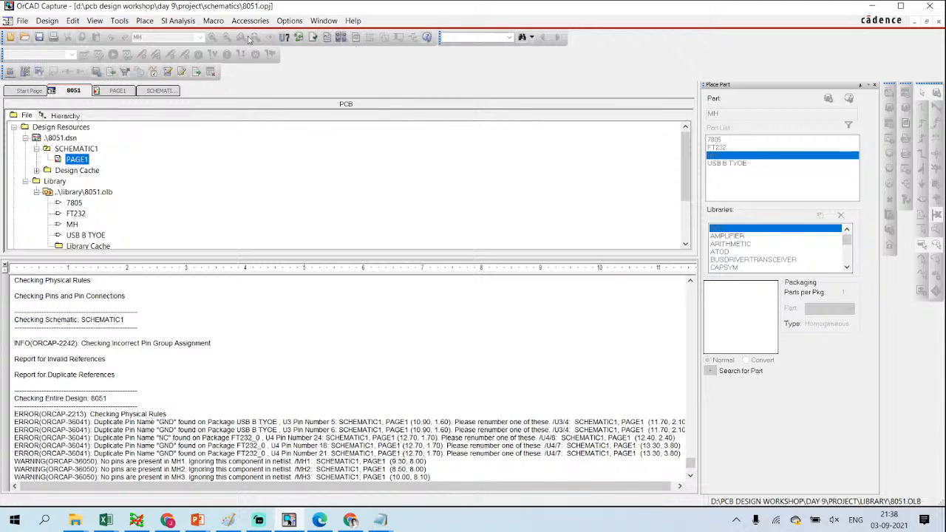
pyautogui.click(317, 39)
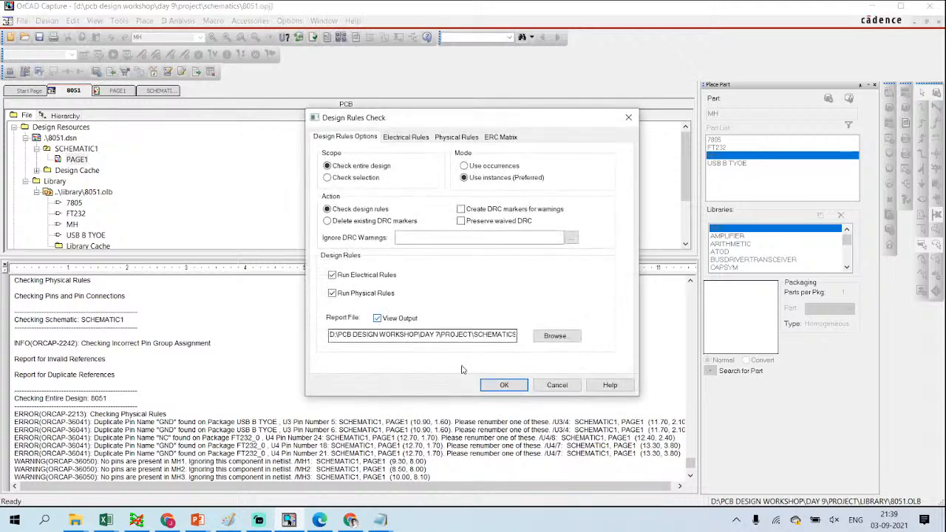
pyautogui.click(496, 382)
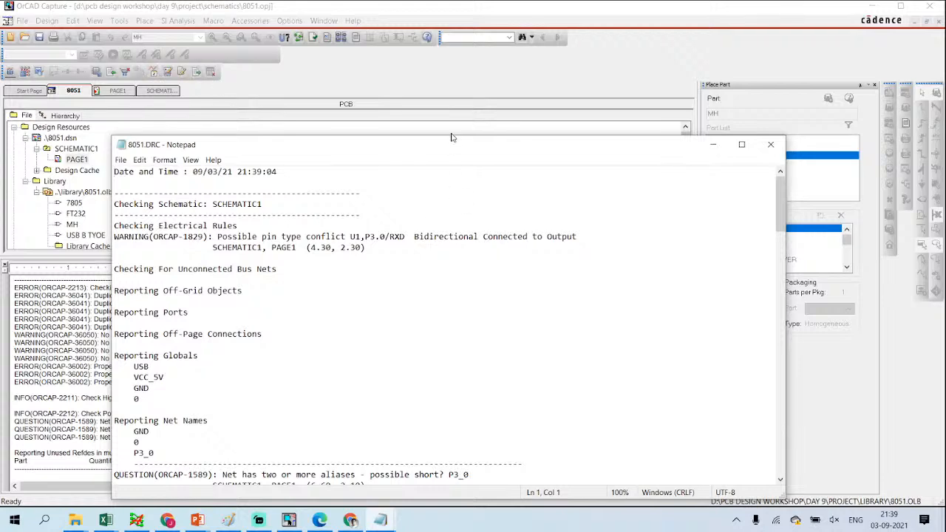
# Step: Maximize the 8051.DRC report and examine its entries on duplicate pin names and missing PCB footprints
pyautogui.doubleClick(454, 144)
pyautogui.scroll(-18, 158, 271)
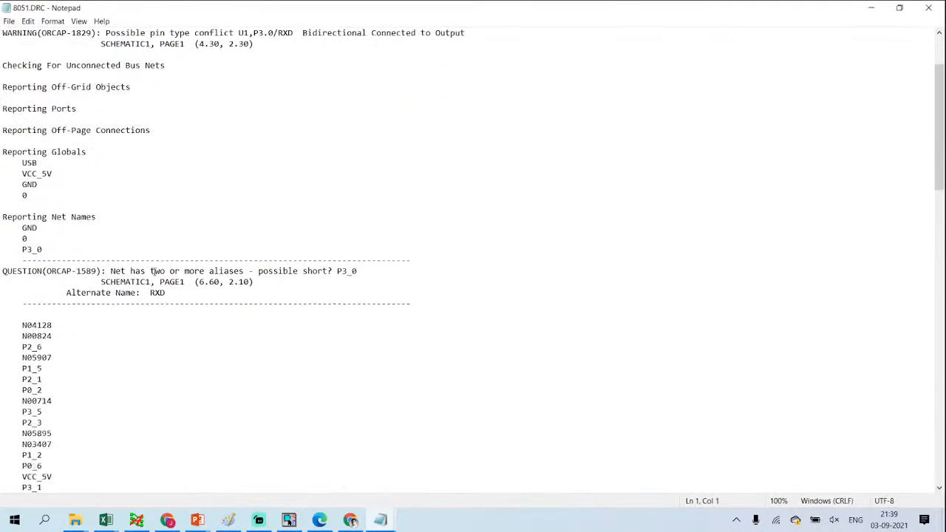
pyautogui.scroll(-18, 157, 272)
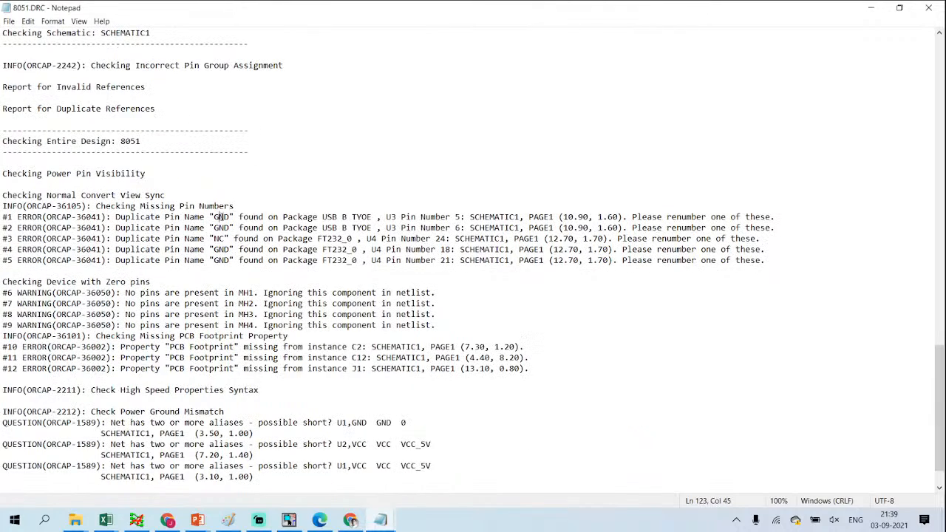
pyautogui.moveTo(313, 219); pyautogui.dragTo(518, 217)
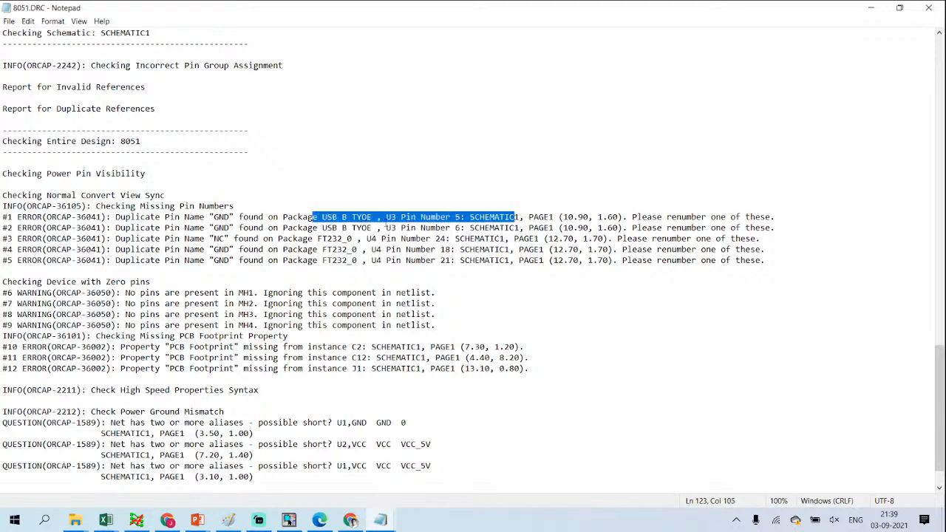
pyautogui.click(300, 228)
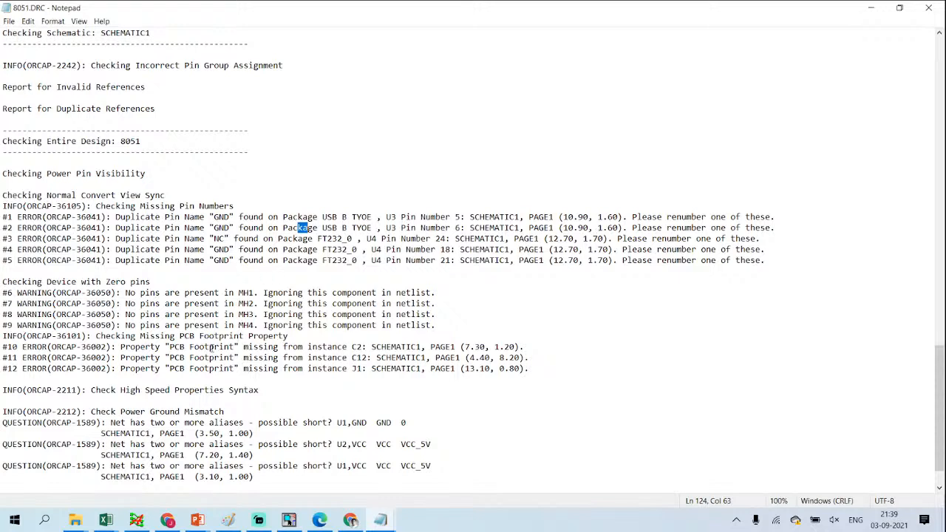
pyautogui.moveTo(224, 348); pyautogui.dragTo(280, 358)
pyautogui.click(373, 346)
pyautogui.scroll(-1, 371, 365)
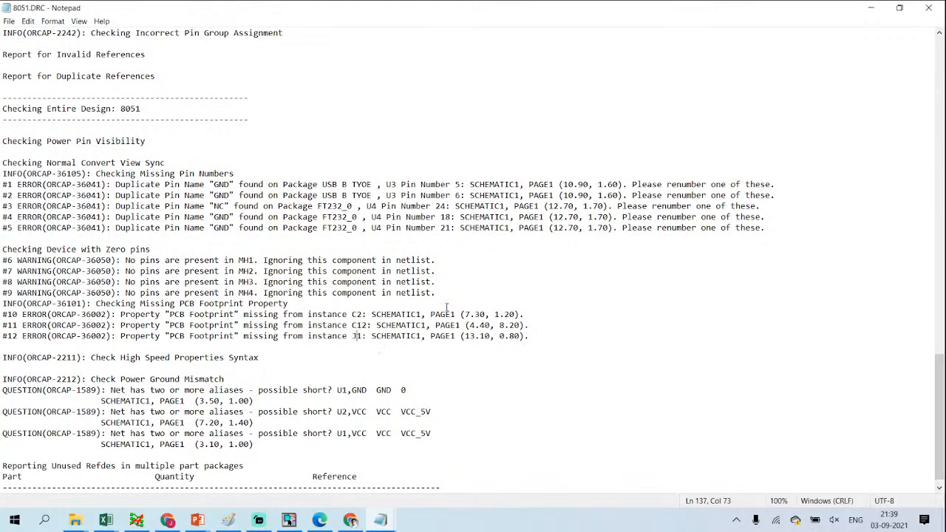
# Step: Return to PAGE1 in OrCAD Capture, shrink the session log and open the properties of capacitor C12
pyautogui.click(871, 8)
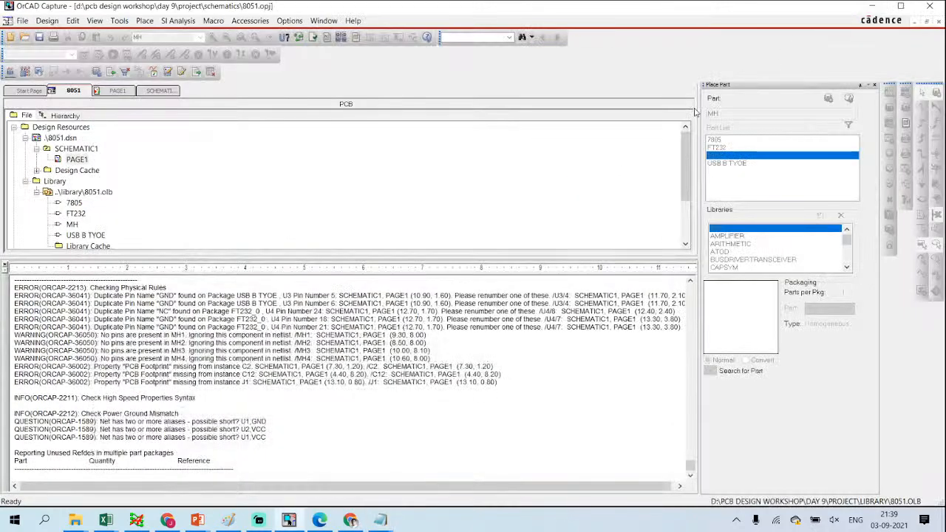
pyautogui.doubleClick(83, 164)
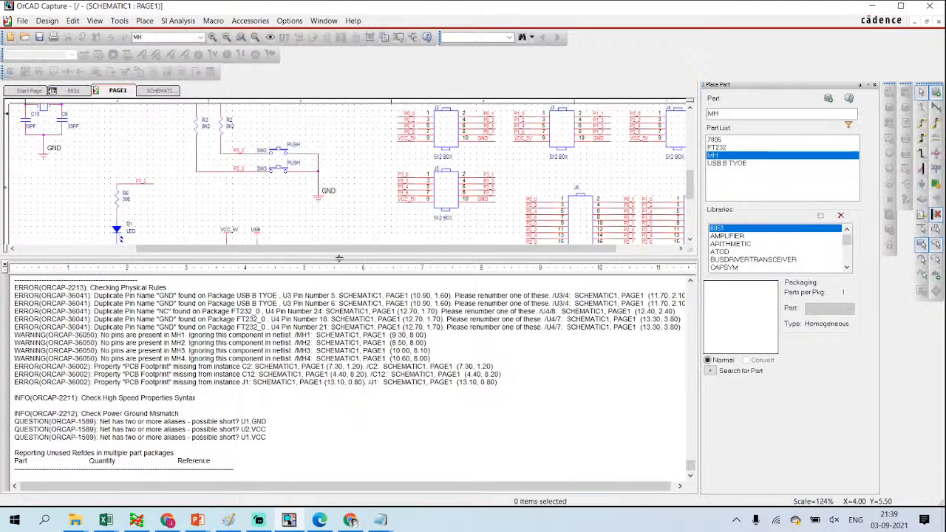
pyautogui.moveTo(338, 258); pyautogui.dragTo(217, 399)
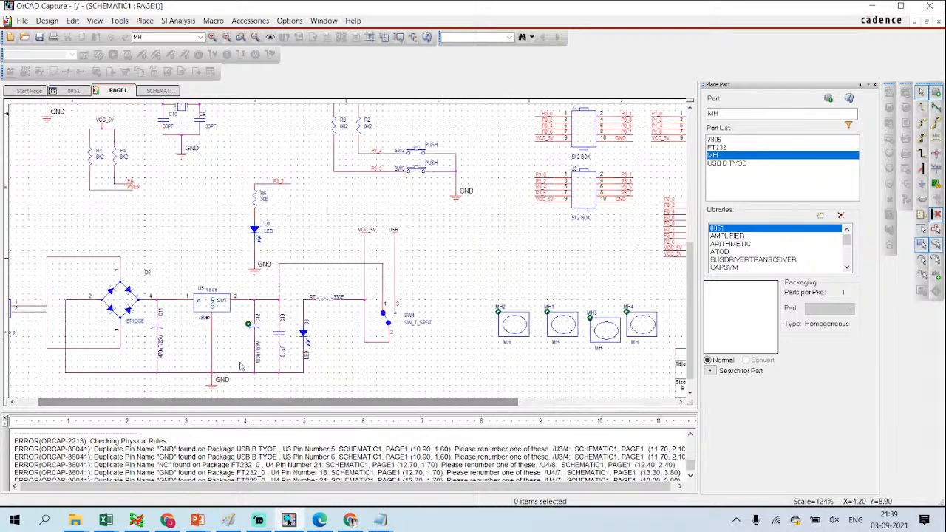
pyautogui.doubleClick(259, 334)
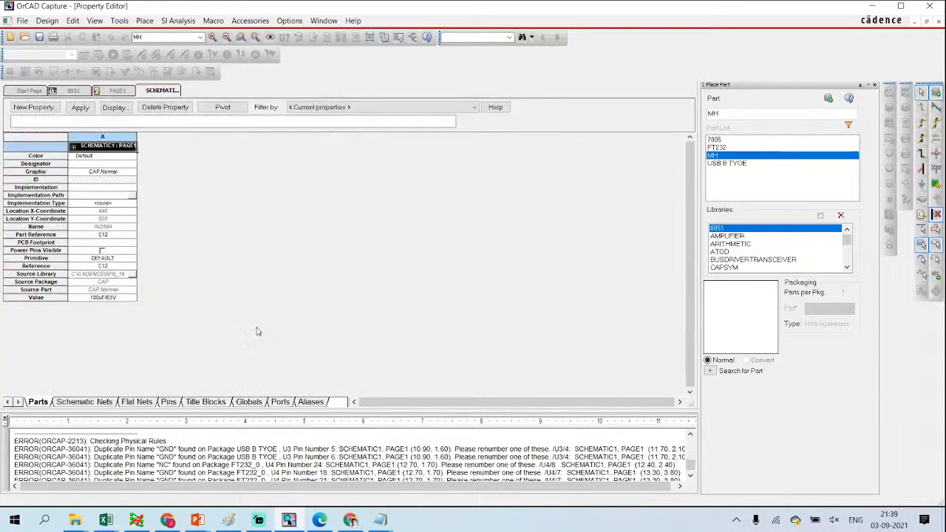
# Step: Switch to jk1.xls in Excel and copy the footprint name cap-th-100uf_25V listed for the 100uF/63V capacitor
pyautogui.click(105, 520)
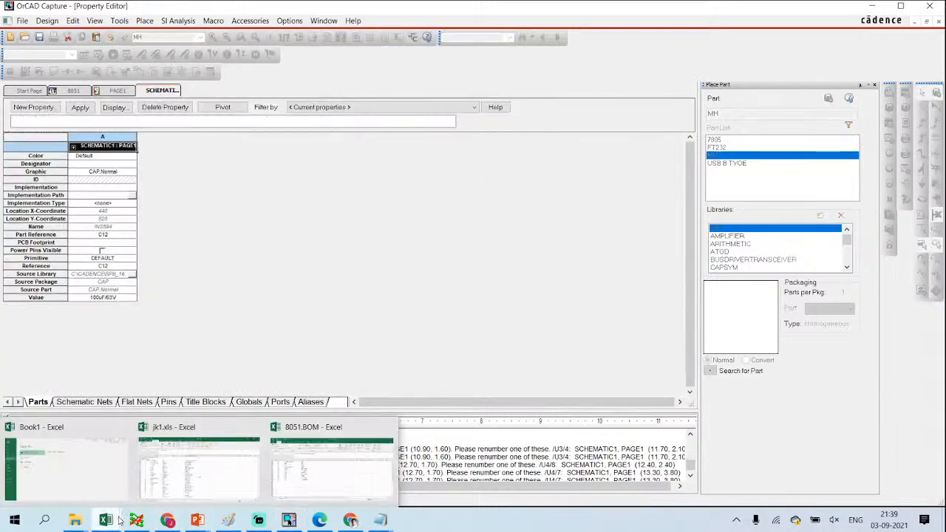
pyautogui.click(241, 473)
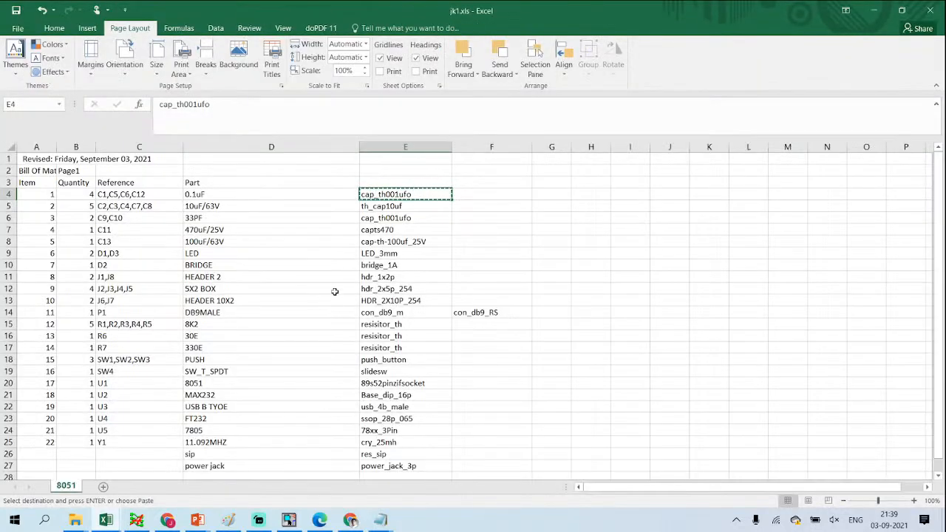
pyautogui.click(408, 241)
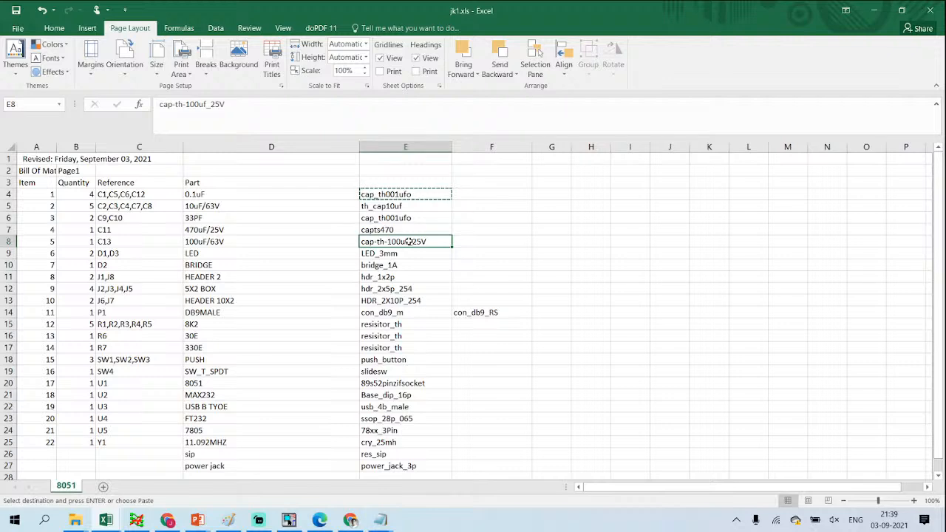
pyautogui.hotkey('ctrl', 'c')
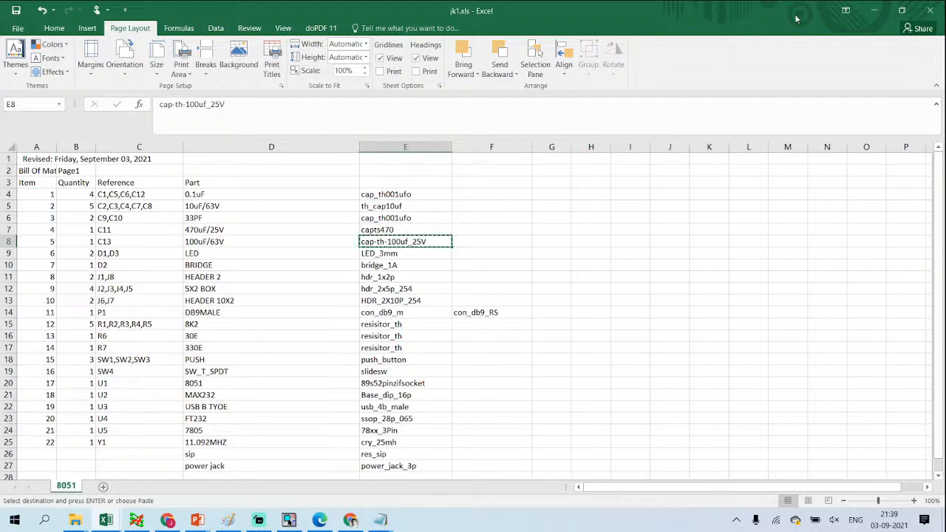
# Step: Back in OrCAD Capture, set the PCB footprint of C12 to cap-th-100uf_25V, save the design and return to PAGE1
pyautogui.click(873, 11)
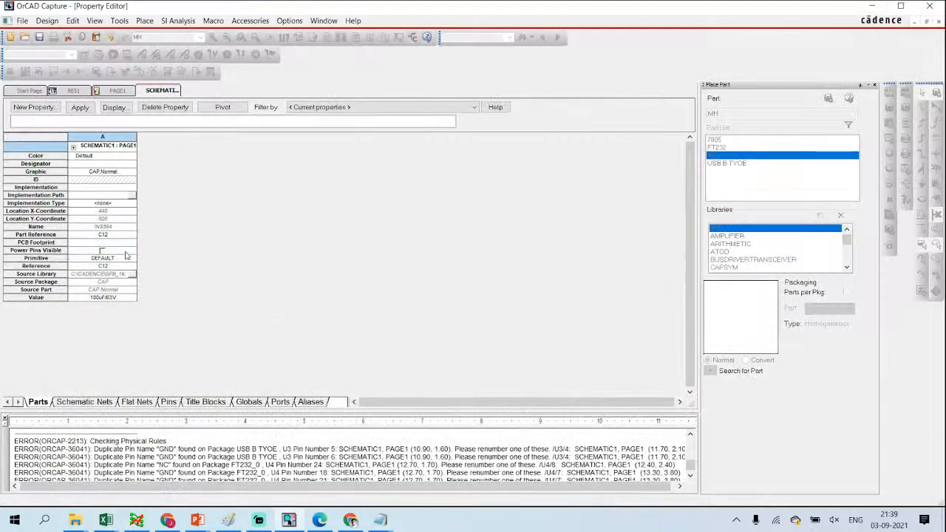
pyautogui.click(104, 242)
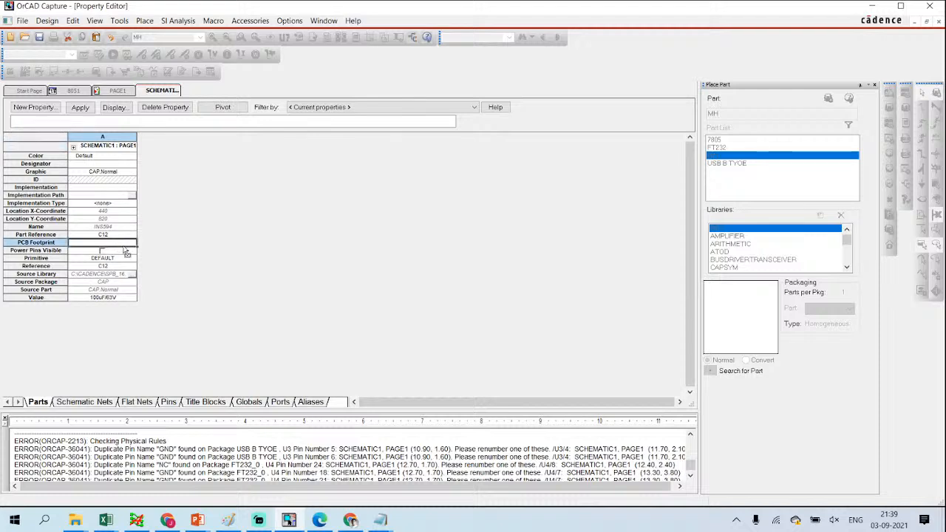
pyautogui.hotkey('ctrl', 'v')
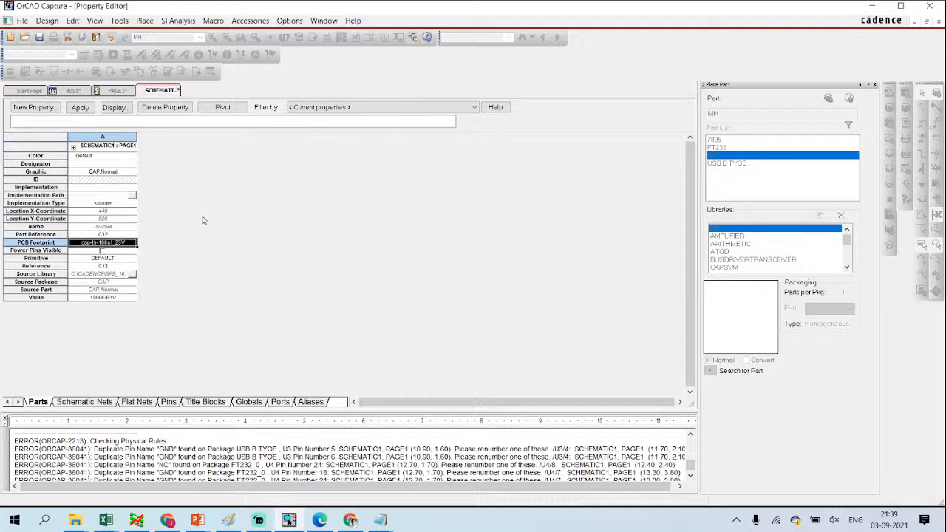
pyautogui.click(39, 37)
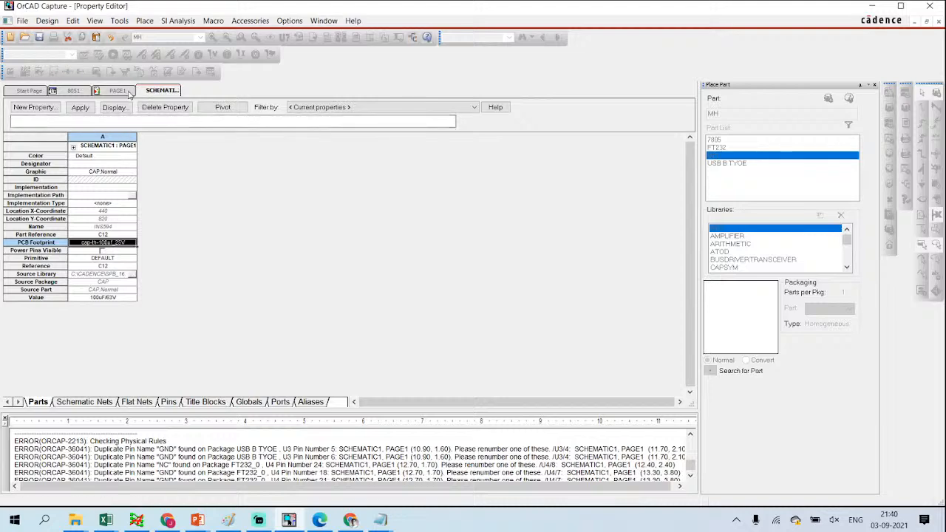
pyautogui.click(119, 90)
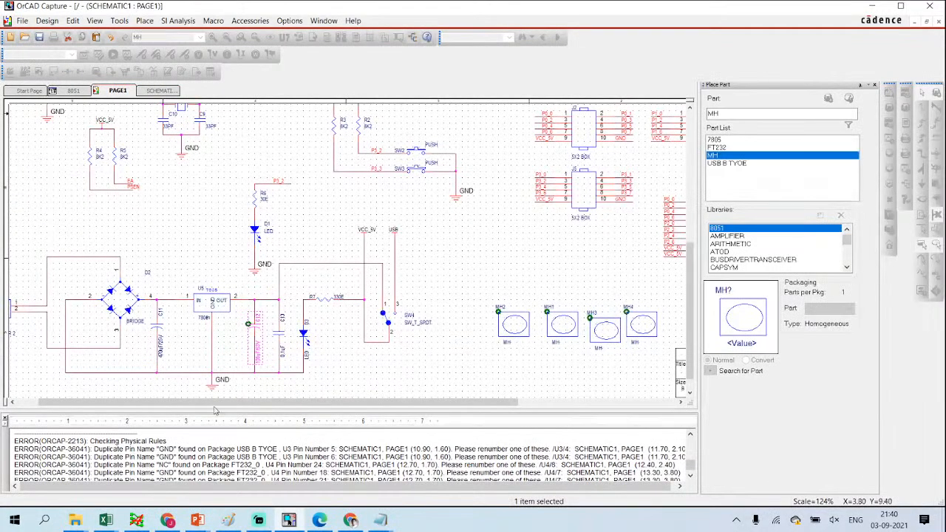
pyautogui.moveTo(244, 402); pyautogui.dragTo(185, 401)
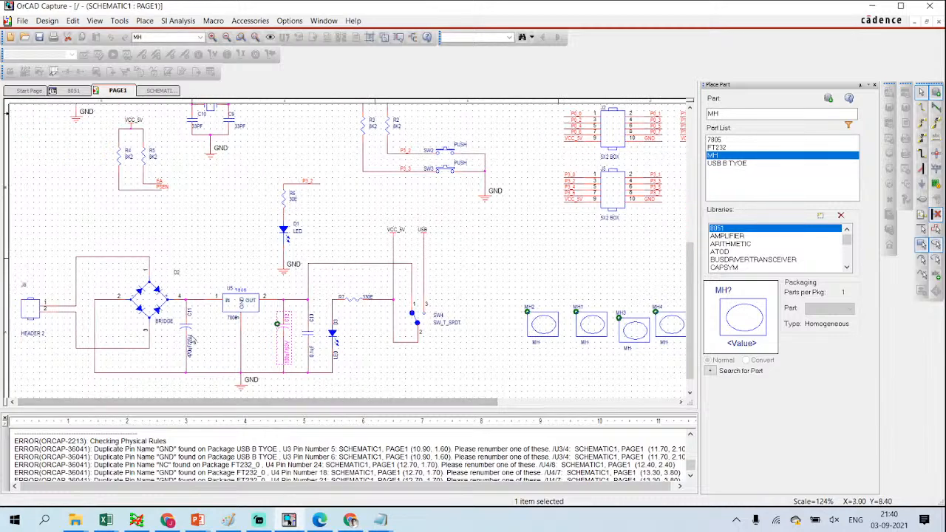
pyautogui.scroll(5, 191, 340)
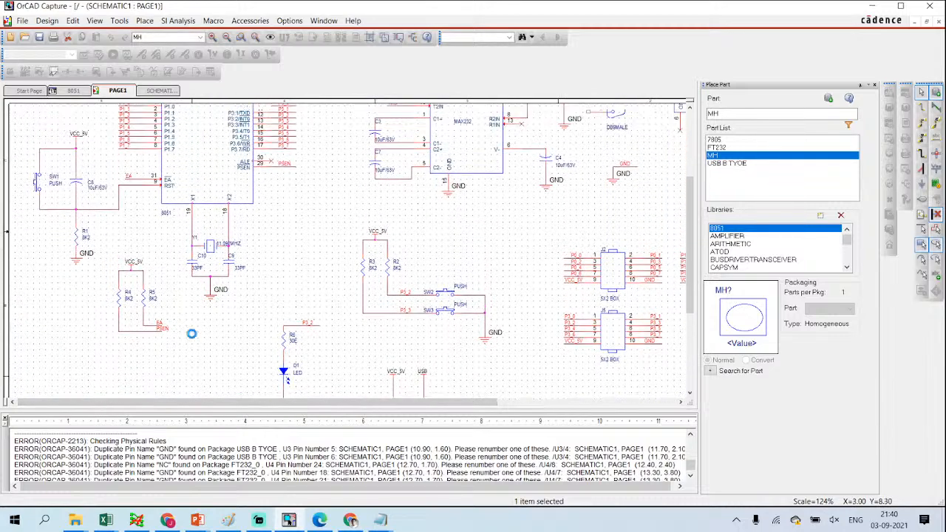
pyautogui.scroll(-5, 190, 333)
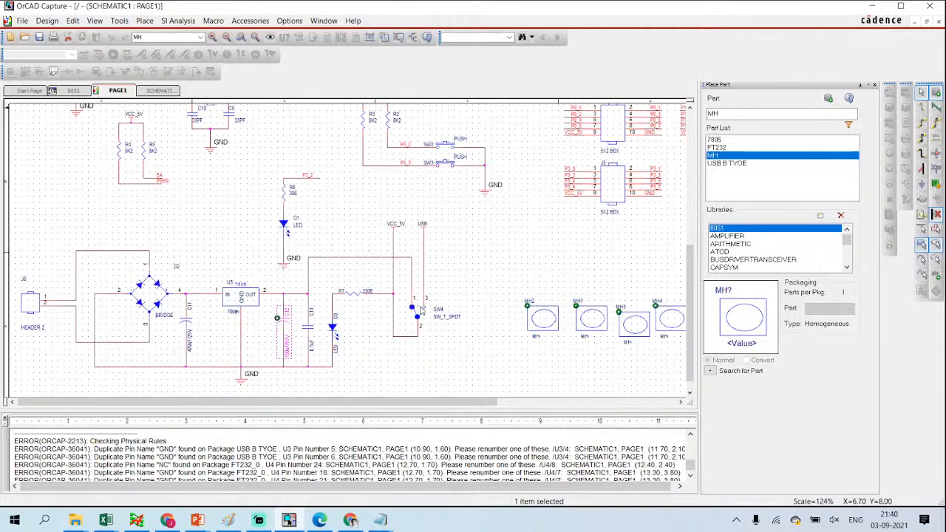
# Step: Open the properties of the two-pin header J1 beside the FT232 chip on PAGE1
pyautogui.moveTo(393, 402); pyautogui.dragTo(571, 402)
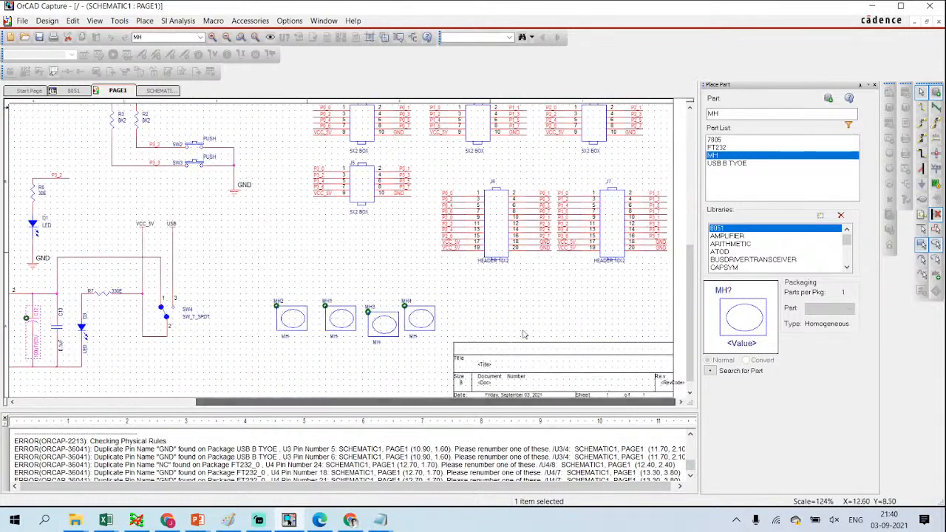
pyautogui.scroll(2, 424, 285)
pyautogui.scroll(2, 424, 285)
pyautogui.scroll(2, 423, 285)
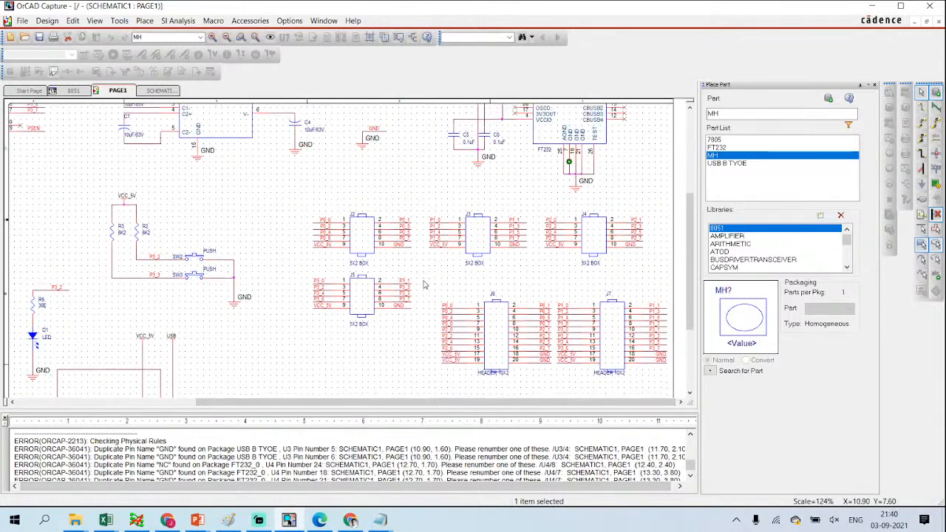
pyautogui.scroll(5, 424, 284)
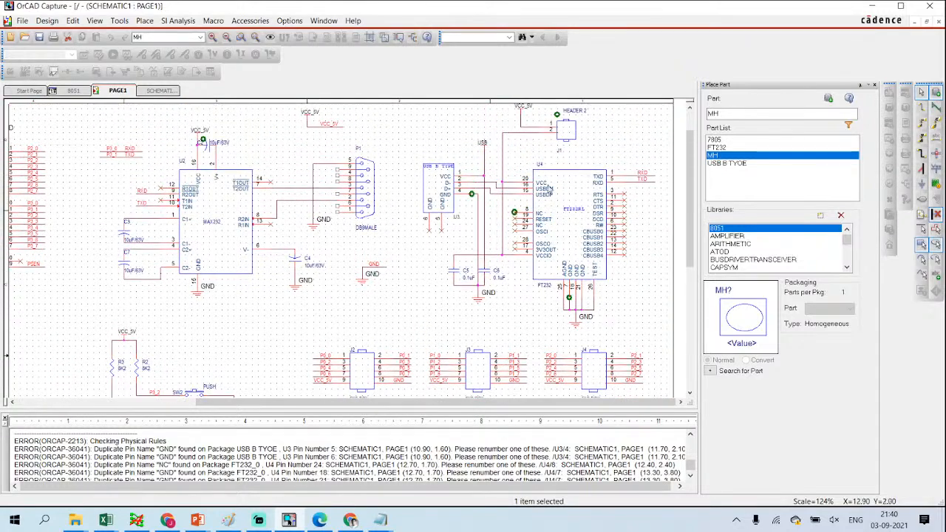
pyautogui.doubleClick(568, 145)
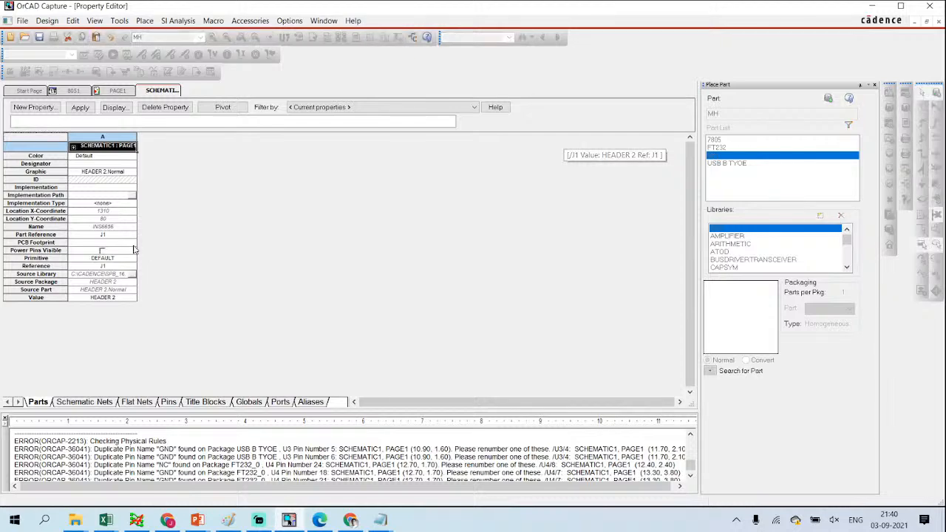
# Step: Switch to jk1.xls in Excel and copy the footprint name hdr_1x2p listed for HEADER 2
pyautogui.moveTo(118, 522)
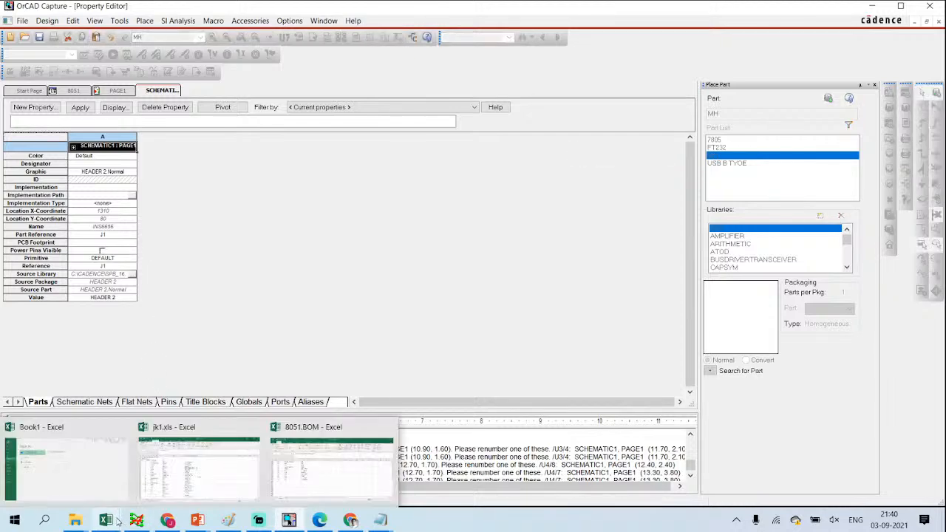
pyautogui.click(169, 488)
pyautogui.scroll(-3, 302, 421)
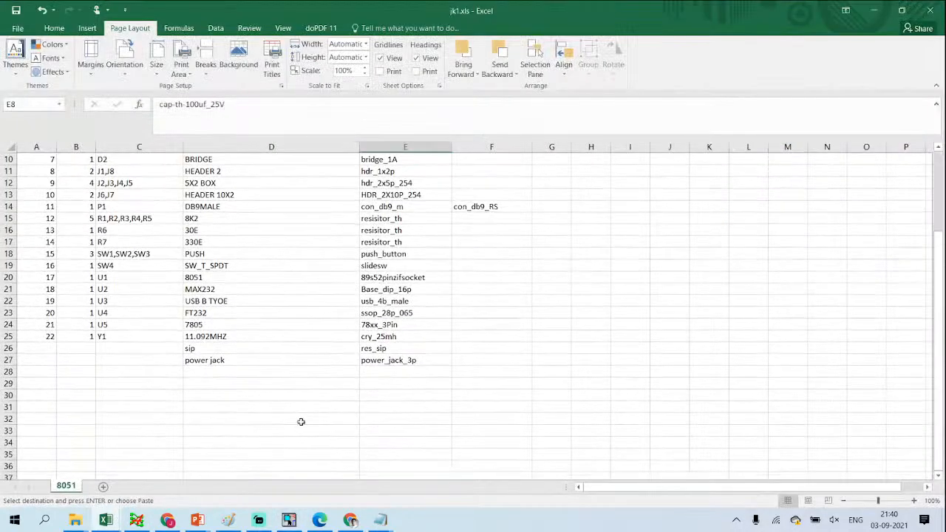
pyautogui.scroll(1, 344, 389)
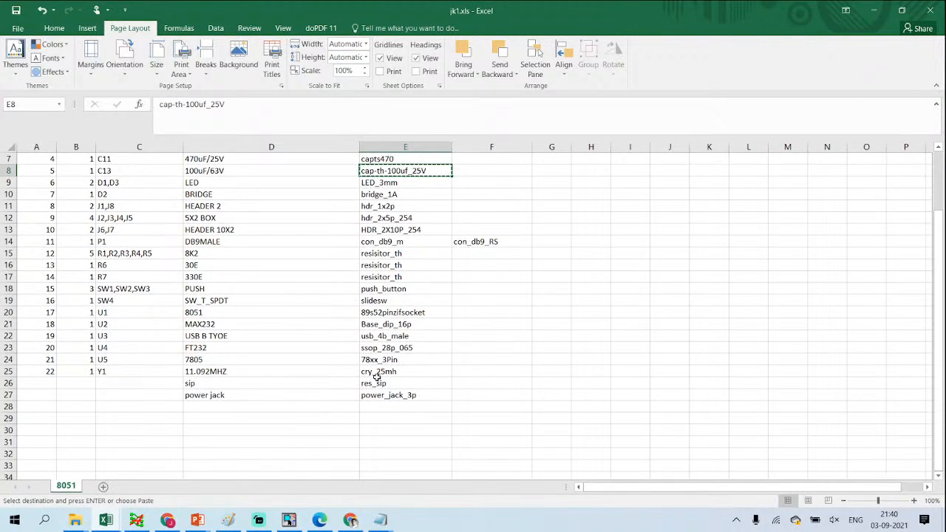
pyautogui.scroll(1, 377, 377)
pyautogui.click(400, 242)
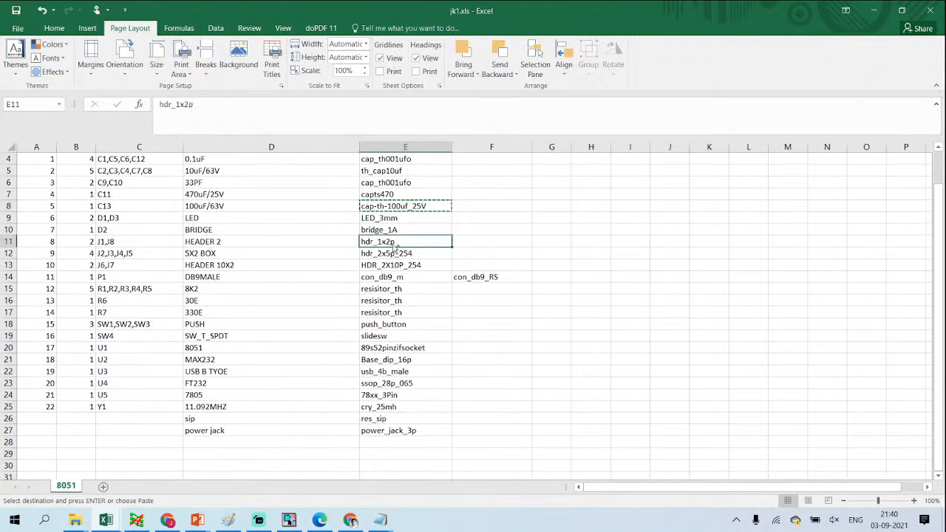
pyautogui.hotkey('ctrl', 'c')
# Step: Back in OrCAD Capture, set the PCB footprint of J1 to hdr_1x2p and save the design
pyautogui.click(874, 10)
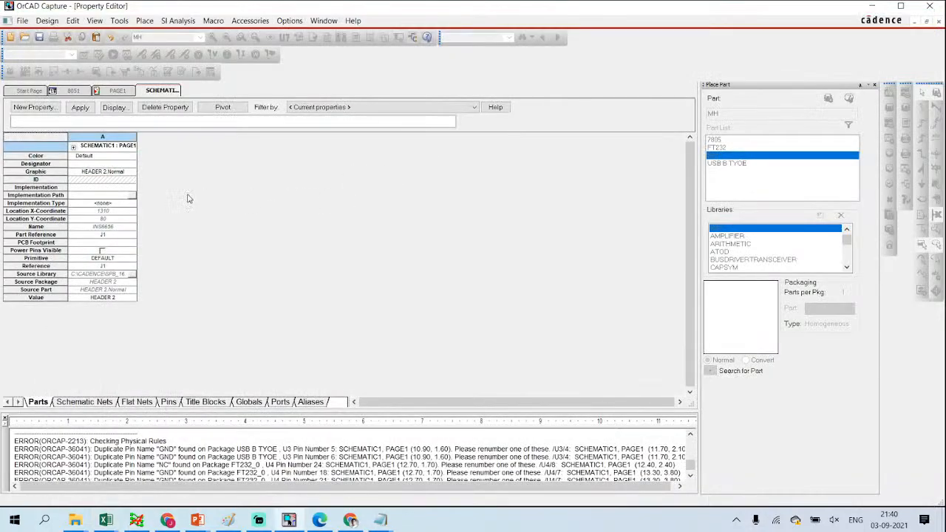
pyautogui.click(109, 243)
pyautogui.hotkey('ctrl', 'v')
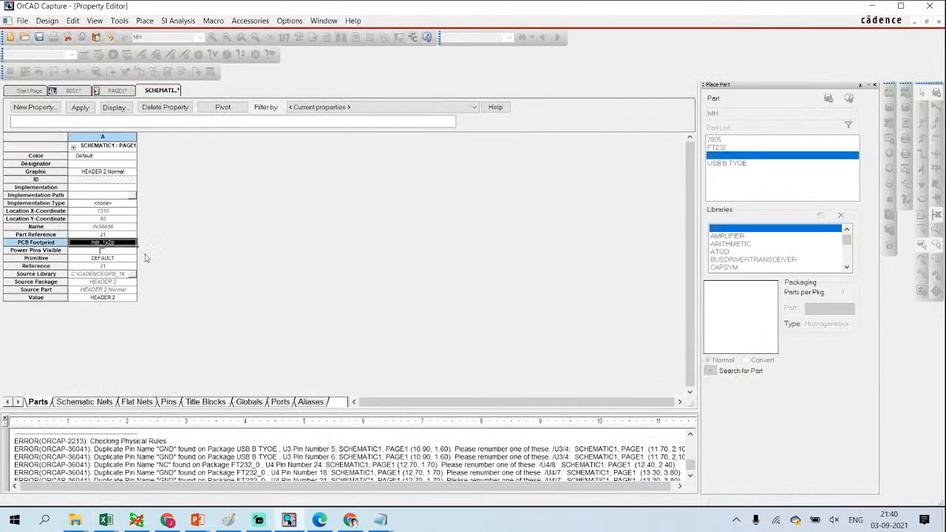
pyautogui.hotkey('ctrl', 's')
# Step: Run the design rules check on the entire 8051 design with View Output enabled and find the report's missing PCB footprint section
pyautogui.click(79, 93)
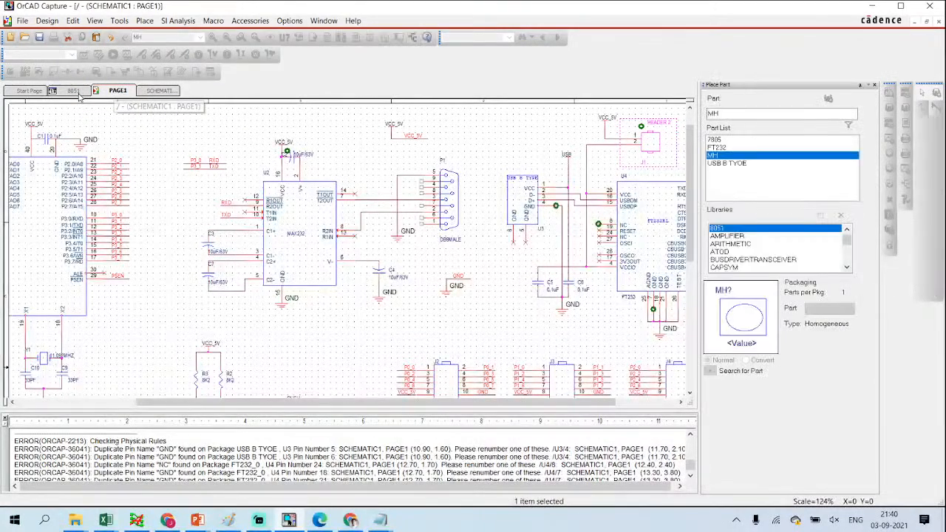
pyautogui.click(49, 93)
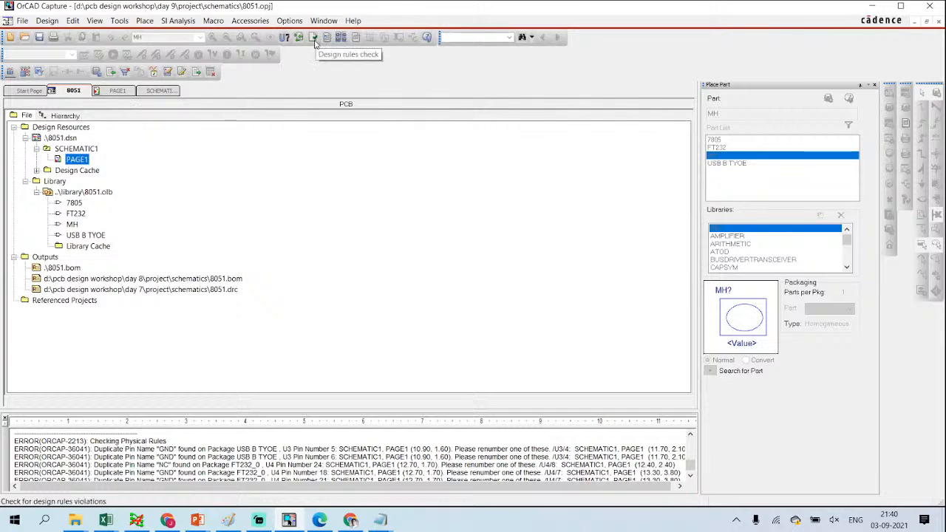
pyautogui.click(313, 38)
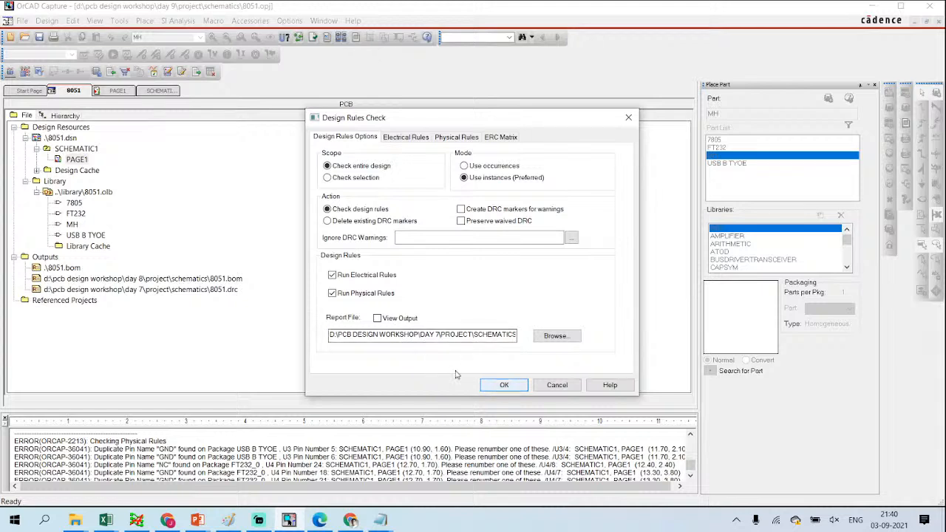
pyautogui.click(377, 318)
pyautogui.click(502, 385)
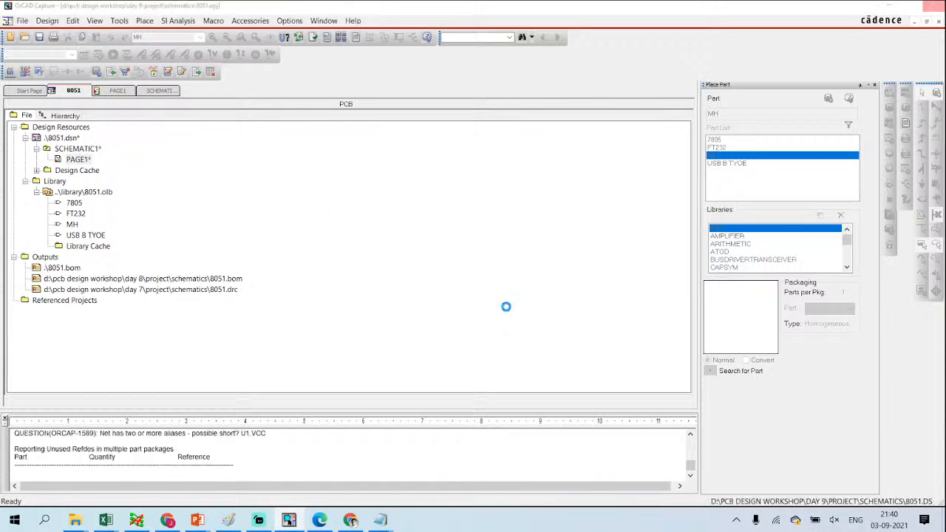
pyautogui.scroll(-18, 362, 298)
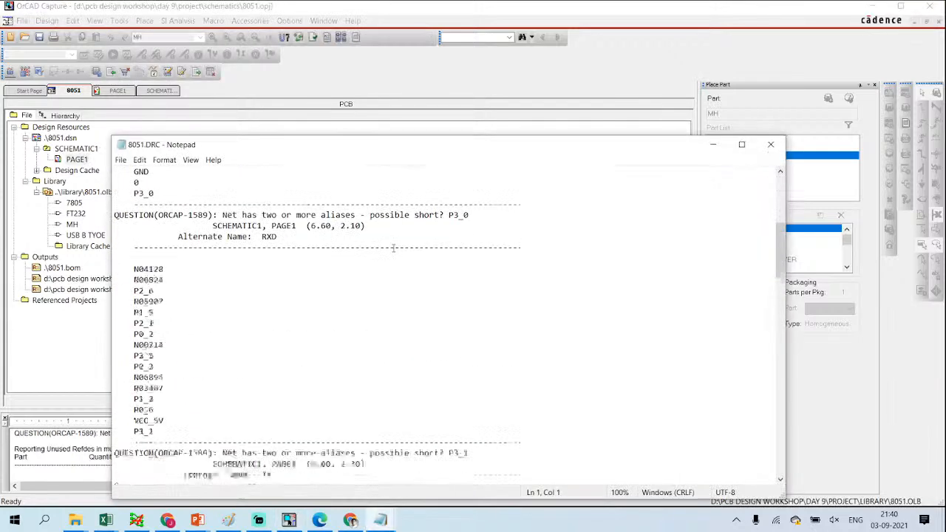
pyautogui.scroll(-20, 394, 248)
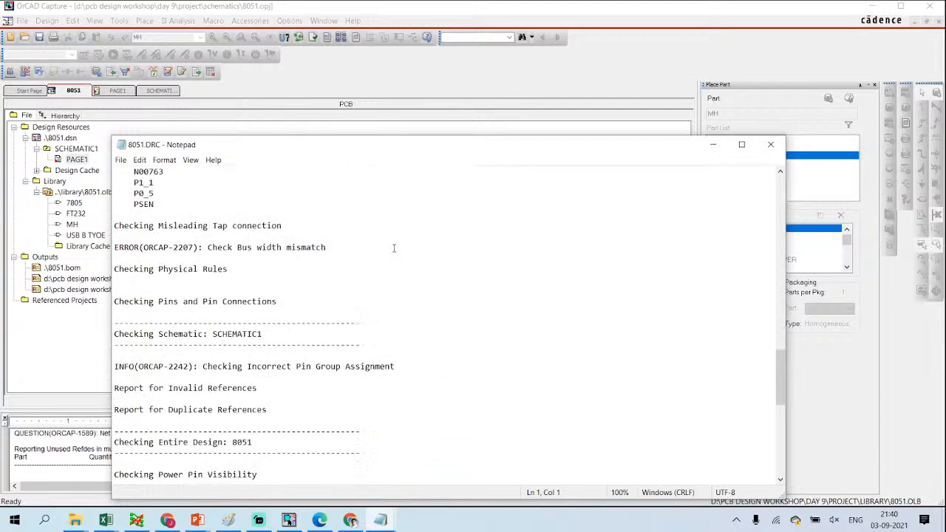
pyautogui.scroll(-4, 394, 248)
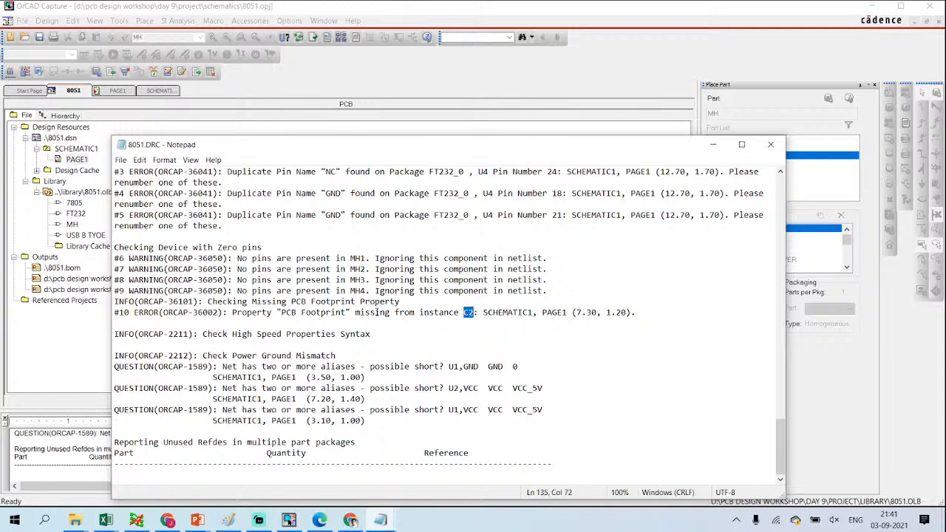
# Step: Return to PAGE1 in OrCAD Capture and open the properties of capacitor C2 above the MAX232
pyautogui.click(48, 299)
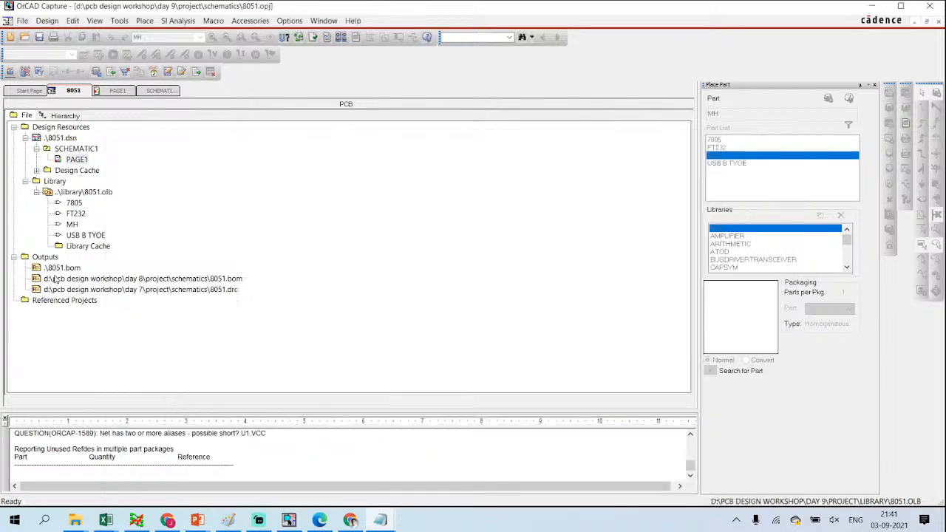
pyautogui.doubleClick(77, 160)
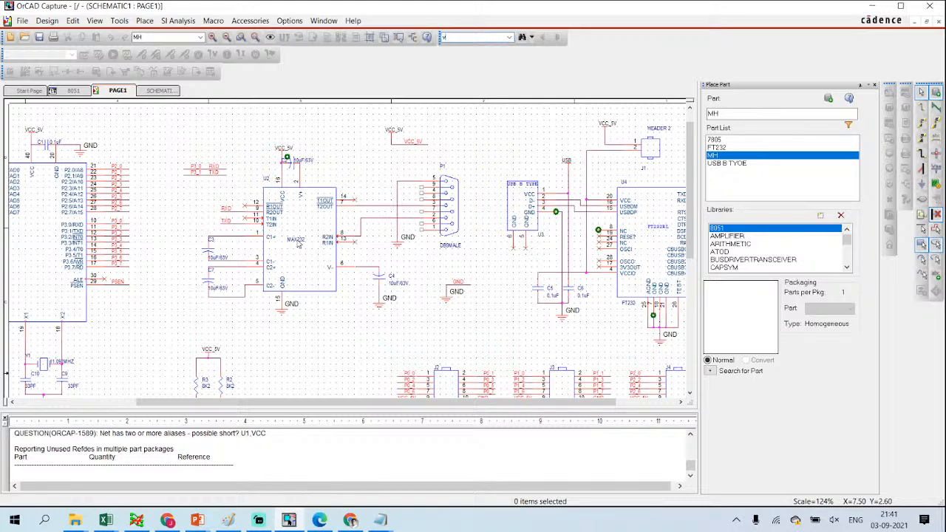
pyautogui.doubleClick(288, 158)
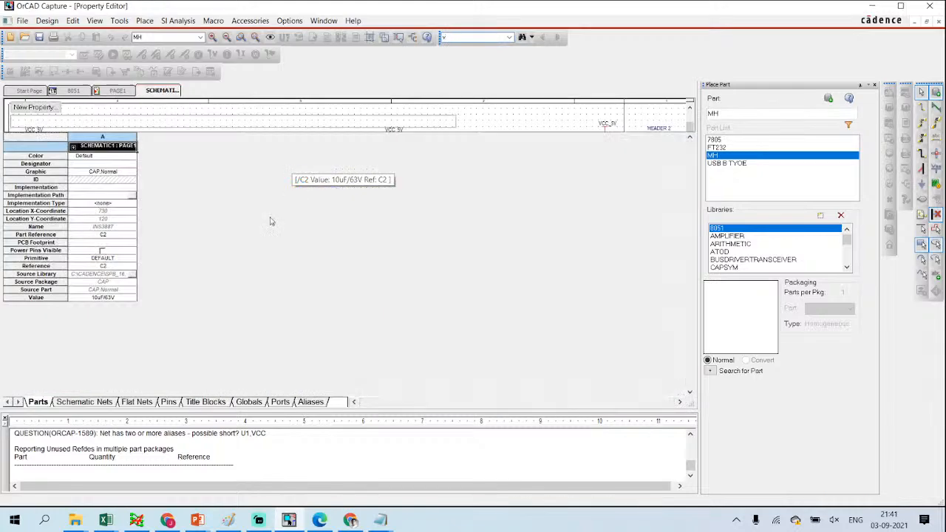
# Step: Switch to jk1.xls in Excel and copy the footprint name th_cap10uf listed for the 10uF/63V capacitors
pyautogui.click(106, 521)
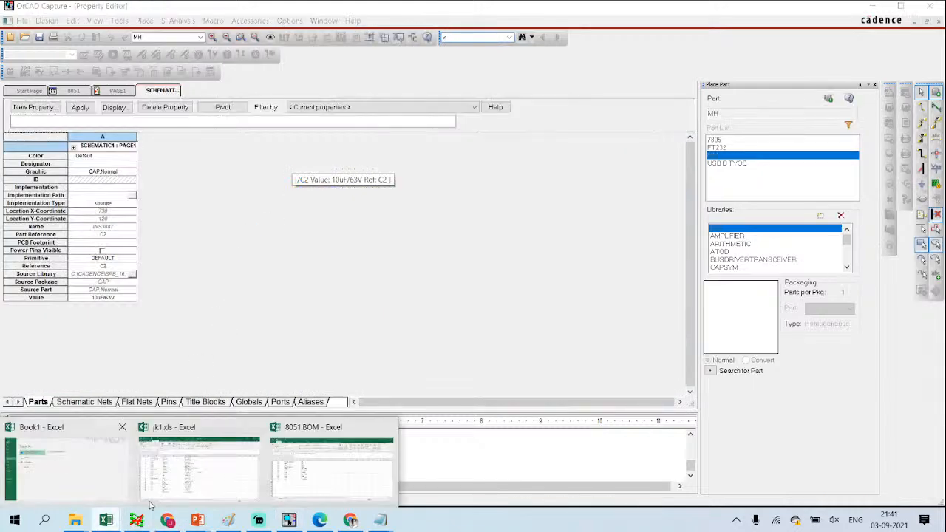
pyautogui.click(229, 481)
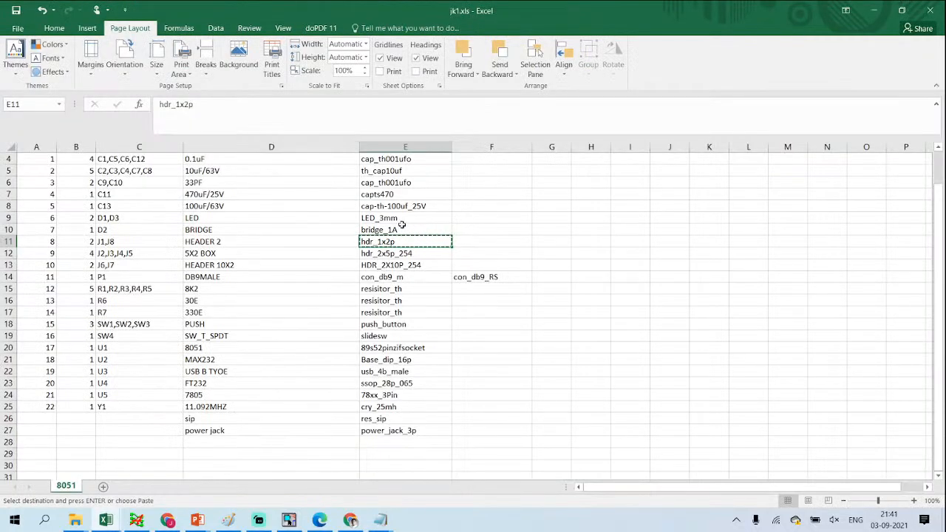
pyautogui.scroll(1, 411, 209)
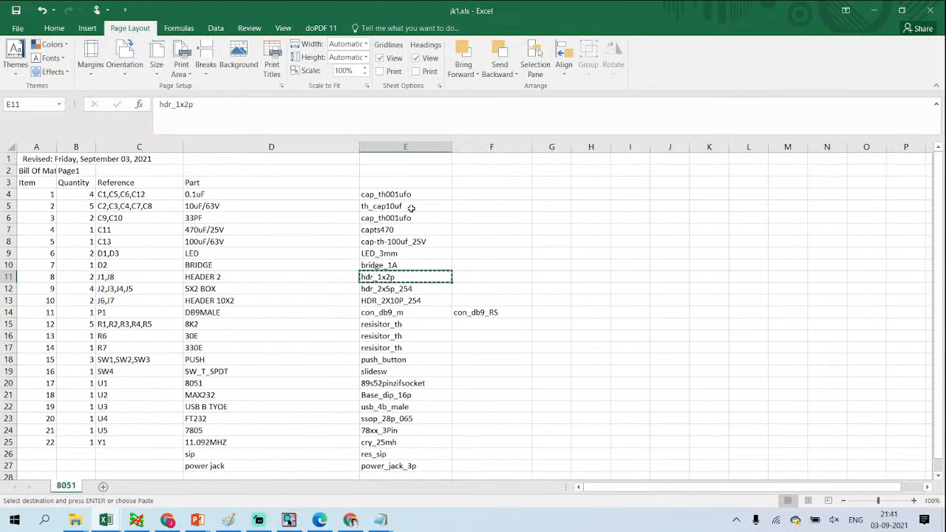
pyautogui.click(411, 209)
pyautogui.hotkey('ctrl', 'c')
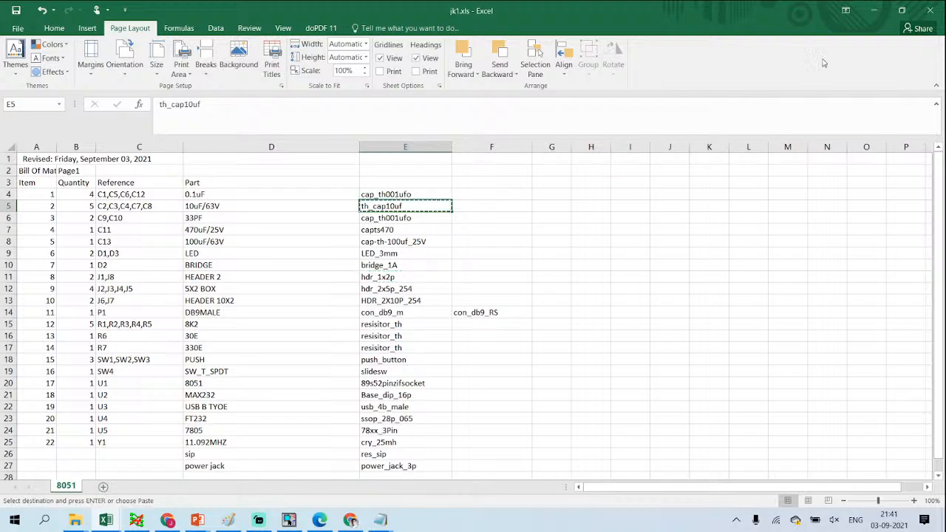
# Step: Back in OrCAD Capture, set the PCB footprint of C2 to th_cap10uf and save the design
pyautogui.click(874, 11)
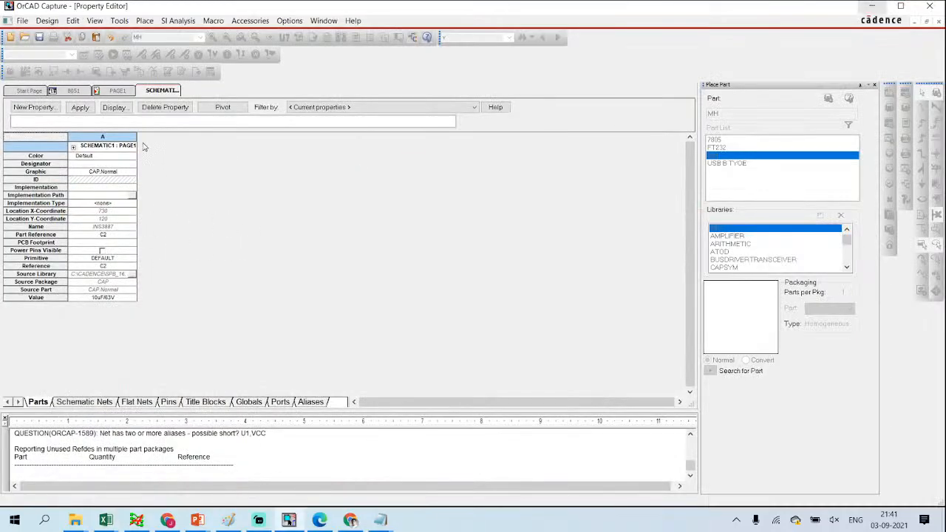
pyautogui.click(103, 243)
pyautogui.hotkey('ctrl', 'v')
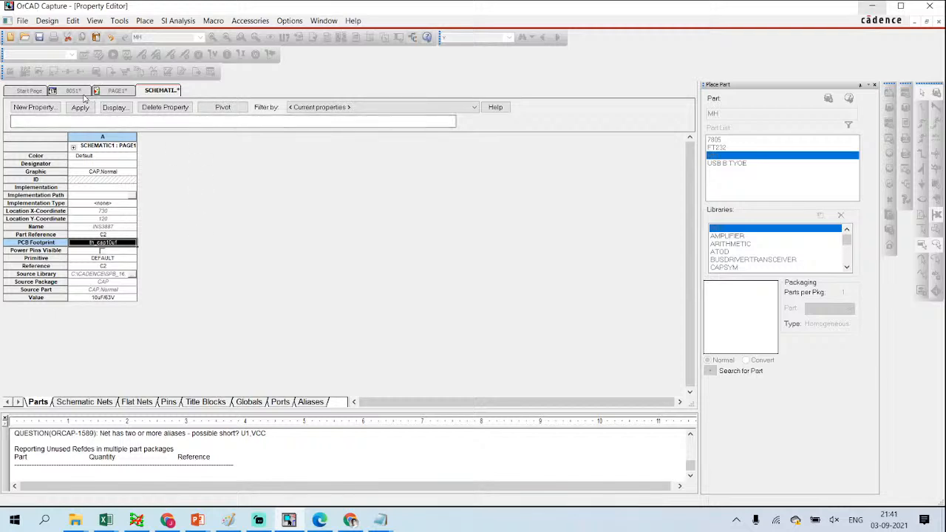
pyautogui.click(39, 37)
# Step: Rerun the design rules check on the entire 8051 project, with electrical and physical rules and the report displayed
pyautogui.click(73, 91)
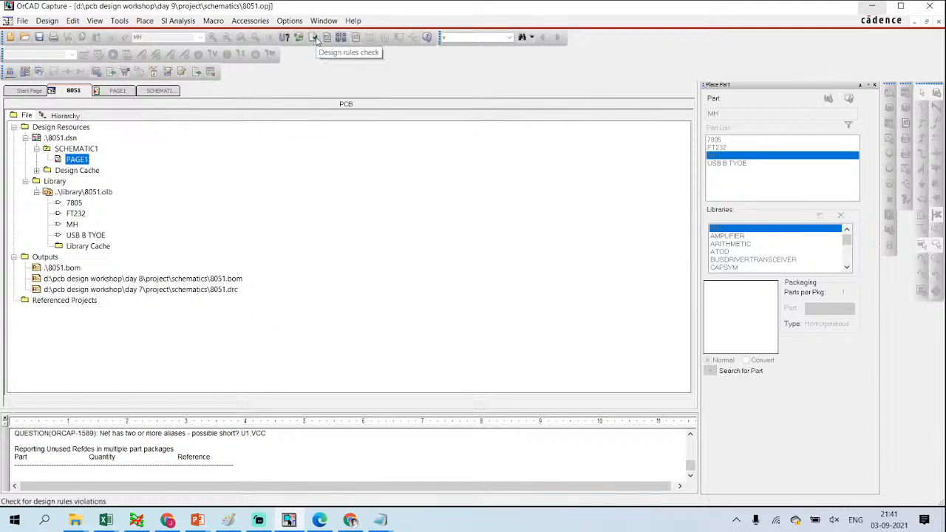
pyautogui.click(315, 38)
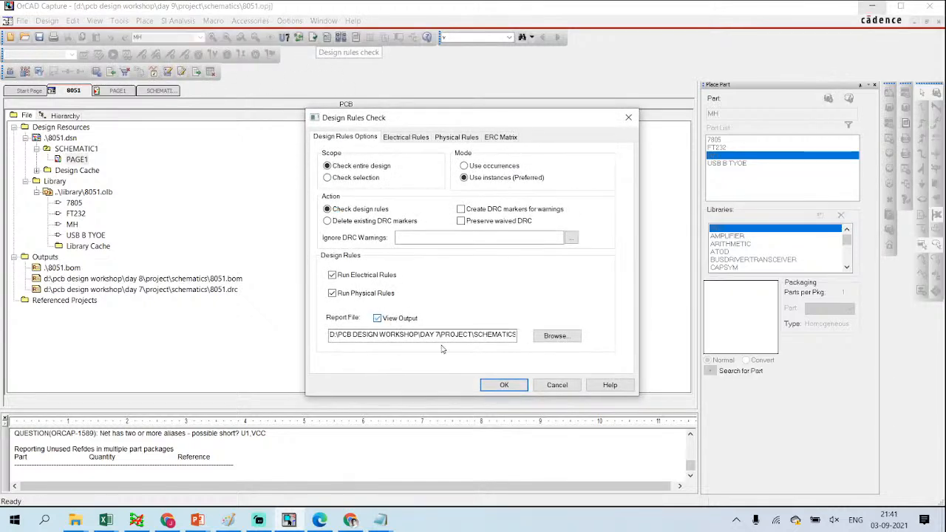
pyautogui.click(504, 385)
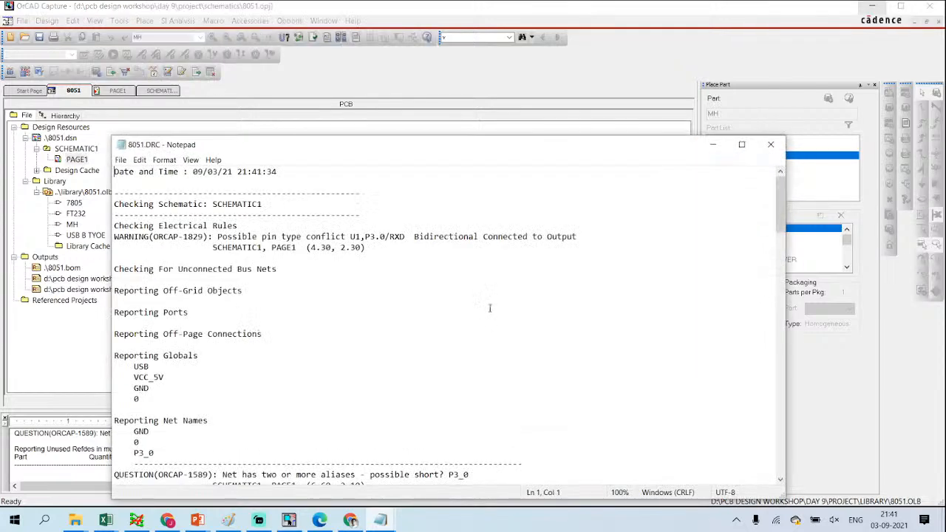
# Step: Examine the new 8051.DRC report for missing PCB footprints, duplicate pin names and zero-pin device warnings
pyautogui.scroll(-12, 341, 252)
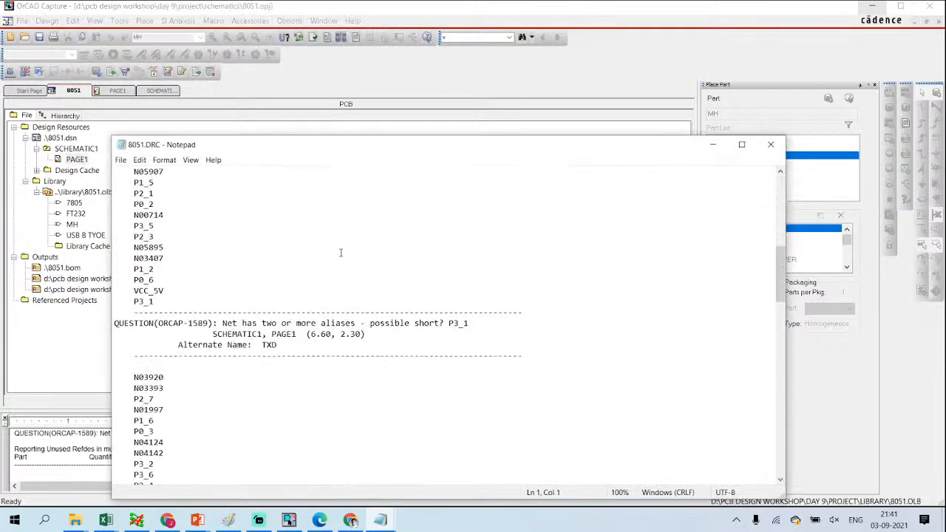
pyautogui.scroll(-20, 341, 253)
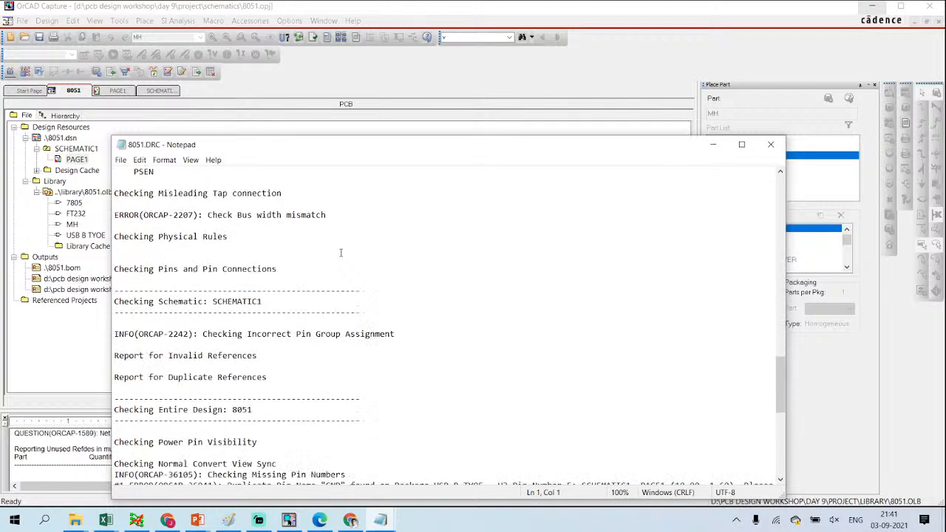
pyautogui.scroll(5, 342, 251)
pyautogui.moveTo(368, 152); pyautogui.dragTo(363, 23)
pyautogui.scroll(-7, 352, 122)
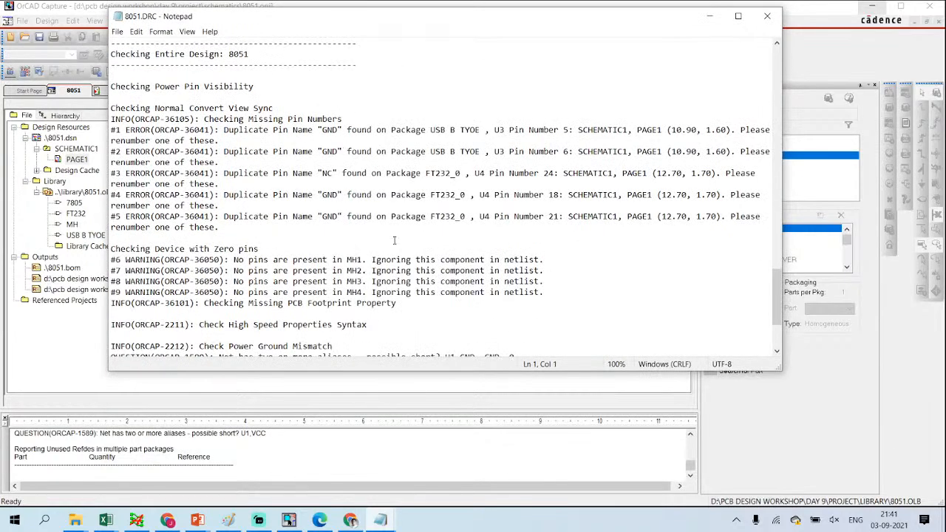
pyautogui.scroll(-4, 370, 185)
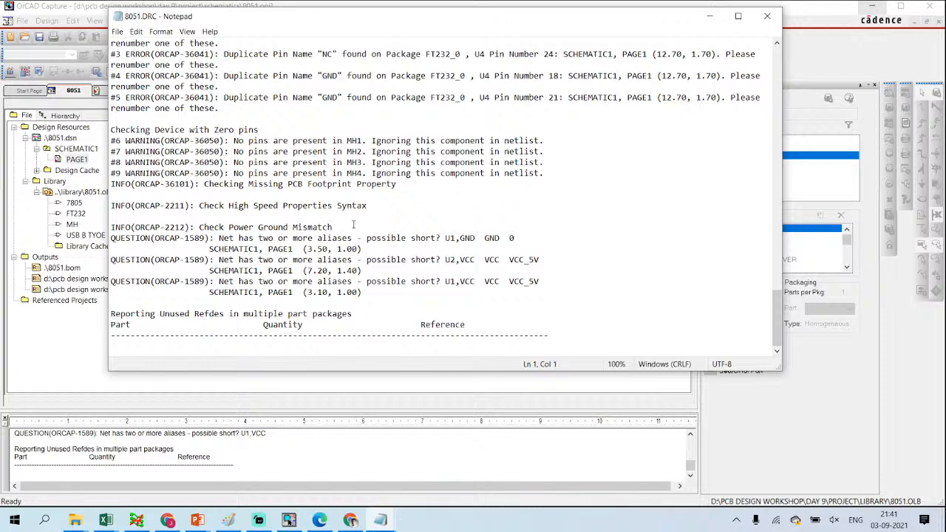
pyautogui.scroll(2, 353, 225)
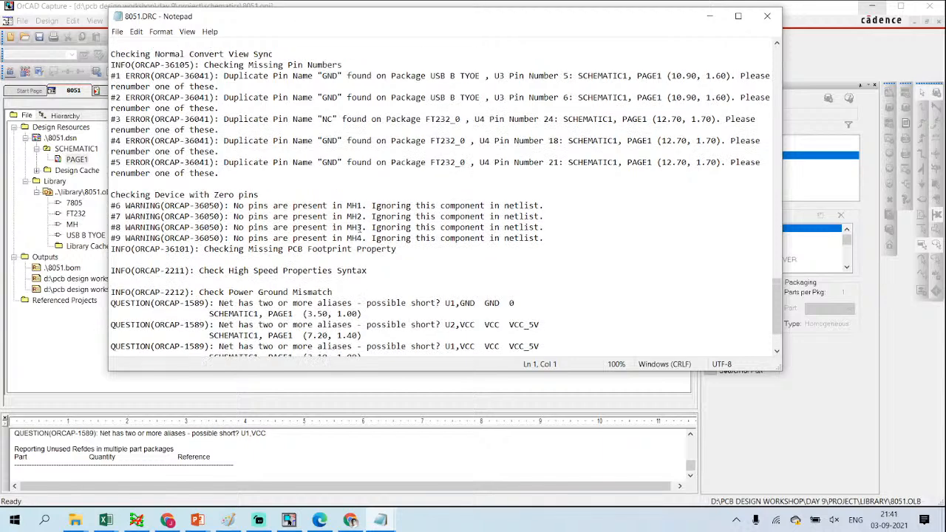
pyautogui.scroll(3, 222, 204)
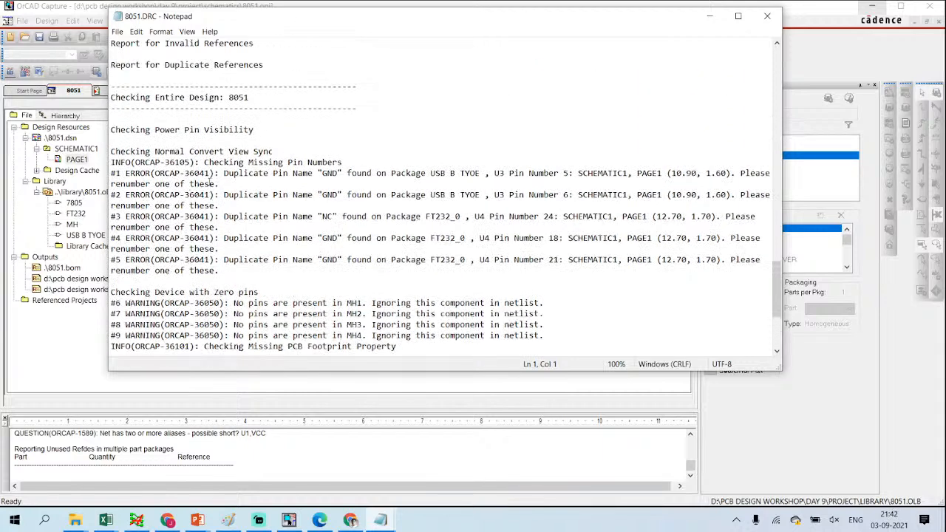
# Step: Review the 8051.DRC report from the duplicate pin name errors and alias questions back to the bus width check and reported globals
pyautogui.moveTo(250, 173); pyautogui.dragTo(417, 261)
pyautogui.moveTo(475, 260); pyautogui.dragTo(364, 163)
pyautogui.moveTo(288, 162); pyautogui.dragTo(338, 286)
pyautogui.scroll(-5, 345, 280)
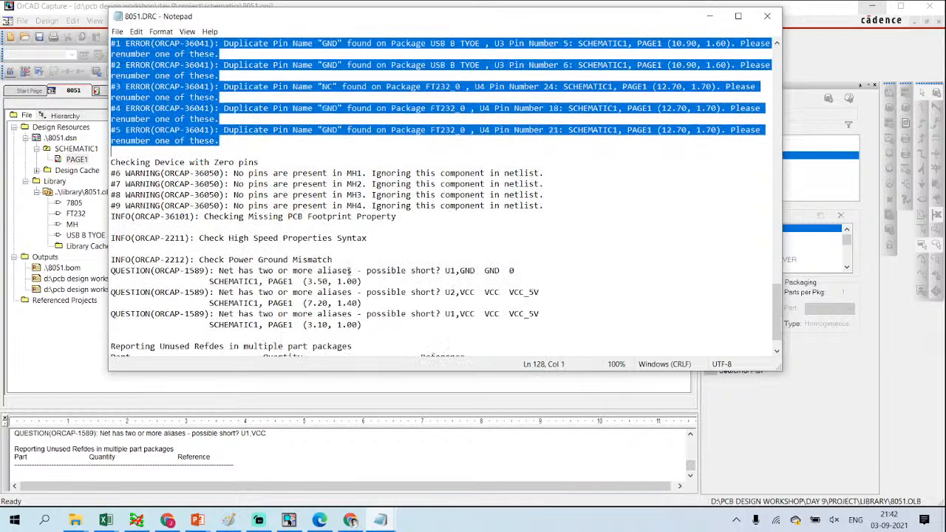
pyautogui.scroll(12, 352, 269)
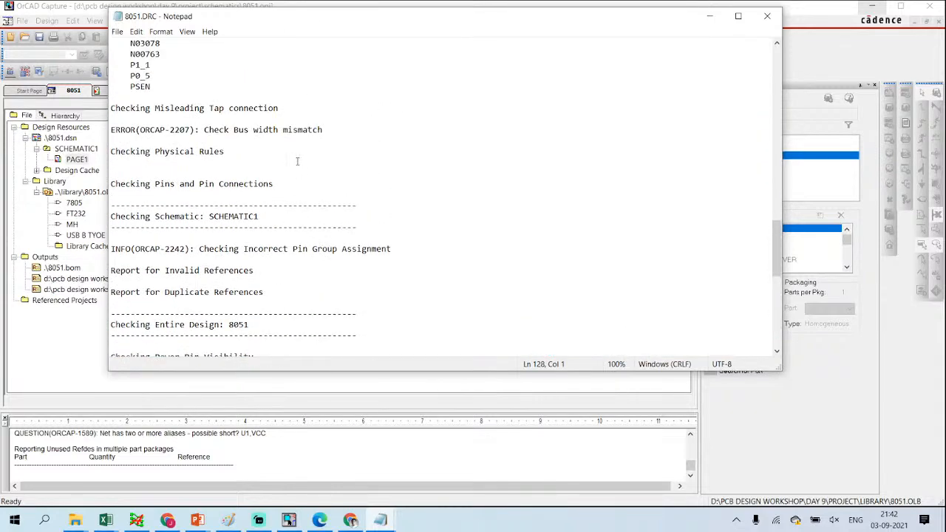
pyautogui.moveTo(332, 137); pyautogui.dragTo(159, 137)
pyautogui.scroll(8, 189, 138)
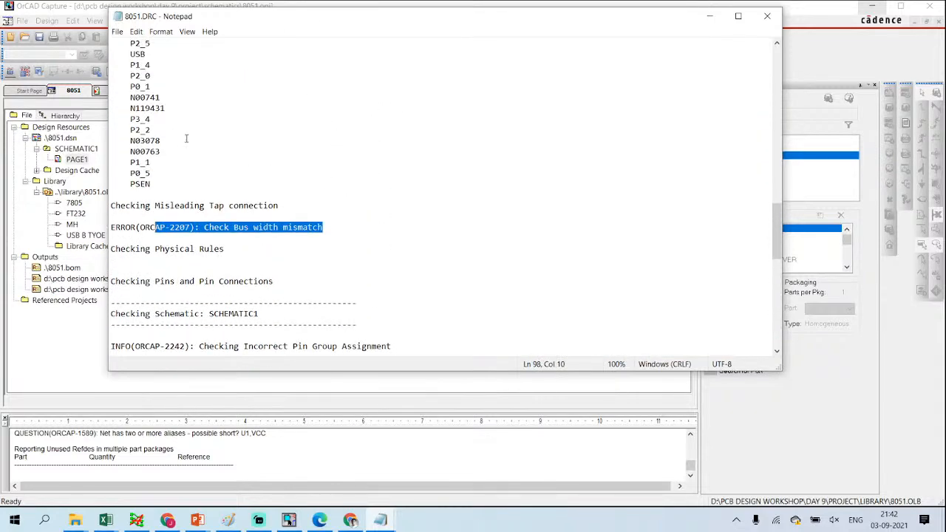
pyautogui.scroll(10, 189, 139)
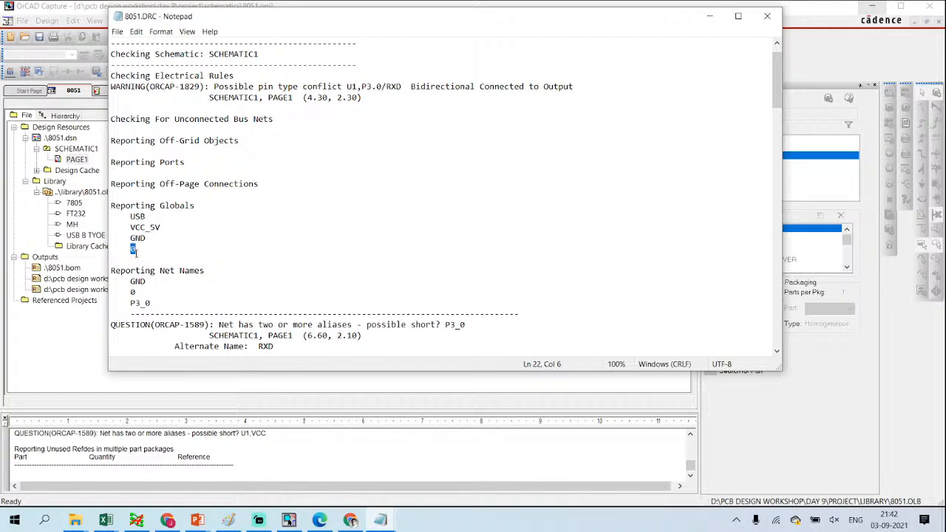
# Step: Switch to OrCAD Capture, open PAGE1 of SCHEMATIC1 and look over the whole schematic
pyautogui.click(77, 159)
pyautogui.doubleClick(76, 159)
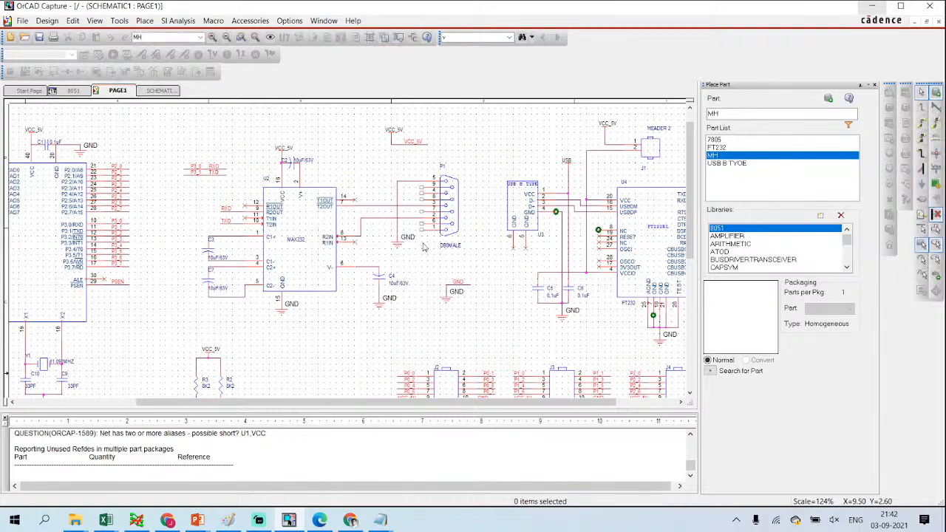
pyautogui.keyDown('ctrl'); pyautogui.scroll(-3, 431, 247); pyautogui.keyUp('ctrl')
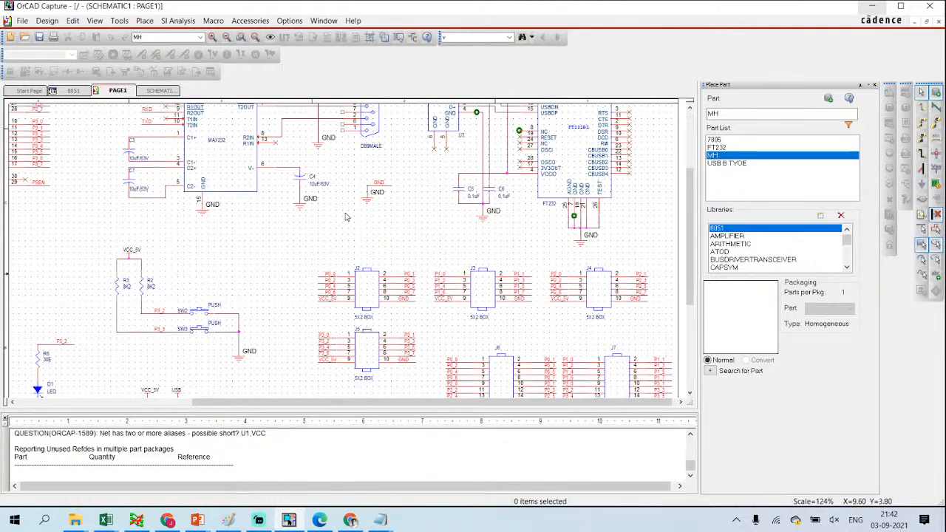
pyautogui.keyDown('ctrl'); pyautogui.scroll(-1, 396, 216); pyautogui.keyUp('ctrl')
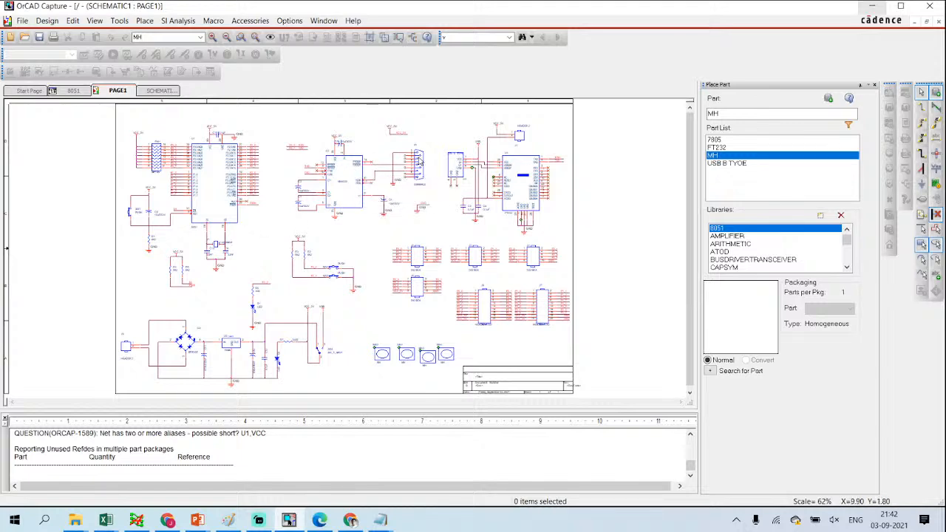
pyautogui.keyDown('ctrl'); pyautogui.scroll(2, 444, 221); pyautogui.keyUp('ctrl')
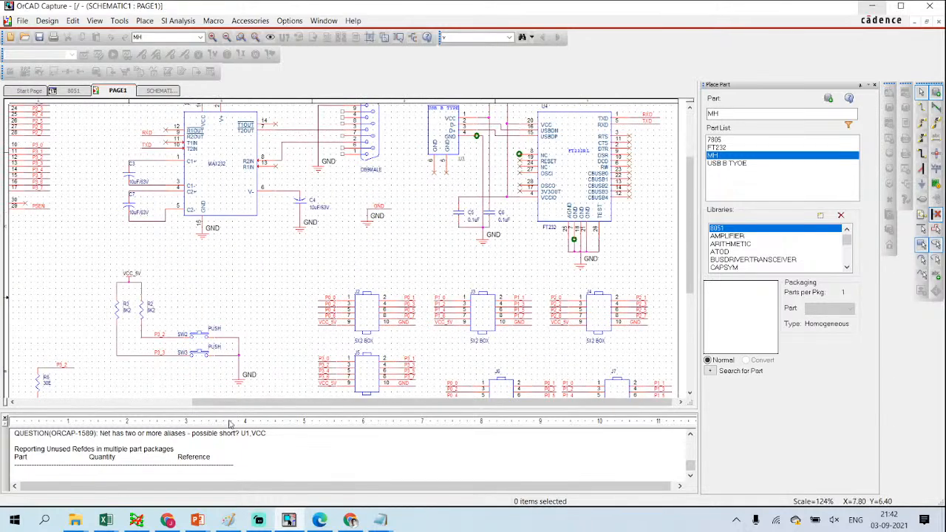
# Step: Switch to jk1.xls in Excel and review the footprint names in E4:E27, from cap_th001ufo to power_jack_3p
pyautogui.moveTo(109, 519)
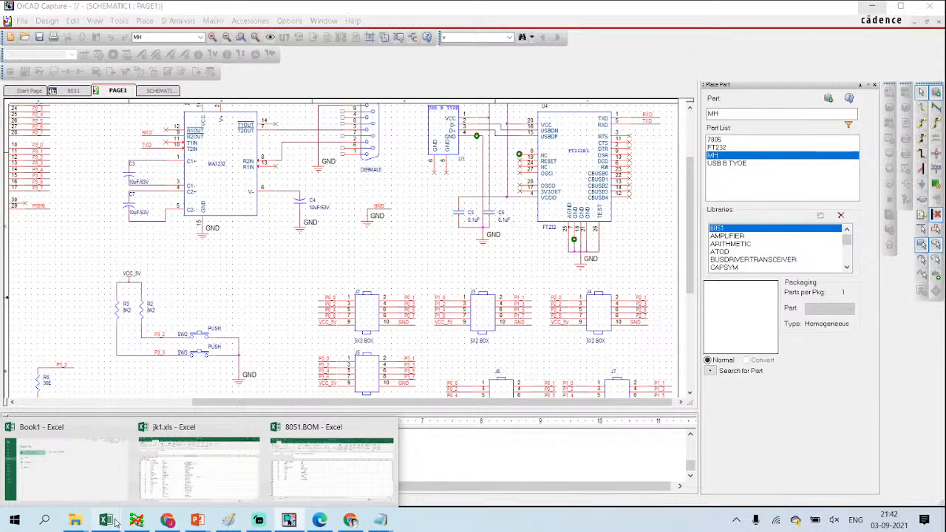
pyautogui.click(156, 499)
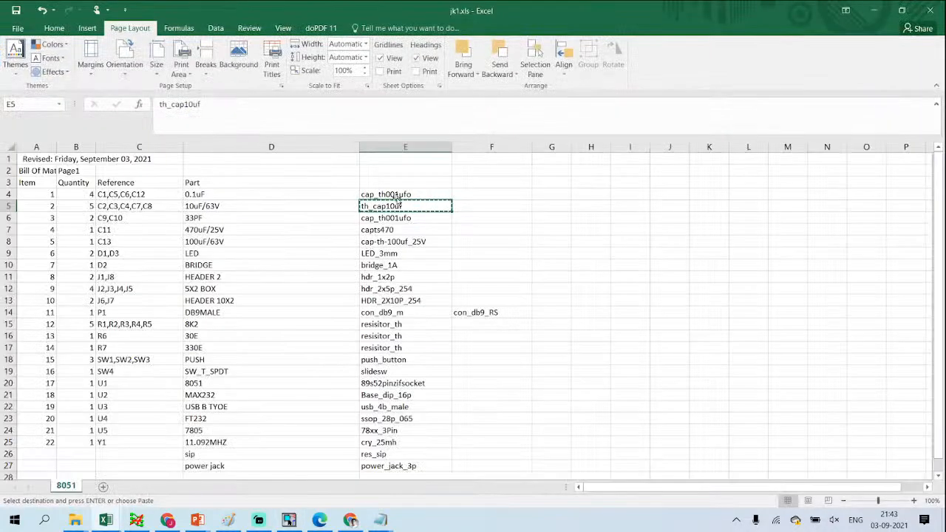
pyautogui.moveTo(397, 197); pyautogui.dragTo(396, 466)
pyautogui.scroll(-1, 356, 410)
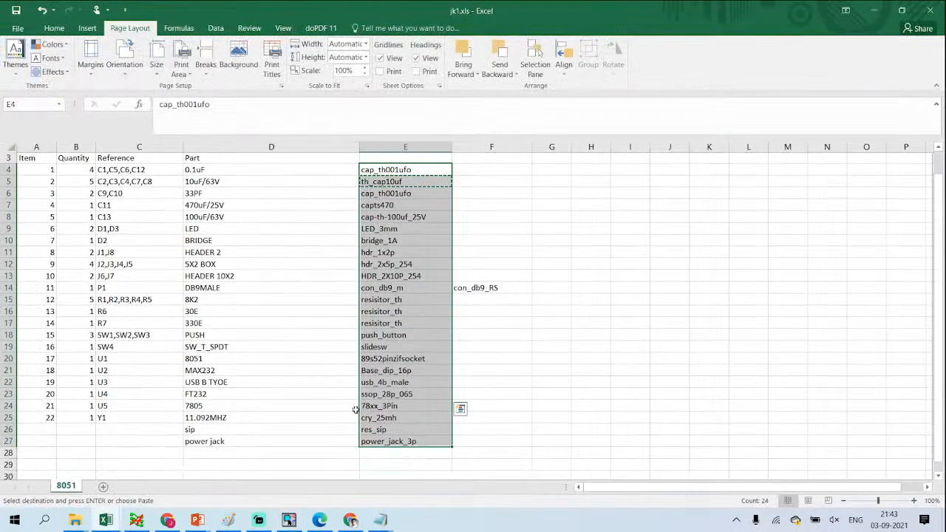
pyautogui.scroll(-2, 355, 409)
# Step: Switch to the Day 8 Footprints folder in File Explorer, maximize its window and show the full folder path
pyautogui.moveTo(74, 520)
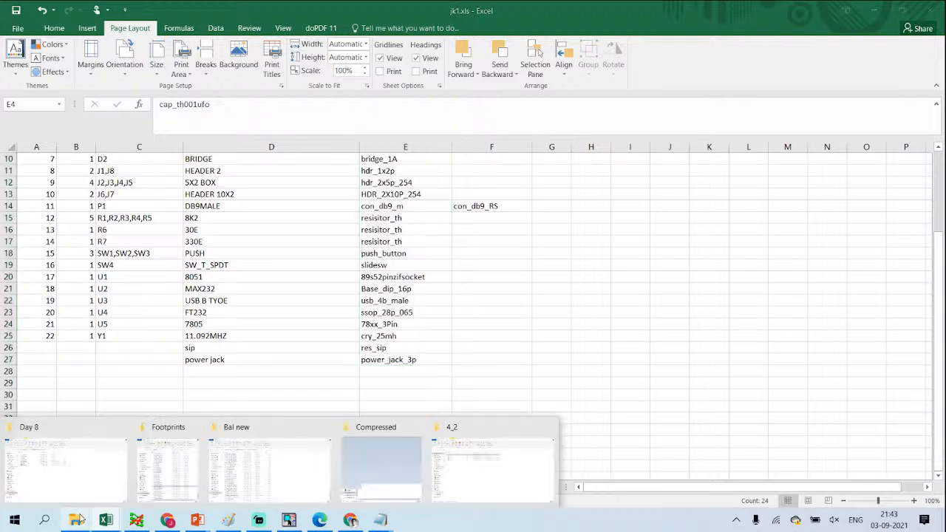
pyautogui.click(177, 464)
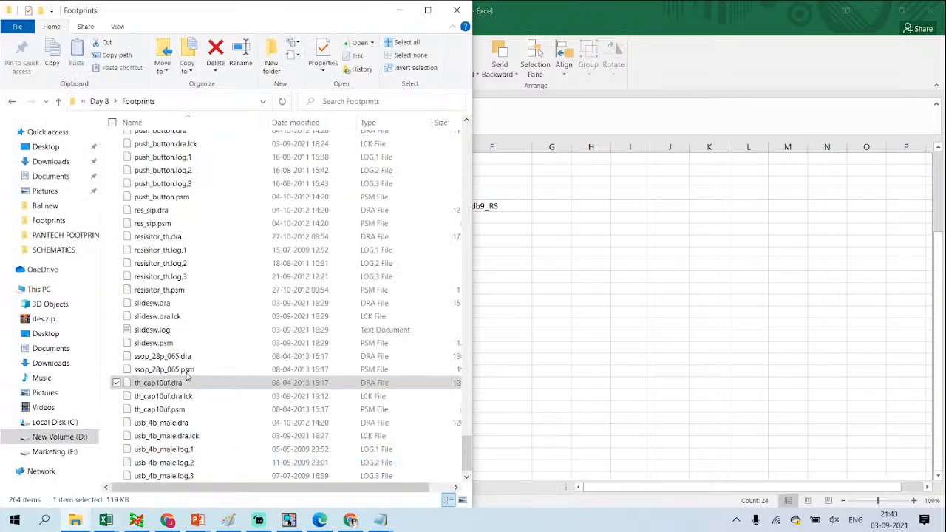
pyautogui.click(428, 10)
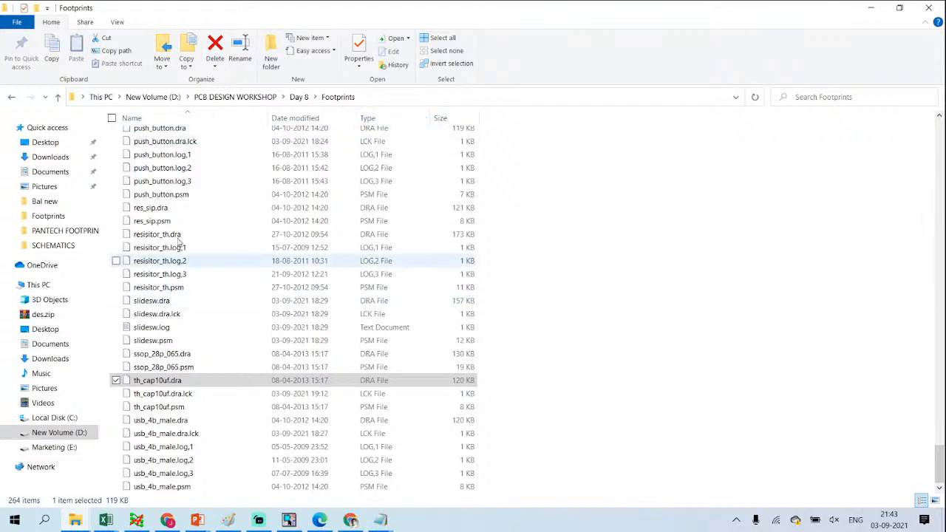
pyautogui.click(398, 97)
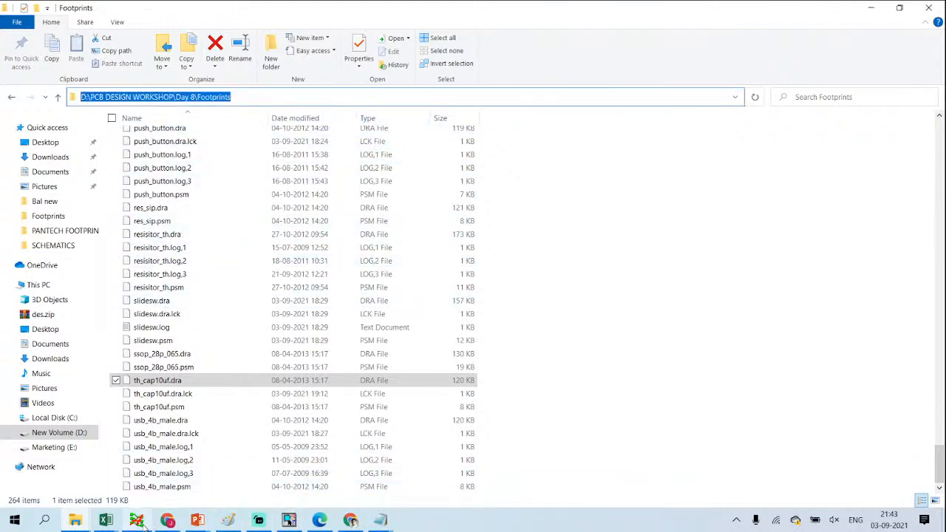
# Step: Switch to Allegro and open usb_4b_male.dra from the Footprints folder, discarding the changes to hdr_2x5p_254.dra
pyautogui.click(138, 521)
pyautogui.click(12, 21)
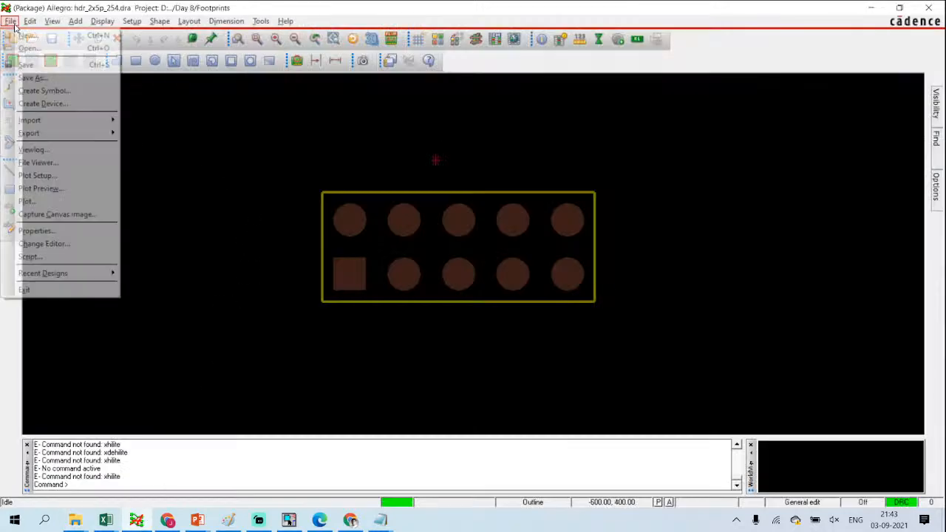
pyautogui.click(29, 48)
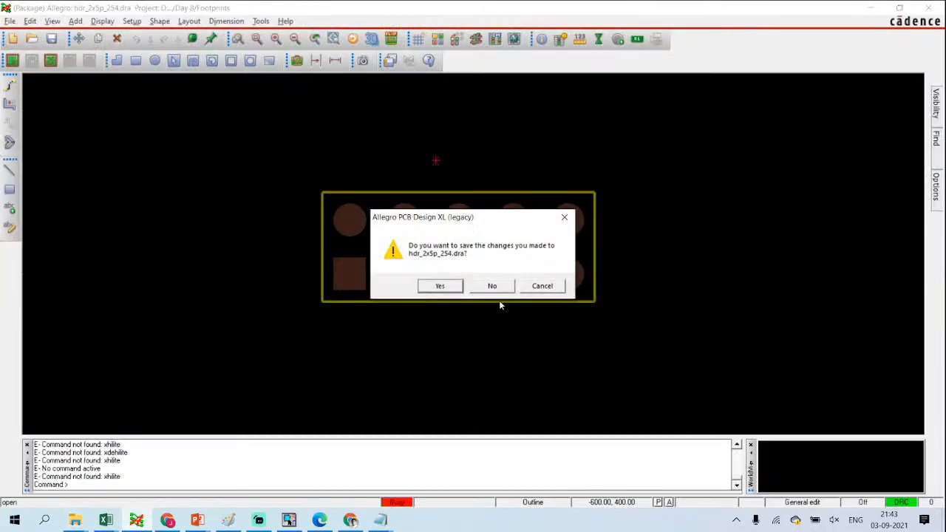
pyautogui.click(492, 288)
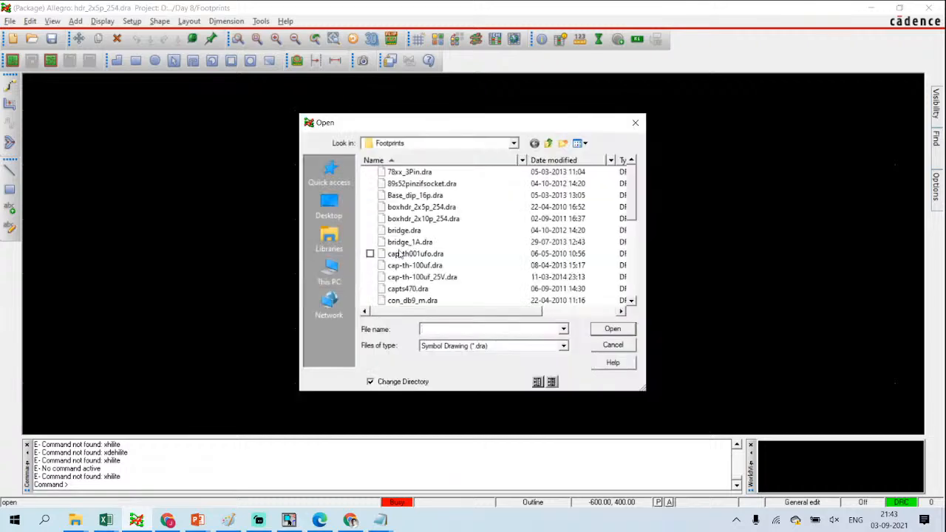
pyautogui.click(402, 244)
pyautogui.press('End')
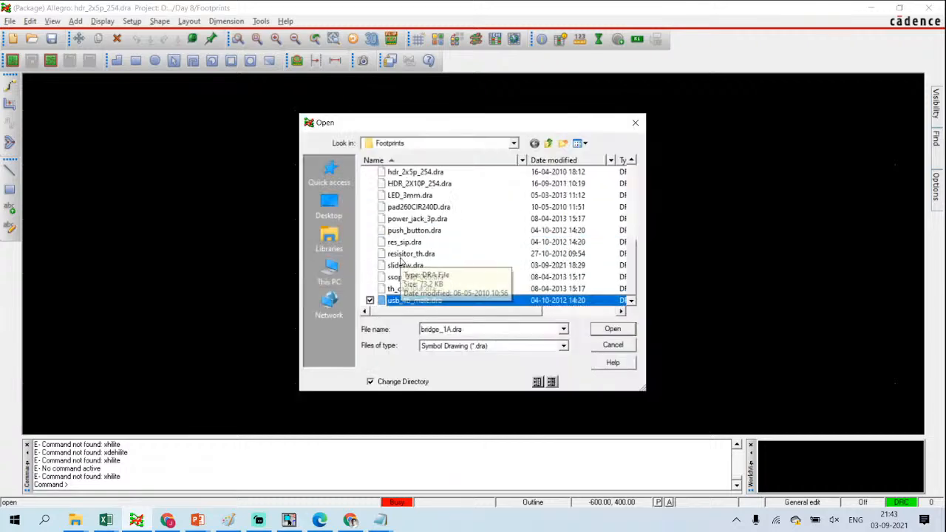
pyautogui.click(598, 332)
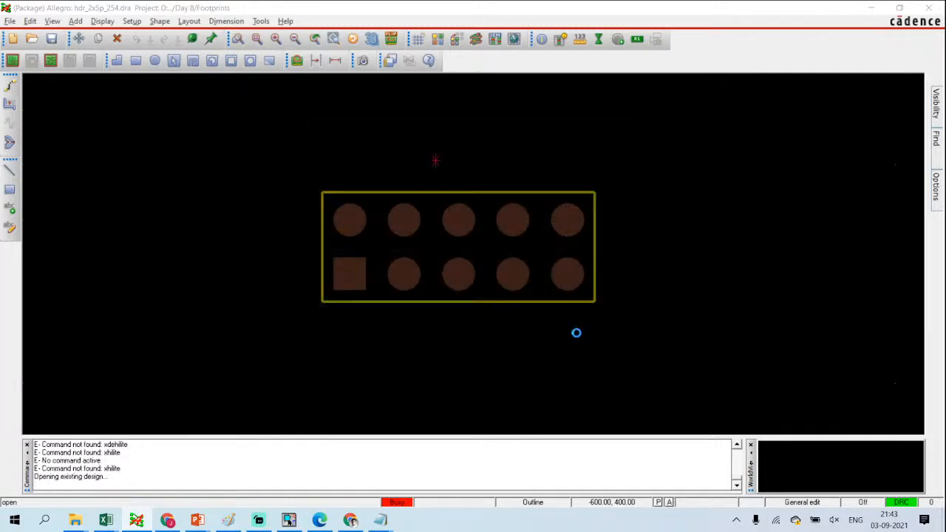
pyautogui.click(516, 293)
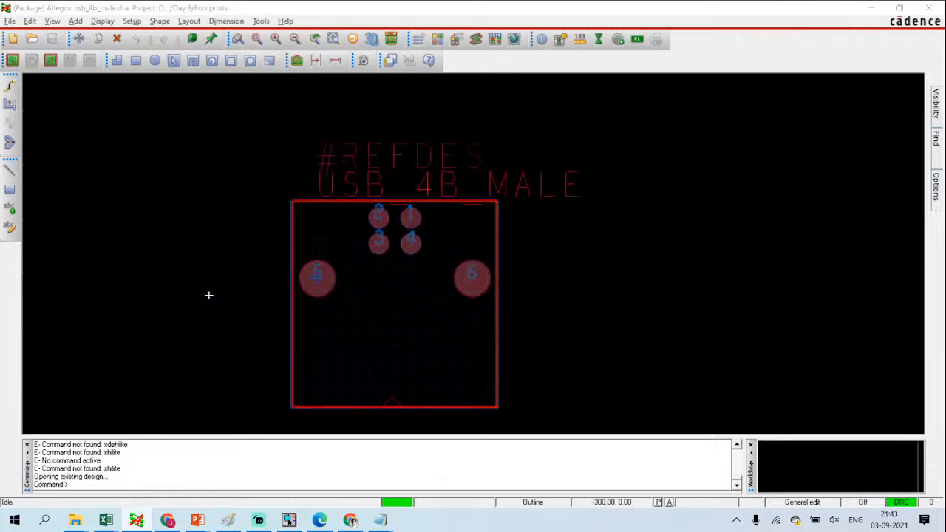
# Step: Inspect the pads and outline of the USB 4B male footprint, and minimize Allegro
pyautogui.scroll(1, 401, 266)
pyautogui.scroll(-2, 405, 266)
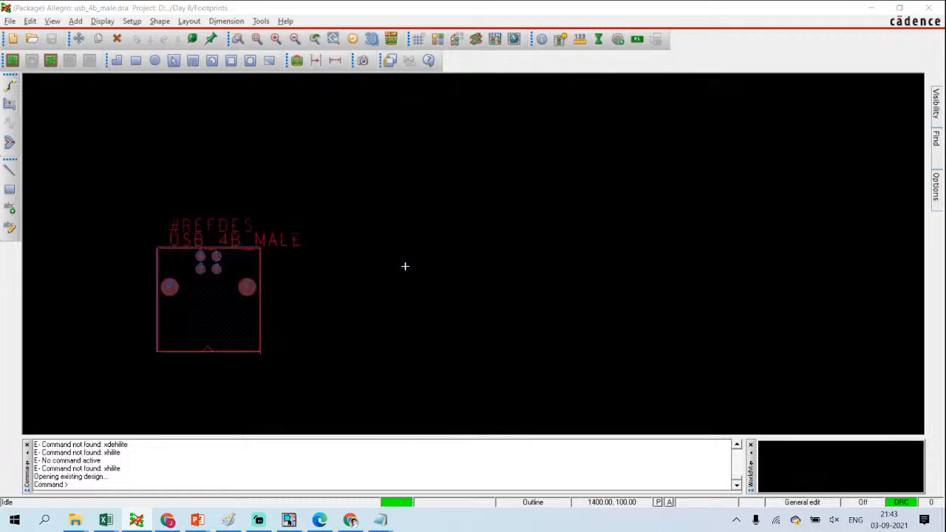
pyautogui.scroll(1, 256, 252)
pyautogui.scroll(-1, 321, 252)
pyautogui.click(872, 12)
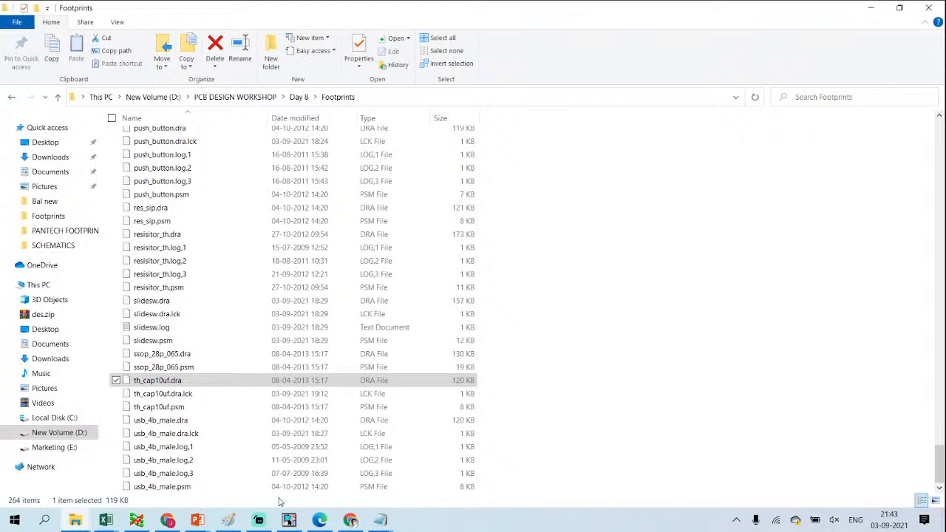
# Step: Return to OrCAD Capture and check the connectors and remaining circuitry across the full PAGE1 schematic
pyautogui.moveTo(290, 521)
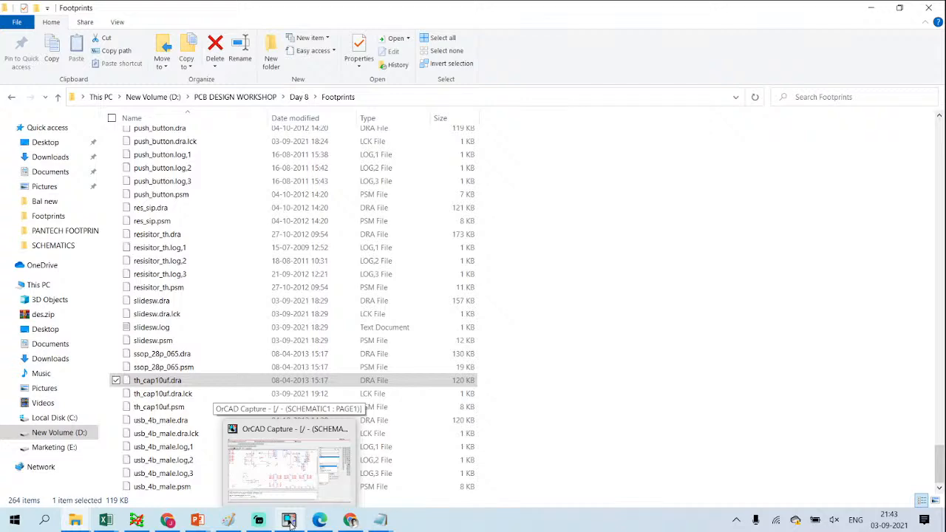
pyautogui.click(290, 522)
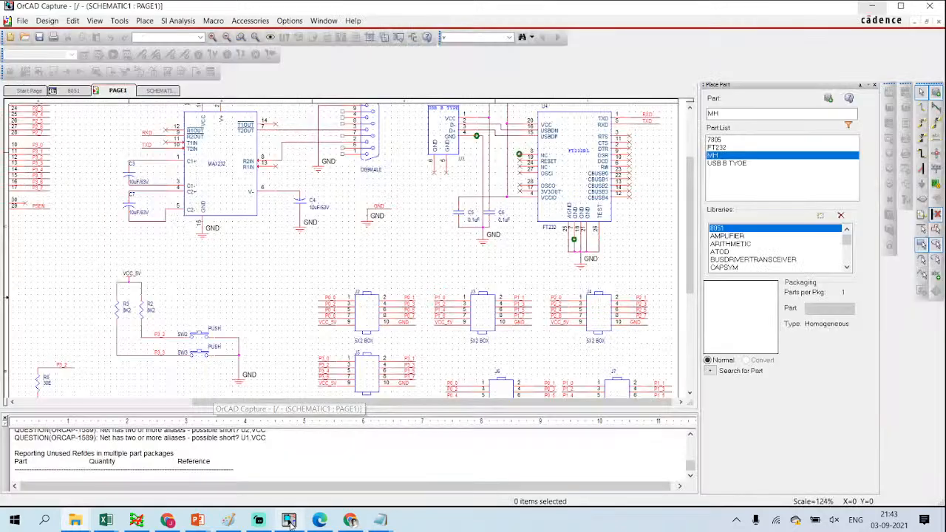
pyautogui.scroll(-3, 414, 341)
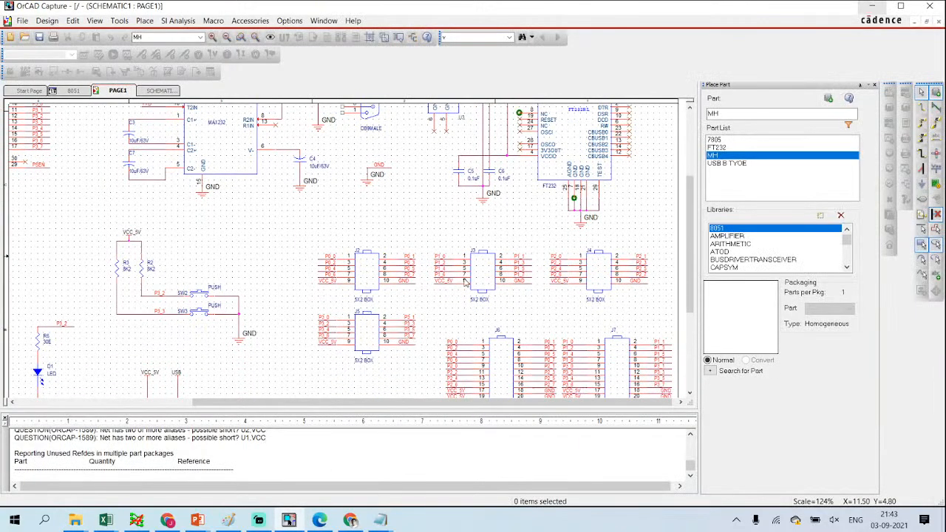
pyautogui.keyDown('ctrl'); pyautogui.scroll(-1, 474, 299); pyautogui.keyUp('ctrl')
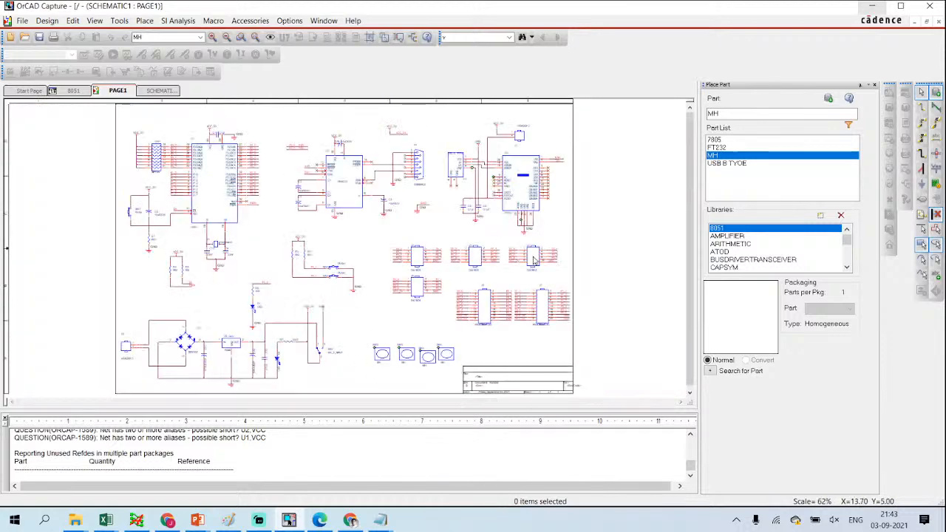